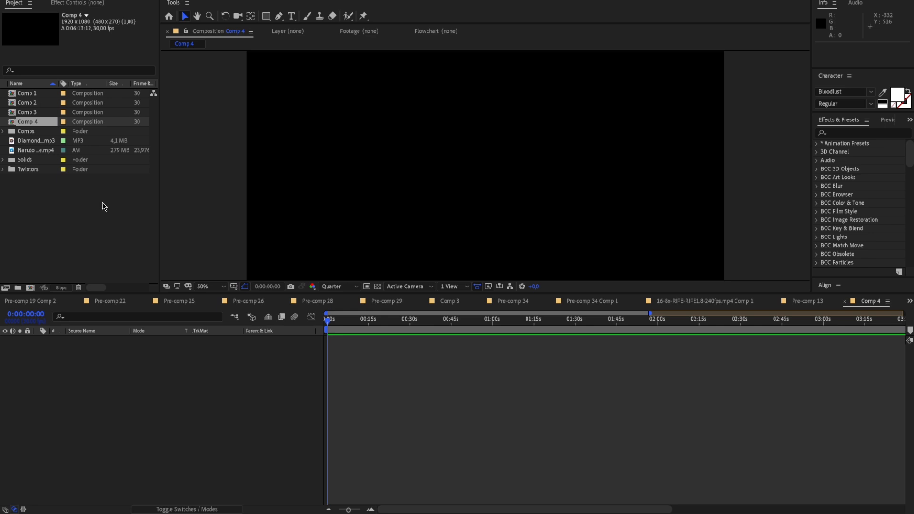
Create a new composition named Edit with the existing 1920 x 1080, 30 fps settings
right_click(104, 205)
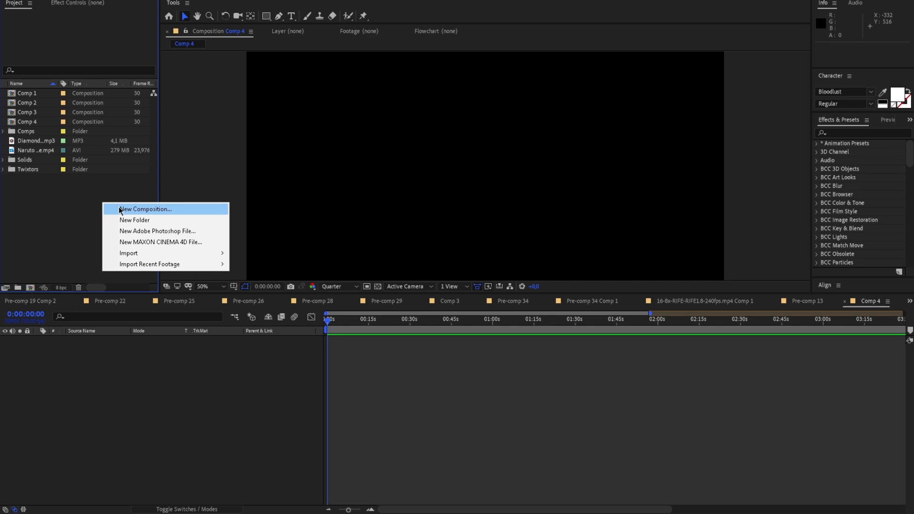
click(120, 210)
drag(279, 45, 374, 153)
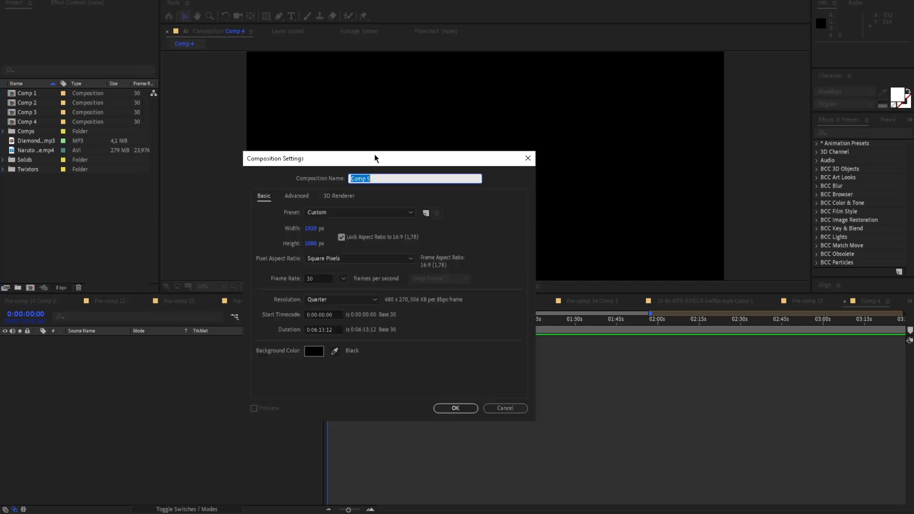
key(BackSpace)
text(Edit)
click(455, 408)
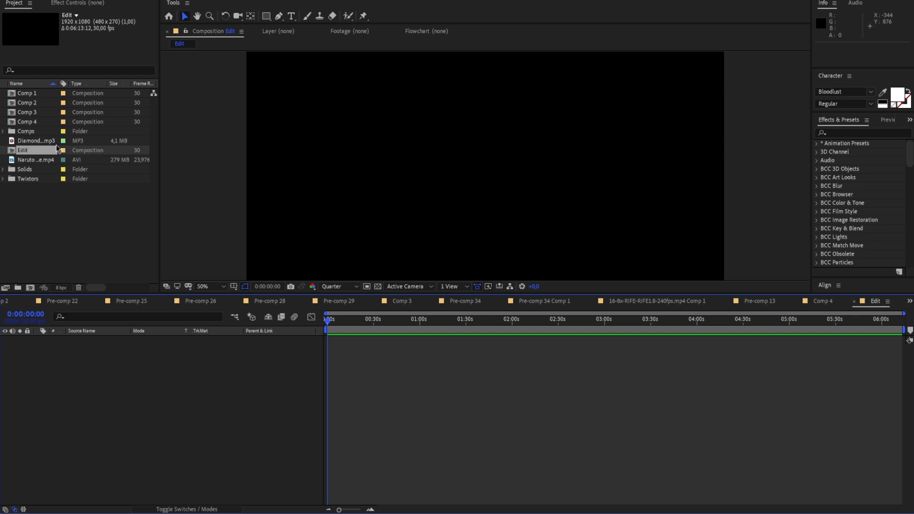
Add the Diamond Eyes MP3 to the Edit composition and listen to it from around 0:01:11
click(36, 140)
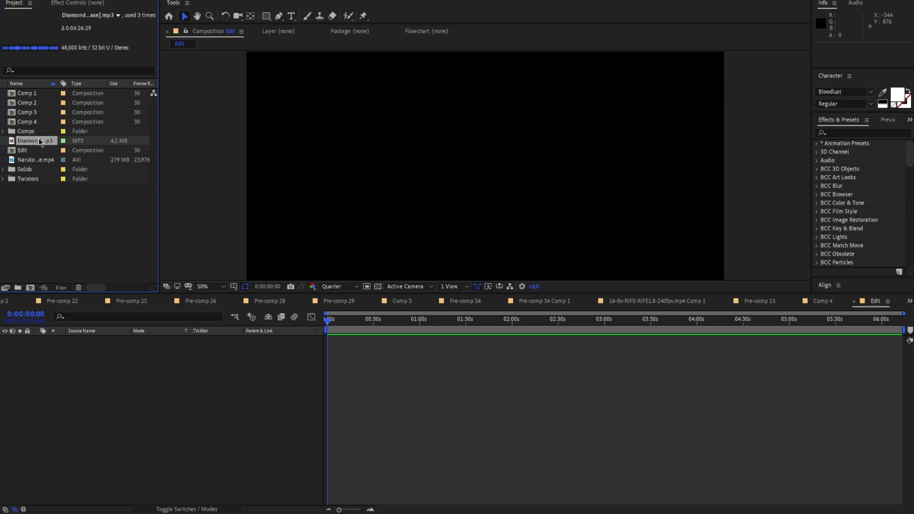
drag(37, 140, 267, 349)
drag(332, 319, 436, 328)
key(space)
key(space)
key(space)
key(space)
key(space)
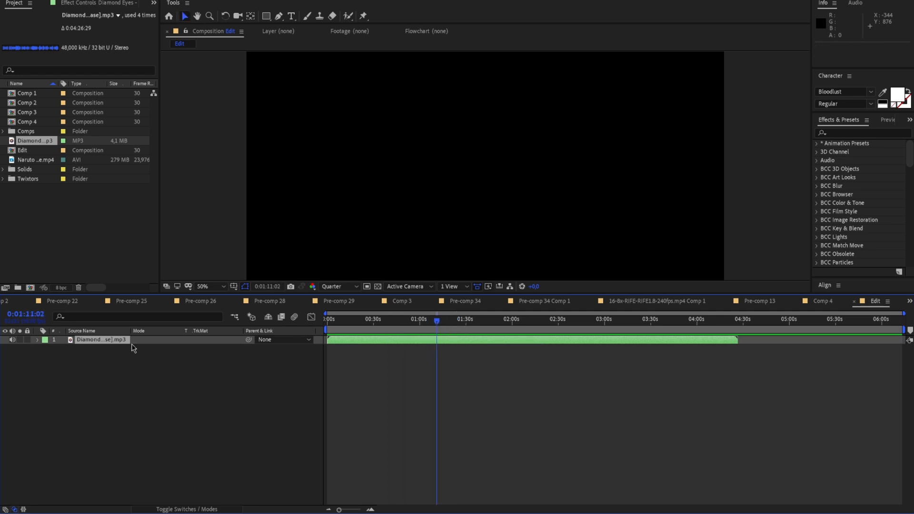
Split the song at 0:00:43:18, remove the part before it and shift the remainder to the start of the composition
click(46, 348)
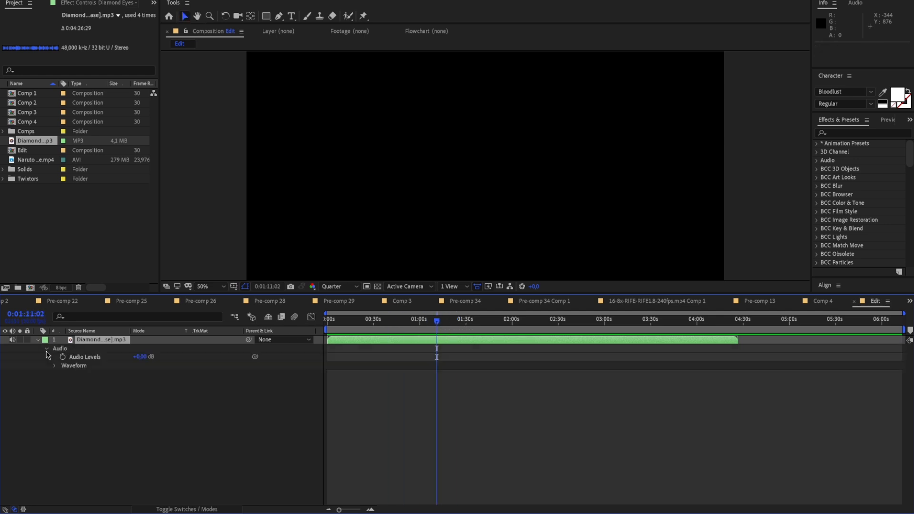
click(55, 365)
key(space)
drag(438, 321, 394, 326)
key(space)
drag(361, 510, 355, 510)
key(ctrl+shift+d)
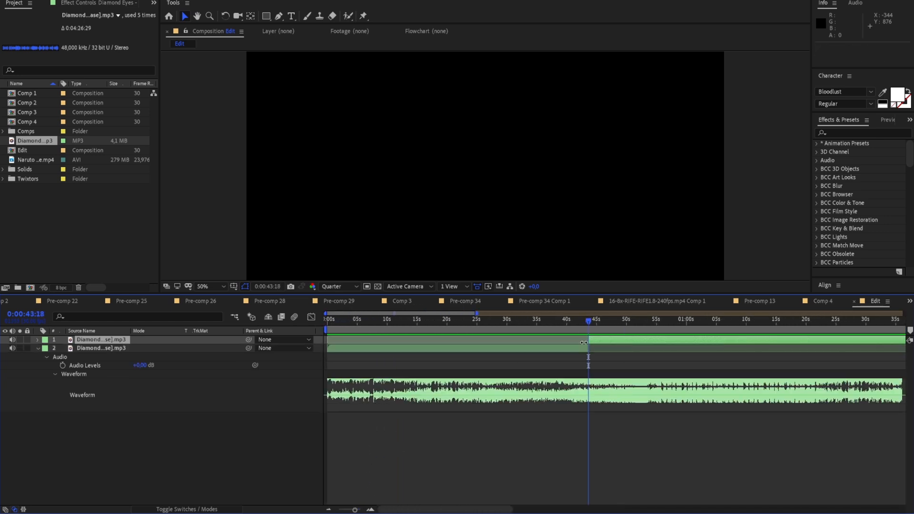
key(ctrl+z)
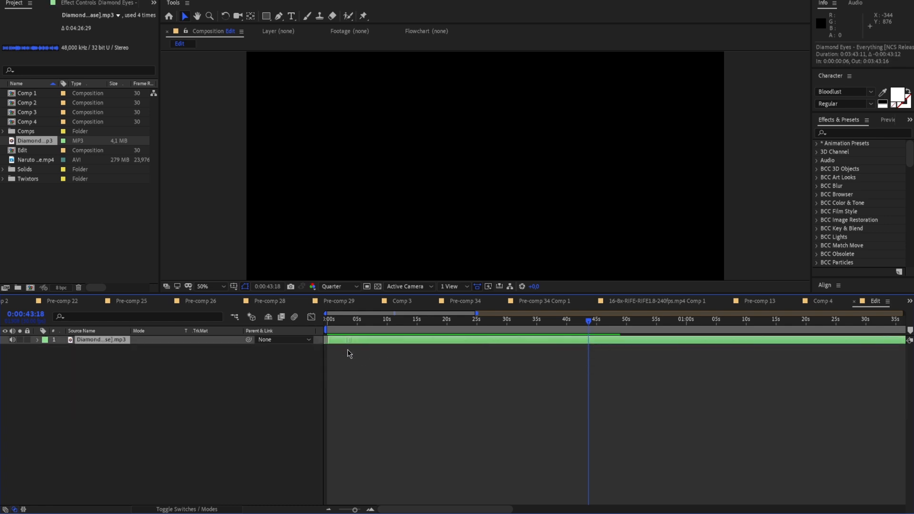
Listen through the shortened song, then split it at about 0:00:45 and delete everything after the cut
key(Home)
key(space)
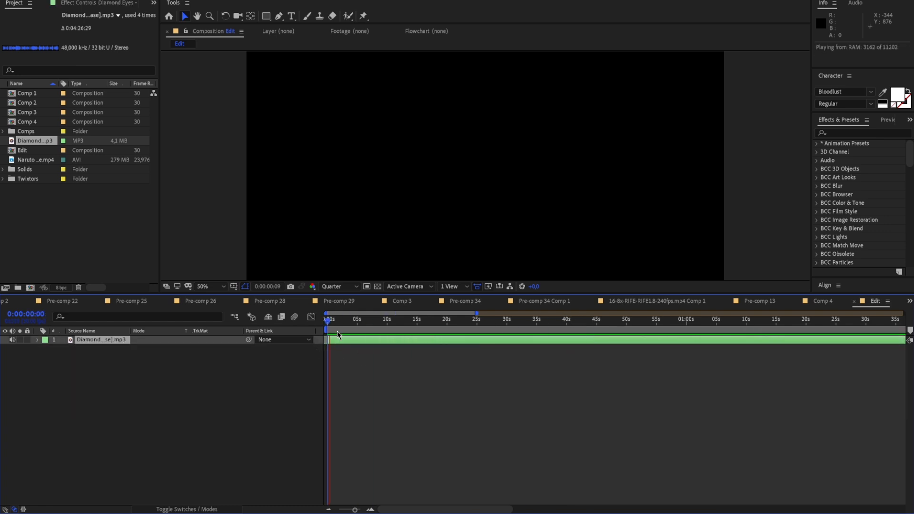
click(368, 327)
key(space)
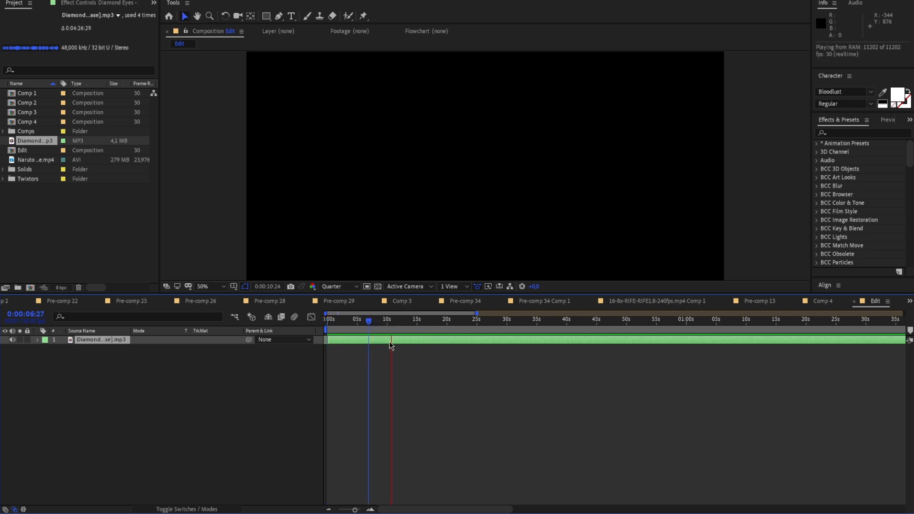
click(398, 326)
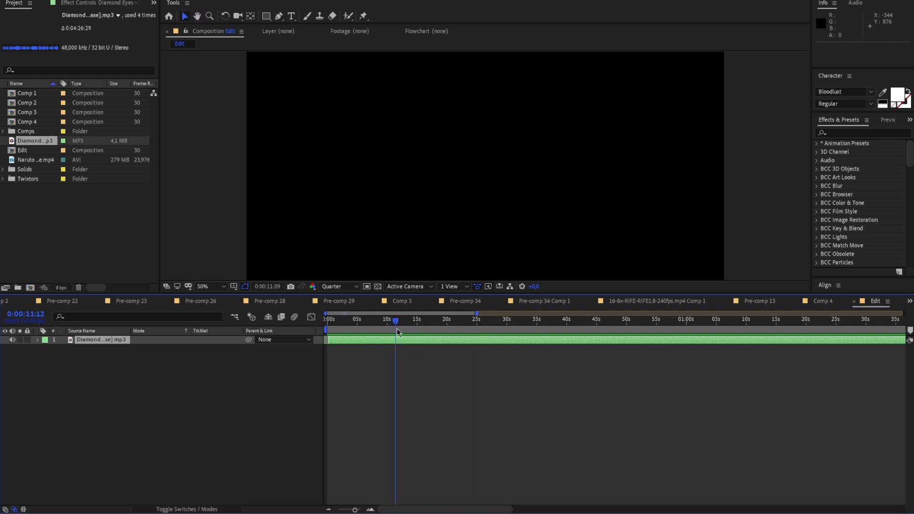
drag(398, 332, 511, 330)
key(space)
key(space)
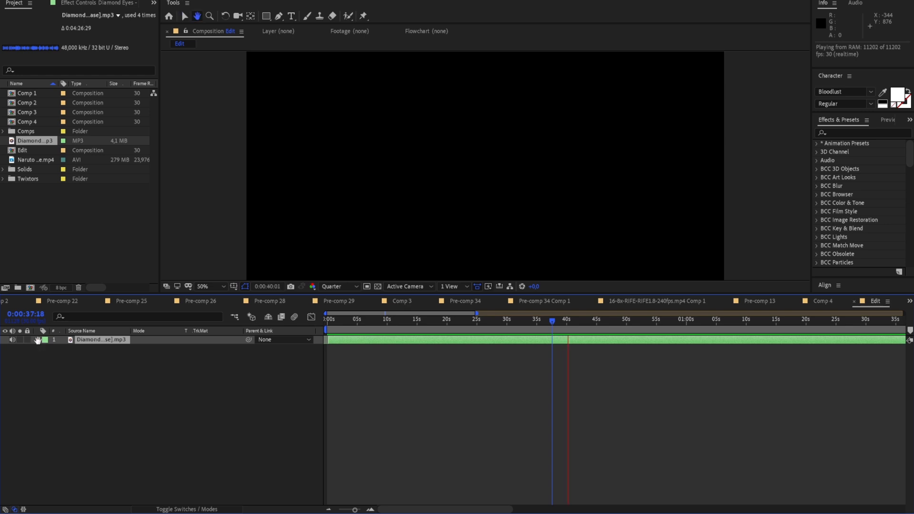
key(space)
drag(568, 332, 324, 340)
key(ctrl+shift+d)
key(Delete)
Listen for the drop around 0:00:10 to 0:00:11 and reveal the song layer's audio waveform
key(space)
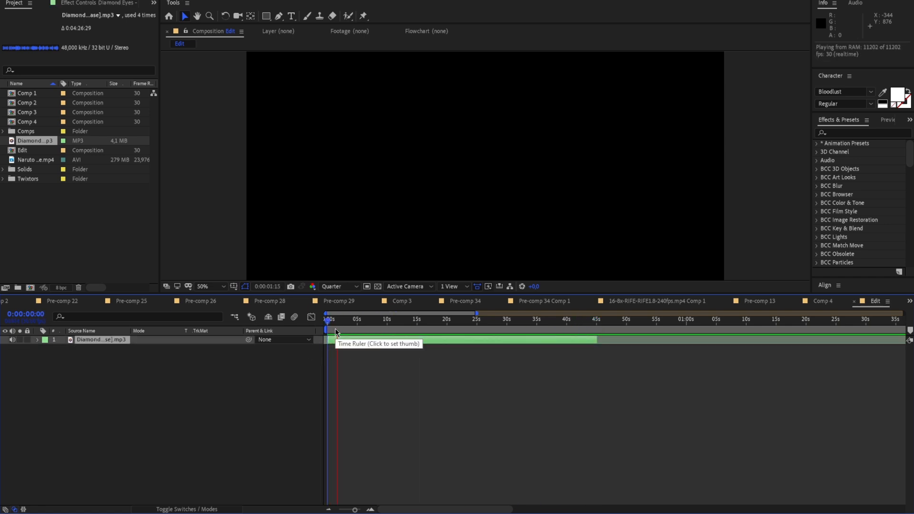
drag(455, 332, 380, 338)
key(space)
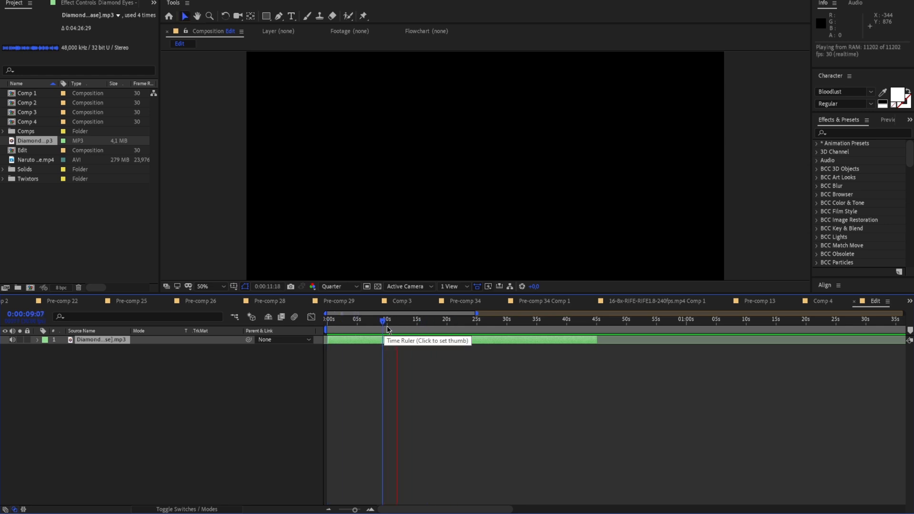
click(393, 331)
click(37, 340)
drag(393, 324, 389, 328)
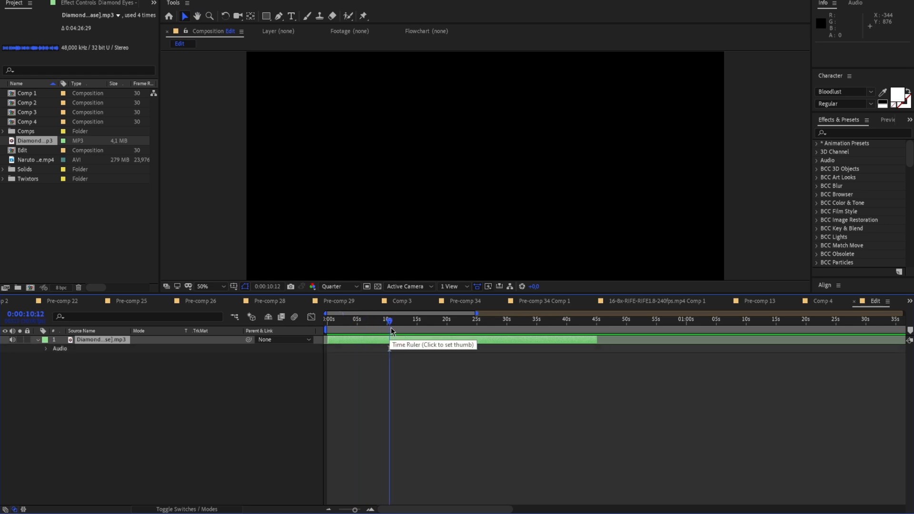
click(46, 349)
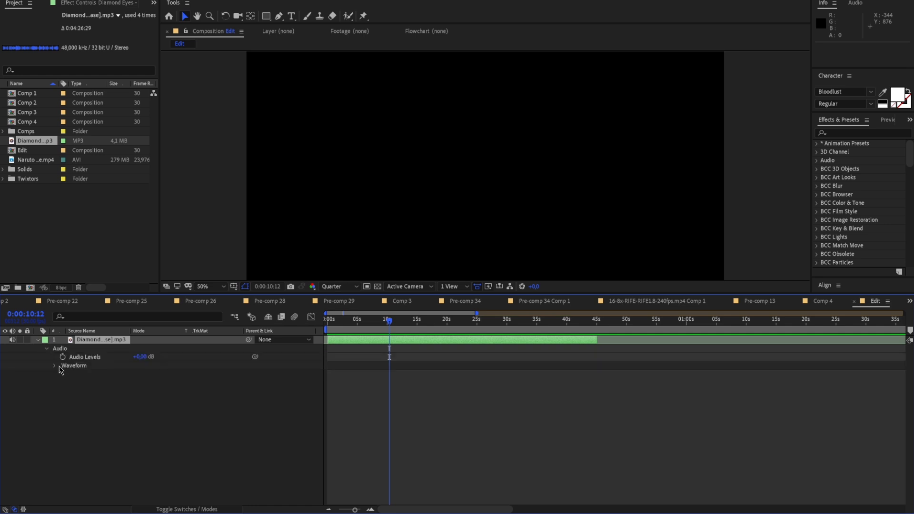
click(55, 366)
Locate the drop in the waveform and place a composition marker on it at 0:00:11:14
drag(355, 510, 359, 511)
key(space)
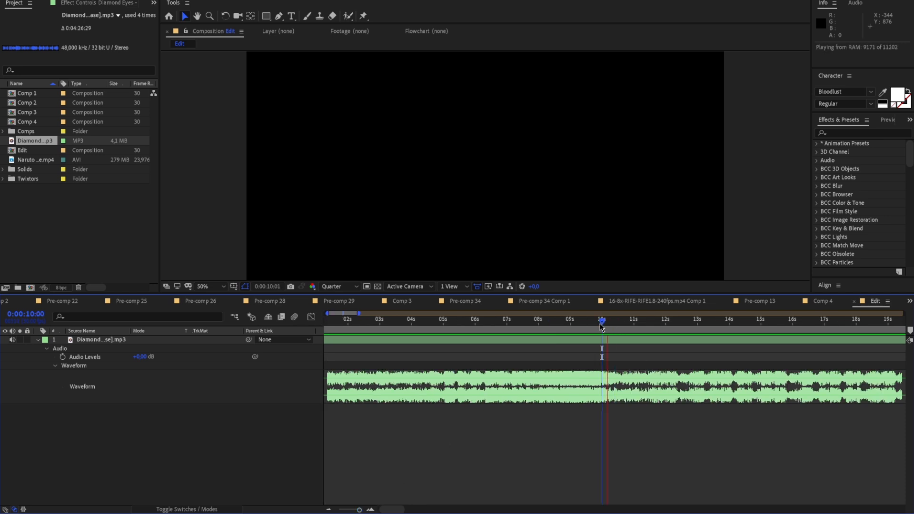
click(648, 325)
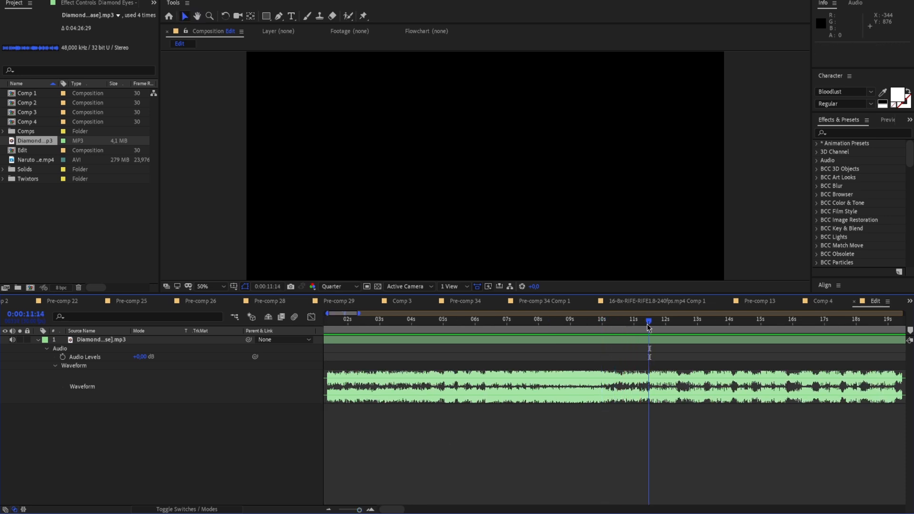
drag(360, 510, 385, 505)
click(647, 325)
click(910, 331)
Play the song around the marker, collapse the layer's properties and adjust its start at the beginning of the timeline
drag(632, 320, 398, 327)
key(space)
key(space)
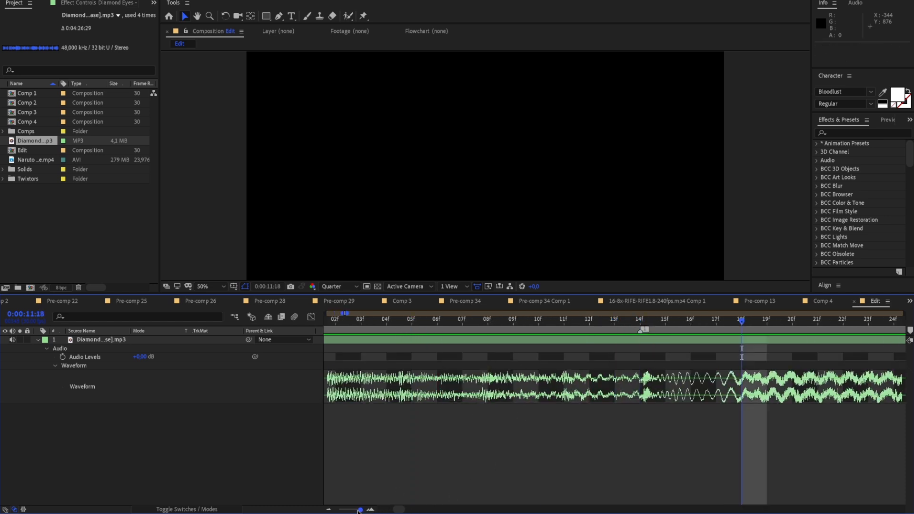
drag(358, 509, 355, 510)
mouse_move(478, 325)
mouse_down()
mouse_move(463, 327)
mouse_move(485, 328)
mouse_move(477, 333)
mouse_move(285, 340)
mouse_move(479, 341)
mouse_up()
click(37, 340)
click(327, 339)
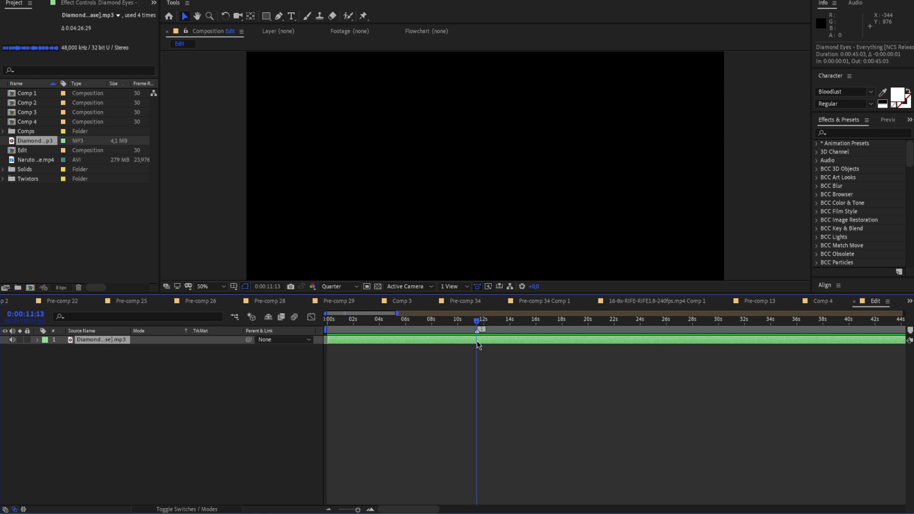
Enable Audio Levels keyframing at 0:00:00:00 on the song layer and set the first keyframe to -15 dB
drag(478, 320, 150, 350)
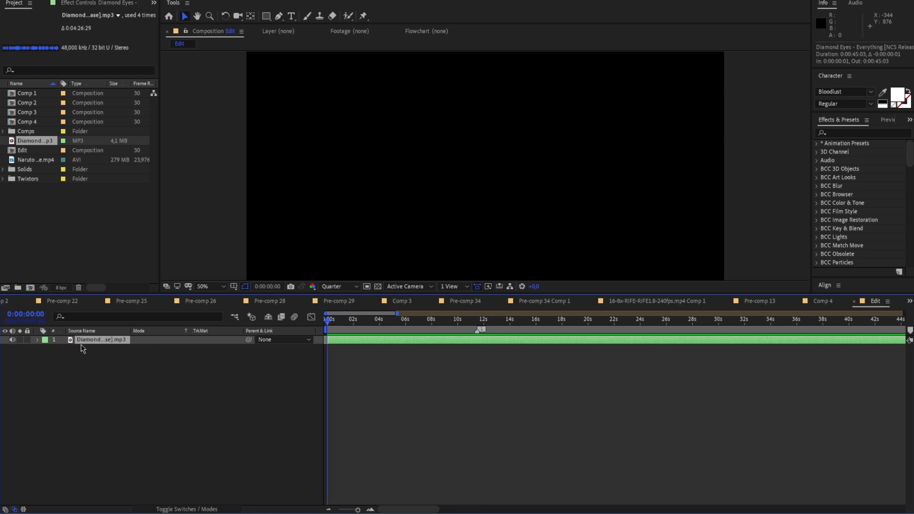
click(37, 340)
click(63, 357)
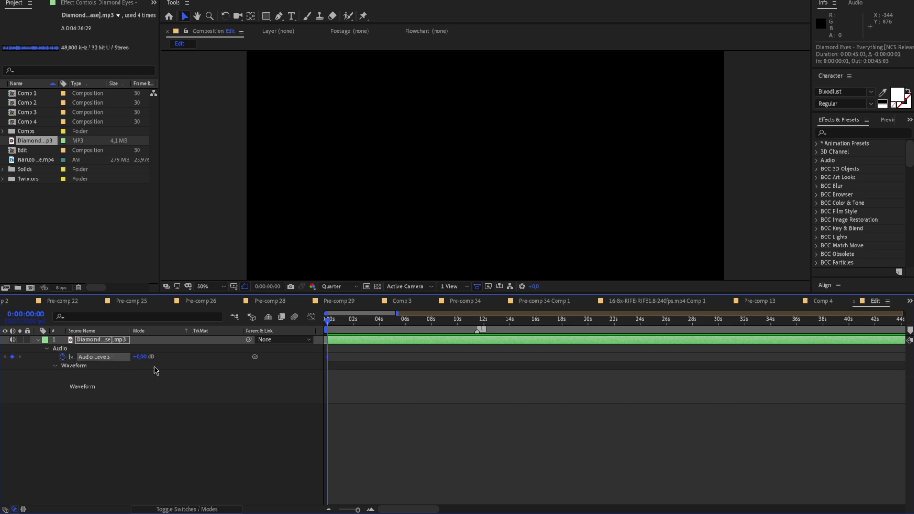
drag(142, 360, 137, 360)
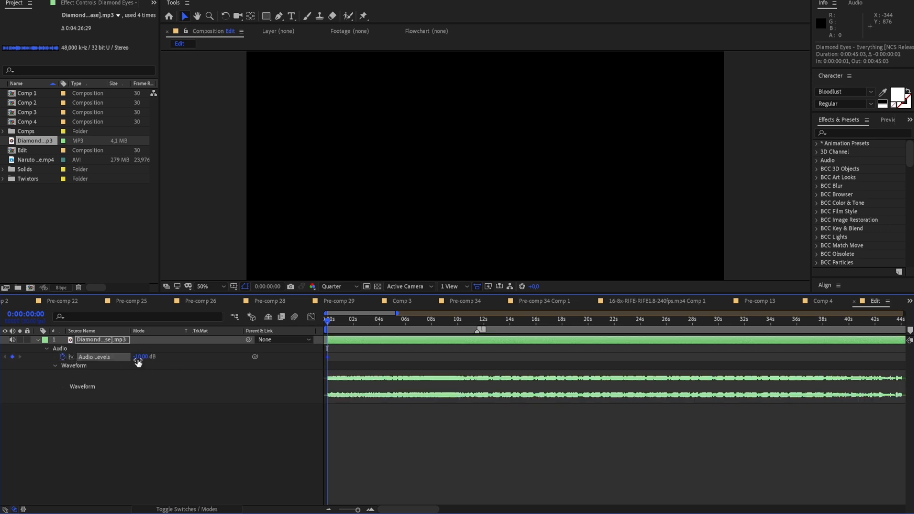
click(13, 361)
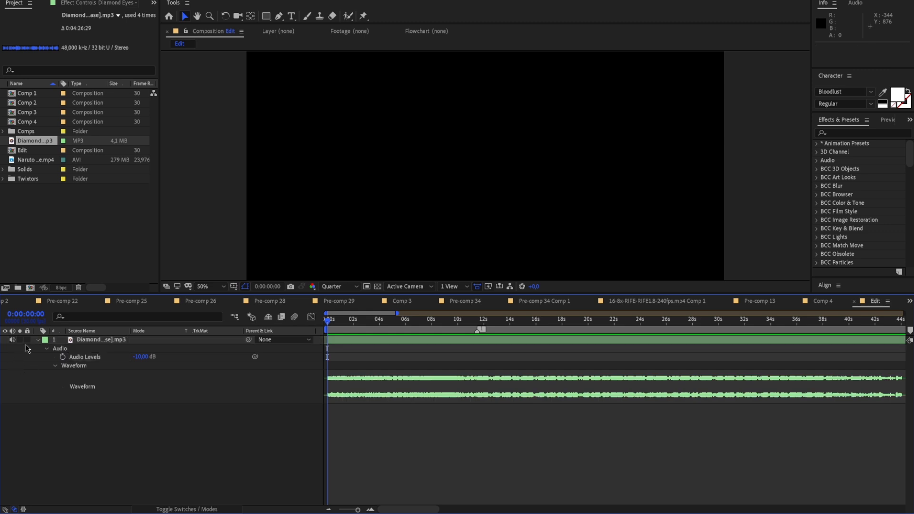
click(62, 361)
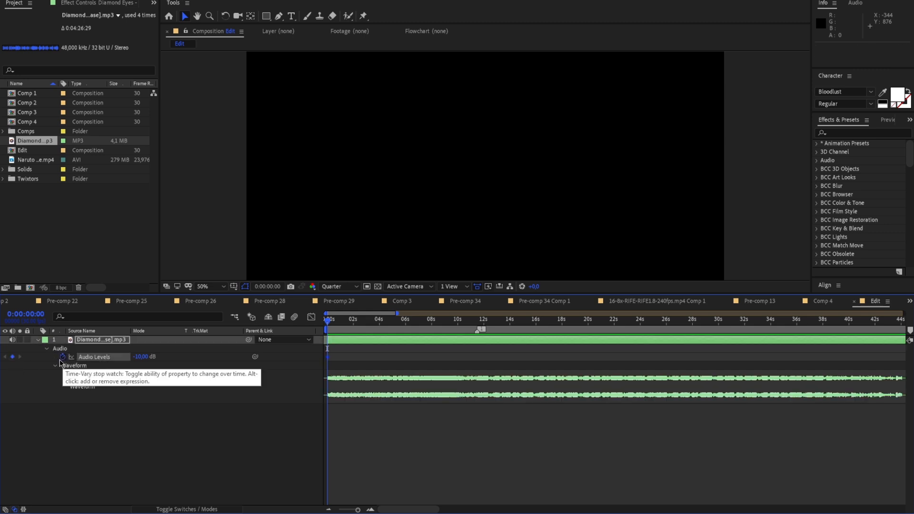
drag(144, 357, 136, 359)
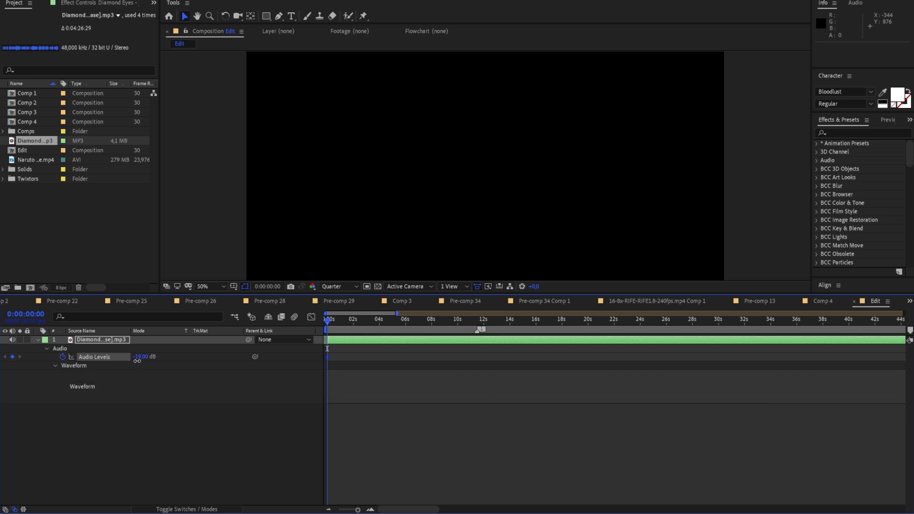
drag(136, 360, 141, 361)
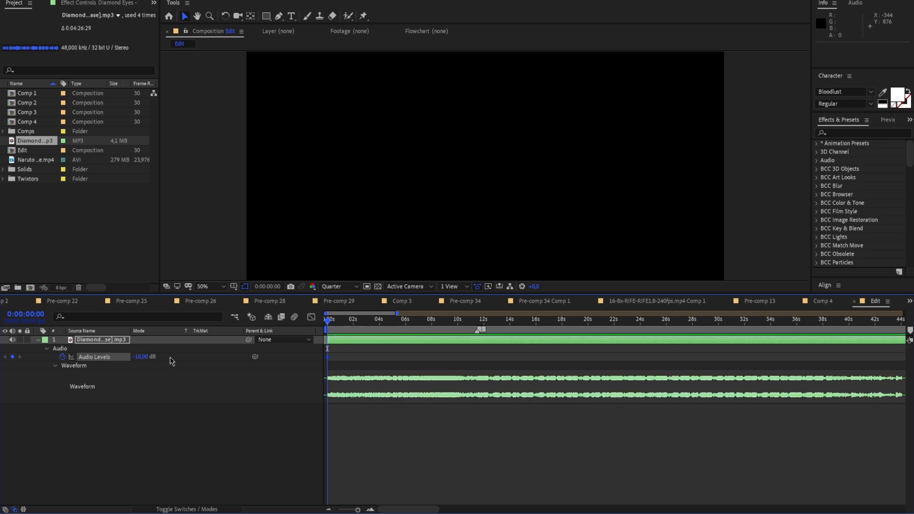
drag(139, 362, 137, 361)
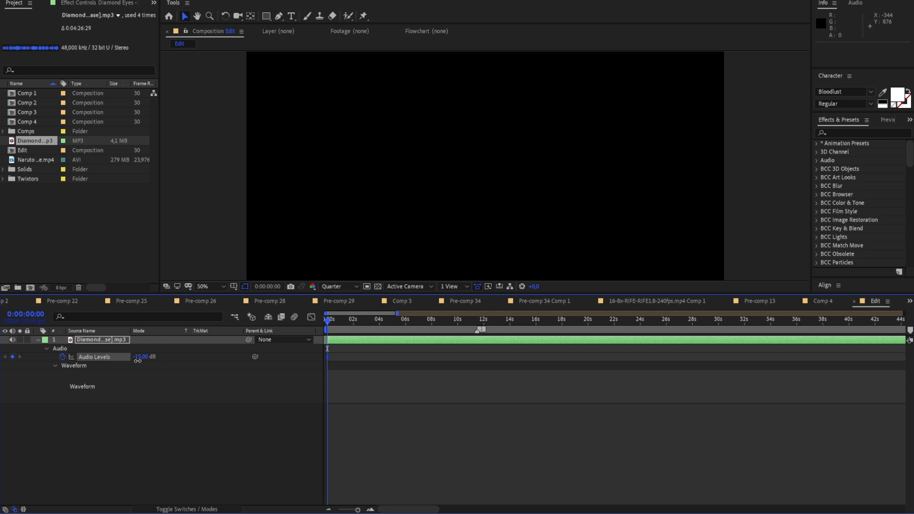
Add a second Audio Levels keyframe of 0 dB at the marker, at 0:00:11:14
drag(336, 325, 478, 346)
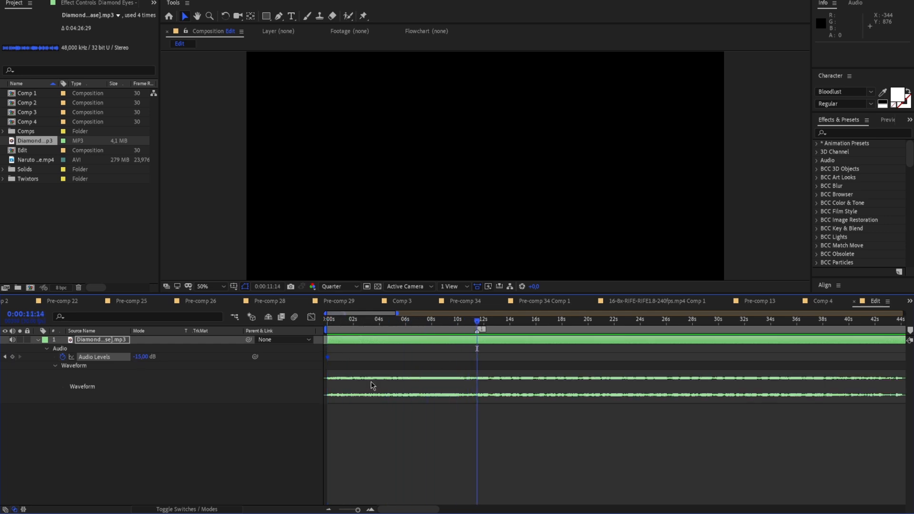
click(142, 357)
text(0)
key(Return)
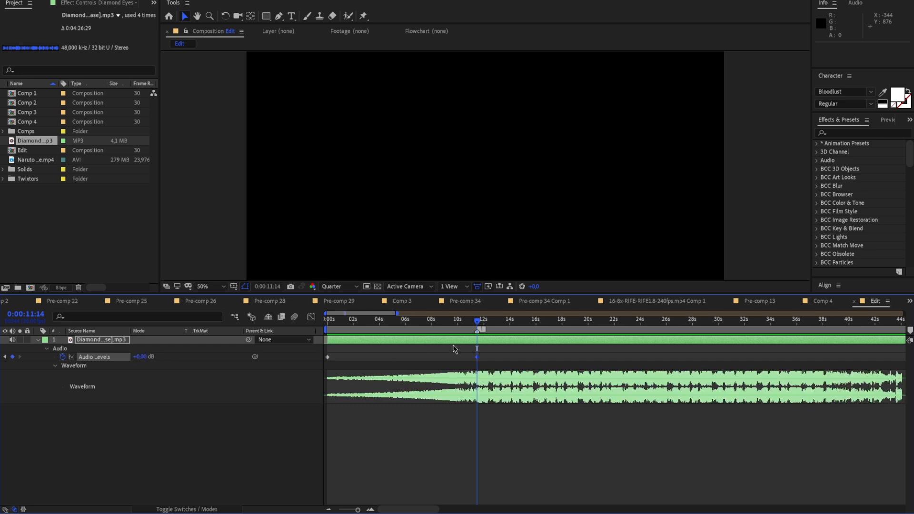
Preview the fade-in from the start and raise the first Audio Levels keyframe to -10 dB
key(Home)
key(space)
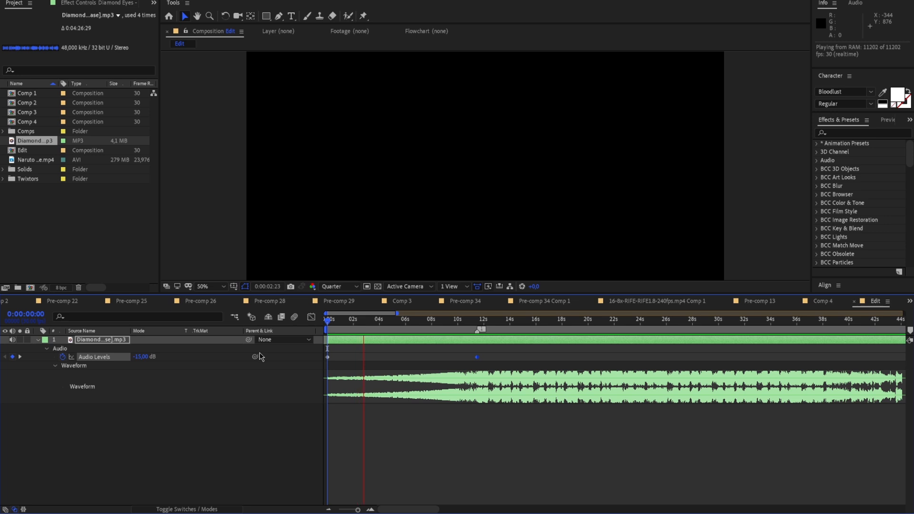
drag(375, 328, 352, 339)
key(Home)
drag(145, 359, 152, 361)
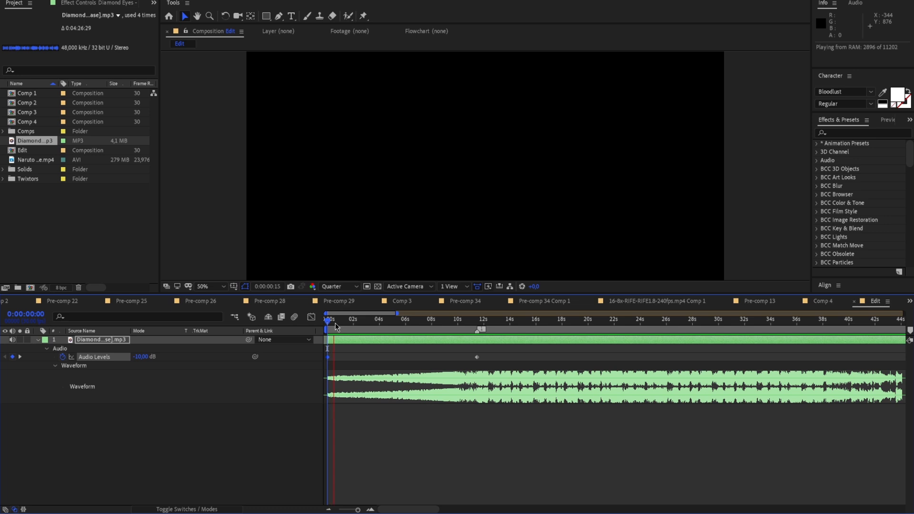
Find the Reverb audio effect, apply it to the song layer and preview the sound from the start
click(841, 133)
text(rever)
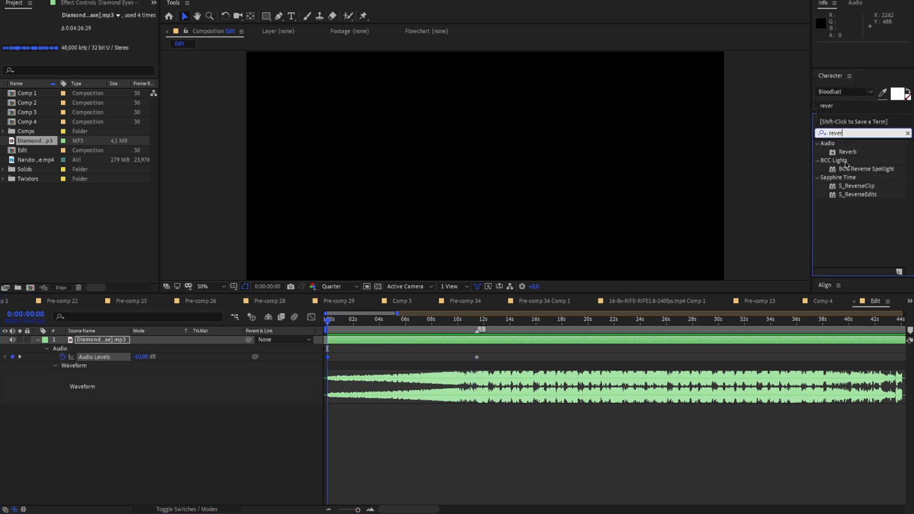
drag(847, 151, 368, 346)
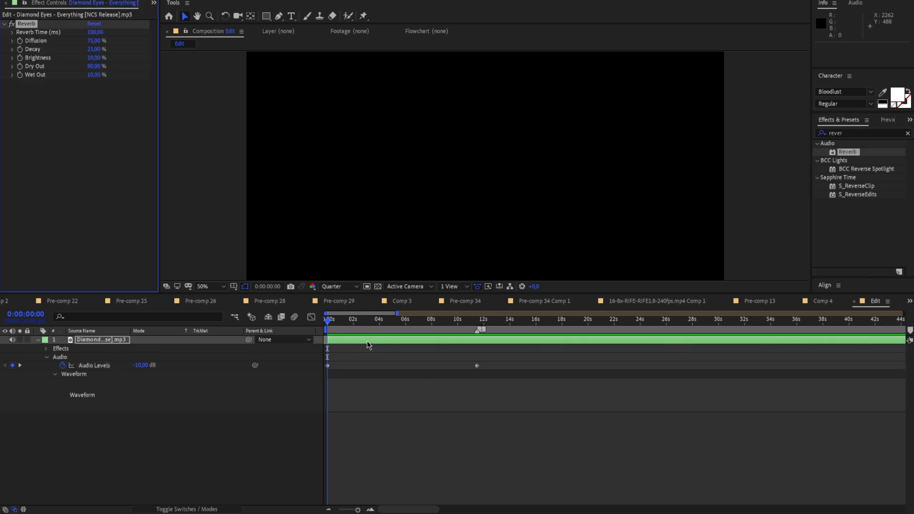
key(space)
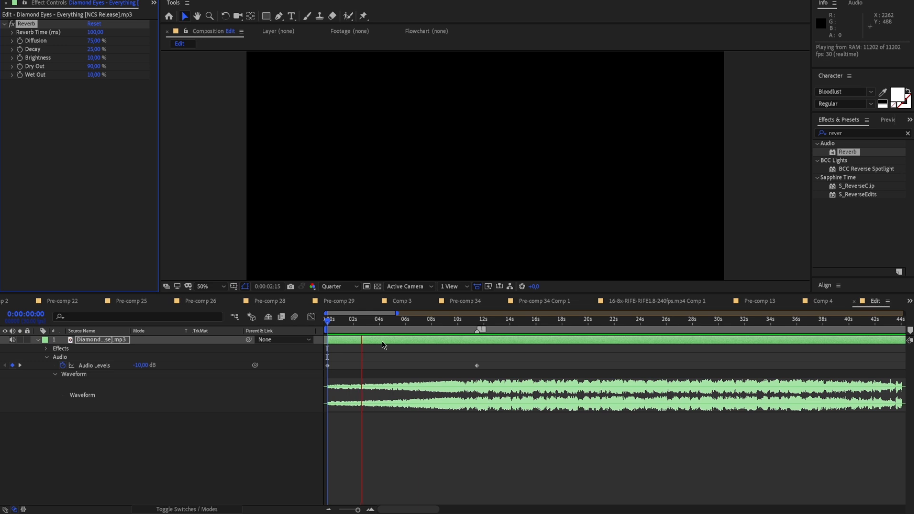
Remove the Reverb effect from the song layer and clear the effects search
key(space)
click(27, 24)
key(Delete)
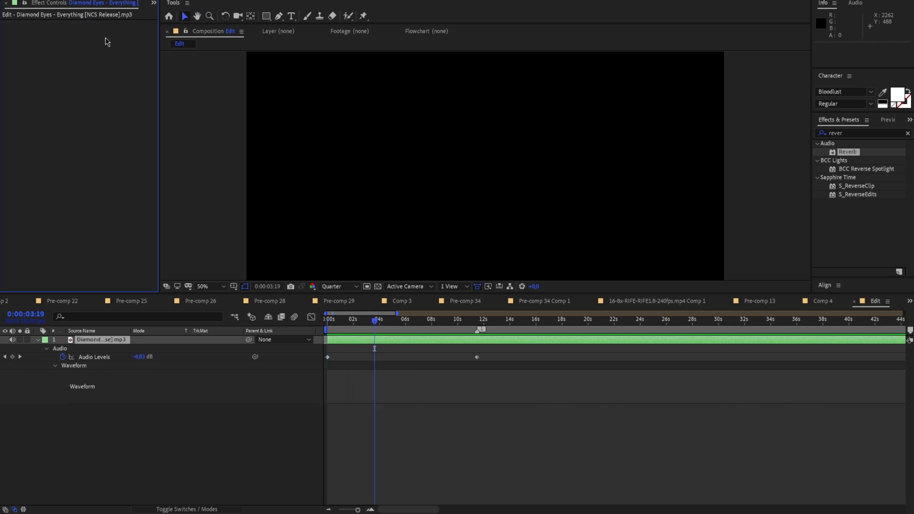
click(869, 133)
key(BackSpace)
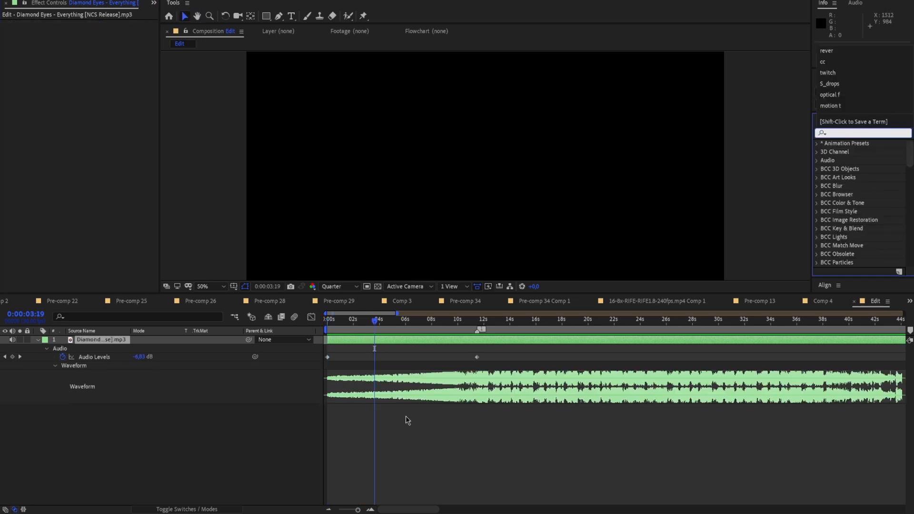
click(414, 422)
Scrub through the song and preview it from 0:00:33:25 to find where the fade-out should begin
click(38, 339)
drag(381, 324, 515, 329)
key(space)
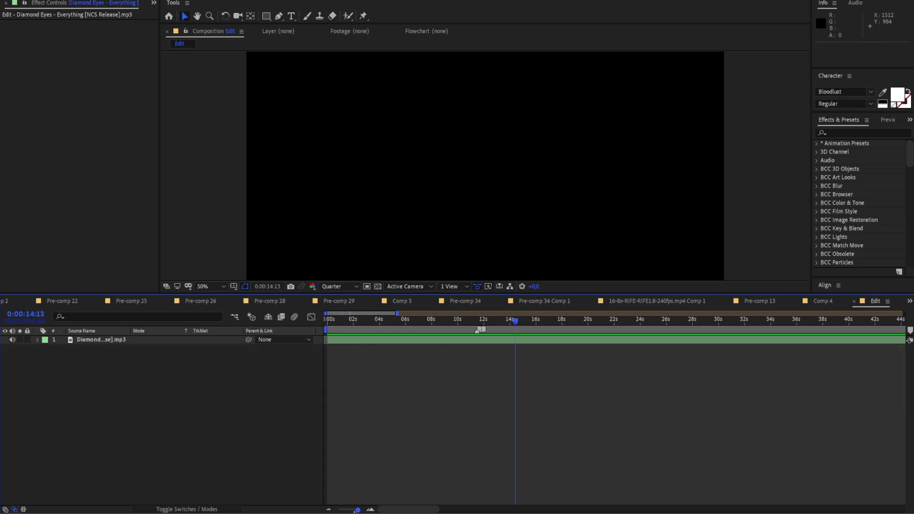
drag(354, 511, 351, 510)
drag(377, 324, 455, 347)
drag(351, 509, 357, 510)
drag(614, 327, 582, 331)
key(space)
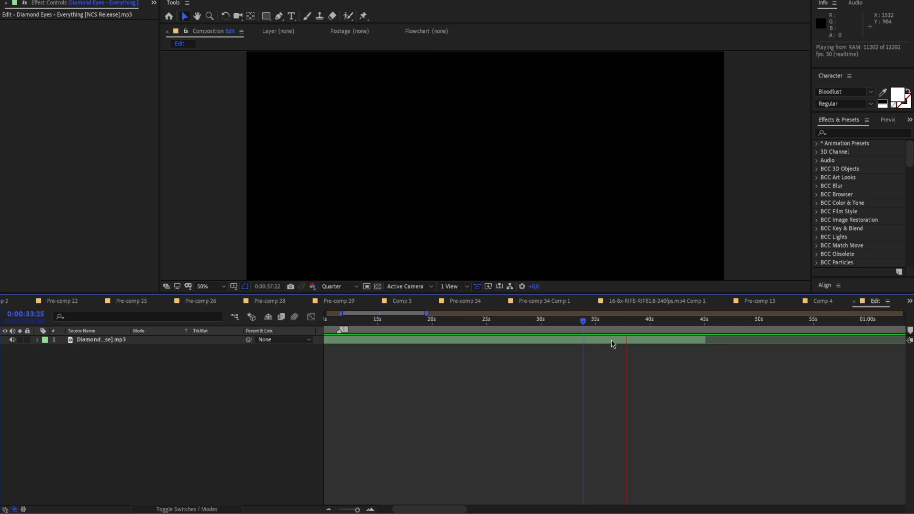
click(637, 325)
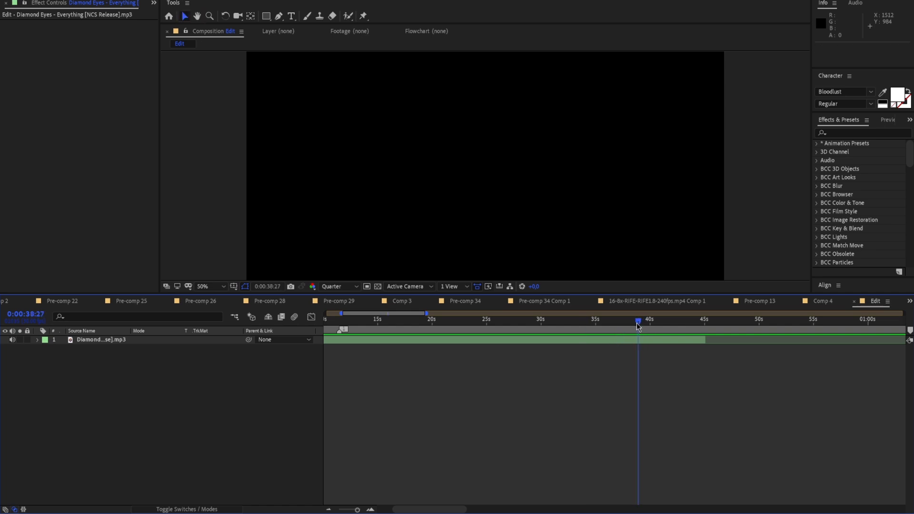
Reveal the song's waveform and place a second composition marker at 0:00:38:27
click(38, 340)
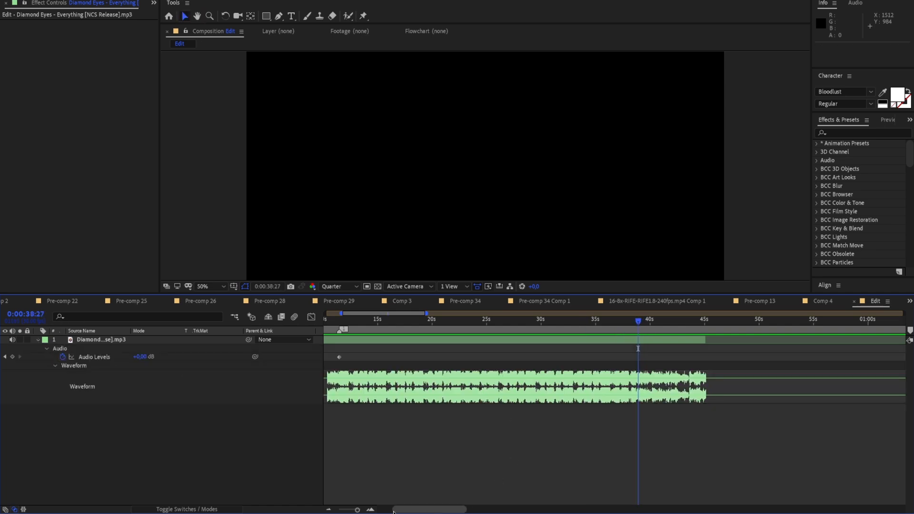
drag(358, 510, 362, 512)
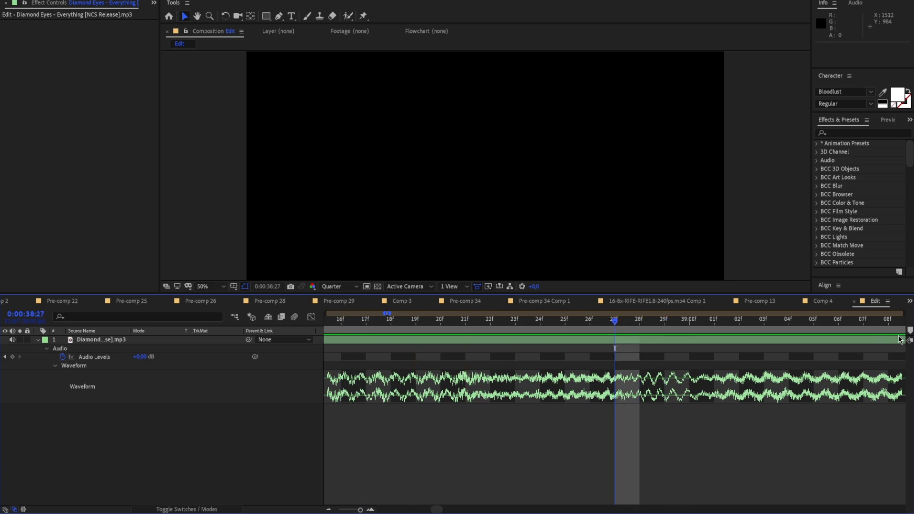
drag(910, 330, 615, 329)
click(357, 509)
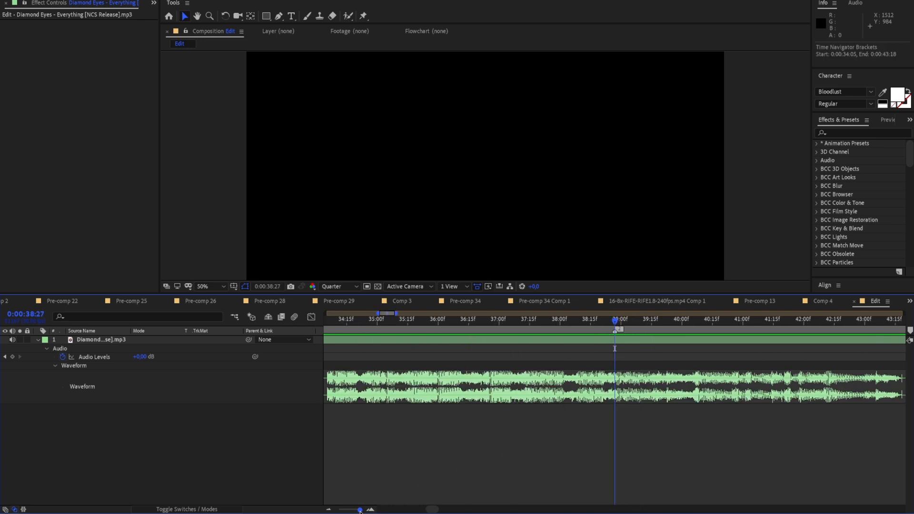
Add an Audio Levels keyframe of 0 dB on the song layer at the second marker, at 0:00:38:27
mouse_move(623, 321)
mouse_down()
mouse_move(691, 345)
mouse_move(707, 341)
mouse_up()
drag(357, 510, 358, 510)
drag(617, 324, 524, 355)
drag(358, 509, 361, 510)
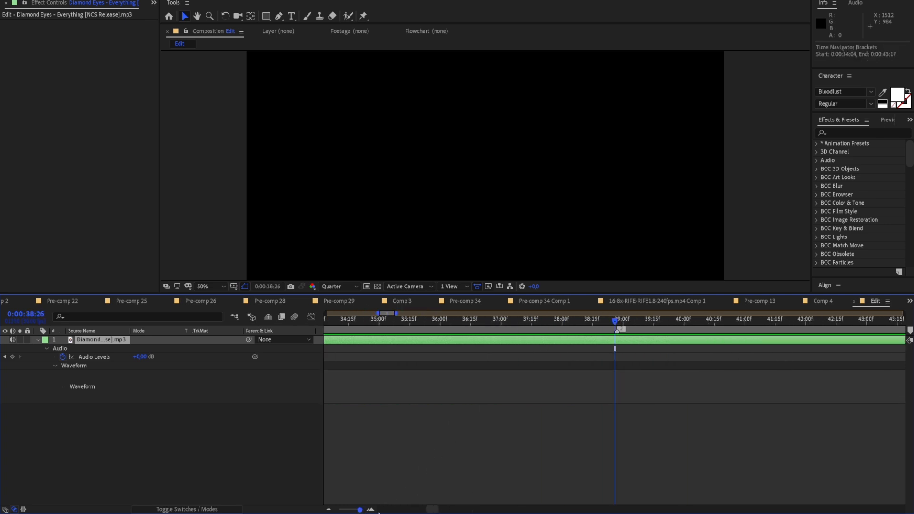
click(637, 320)
click(13, 356)
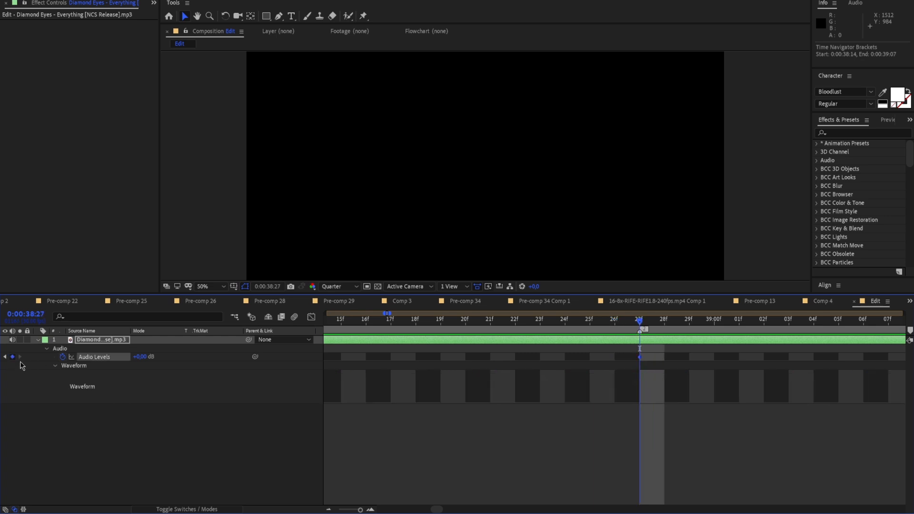
Add an Audio Levels keyframe of -15 dB at the end of the song layer, at 0:00:45:29
drag(358, 510, 355, 510)
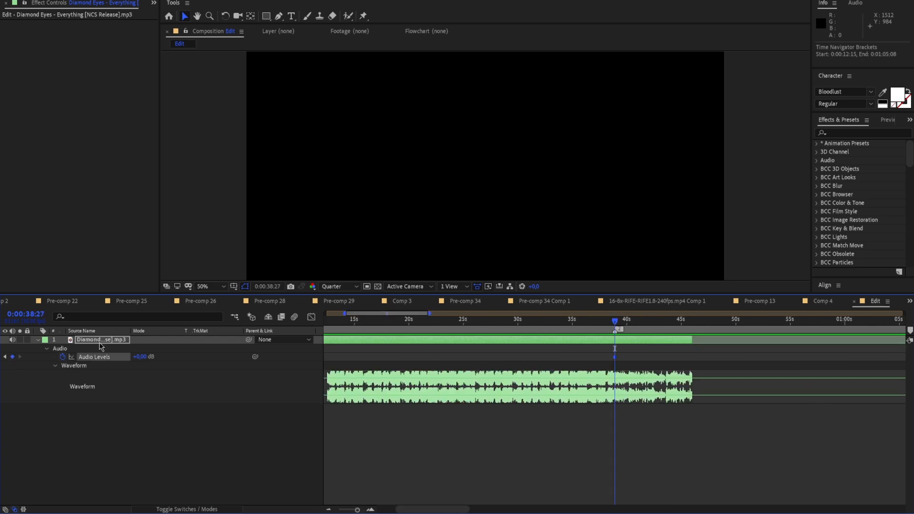
drag(614, 322, 692, 332)
drag(358, 510, 361, 509)
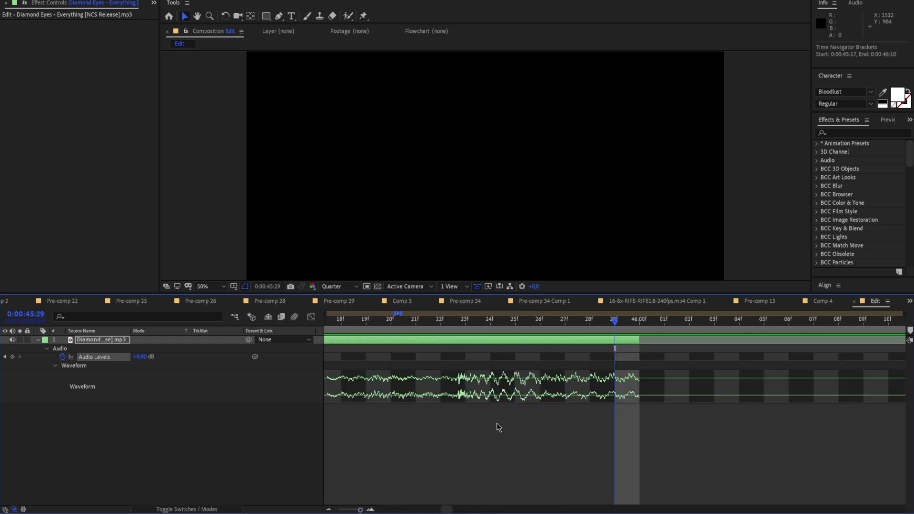
click(13, 357)
drag(141, 362, 138, 362)
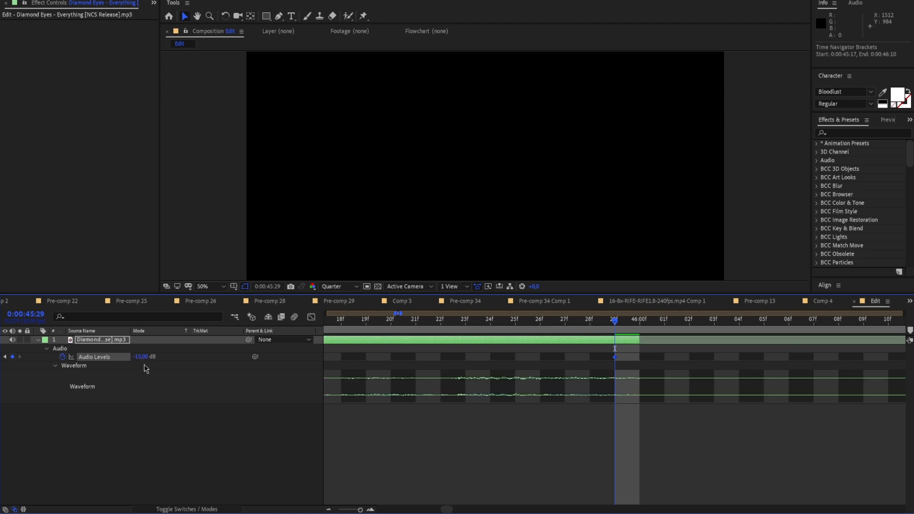
Preview the fade-out from 0:00:42:13 and again from 0:00:37:10, then collapse the song layer's properties
drag(360, 510, 358, 510)
drag(579, 321, 463, 340)
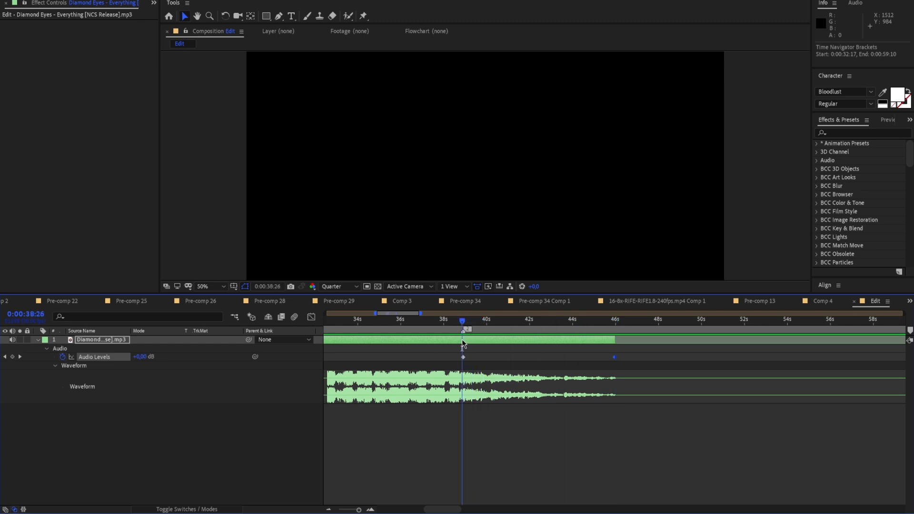
click(536, 332)
key(space)
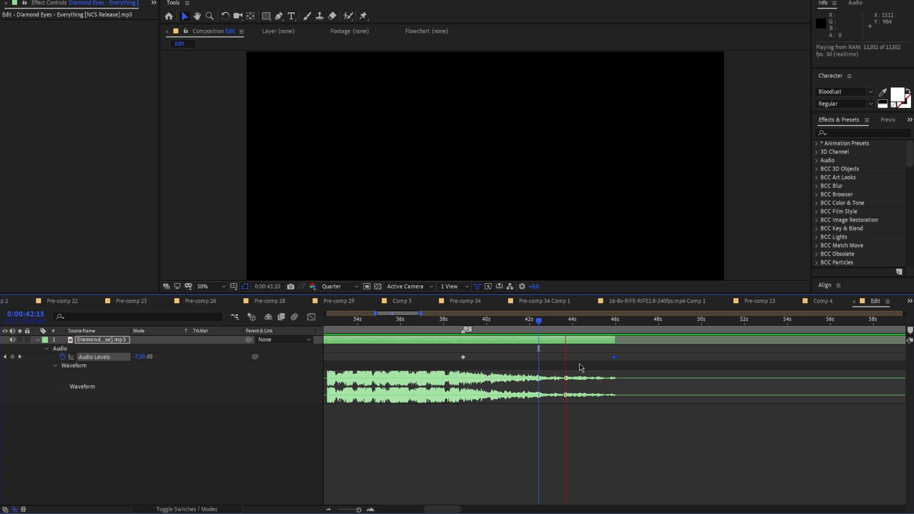
drag(615, 328, 429, 340)
key(space)
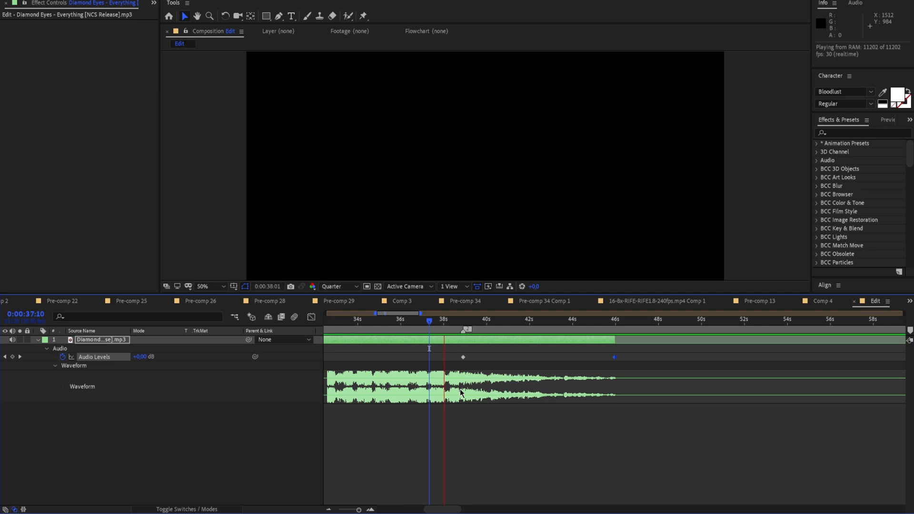
click(38, 340)
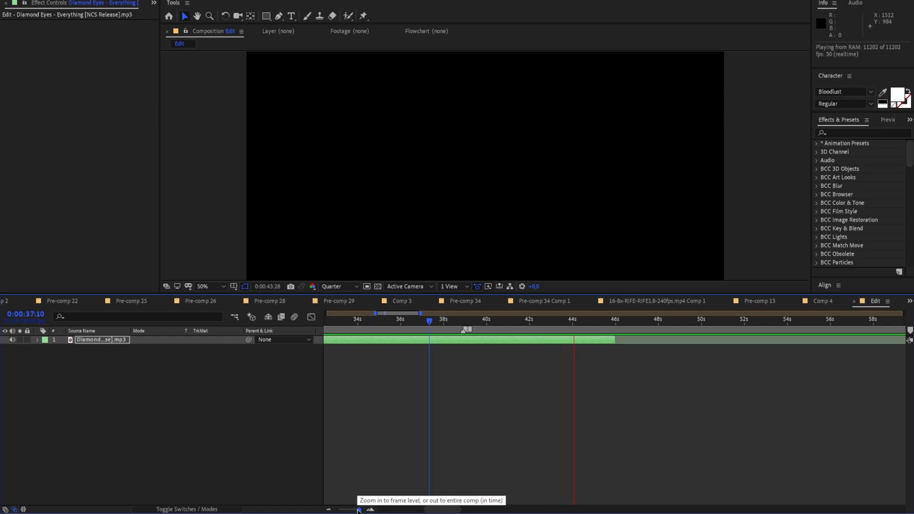
drag(359, 510, 346, 510)
key(space)
Pre-compose the song layer, moving all attributes into the new composition and adjusting its duration to the layer's time span
drag(437, 322, 362, 344)
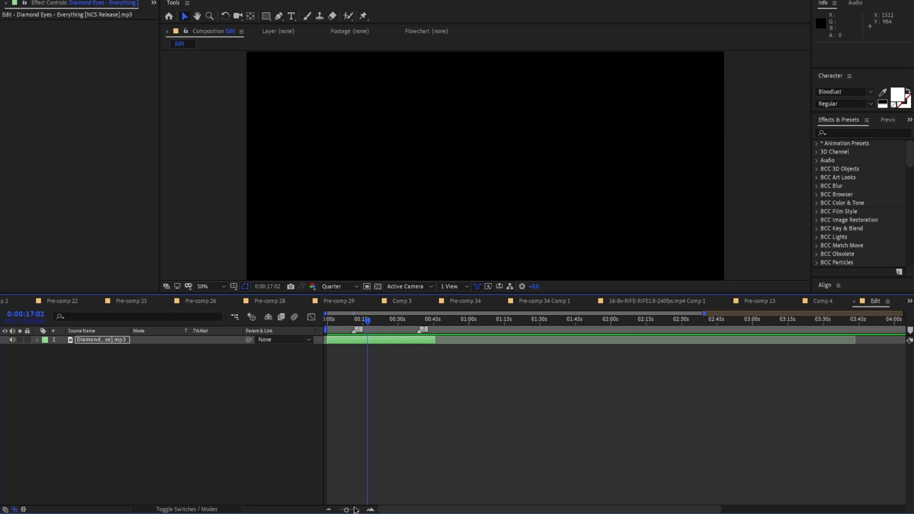
drag(356, 510, 358, 511)
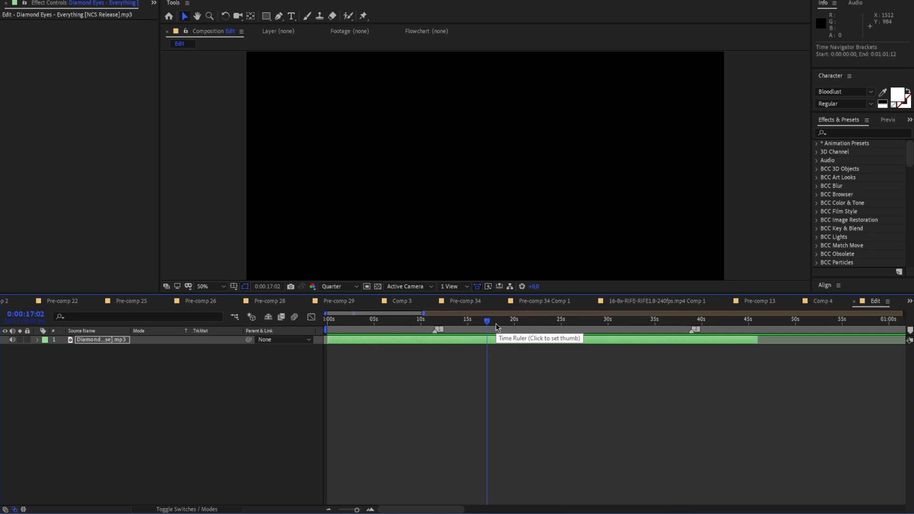
drag(495, 324, 450, 327)
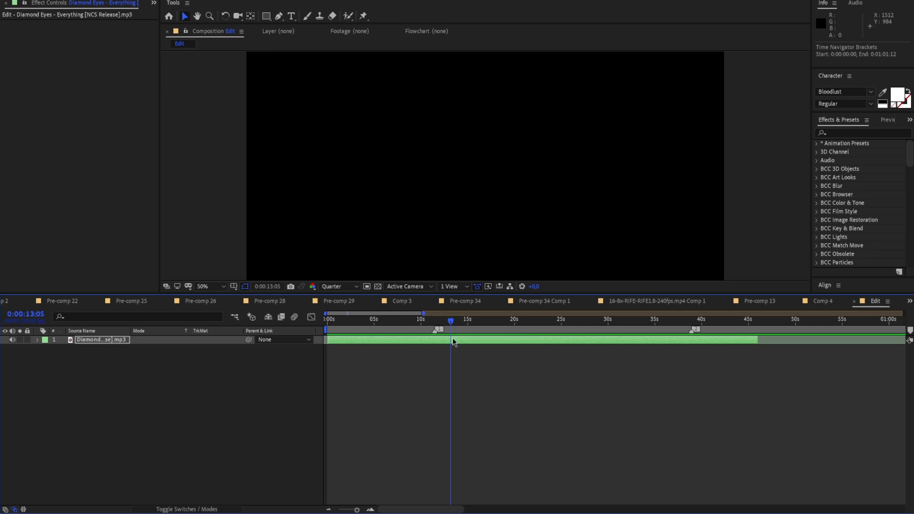
right_click(453, 339)
click(475, 369)
drag(516, 325, 452, 341)
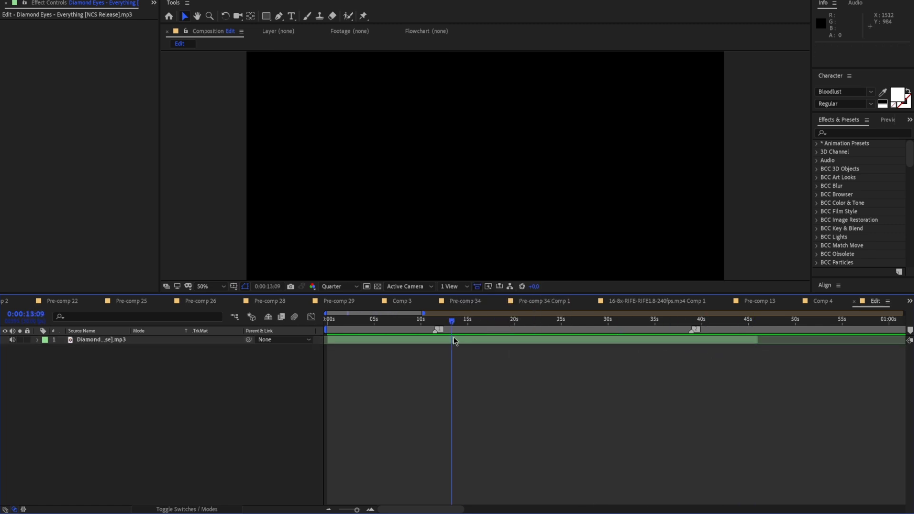
right_click(453, 341)
click(469, 308)
click(116, 80)
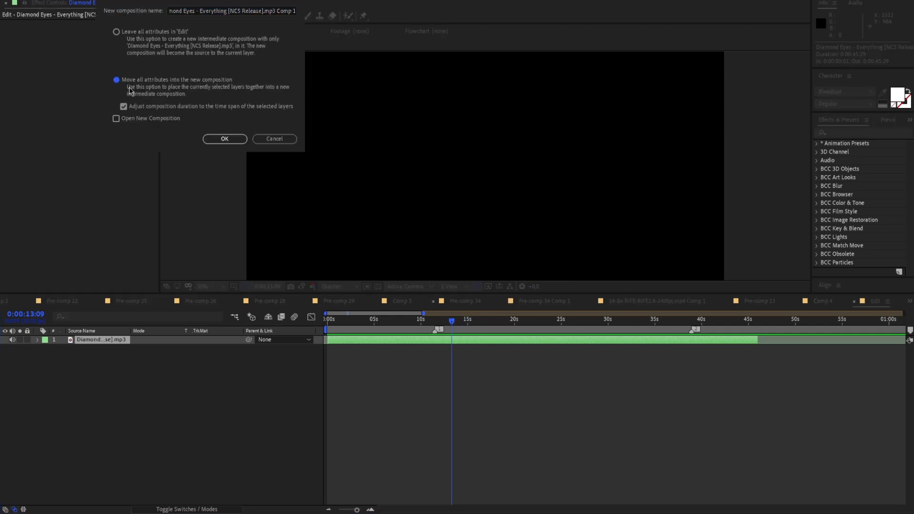
click(224, 139)
drag(452, 322, 573, 328)
click(565, 357)
click(563, 343)
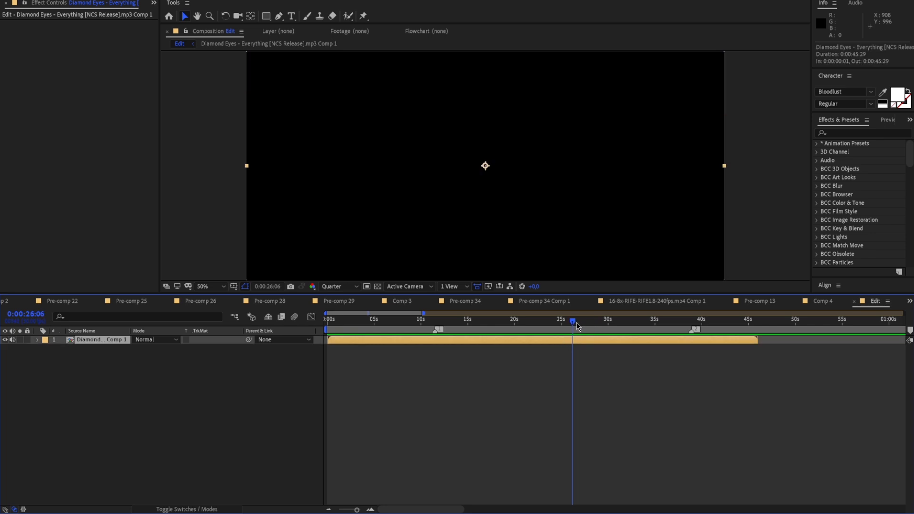
drag(576, 326, 536, 327)
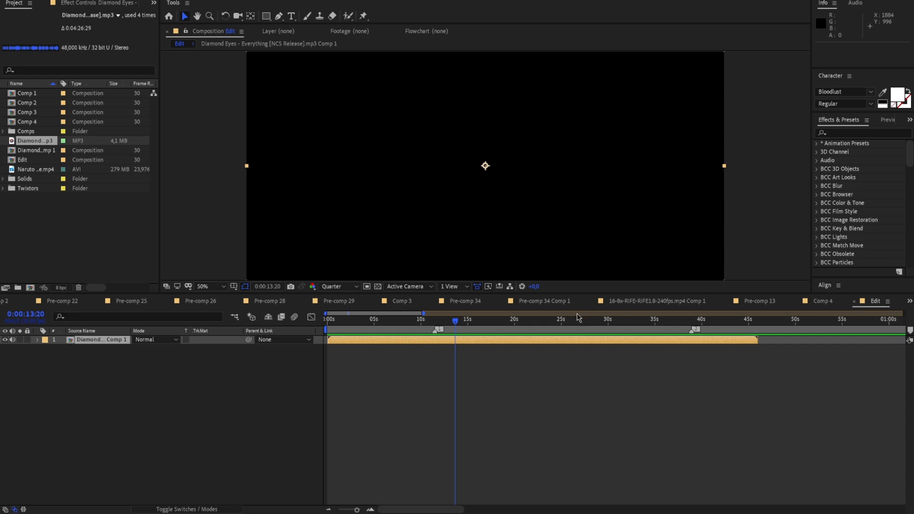
drag(458, 323, 436, 323)
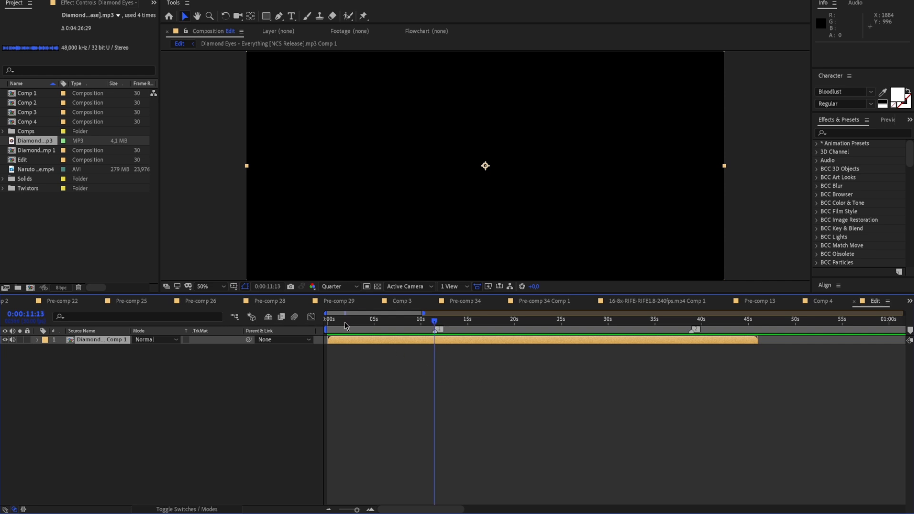
Change the Edit composition's frame rate to 23.976 fps in its composition settings
right_click(204, 231)
click(233, 248)
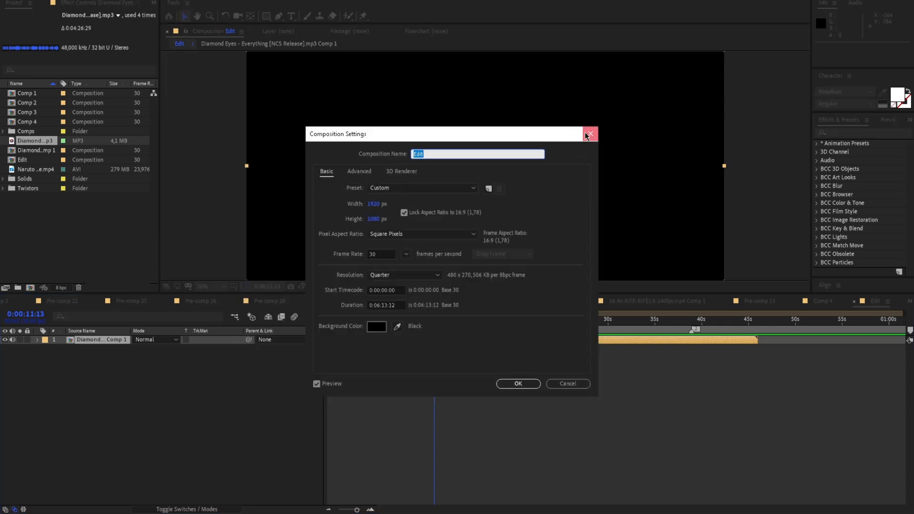
click(590, 133)
right_click(212, 193)
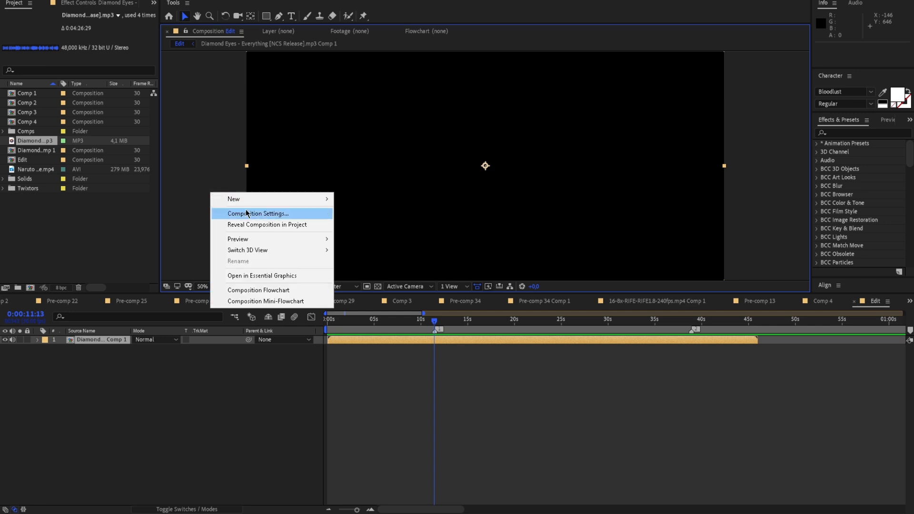
click(266, 215)
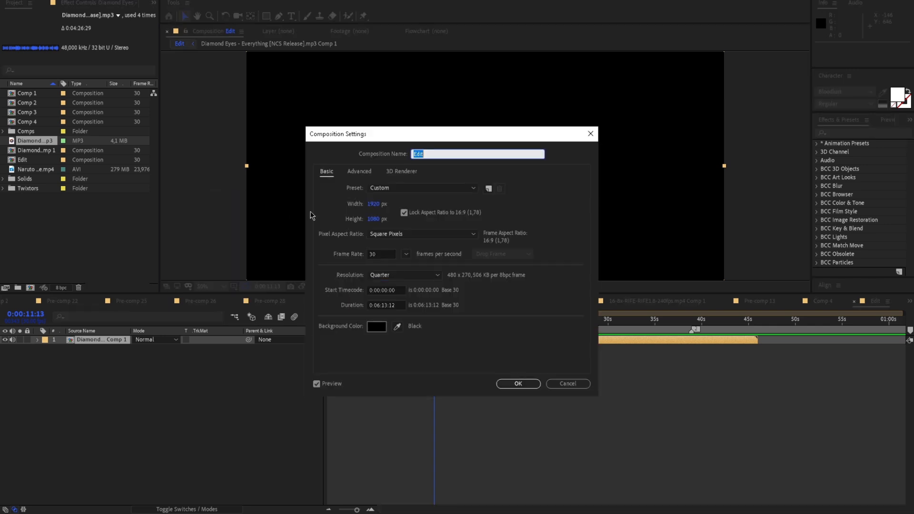
click(387, 252)
click(380, 249)
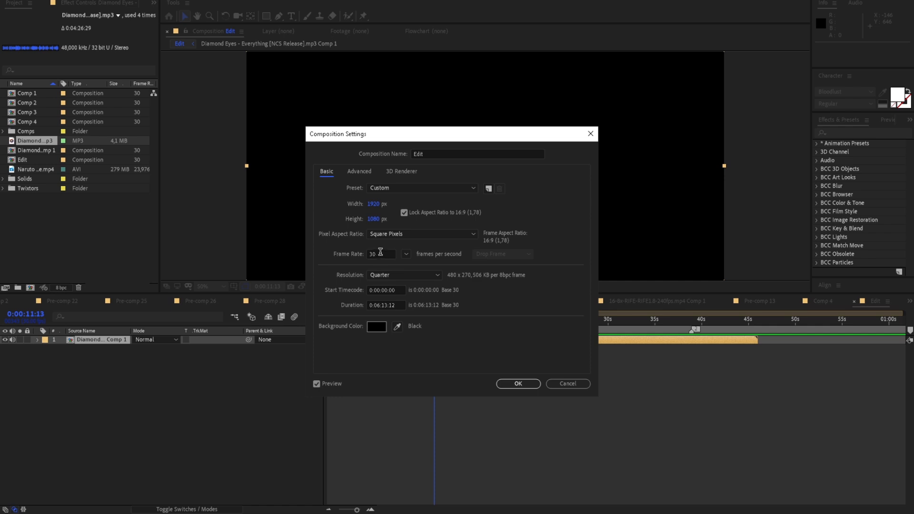
click(380, 253)
click(365, 243)
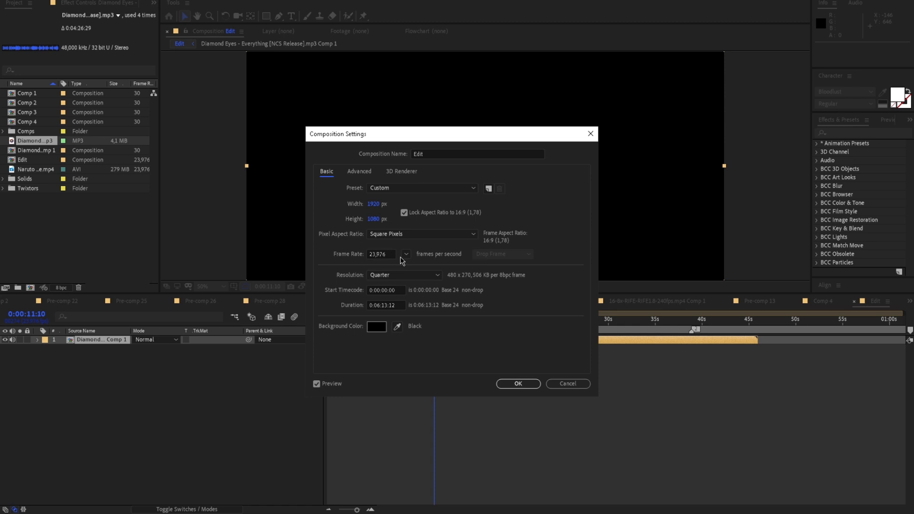
Set the Edit composition's frame rate back to 30 fps and apply the settings
click(390, 254)
text(30)
click(327, 250)
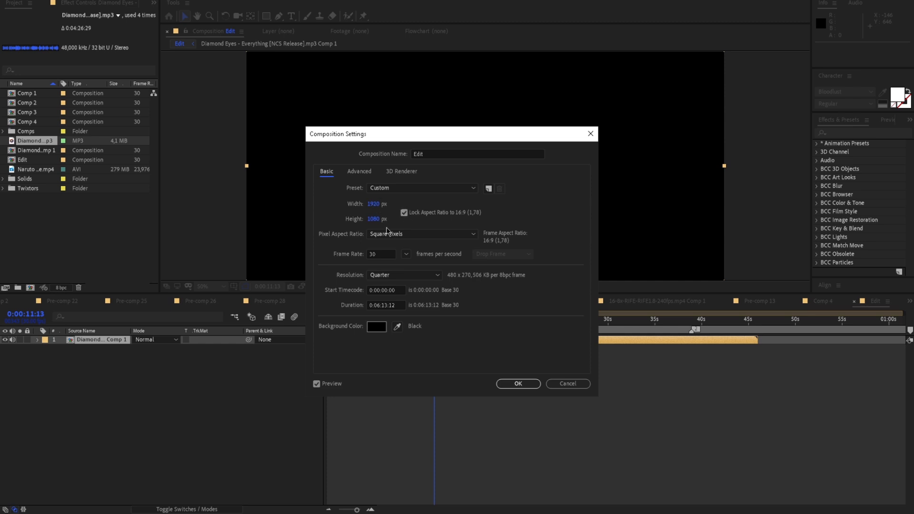
click(517, 384)
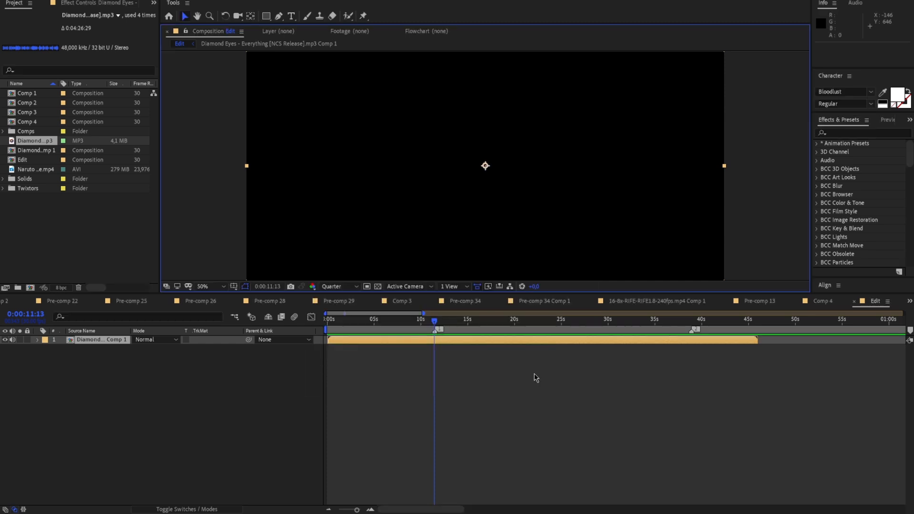
Add the Naruto vs Sasuke.mp4 clip above the song pre-comp and slide it earlier to an in point of -0:00:31:17
click(24, 172)
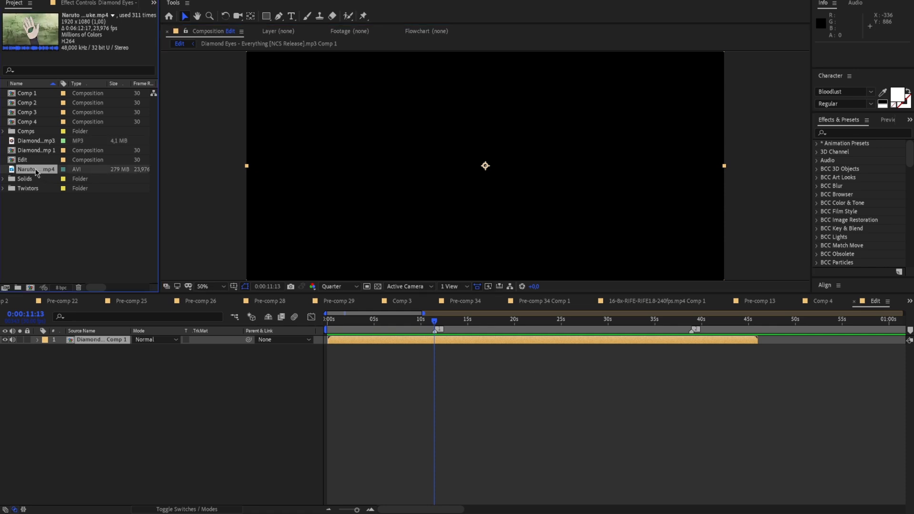
drag(36, 172, 328, 339)
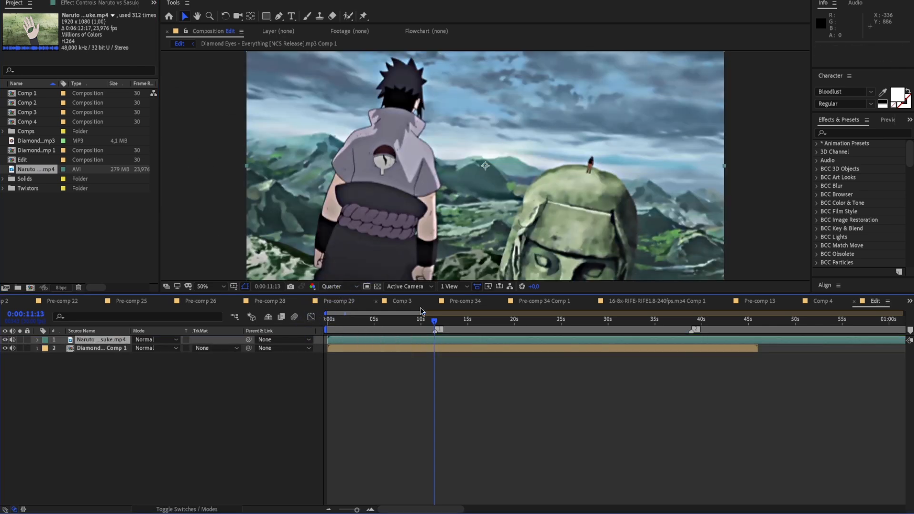
mouse_move(425, 326)
mouse_down()
mouse_move(326, 326)
mouse_move(357, 339)
mouse_move(326, 337)
mouse_move(435, 336)
mouse_up()
mouse_move(356, 509)
mouse_down()
mouse_move(367, 511)
mouse_move(357, 510)
mouse_up()
drag(452, 324, 153, 351)
drag(461, 340, 373, 341)
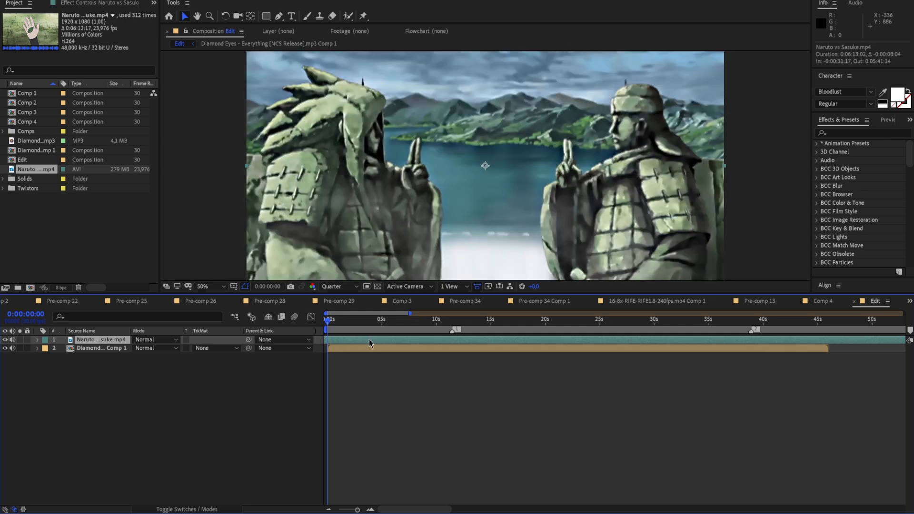
Split the Naruto vs Sasuke.mp4 layer at 0:00:08:12, at the end of its opening shot
key(ctrl+d)
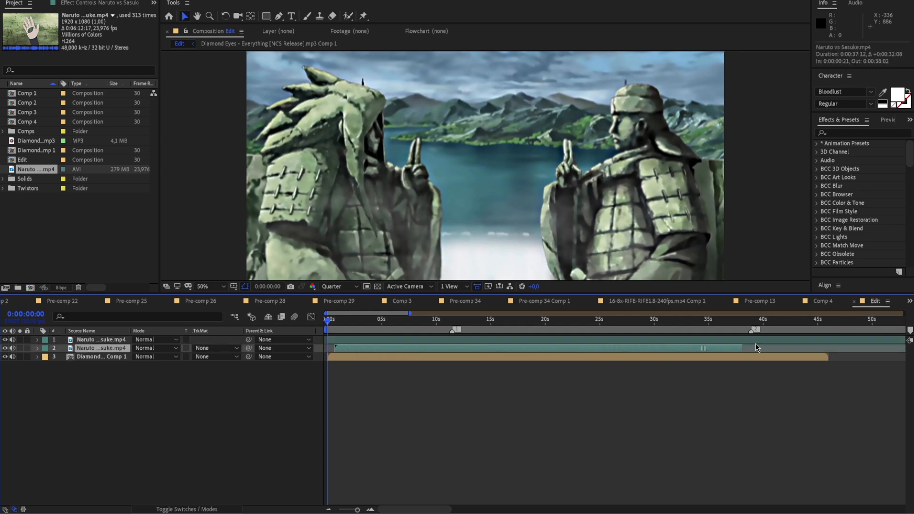
key(Delete)
key(space)
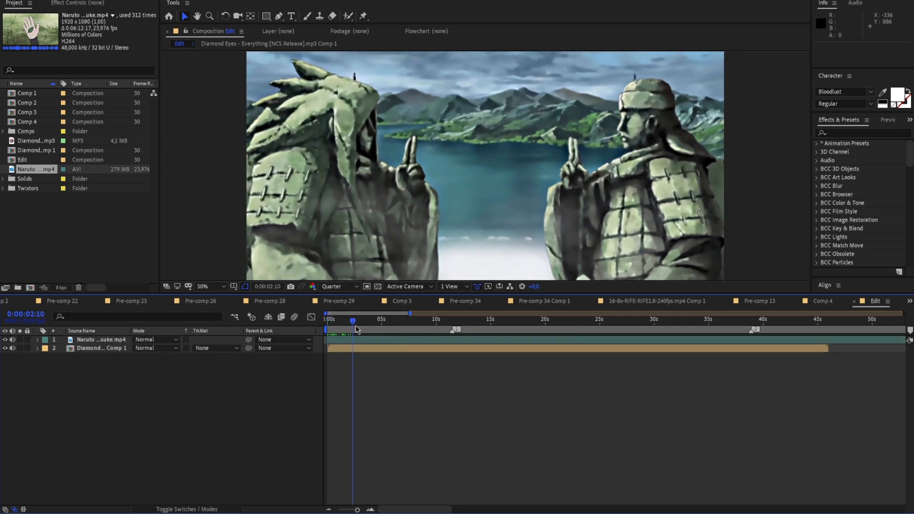
drag(376, 330, 420, 330)
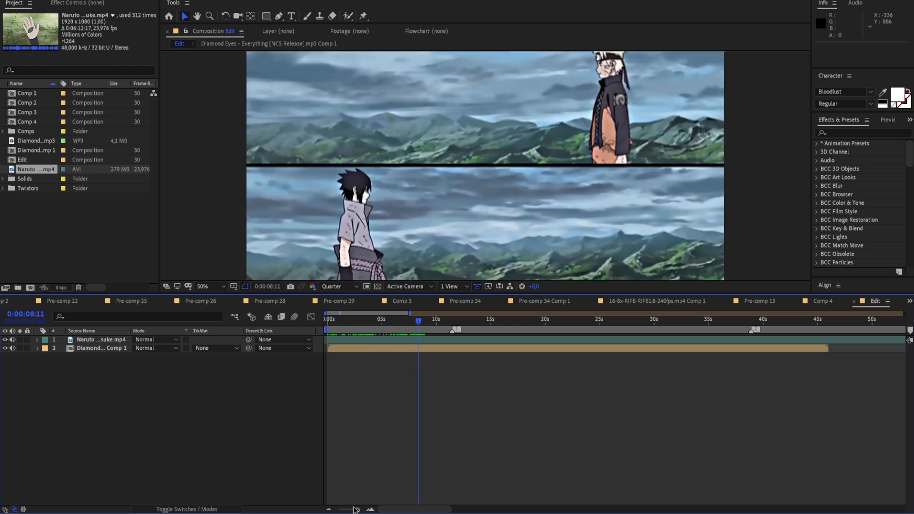
click(419, 324)
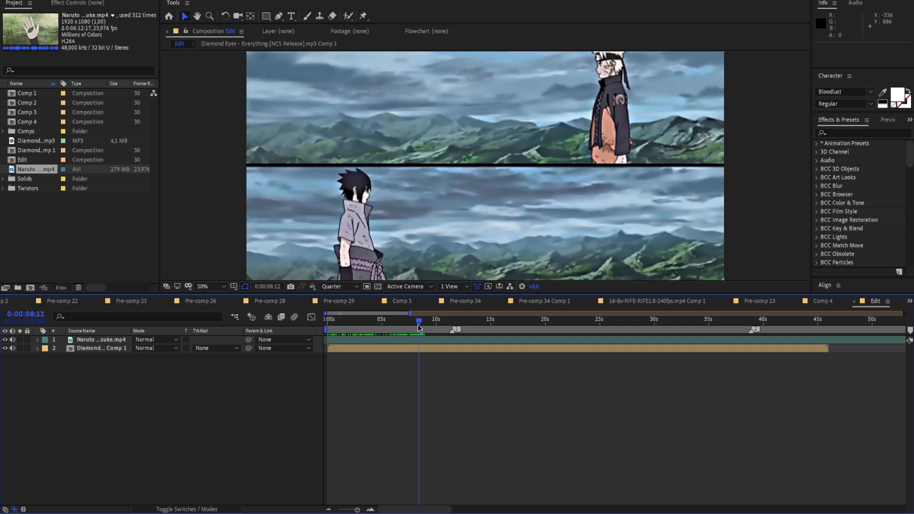
key(ctrl+shift+d)
Slide the second part of the split footage earlier and cut its start at 0:00:08:11, deleting the excess piece before that
click(383, 329)
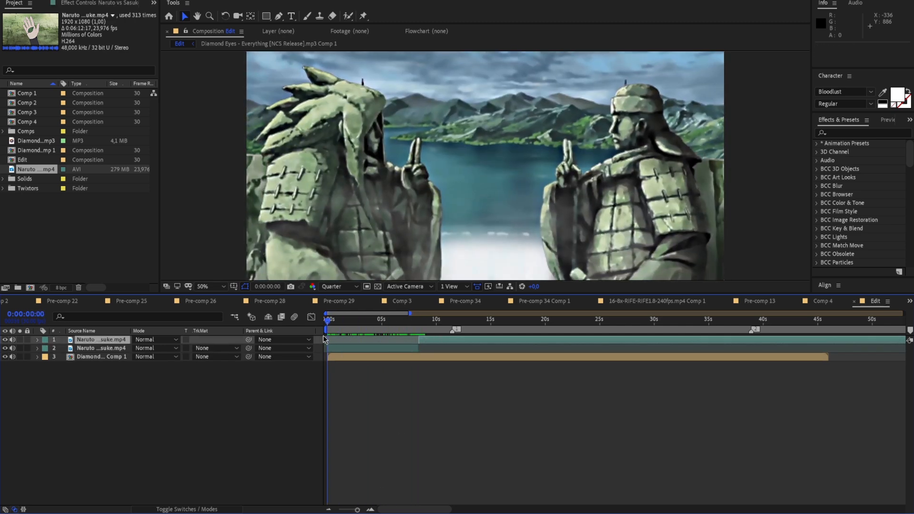
drag(391, 335, 317, 336)
key(ctrl+shift+d)
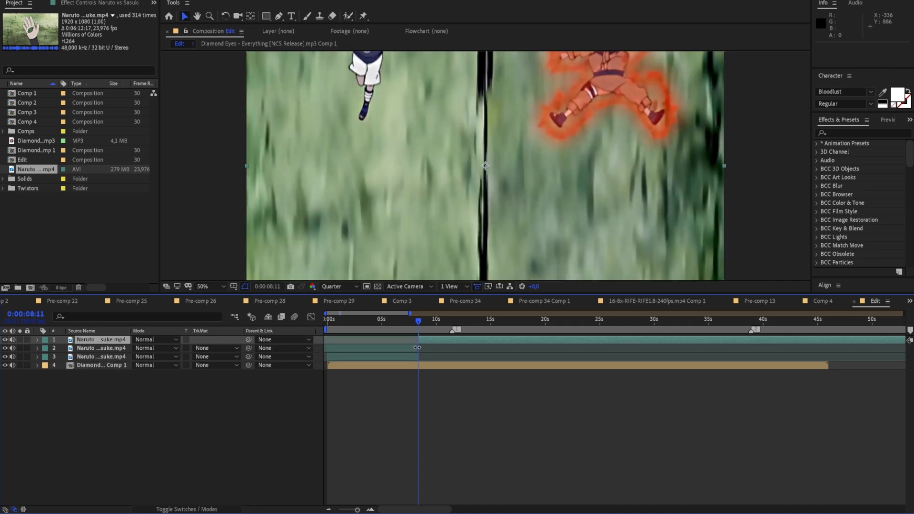
click(412, 347)
key(Delete)
Play on from the second clip's start and split it at about 0:00:10:02, after the water landing
drag(424, 318, 411, 322)
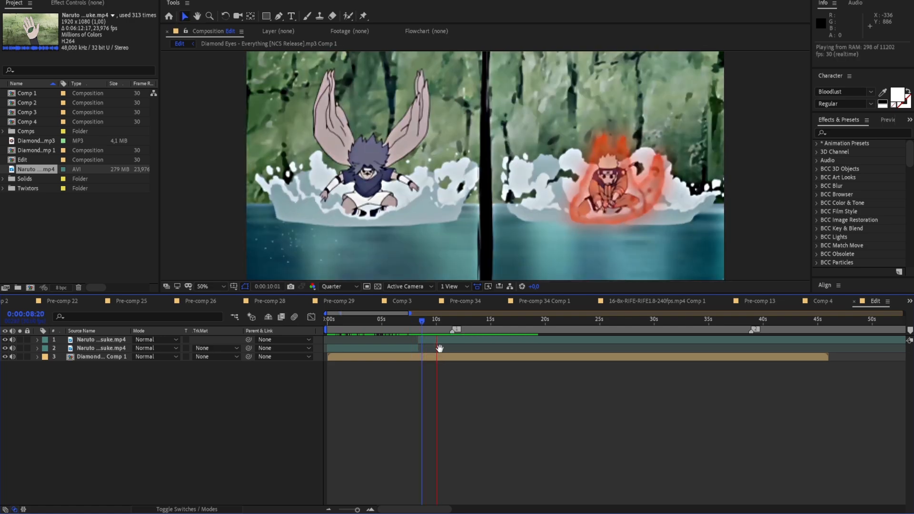
key(space)
click(455, 341)
key(ctrl+shift+d)
Slide the remaining footage earlier and cut its start near the second clip's end, deleting the leftover piece
drag(482, 343, 450, 338)
key(ctrl+shift+d)
click(420, 347)
key(Delete)
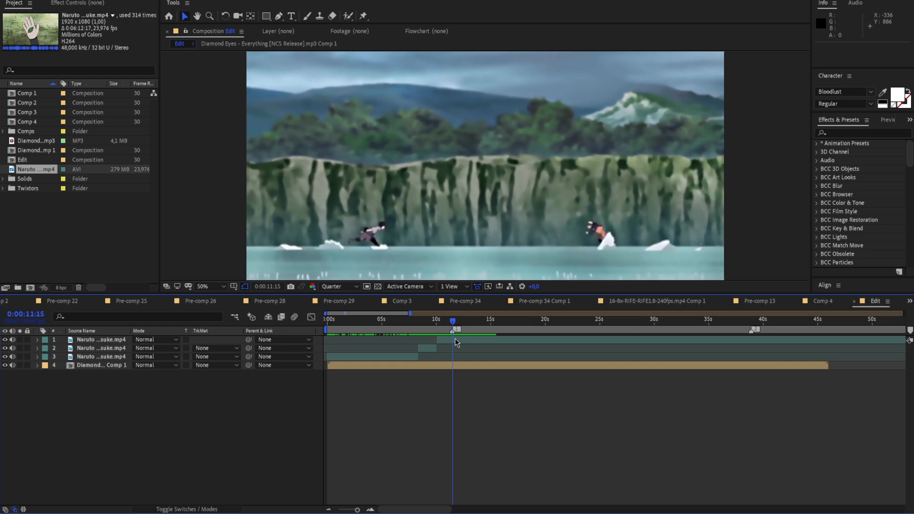
Slide the third clip slightly earlier, split it at 0:00:11:14 beside the first marker and delete the part after it
drag(357, 509, 362, 510)
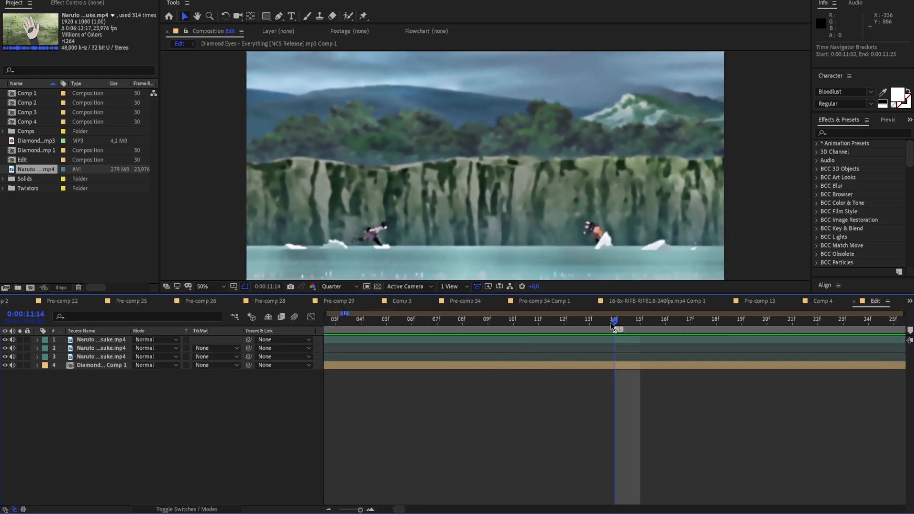
drag(571, 336, 412, 348)
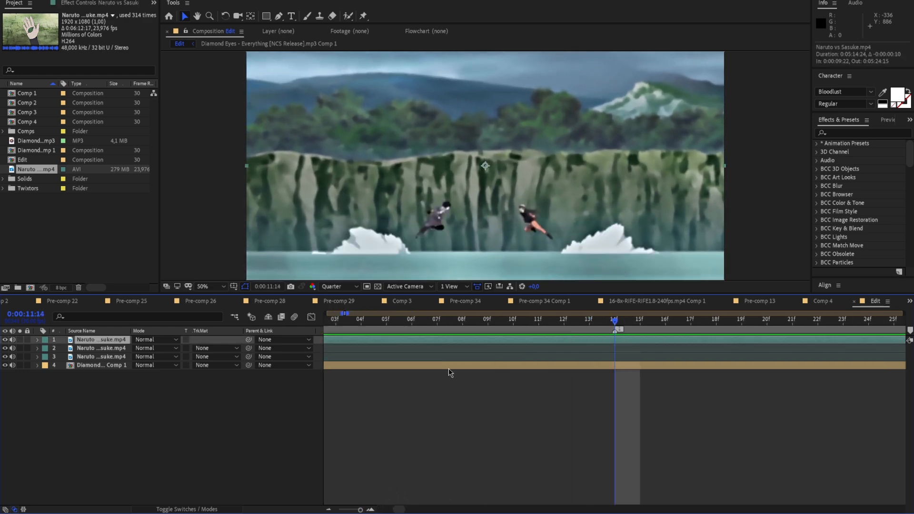
drag(358, 508, 359, 510)
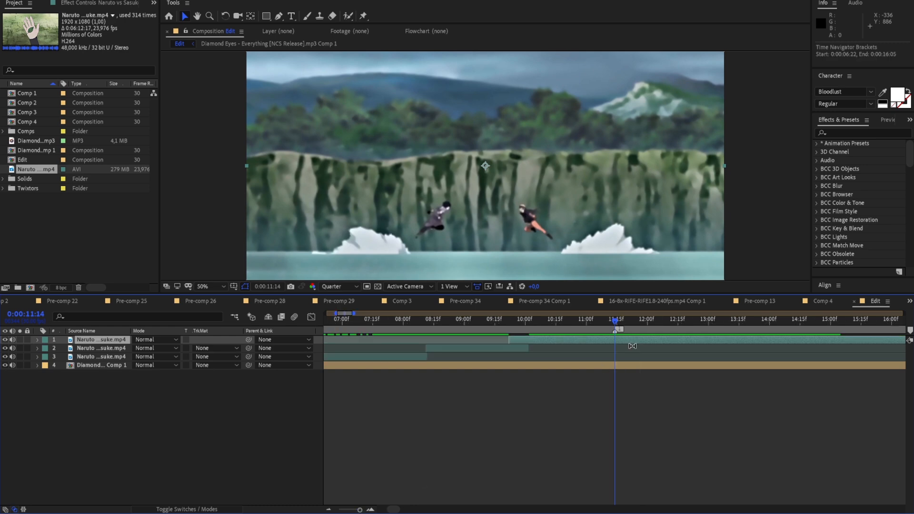
key(ctrl+shift+d)
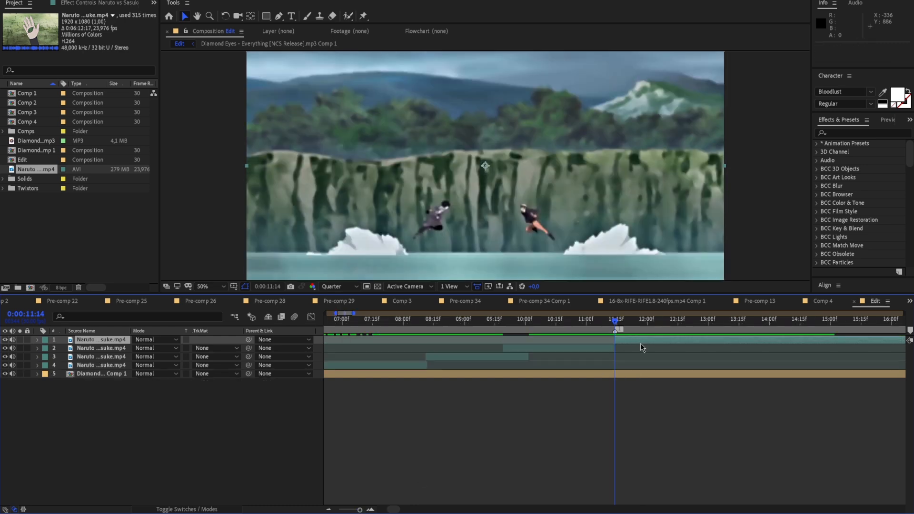
key(Delete)
Trim the third clip's in point to the second clip's end and preview the cuts
drag(584, 327, 414, 355)
click(530, 339)
key(alt+bracketleft)
click(533, 323)
key(space)
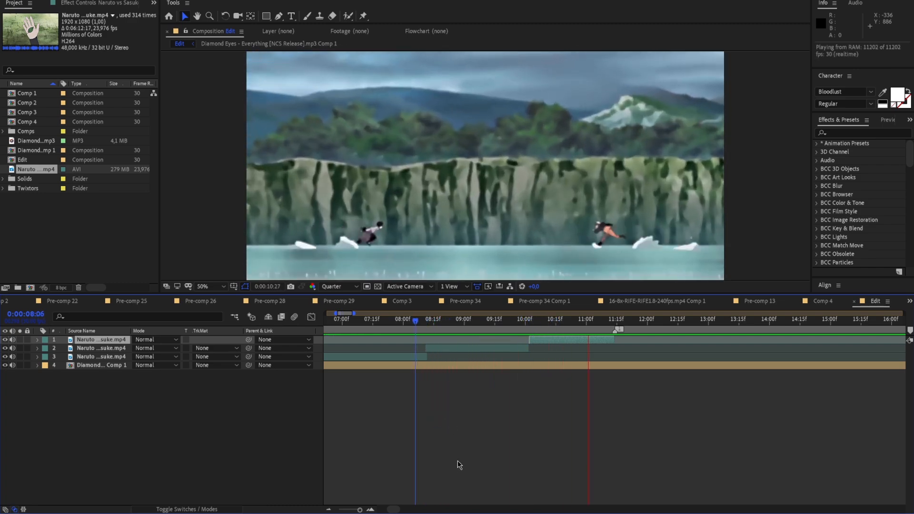
key(space)
Try the composition preview at Full resolution on the second and first clips and return it to Quarter
drag(359, 509, 358, 509)
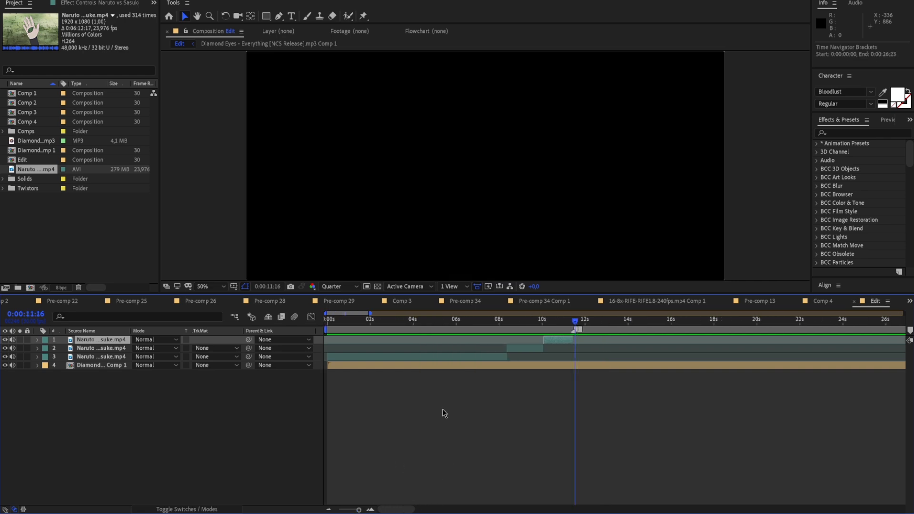
mouse_move(564, 327)
mouse_down()
mouse_move(536, 331)
mouse_move(559, 336)
mouse_up()
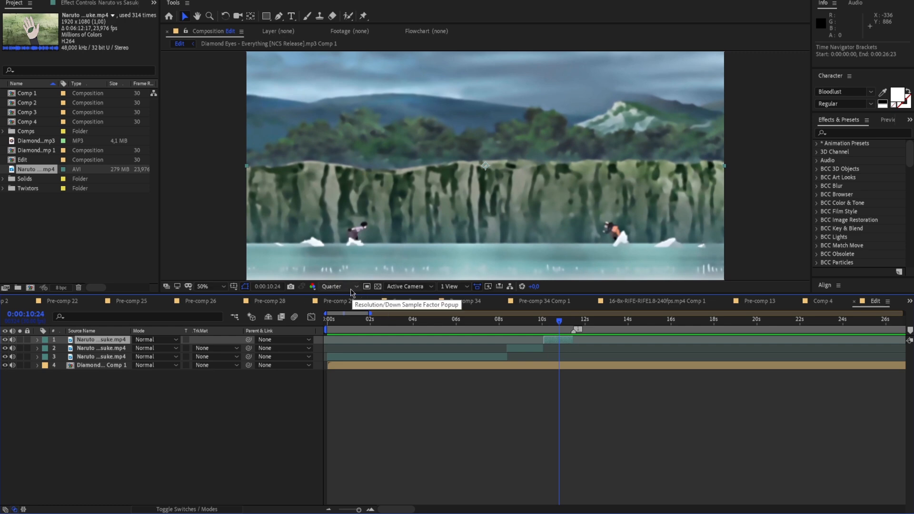
click(353, 290)
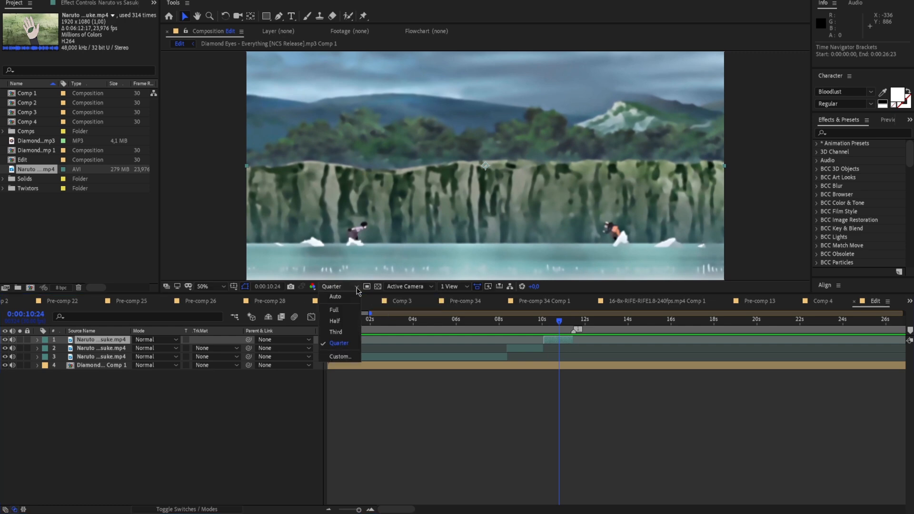
click(347, 310)
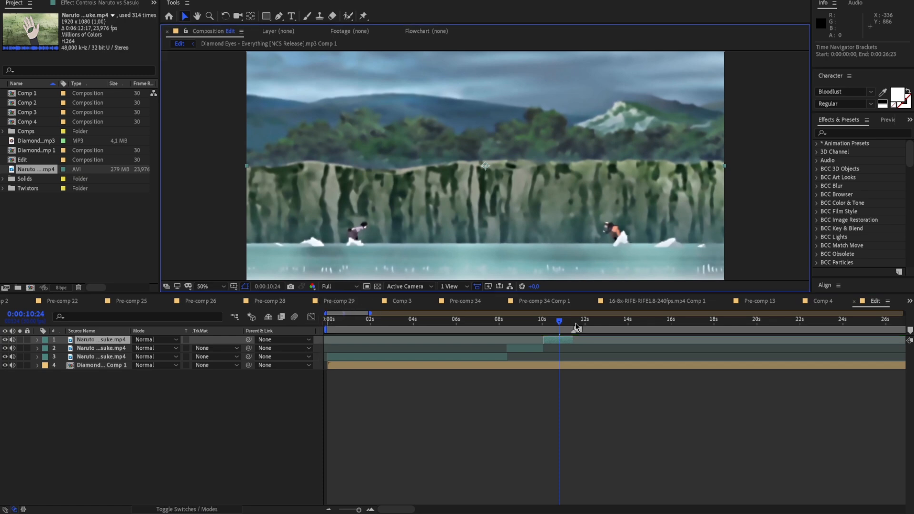
click(524, 330)
drag(521, 330, 496, 330)
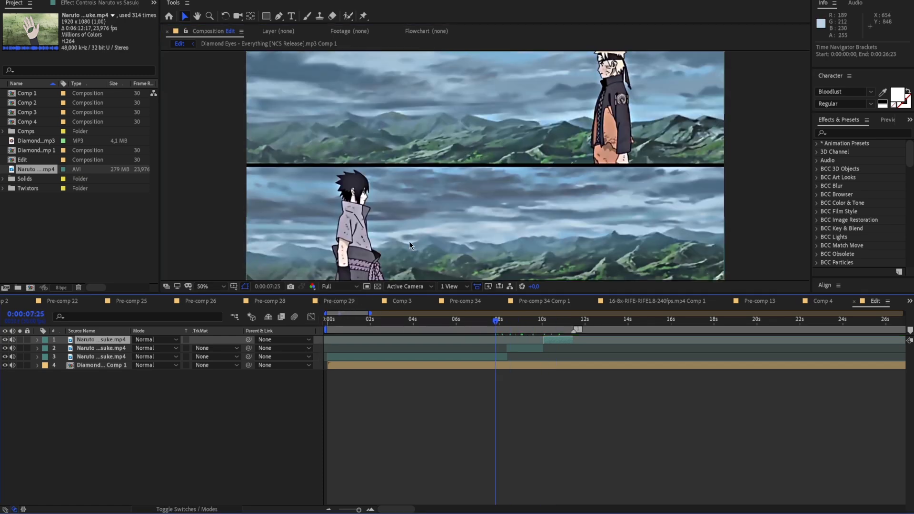
scroll(375, 266, down, 2)
scroll(375, 267, up, 2)
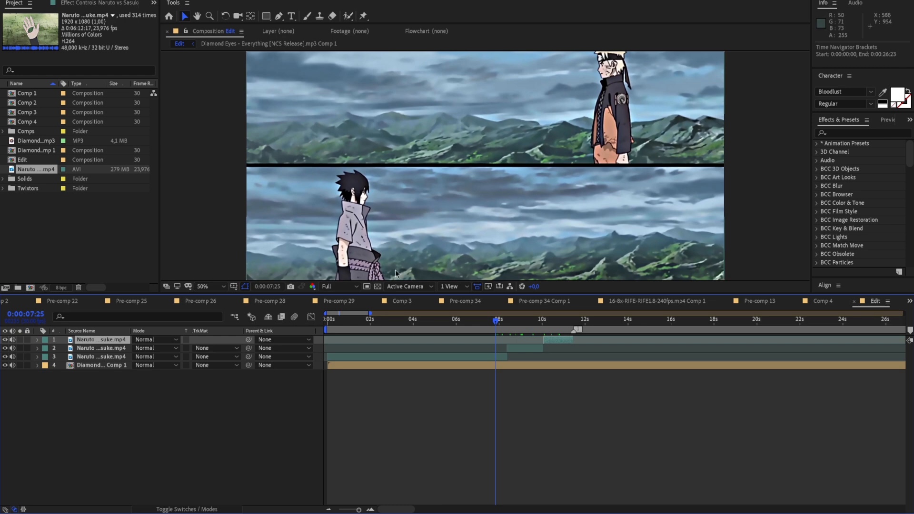
click(354, 287)
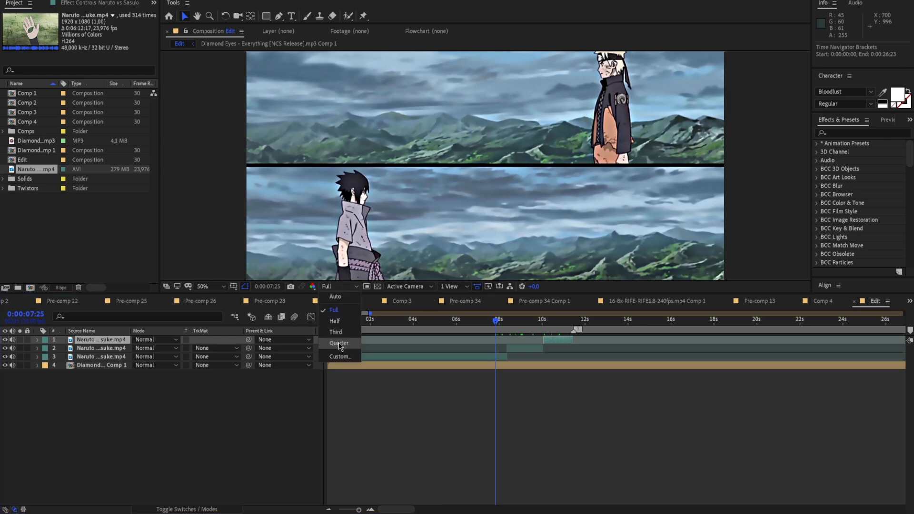
click(339, 344)
Slide the second clip to start at 0:00:07:15, extend its end and cut it off at 0:00:10:02, where the third clip starts
drag(496, 328, 554, 352)
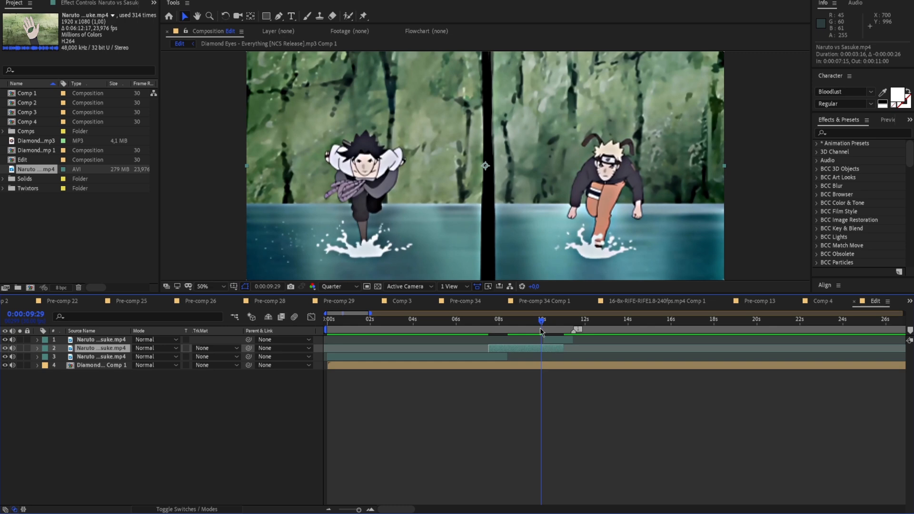
click(542, 331)
drag(359, 509, 376, 507)
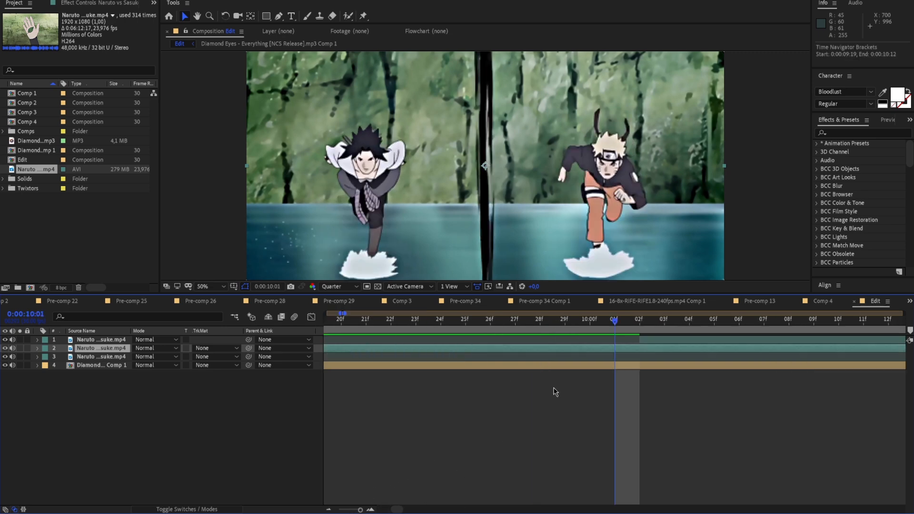
click(638, 323)
key(ctrl+shift+d)
key(Delete)
Play back the three clips from 0:00:07:12 to check the cuts leading up to the first marker
drag(638, 323, 303, 366)
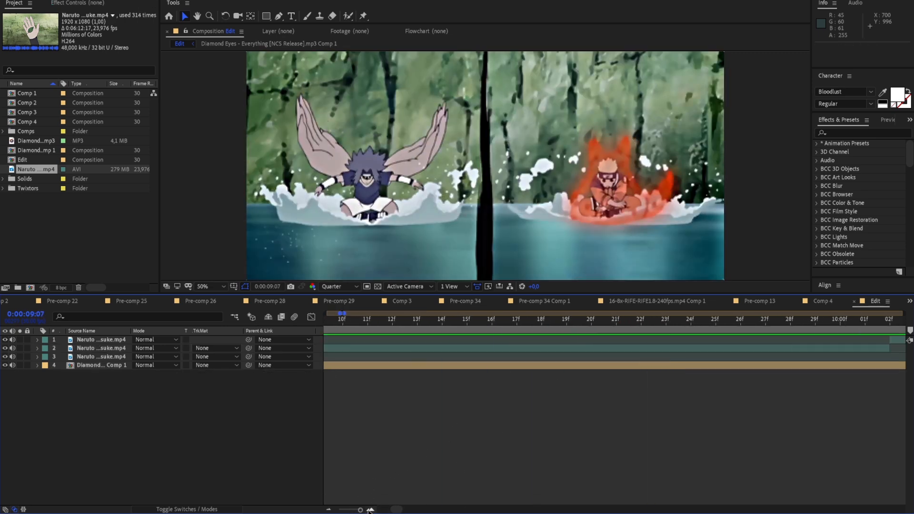
drag(367, 510, 359, 510)
drag(512, 327, 487, 335)
key(space)
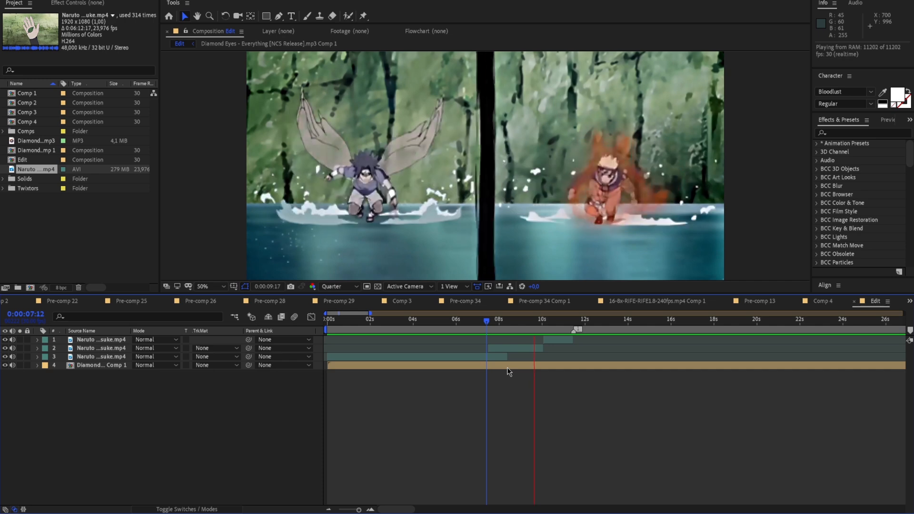
key(space)
key(space)
key(space)
key(space)
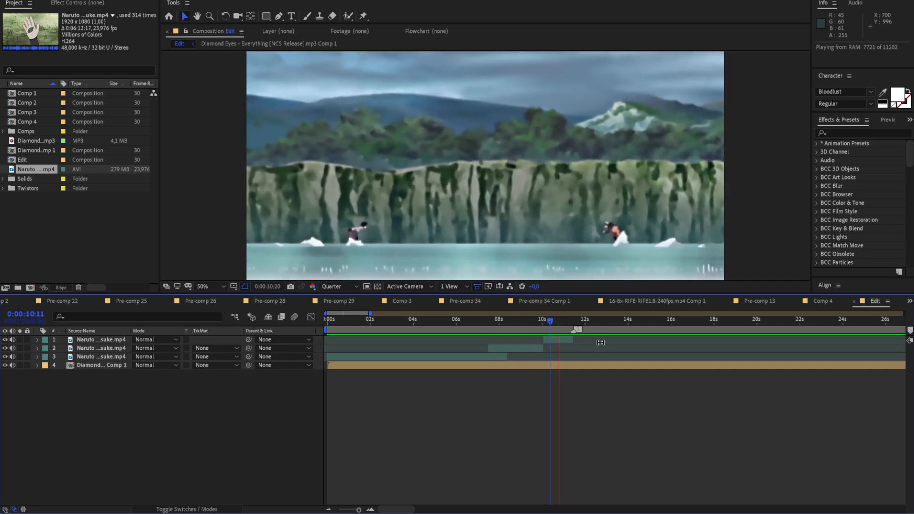
key(space)
Pre-compose the three Naruto vs Sasuke.mp4 clips together, ending at 0:00:11:14
drag(571, 324, 493, 339)
click(561, 340)
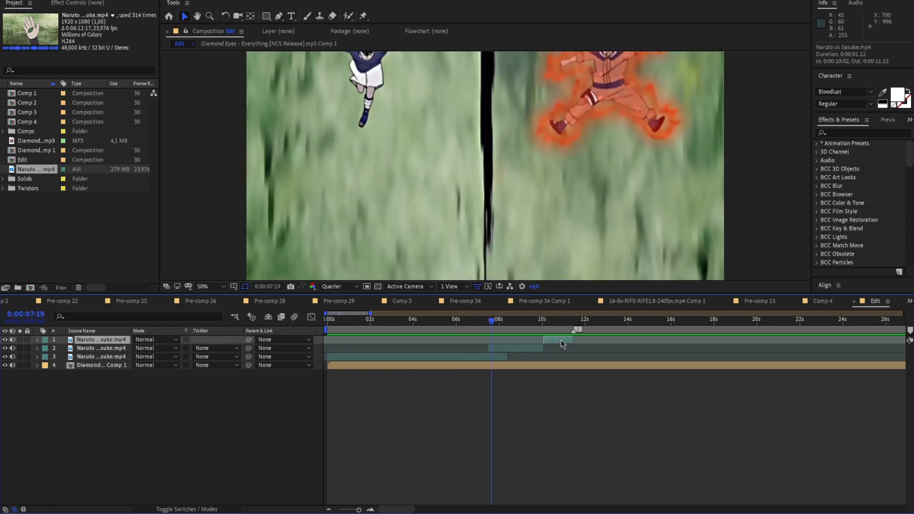
shift+click(502, 357)
right_click(502, 356)
click(534, 323)
click(227, 139)
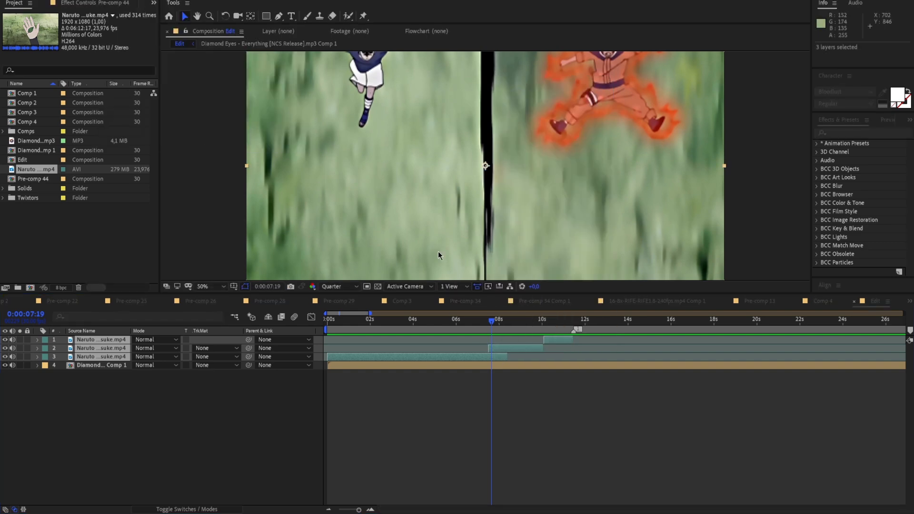
drag(511, 327, 573, 343)
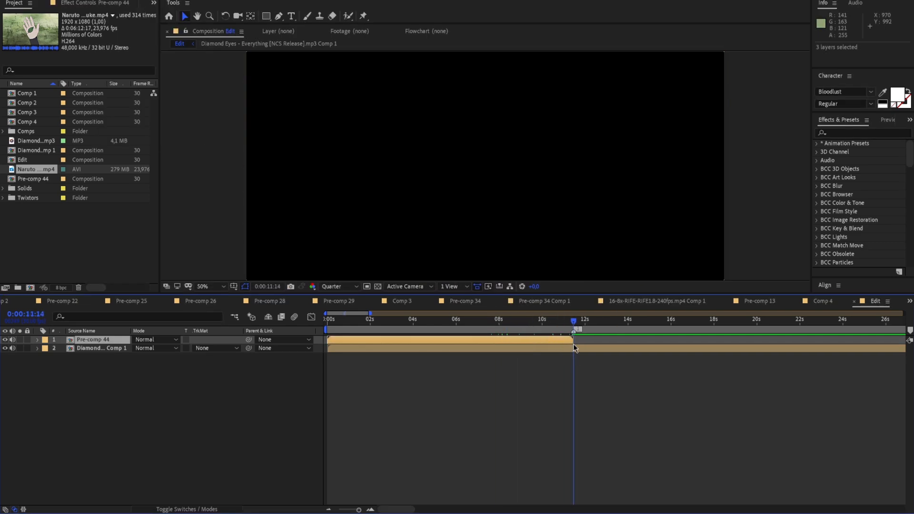
Open the new footage pre-comp and scrub through the transitions between its three clips
drag(363, 510, 360, 511)
drag(451, 322, 327, 343)
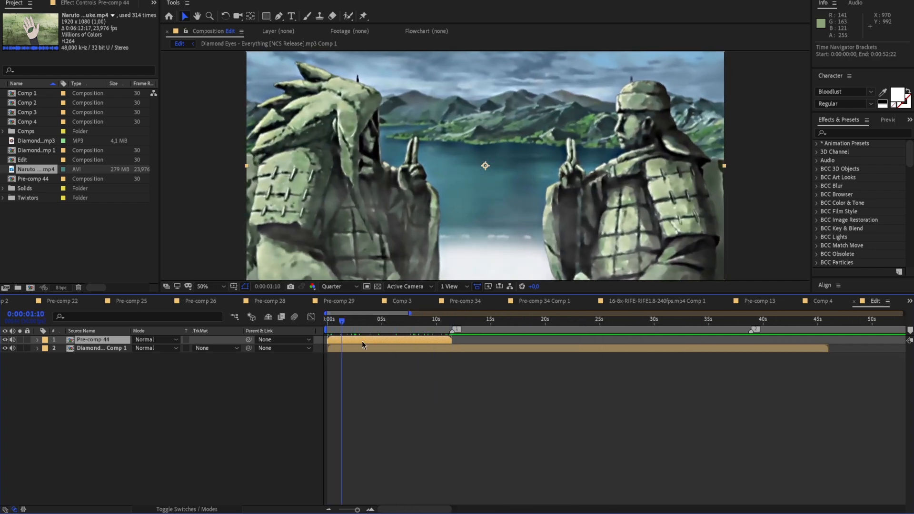
double_click(369, 341)
drag(483, 330, 836, 335)
key(Home)
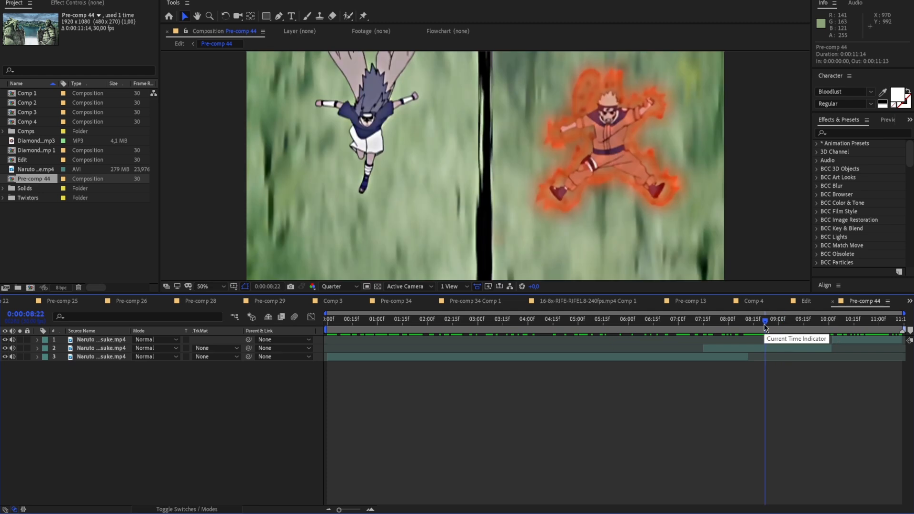
drag(765, 327, 691, 339)
click(841, 344)
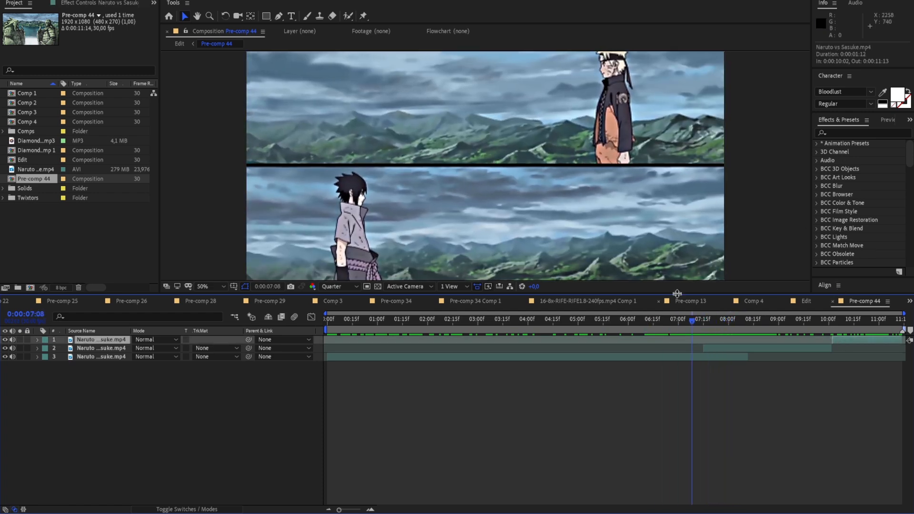
right_click(206, 198)
mouse_move(227, 203)
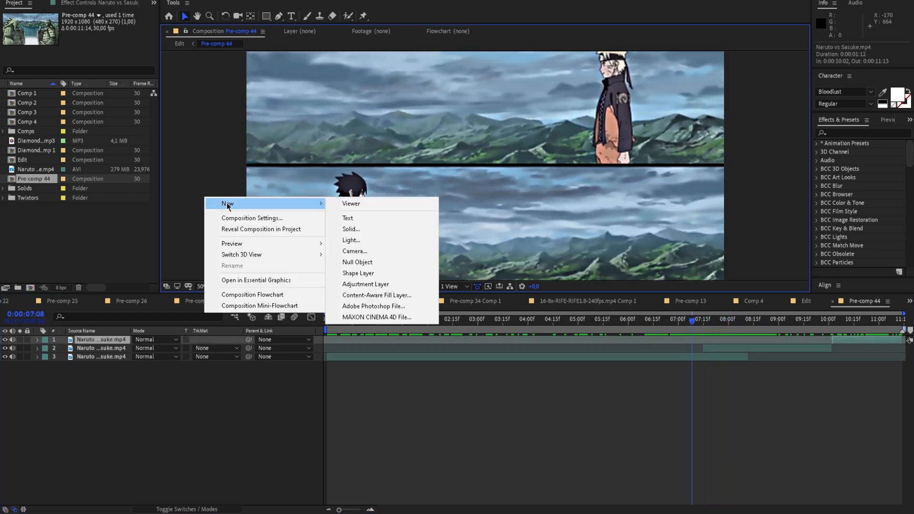
click(365, 285)
key(Delete)
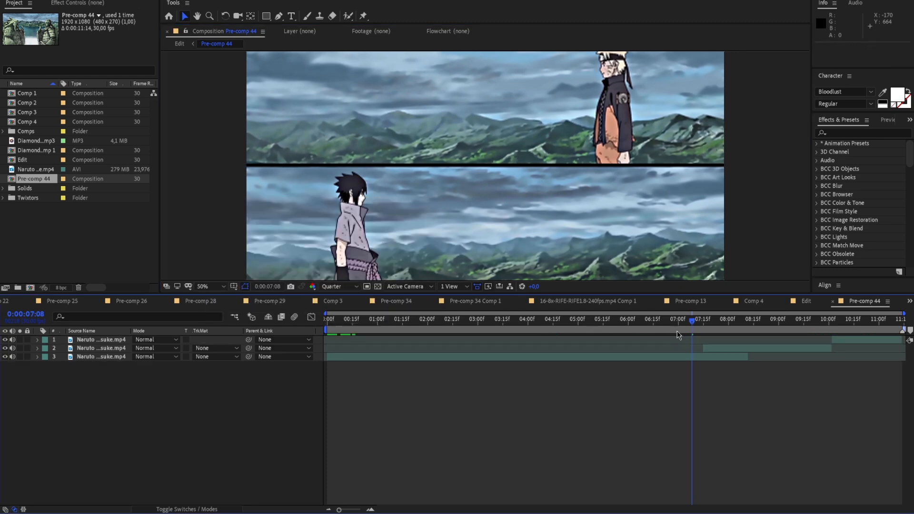
Add an adjustment layer above the three Naruto vs Sasuke clips in the pre-comp
click(590, 318)
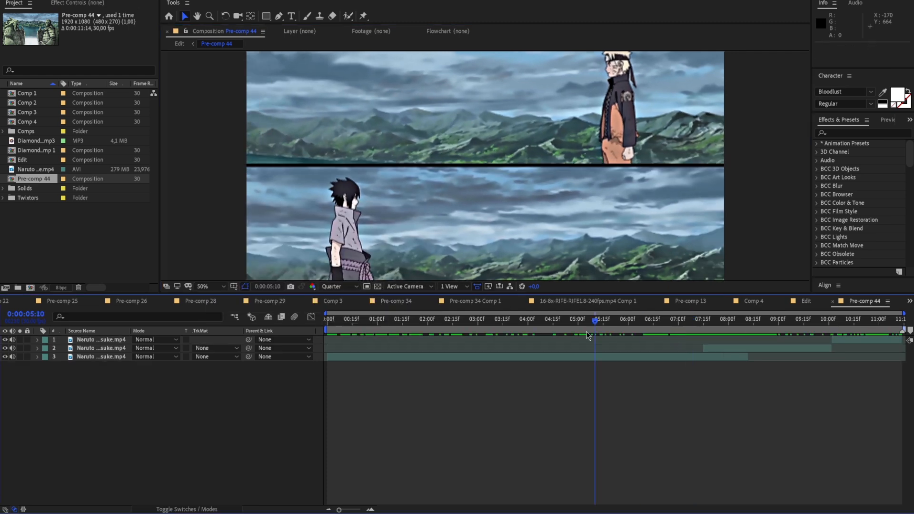
right_click(204, 206)
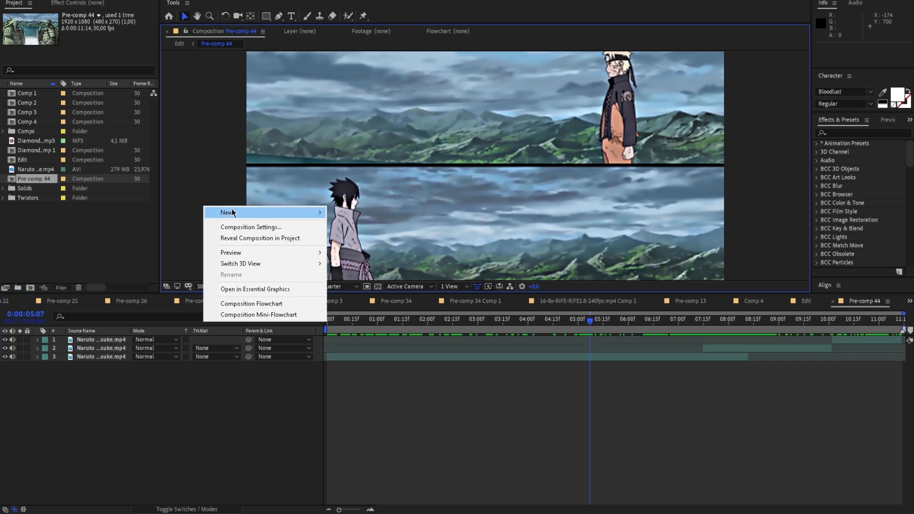
mouse_move(228, 210)
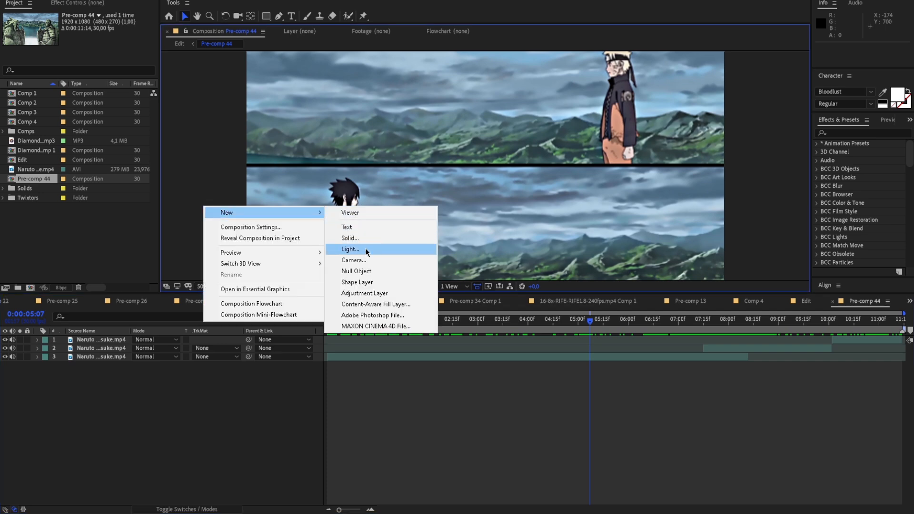
click(378, 294)
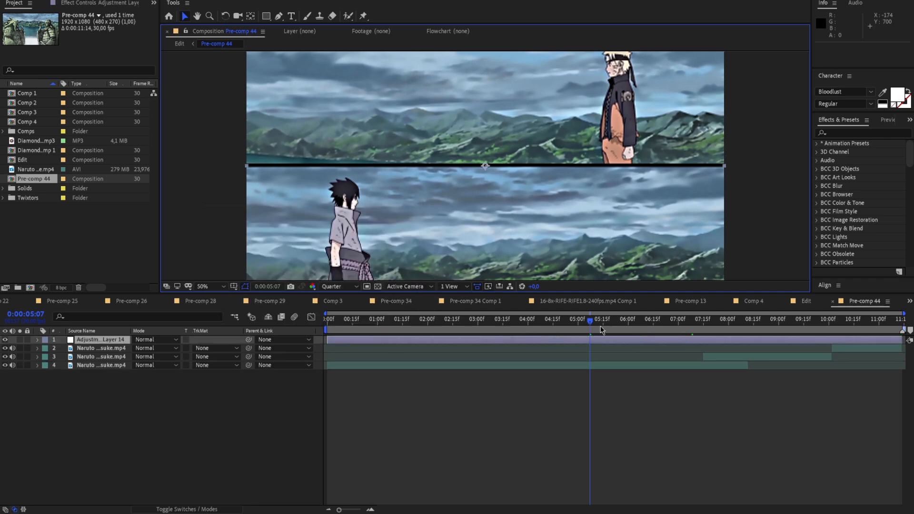
Move to 0:00:07:06, fit the whole frame in the composition viewer and deselect the adjustment layer
drag(589, 339, 689, 328)
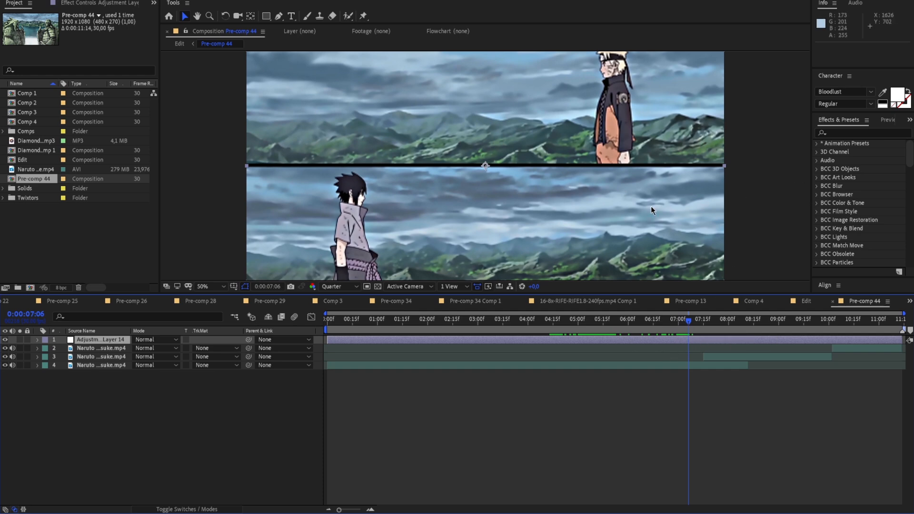
click(221, 286)
click(219, 303)
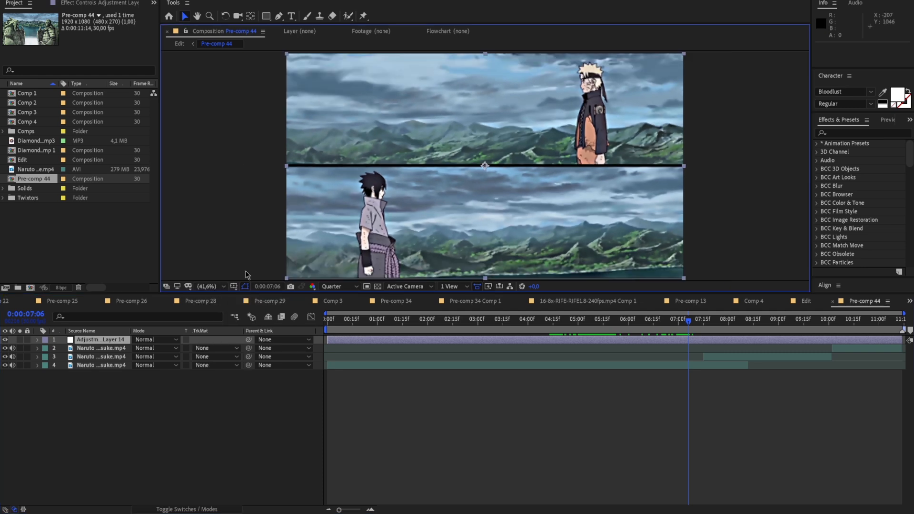
click(735, 184)
click(839, 133)
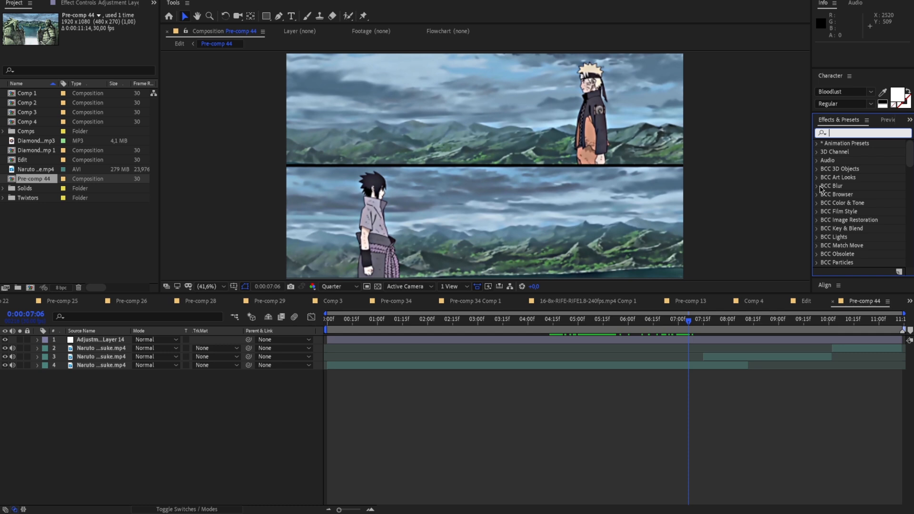
text(contra)
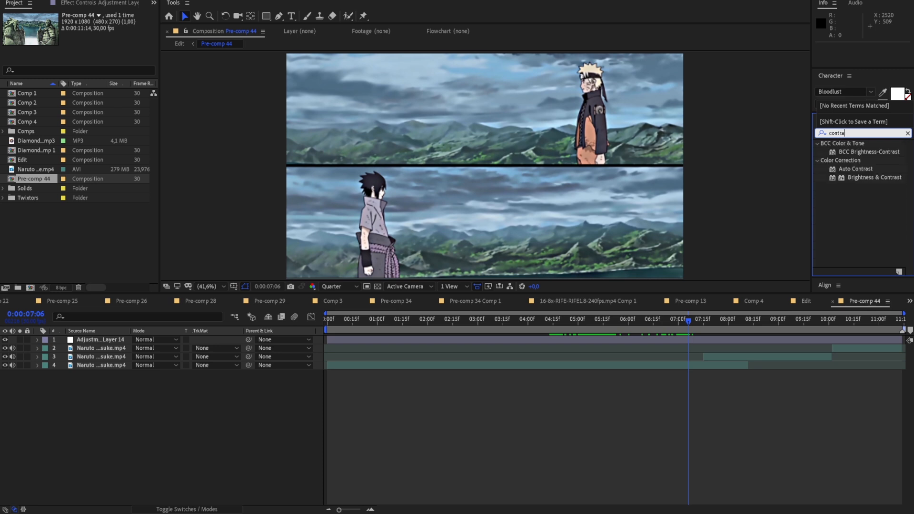
text(s)
key(BackSpace)
key(BackSpace)
key(BackSpace)
key(BackSpace)
key(BackSpace)
key(BackSpace)
key(BackSpace)
Try a Levels effect on the adjustment layer with Input Black about 15 and Input White about 214, and delete it
text(leve)
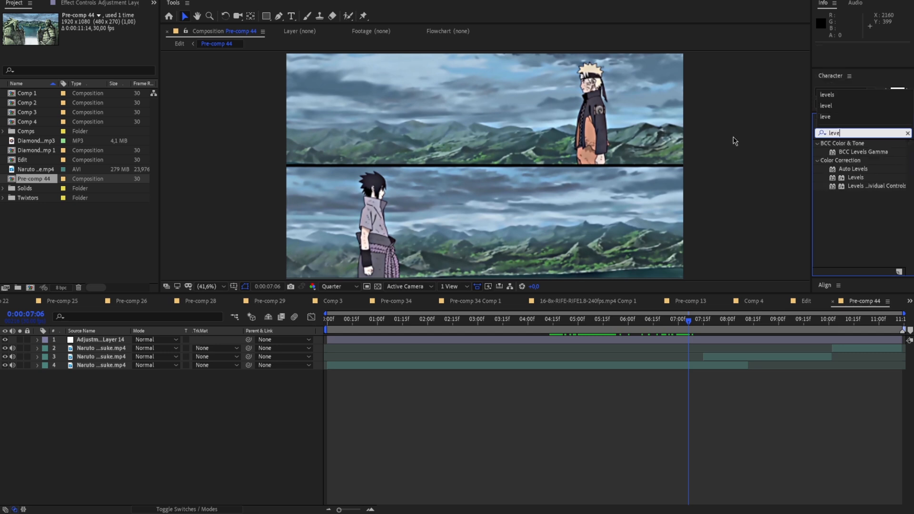
text(l)
drag(854, 177, 686, 339)
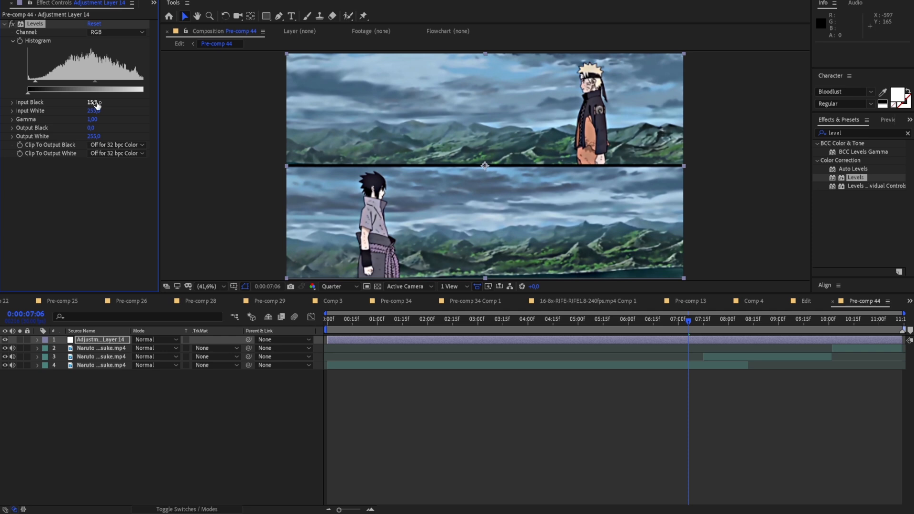
drag(94, 111, 88, 112)
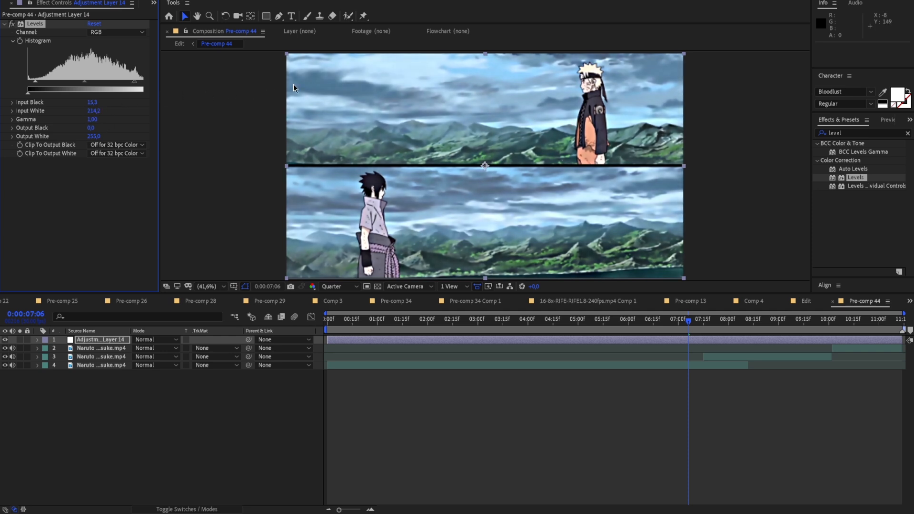
key(Delete)
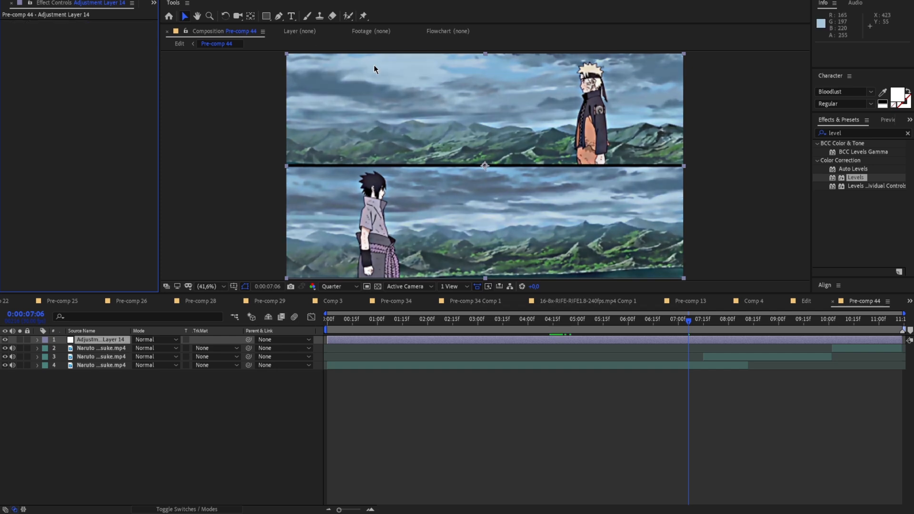
Apply the RG Magic Bullet Looks effect to the adjustment layer and open its look editor at frame 0:00:04:19
click(859, 131)
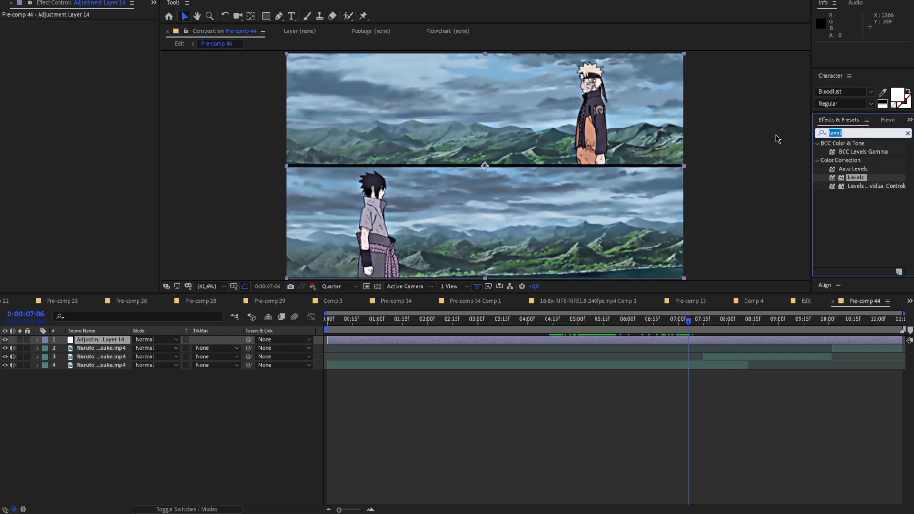
key(BackSpace)
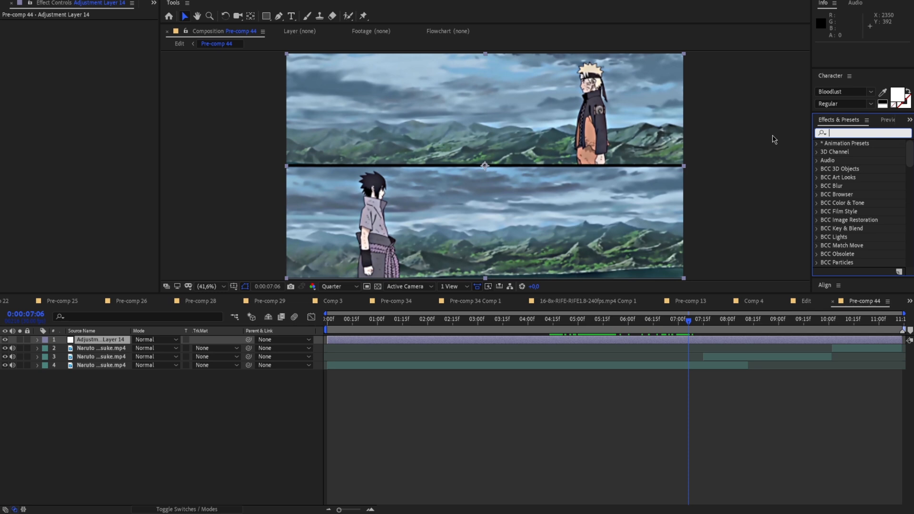
text(Looks)
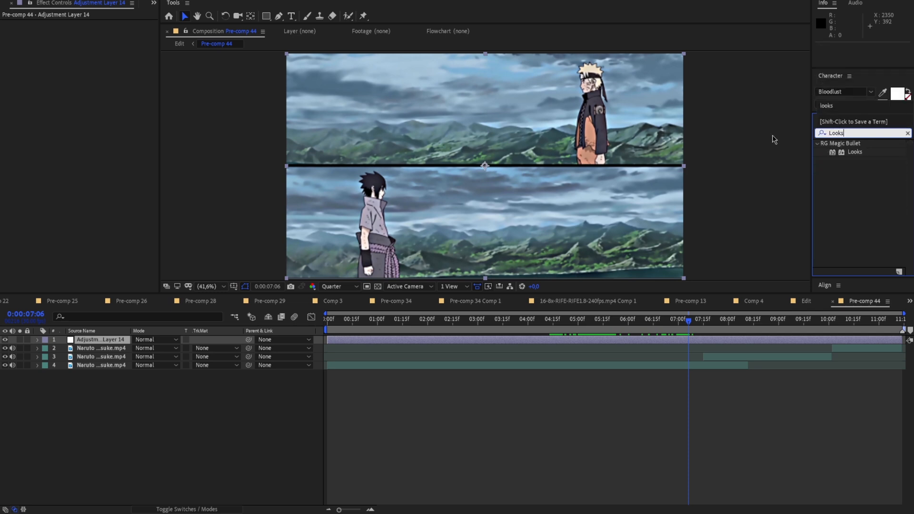
drag(854, 152, 678, 340)
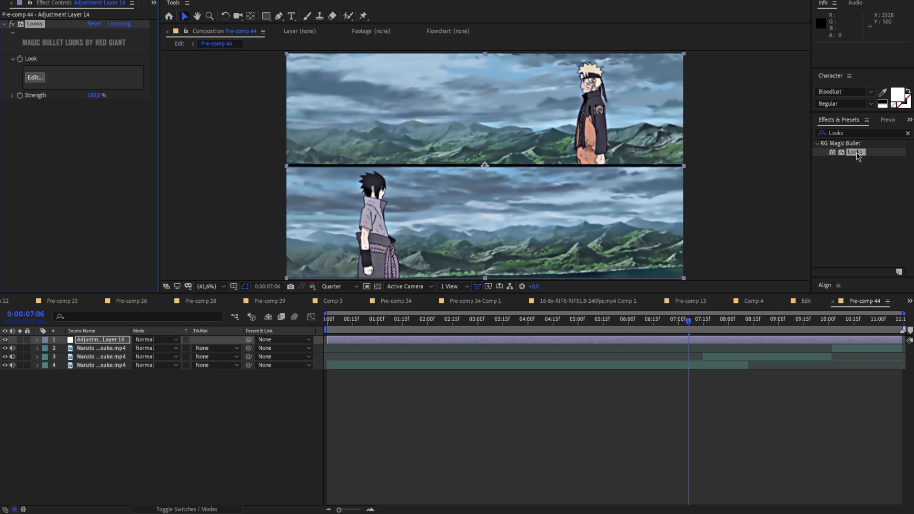
click(560, 327)
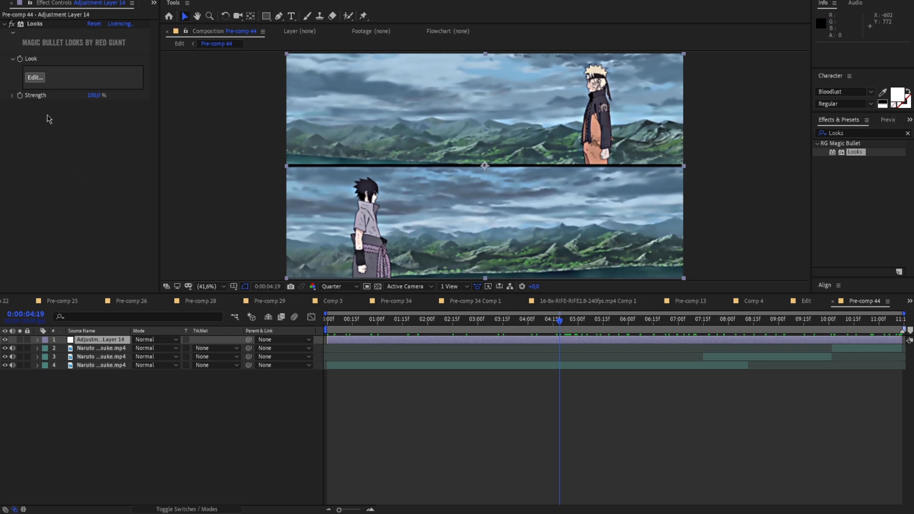
click(39, 79)
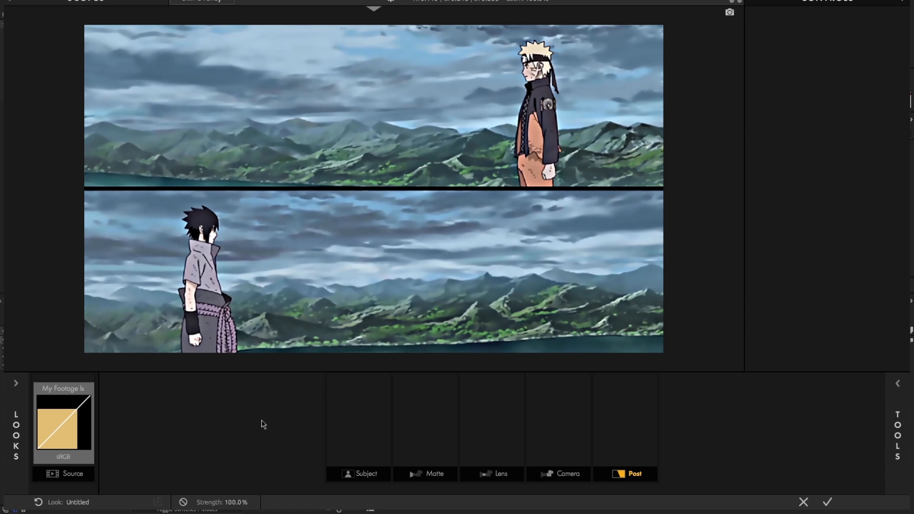
Browse the preset looks in the Indie, Neighborhood, People, Techniques, Color Film Stock and Blockbuster Warm categories
click(20, 402)
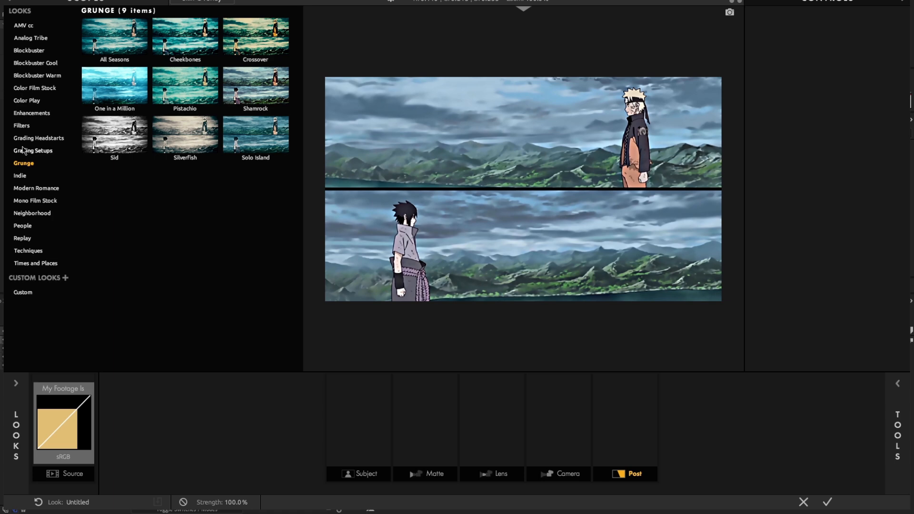
click(20, 176)
click(88, 178)
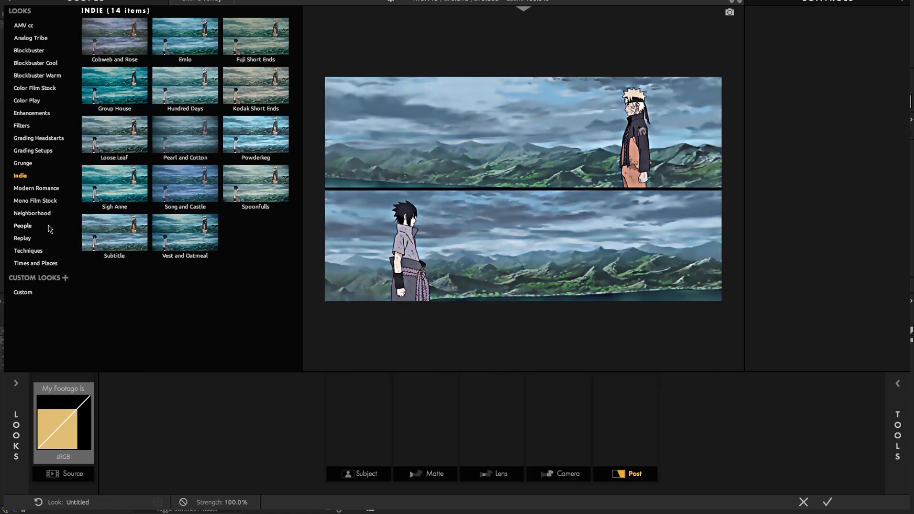
click(33, 213)
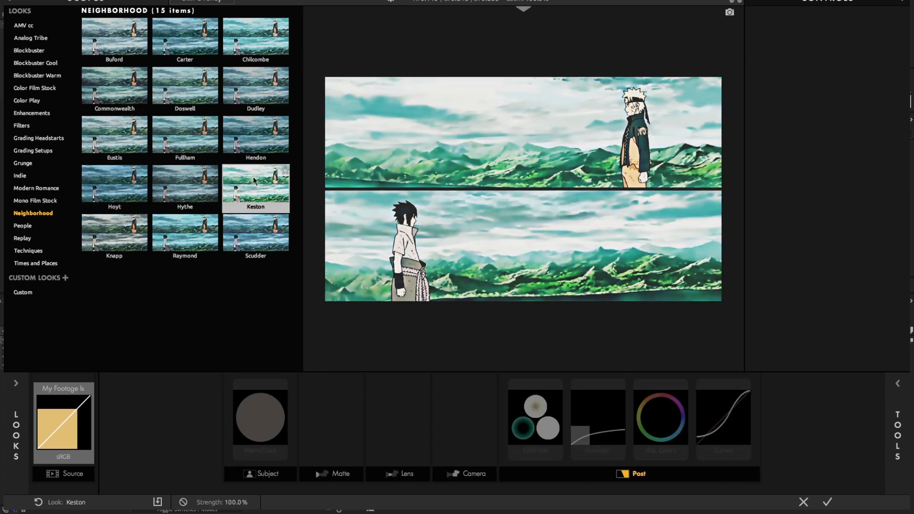
click(24, 225)
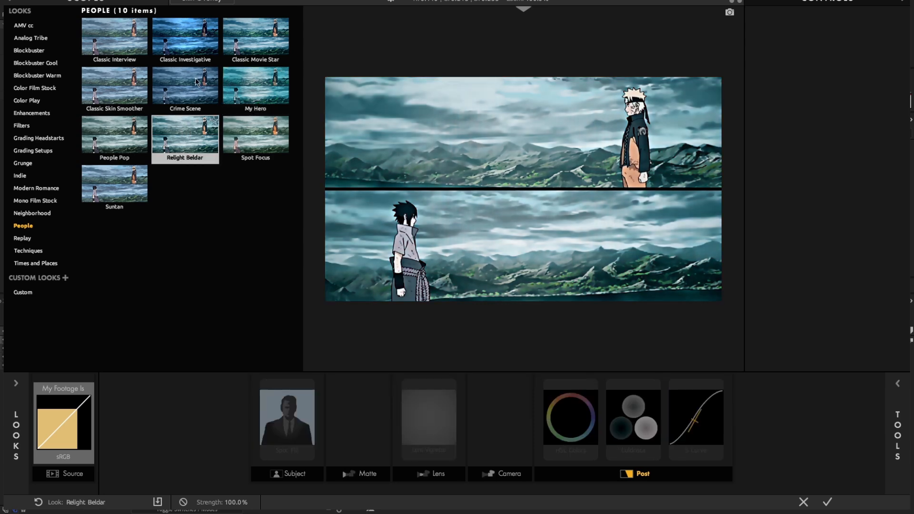
click(34, 252)
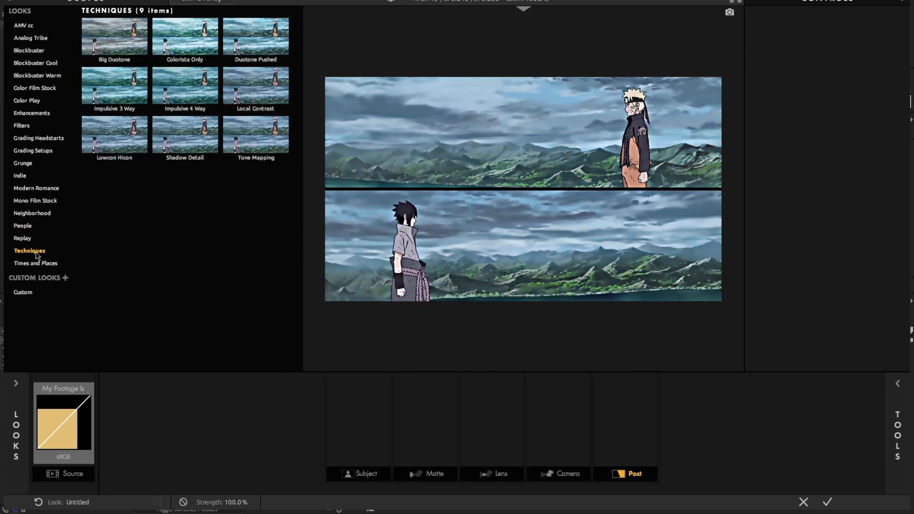
click(36, 88)
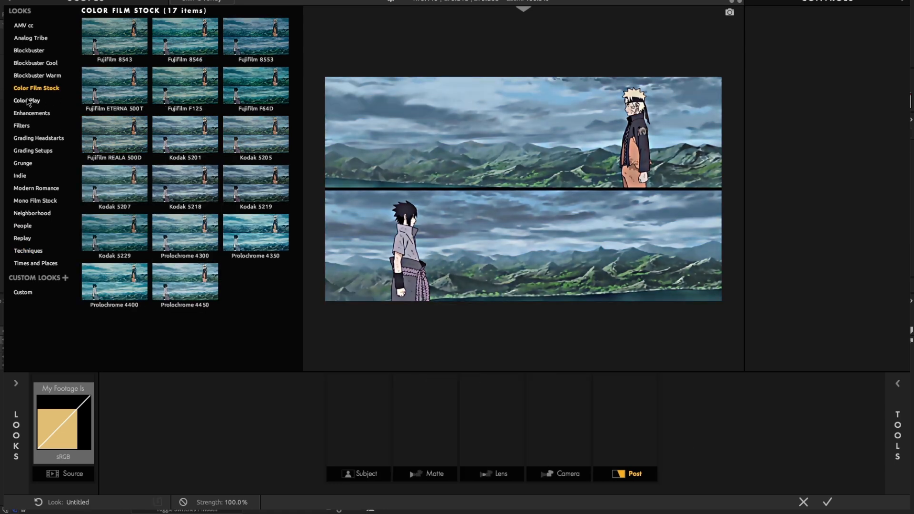
click(39, 76)
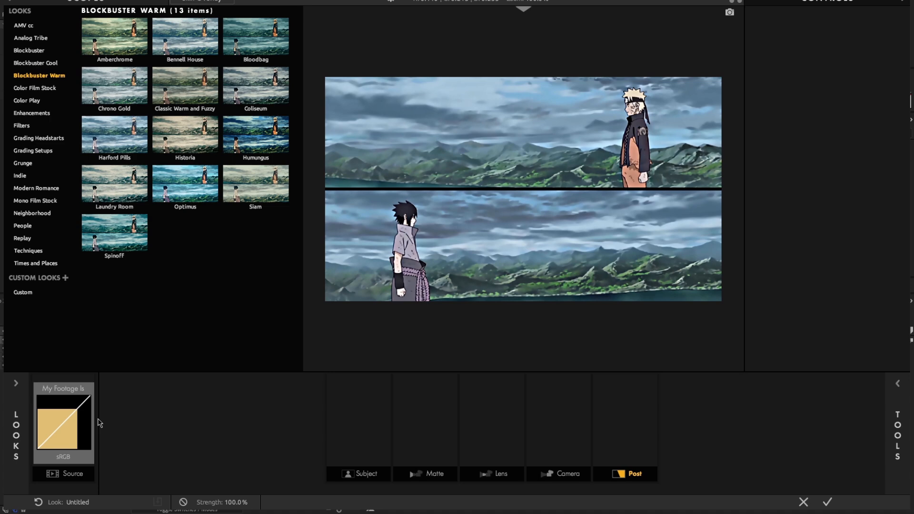
click(11, 433)
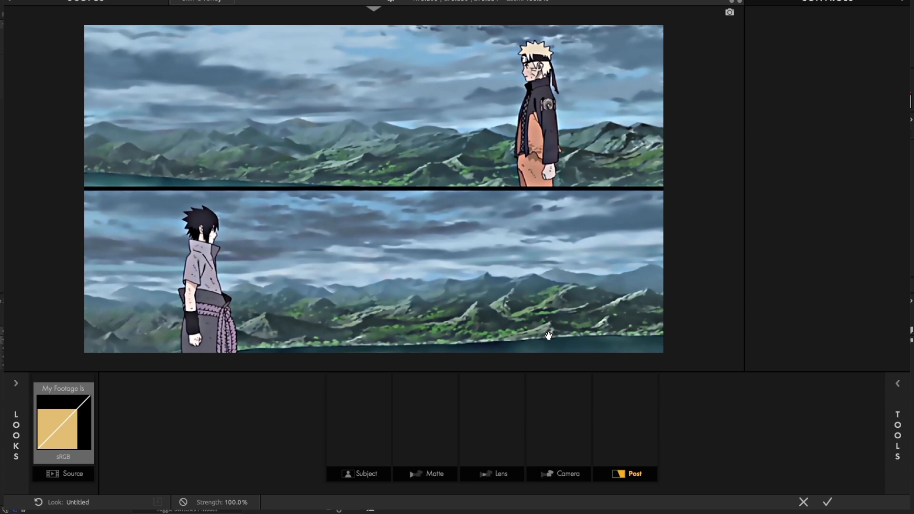
Add the Shadows/Highlights tool to the Subject stage of the look
click(892, 402)
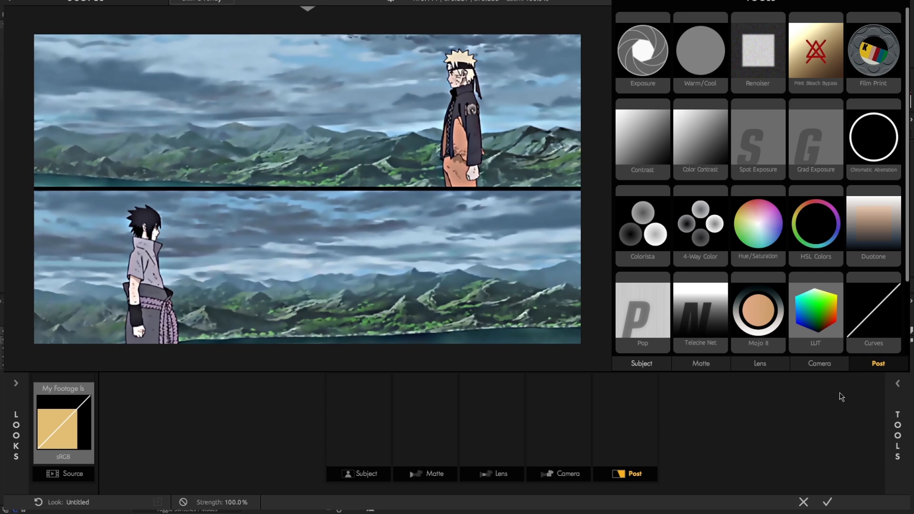
click(891, 392)
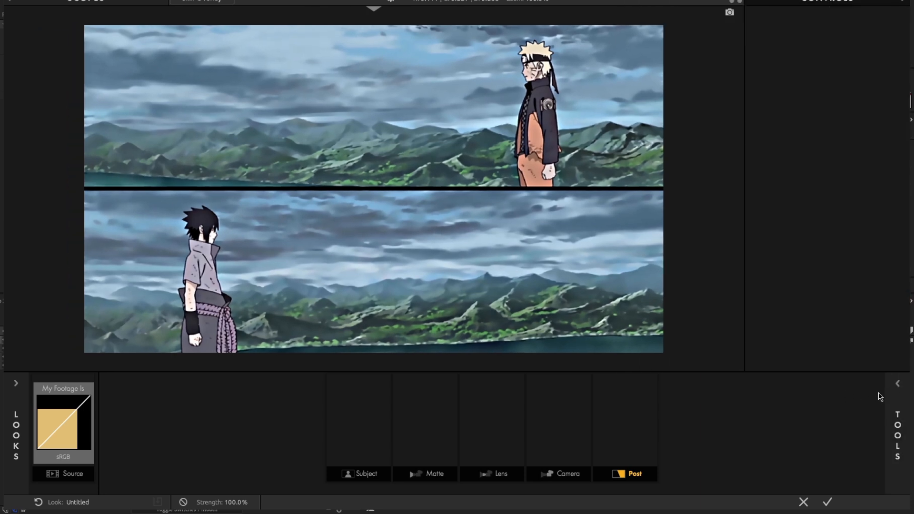
click(887, 398)
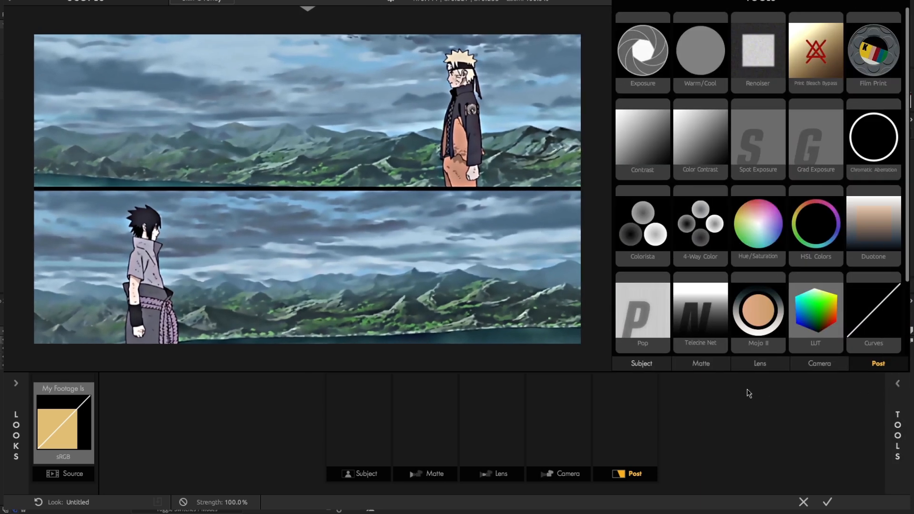
click(654, 367)
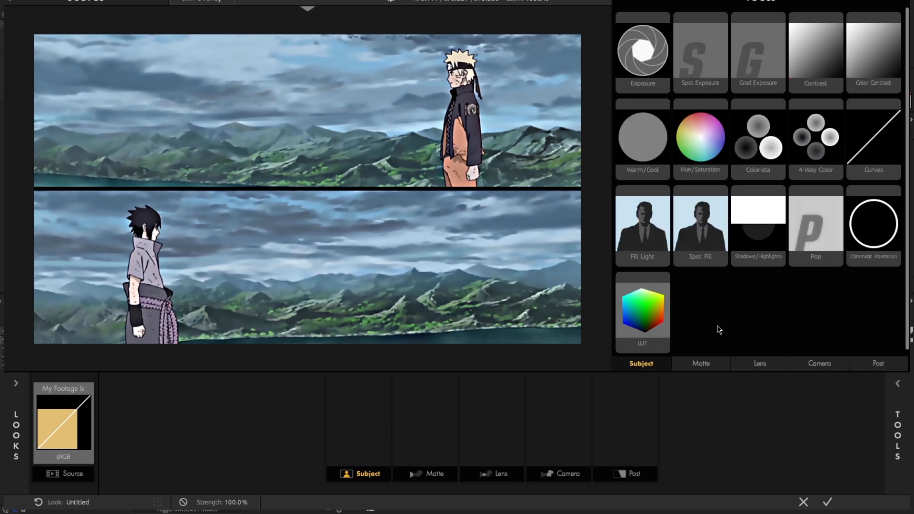
double_click(763, 243)
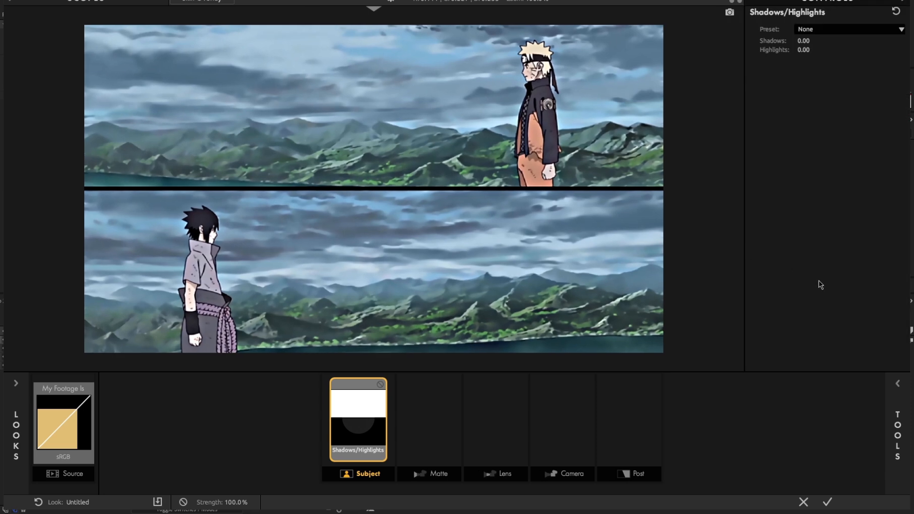
Add the Contrast tool to the Subject stage and set its contrast to +0.250
click(892, 388)
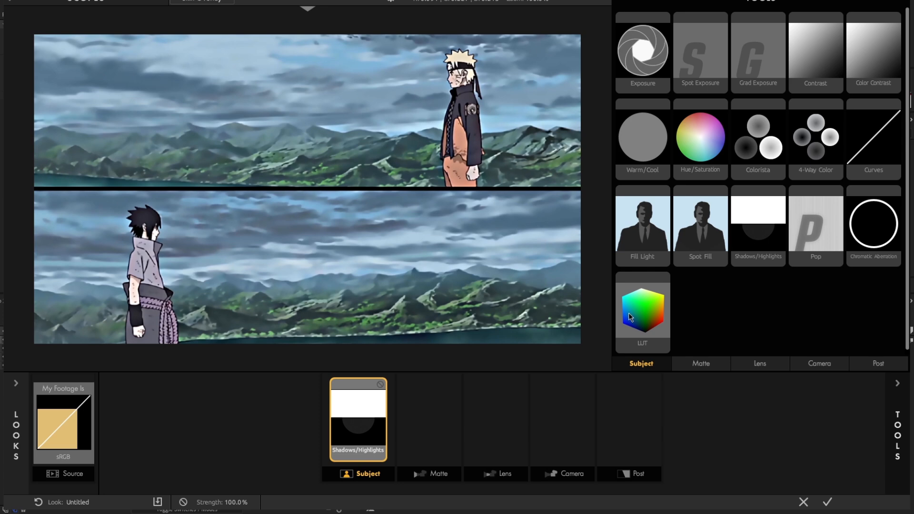
double_click(821, 76)
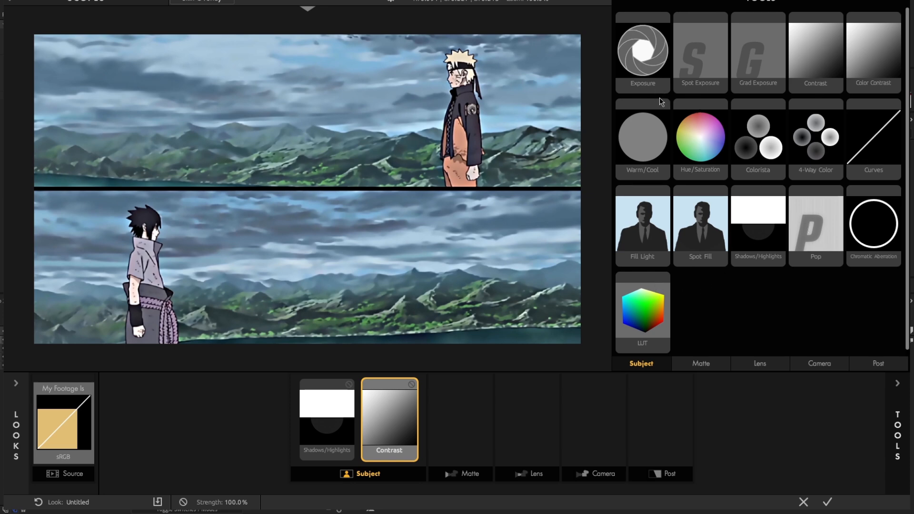
click(899, 406)
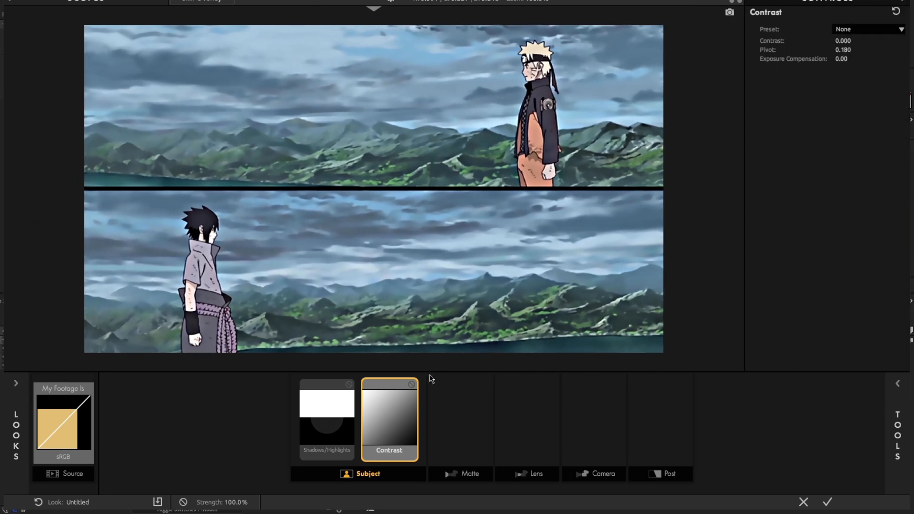
click(848, 41)
click(851, 41)
click(868, 44)
drag(847, 41, 860, 41)
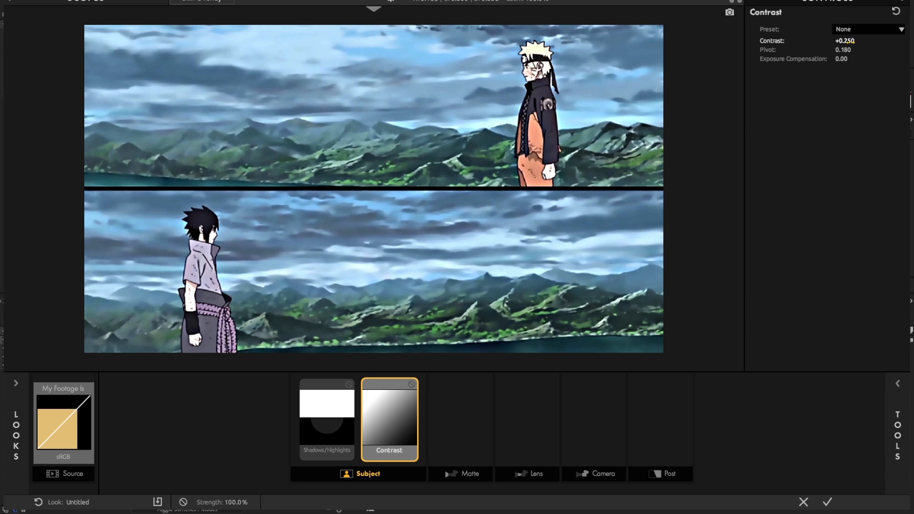
Set the Contrast tool's contrast to +0.300
click(846, 41)
click(850, 42)
drag(850, 41, 889, 42)
text(300)
click(464, 386)
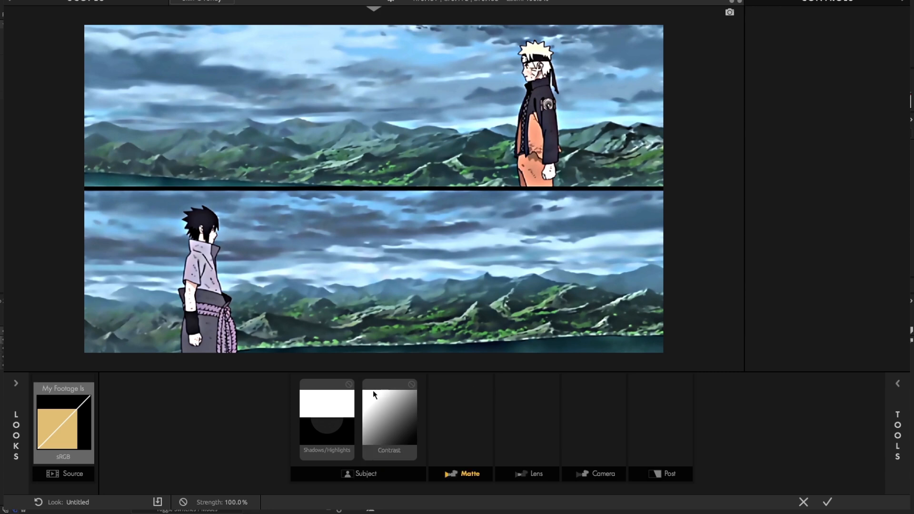
Set the Shadows/Highlights tool's shadows to -0.50 and highlights to +0.50
click(335, 399)
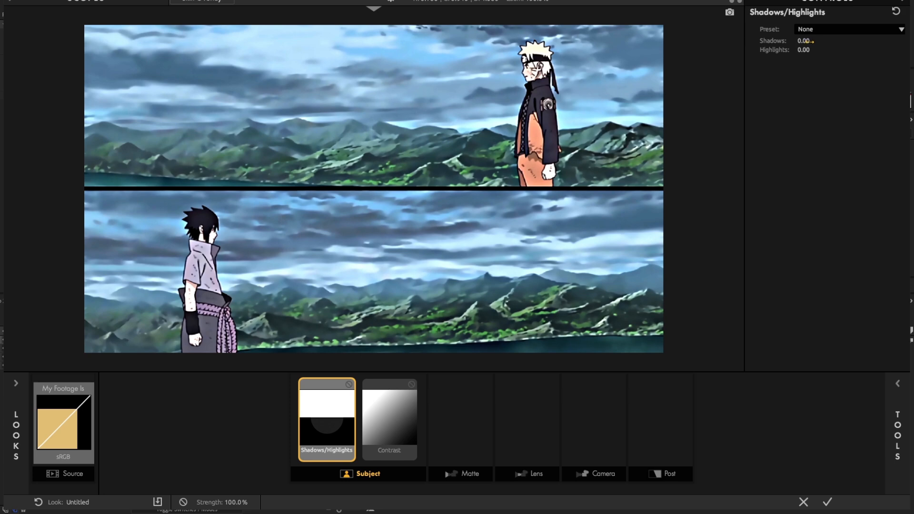
drag(811, 41, 804, 41)
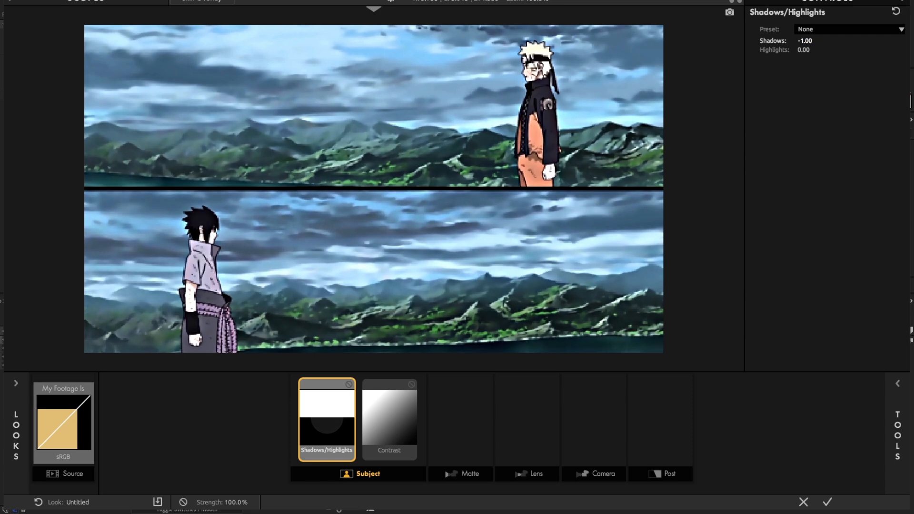
scroll(605, 113, down, 1)
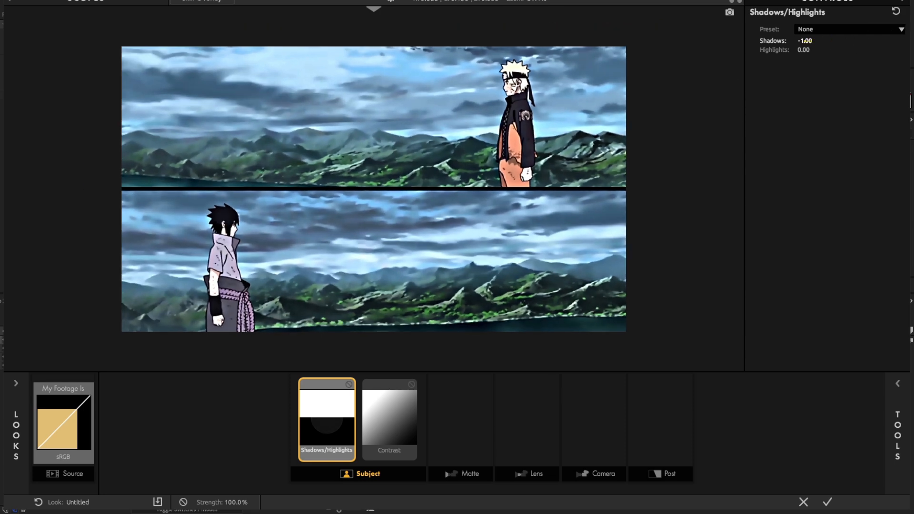
drag(804, 41, 806, 41)
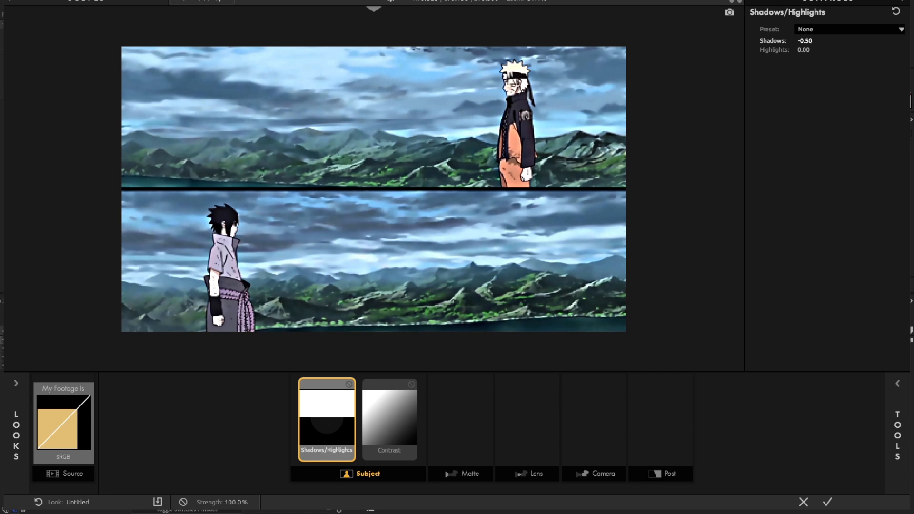
drag(803, 49, 801, 50)
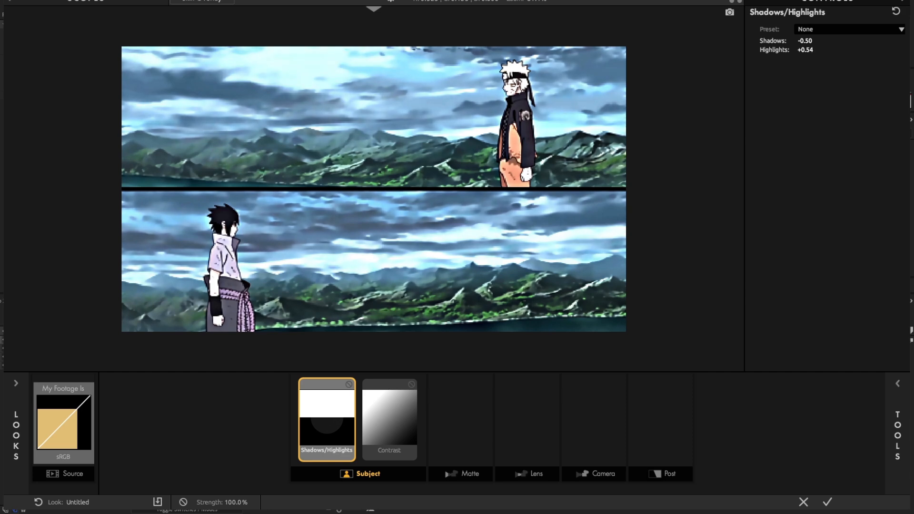
click(809, 50)
click(823, 50)
key(BackSpace)
key(Return)
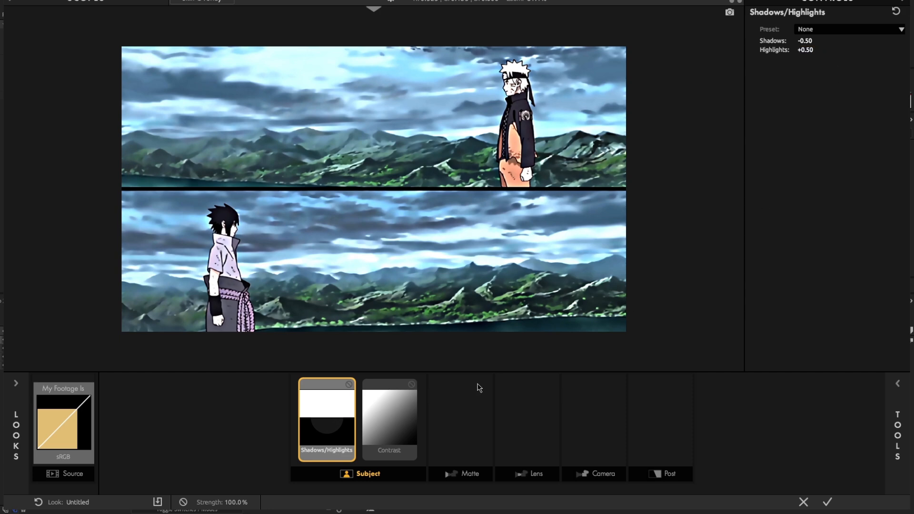
Compare the image with the Shadows/Highlights and Contrast tools disabled and enabled, leaving both enabled
click(891, 424)
click(888, 423)
click(398, 394)
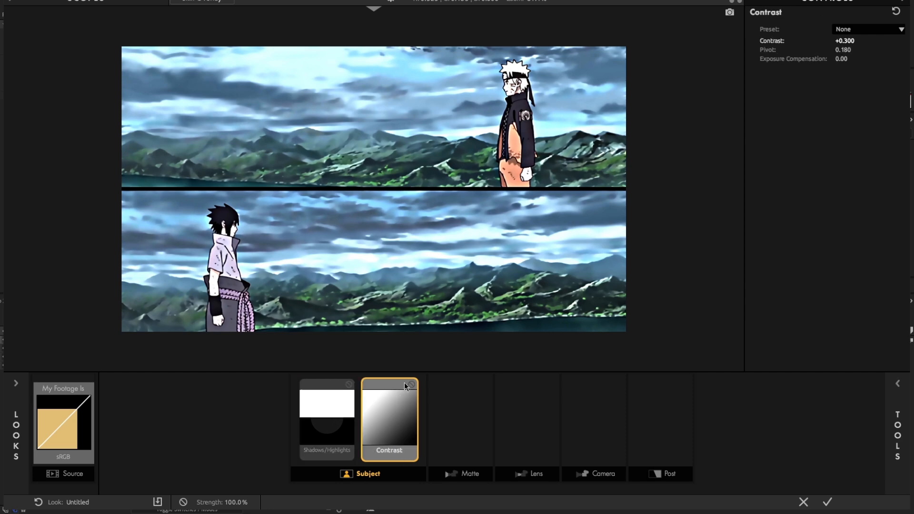
click(409, 385)
click(349, 385)
click(350, 384)
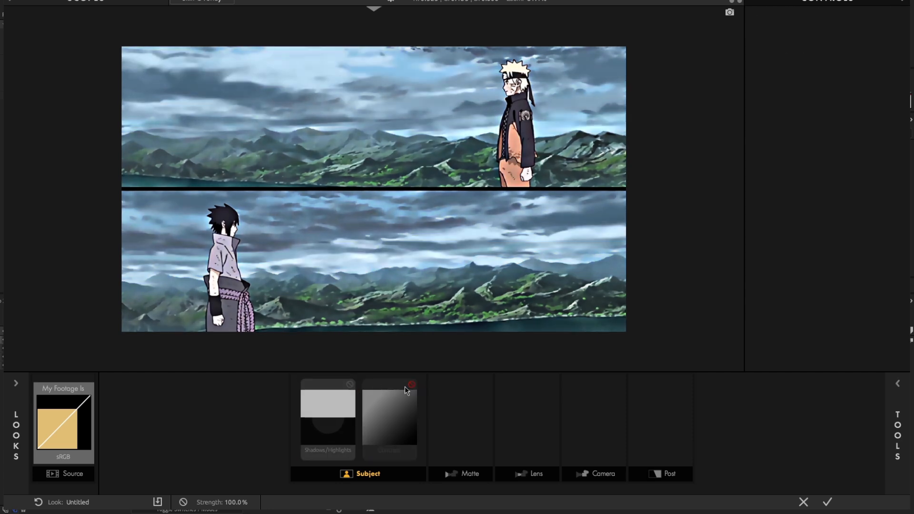
click(412, 385)
click(412, 385)
click(349, 385)
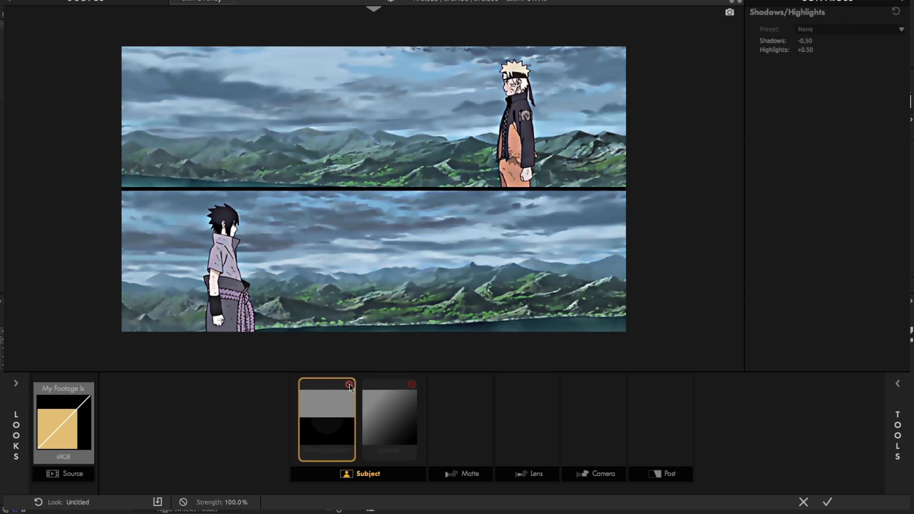
click(350, 384)
click(411, 384)
Add the HSL Colors tool to the Post stage of the look
click(461, 388)
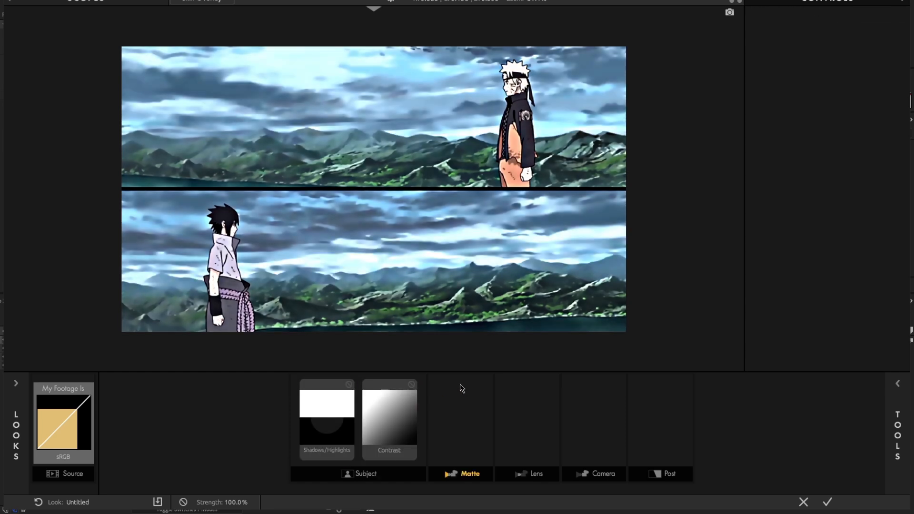
click(661, 392)
click(889, 415)
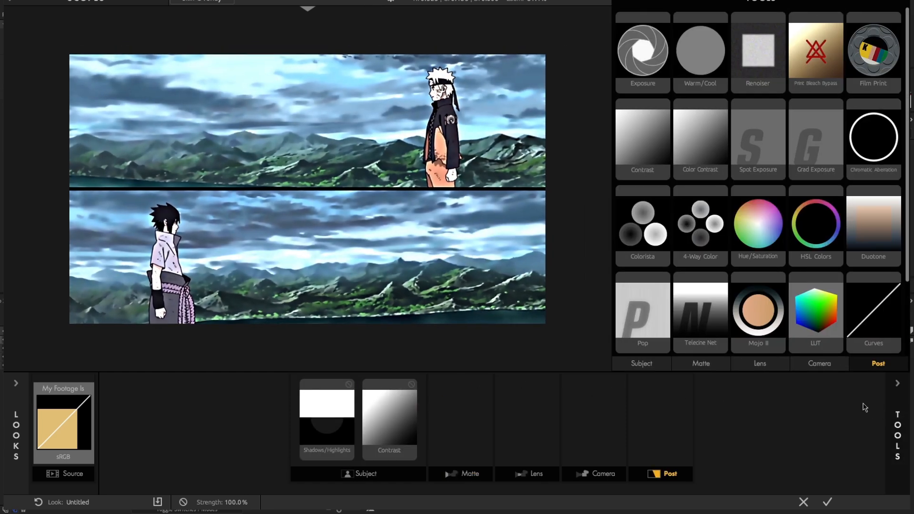
scroll(691, 349, down, 2)
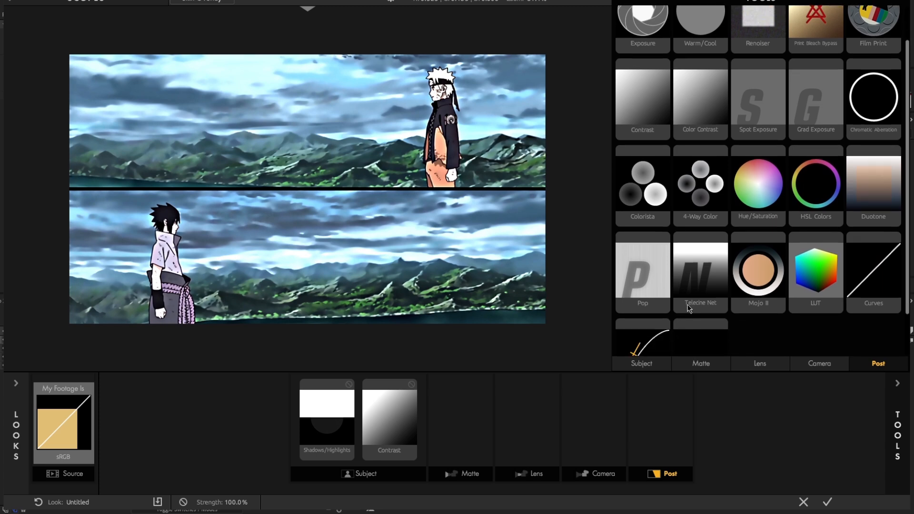
scroll(689, 304, up, 2)
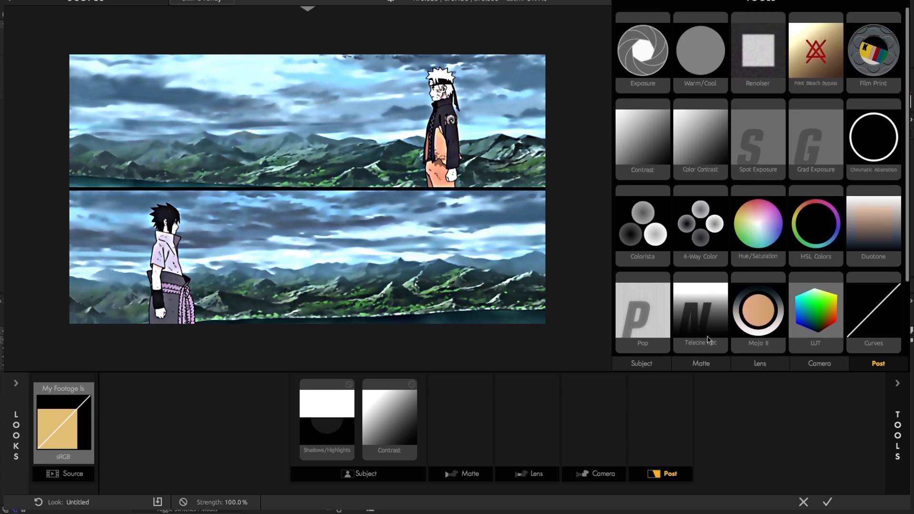
click(897, 417)
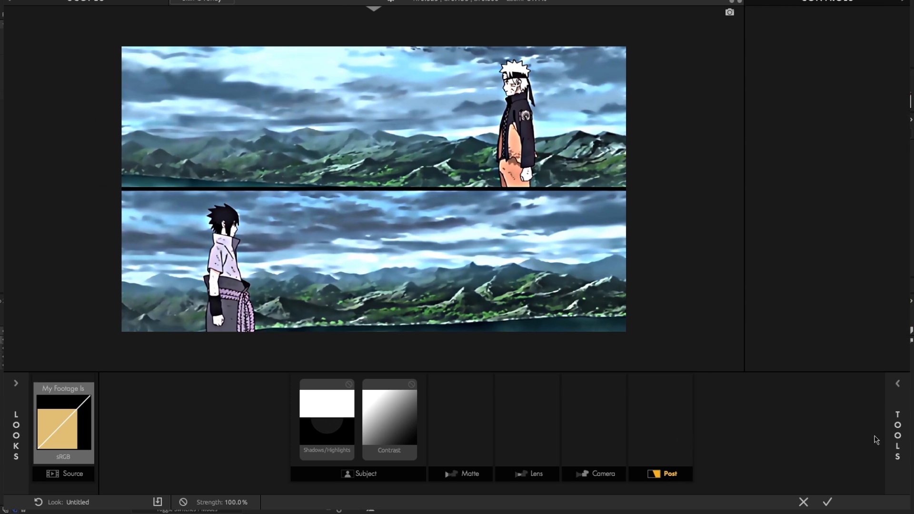
click(897, 435)
scroll(666, 295, down, 2)
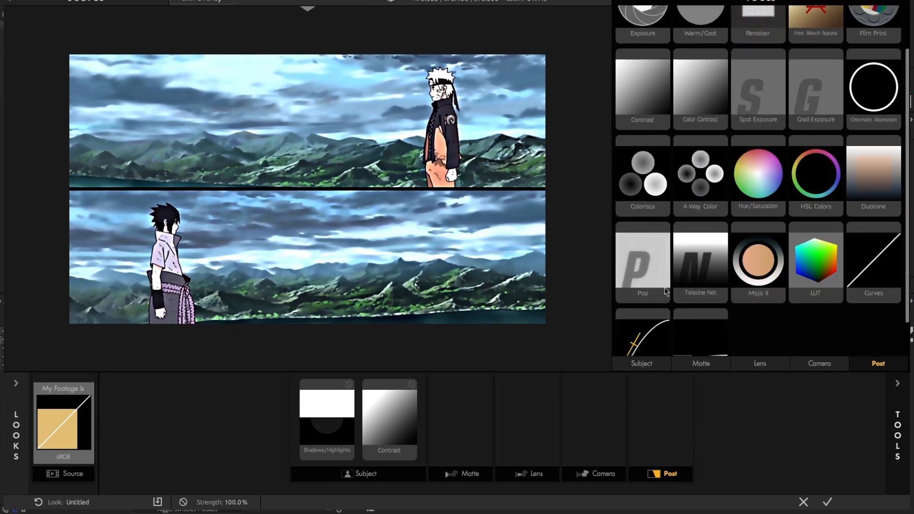
double_click(812, 195)
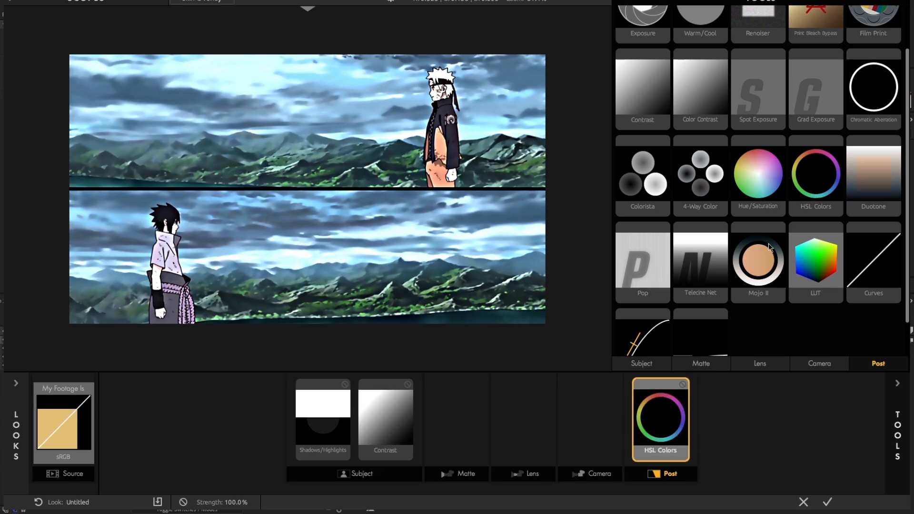
Add the Mojo II tool to the Post stage and place it before HSL Colors
scroll(764, 253, down, 1)
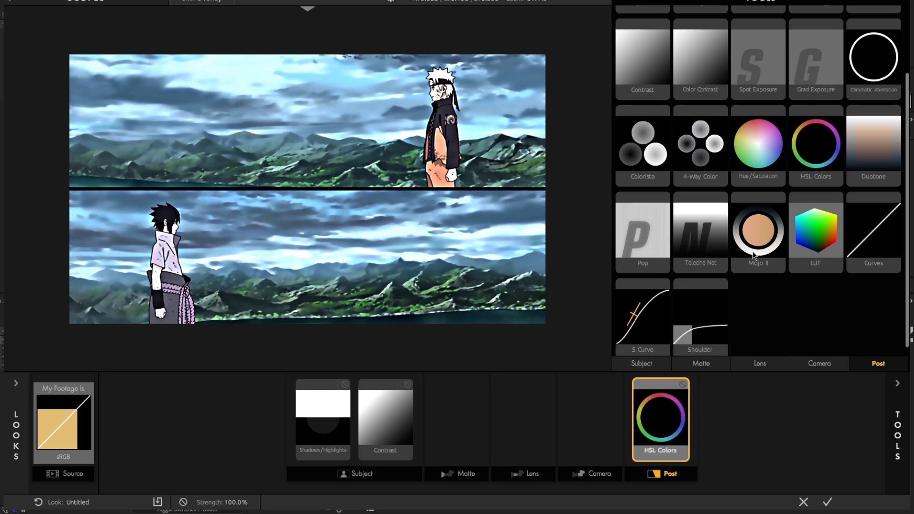
scroll(761, 253, down, 1)
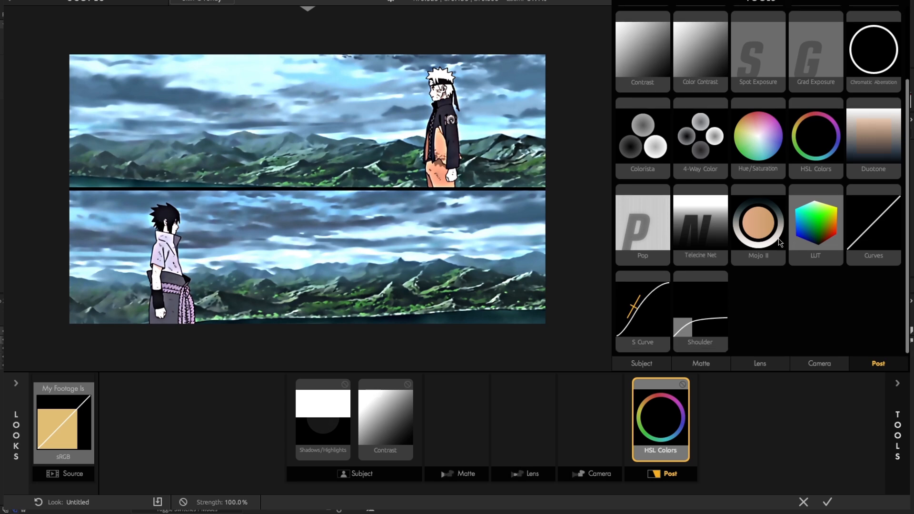
double_click(760, 234)
click(894, 390)
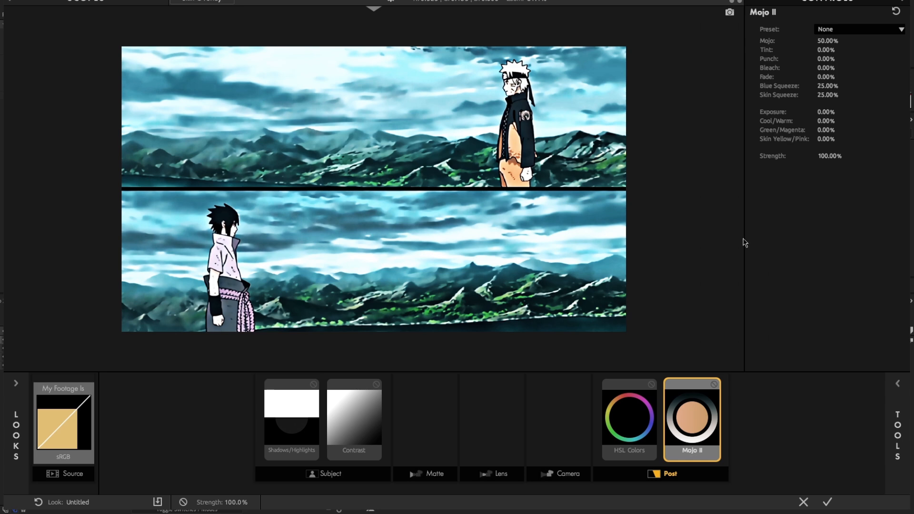
mouse_move(709, 421)
mouse_down()
mouse_move(655, 414)
mouse_move(706, 417)
mouse_up()
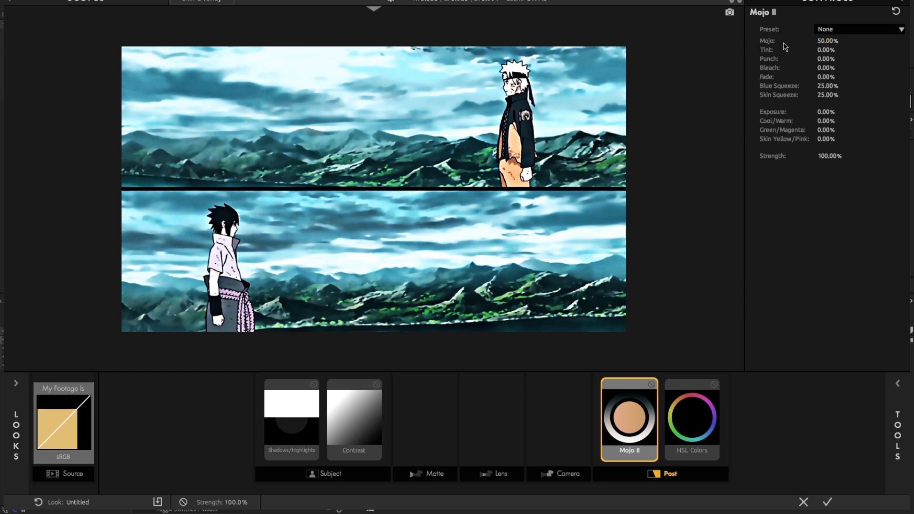
Set Mojo II's Mojo amount to 20% and compare the image with the tool disabled and enabled
mouse_move(827, 40)
mouse_down()
mouse_move(774, 49)
mouse_move(831, 41)
mouse_up()
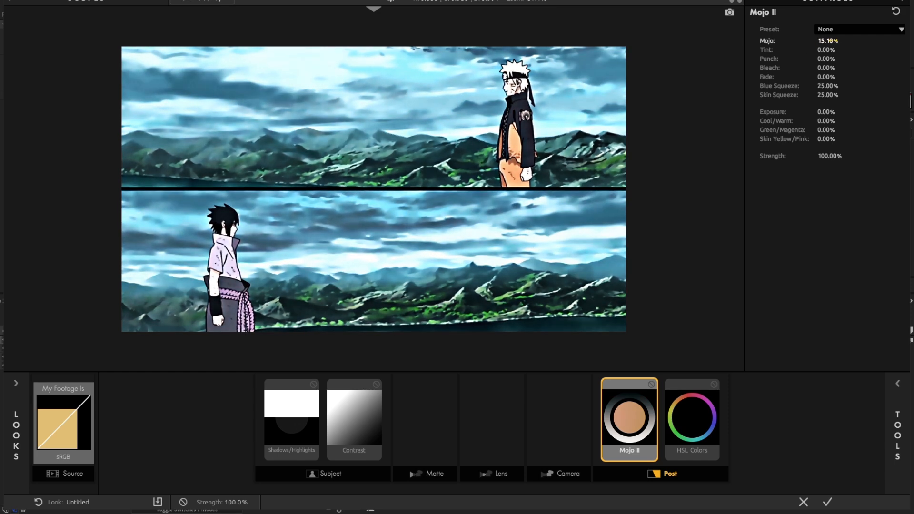
click(838, 41)
text(20)
key(Return)
click(651, 384)
click(651, 385)
click(651, 385)
click(651, 384)
In HSL Colors, shift yellow to hue -26.3% and saturation -25.6%, and green to hue +12.8% and saturation -44.5%
click(703, 395)
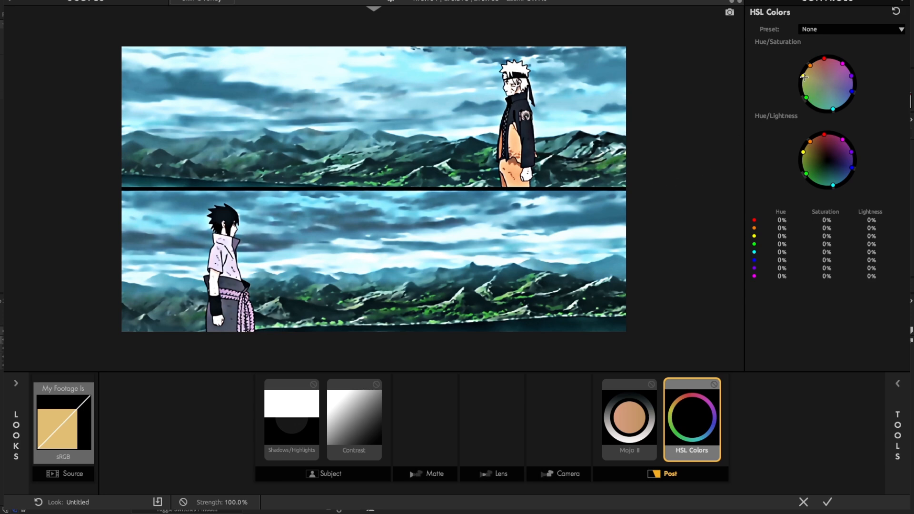
mouse_move(806, 98)
mouse_down()
mouse_move(816, 93)
mouse_move(805, 81)
mouse_up()
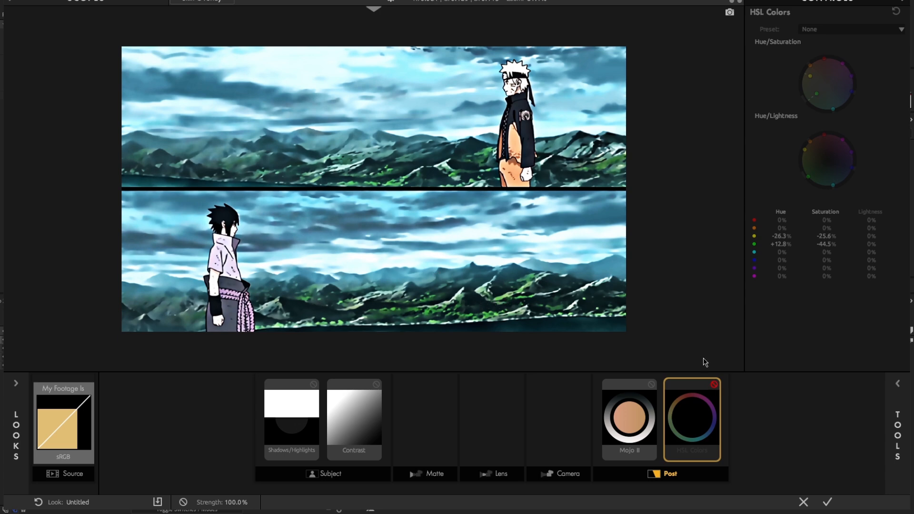
click(714, 384)
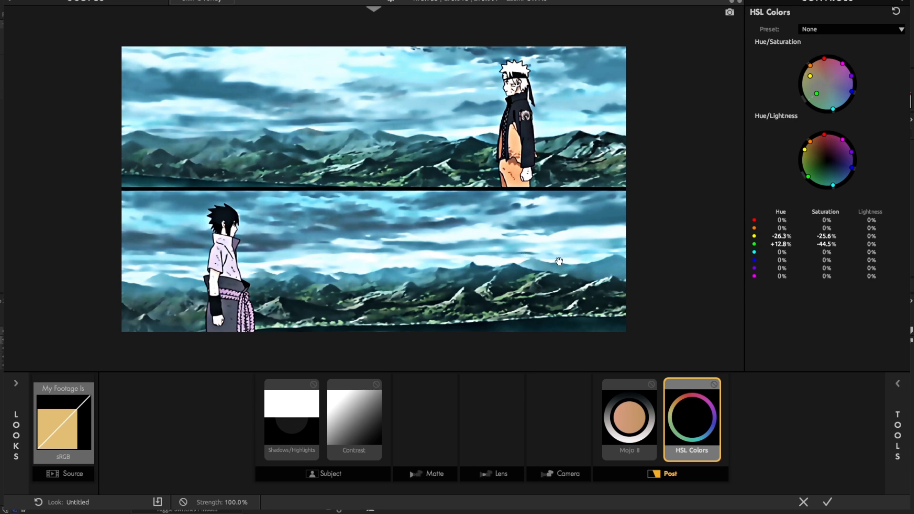
Try a LUT tool before Mojo II in the Post stage, using the Blue Unity LUT at about 92.70% strength
click(895, 399)
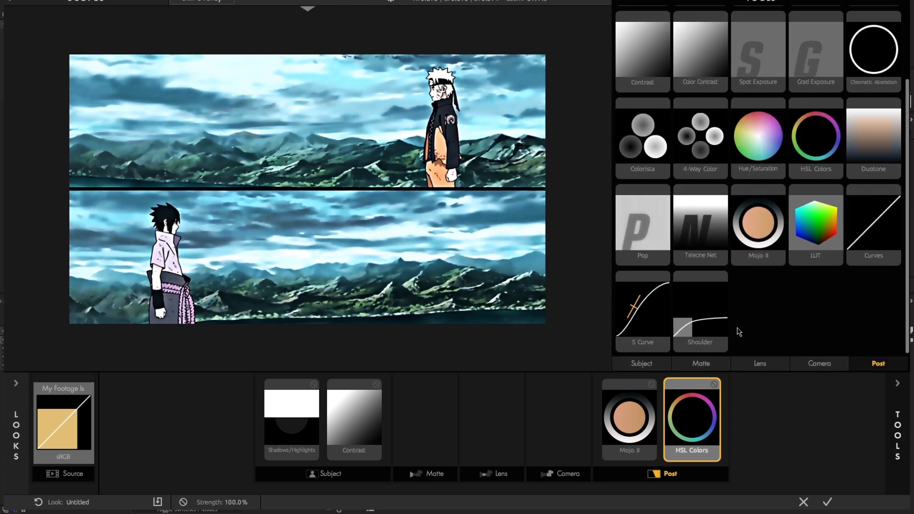
scroll(756, 269, up, 2)
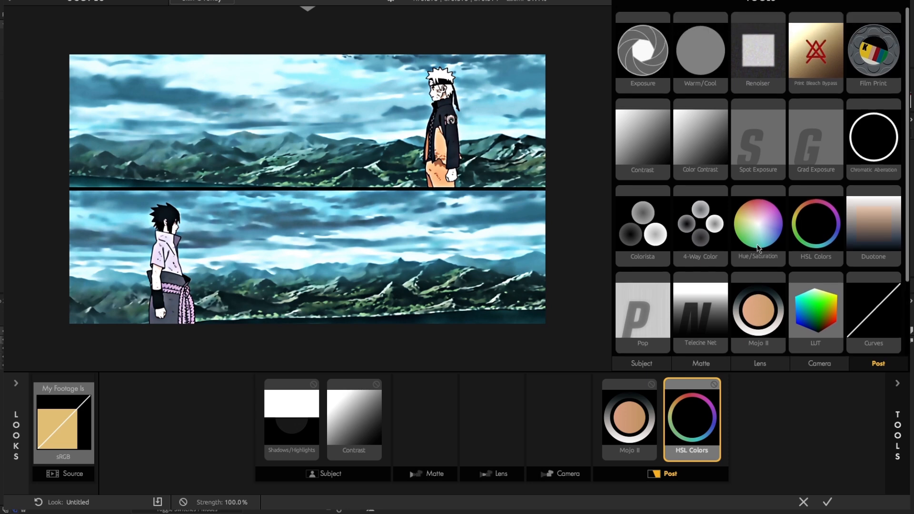
scroll(768, 282, down, 1)
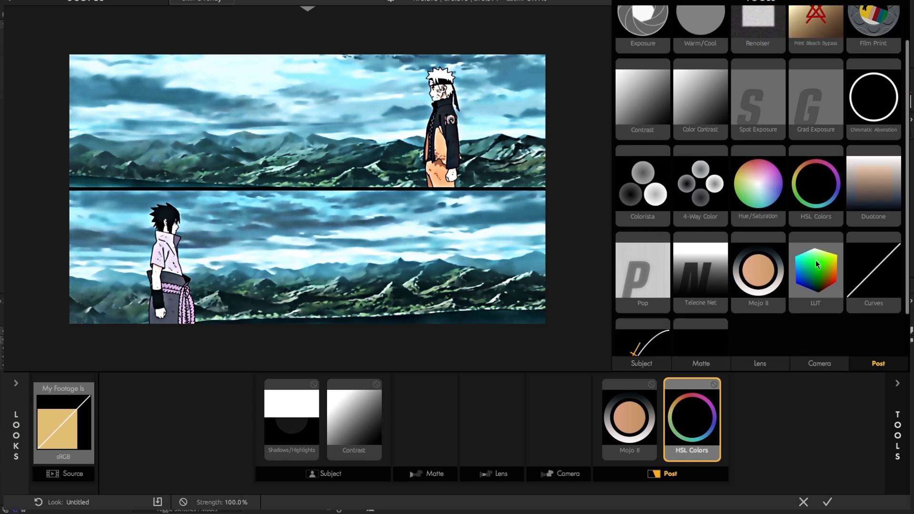
drag(815, 263, 609, 395)
click(822, 43)
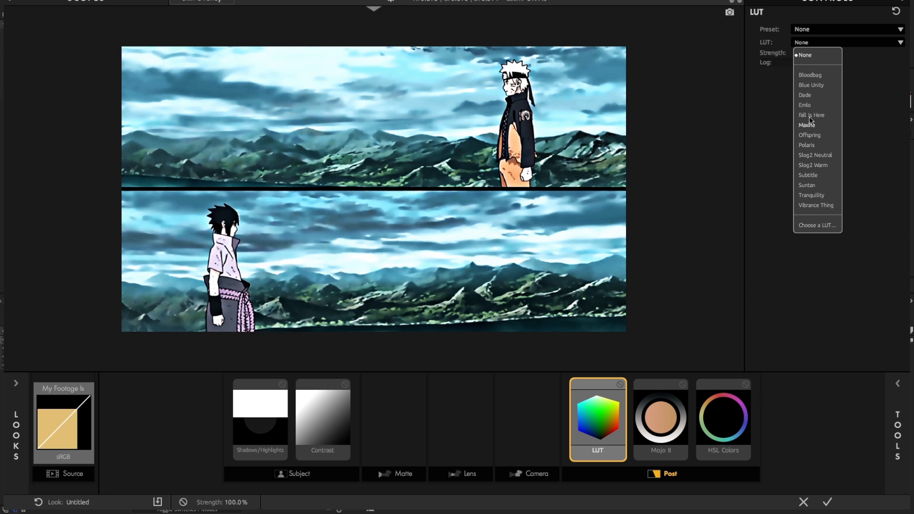
click(819, 87)
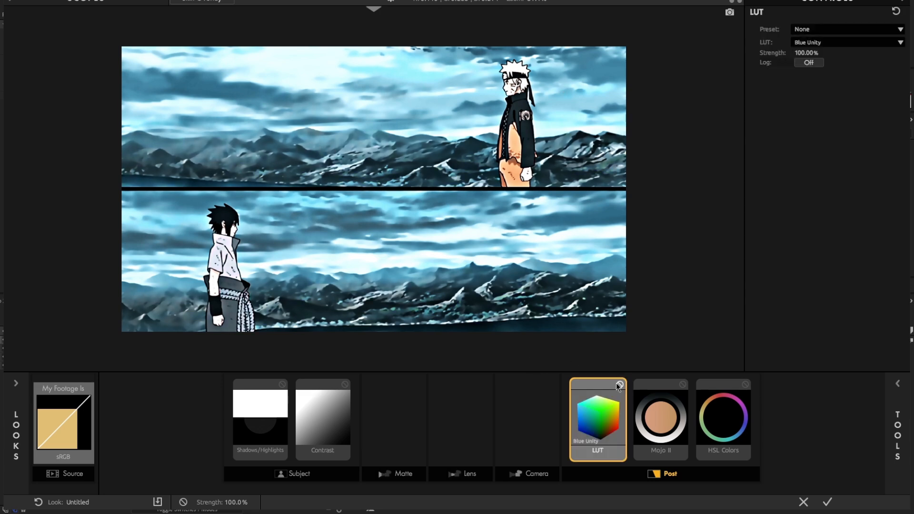
drag(809, 53, 797, 53)
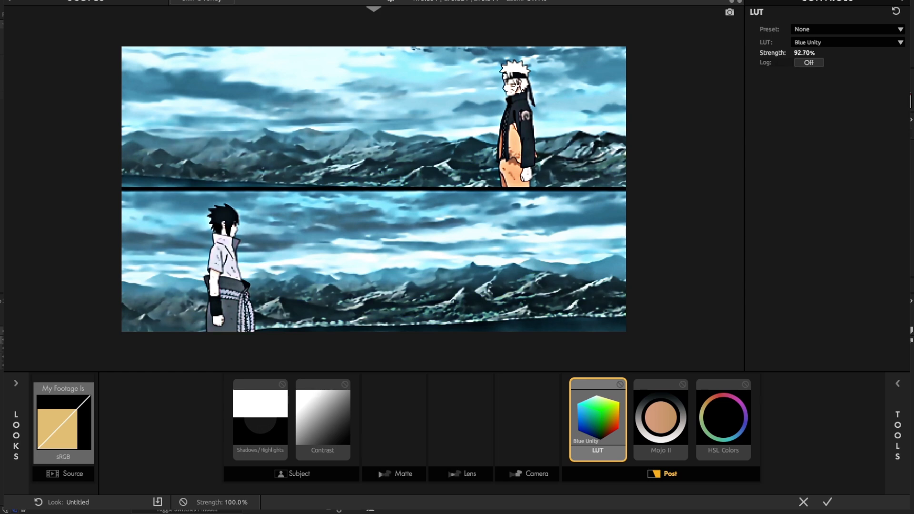
Try the Polaris LUT and remove the LUT tool from the Post stage
click(844, 45)
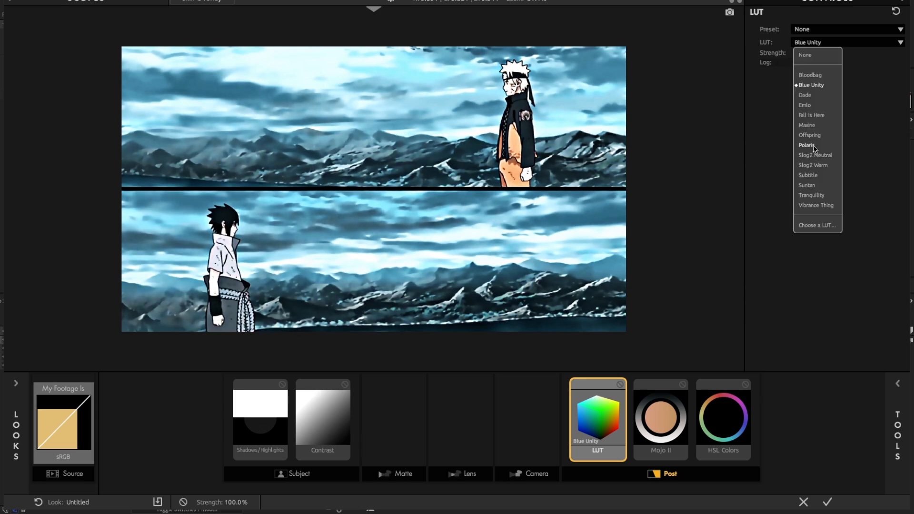
click(814, 145)
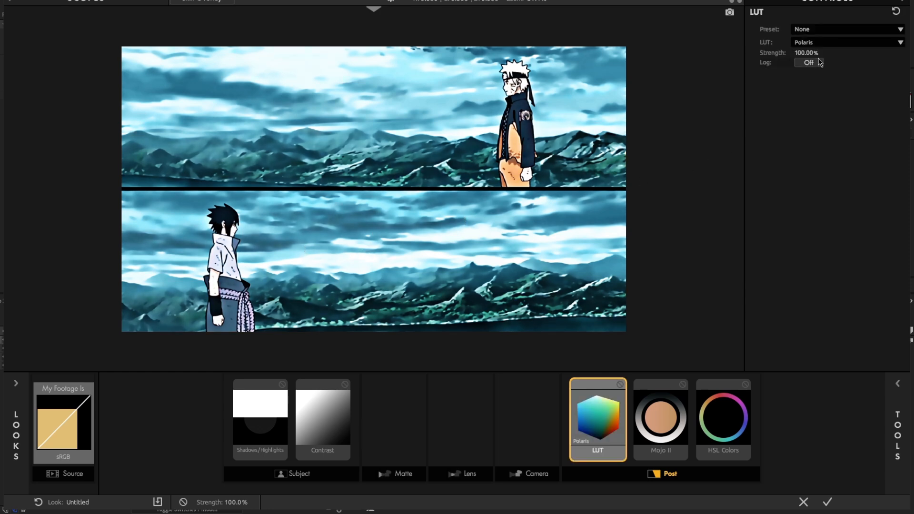
click(831, 44)
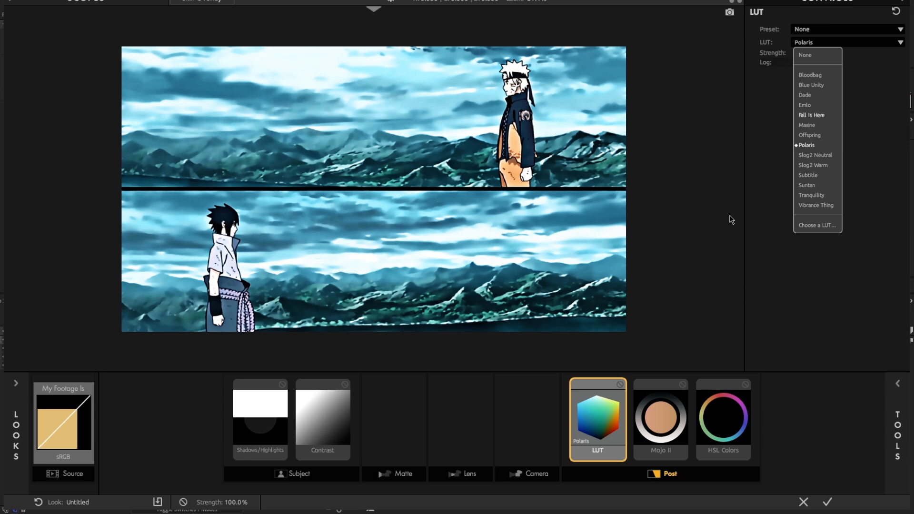
click(760, 182)
key(Delete)
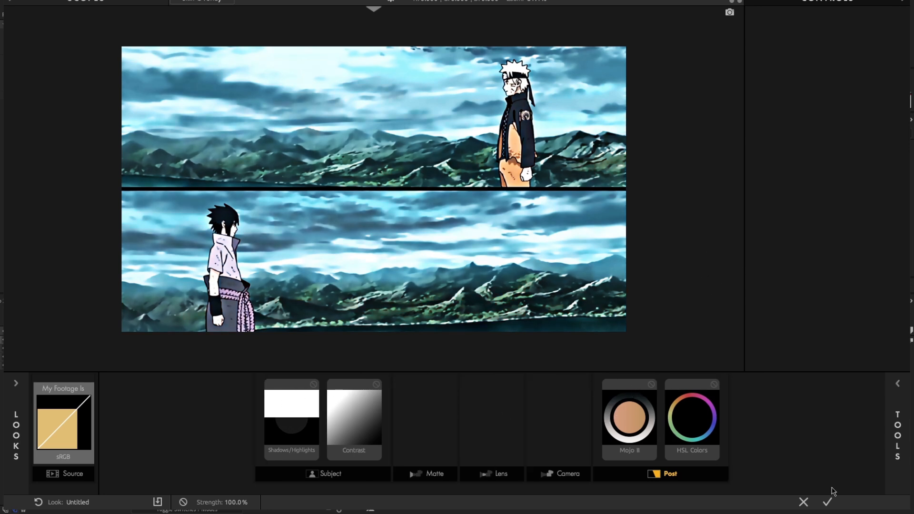
Apply the finished look to the adjustment layer and preview the graded footage in Pre-comp 44
click(827, 501)
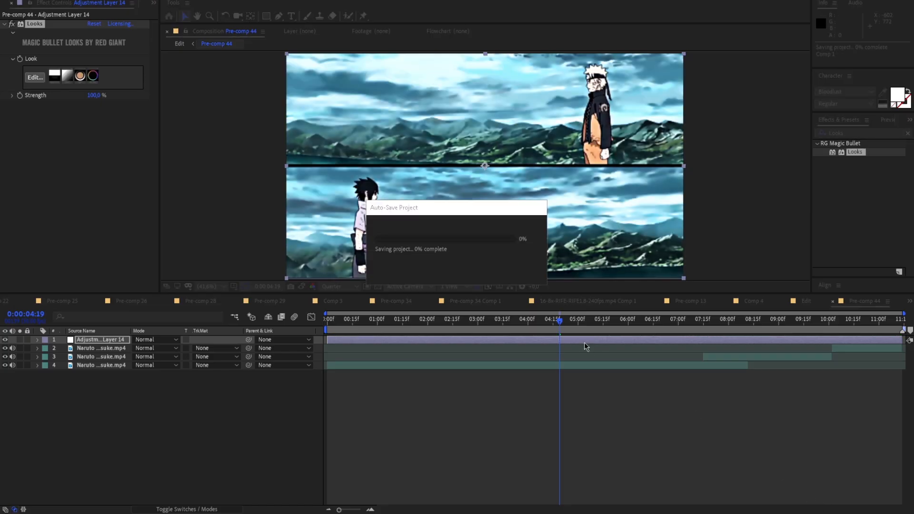
drag(561, 322, 657, 360)
key(space)
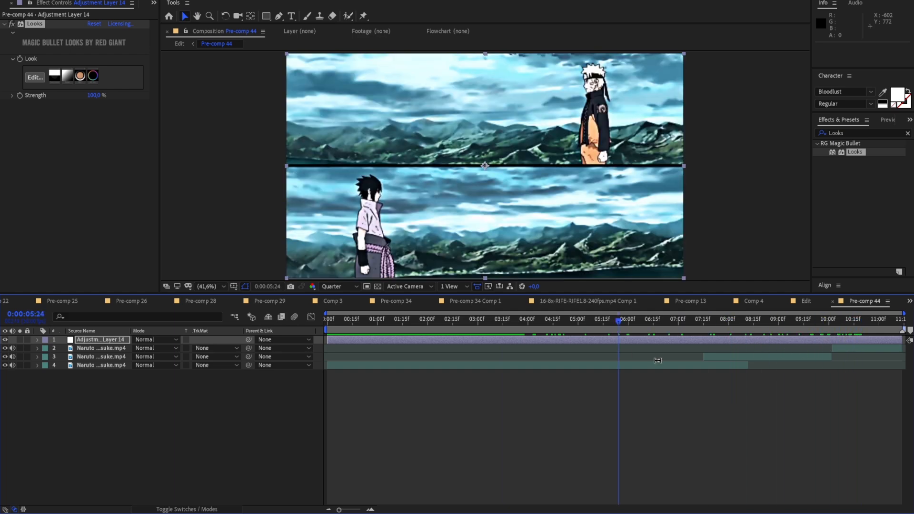
click(841, 350)
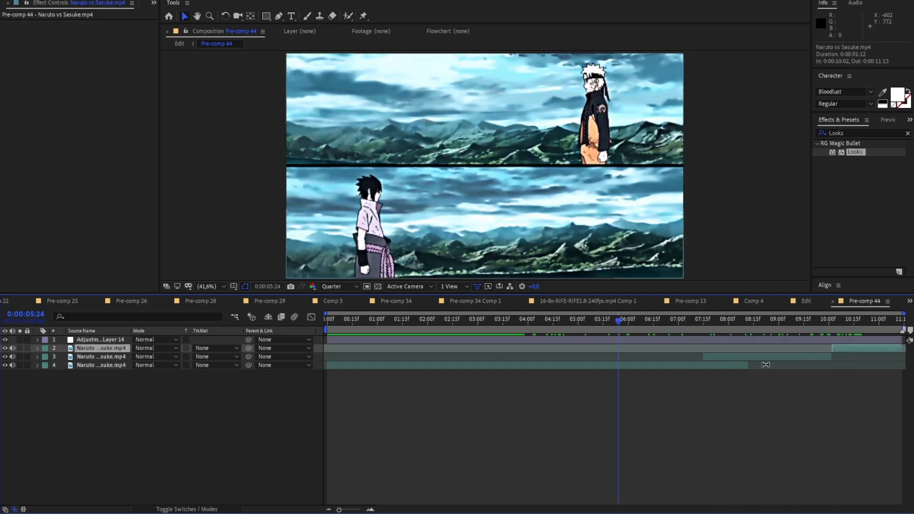
click(569, 378)
drag(627, 320, 356, 320)
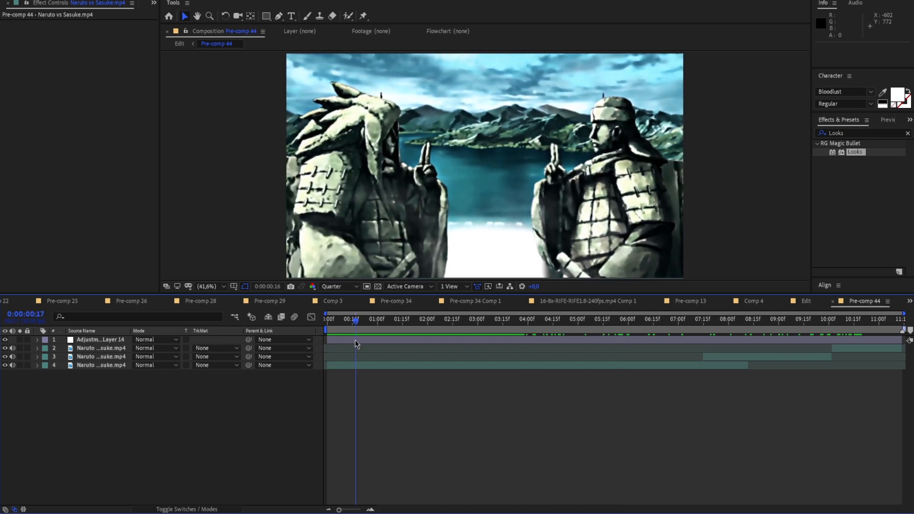
drag(693, 320, 571, 335)
Toggle the audio of the three Naruto vs Sasuke clips and play back the graded comp
click(103, 348)
shift+click(102, 365)
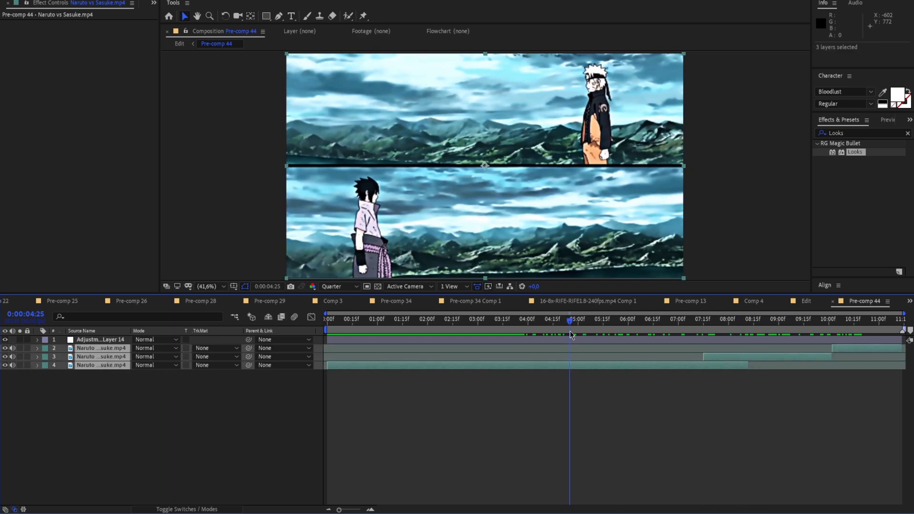
click(13, 365)
click(185, 424)
drag(570, 321, 379, 342)
key(space)
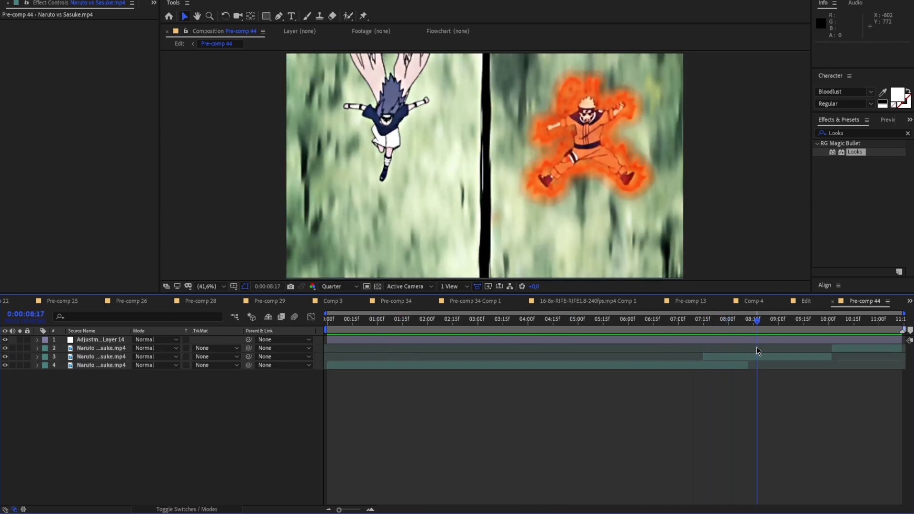
drag(758, 349, 704, 363)
Pre-compose the adjustment layer together with the three Naruto vs Sasuke clips
click(376, 342)
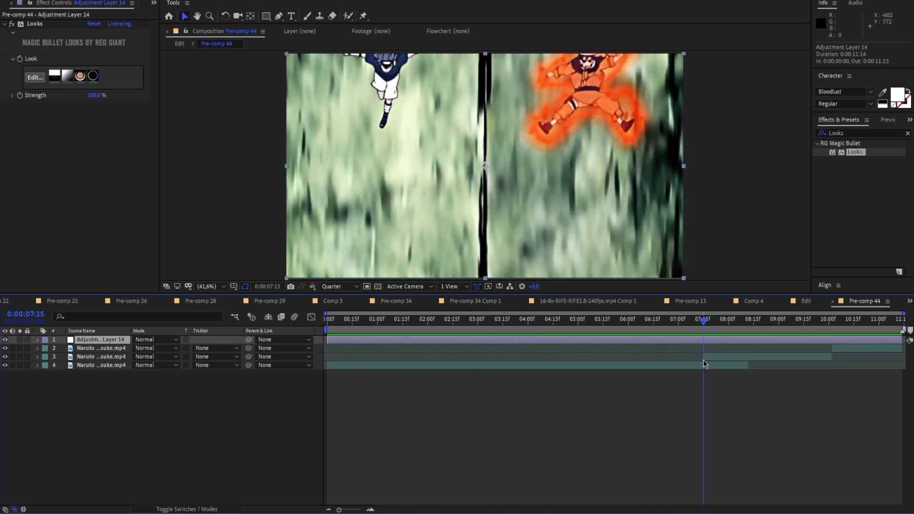
key(ctrl+a)
right_click(698, 366)
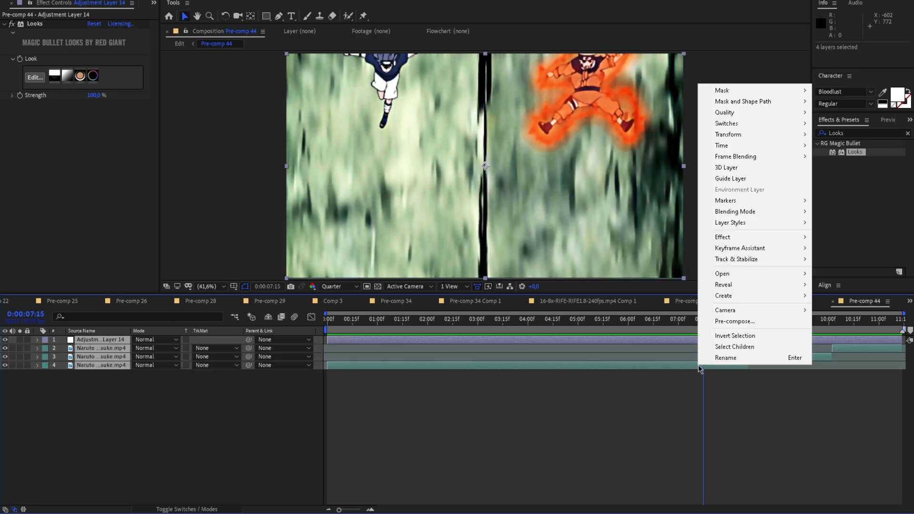
click(734, 321)
click(231, 138)
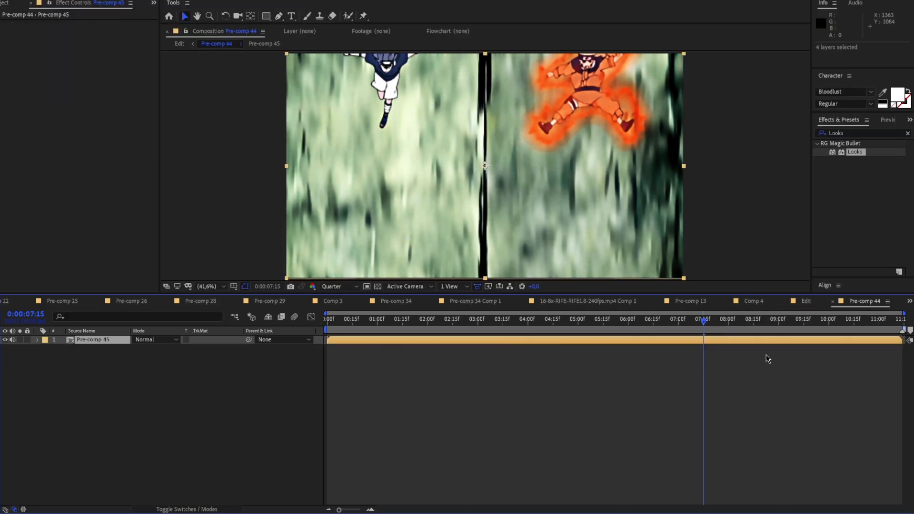
Return to the comp's first frame and add a black 1920 x 1080 solid above the pre-comp
drag(722, 329, 316, 345)
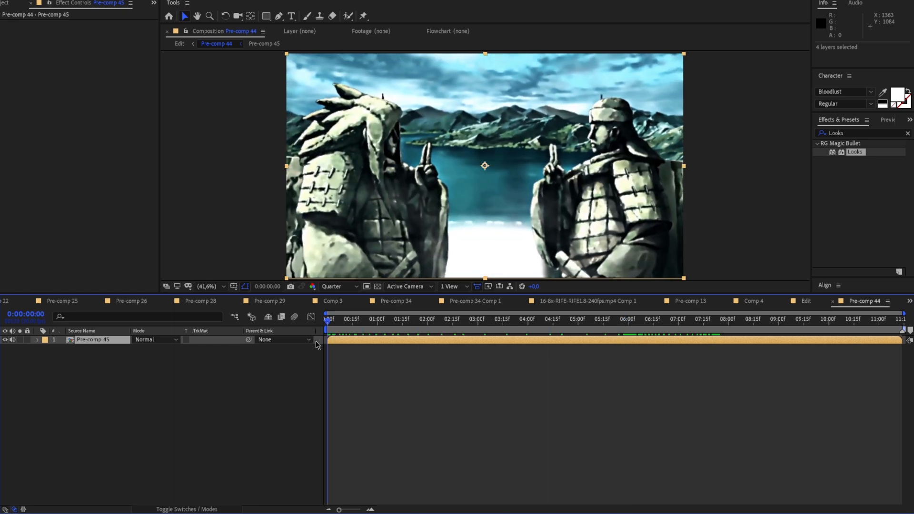
right_click(199, 242)
mouse_move(257, 246)
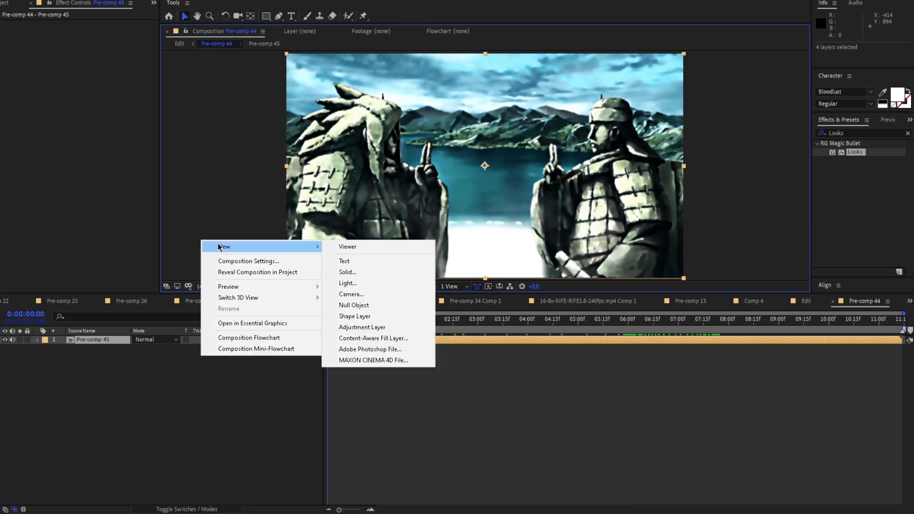
click(348, 273)
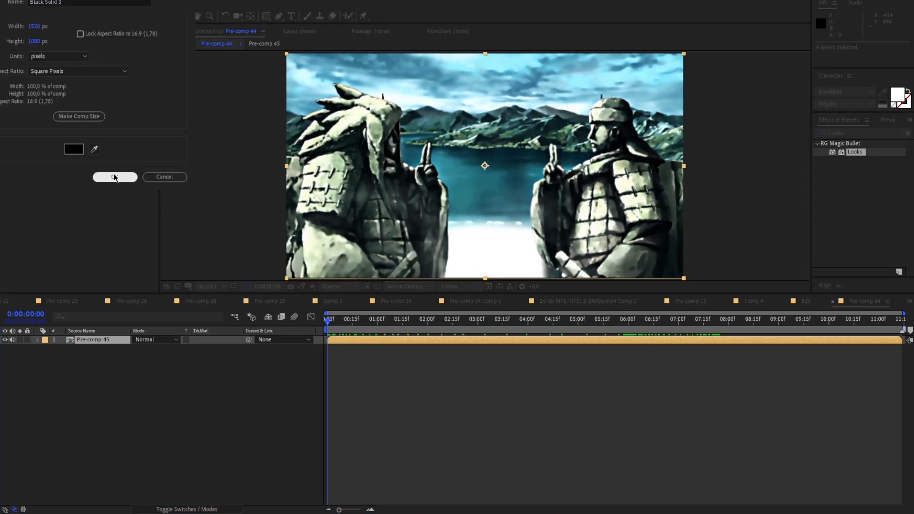
click(117, 177)
Find the CC Jaws effect and apply it to the black solid
drag(860, 133, 764, 144)
key(BackSpace)
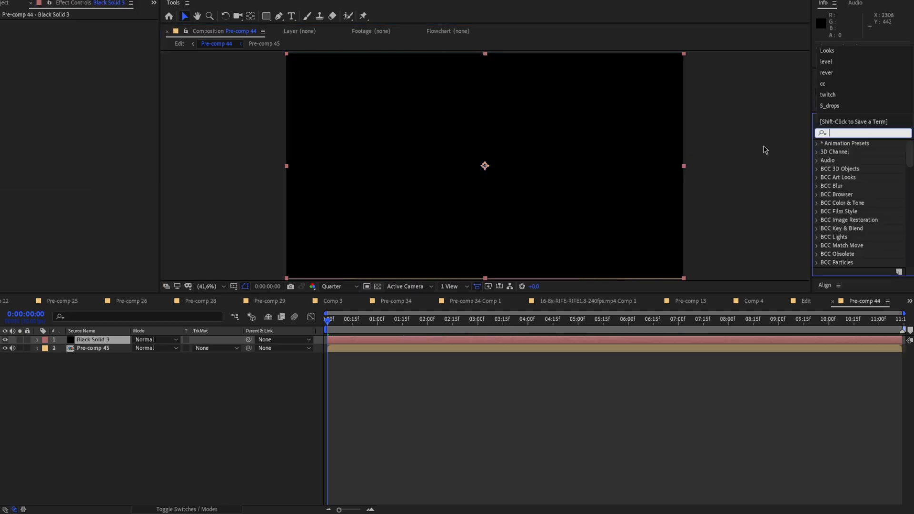
click(765, 149)
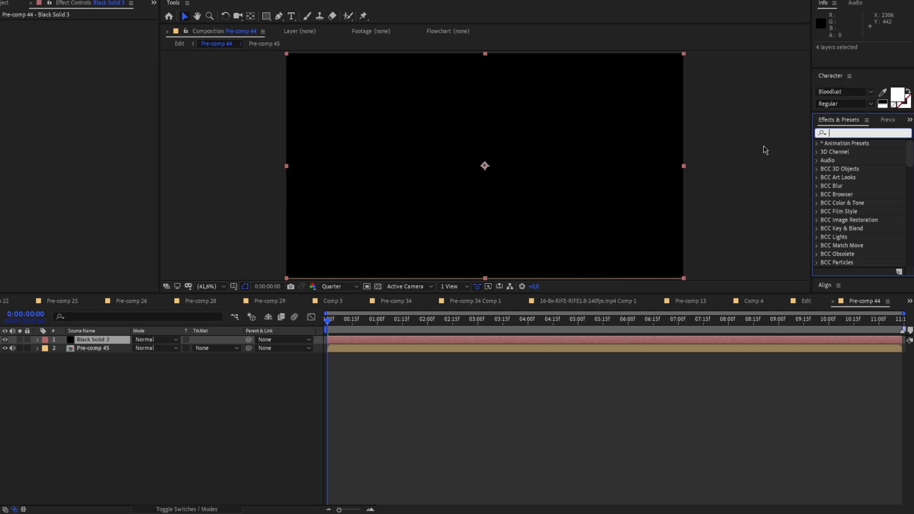
text(CC jaws)
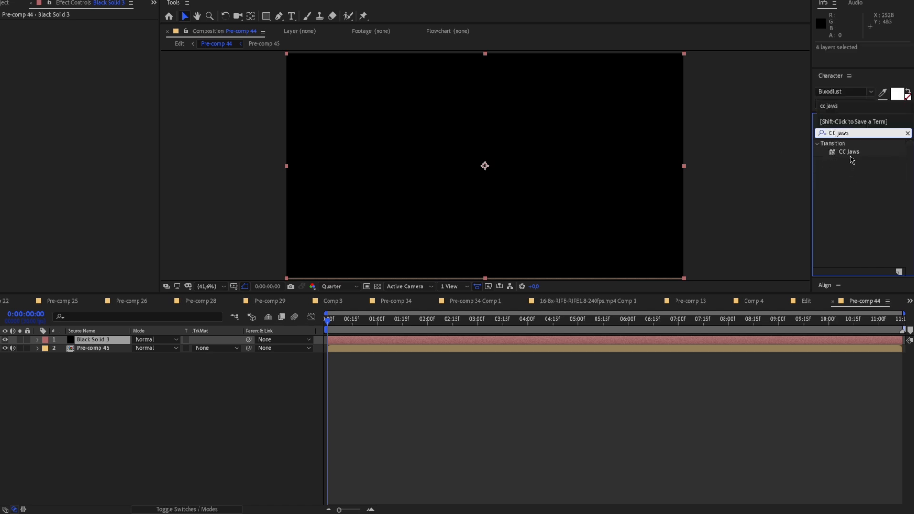
drag(853, 160, 420, 345)
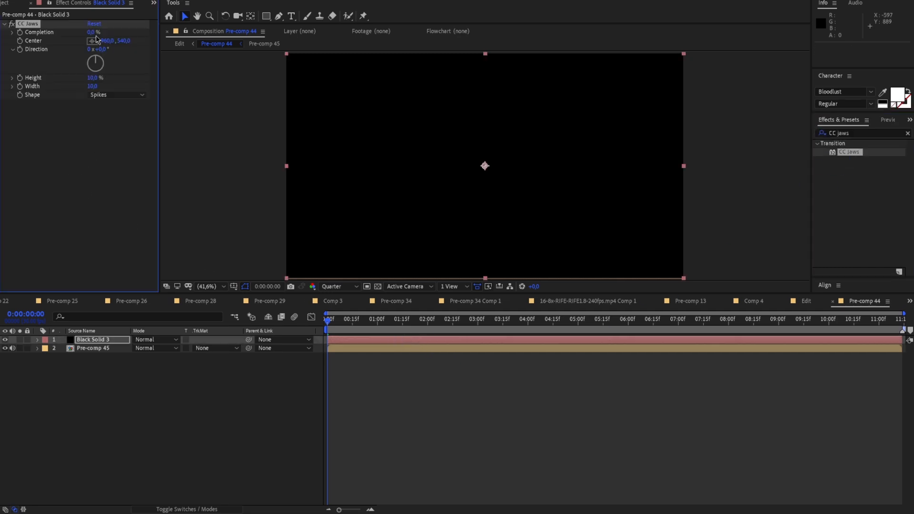
Set the CC Jaws height to 0% and its width to 10
mouse_move(92, 88)
mouse_down()
mouse_move(82, 89)
mouse_move(94, 80)
mouse_up()
click(94, 80)
key(BackSpace)
key(Tab)
key(BackSpace)
text(10)
key(Return)
Expand the CC Jaws properties in the timeline and keyframe Completion at 0% on the first frame
mouse_move(333, 319)
mouse_down()
mouse_move(340, 324)
mouse_move(321, 327)
mouse_up()
click(38, 340)
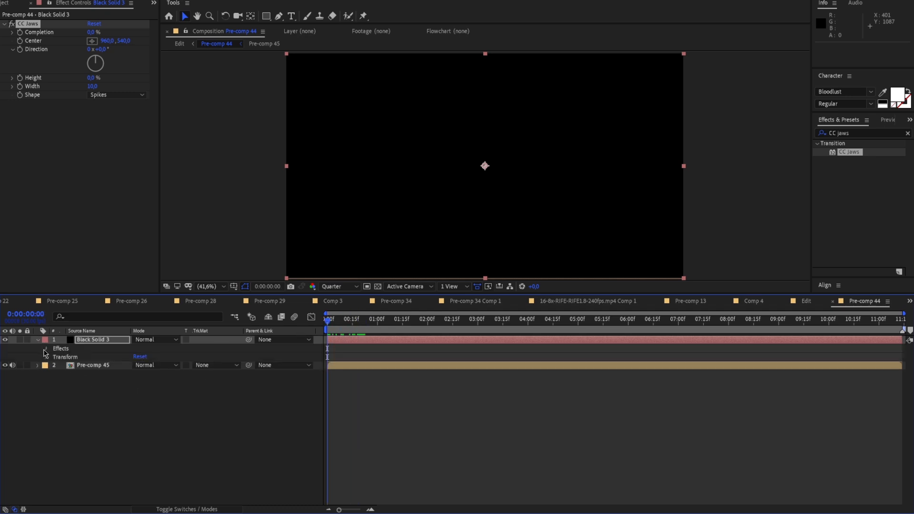
click(46, 349)
click(55, 357)
drag(339, 510, 360, 509)
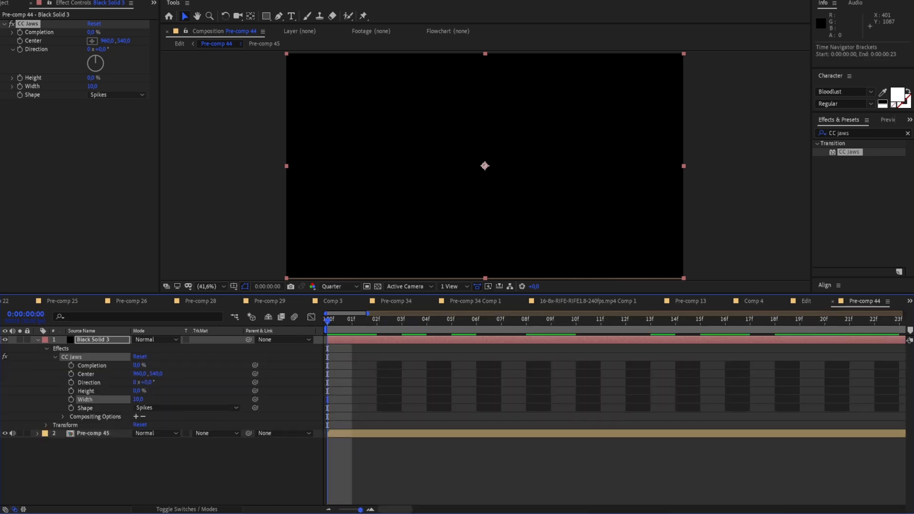
click(20, 32)
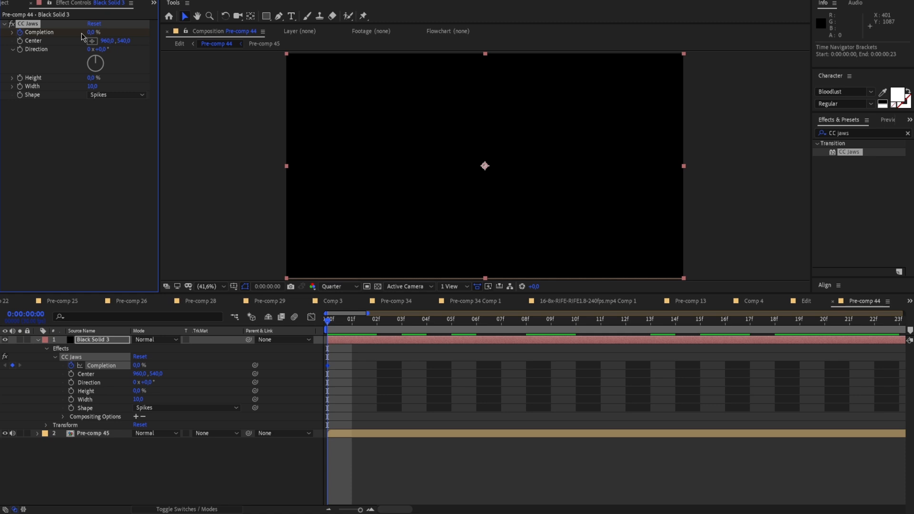
drag(361, 510, 358, 510)
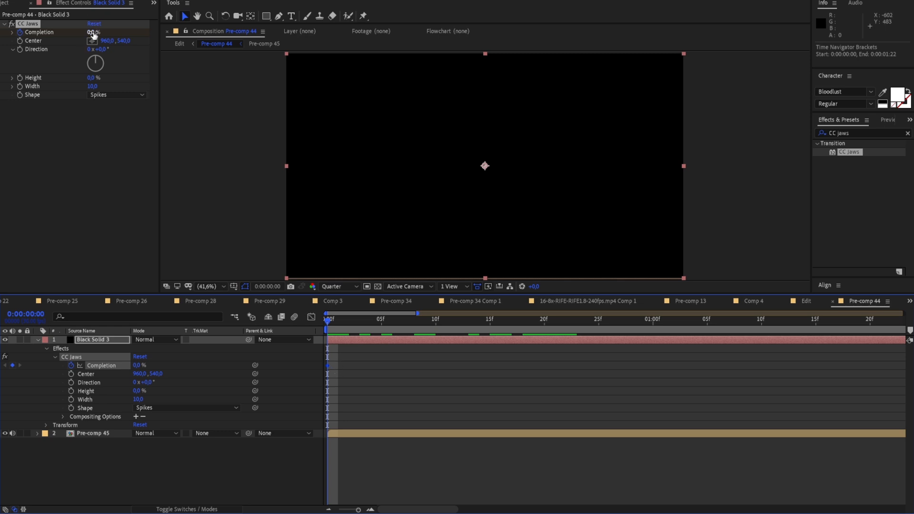
Keyframe the CC Jaws Completion at 100% at the end of the comp, at 0:00:11:13
drag(337, 326, 620, 362)
drag(356, 508, 339, 508)
drag(372, 324, 906, 348)
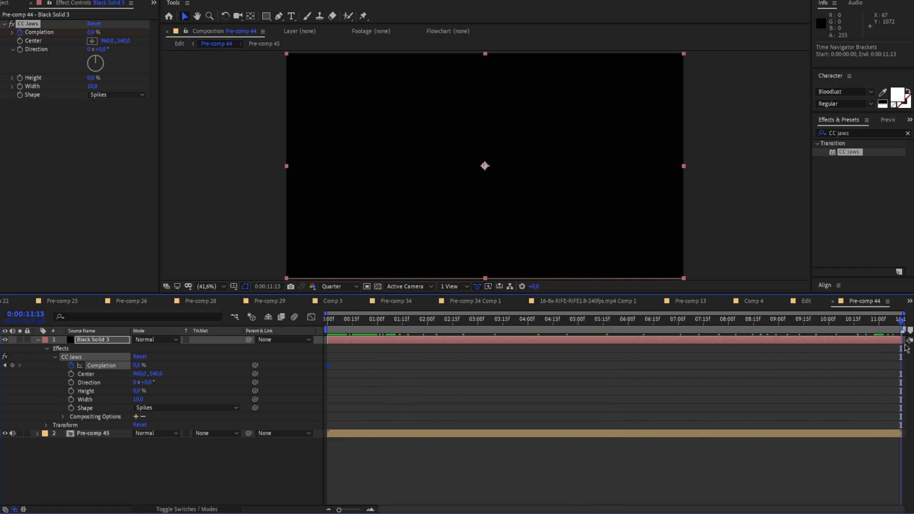
click(91, 32)
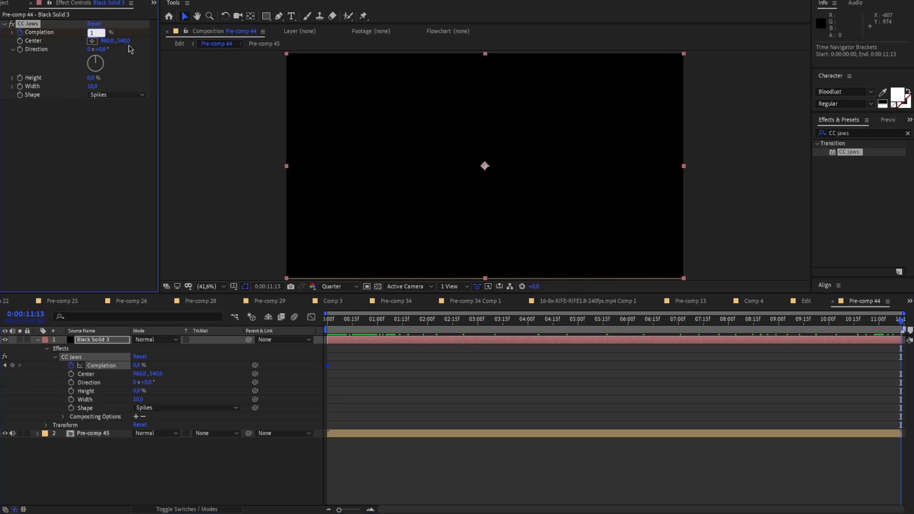
text(100)
key(Return)
Play the comp from the start and scrub through it to check the bars opening
drag(886, 321, 250, 365)
key(space)
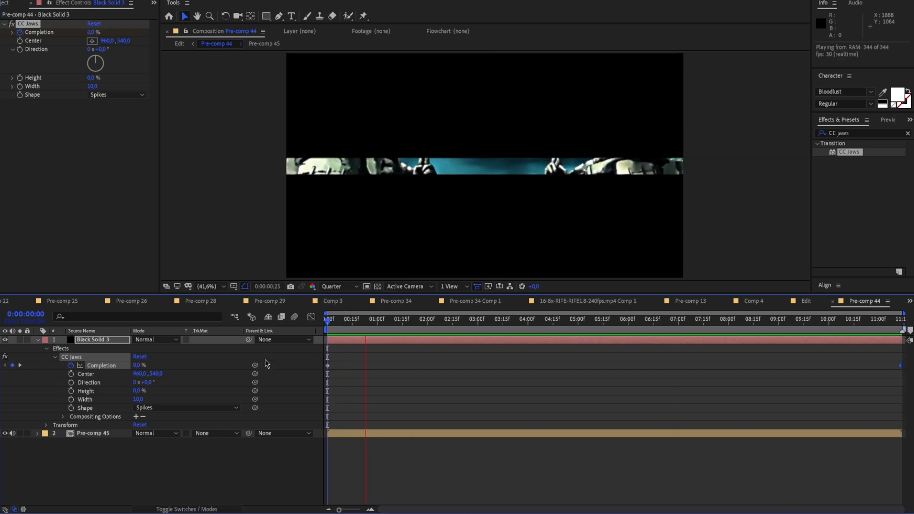
key(space)
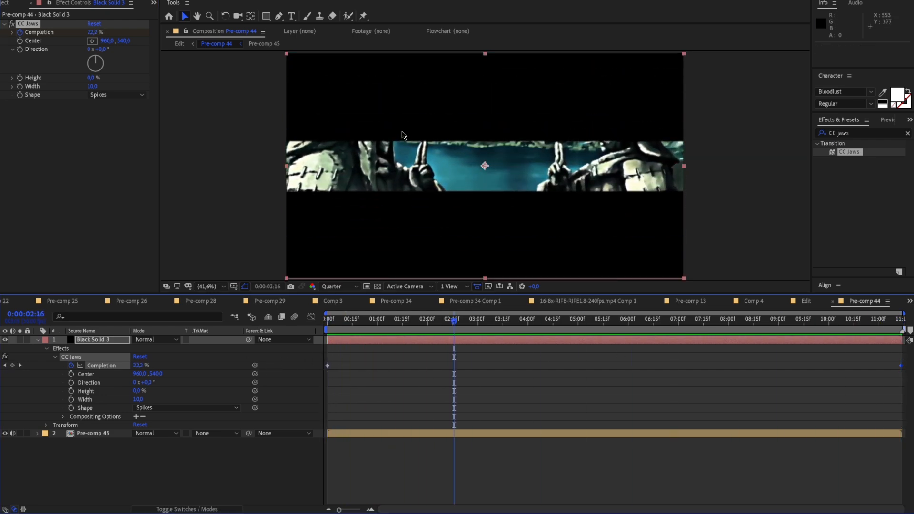
drag(461, 320, 680, 331)
Easy-ease both Completion keyframes and reshape the value graph so the bars open fast and then slow down
drag(895, 375, 324, 367)
key(F9)
click(311, 316)
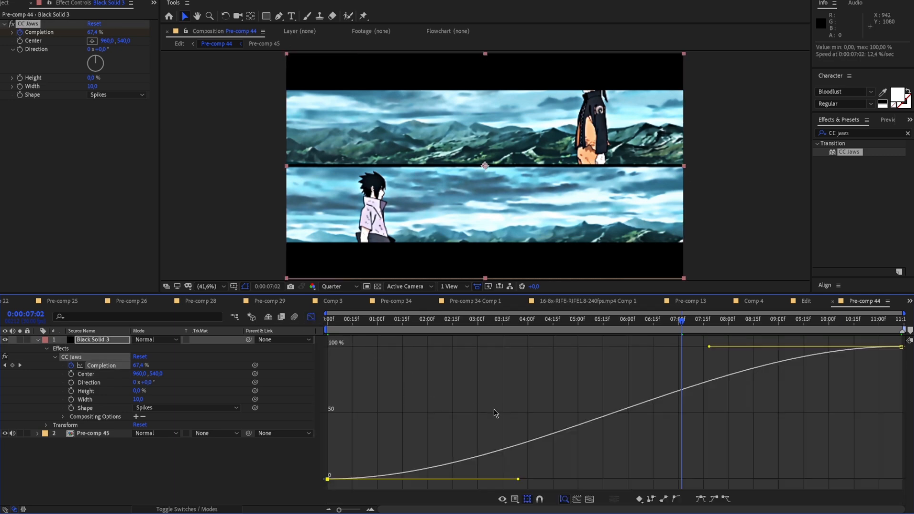
key(shift+F3)
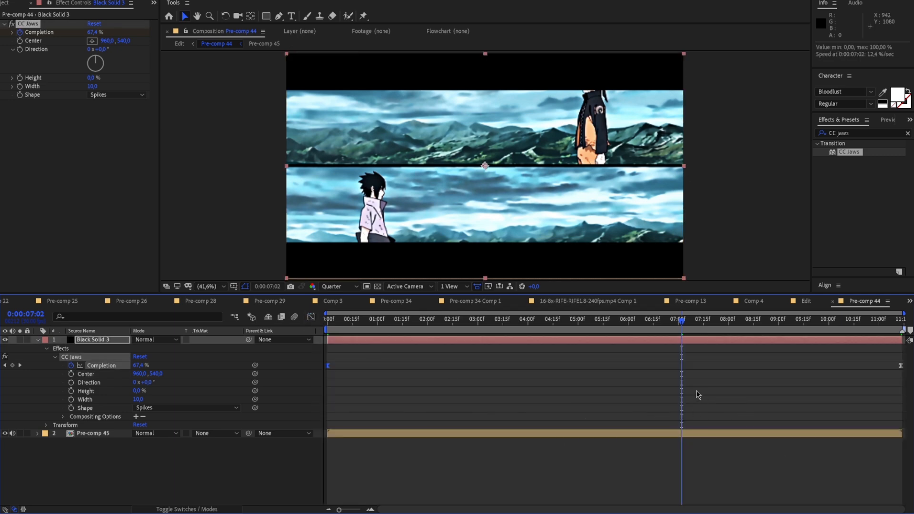
click(311, 317)
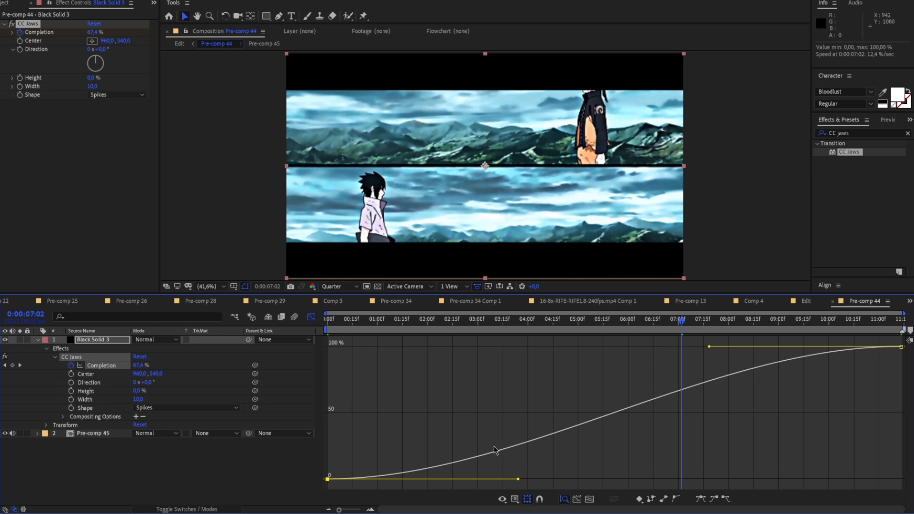
drag(522, 480, 397, 372)
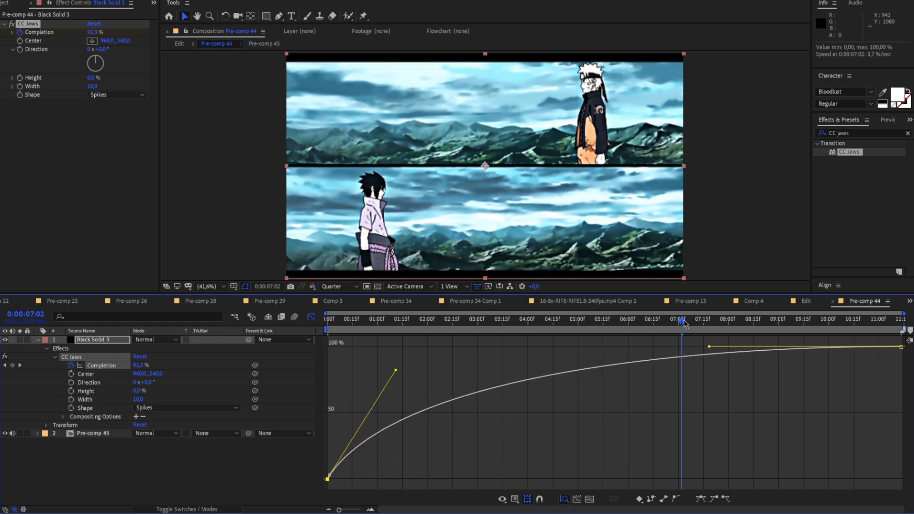
drag(686, 322, 608, 320)
key(shift+F3)
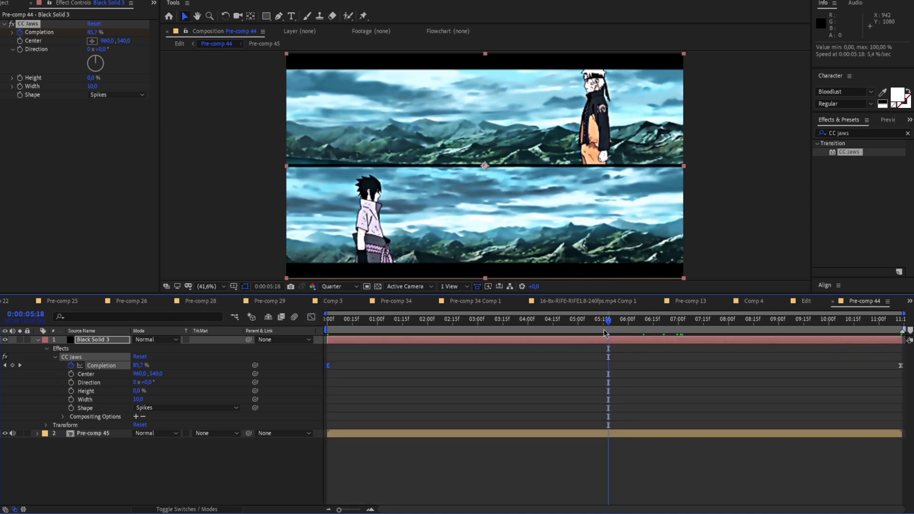
Delete both Completion keyframes from the black solid
click(602, 372)
drag(902, 376, 318, 360)
key(Delete)
click(512, 371)
Keyframe the CC Jaws Completion again, at 0% on the first frame and fully open on the last frame
key(Home)
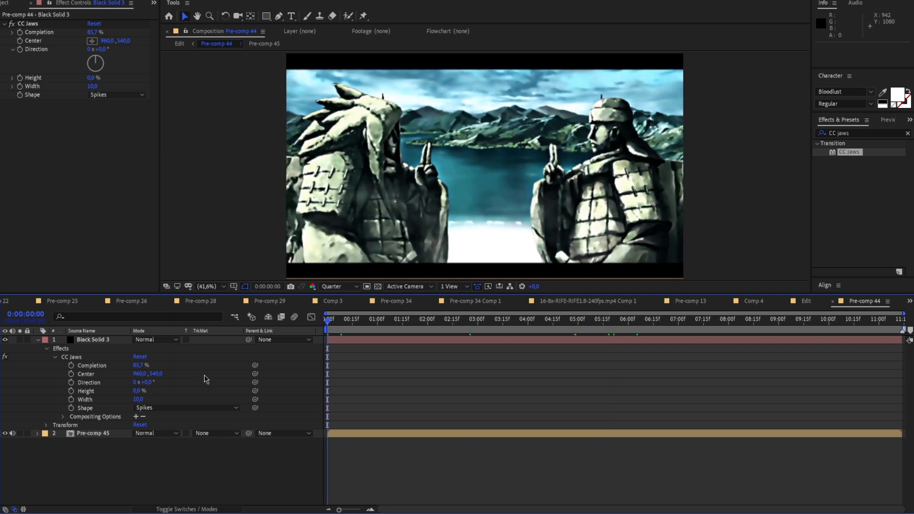
click(71, 366)
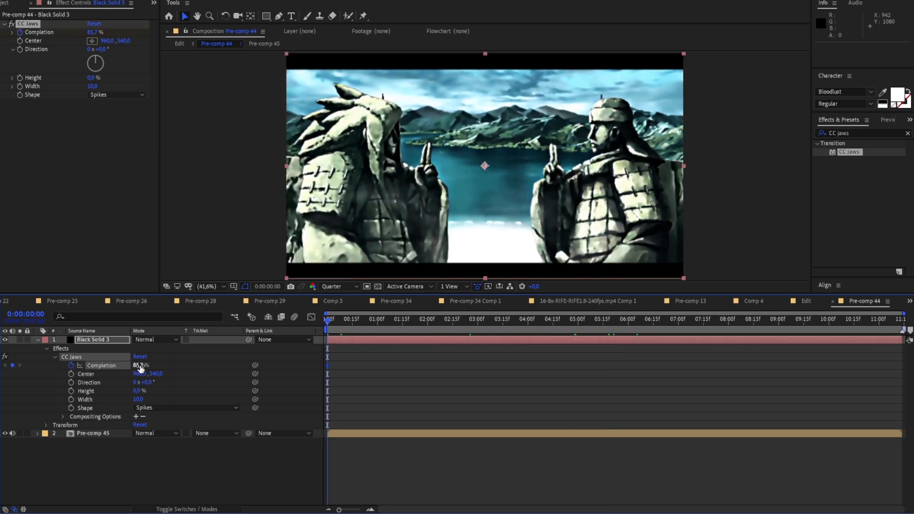
click(143, 365)
text(0)
key(Return)
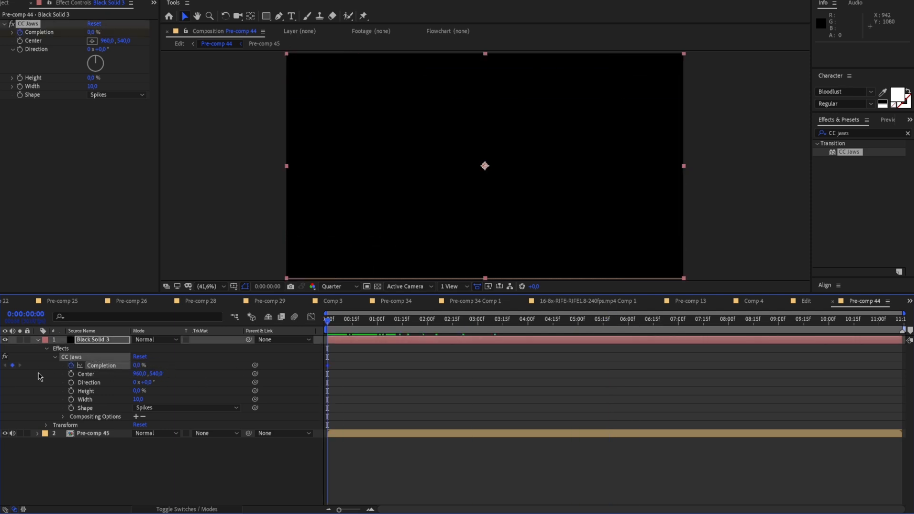
key(End)
drag(137, 365, 619, 361)
click(600, 319)
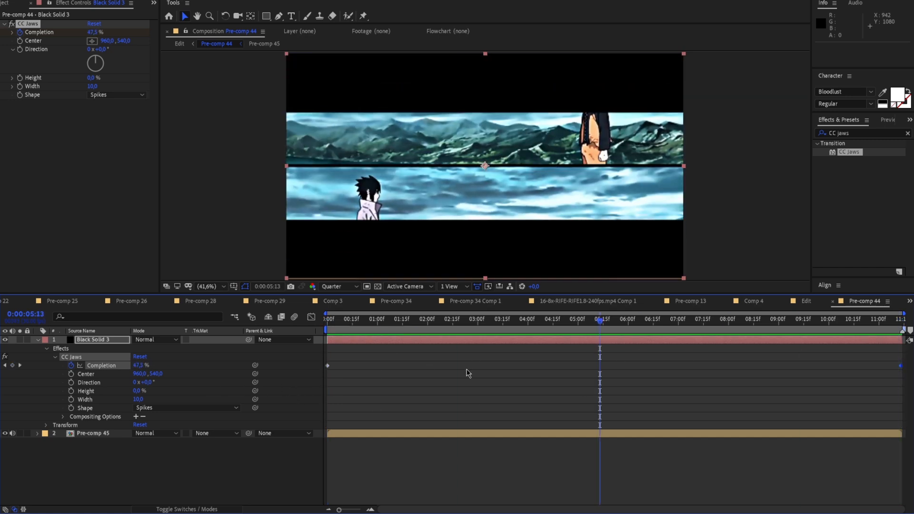
Apply Easy Ease to both CC Jaws Completion keyframes and scrub the comp to check the motion
click(331, 372)
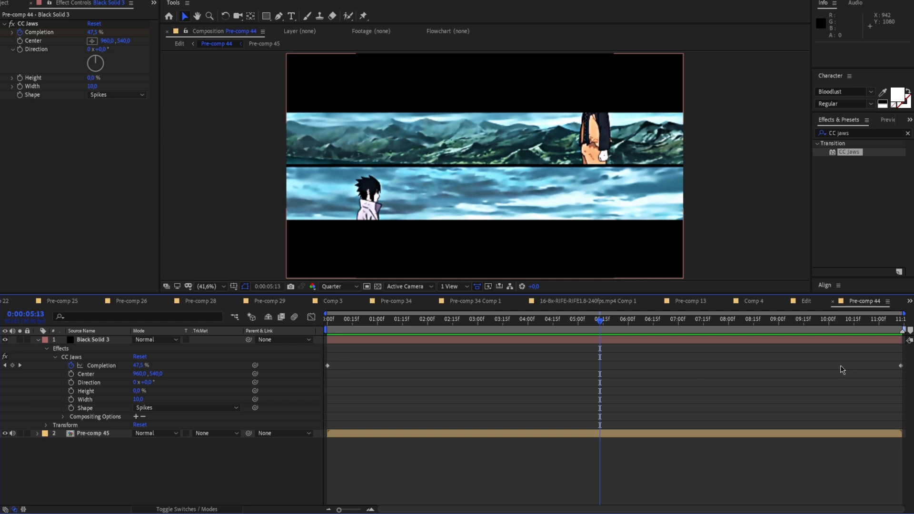
drag(900, 370, 894, 370)
click(22, 0)
click(57, 4)
drag(903, 373, 322, 358)
drag(598, 337, 467, 339)
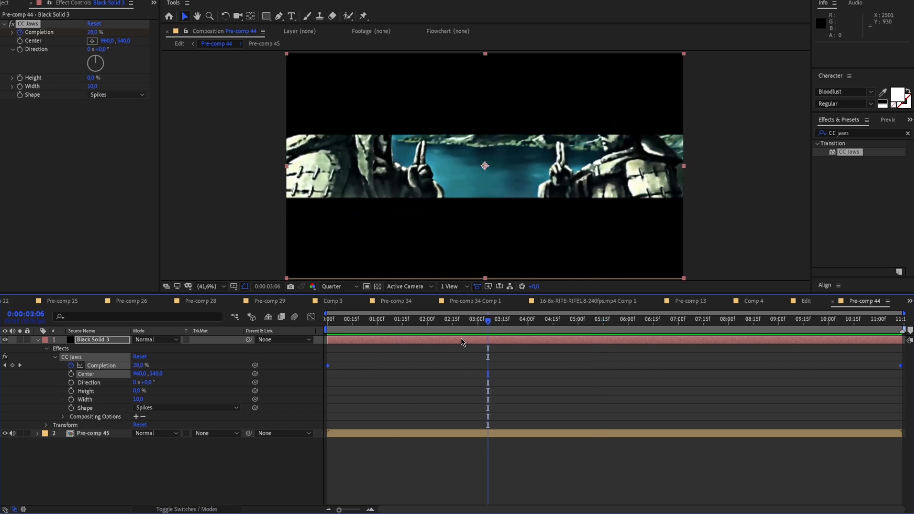
key(F9)
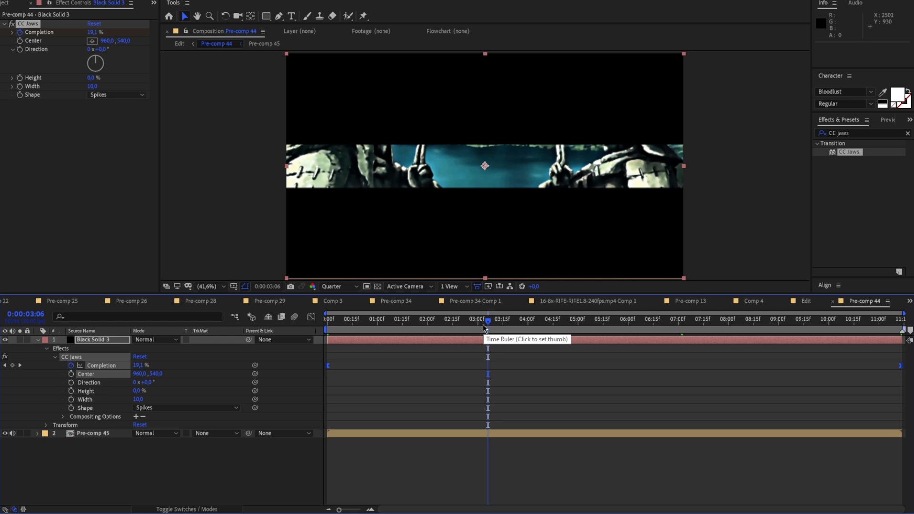
drag(483, 325, 596, 325)
click(558, 387)
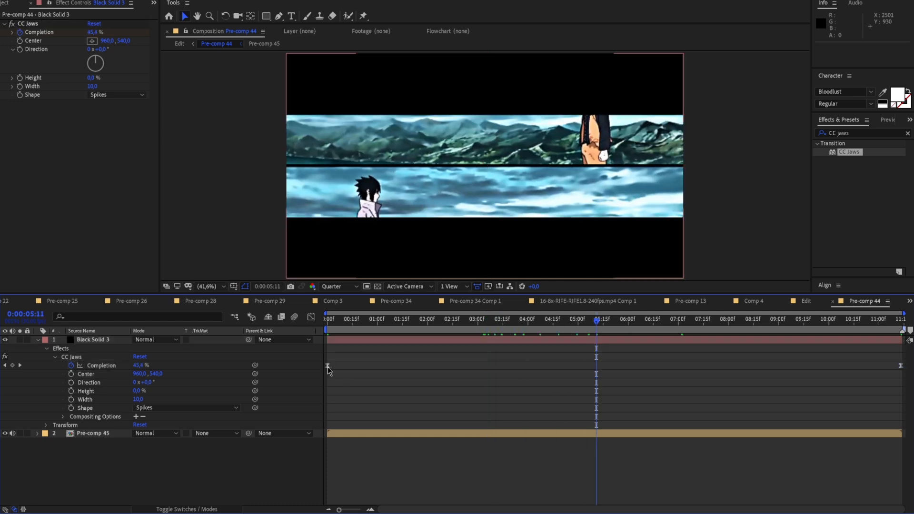
In the Completion value graph, steepen the start handle and pull the end handle straight down so the bars open fast, slow, then fast
click(327, 366)
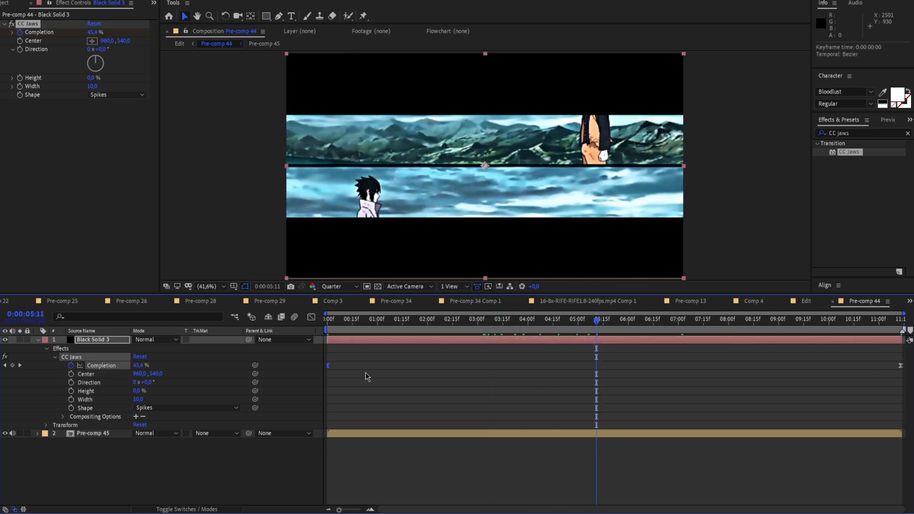
key(shift+F3)
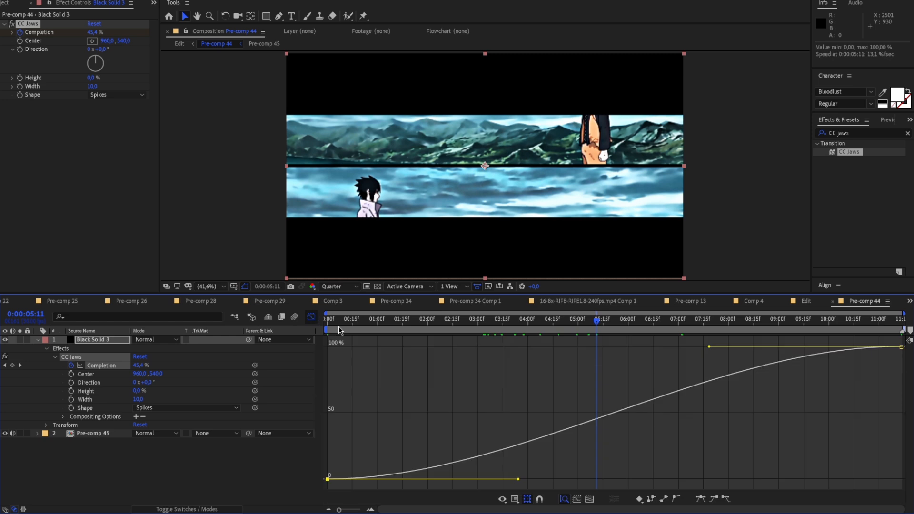
click(310, 316)
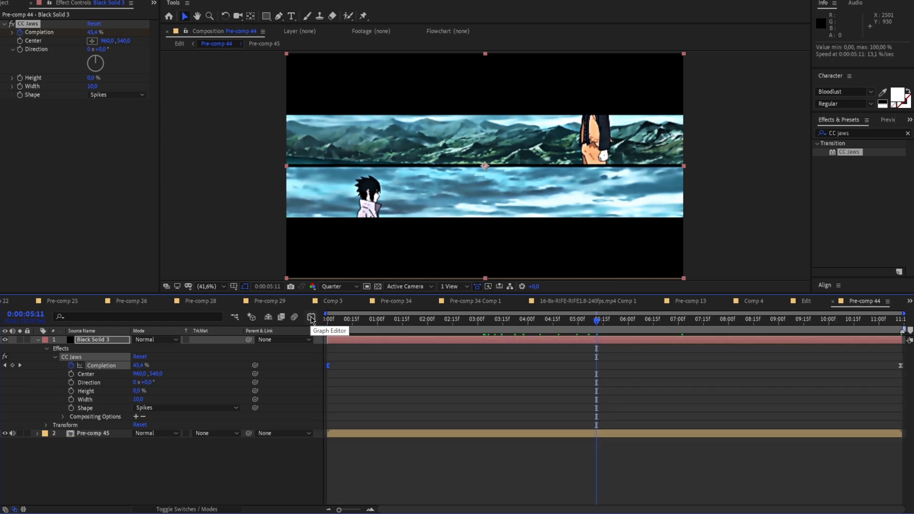
click(311, 317)
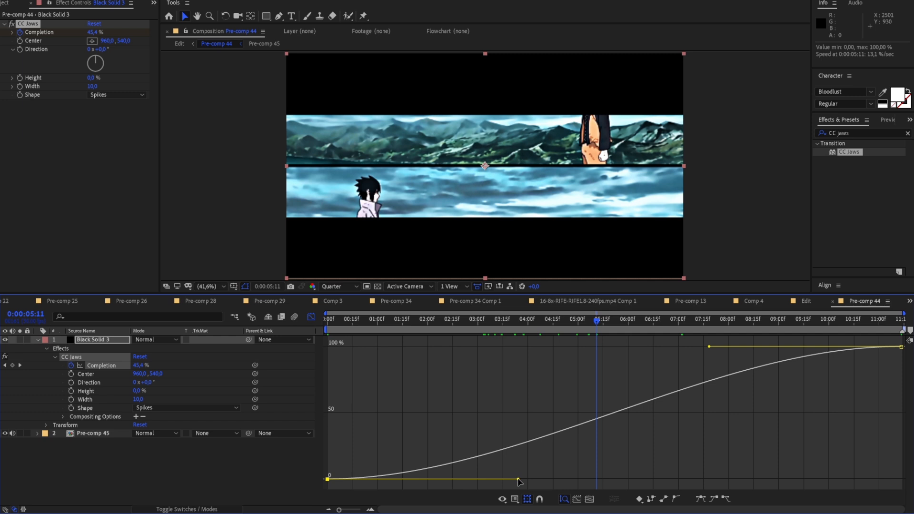
drag(517, 479, 410, 358)
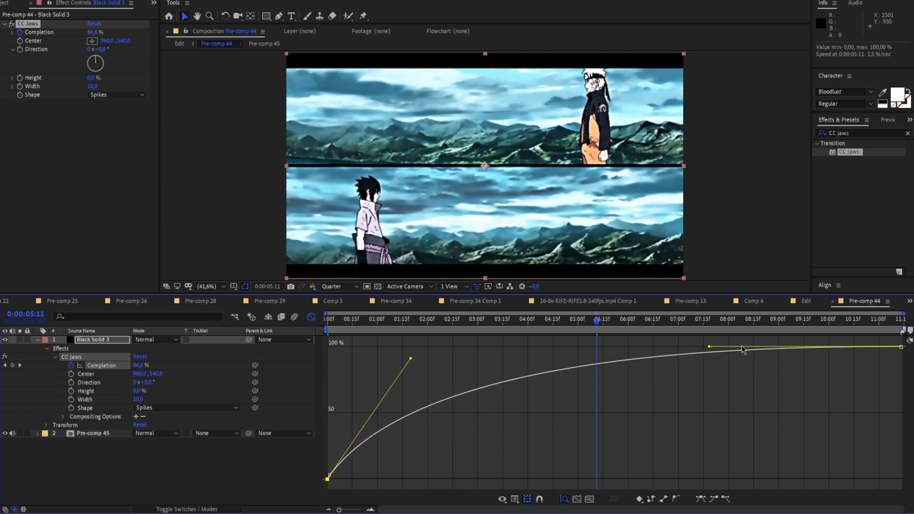
drag(706, 348, 842, 442)
drag(708, 347, 900, 448)
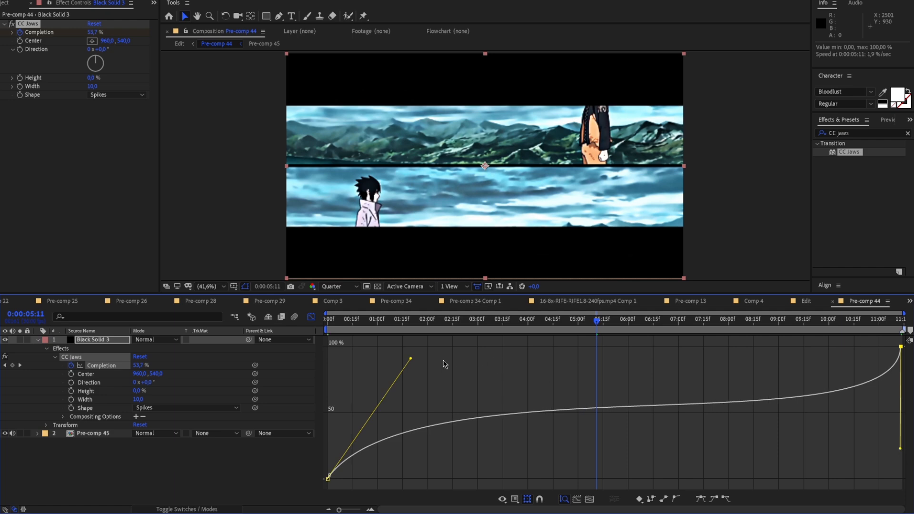
drag(410, 358, 349, 345)
click(418, 347)
Play the comp from the first frame and scrub to about 0:00:09:28 to check the reveal
drag(596, 322, 235, 374)
key(space)
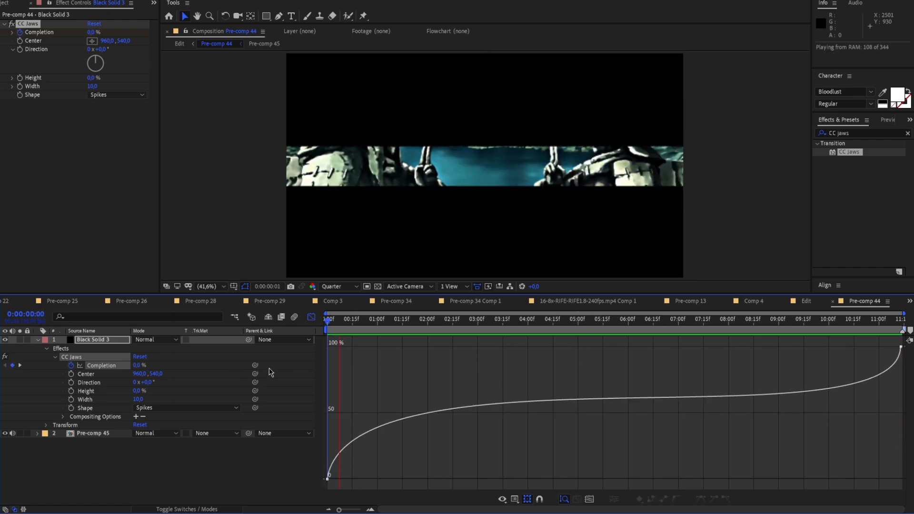
drag(404, 322, 826, 351)
Stretch the end handle horizontally back to the first frame, collapse the start handle onto its keyframe, and play back the slowing reveal
click(901, 349)
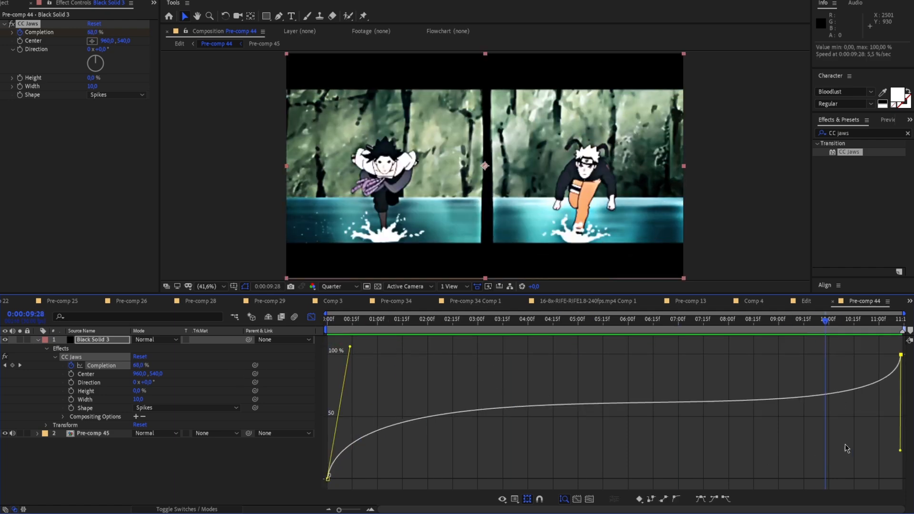
drag(903, 449, 300, 364)
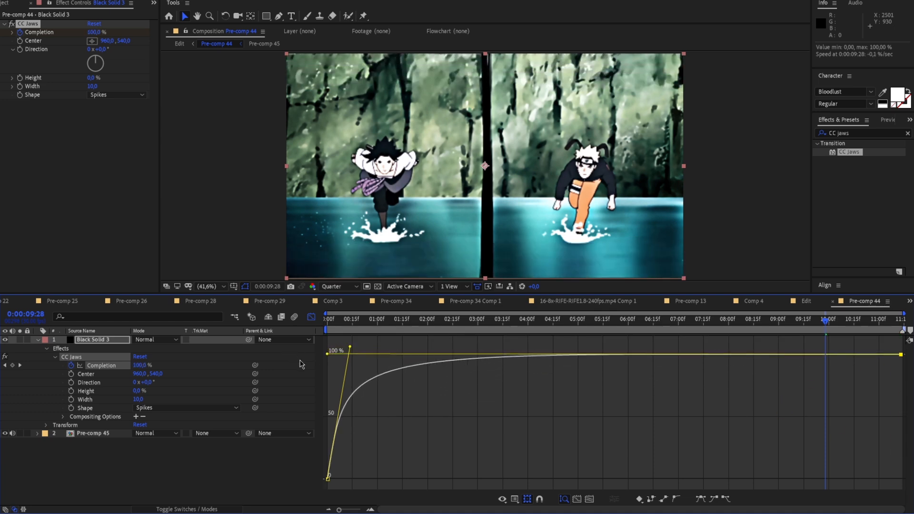
drag(350, 347, 331, 481)
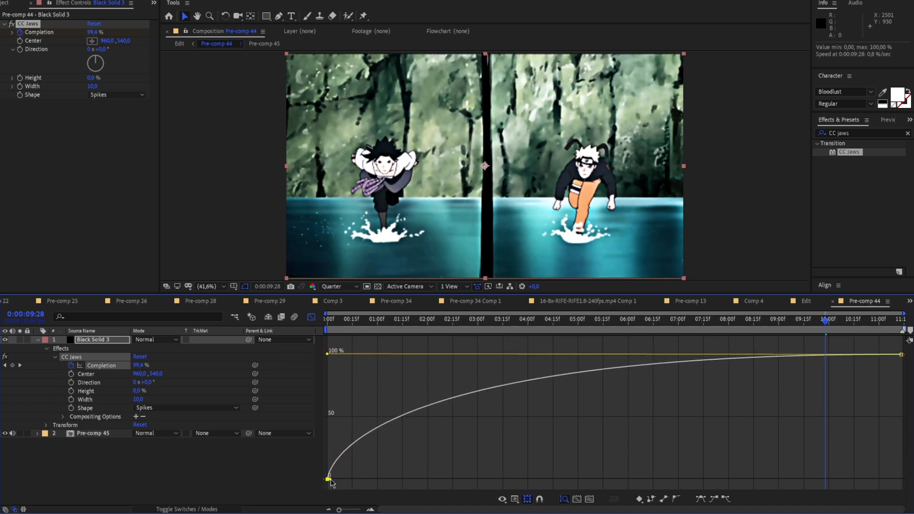
click(632, 394)
key(space)
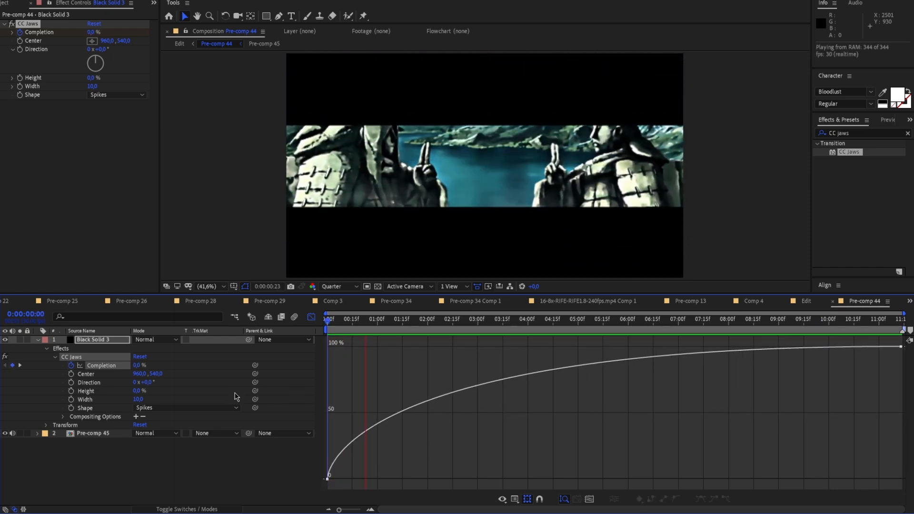
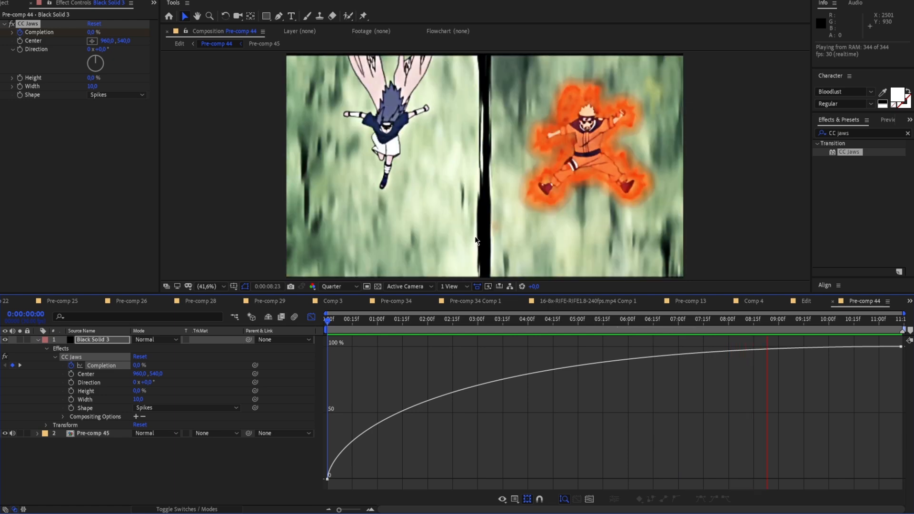
Preview the opening reveal, collapse the Black Solid 3 properties and switch from the graph editor back to the layer timeline
scroll(489, 243, down, 2)
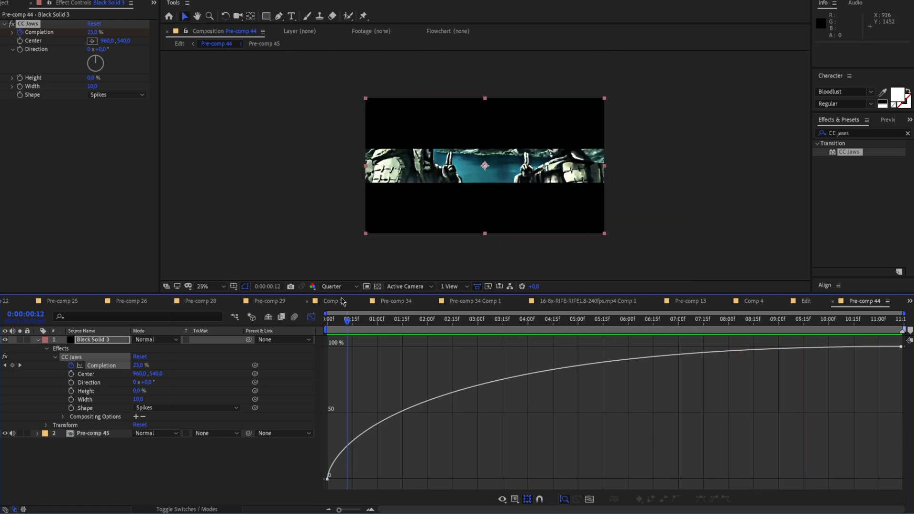
key(space)
key(space)
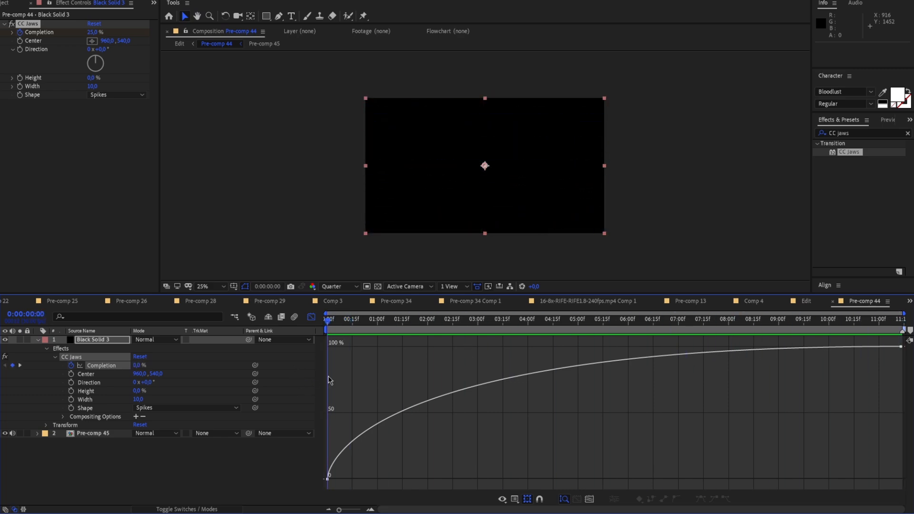
click(38, 339)
click(311, 317)
key(space)
Create a new full-frame black solid above the other layers and hide Black Solid 3 with the CC Jaws effect
right_click(264, 217)
mouse_move(295, 217)
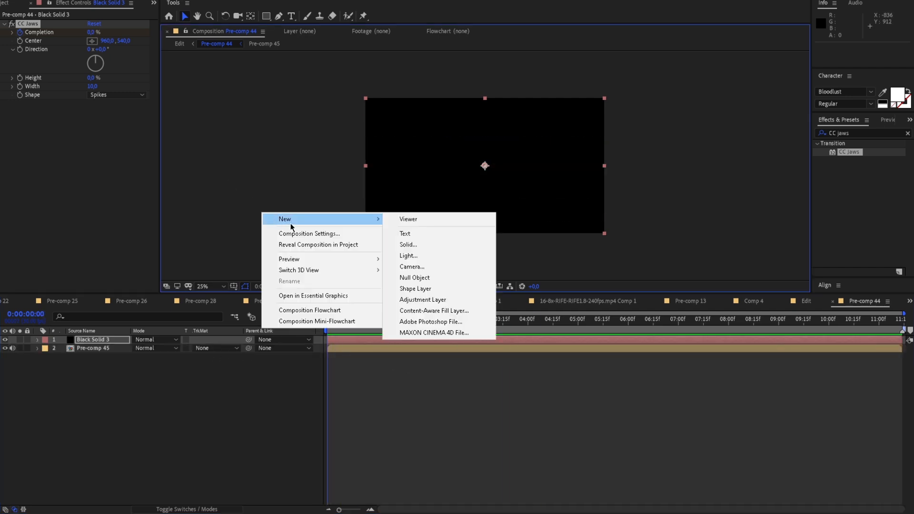
click(409, 251)
click(109, 180)
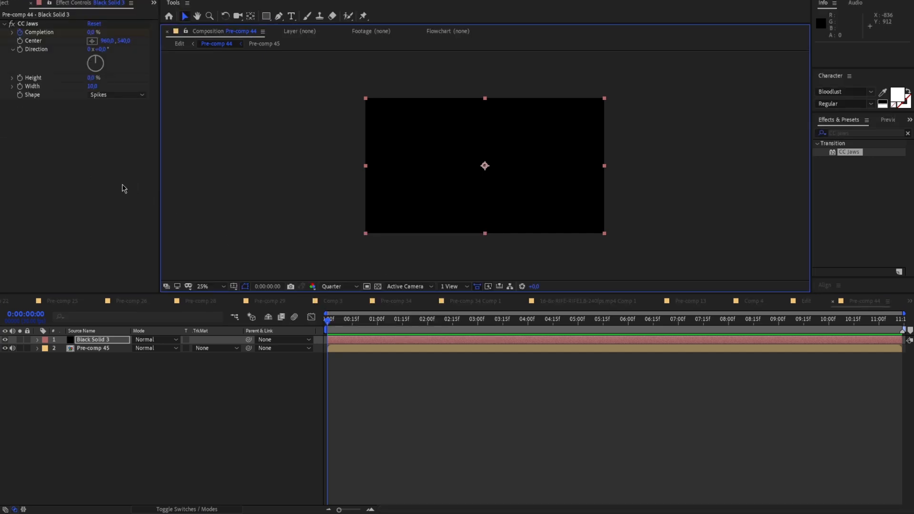
click(6, 350)
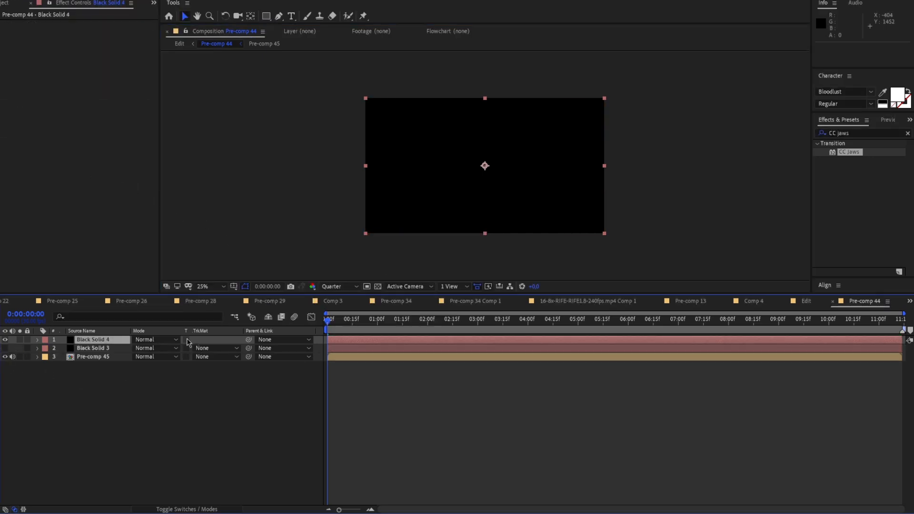
Keyframe the new solid's Opacity from 100% at the first frame to 0% at 0:00:02:00
click(37, 340)
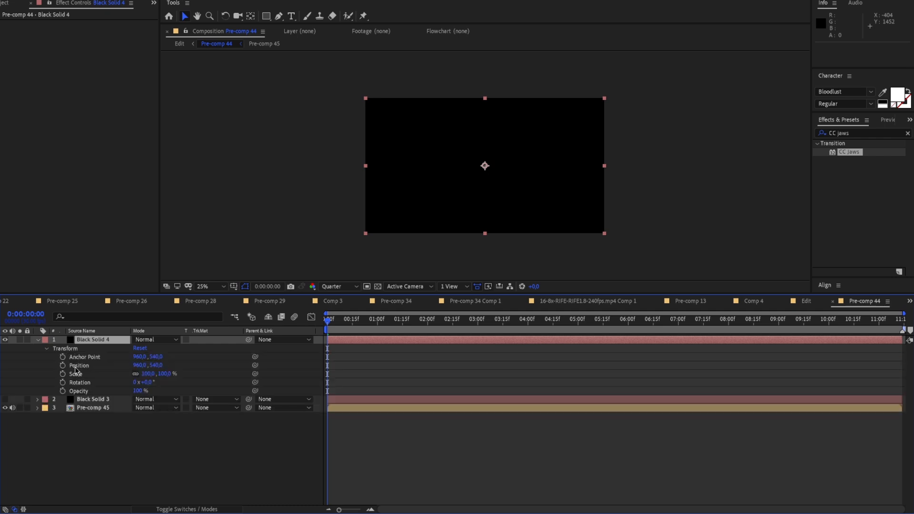
click(63, 391)
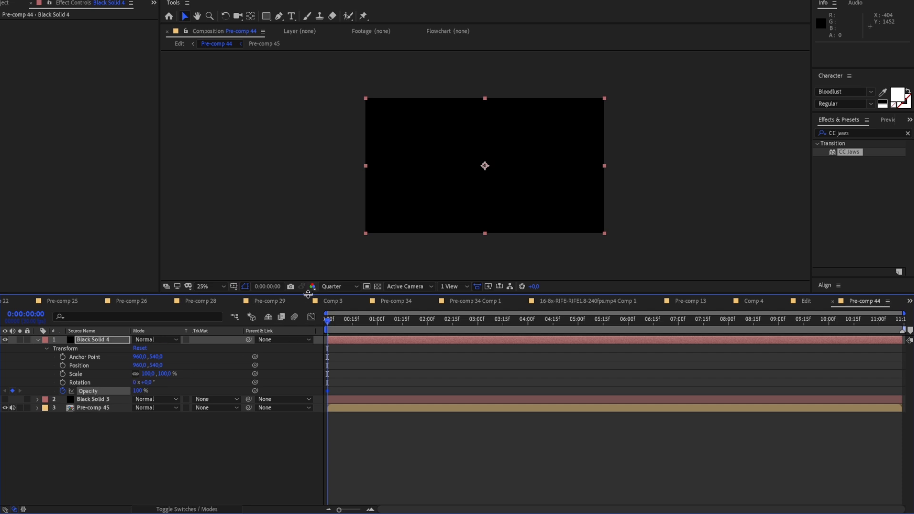
drag(336, 327, 364, 327)
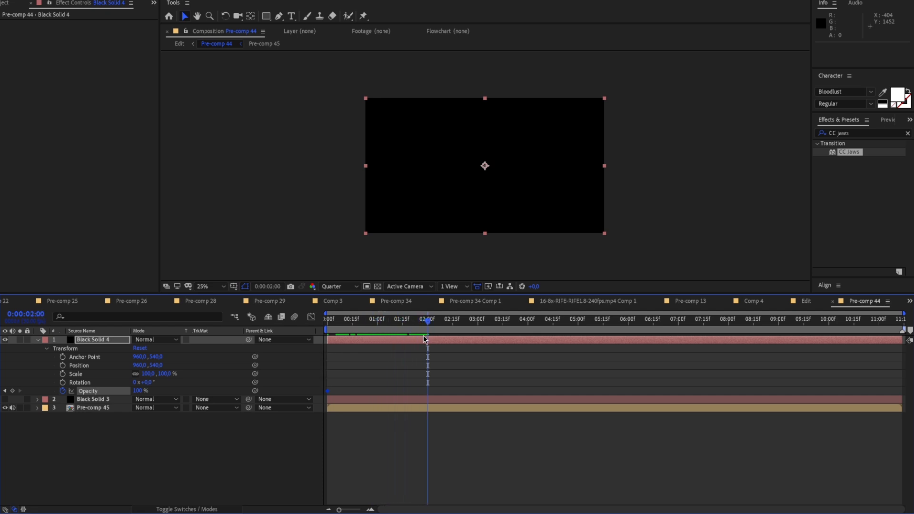
mouse_move(420, 320)
mouse_down()
mouse_move(363, 330)
mouse_move(430, 333)
mouse_move(431, 322)
mouse_up()
drag(142, 394, 89, 393)
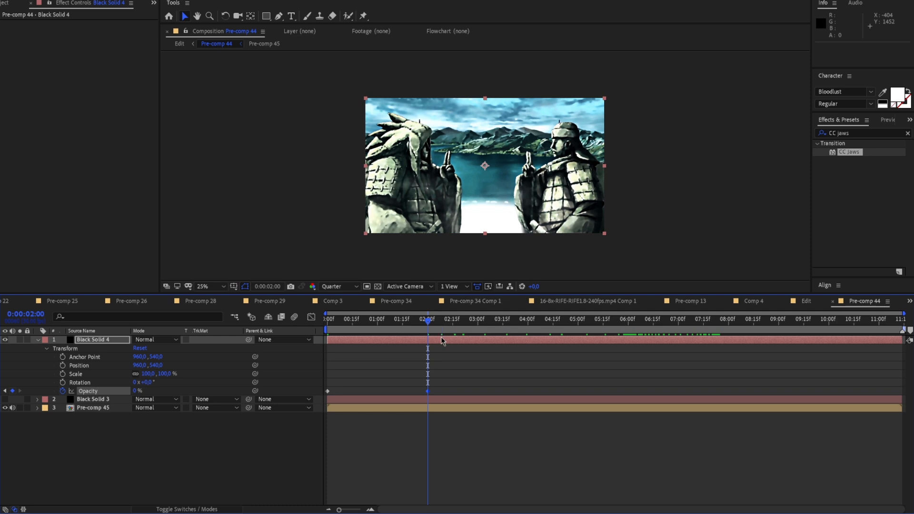
Trim away the part of the fading solid after 0:00:02:00 and play the fade-in from the first frame
key(ctrl+shift+d)
key(Delete)
drag(430, 326, 284, 336)
key(space)
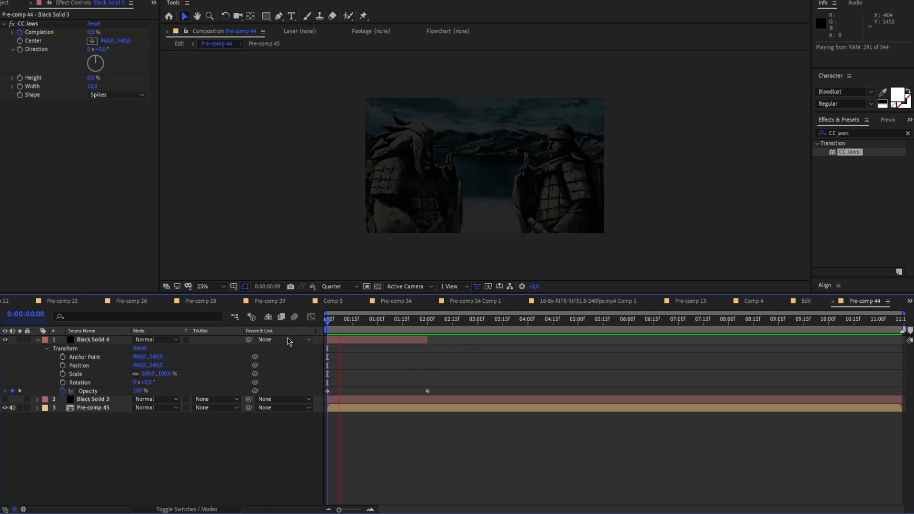
Fit the composition in the viewer, then extend the fading solid and its end Opacity keyframe to about 0:00:04:14
click(426, 327)
click(216, 286)
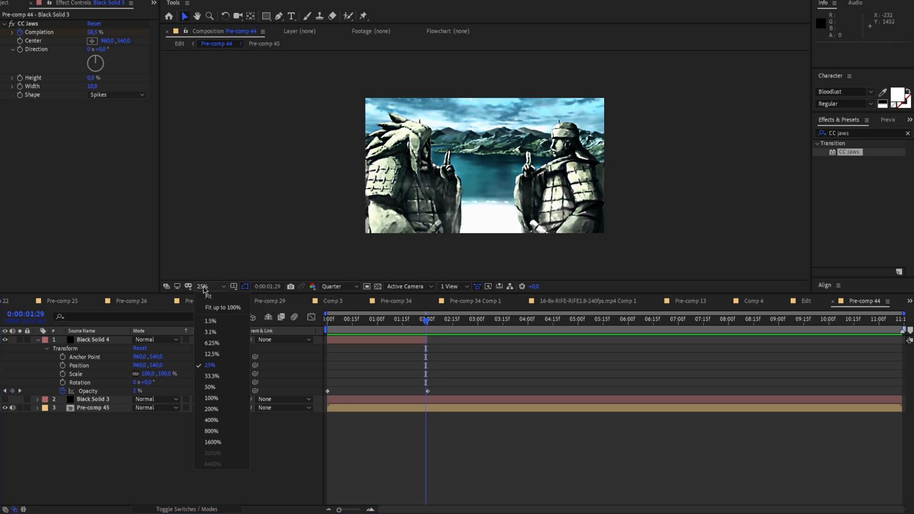
click(216, 297)
drag(433, 337, 550, 342)
drag(428, 390, 555, 391)
drag(445, 320, 548, 351)
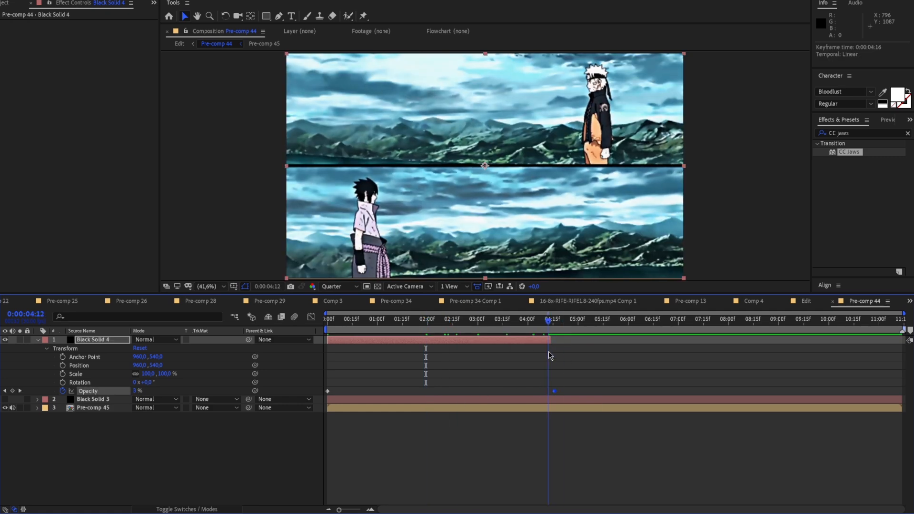
Play the longer fade-in from the first frame and check where it ends near 0:00:04:14
key(space)
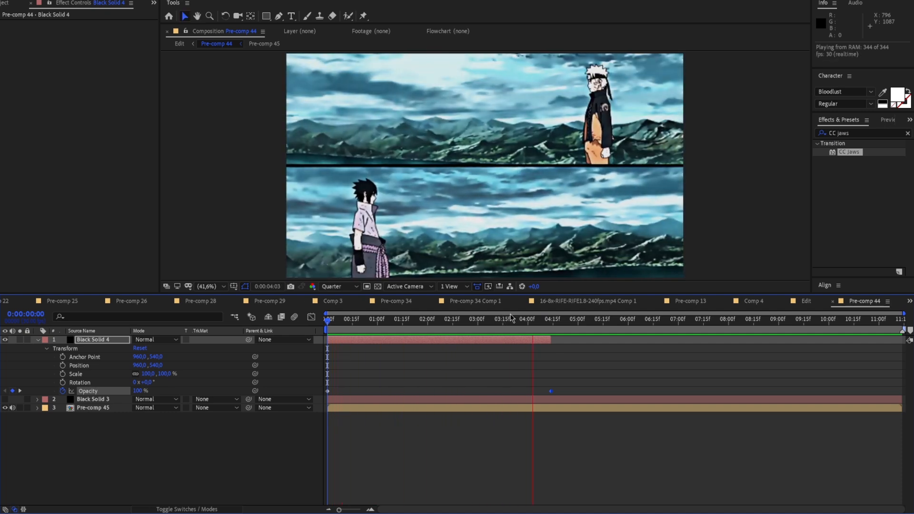
click(549, 318)
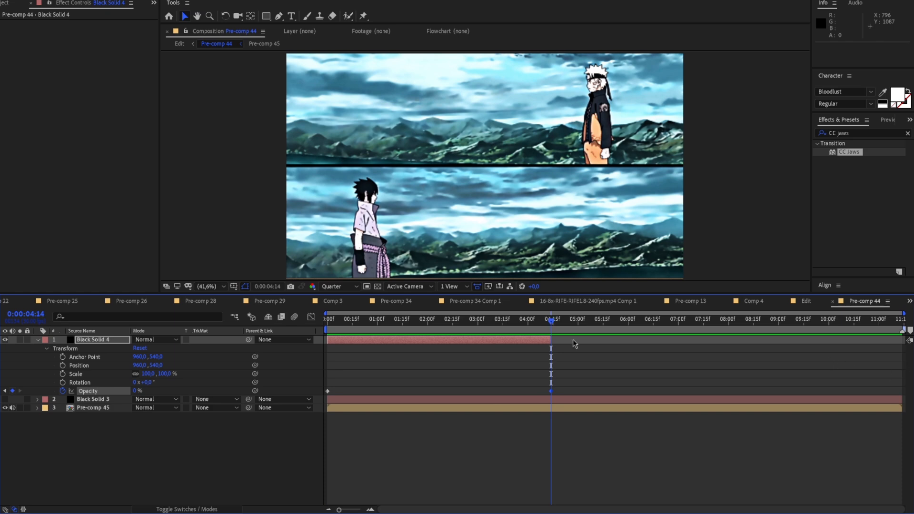
drag(533, 324, 329, 326)
key(space)
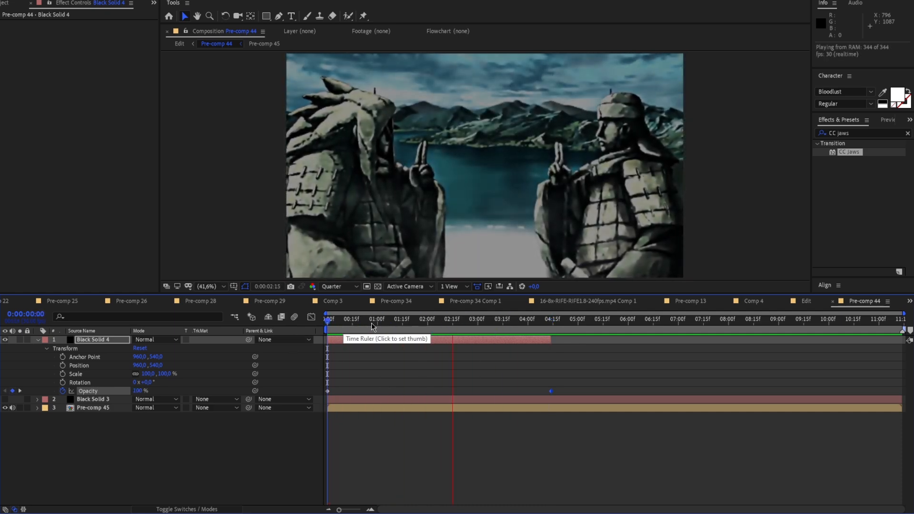
click(552, 325)
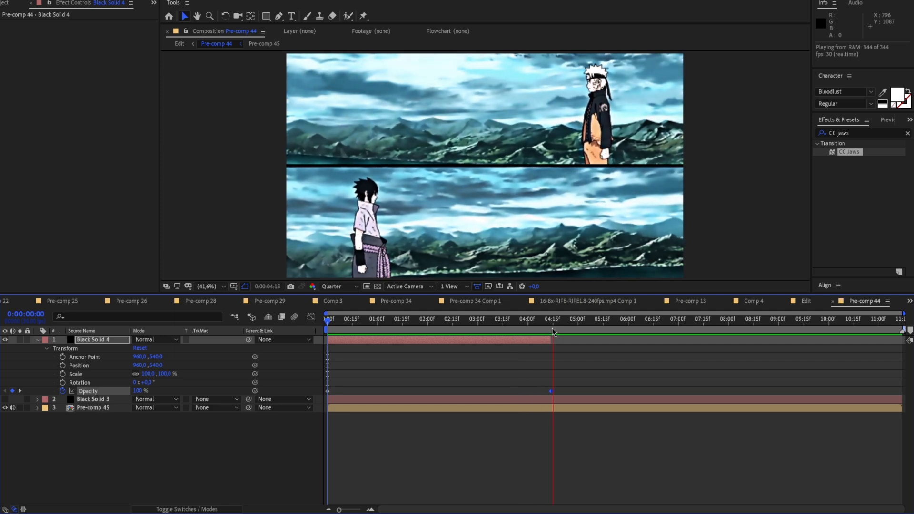
drag(553, 327, 354, 343)
Delete the fading Black Solid 4 and make Black Solid 3 with the CC Jaws bars visible again
click(526, 350)
click(524, 340)
click(385, 348)
click(381, 340)
key(Delete)
click(363, 341)
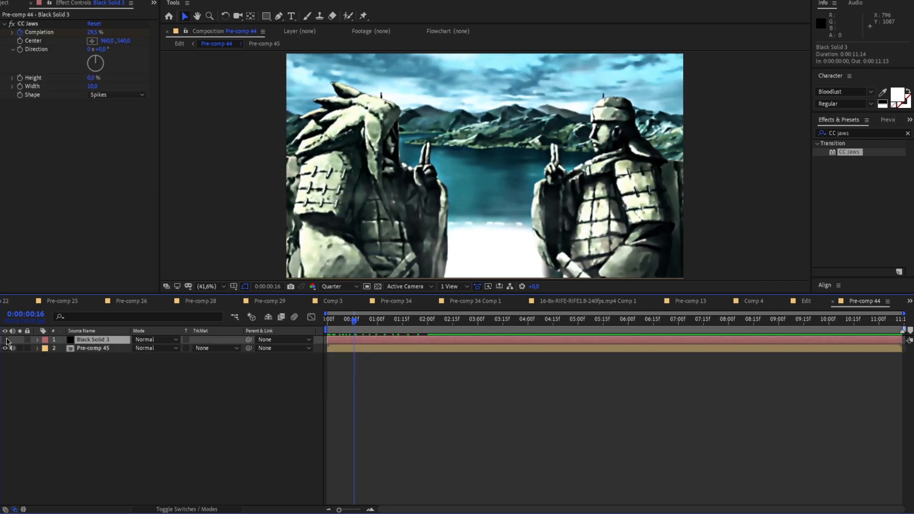
click(5, 339)
Add a new adjustment layer directly above Pre-comp 45, beneath the CC Jaws solid, with the playhead at the first frame
drag(389, 332, 484, 364)
click(468, 348)
drag(467, 323, 319, 339)
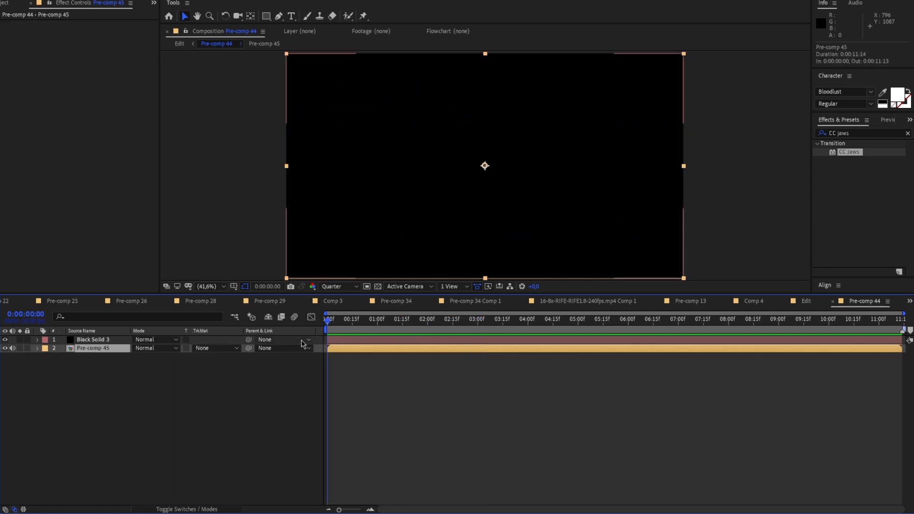
right_click(217, 251)
mouse_move(239, 258)
right_click(218, 220)
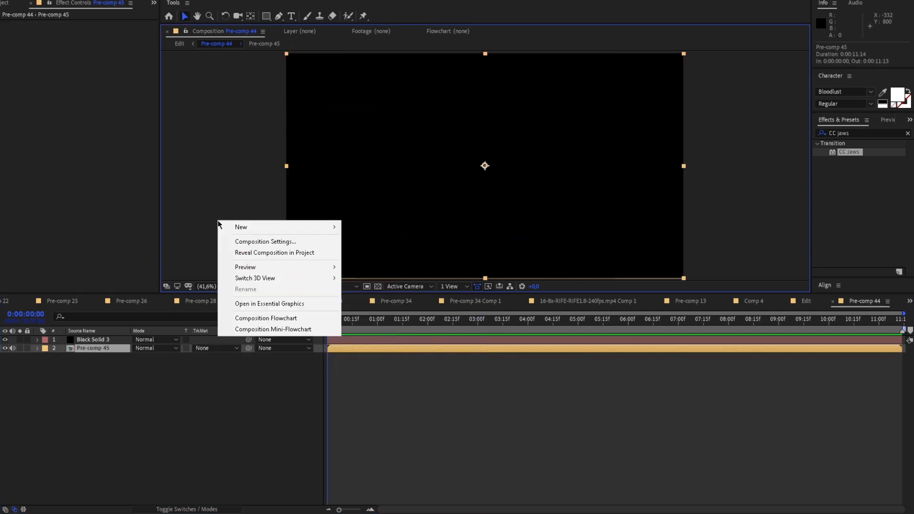
mouse_move(253, 228)
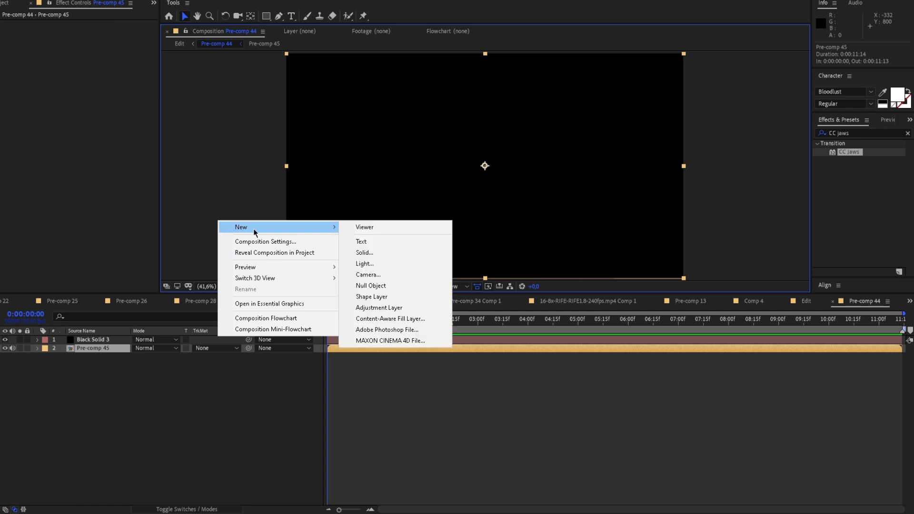
click(375, 308)
drag(332, 322, 357, 321)
click(398, 340)
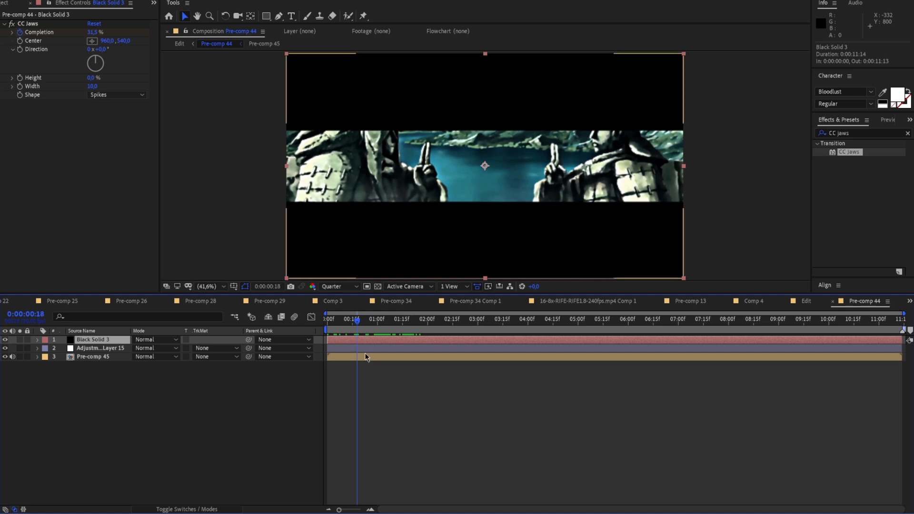
Search the effects for "Bcc lens b", apply BCC Lens Blur OBS to the adjustment layer and scrub to inspect the blur
key(Home)
click(347, 349)
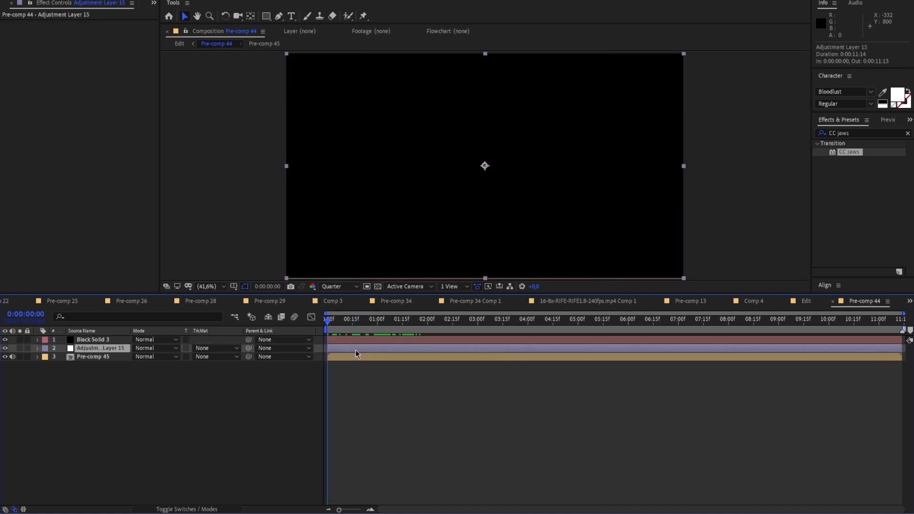
drag(868, 135, 735, 152)
key(BackSpace)
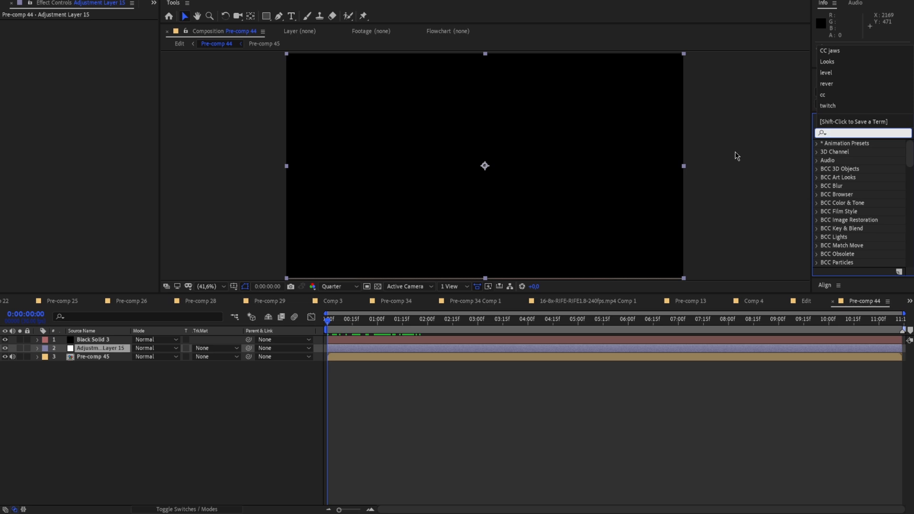
text(Bcc b)
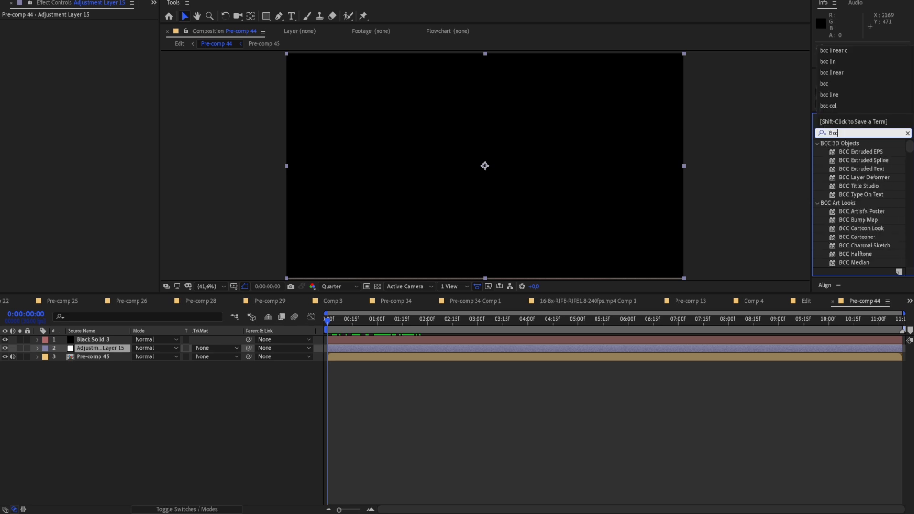
text(l)
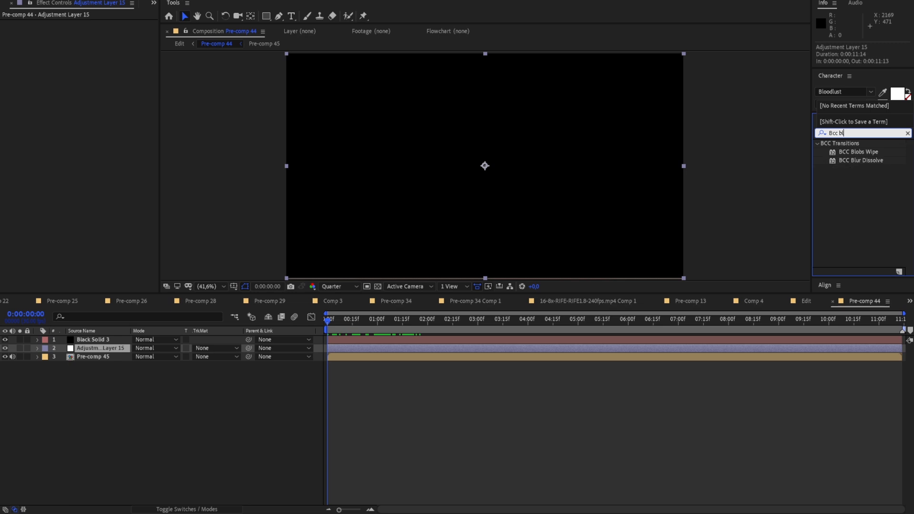
text(u)
key(BackSpace)
key(BackSpace)
key(BackSpace)
text(lens )
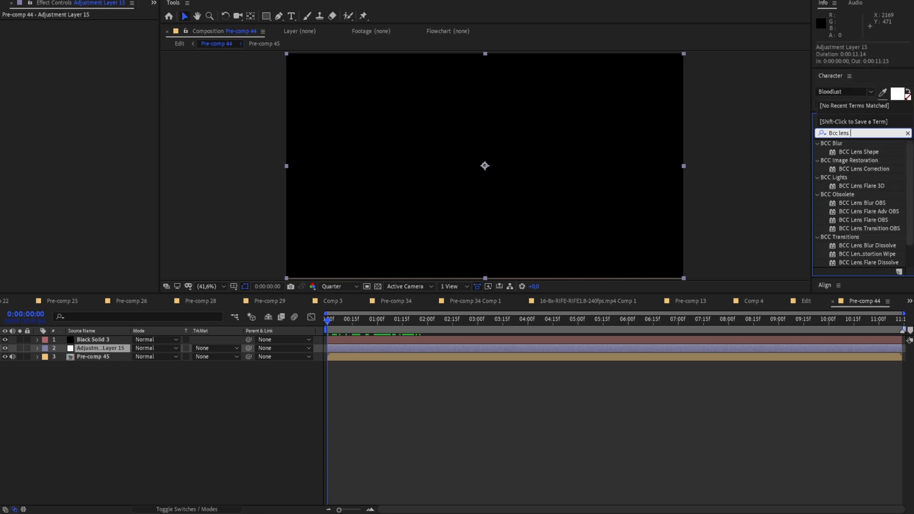
text(b)
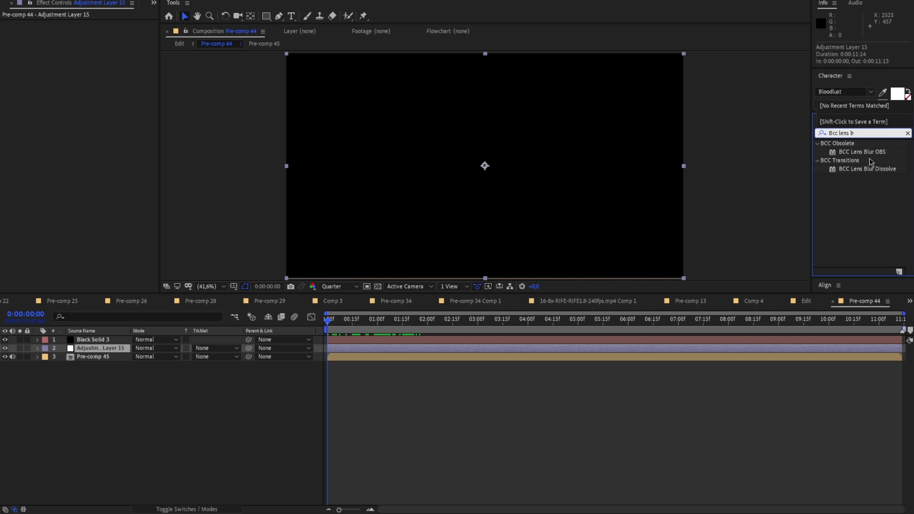
drag(862, 152, 544, 347)
drag(329, 321, 416, 328)
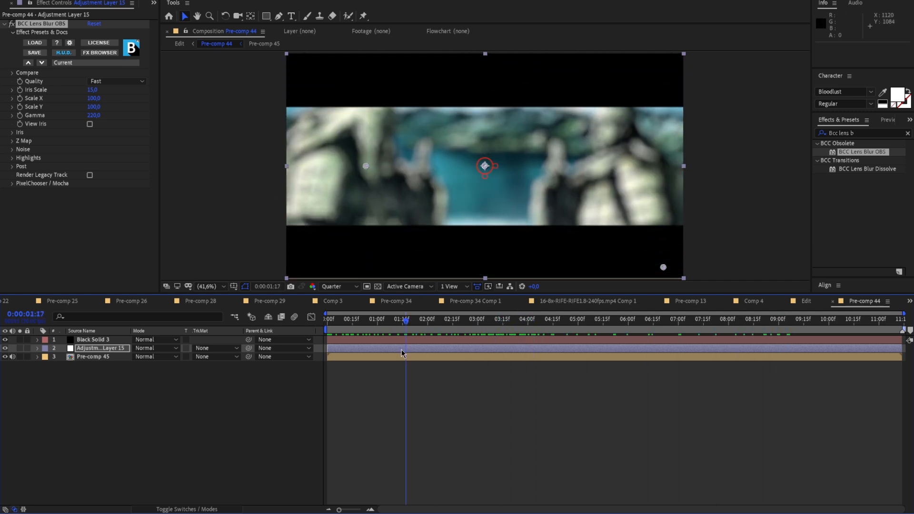
Keyframe the lens blur's Iris Scale from 10 at the first frame down to 0 at 0:00:03:00
key(Home)
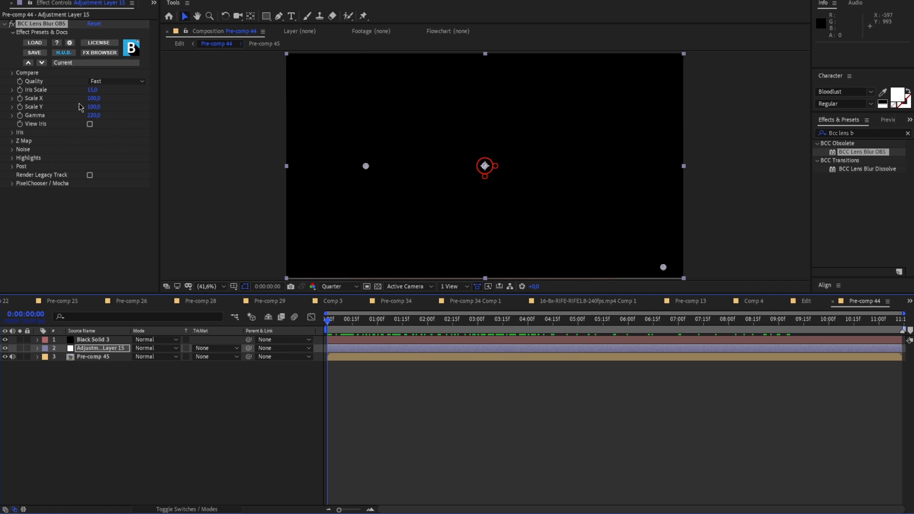
click(359, 373)
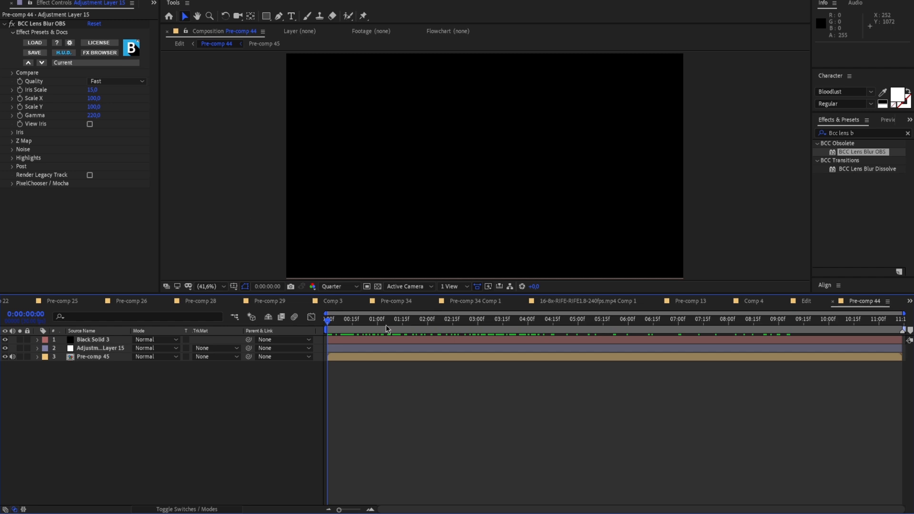
click(21, 94)
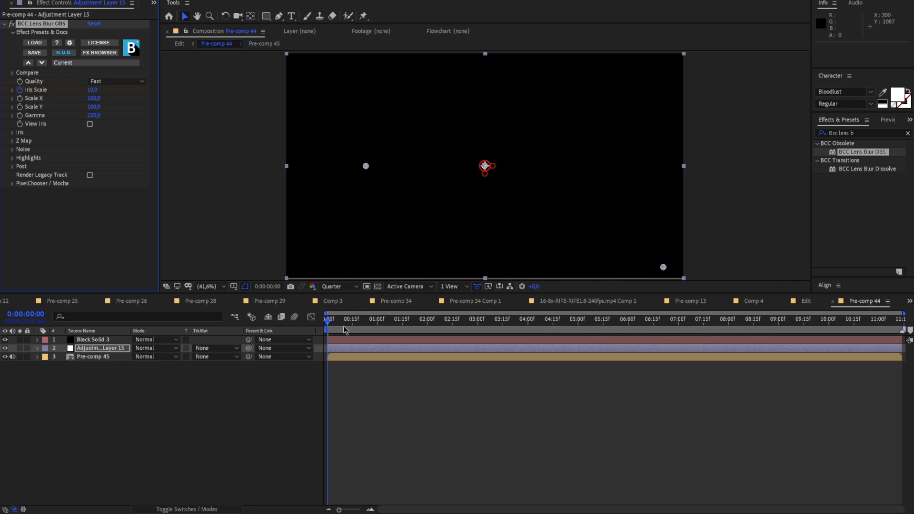
drag(332, 327, 479, 338)
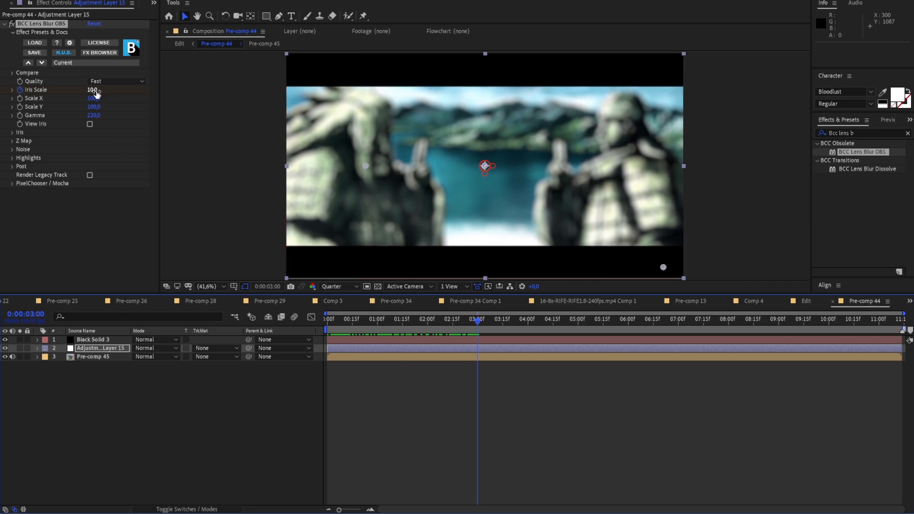
drag(97, 92, 44, 91)
Play the comp from the first frame to check the blurred reveal sharpening between the black bars
drag(478, 328, 298, 335)
key(space)
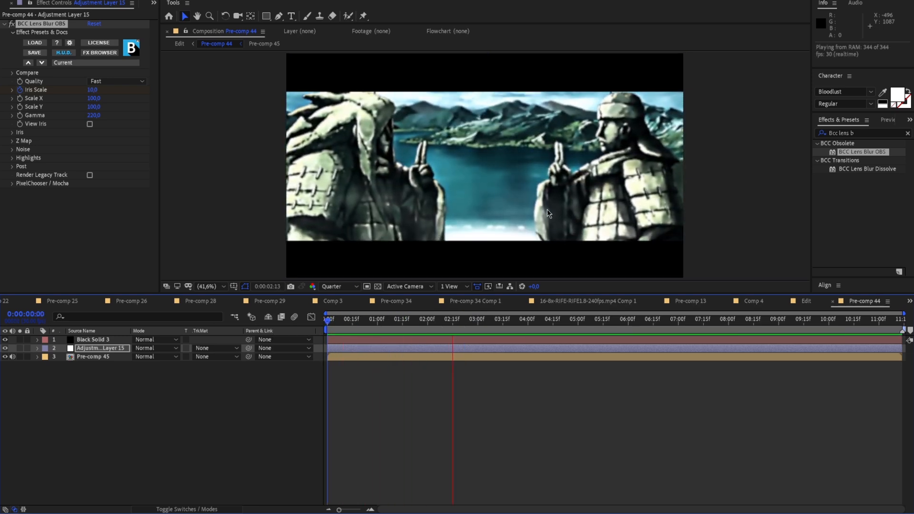
key(space)
key(Home)
key(space)
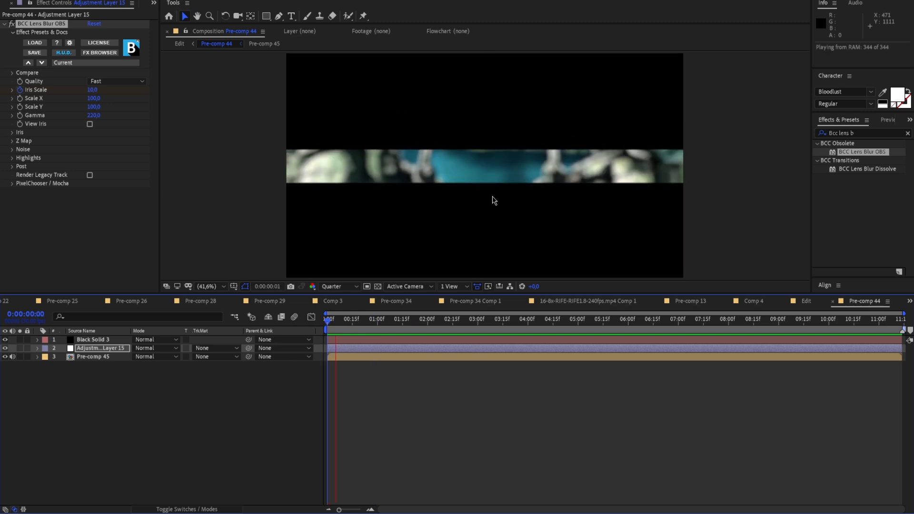
key(space)
Ease the Iris Scale keyframes on the opening adjustment layer and shape the value curve to fall steeply from 10, flattening toward 0
click(37, 347)
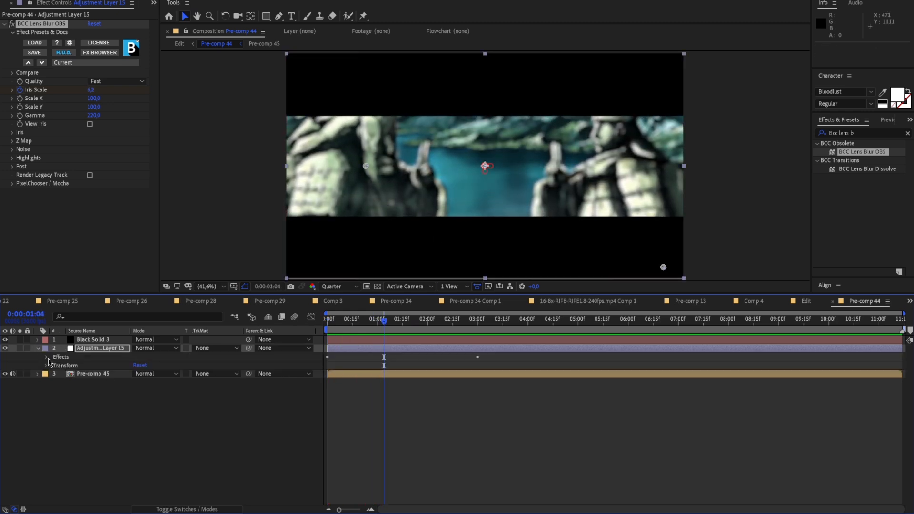
click(47, 357)
click(55, 367)
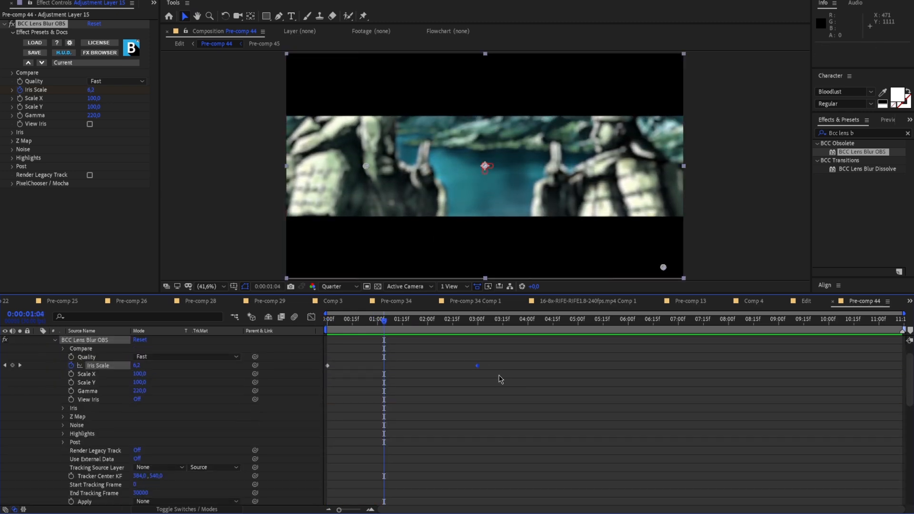
drag(491, 367, 426, 365)
drag(327, 368, 326, 365)
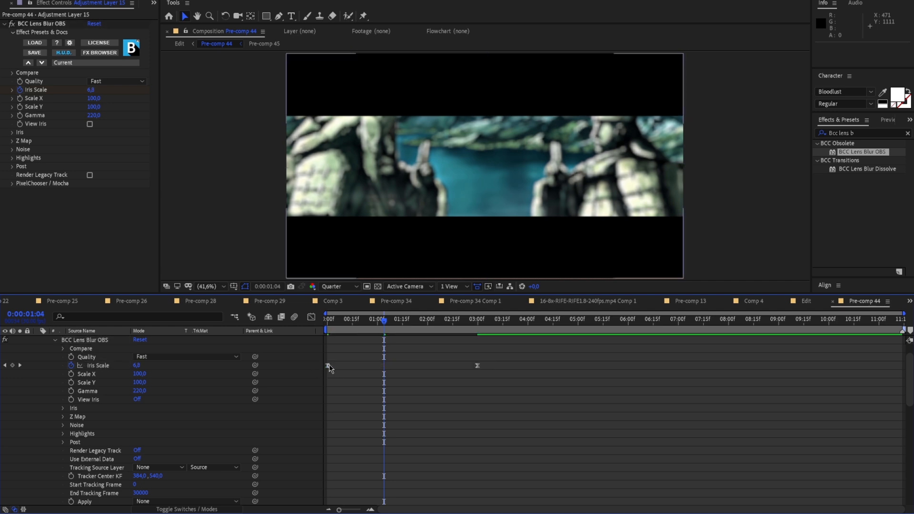
click(312, 317)
drag(378, 347, 326, 347)
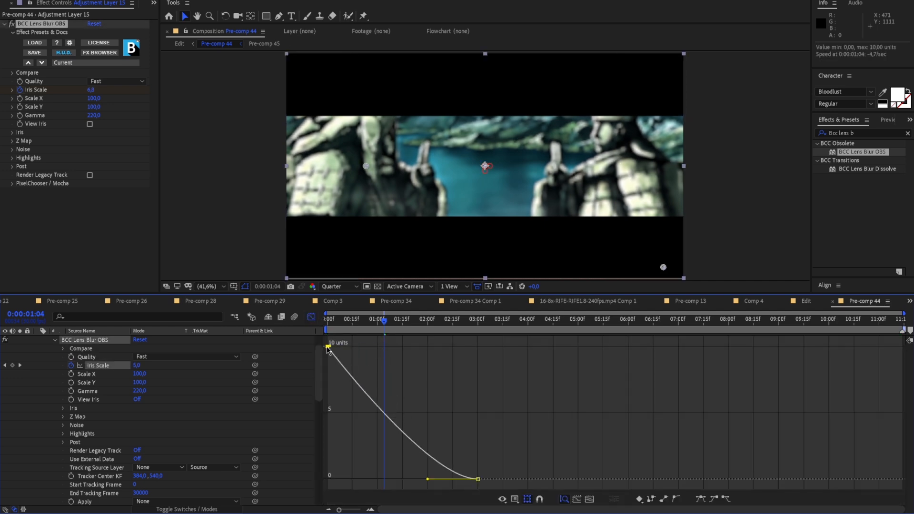
drag(427, 479, 331, 480)
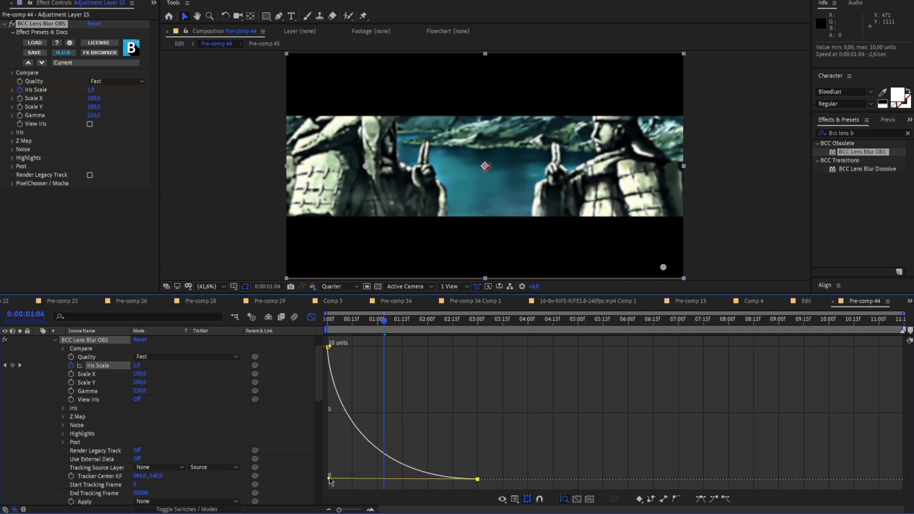
Play and scrub the opening reveal to check the eased blur, and return the timeline to the collapsed layer view
key(space)
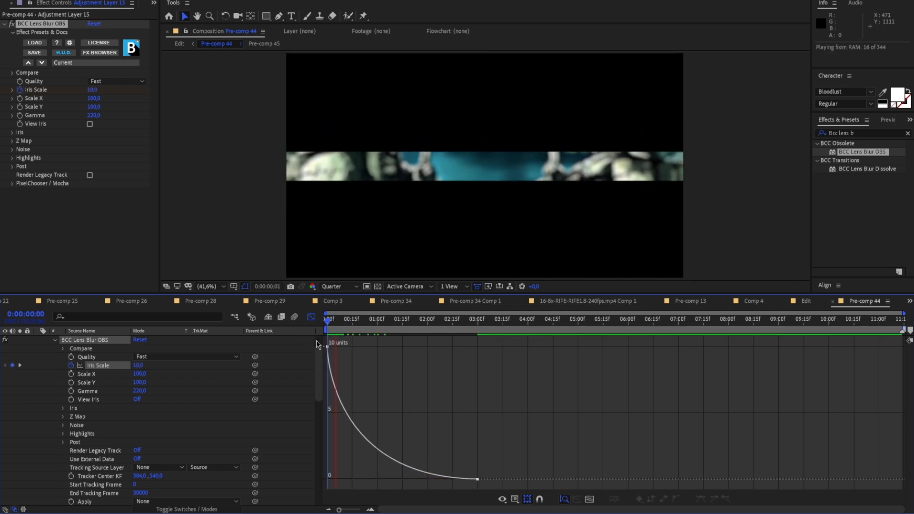
drag(445, 319, 385, 338)
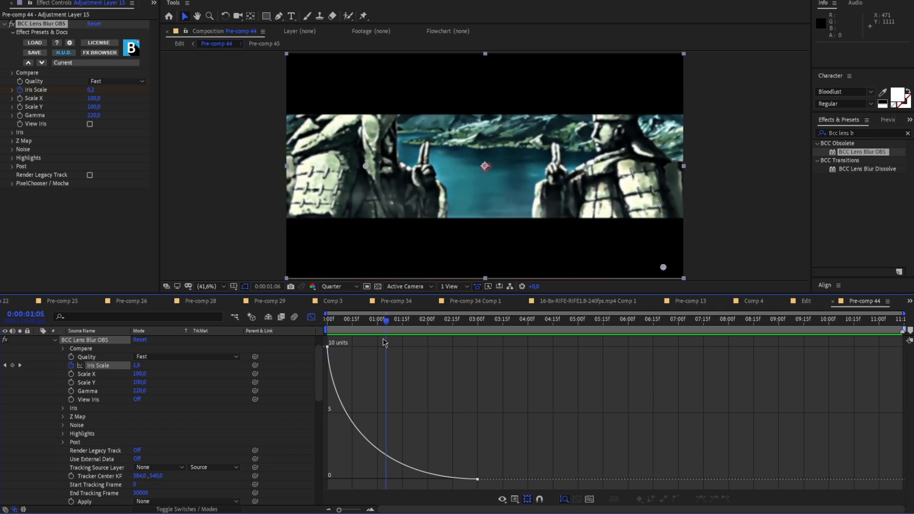
key(space)
key(space)
scroll(92, 351, up, 1)
click(38, 348)
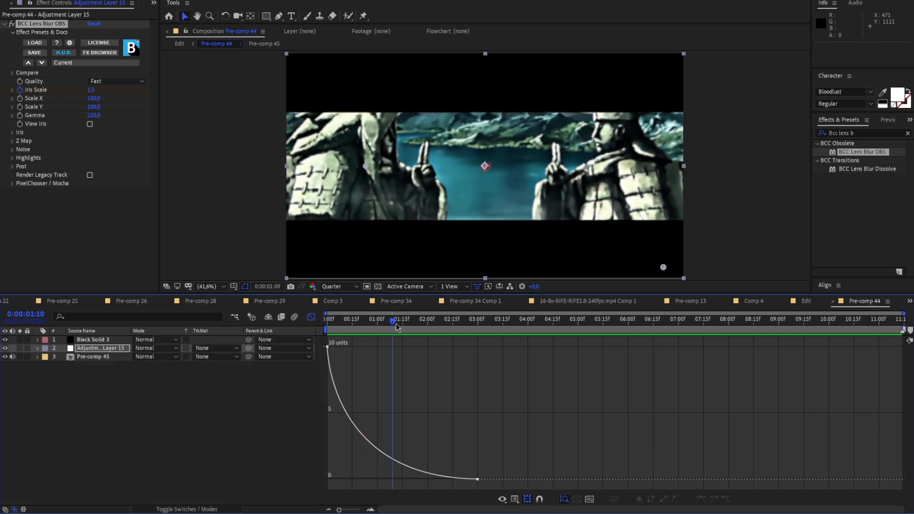
click(312, 317)
key(space)
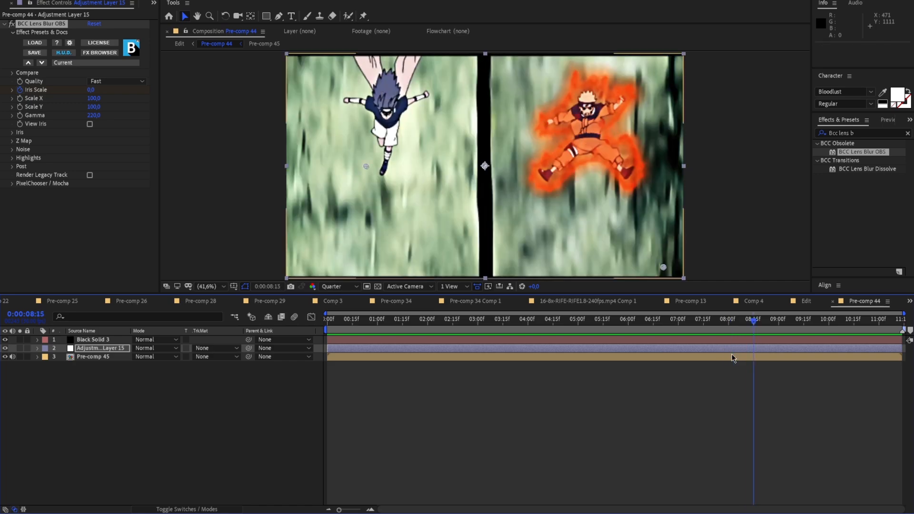
In Pre-comp 45, keyframe the second Naruto vs Sasuke clip's Opacity from 0% at 0:00:07:15 to 100% at 0:00:08:12
double_click(733, 358)
drag(753, 321, 707, 345)
click(709, 358)
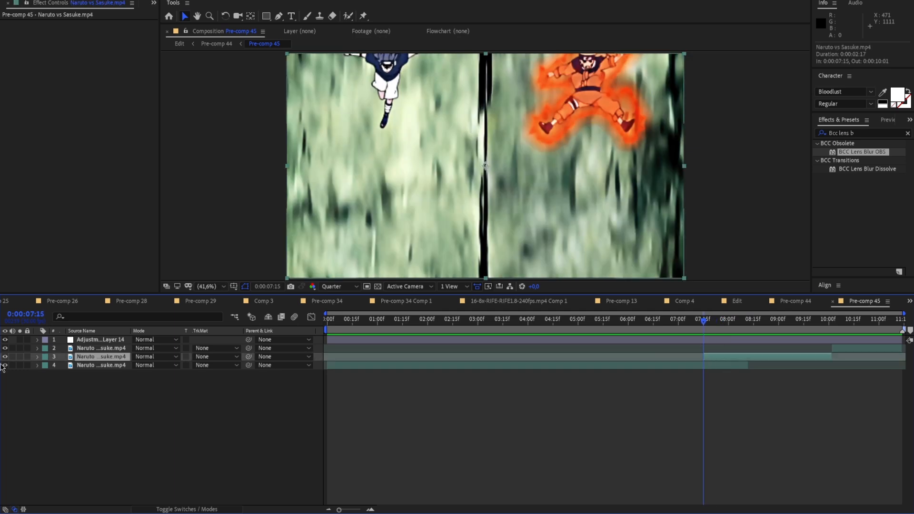
click(37, 358)
click(47, 365)
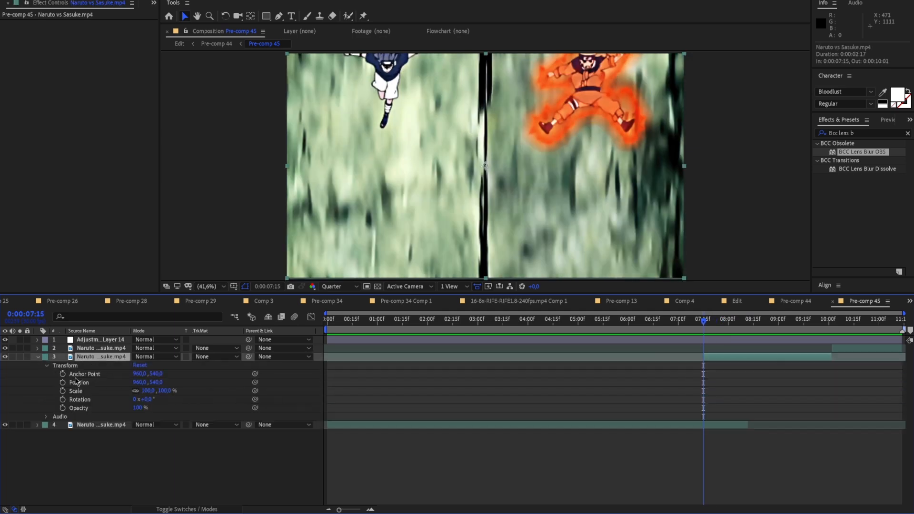
drag(140, 408, 41, 408)
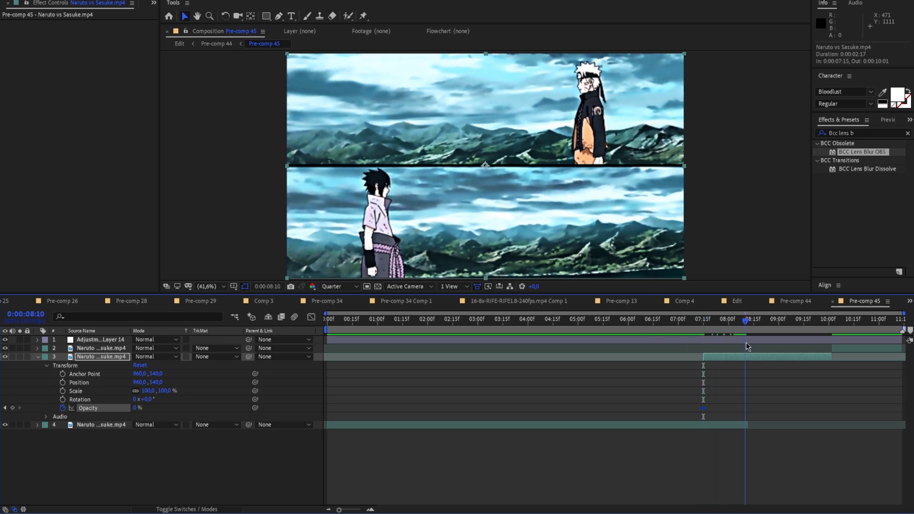
drag(746, 344, 748, 342)
drag(134, 408, 497, 371)
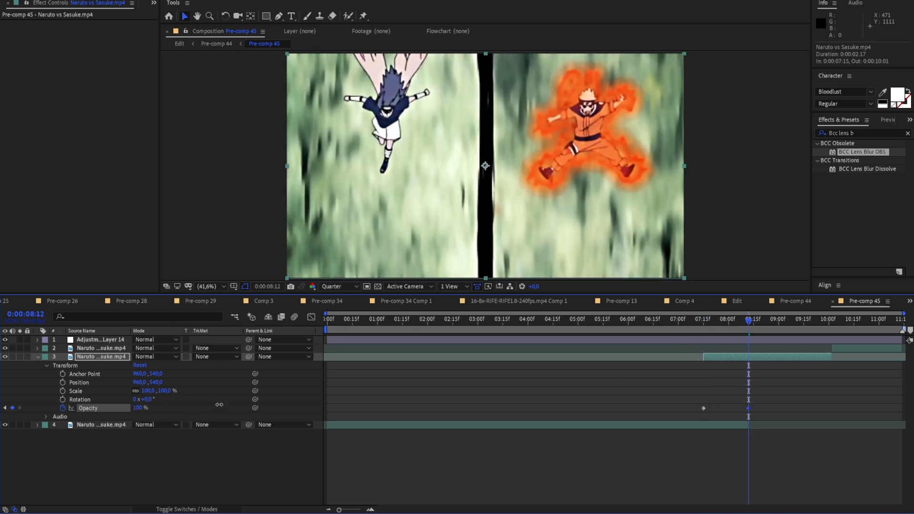
Play the crossfade between the first two clips from about 0:00:06:27 and collapse the clip's properties
drag(749, 328, 672, 330)
key(space)
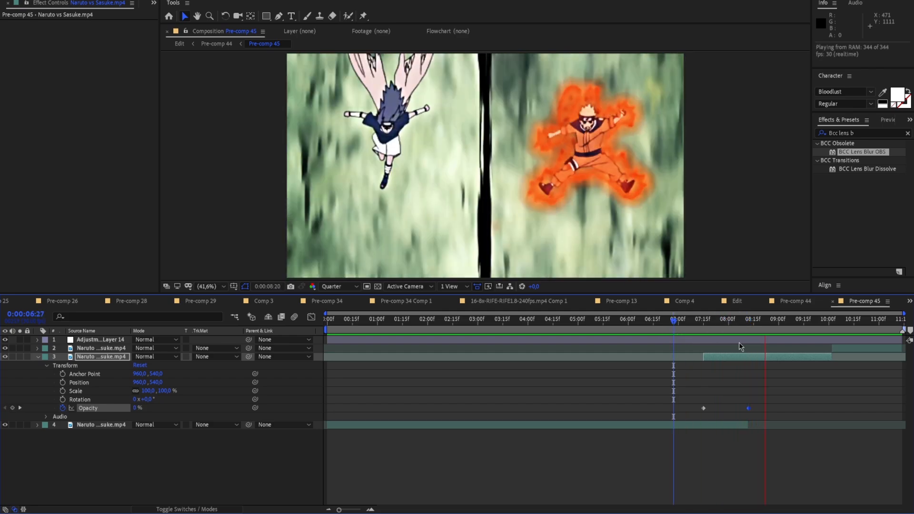
click(723, 333)
mouse_move(724, 335)
mouse_down()
mouse_move(696, 338)
mouse_move(768, 340)
mouse_move(706, 325)
mouse_move(761, 327)
mouse_move(668, 330)
mouse_move(780, 338)
mouse_move(707, 337)
mouse_move(720, 323)
mouse_up()
click(42, 358)
Add a new adjustment layer above the clips and trim it to the crossfade, from 0:00:06:24 to 0:00:09:00
click(706, 339)
right_click(727, 248)
mouse_move(749, 254)
click(635, 335)
key(ctrl+shift+d)
click(659, 348)
key(Delete)
click(780, 339)
key(ctrl+shift+d)
key(Delete)
click(708, 338)
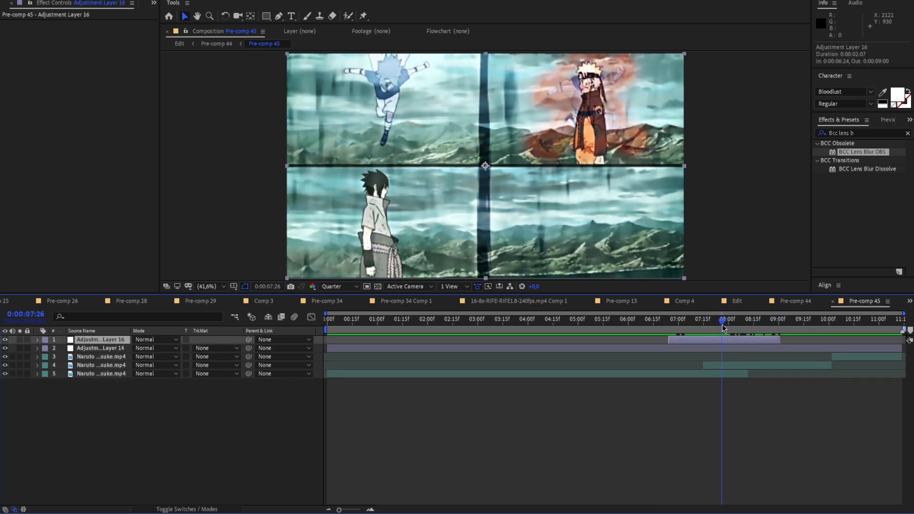
Apply BCC Lens Blur OBS to the crossfade adjustment layer and keyframe Iris Scale 0 at 0:00:06:24, 15 at 0:00:07:25 and 0 at 0:00:09:01
drag(855, 156, 729, 338)
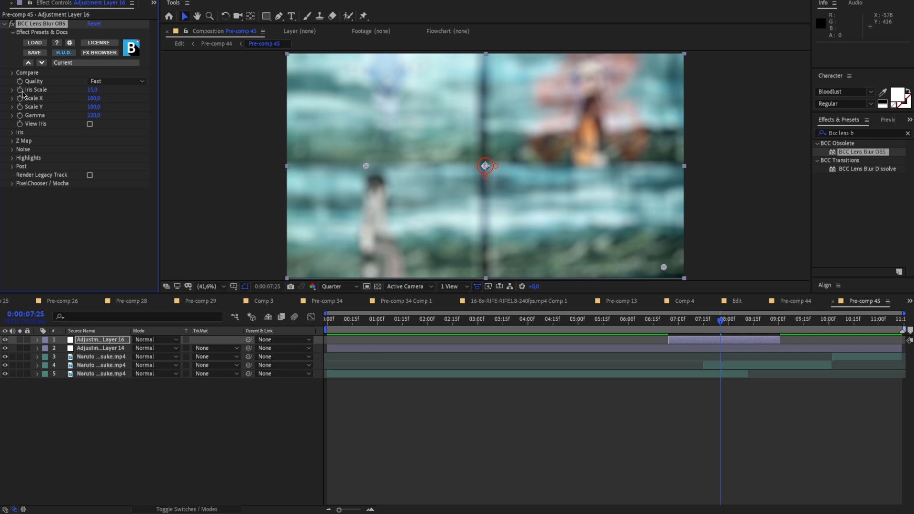
drag(724, 323, 671, 332)
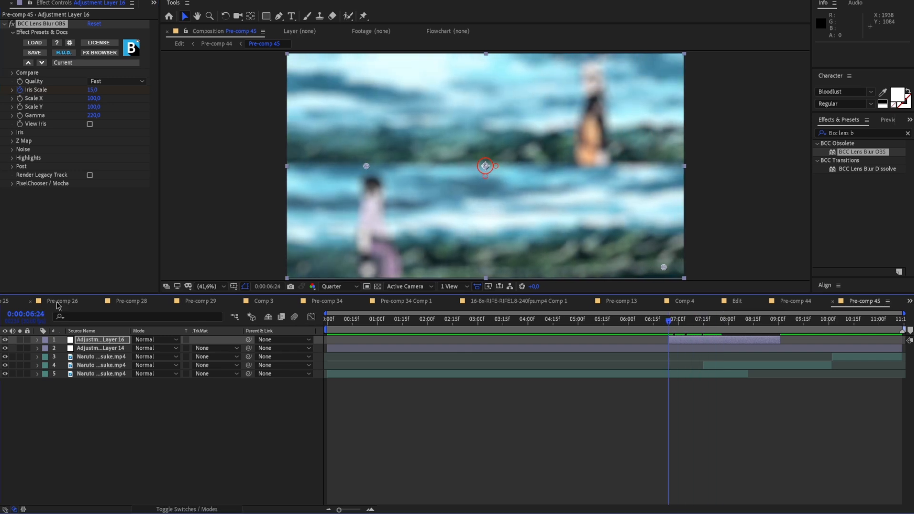
drag(94, 91, 89, 92)
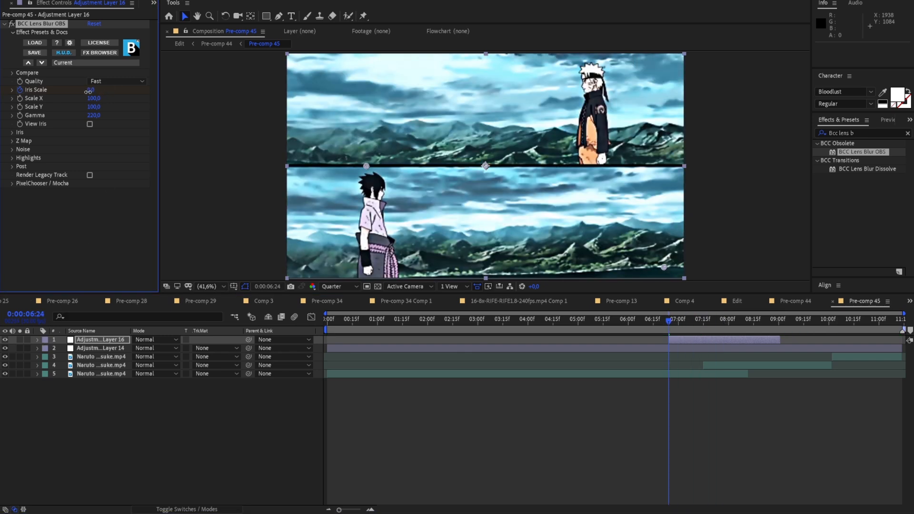
drag(681, 324, 780, 343)
drag(93, 90, 60, 92)
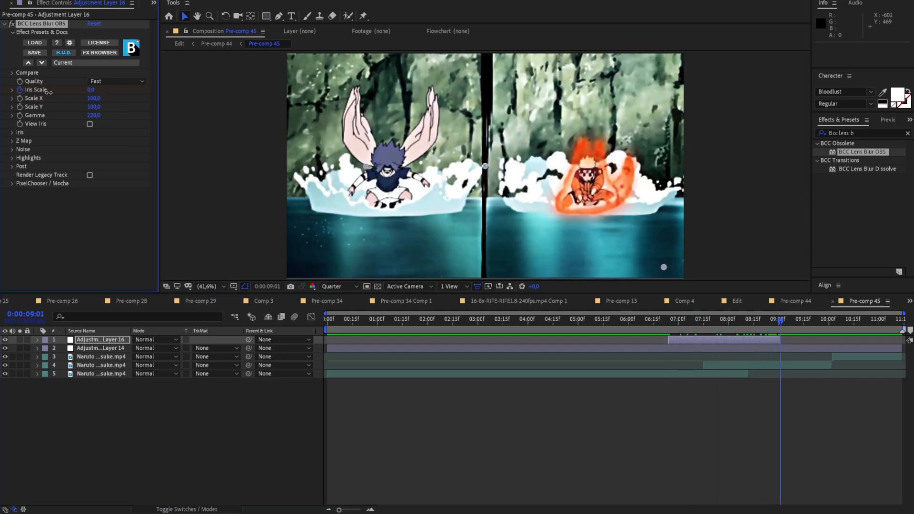
Reveal the crossfade layer's Iris Scale keyframes and scrub through the blurred transition to inspect their timing
click(37, 340)
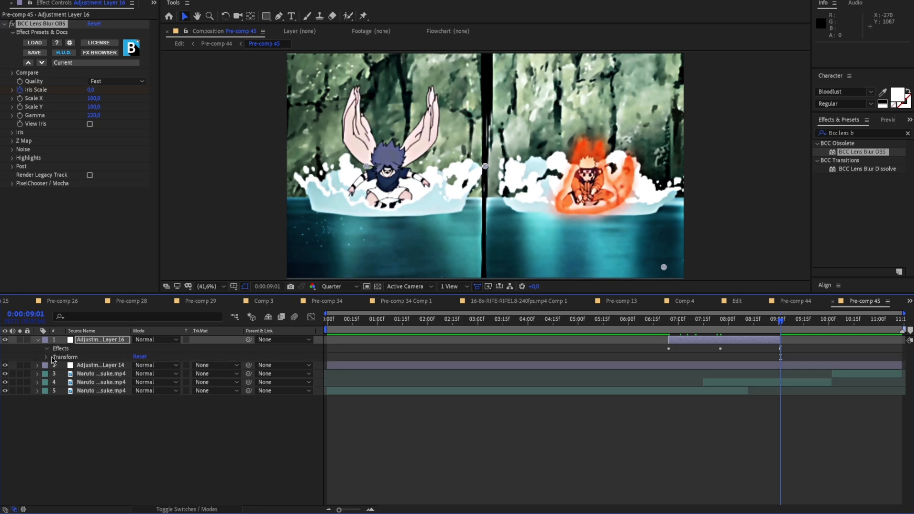
click(46, 349)
click(54, 357)
drag(781, 330, 701, 336)
scroll(700, 367, up, 1)
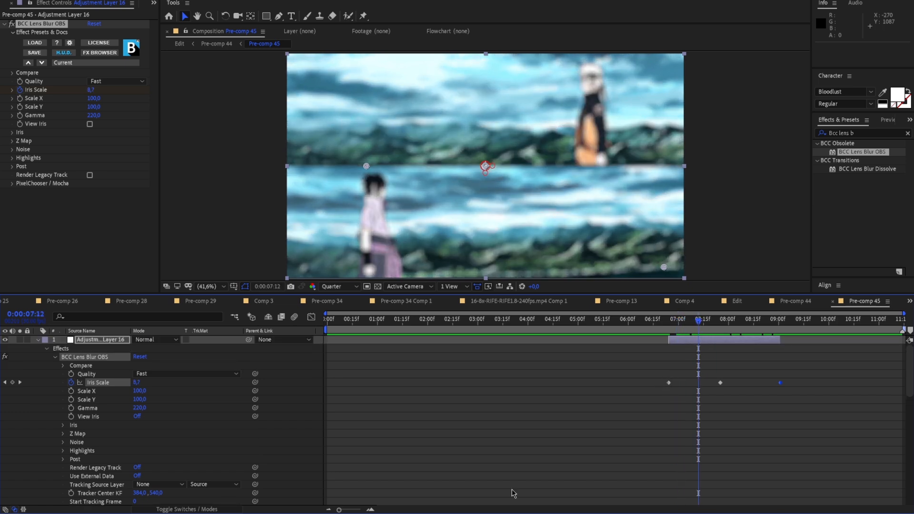
drag(352, 510, 357, 510)
scroll(518, 422, down, 8)
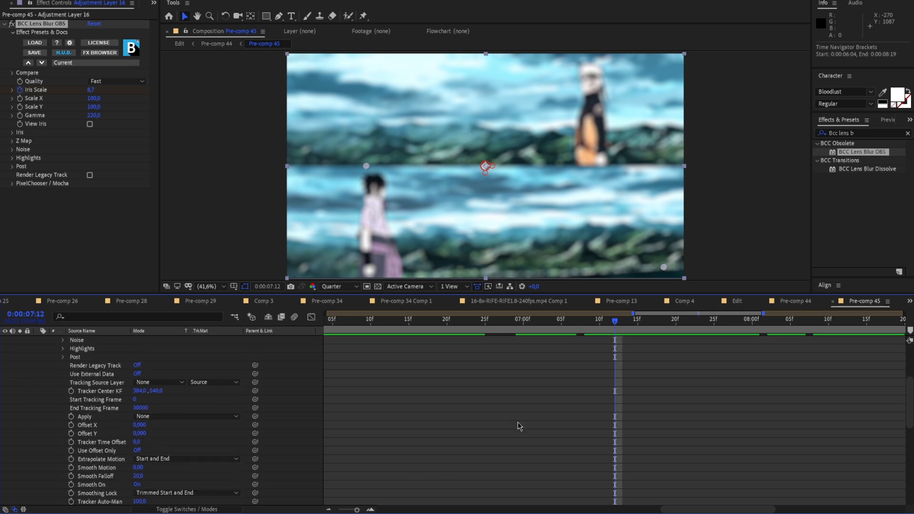
scroll(516, 428, down, 2)
scroll(516, 450, up, 8)
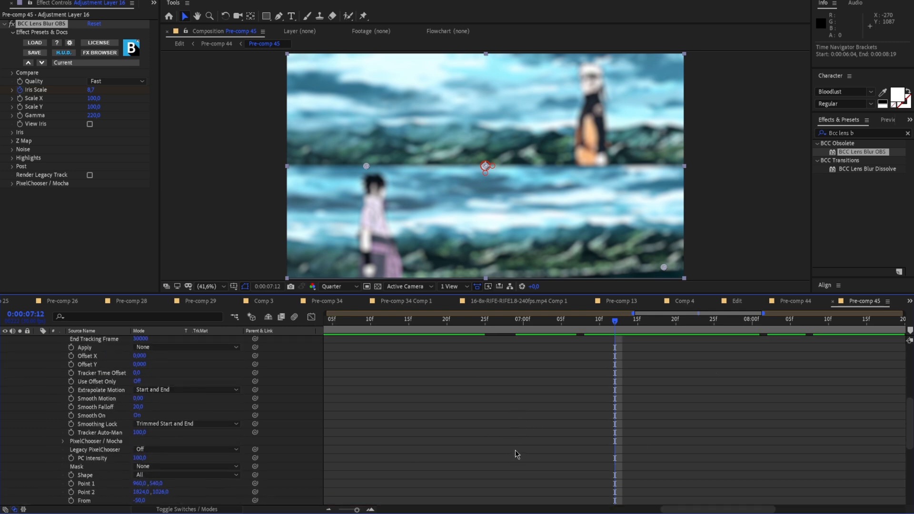
scroll(522, 466, up, 3)
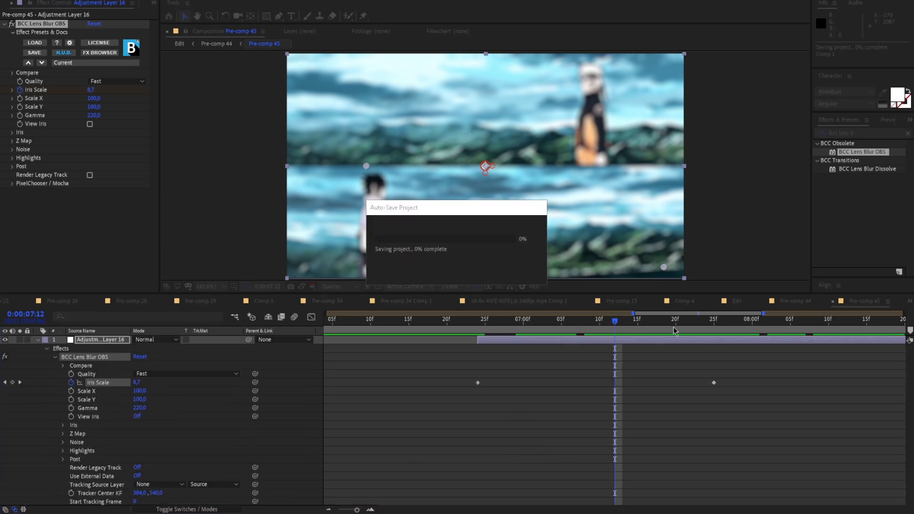
drag(614, 321, 866, 321)
drag(357, 507, 356, 508)
drag(615, 320, 505, 355)
scroll(495, 452, down, 12)
scroll(494, 458, down, 3)
scroll(513, 417, up, 15)
drag(513, 319, 475, 356)
Try another preview resolution while scrubbing the blurred transition, and restore it to Quarter
click(339, 286)
click(333, 315)
drag(473, 324, 784, 383)
click(339, 286)
click(333, 324)
Ease the three Iris Scale keyframes, shape their value curve into a steep central peak with gentle ends, and play the transition
key(F9)
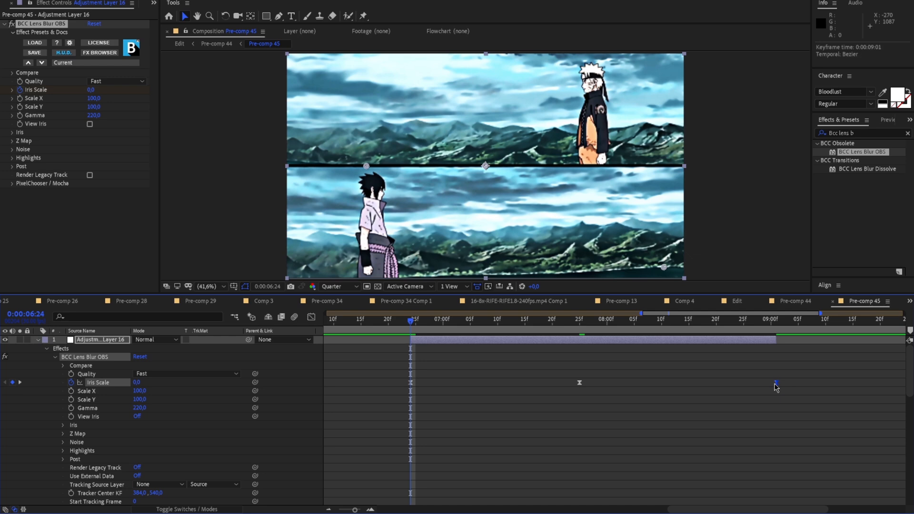
click(311, 317)
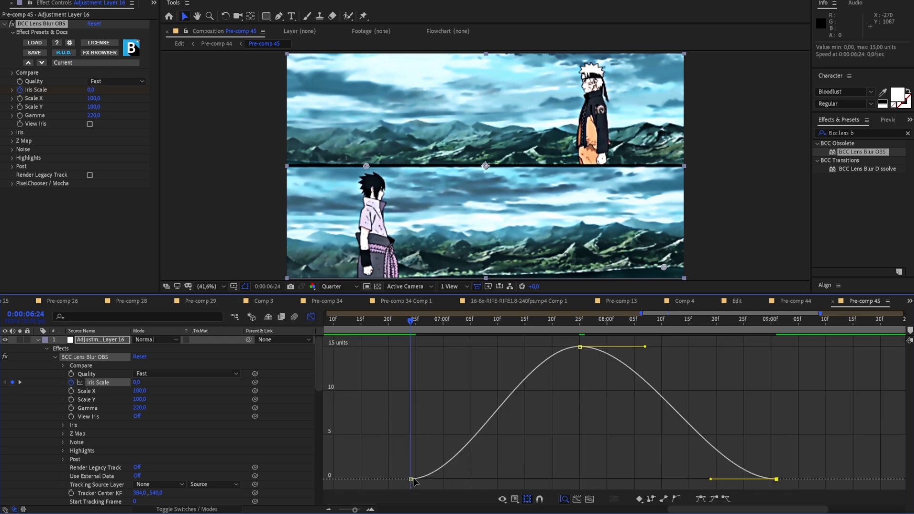
drag(469, 482, 539, 483)
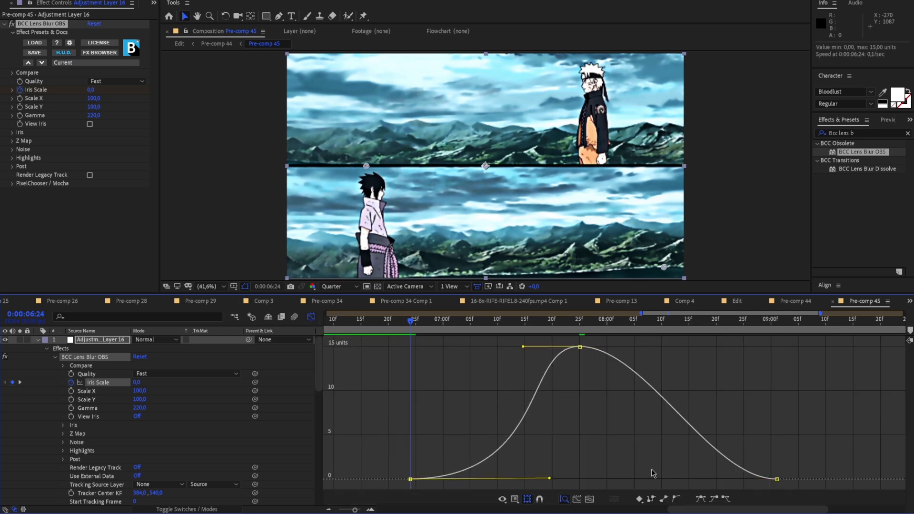
drag(710, 480, 611, 483)
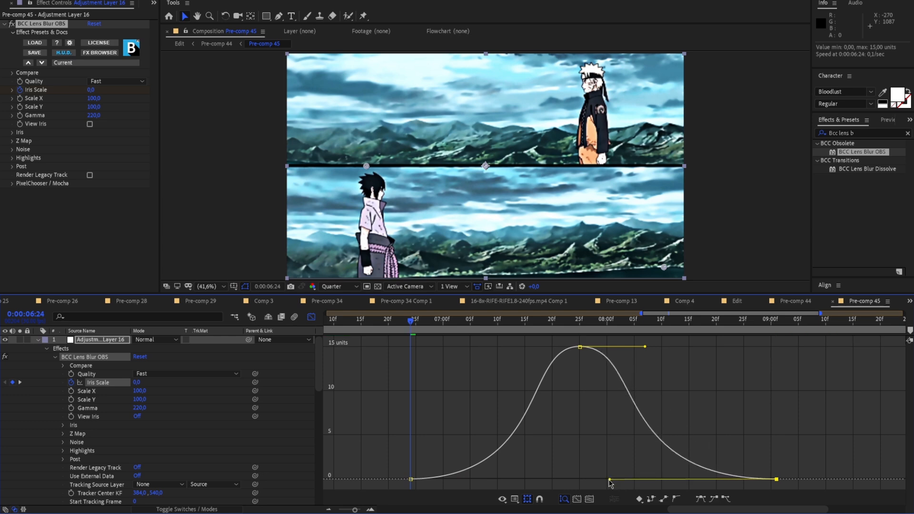
drag(404, 332, 381, 361)
key(space)
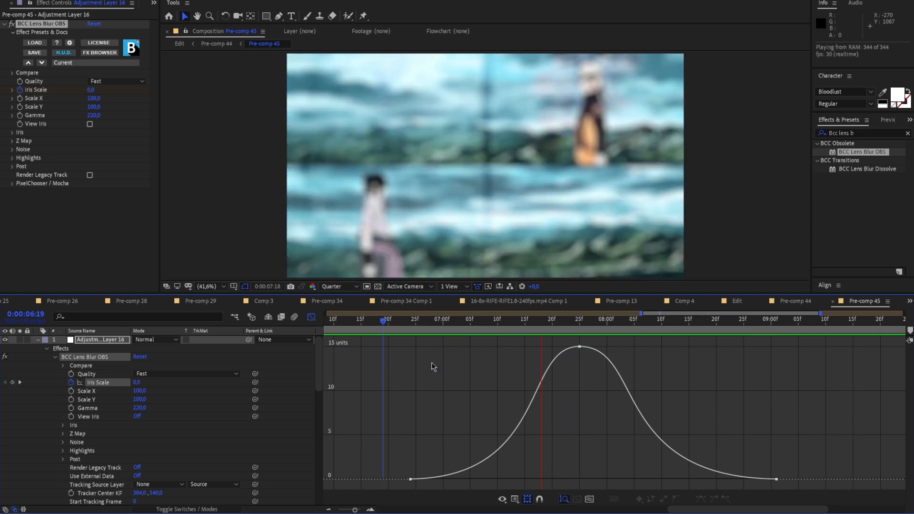
Set the peak Iris Scale keyframe at 0:00:07:25 to 10 and play the crossfade from 0:00:06:24
drag(694, 326, 579, 340)
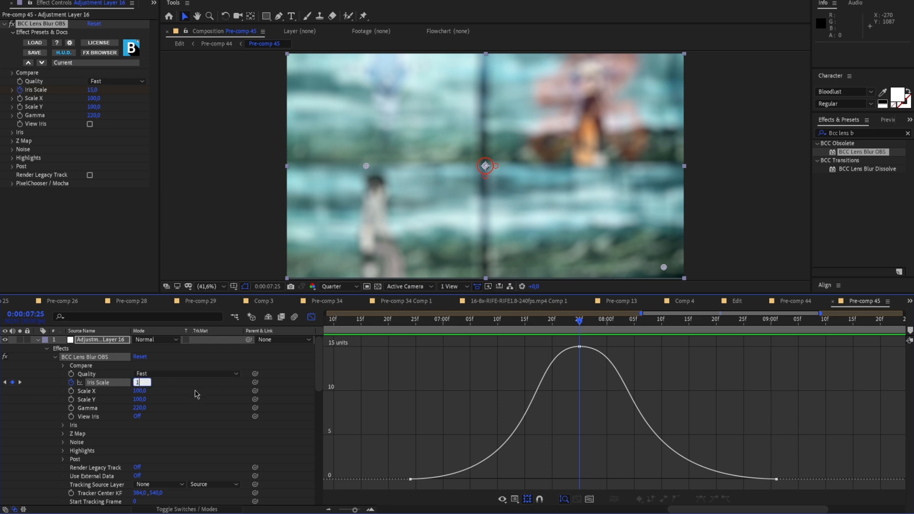
key(Return)
drag(589, 337, 407, 343)
key(space)
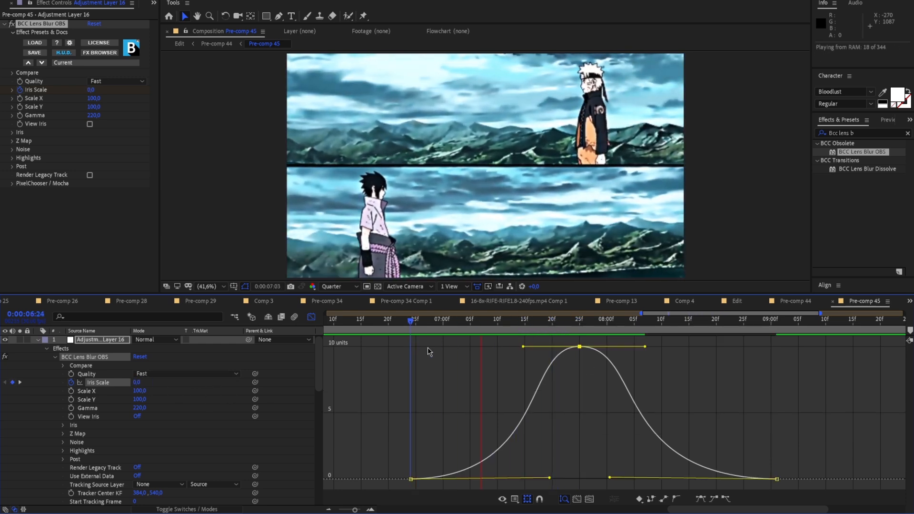
drag(721, 330, 690, 336)
Return the timeline to collapsed layers and replay the crossfade in a wider time range to check the blur
drag(359, 511, 351, 511)
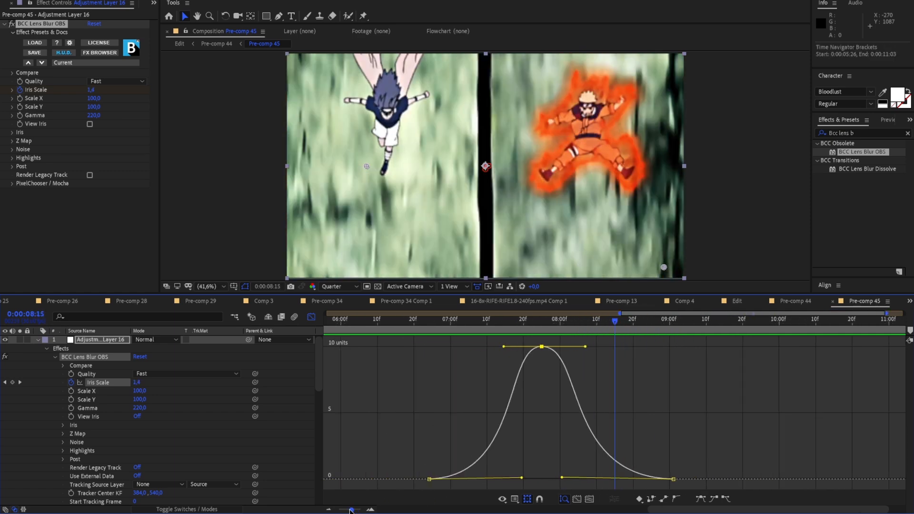
click(37, 340)
click(312, 317)
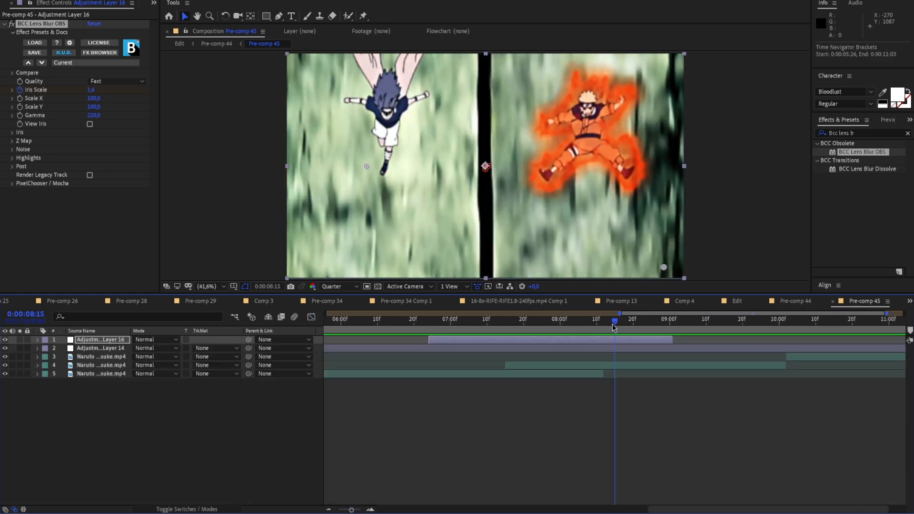
drag(612, 324, 410, 332)
key(space)
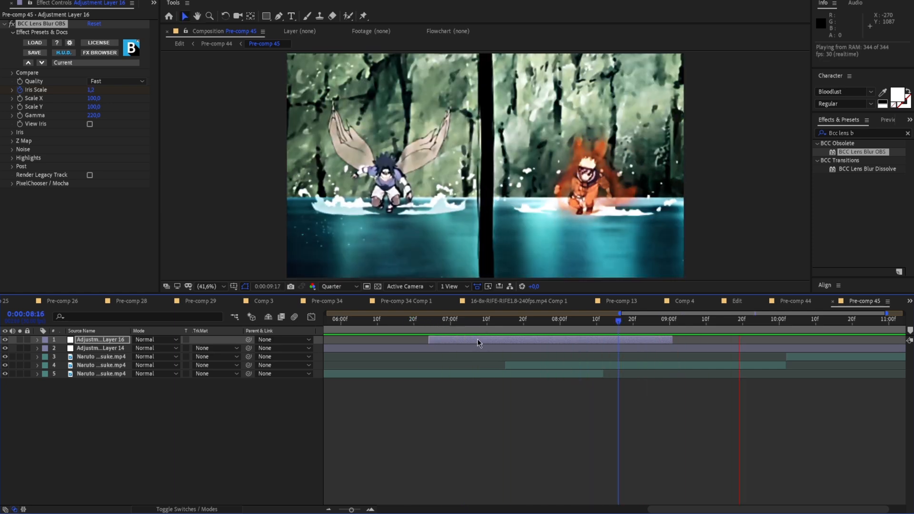
key(space)
drag(812, 325, 644, 339)
drag(351, 509, 342, 509)
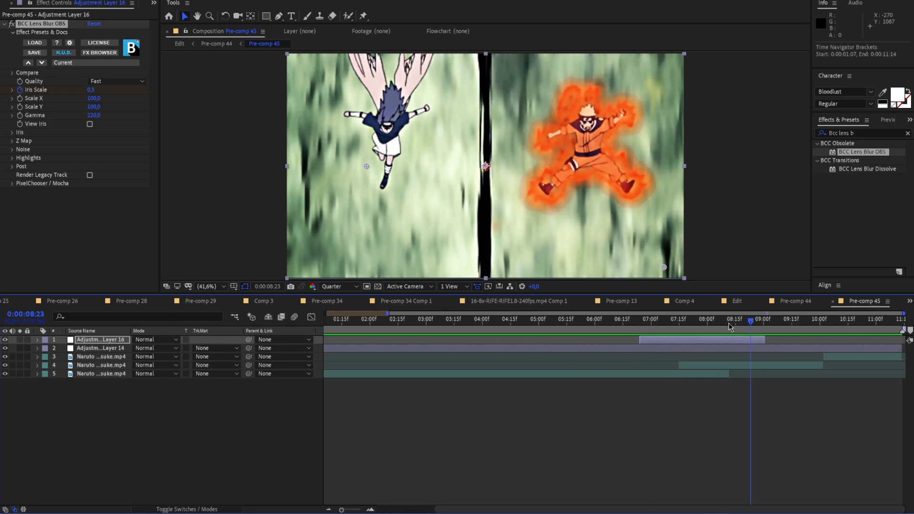
Scrub the blurred crossfade in Pre-comp 45 and Pre-comp 44, and play the Edit composition from its start
drag(724, 324, 584, 305)
click(212, 43)
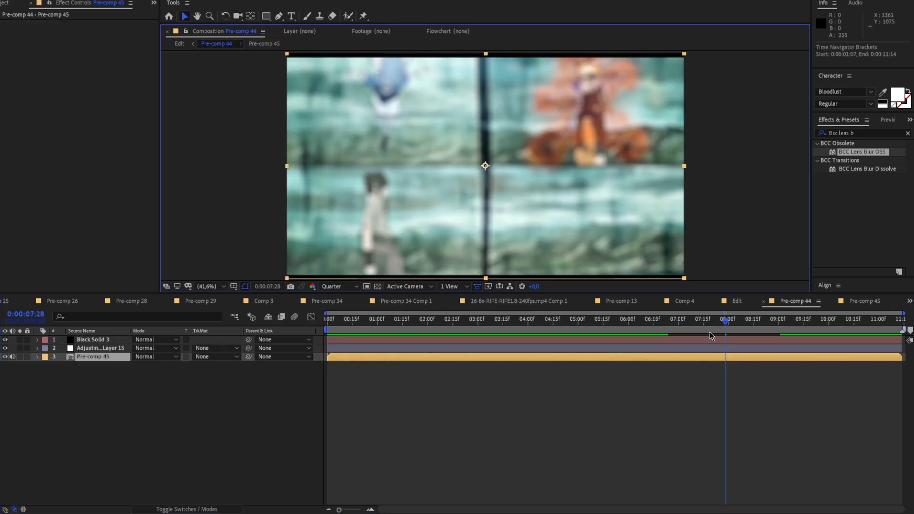
click(330, 510)
drag(726, 318, 629, 320)
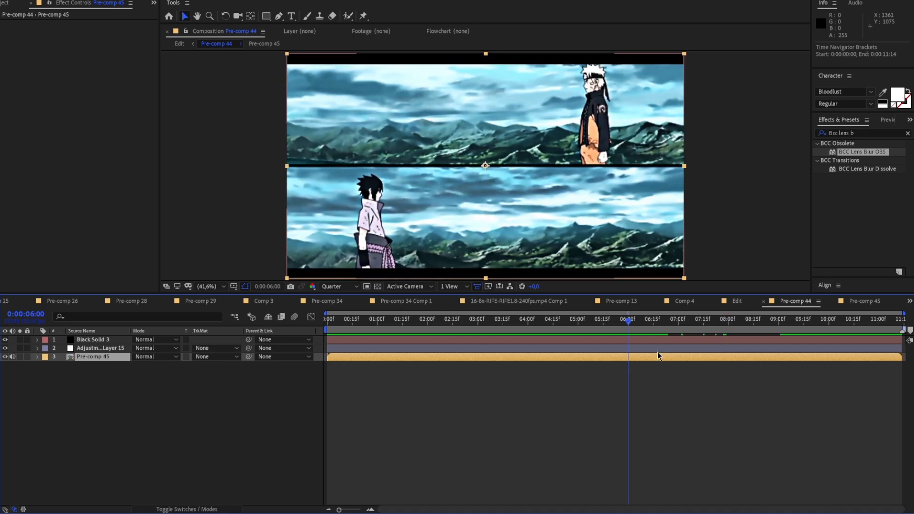
click(178, 44)
drag(394, 322, 327, 323)
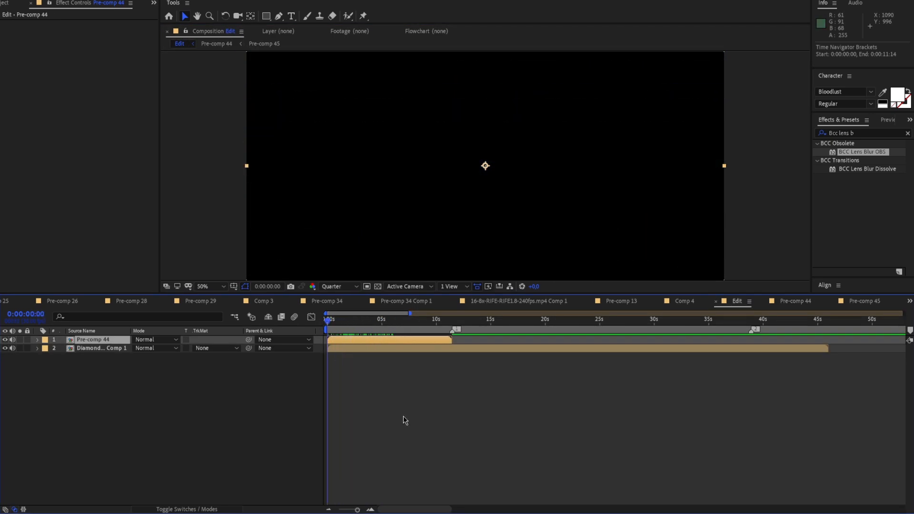
drag(364, 508, 360, 509)
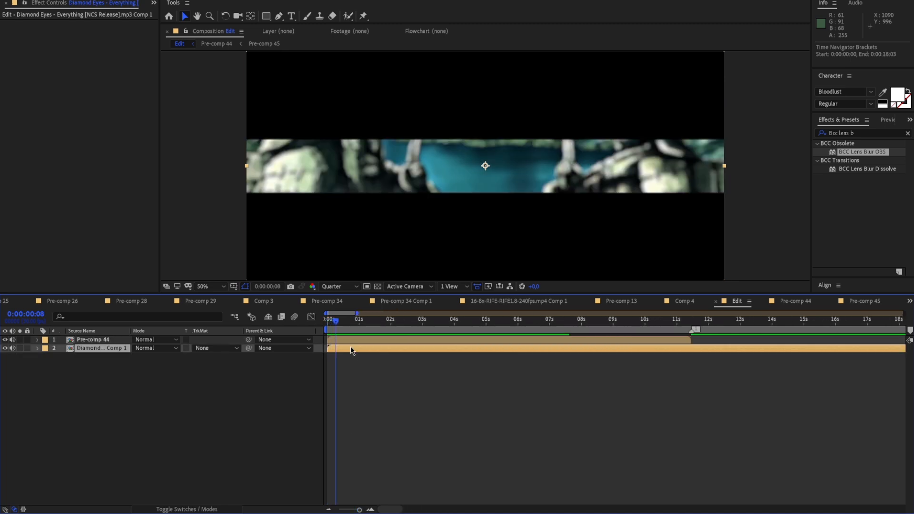
drag(336, 323, 303, 328)
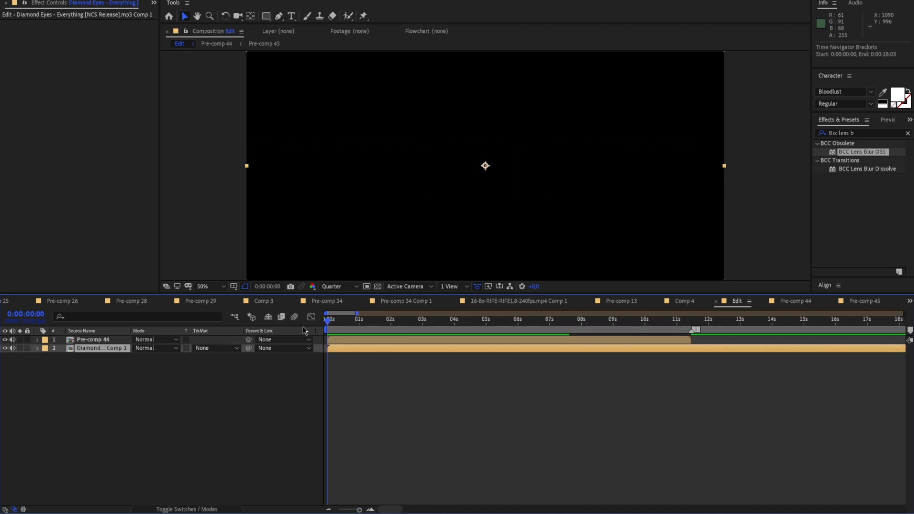
key(space)
drag(358, 509, 356, 510)
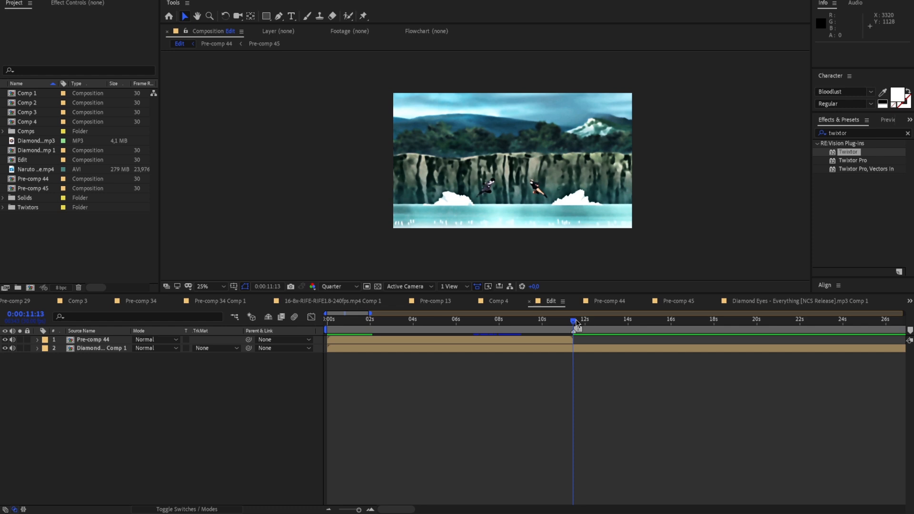
Show the Diamond Eyes song layer's waveform around 0:00:11:14 and add a composition marker on the beat at 0:00:11:27
mouse_move(576, 326)
mouse_down()
mouse_move(567, 324)
mouse_move(576, 327)
mouse_up()
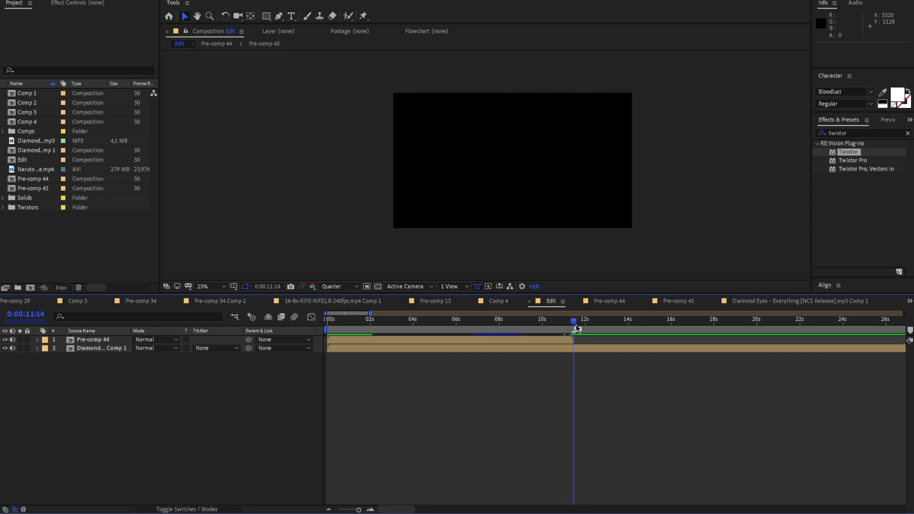
drag(355, 510, 362, 511)
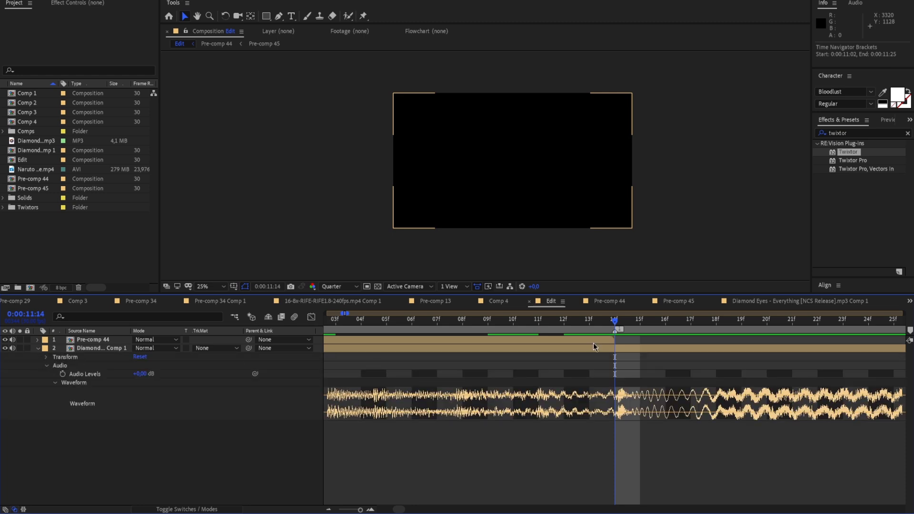
drag(619, 324, 791, 332)
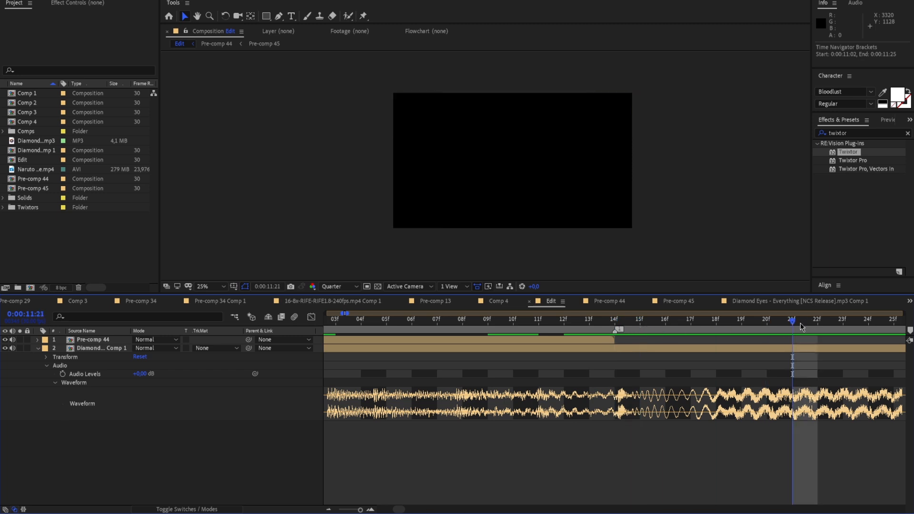
drag(855, 328, 836, 347)
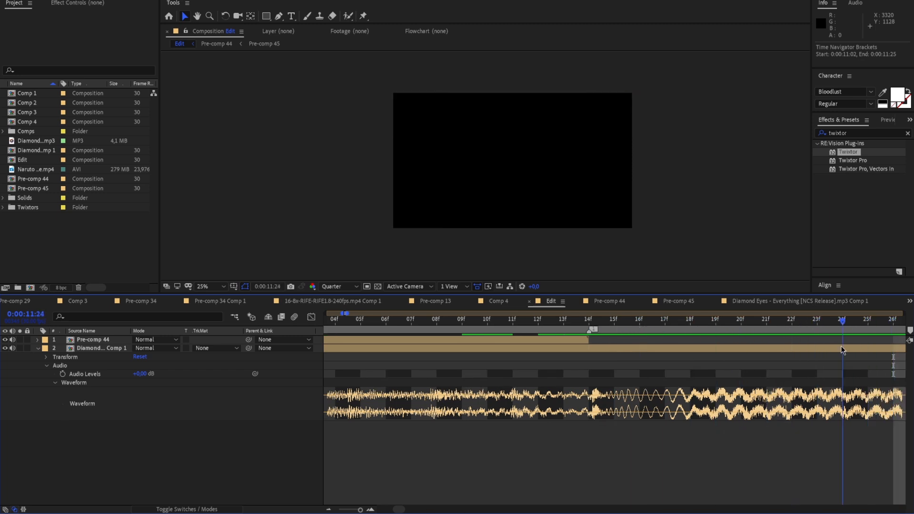
drag(713, 344, 556, 339)
key(space)
key(space)
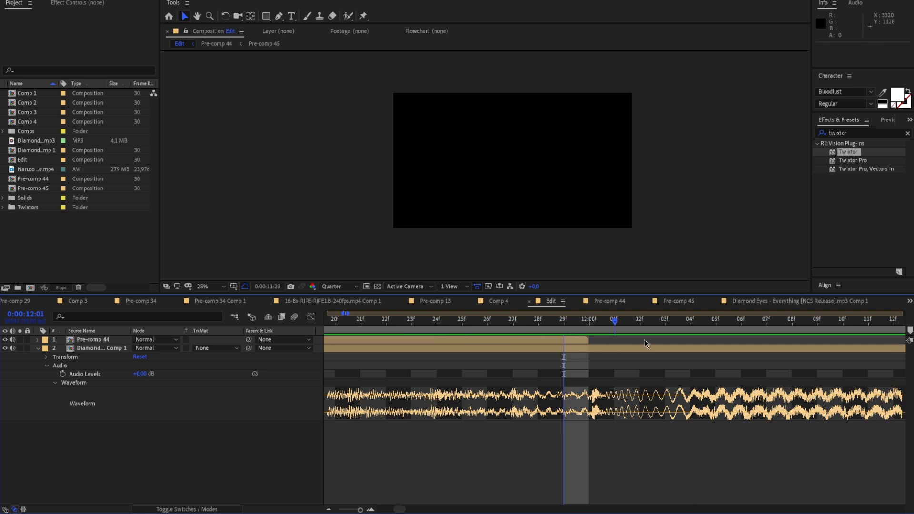
key(Page_Down)
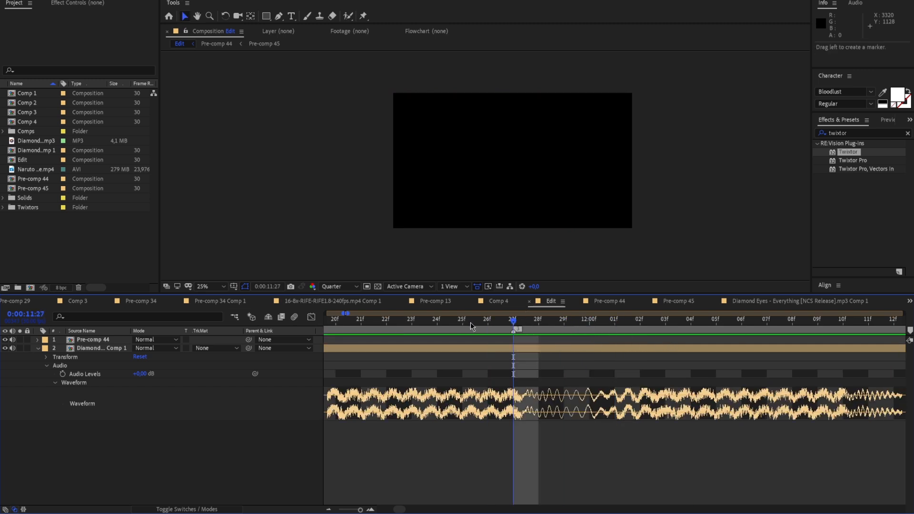
Add beat markers to the Edit timeline at 0:00:12:10, 0:00:12:23 and 0:00:13:18
key(space)
click(536, 334)
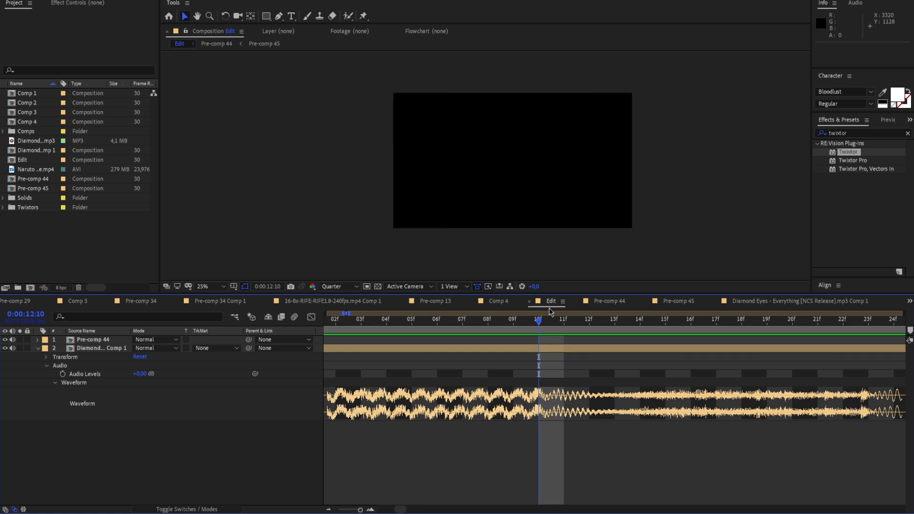
mouse_move(909, 333)
mouse_down()
mouse_move(642, 364)
mouse_move(545, 318)
mouse_up()
key(space)
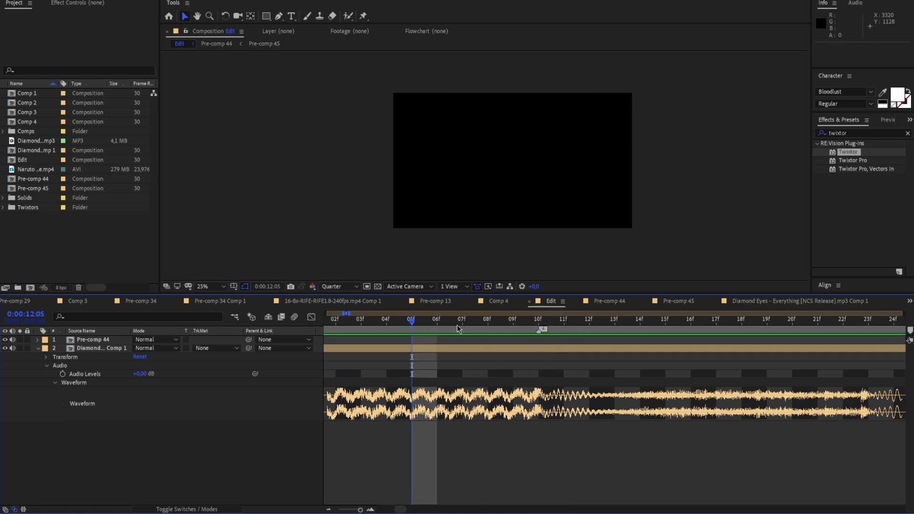
key(space)
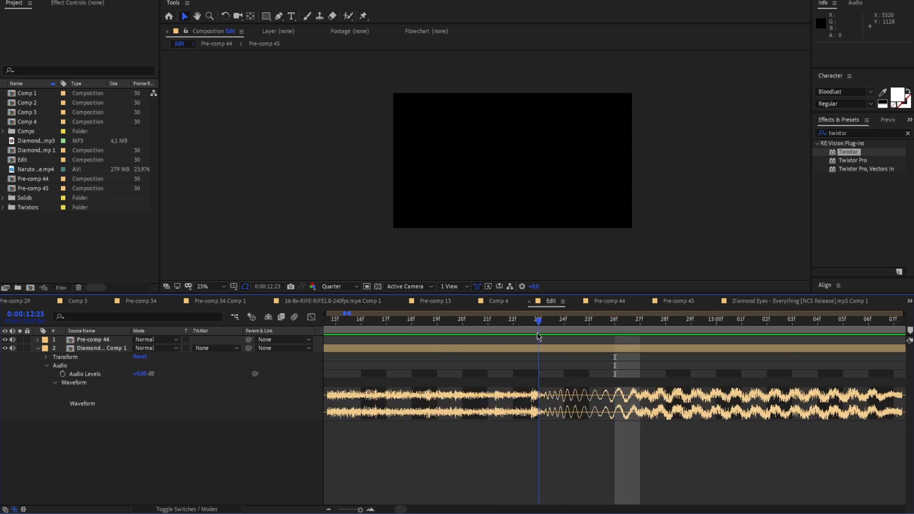
key(space)
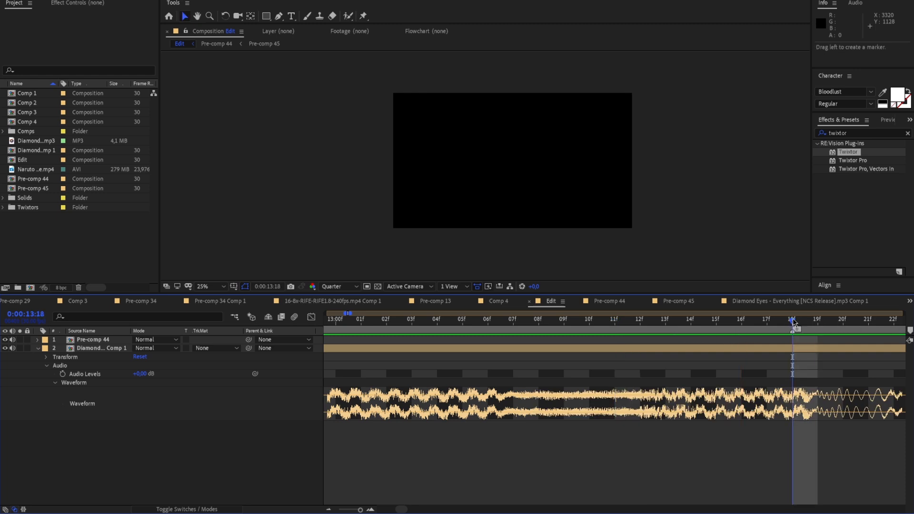
Replay the song around the 0:00:13:18 marker and scrub ahead to about 0:00:15:00 to look for further beats
drag(808, 322, 743, 322)
key(space)
key(space)
click(361, 510)
drag(360, 511, 358, 511)
drag(615, 322, 578, 337)
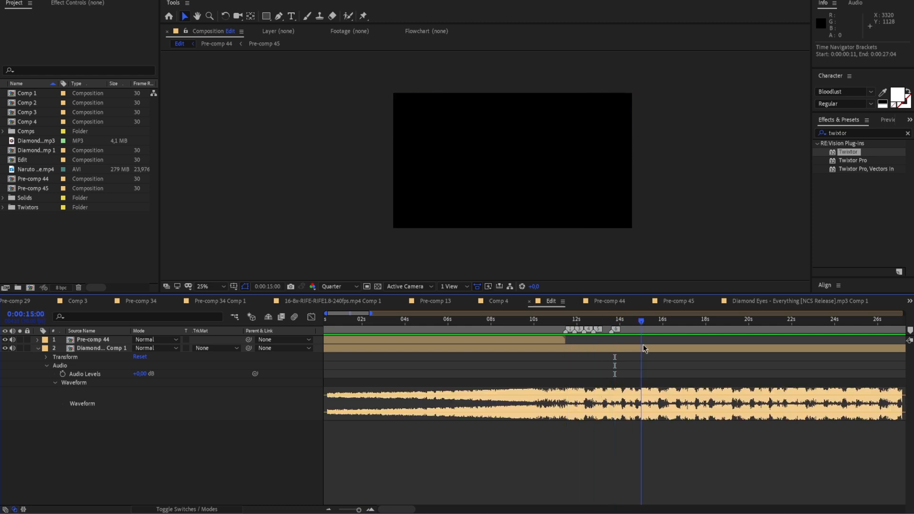
drag(632, 349, 612, 351)
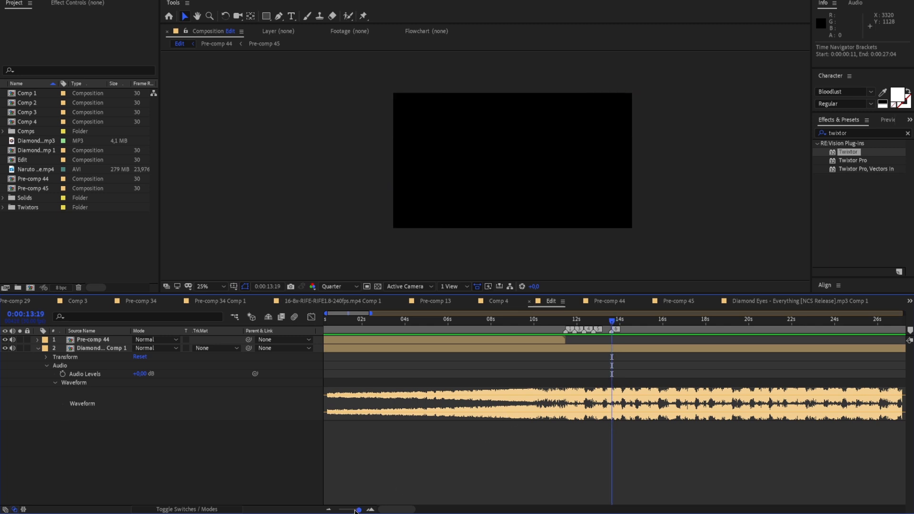
Continue marking the song's beats along the waveform, including one at 0:00:20:27, up to 0:00:25:04
drag(359, 510, 373, 509)
key(space)
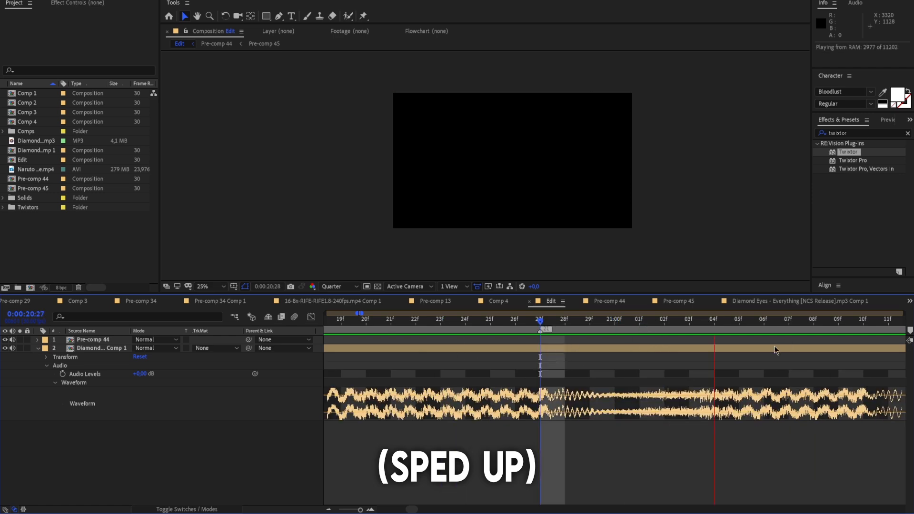
key(space)
Play the marked part of the song from 0:00:11:18 and scrub across the beat markers up to 0:00:25:04
key(space)
key(space)
click(714, 324)
scroll(714, 335, down, 6)
click(434, 322)
key(space)
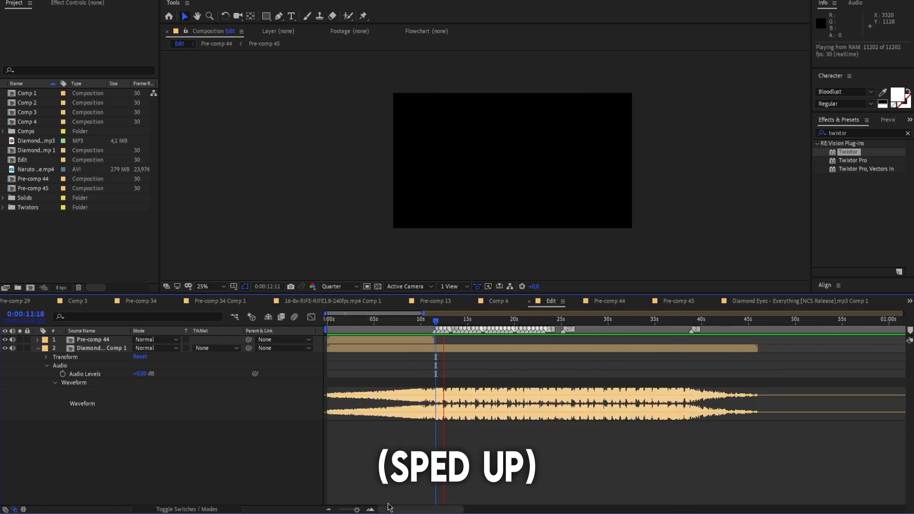
key(equal)
key(equal)
key(space)
click(711, 322)
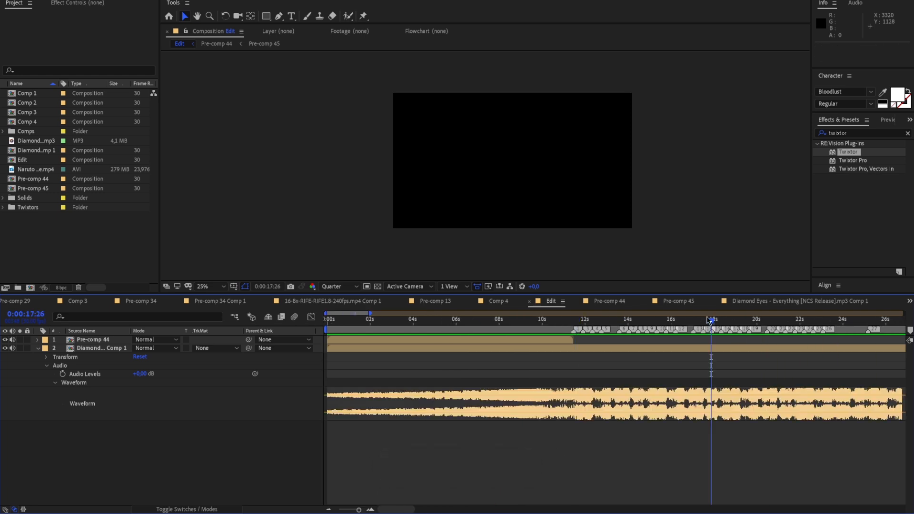
click(575, 333)
drag(659, 338, 773, 335)
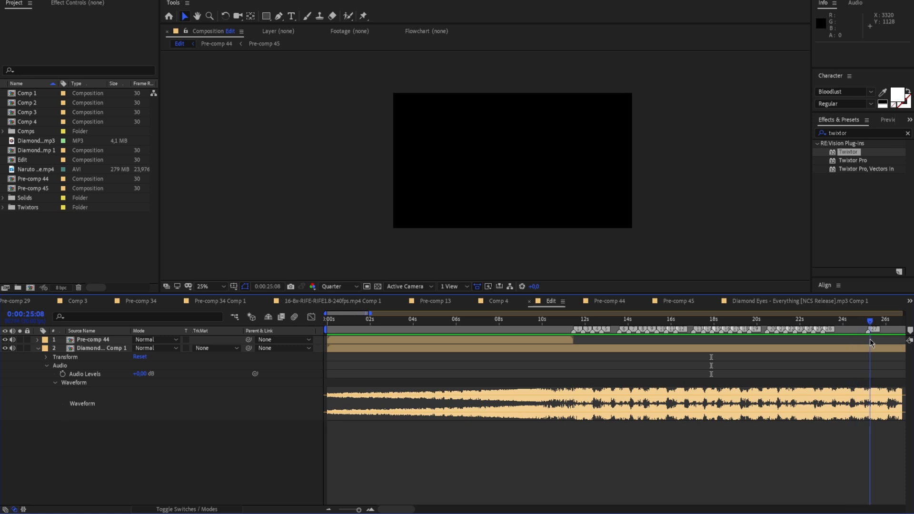
mouse_move(869, 339)
mouse_down()
mouse_move(861, 340)
mouse_move(869, 321)
mouse_up()
drag(349, 510, 357, 511)
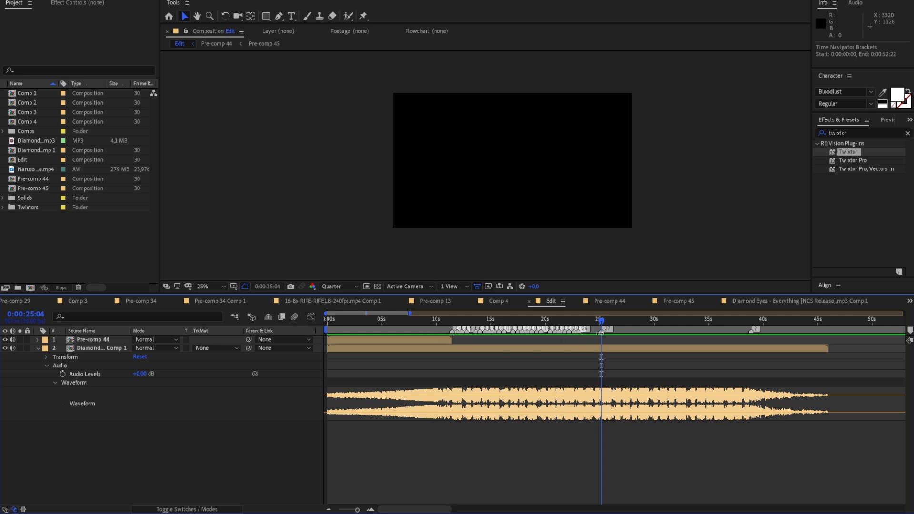
click(577, 327)
mouse_move(575, 326)
mouse_down()
mouse_move(600, 328)
mouse_move(523, 336)
mouse_move(448, 329)
mouse_move(478, 324)
mouse_move(460, 331)
mouse_up()
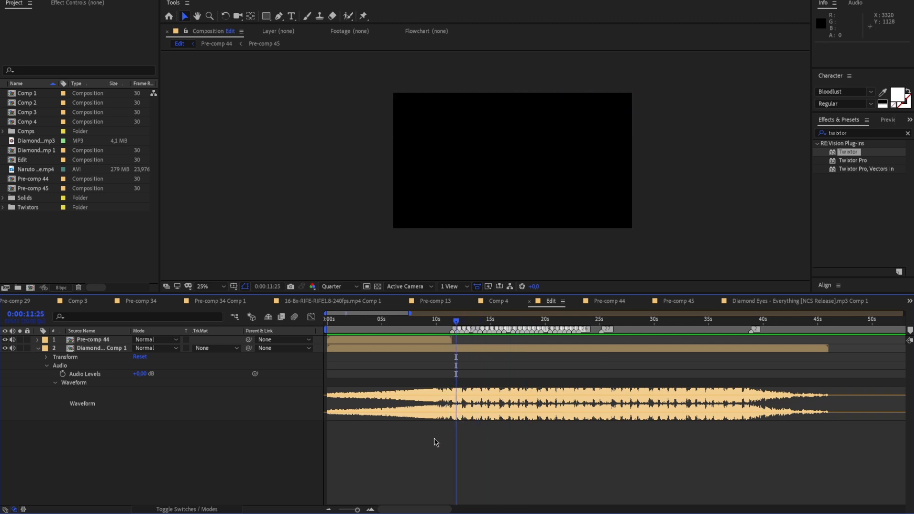
Collapse the song layer's waveform and move the current time to the beat marker at 0:00:11:14
drag(357, 511, 361, 512)
click(39, 349)
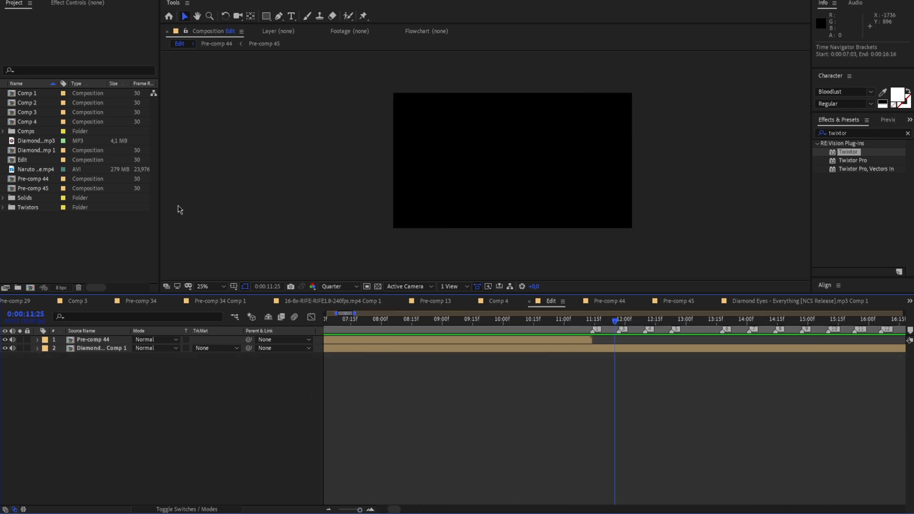
drag(614, 325, 593, 326)
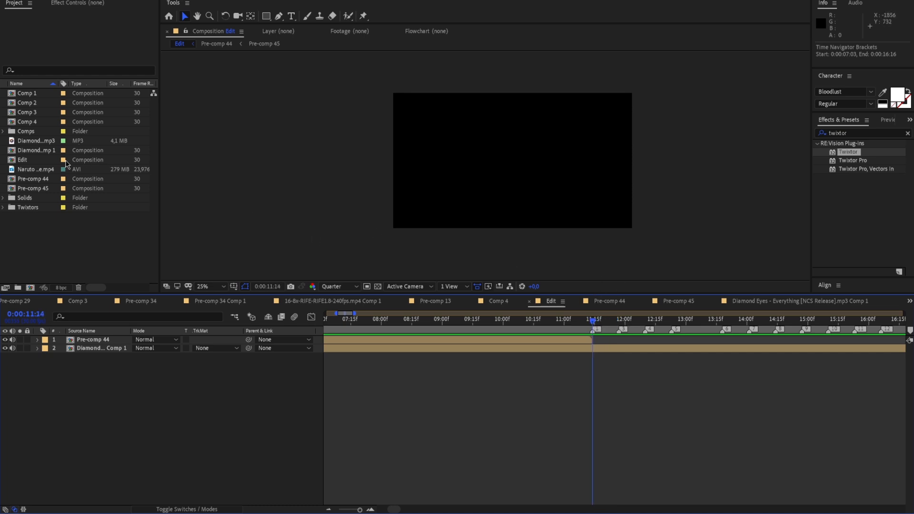
Create a composition from the Naruto vs Sasuke footage and isolate an 8:17 segment beginning at the fist clash at 0:01:02:05
click(30, 171)
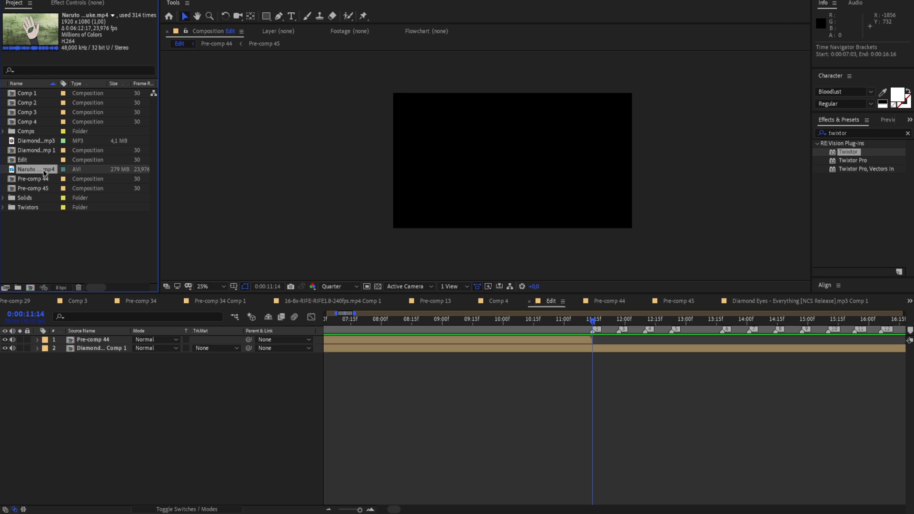
drag(40, 169, 30, 285)
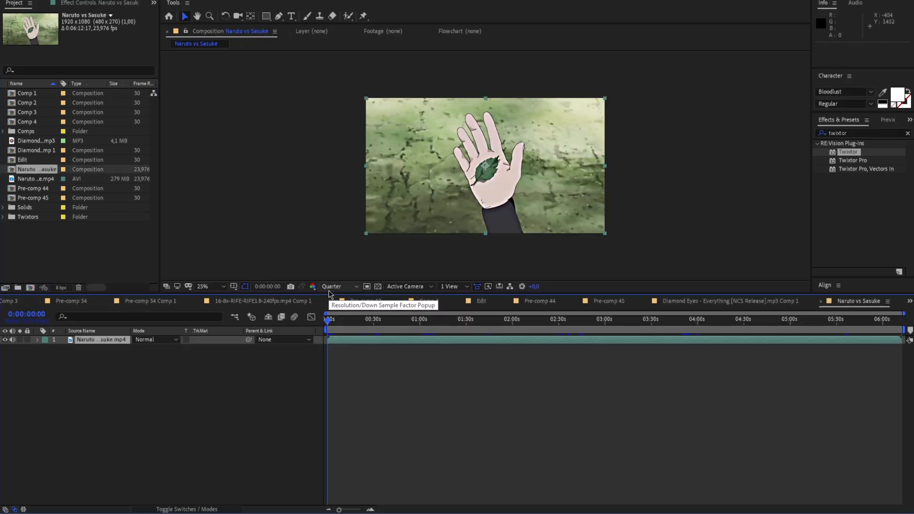
drag(330, 320, 424, 341)
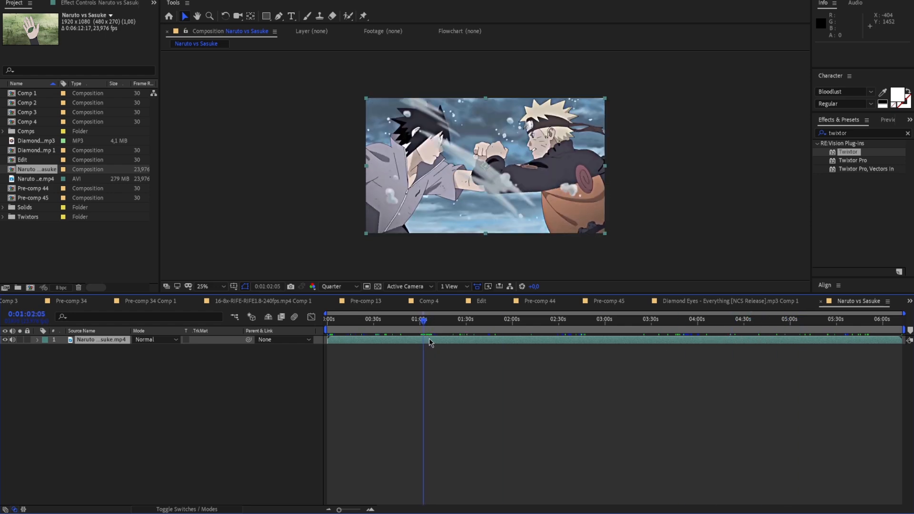
key(ctrl+shift+d)
drag(440, 338, 430, 339)
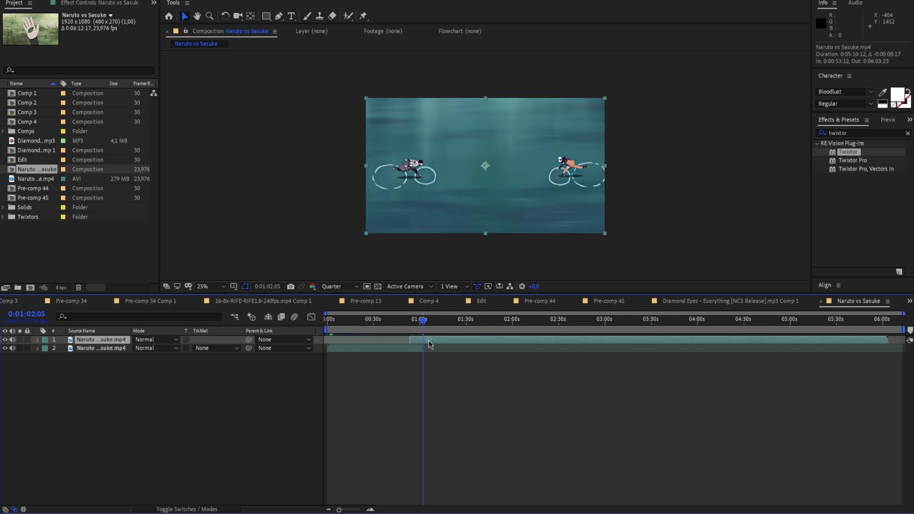
key(ctrl+shift+d)
Transfer the isolated fist-clash segment from the Naruto vs Sasuke composition into Edit, starting it at the 0:00:11:14 marker
drag(424, 323, 409, 325)
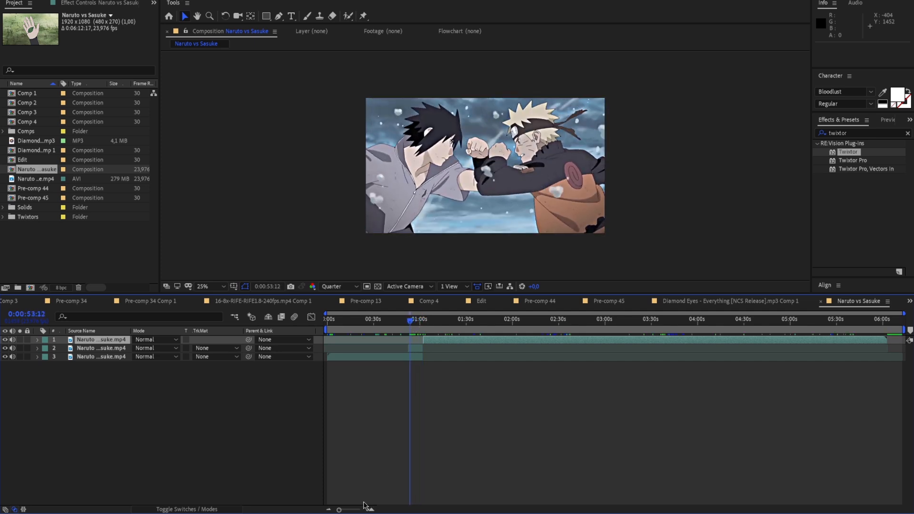
drag(351, 510, 353, 511)
drag(563, 322, 368, 351)
key(ctrl+c)
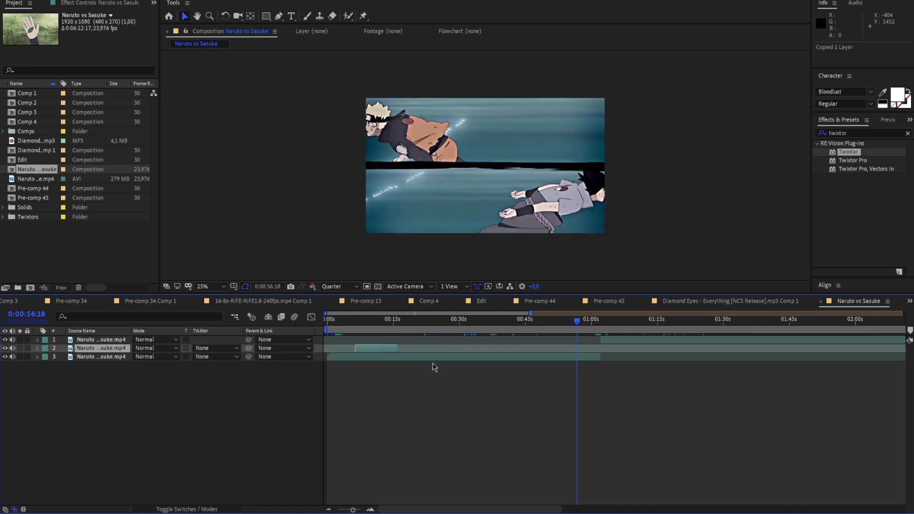
key(Delete)
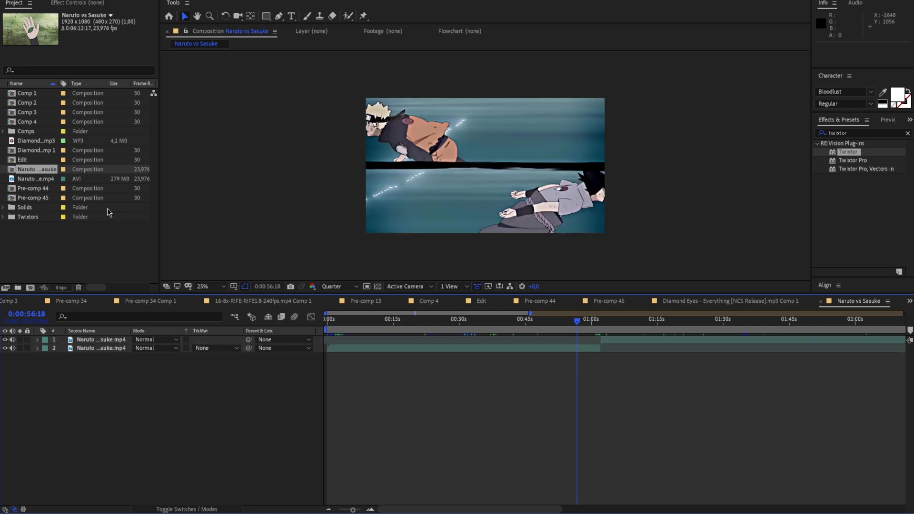
double_click(29, 160)
key(ctrl+v)
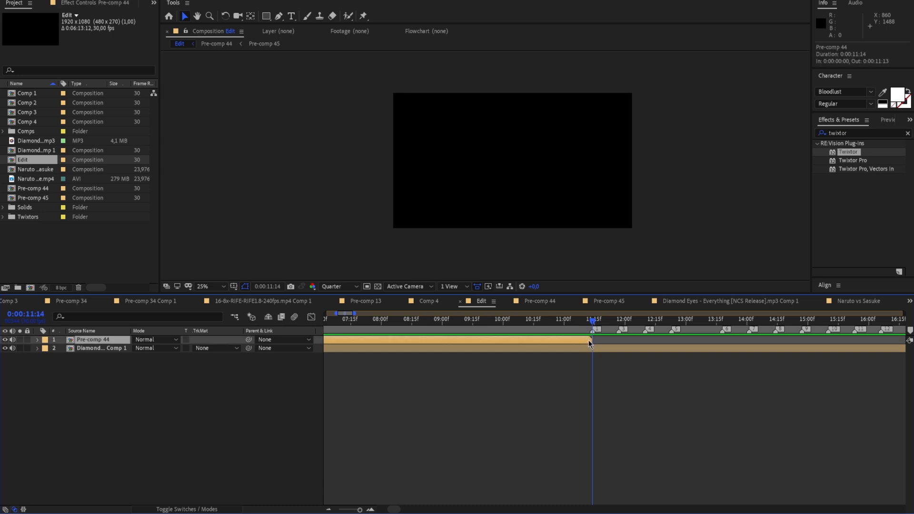
drag(533, 337, 649, 364)
drag(516, 337, 621, 325)
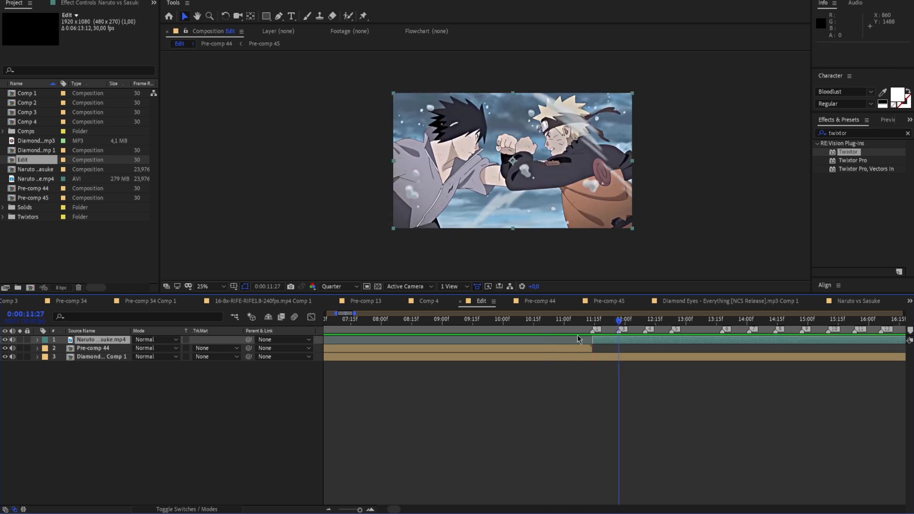
Split the clip at 0:00:11:27, shift the remainder about 2:16 earlier to reach Naruto's close-up, and remove its excess before the marker
drag(617, 322, 484, 324)
key(ctrl+d)
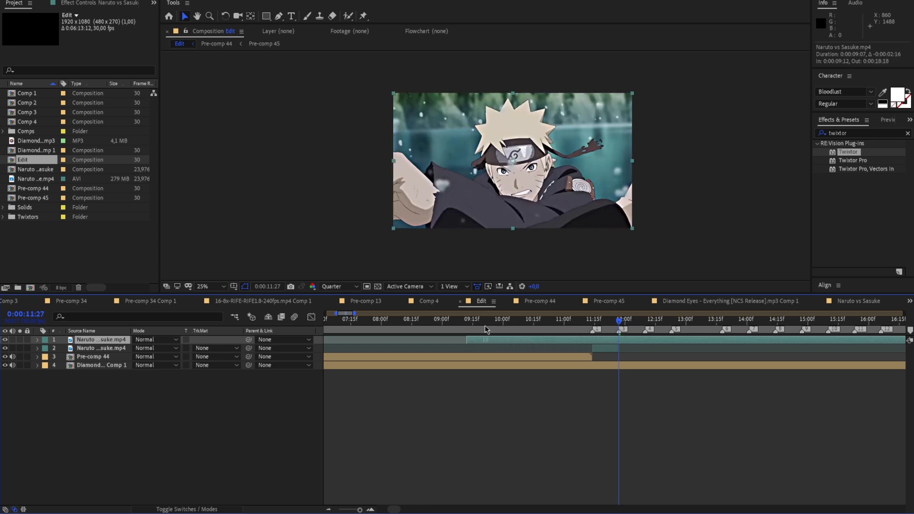
key(ctrl+shift+d)
click(614, 348)
key(Delete)
drag(619, 328, 596, 328)
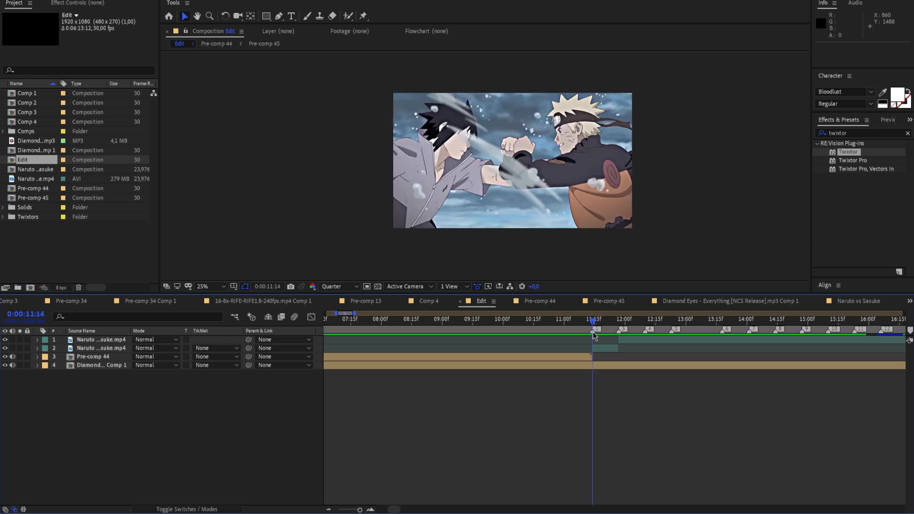
Split the clip at the 0:00:12:10 marker, shift the remainder earlier to reach Sasuke's close-up, and remove its excess before the marker
click(360, 509)
mouse_move(621, 326)
mouse_down()
mouse_move(902, 328)
mouse_move(287, 328)
mouse_move(903, 330)
mouse_move(558, 339)
mouse_up()
click(703, 340)
key(ctrl+shift+d)
drag(766, 339, 436, 339)
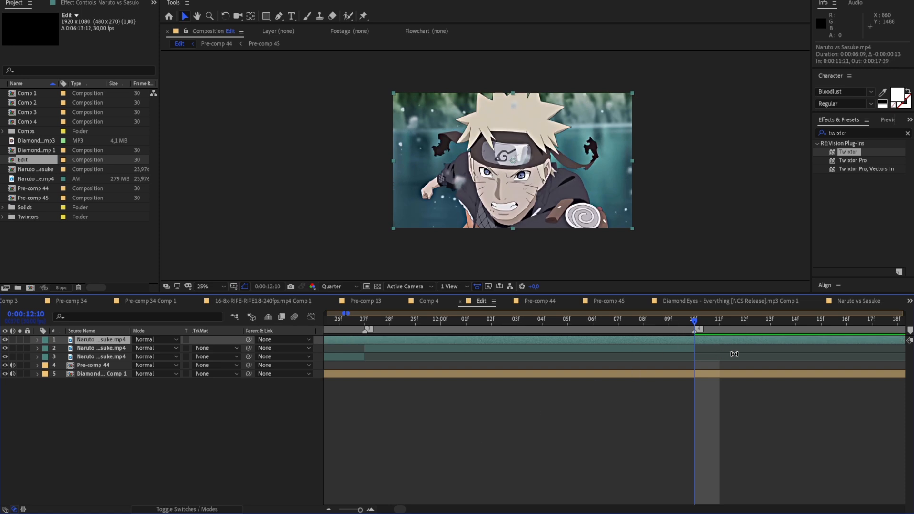
drag(743, 339, 501, 337)
drag(756, 338, 472, 339)
key(ctrl+shift+d)
click(635, 349)
key(Delete)
Slide the Sasuke clip further earlier, remove its excess before 0:00:12:10, and preview the cut
mouse_move(696, 328)
mouse_down()
mouse_move(334, 336)
mouse_move(437, 345)
mouse_move(392, 341)
mouse_up()
key(space)
drag(418, 341, 330, 340)
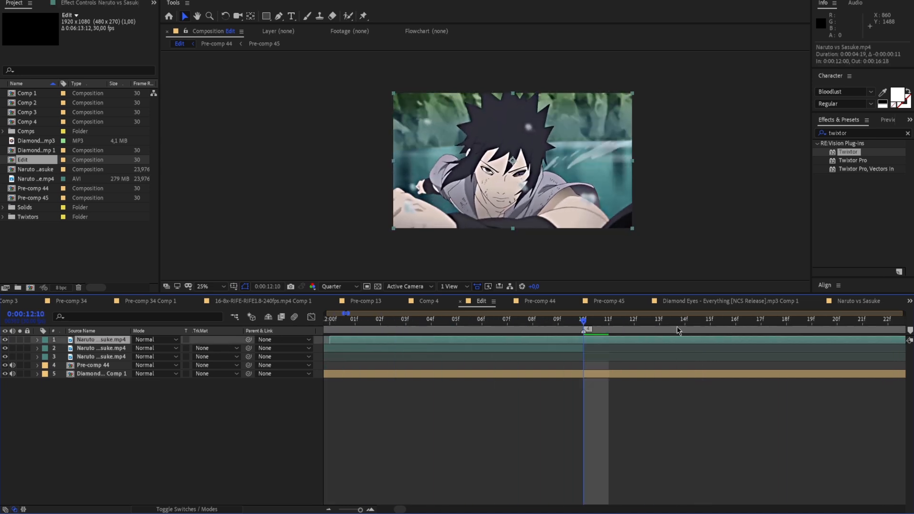
drag(676, 338, 486, 334)
key(ctrl+shift+d)
click(563, 347)
key(Delete)
click(552, 322)
key(space)
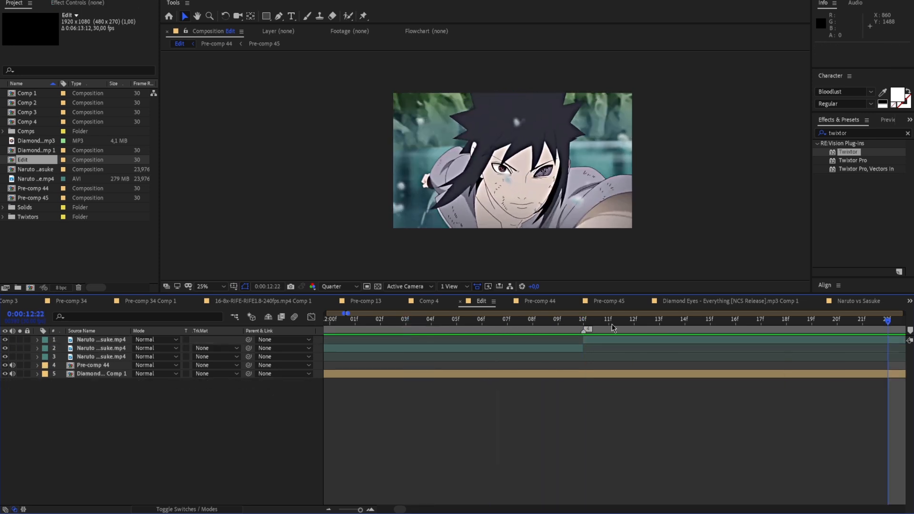
Split the clip at 0:00:12:23, shift the remainder earlier to the overhead water shot, and remove its excess before the marker
click(545, 324)
click(555, 339)
key(ctrl+shift+d)
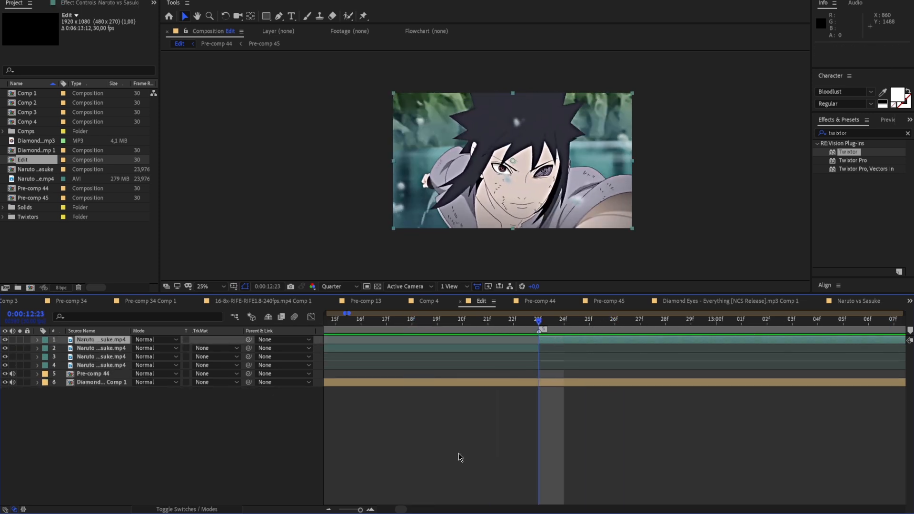
drag(361, 510, 359, 510)
drag(668, 342, 588, 342)
key(ctrl+shift+d)
click(609, 348)
key(Delete)
Preview the latest cuts and trim the end of the overhead water clip to the sixth beat marker
click(604, 322)
key(space)
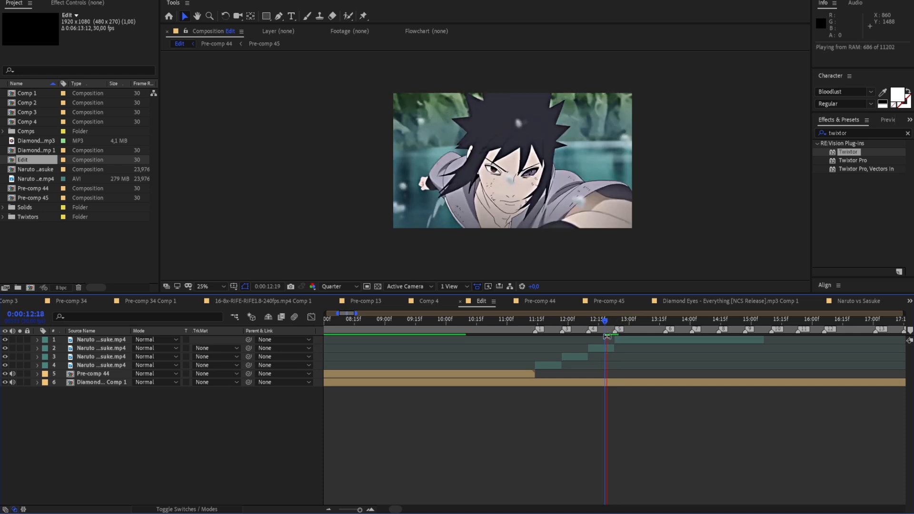
click(594, 335)
drag(593, 335, 838, 328)
click(666, 342)
key(alt+])
drag(360, 510, 360, 510)
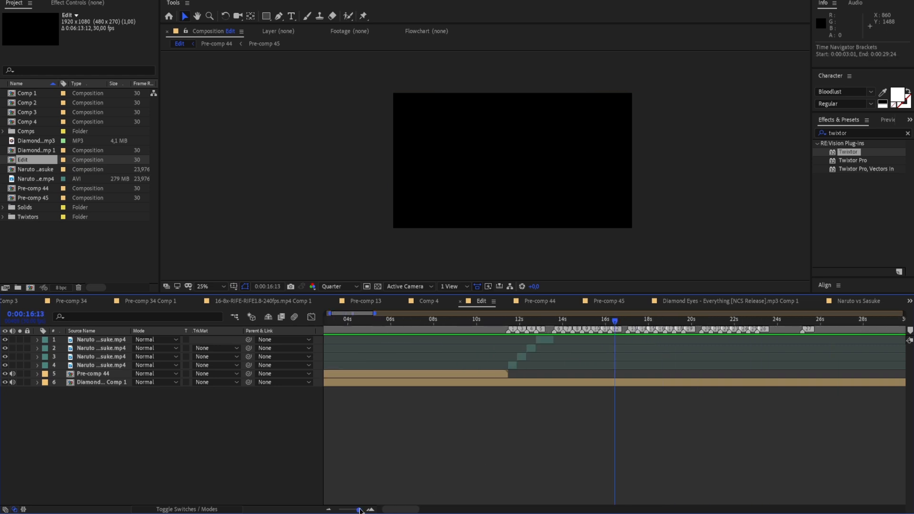
Examine the Sasuke shot from 0:00:12:10 frame by frame for repeated frames
drag(675, 327, 537, 349)
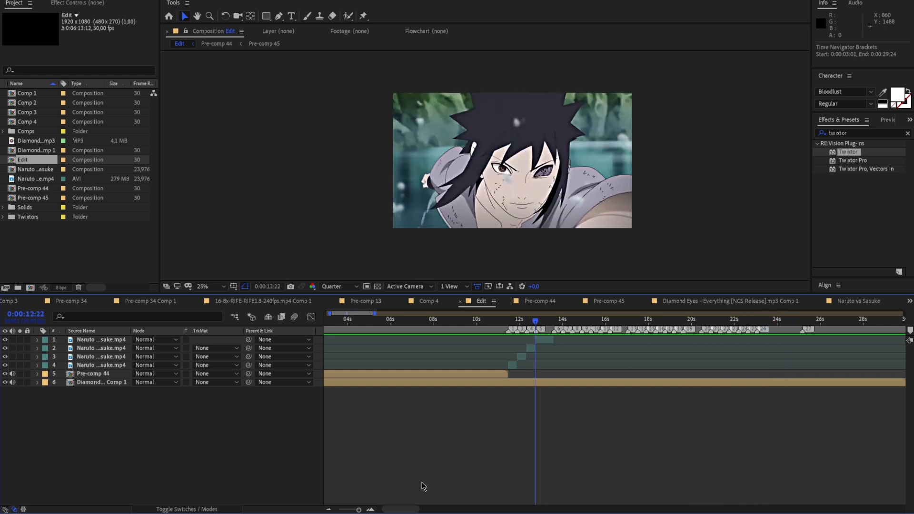
drag(353, 510, 370, 510)
drag(614, 323, 492, 350)
drag(361, 510, 360, 511)
mouse_move(615, 327)
mouse_down()
mouse_move(590, 328)
mouse_move(638, 330)
mouse_move(619, 335)
mouse_up()
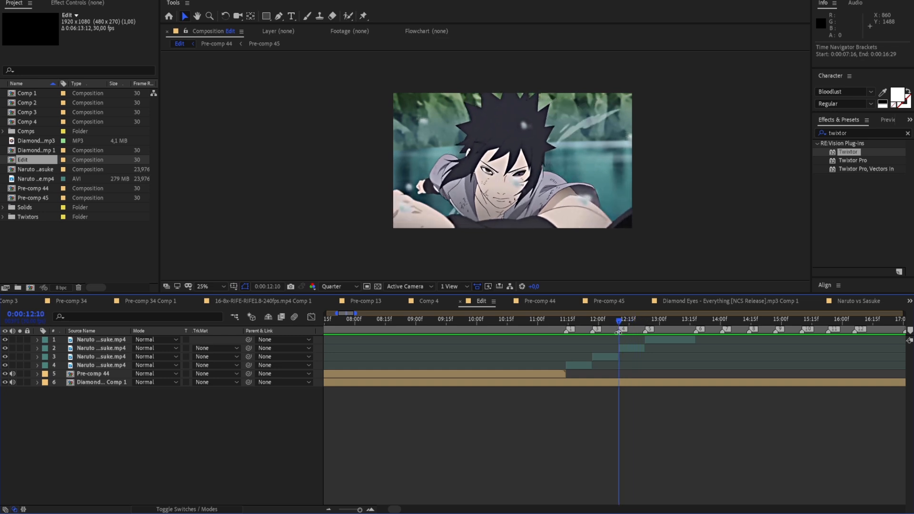
drag(360, 510, 361, 510)
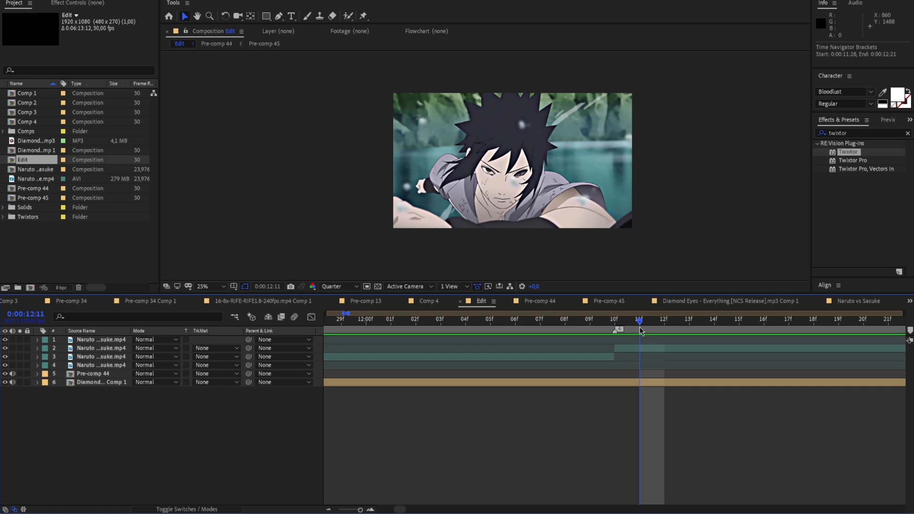
click(631, 328)
key(space)
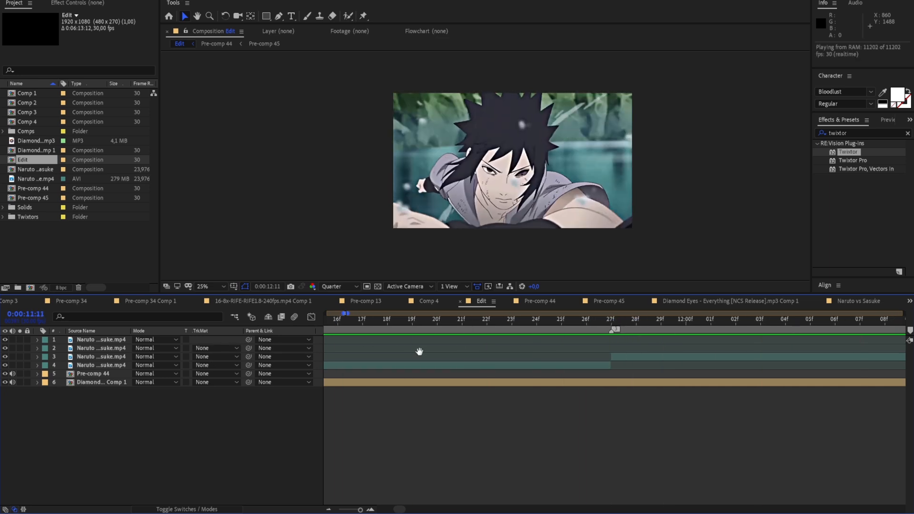
key(space)
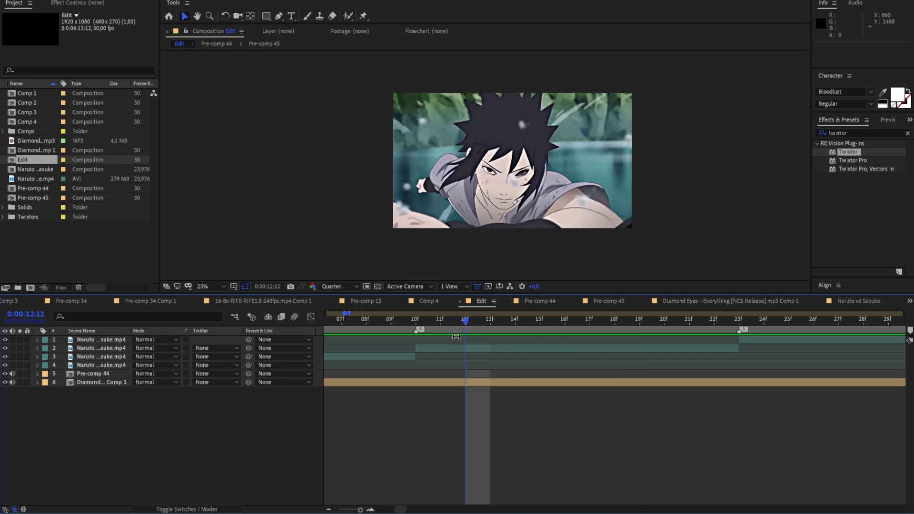
Split the Sasuke clip at 0:00:12:11 and 0:00:12:12 to isolate its first two frames
mouse_move(456, 325)
mouse_down()
mouse_move(426, 326)
mouse_move(443, 328)
mouse_up()
key(ctrl+shift+d)
click(22, 0)
click(29, 2)
click(461, 347)
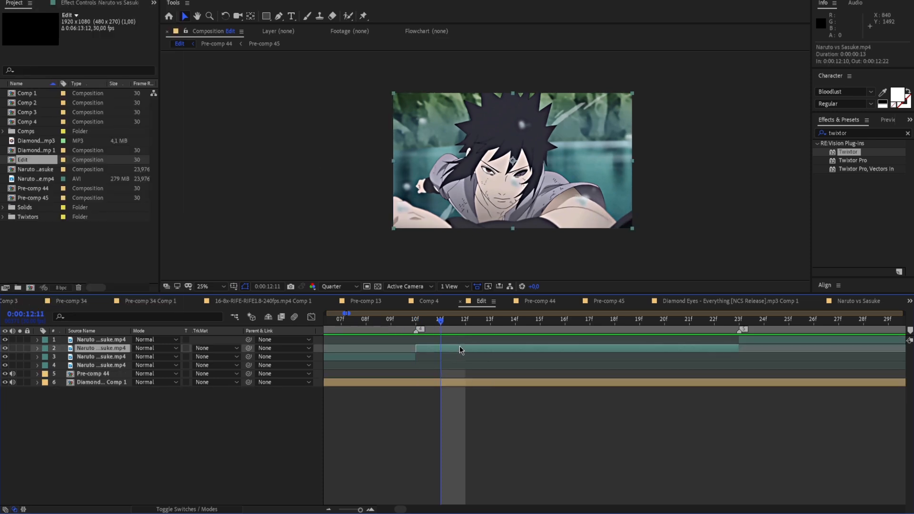
key(ctrl+shift+d)
click(464, 325)
key(ctrl+shift+d)
click(440, 325)
mouse_move(440, 329)
mouse_down()
mouse_move(358, 334)
mouse_move(429, 337)
mouse_move(420, 335)
mouse_move(433, 319)
mouse_move(459, 321)
mouse_move(337, 332)
mouse_move(442, 327)
mouse_up()
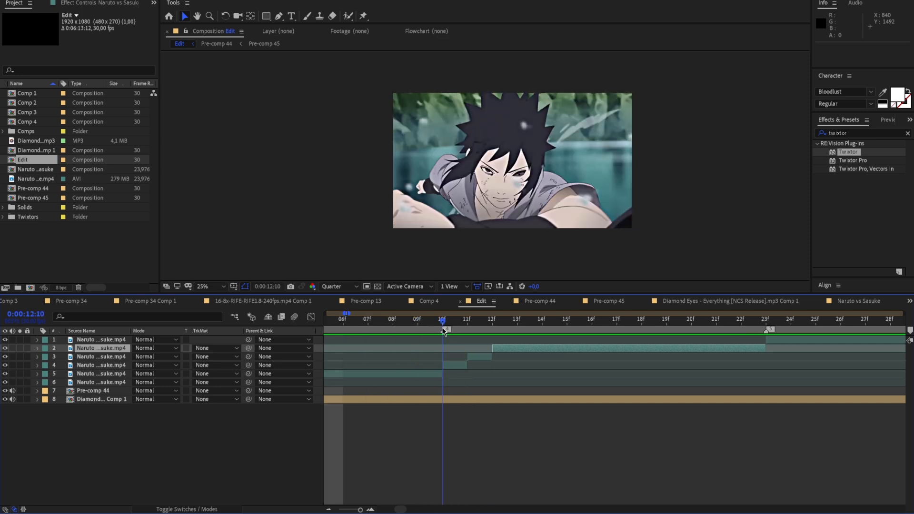
Set the preview resolution to Full and compare Sasuke's eye up close across the frames from 0:00:12:10 to 0:00:12:13
click(460, 321)
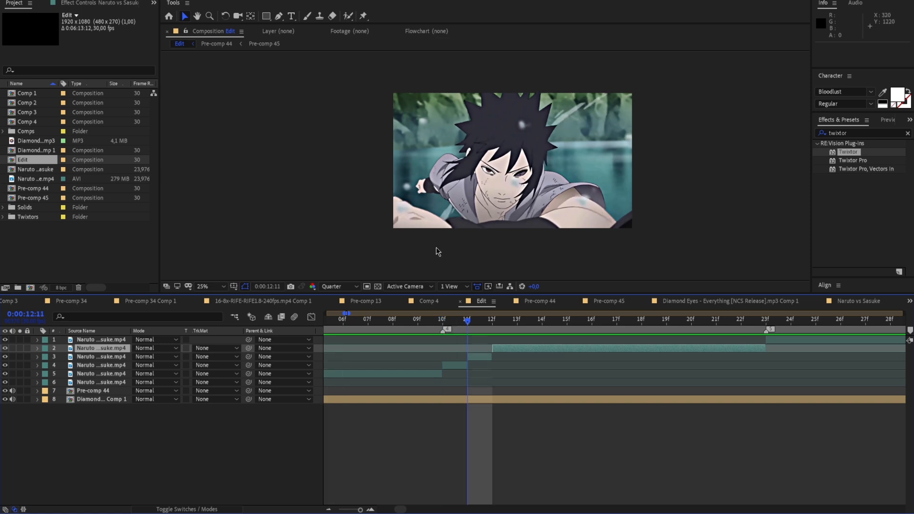
click(484, 328)
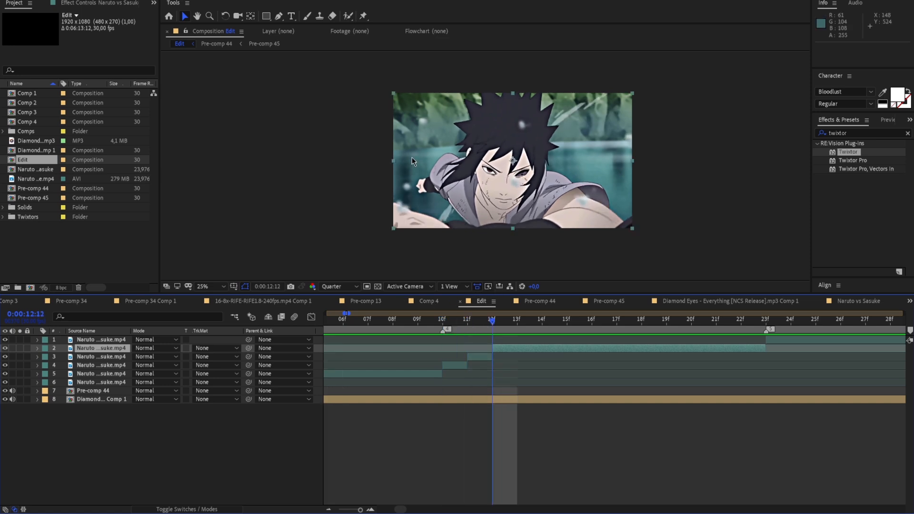
scroll(463, 164, up, 4)
click(336, 287)
click(346, 311)
scroll(569, 205, down, 1)
drag(569, 205, 489, 183)
scroll(502, 200, up, 1)
scroll(490, 183, up, 1)
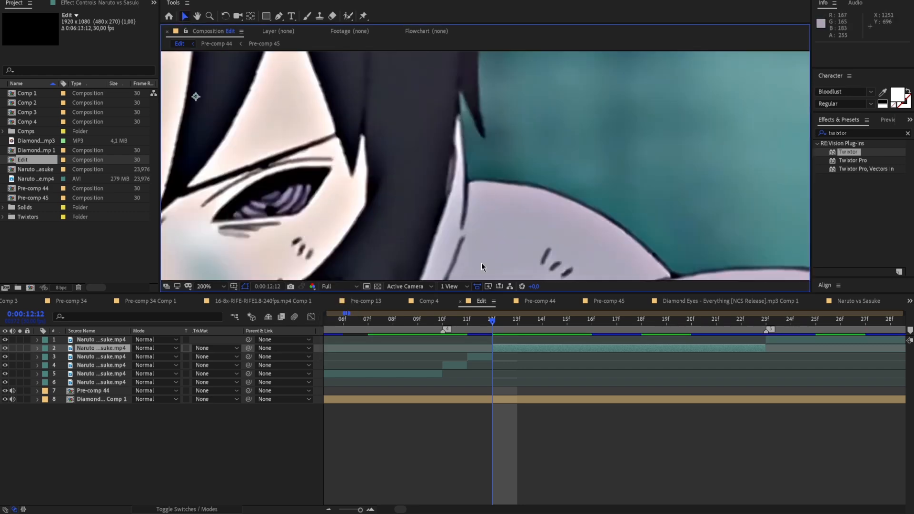
drag(495, 325, 445, 326)
scroll(483, 219, down, 1)
scroll(490, 224, up, 1)
click(459, 327)
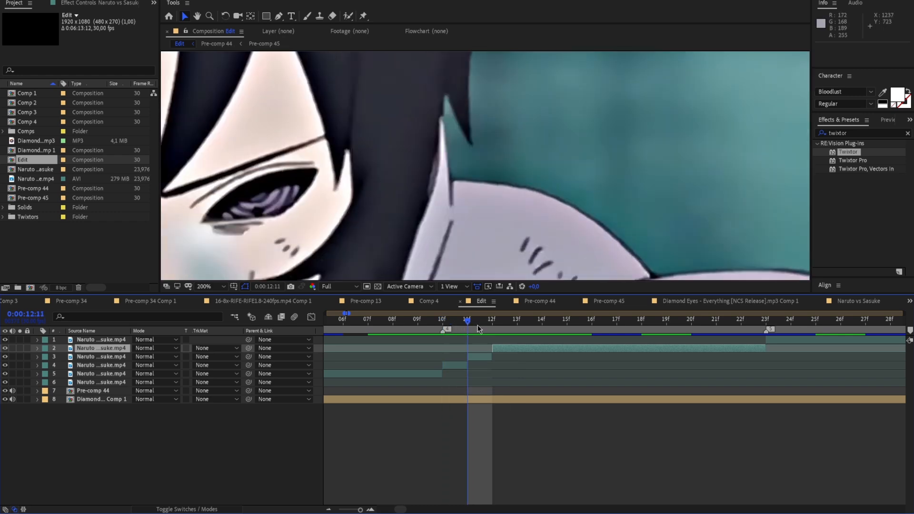
drag(476, 327, 506, 348)
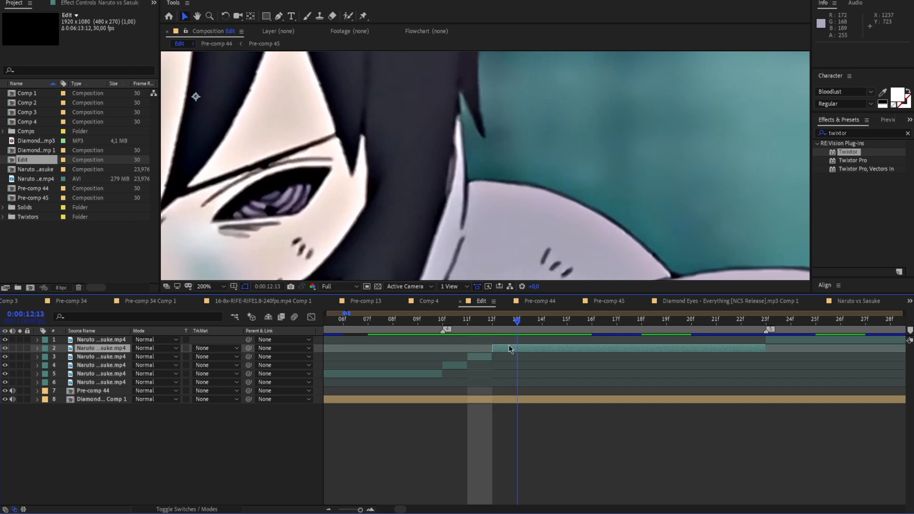
Split the Sasuke clip at 0:00:12:13, skip three frames of the remainder, and split it again at 0:00:12:14 and 0:00:12:15
key(ctrl+shift+d)
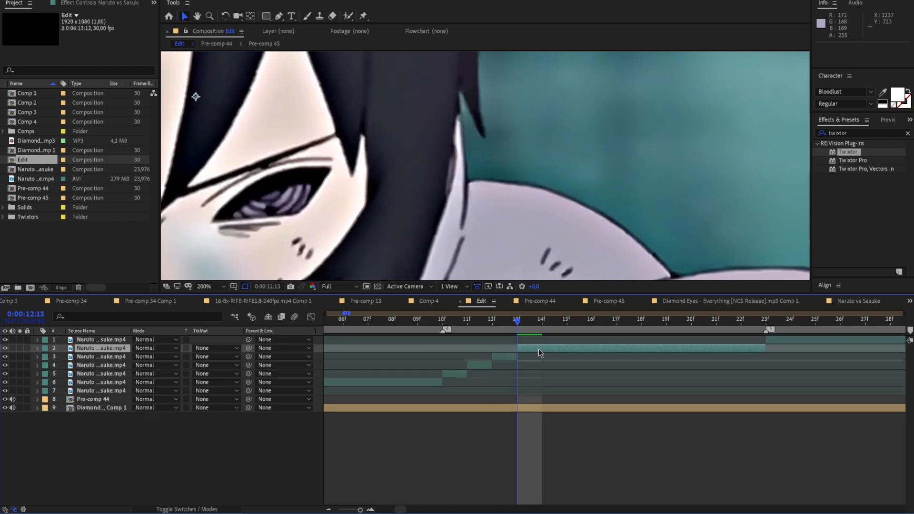
mouse_move(514, 353)
mouse_down()
mouse_move(442, 350)
mouse_move(517, 350)
mouse_up()
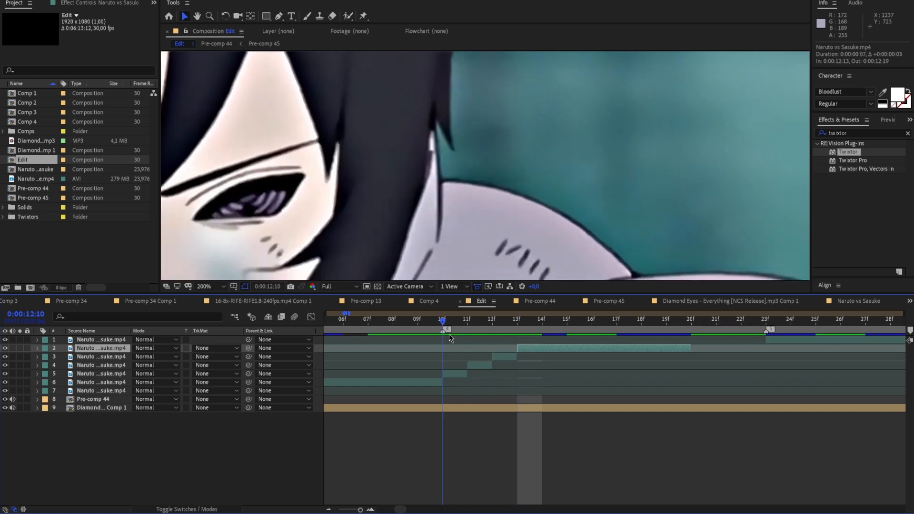
key(Page_Down)
key(ctrl+shift+d)
key(Page_Down)
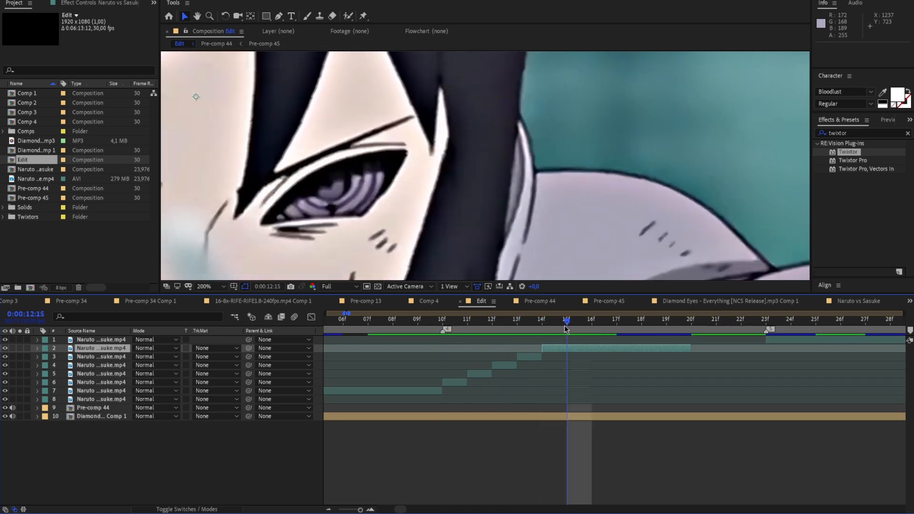
key(ctrl+shift+d)
Slide the remaining Sasuke footage earlier past duplicate frames, split it at 0:00:12:16 and 0:00:12:17, and delete the surplus piece
drag(585, 349, 565, 349)
scroll(531, 249, down, 2)
drag(530, 249, 584, 212)
drag(570, 322, 644, 349)
key(ctrl+shift+d)
key(Page_Down)
key(ctrl+d)
key(ctrl+shift+d)
click(601, 357)
key(Delete)
Split the Sasuke footage at 0:00:12:18 and 0:00:12:19, extend the remainder to 0:00:12:23, and delete the surplus piece
key(Page_Down)
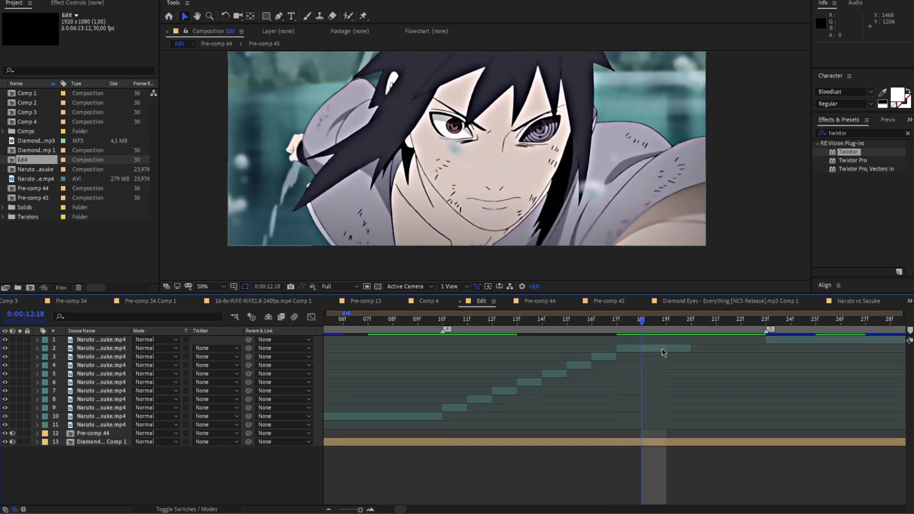
key(ctrl+shift+d)
key(Page_Down)
key(ctrl+shift+d)
drag(690, 348, 710, 348)
key(ctrl+shift+d)
click(656, 356)
key(Delete)
Split the remainder at 0:00:12:20, extend its end, slide it earlier past the duplicates, and delete its excess before 0:00:12:20
key(Page_Down)
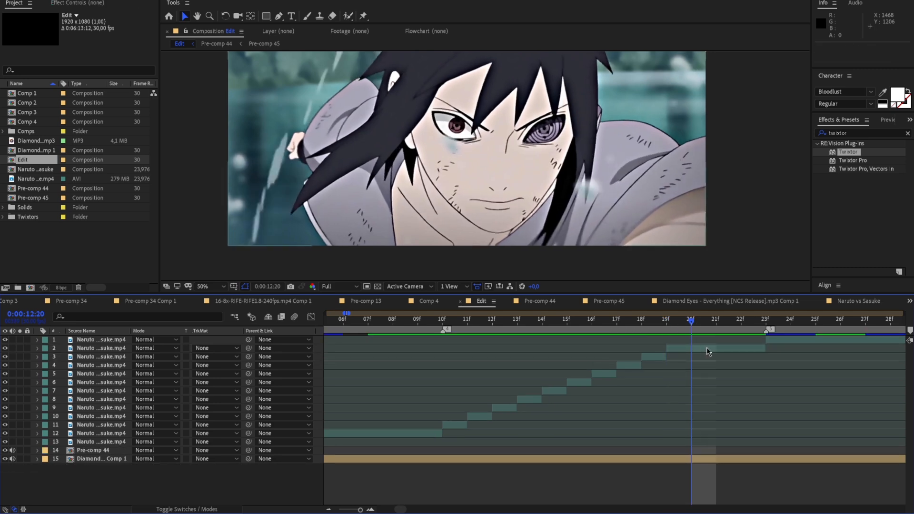
click(707, 349)
key(ctrl+shift+d)
drag(765, 348, 885, 348)
drag(818, 348, 713, 350)
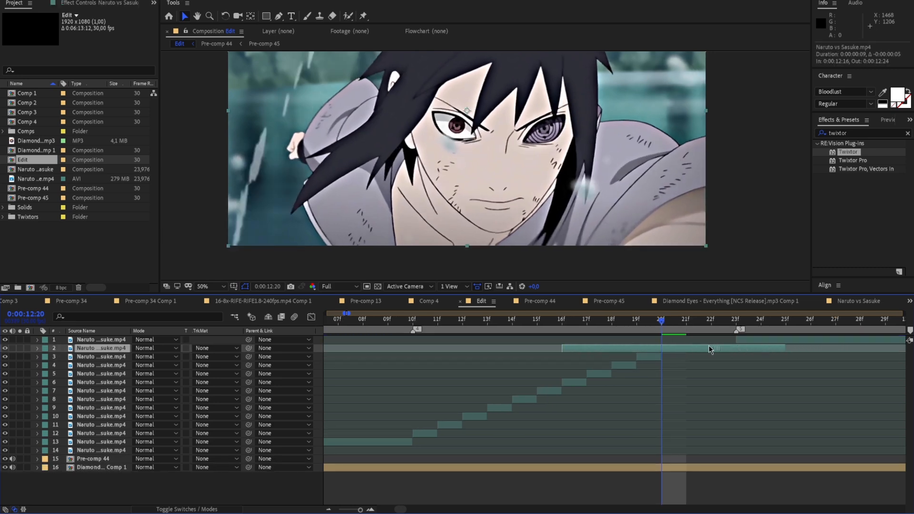
key(ctrl+shift+d)
click(650, 357)
key(Delete)
Split the remainder at 0:00:12:21, extend its end, slide it earlier, and delete its excess before 0:00:12:21
key(Page_Down)
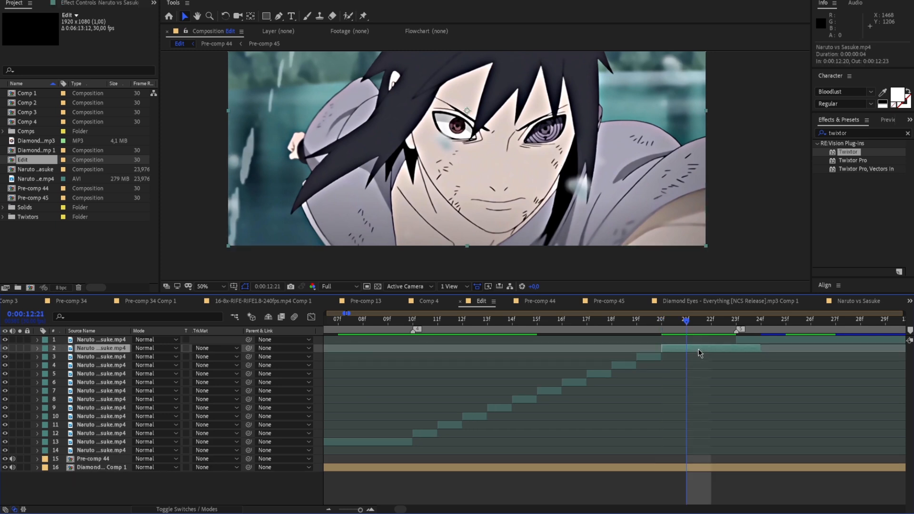
key(ctrl+shift+d)
drag(760, 348, 905, 348)
drag(829, 348, 793, 351)
key(ctrl+shift+d)
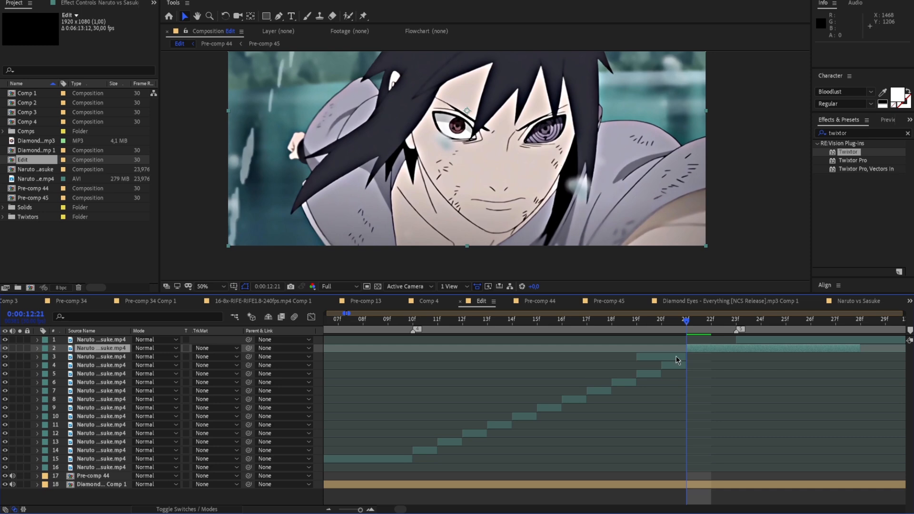
click(675, 357)
key(Delete)
Split the remainder at 0:00:12:22, slide it four frames earlier, and delete its excess before 0:00:12:22
drag(697, 348, 338, 375)
key(ctrl+shift+d)
key(Delete)
key(space)
click(705, 348)
key(ctrl+d)
drag(710, 348, 757, 344)
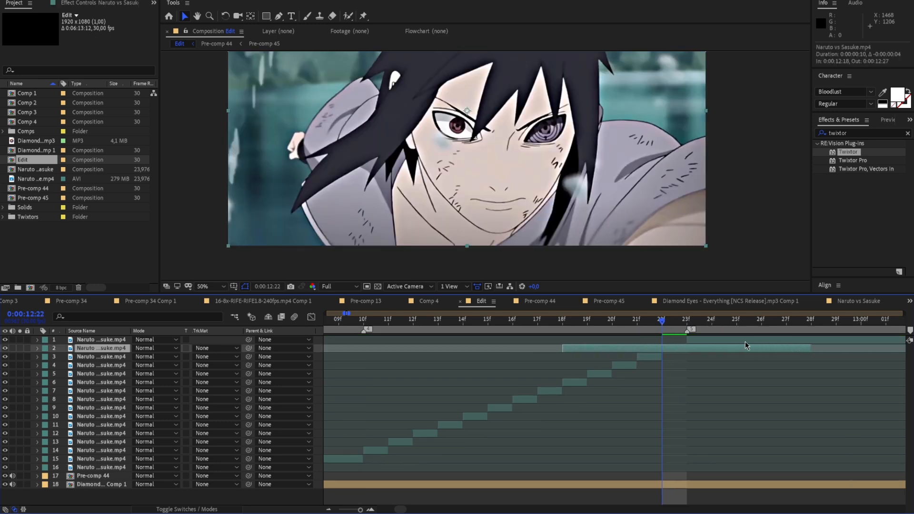
key(ctrl+shift+d)
click(655, 356)
key(Delete)
Cut off the last Sasuke piece at 0:00:12:23 and play back the single-frame sequence
drag(662, 323, 364, 322)
click(691, 348)
key(ctrl+shift+d)
key(Delete)
drag(316, 378, 432, 300)
scroll(465, 259, down, 2)
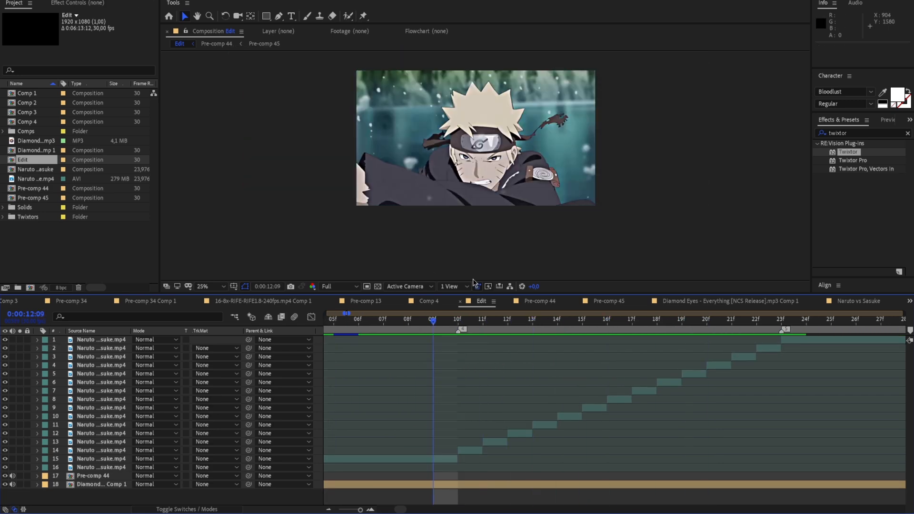
key(space)
key(space)
drag(738, 319, 433, 352)
key(space)
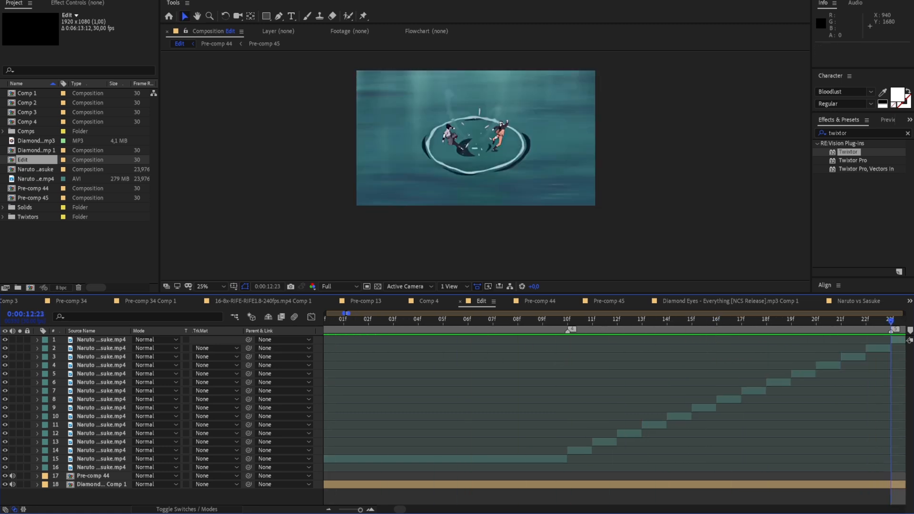
key(space)
Pre-compose the 13 single-frame Sasuke layers between 0:00:12:10 and 0:00:12:23, and open the new pre-comp
click(535, 454)
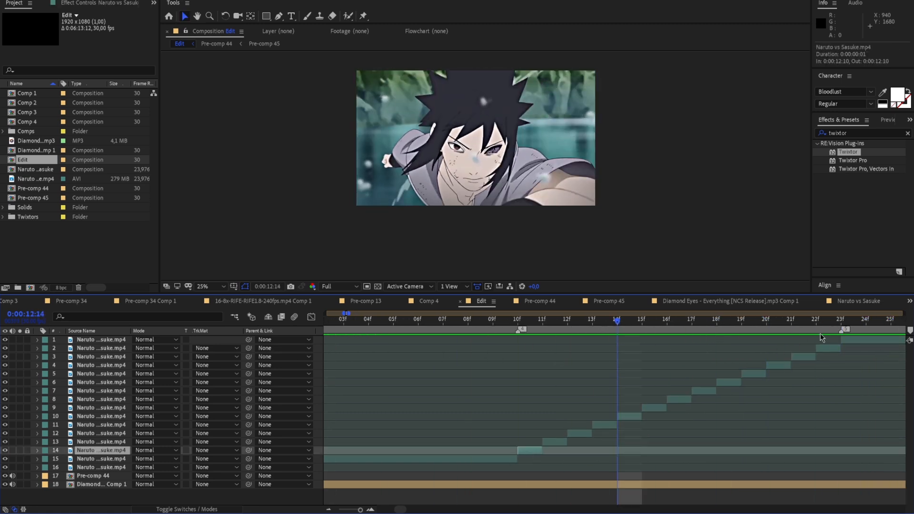
shift+click(821, 346)
right_click(822, 346)
click(840, 302)
click(224, 139)
double_click(644, 347)
key(space)
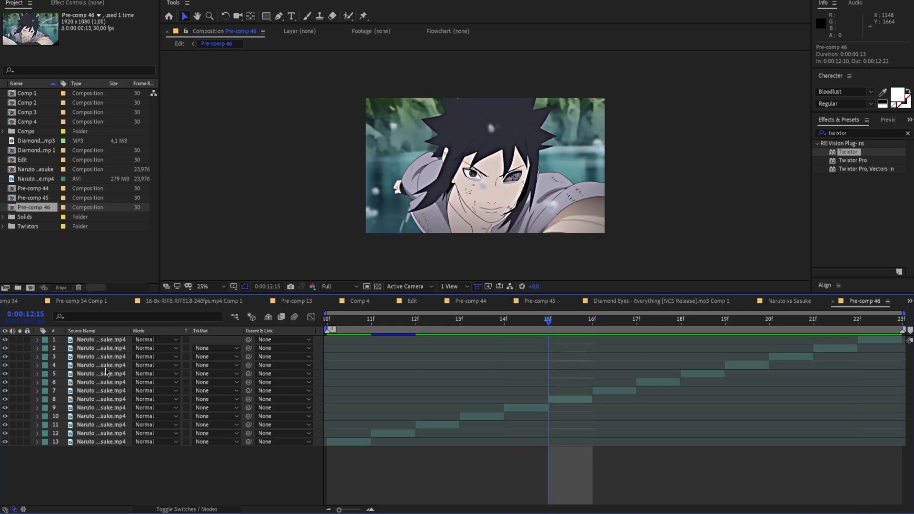
Nest all 13 Sasuke layers inside the opened pre-comp into another pre-comp and preview it
click(95, 339)
shift+click(98, 443)
right_click(99, 446)
click(159, 387)
click(224, 138)
key(space)
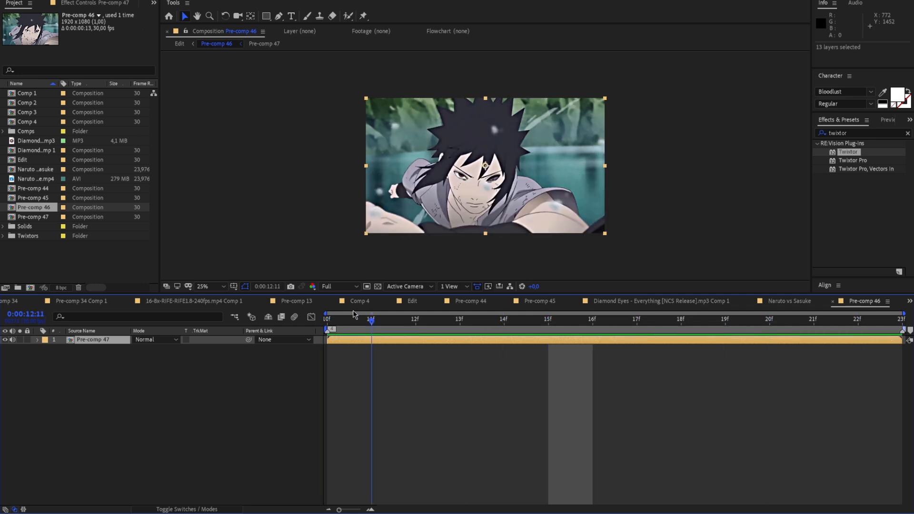
Apply Twixtor Pro instead of the regular Twixtor effect to the nested Sasuke pre-comp layer
drag(859, 152, 608, 341)
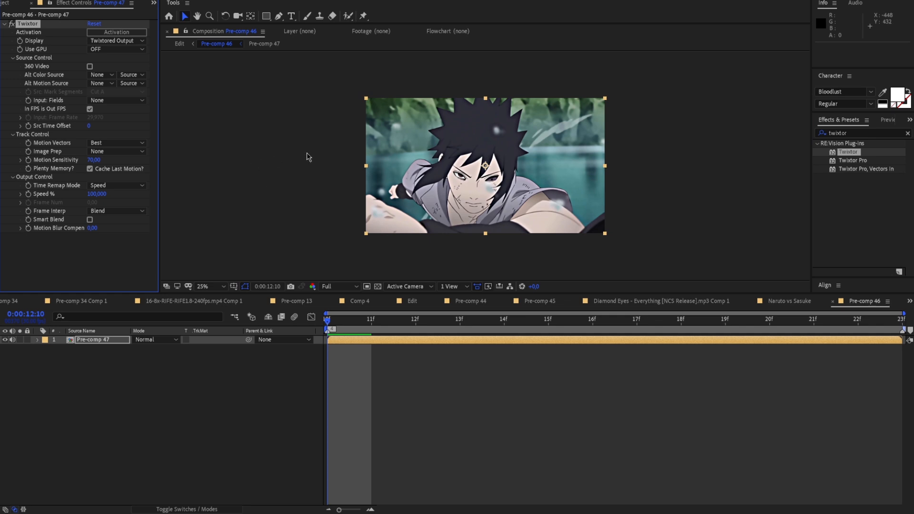
key(ctrl+z)
click(843, 162)
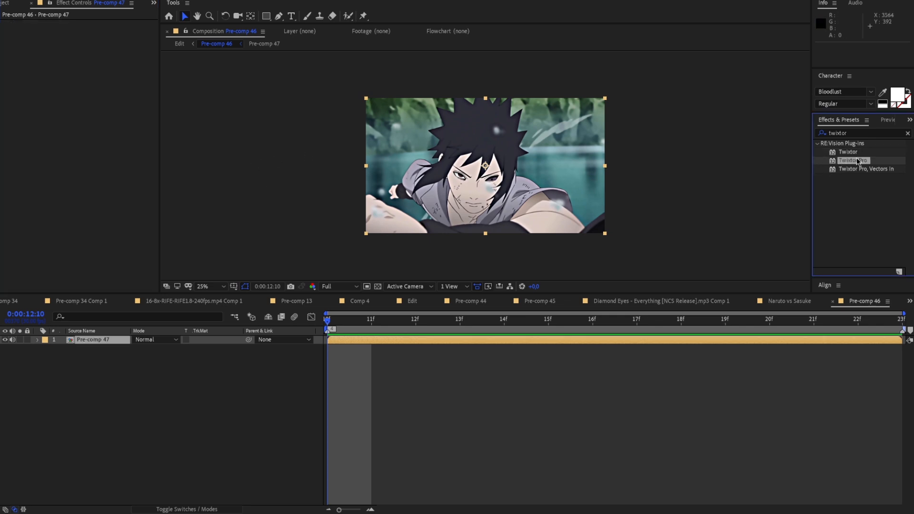
drag(792, 288, 738, 343)
key(ctrl+f)
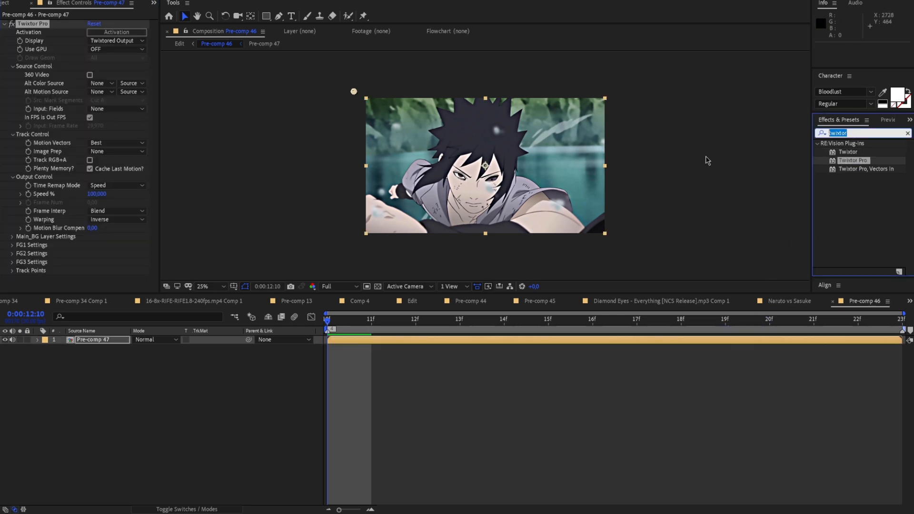
Set Twixtor Pro's Input: Frame Rate to 30 on the nested Sasuke pre-comp layer
text(twixtor)
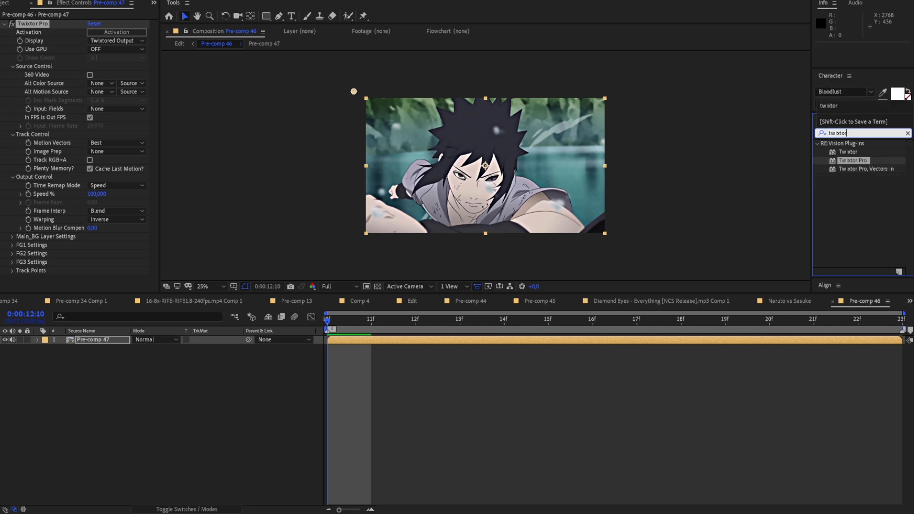
click(551, 366)
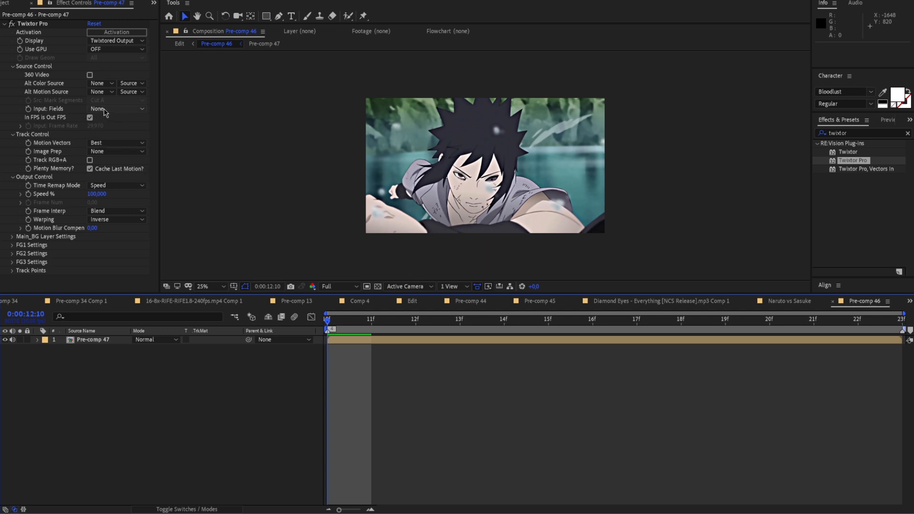
click(100, 127)
click(89, 118)
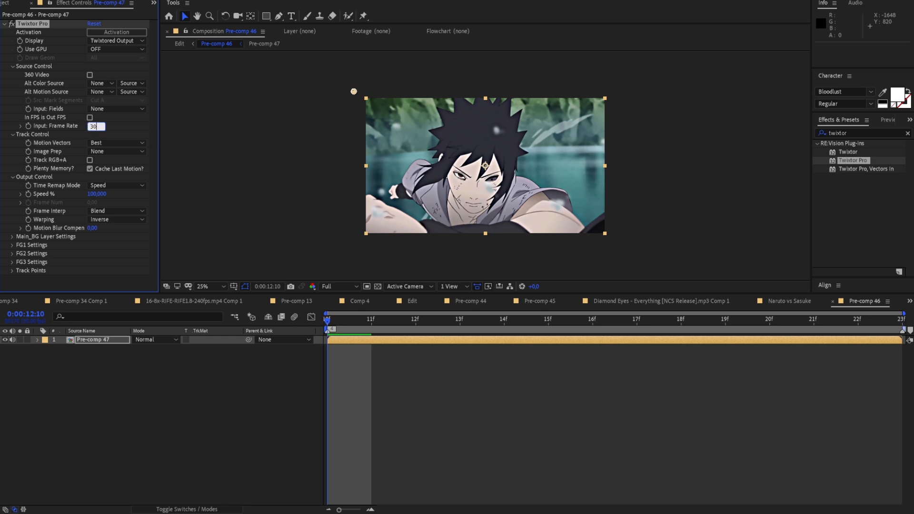
click(89, 118)
Check the frame rate in the nested pre-comp's composition settings, then return to the parent pre-comp
double_click(373, 338)
right_click(251, 189)
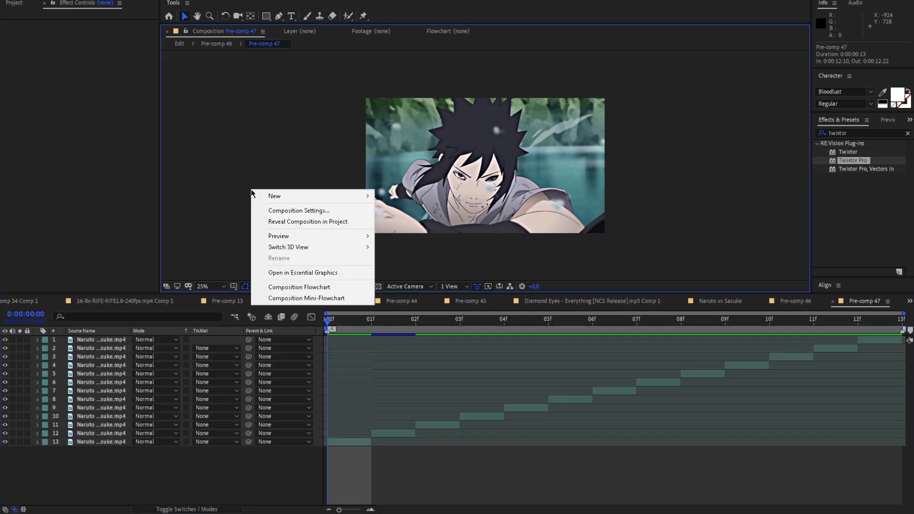
click(282, 210)
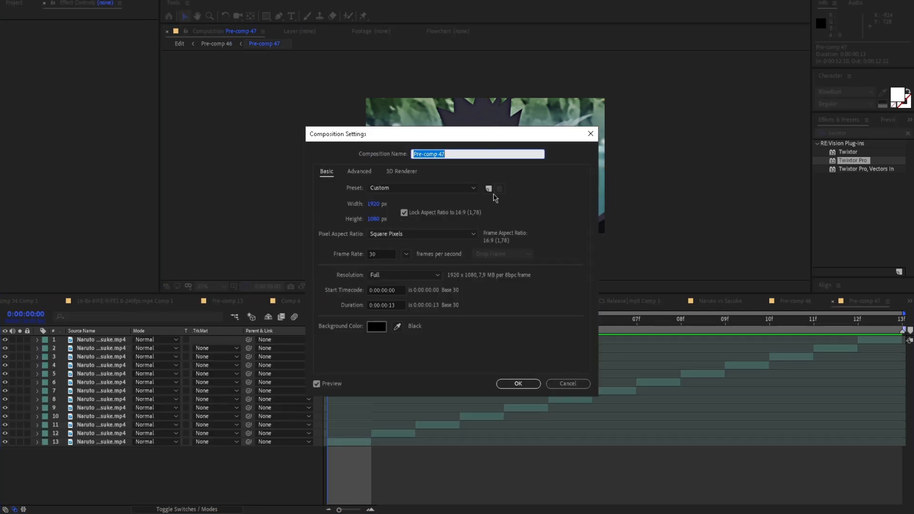
click(591, 133)
click(207, 43)
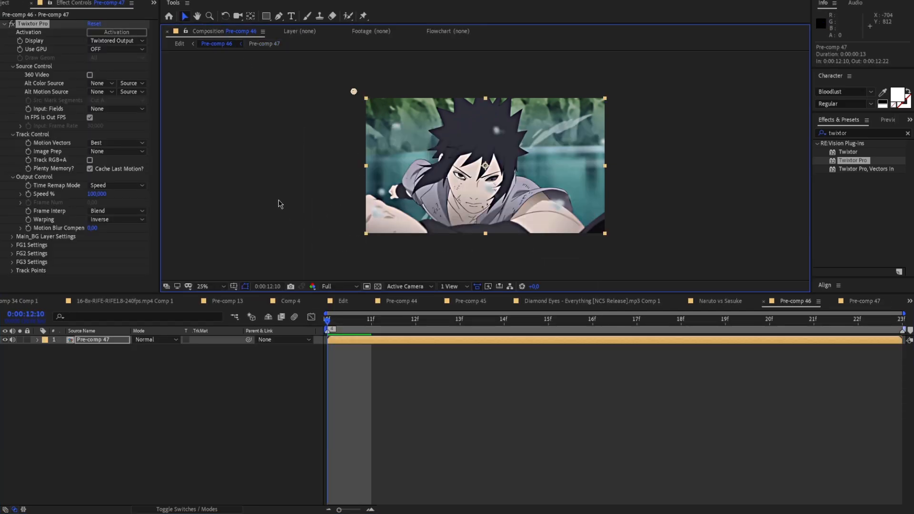
In Twixtor Pro, disable In FPS is Out FPS and choose Contrast/Edge Enhance image prep, Motion Weighted Blend interpolation and Forward warping
click(90, 117)
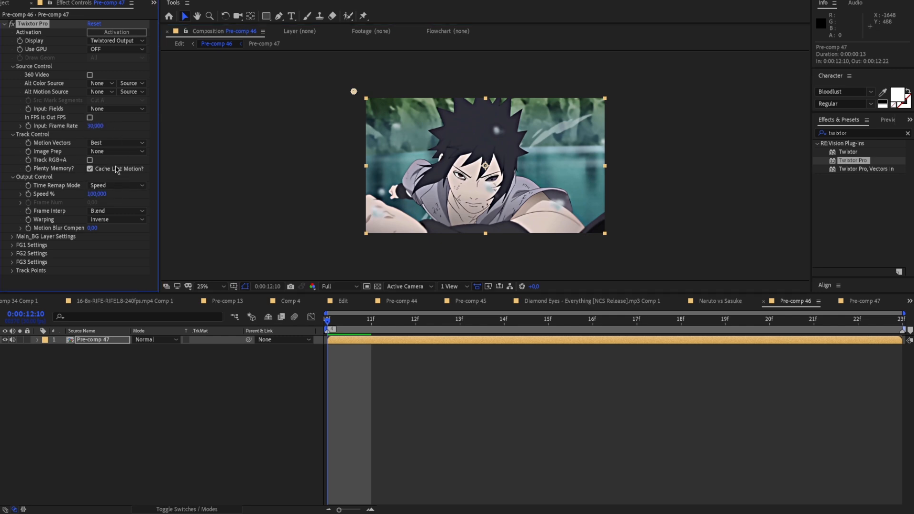
click(116, 153)
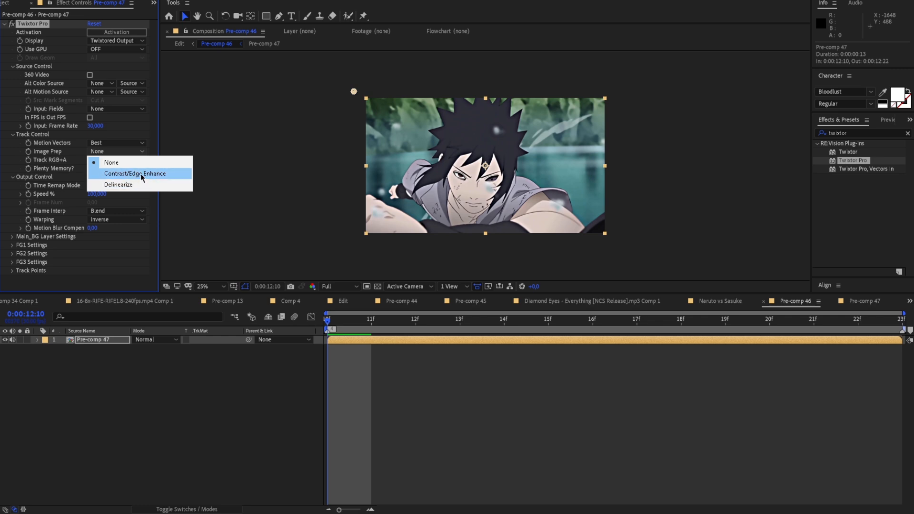
click(149, 179)
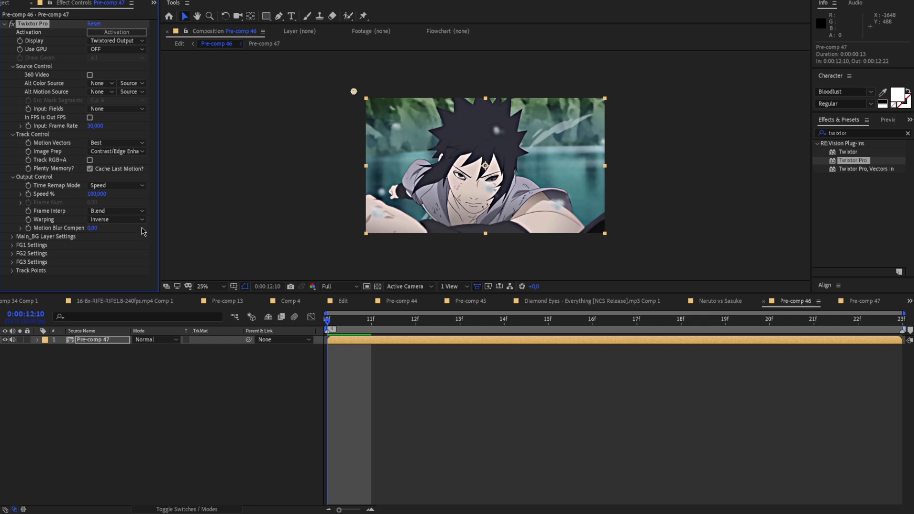
click(130, 211)
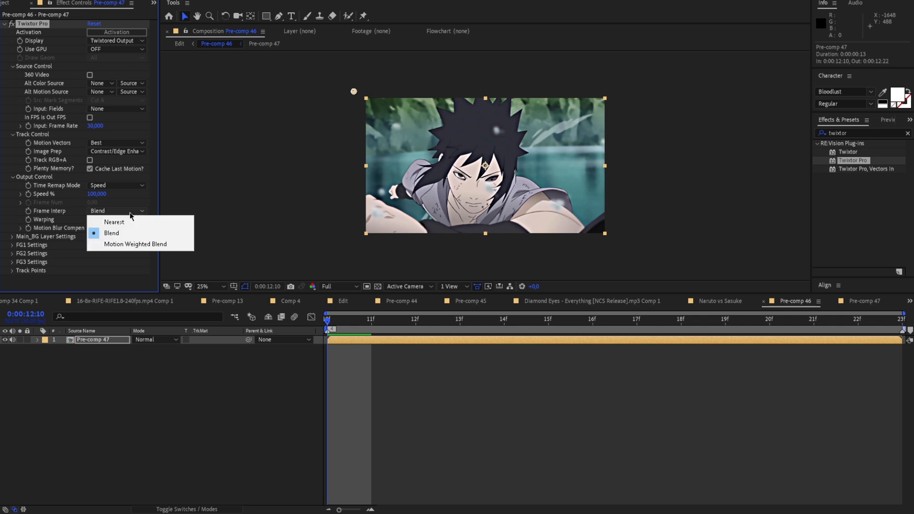
click(139, 244)
click(126, 220)
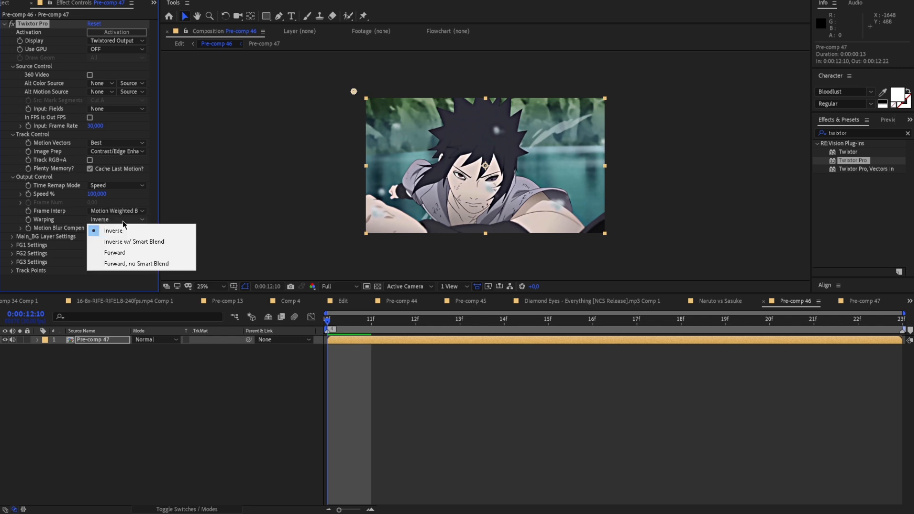
click(127, 254)
Play back the Sasuke clip with the new Twixtor Pro settings
key(space)
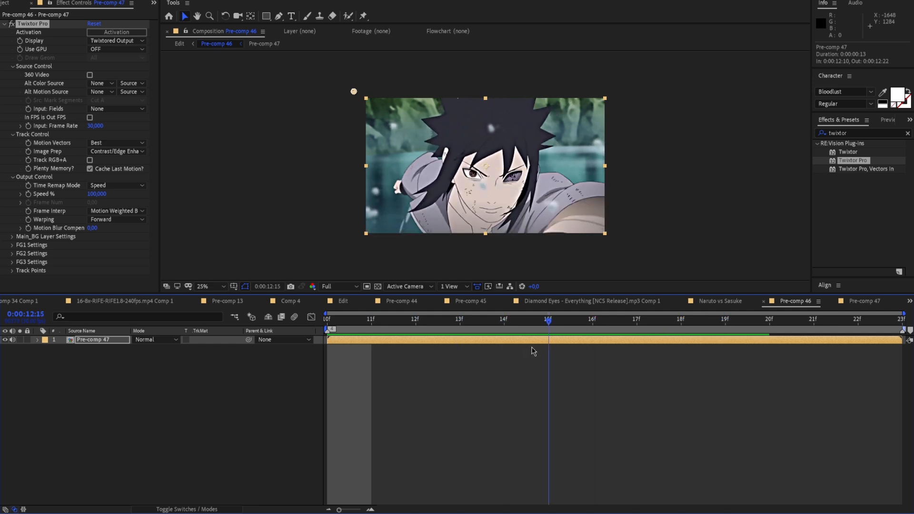
click(404, 337)
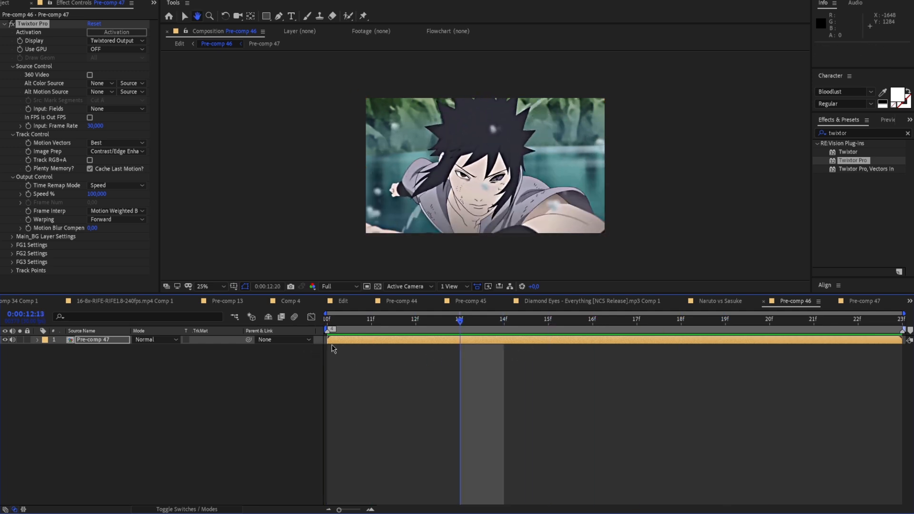
key(space)
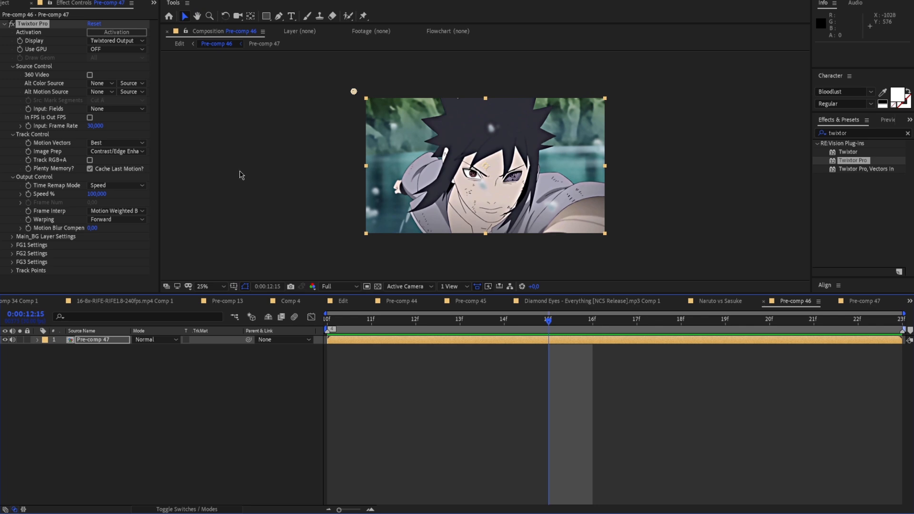
Pre-compose the Twixtor Pro layer, moving the effect into the new pre-comp
right_click(479, 339)
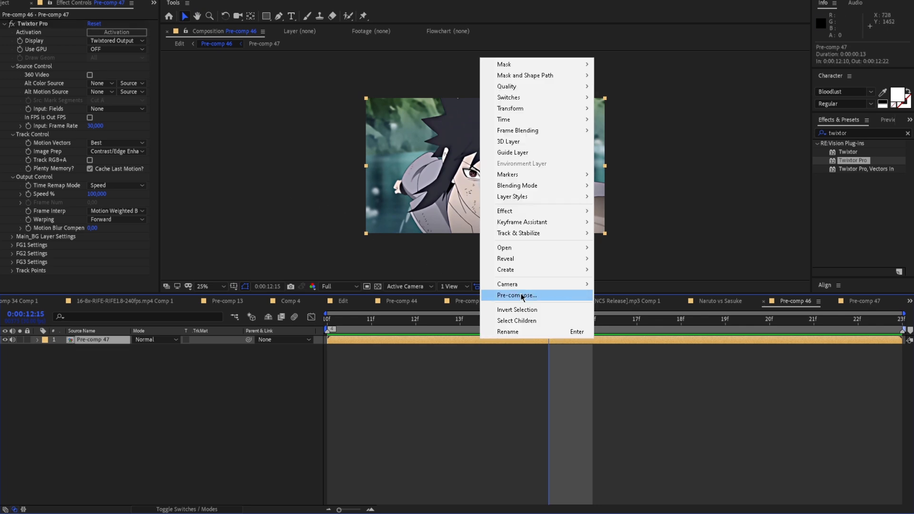
click(523, 297)
click(225, 139)
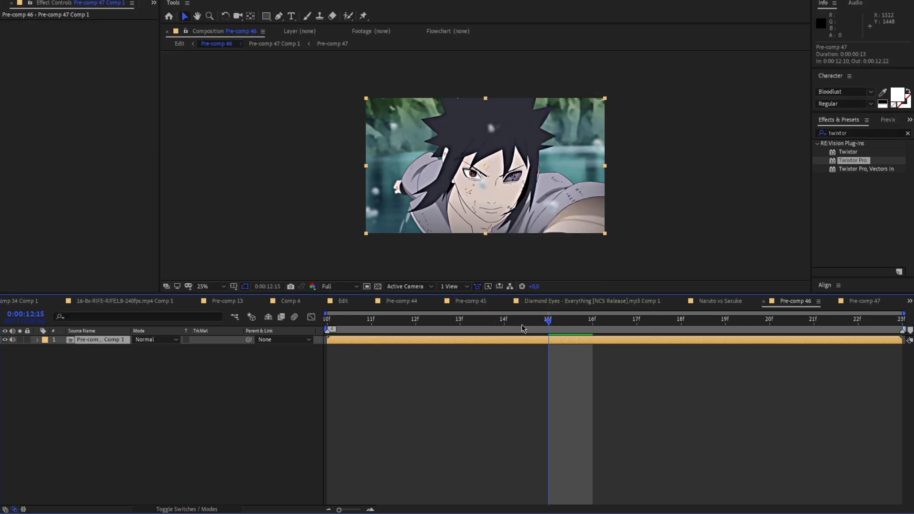
drag(534, 324, 325, 323)
right_click(359, 341)
mouse_move(387, 127)
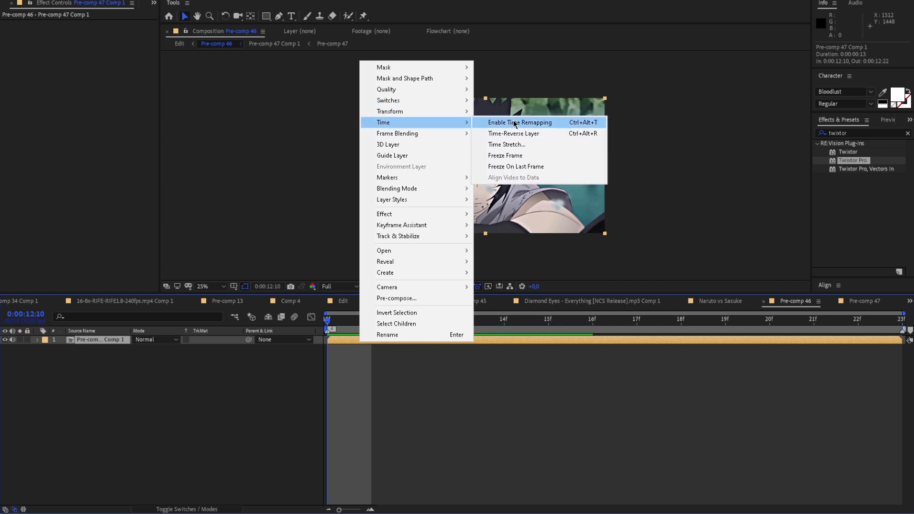
click(510, 124)
drag(332, 323, 680, 321)
right_click(576, 369)
click(558, 337)
click(99, 349)
key(Delete)
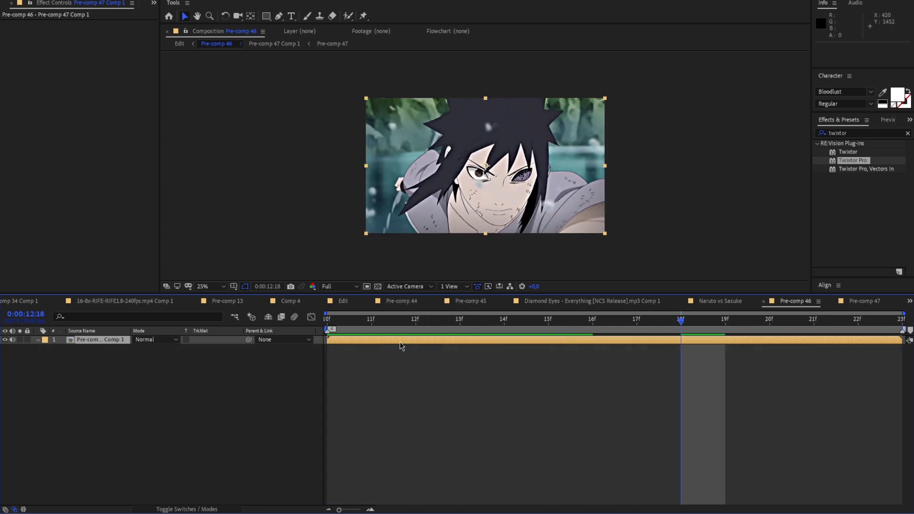
Enable time remapping on the newly pre-composed Sasuke layer
drag(681, 320, 460, 320)
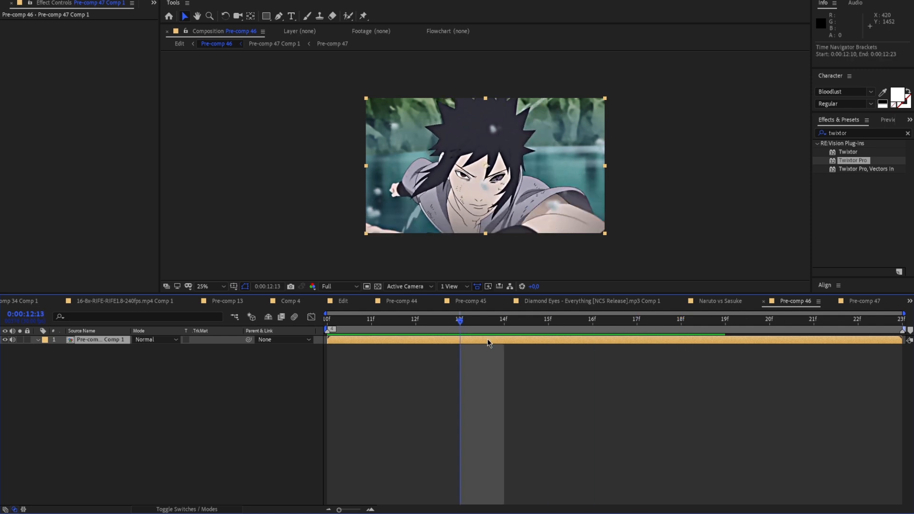
right_click(485, 339)
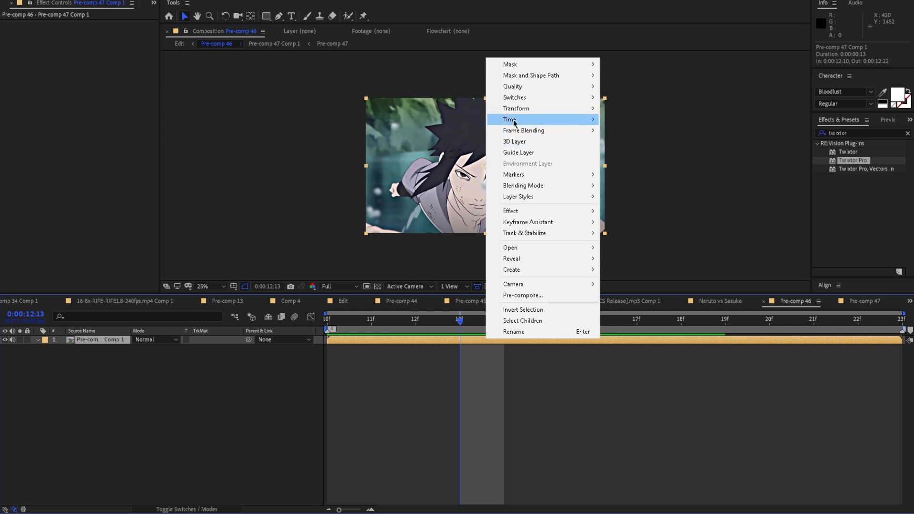
mouse_move(516, 120)
click(625, 125)
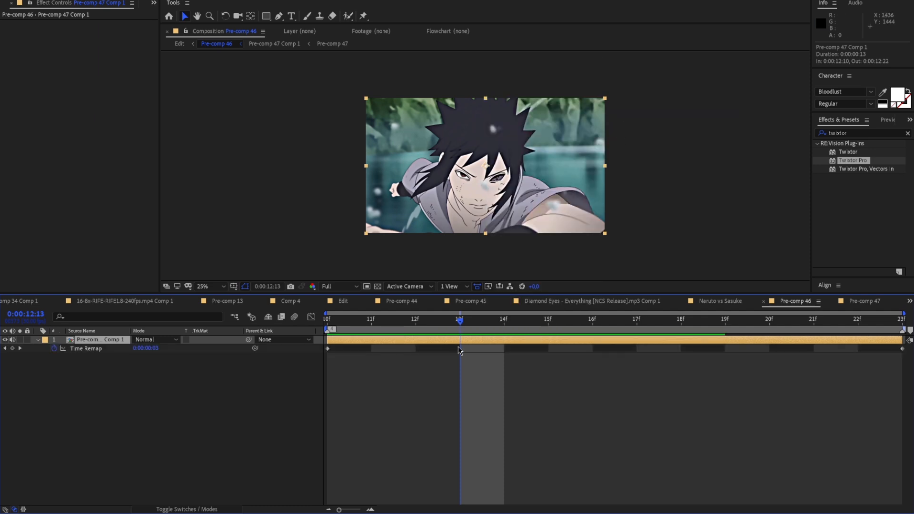
Place the end Time Remap keyframe at 0:00:12:22 and shape the value graph into a fast start that eases out
drag(901, 348, 326, 352)
click(328, 348)
click(312, 317)
drag(504, 479, 356, 386)
click(370, 321)
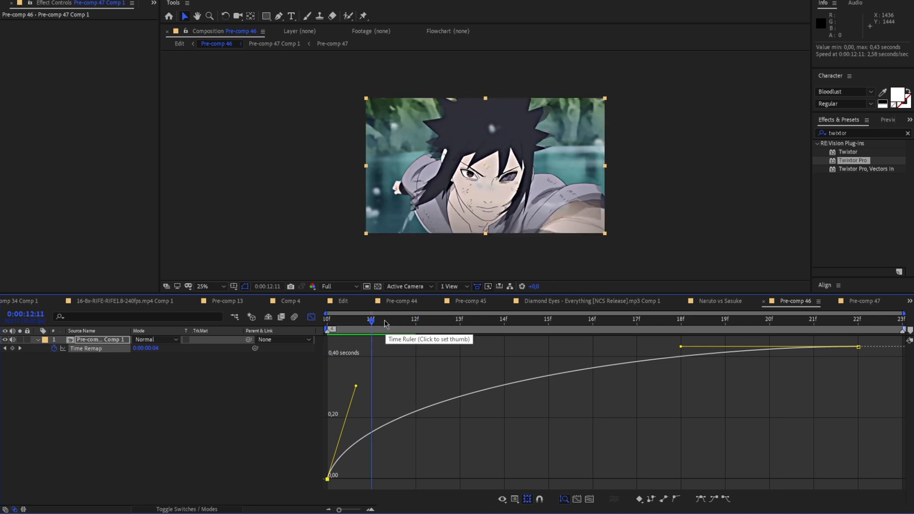
drag(356, 387, 365, 404)
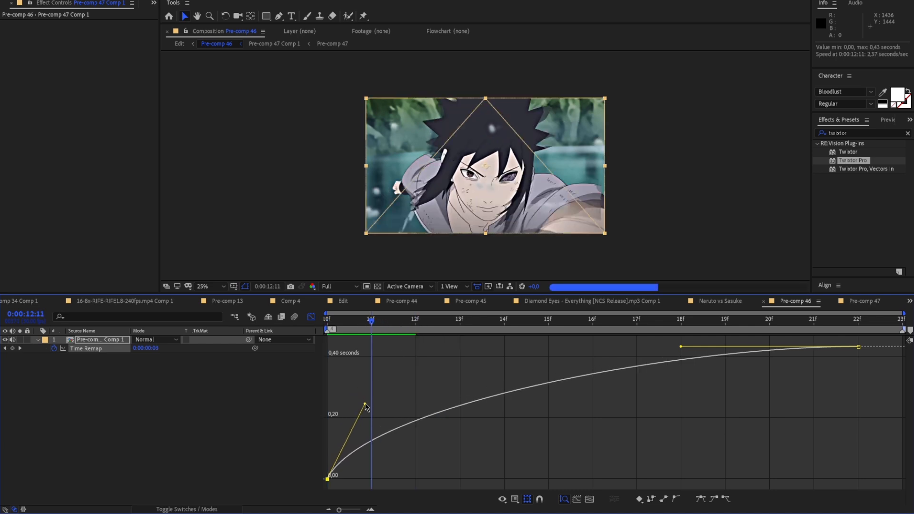
Scrub through and play back the Sasuke clip with the eased time remap curve
click(374, 373)
drag(369, 317, 656, 330)
click(523, 319)
key(space)
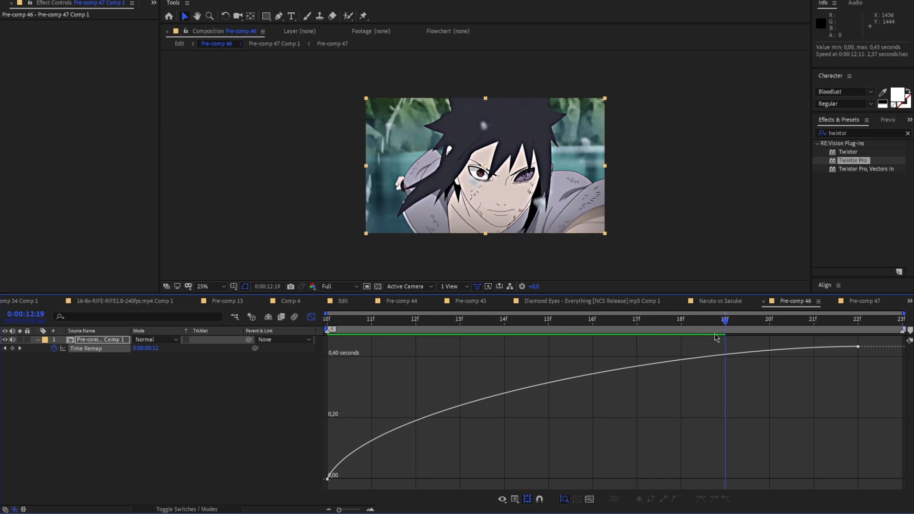
key(space)
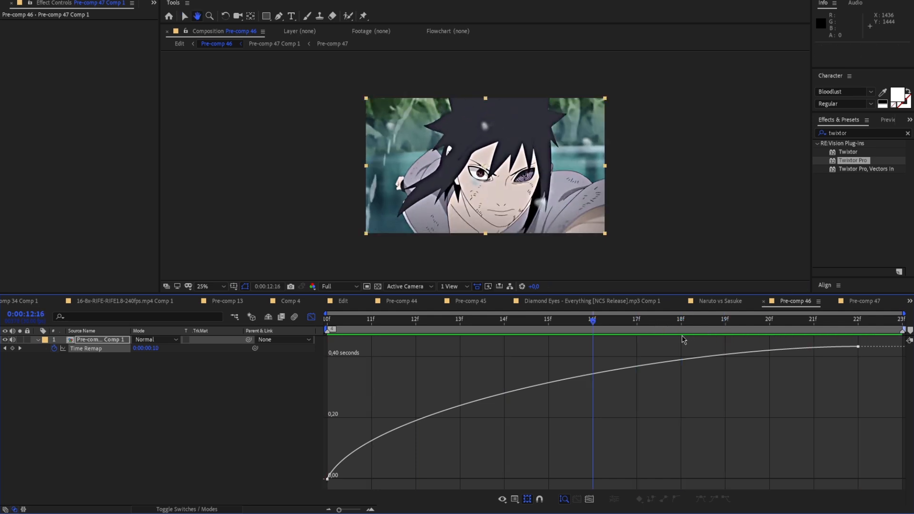
Lower the end Time Remap keyframe to about 0.38 seconds and preview the clip
drag(708, 331, 859, 367)
drag(812, 325, 327, 383)
click(283, 389)
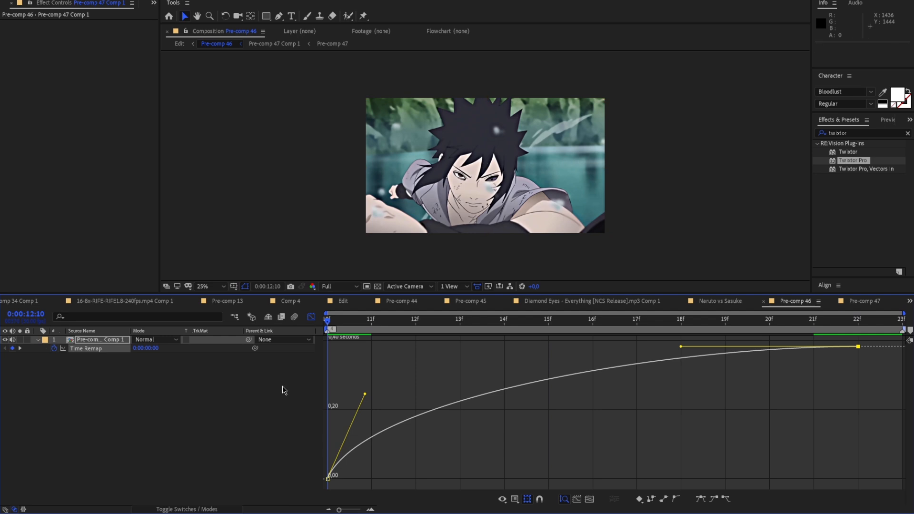
key(space)
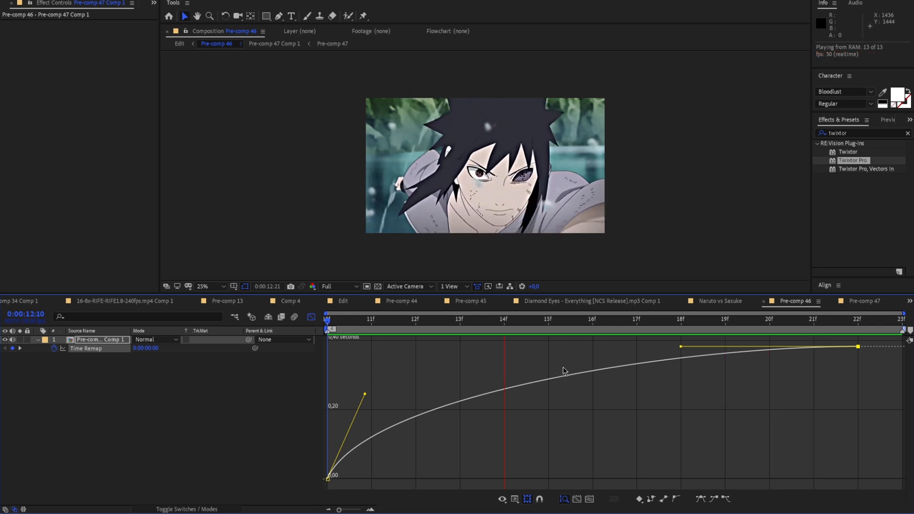
key(space)
Soften the Time Remap curve's start and move its end keyframe to 0:00:12:23 at about 0.36 seconds
drag(766, 321, 366, 364)
drag(365, 394, 384, 410)
drag(683, 350, 694, 352)
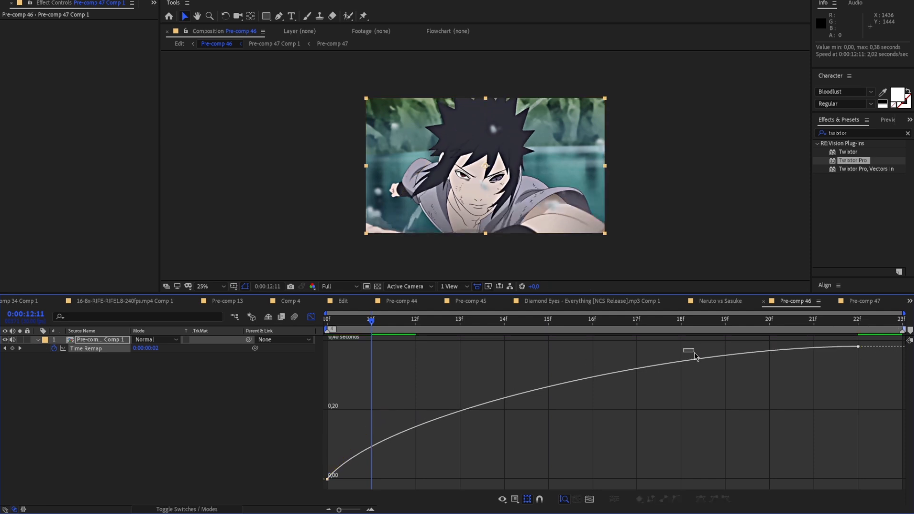
drag(858, 346, 890, 355)
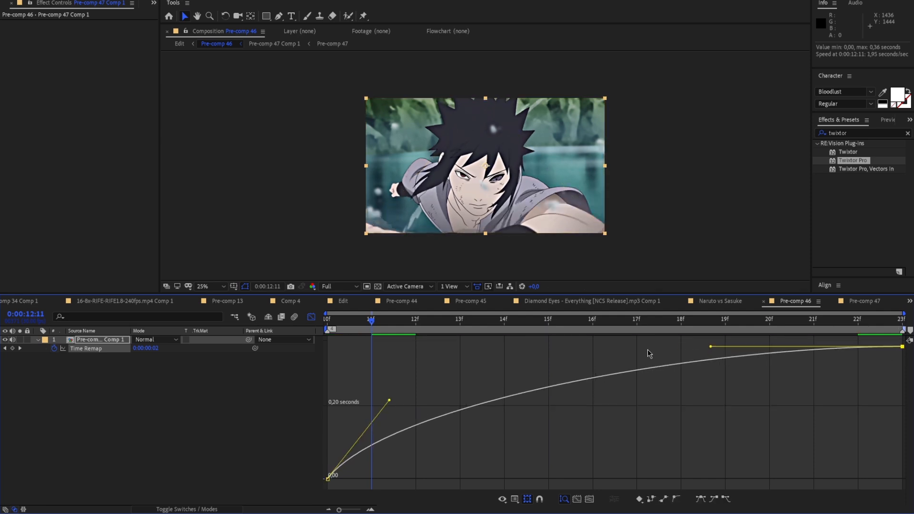
Play back the softened time remap and check its individual frames
key(space)
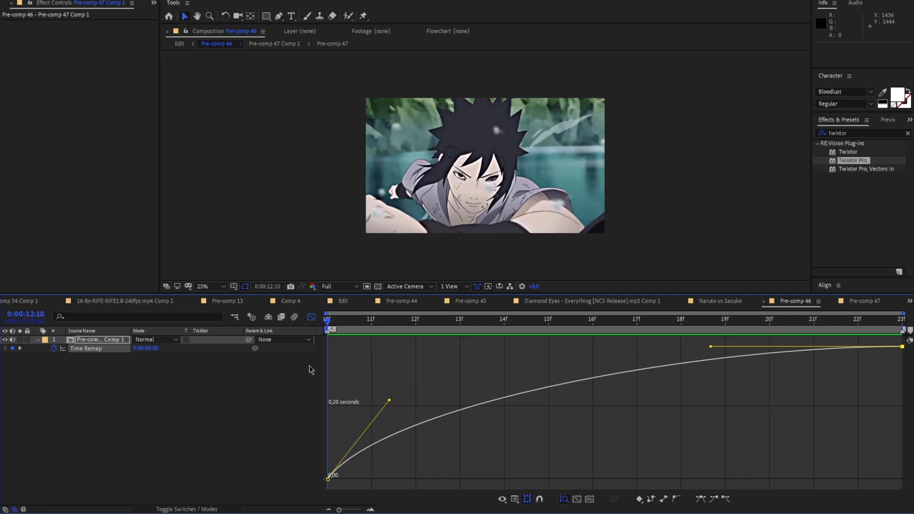
key(space)
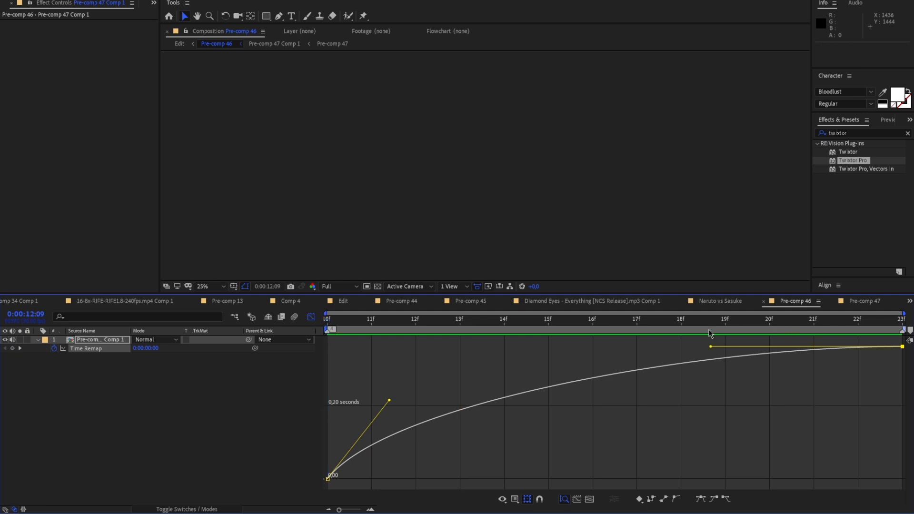
key(Page_Up)
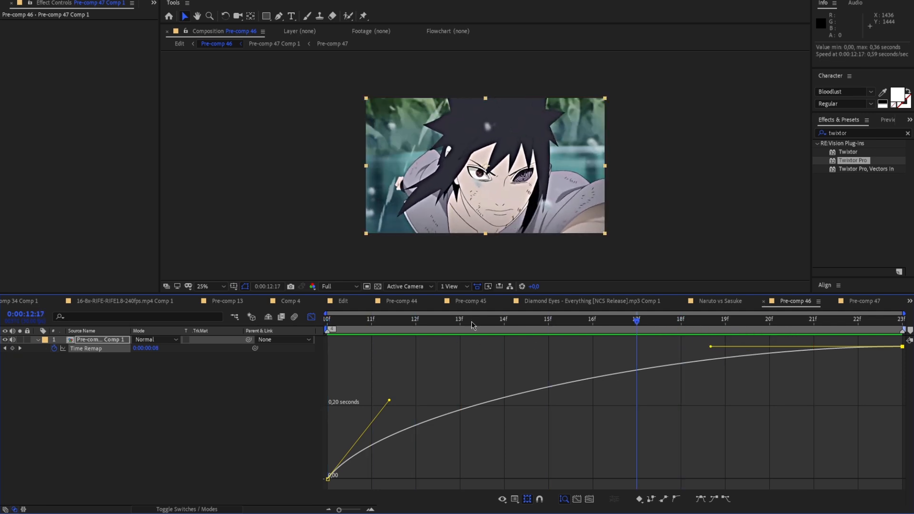
Open the time-remapped pre-comp and set its layer's Twixtor Pro Warping to Inverse w/ Smart Blend
click(310, 318)
double_click(115, 339)
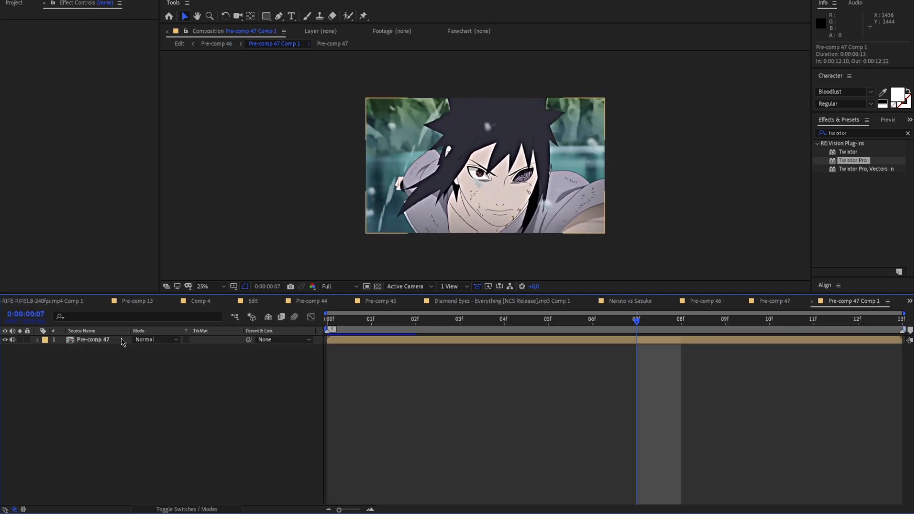
click(369, 339)
click(119, 219)
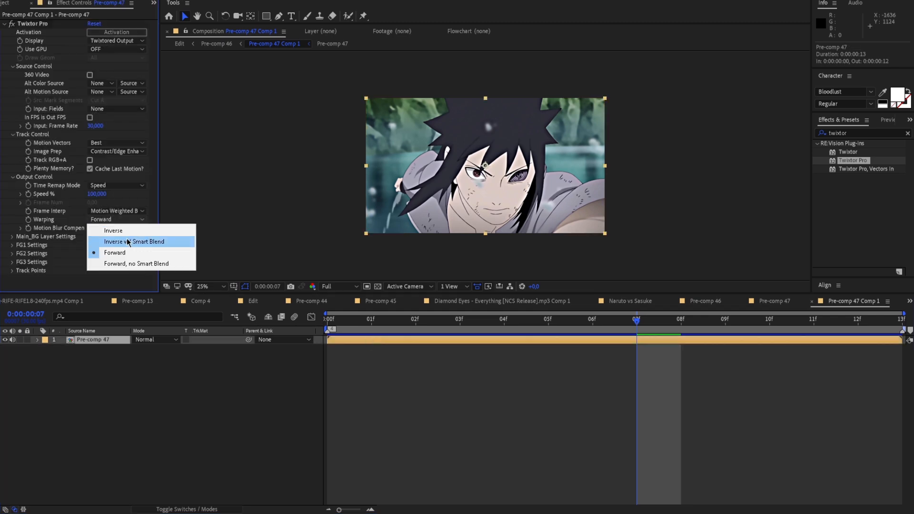
click(119, 219)
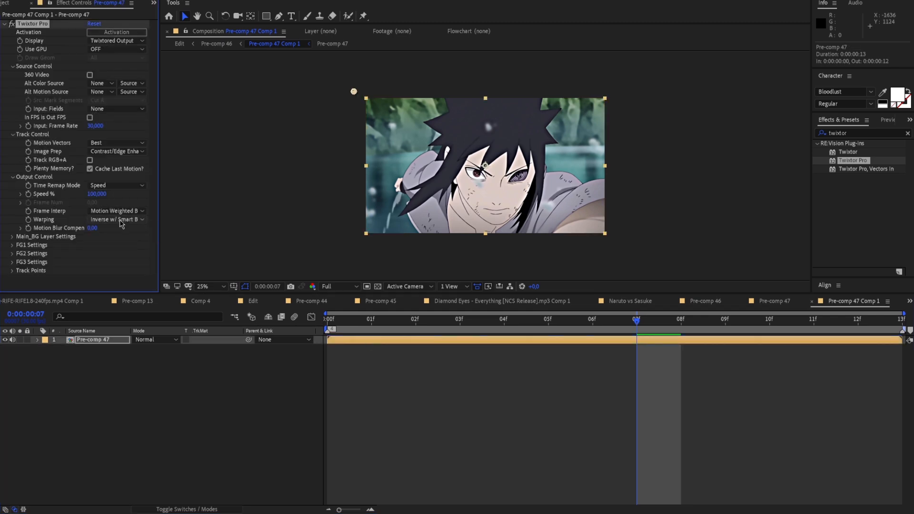
Try a different Image Prep option in Twixtor Pro on the Pre-comp 47 layer and preview it in Pre-comp 46
click(116, 151)
click(124, 187)
click(217, 44)
drag(642, 330, 318, 335)
key(space)
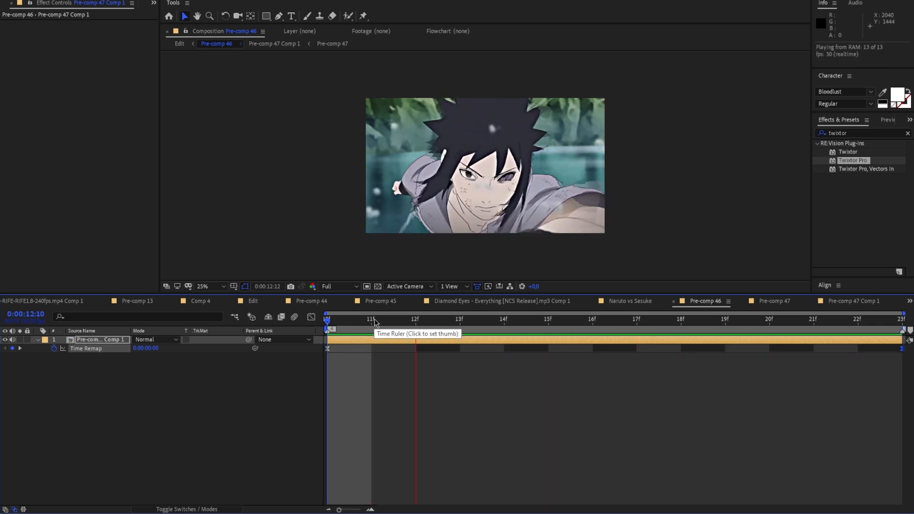
key(space)
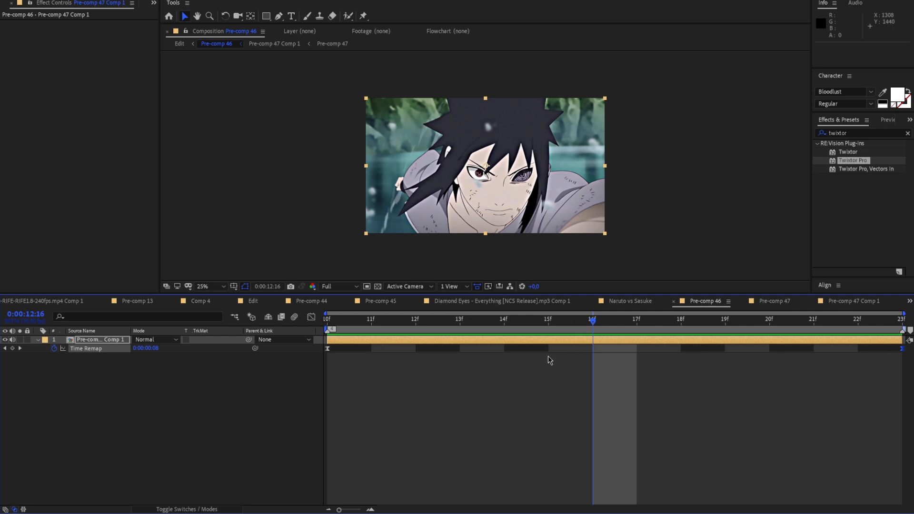
In Pre-comp 47 Comp 1, set Twixtor Pro's Image Prep to Contrast/Edge Enhance and its Warping to Forward
double_click(544, 340)
click(112, 152)
click(121, 173)
click(130, 220)
click(139, 253)
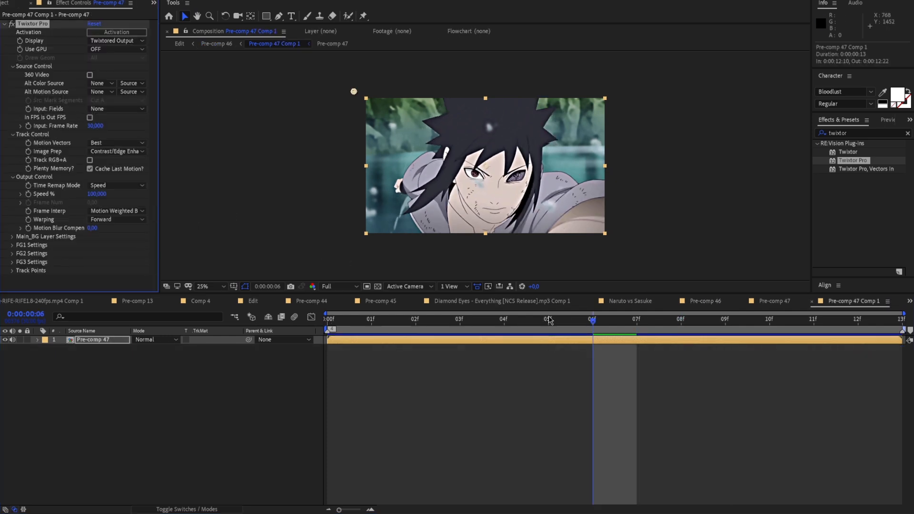
key(Home)
click(219, 45)
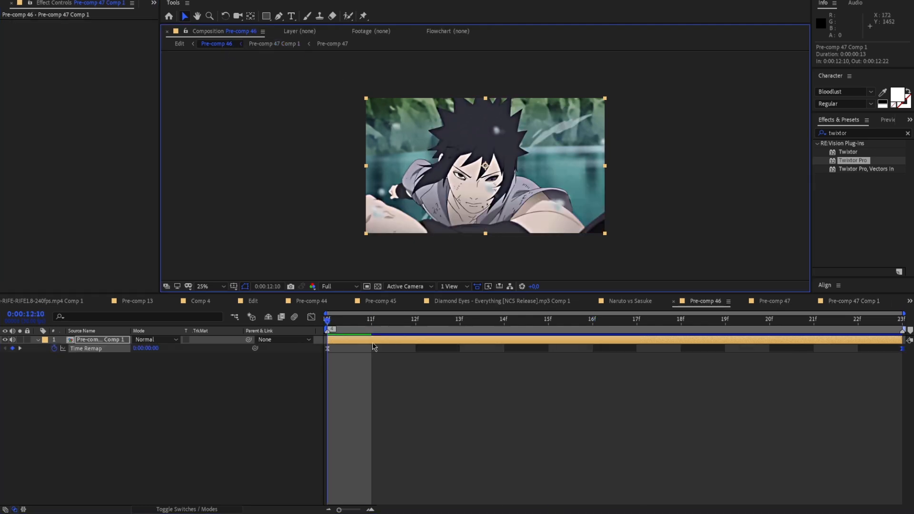
Play back Pre-comp 46 from its start at 0:00:12:10 and check the interpolated frames
drag(334, 322, 324, 350)
key(space)
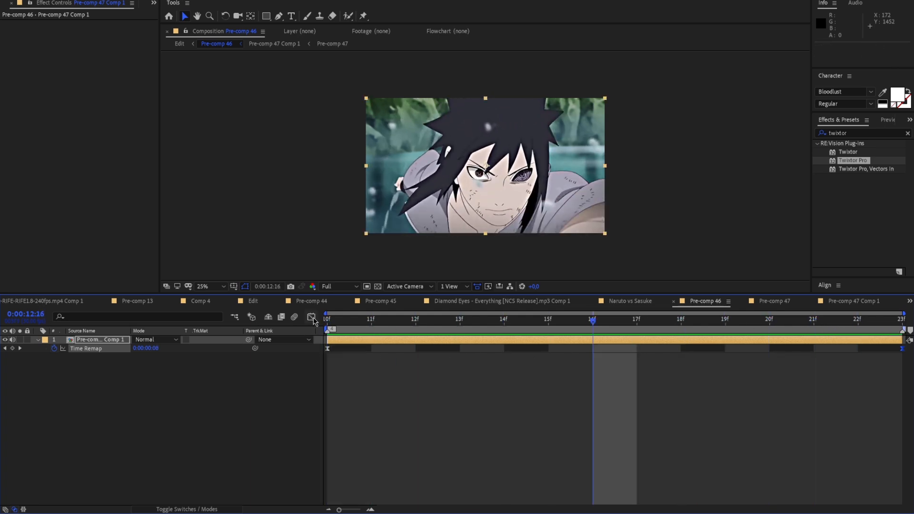
click(38, 339)
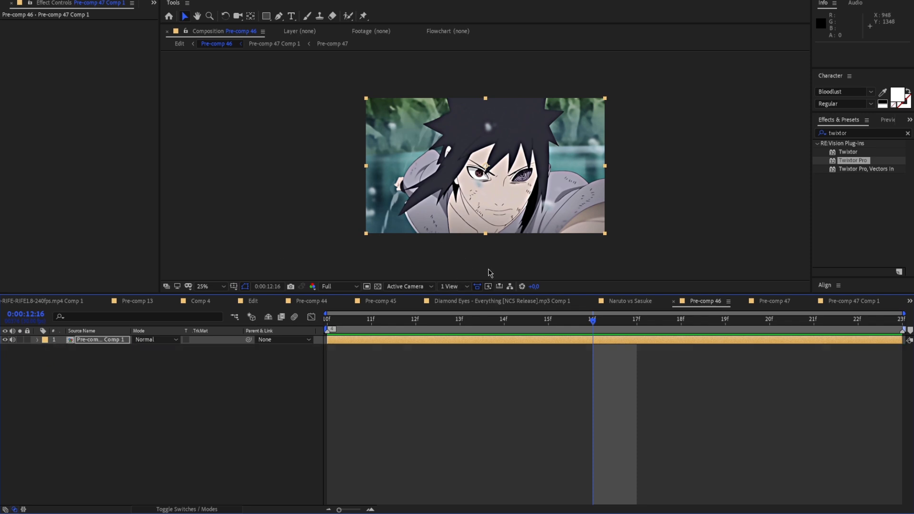
key(space)
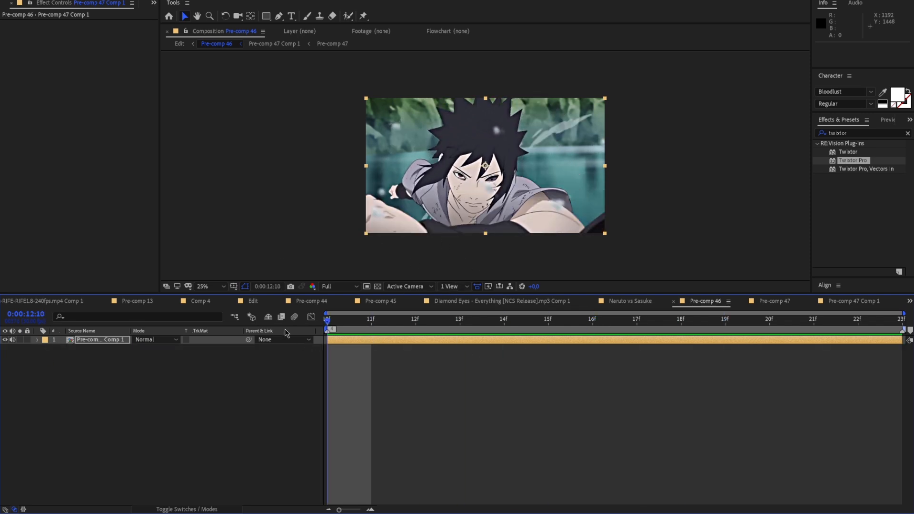
key(space)
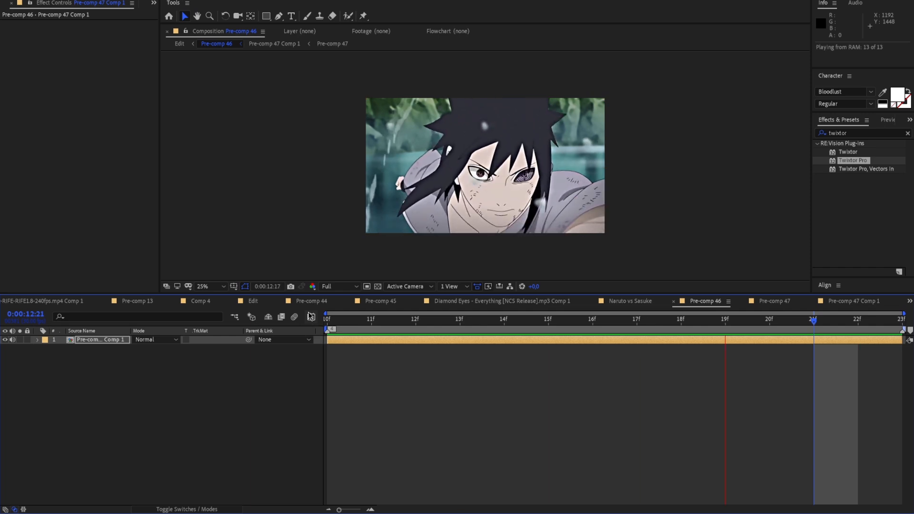
drag(795, 322, 572, 336)
Return to the Edit composition and play the assembled pre-comps from 0:00:11:13
click(184, 44)
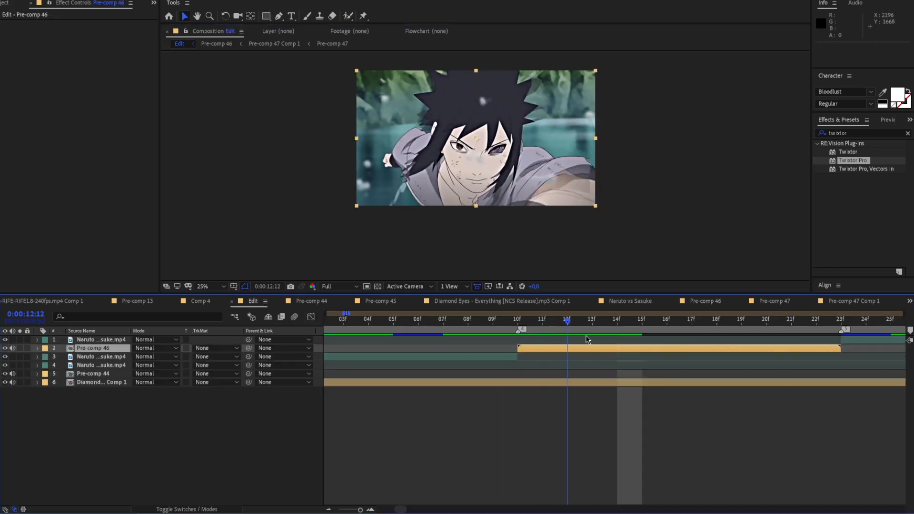
key(Page_Down)
drag(364, 511, 359, 511)
mouse_move(621, 327)
mouse_down()
mouse_move(721, 331)
mouse_move(623, 341)
mouse_up()
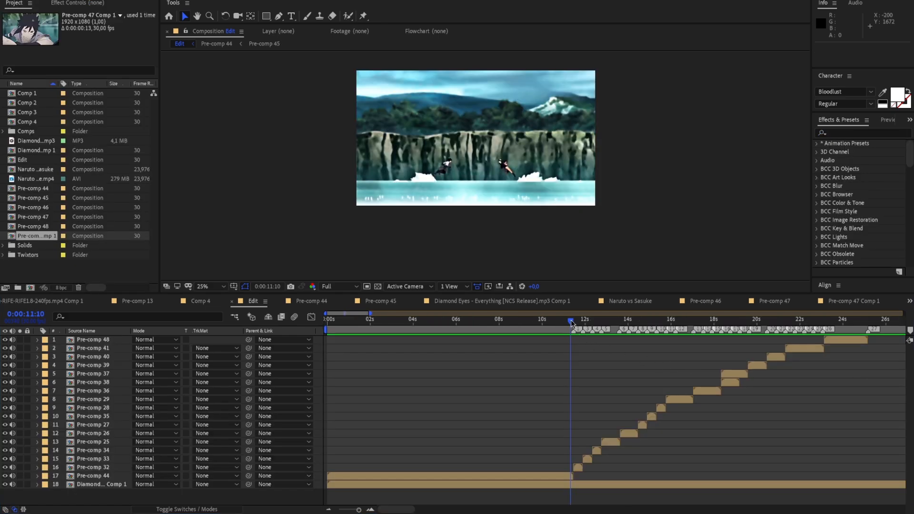
mouse_move(571, 321)
mouse_down()
mouse_move(609, 325)
mouse_move(572, 334)
mouse_up()
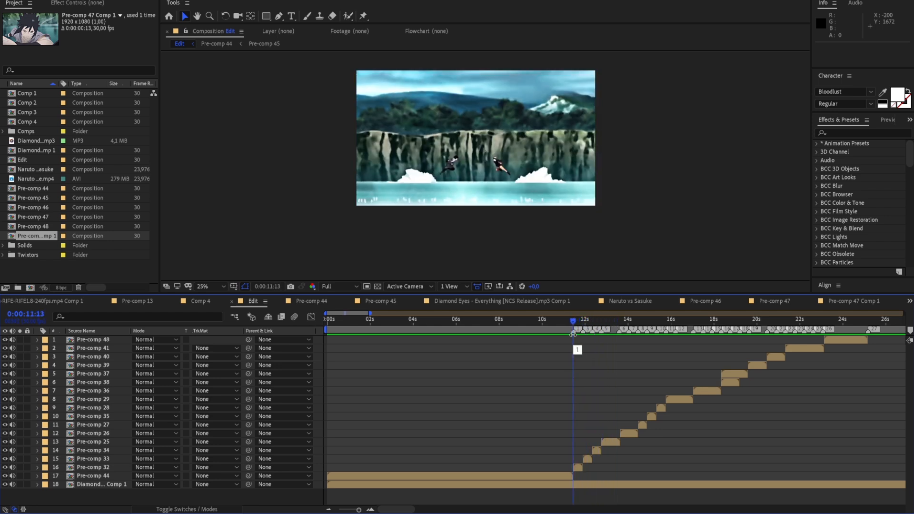
key(space)
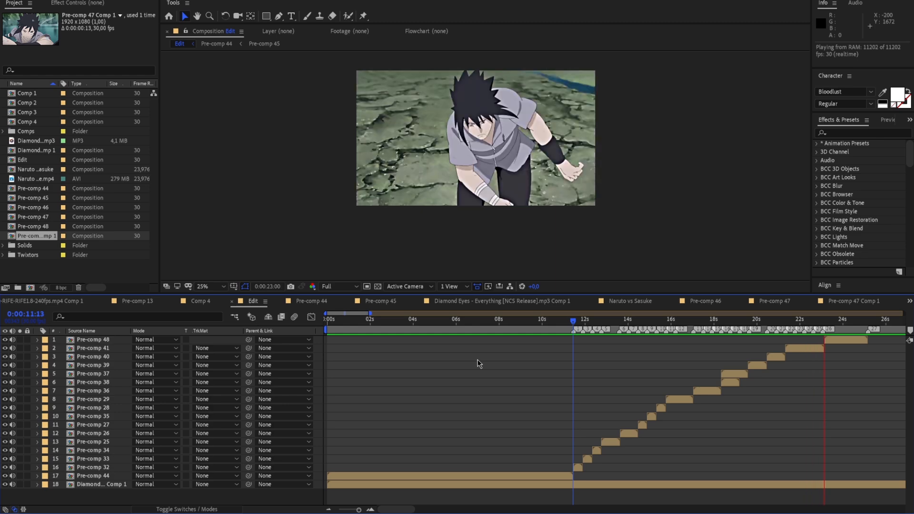
drag(870, 329, 641, 336)
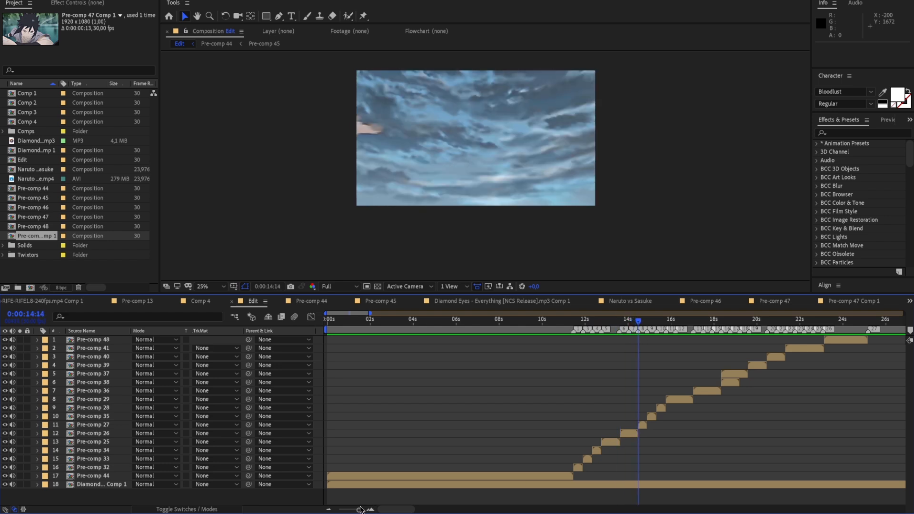
Play the Pre-comp 41 shot from 0:00:21:10 and fit the composition preview to the viewer
drag(360, 508, 361, 511)
drag(619, 327, 707, 356)
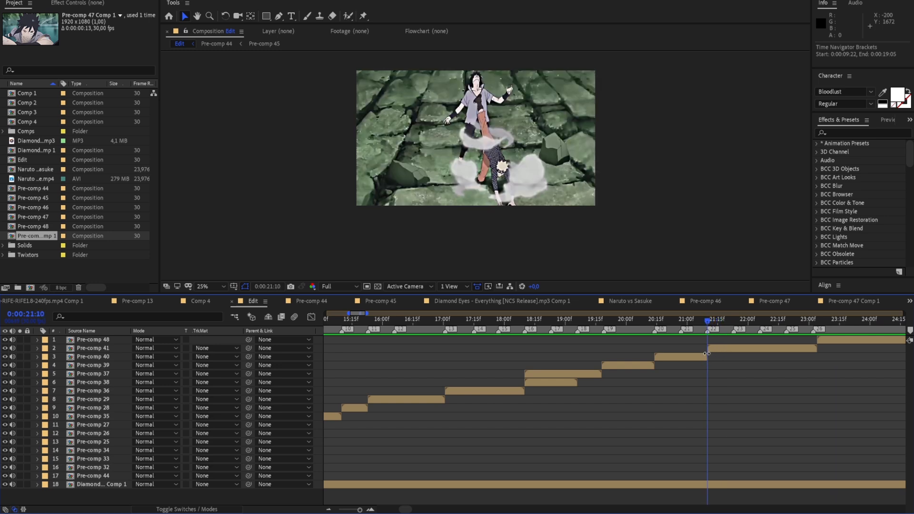
mouse_move(709, 322)
mouse_down()
mouse_move(772, 331)
mouse_move(709, 340)
mouse_up()
key(space)
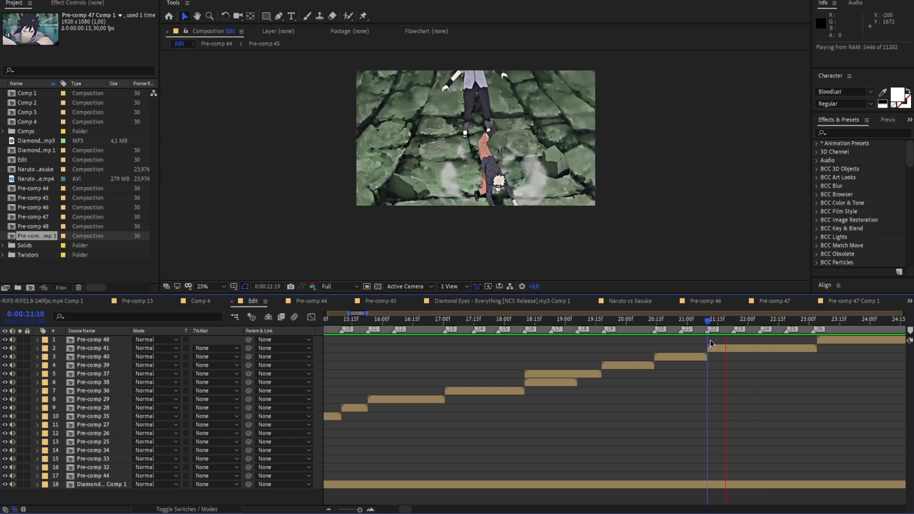
key(space)
key(space)
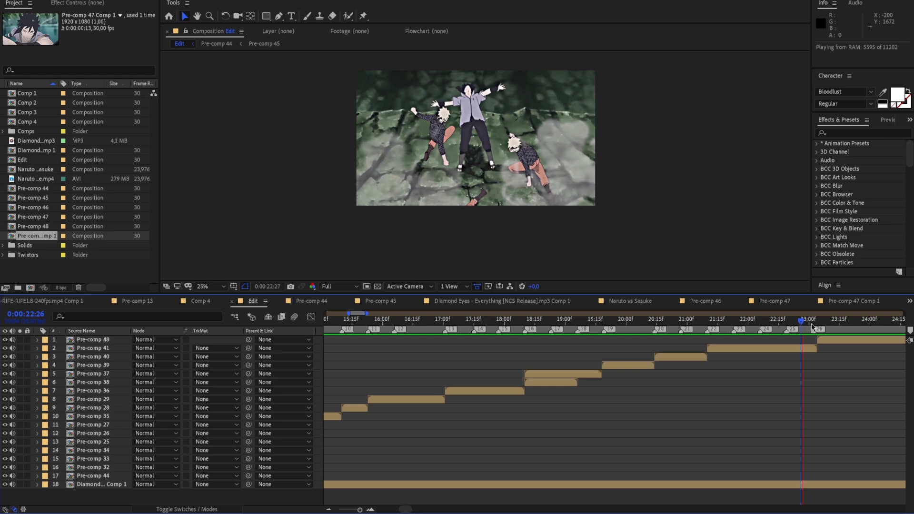
drag(836, 324, 710, 342)
click(209, 286)
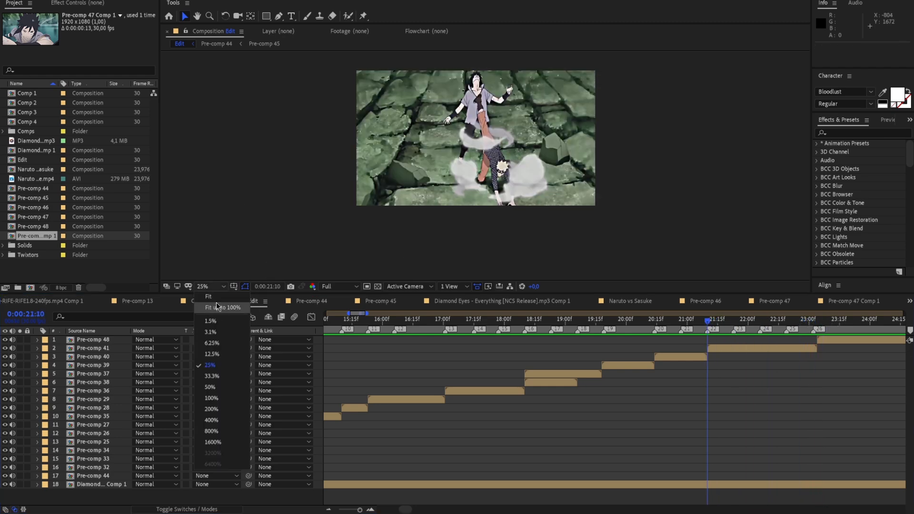
click(218, 297)
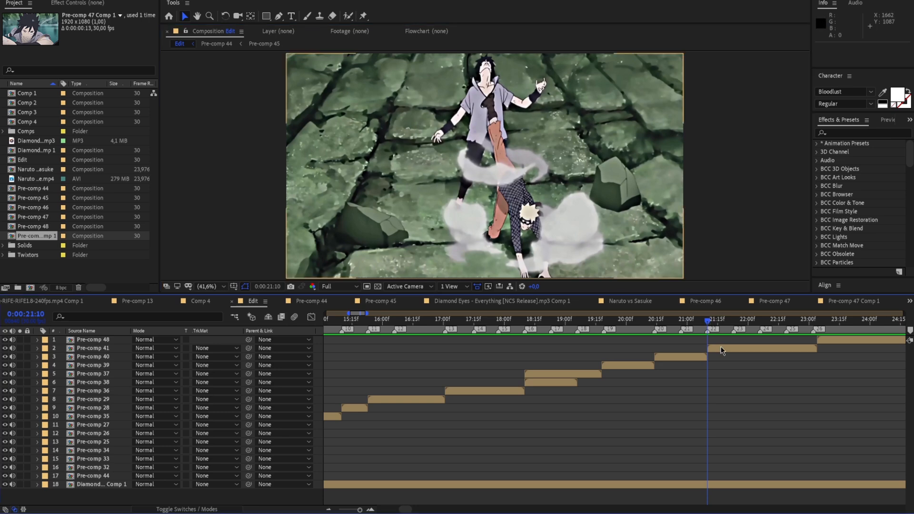
Open the footage composition nested in Pre-comp 41, examine its layer's Time Remap curve and play it back
double_click(721, 348)
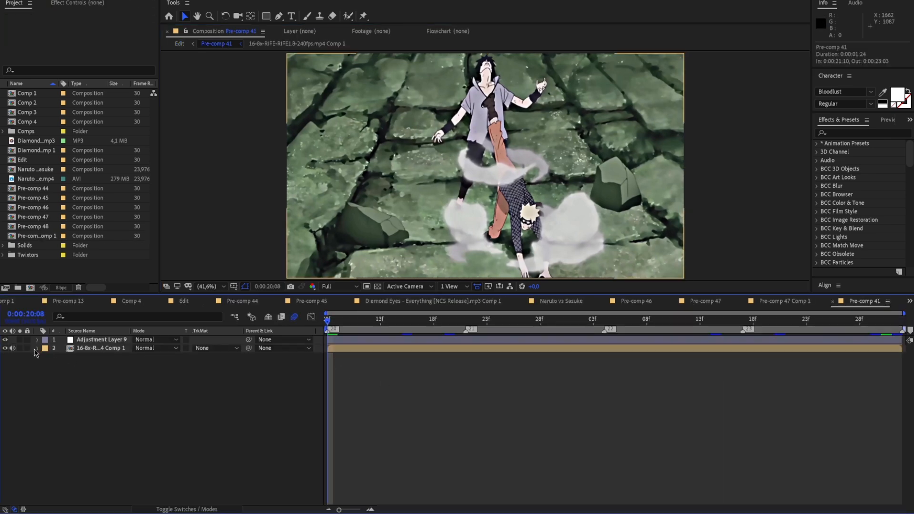
click(351, 351)
double_click(352, 351)
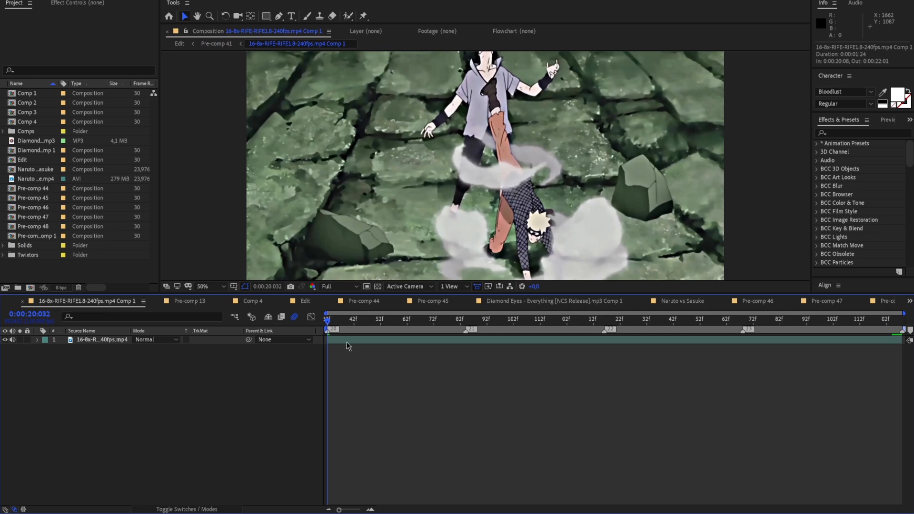
click(37, 340)
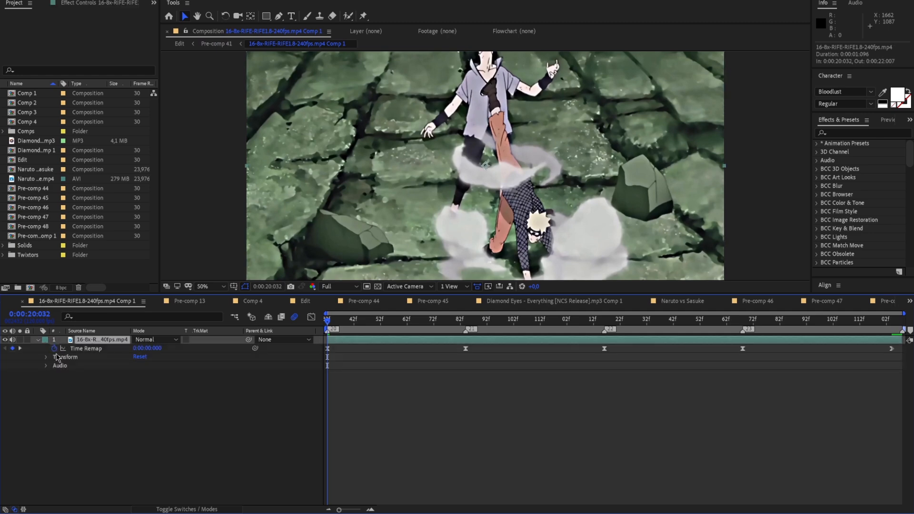
drag(365, 326, 649, 330)
click(86, 348)
click(311, 317)
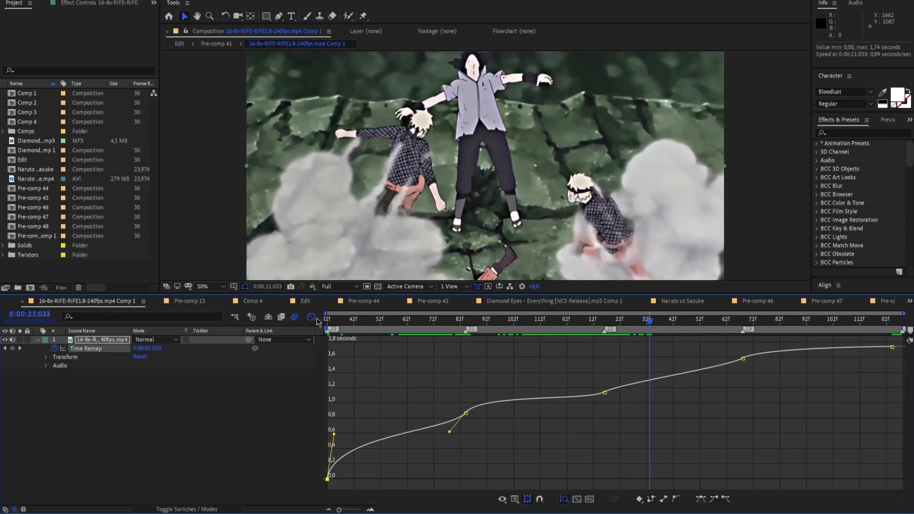
key(space)
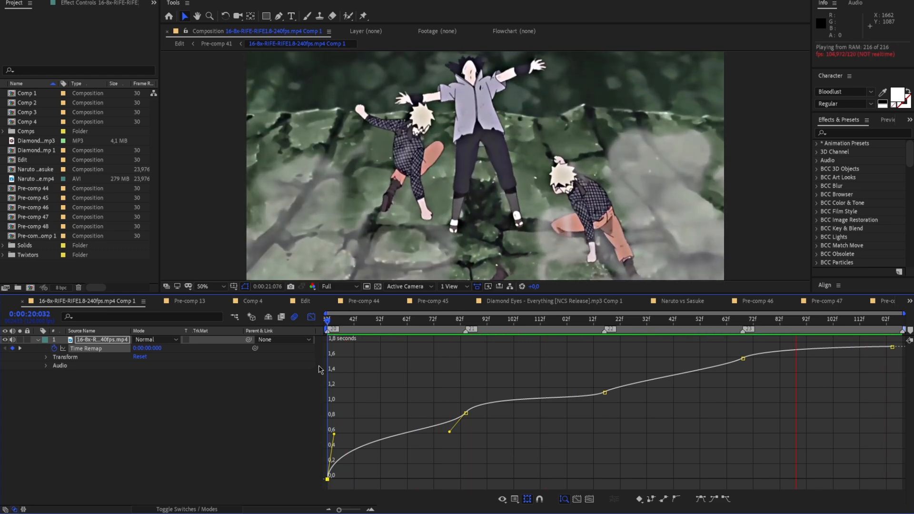
key(space)
Return to the Edit composition and review the end of Pre-comp 48 and the cut between Pre-comp 44 and Pre-comp 32
click(219, 43)
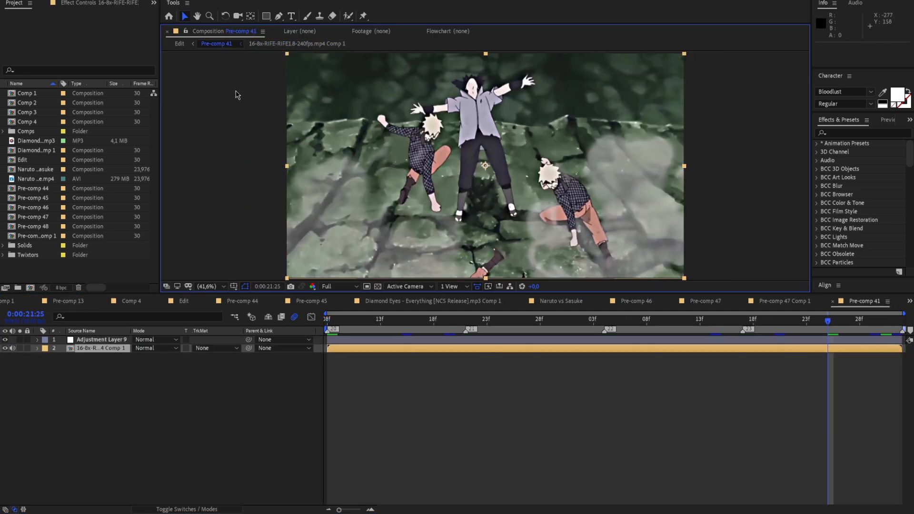
click(180, 43)
mouse_move(817, 322)
mouse_down()
mouse_move(855, 329)
mouse_move(824, 337)
mouse_up()
click(824, 339)
drag(361, 510, 359, 510)
drag(618, 324, 665, 334)
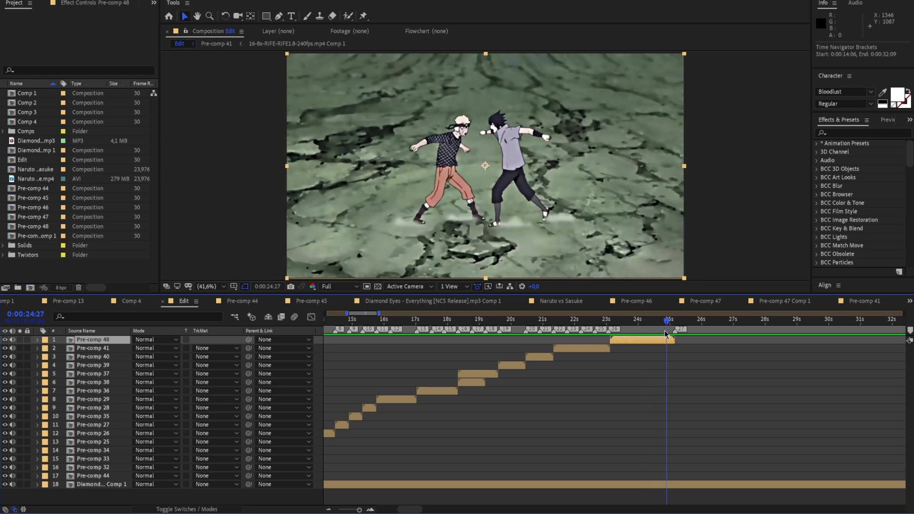
click(672, 328)
drag(675, 326, 458, 415)
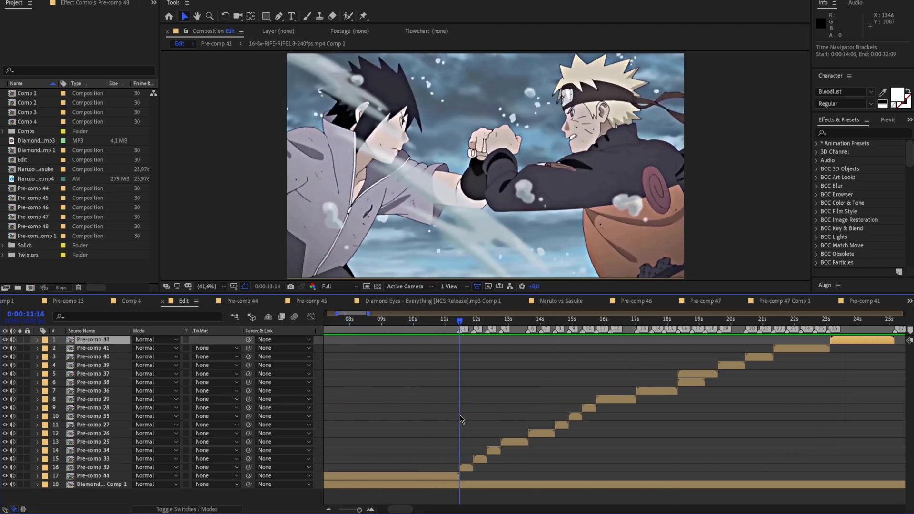
drag(460, 325, 411, 361)
drag(346, 367, 543, 390)
Copy Adjustment Layer 14 from Pre-comp 45 inside Pre-comp 44 and paste it as the uppermost layer of Pre-comp 32
double_click(540, 476)
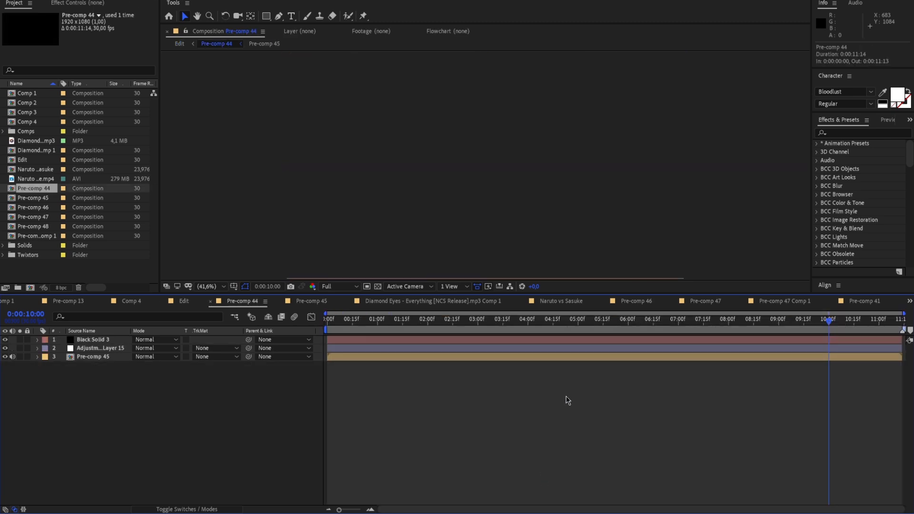
double_click(588, 358)
key(ctrl+c)
click(180, 43)
drag(544, 330, 590, 341)
double_click(597, 467)
key(ctrl+v)
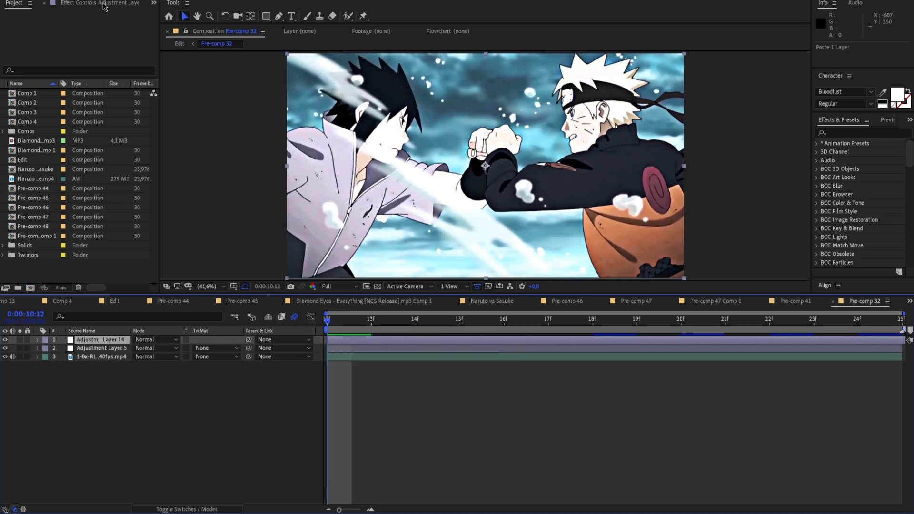
Open Adjustment Layer 14's Looks effect for editing at 0:00:10:14 and compare the image with Shadows/Highlights off and on
click(103, 6)
drag(358, 318, 415, 318)
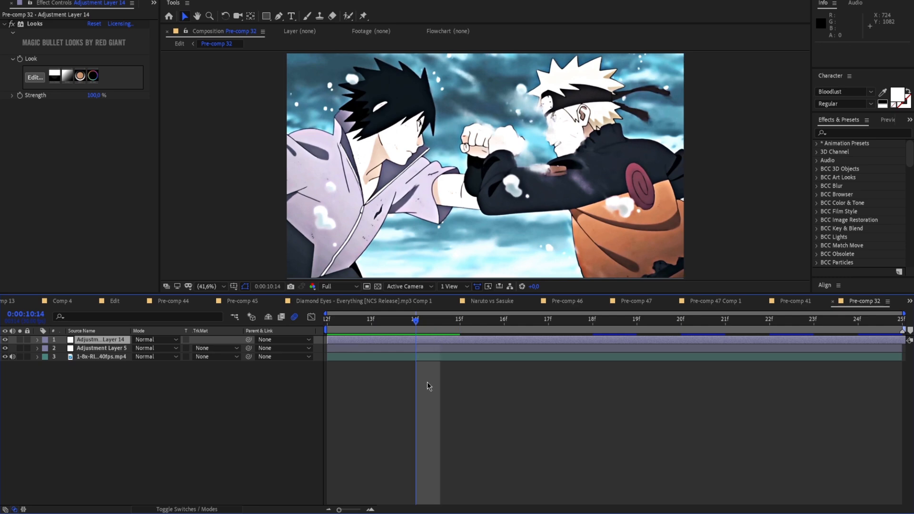
click(34, 76)
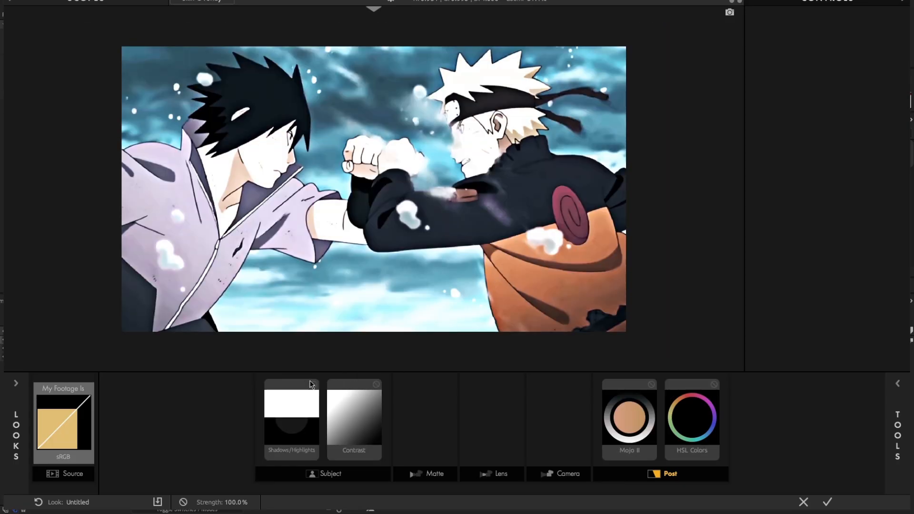
click(312, 386)
click(312, 387)
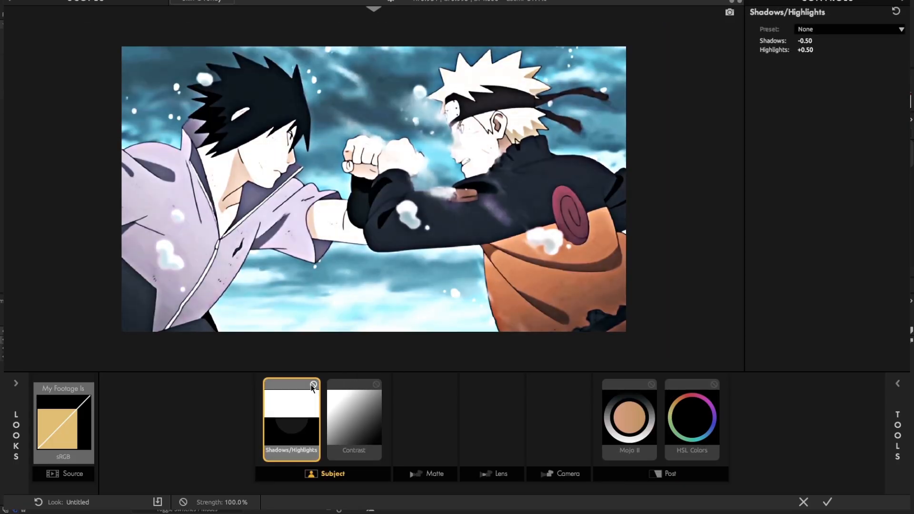
Enter a Contrast of +0.150 in the look and compare the image with the Contrast tool off and on
click(376, 385)
click(376, 385)
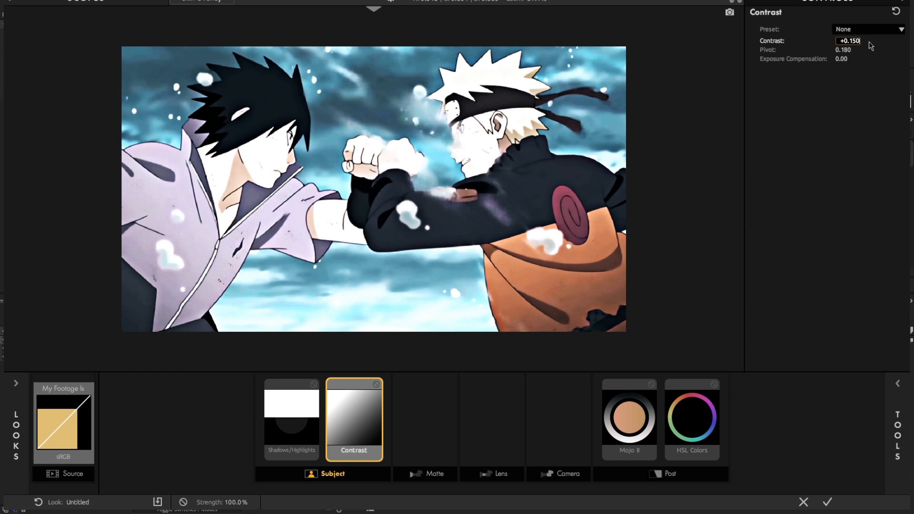
key(Return)
click(375, 385)
click(376, 385)
Compare the image with Shadows/Highlights off and on, and set Shadows to -0.21 and Highlights to +0.34
click(314, 385)
click(313, 385)
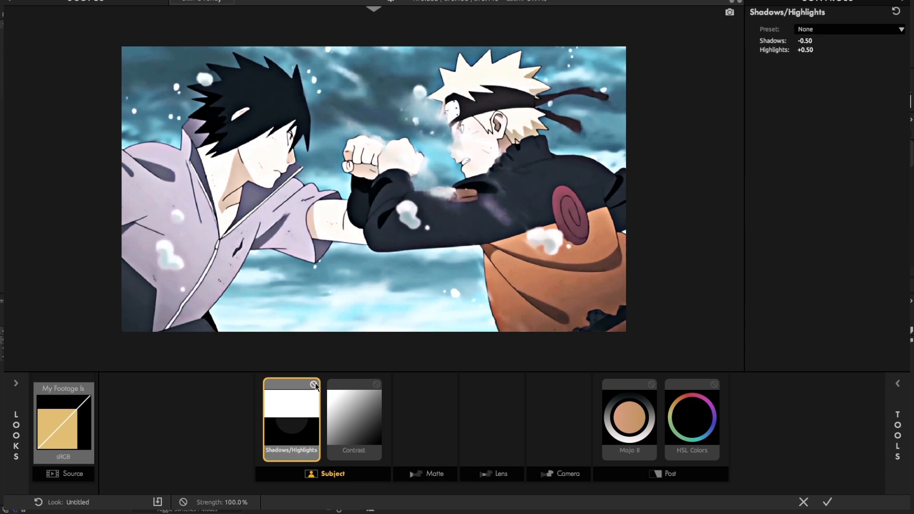
click(313, 384)
click(314, 384)
drag(805, 41, 795, 40)
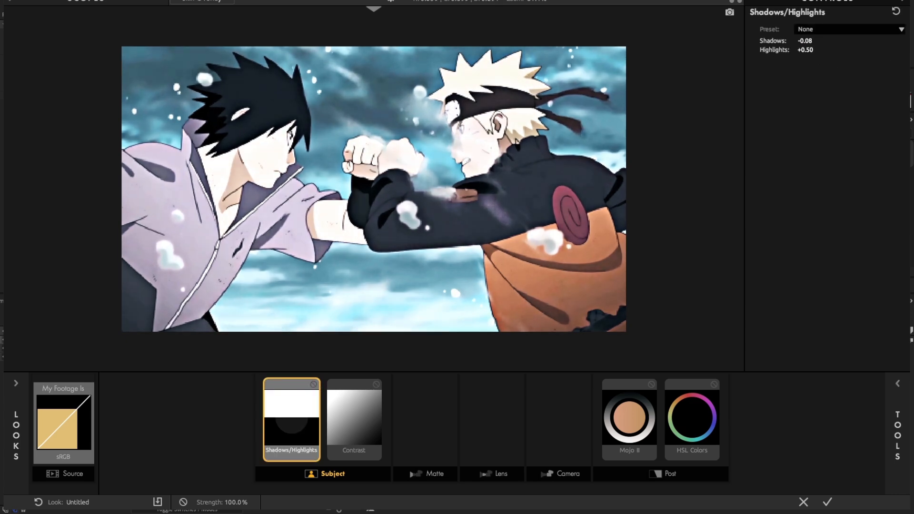
drag(805, 50, 801, 50)
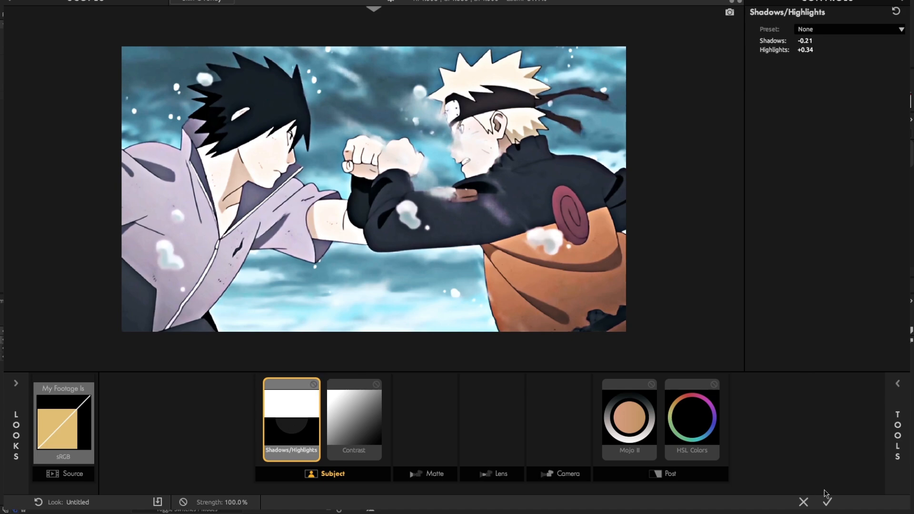
Accept the edited look on Adjustment Layer 14 and preview Pre-comp 32
click(827, 501)
key(space)
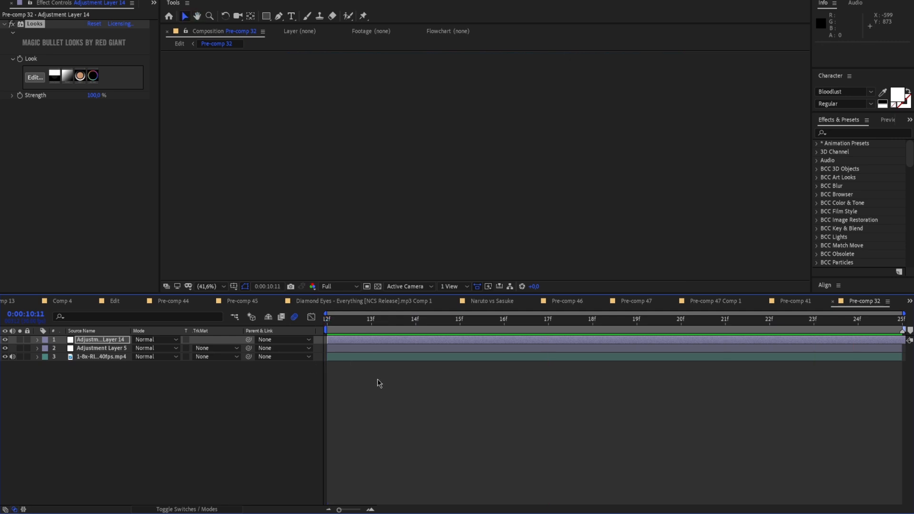
click(378, 379)
key(space)
Copy the regraded Adjustment Layer 14 from Pre-comp 32 and paste it as the uppermost layer of Pre-comp 33
click(455, 340)
key(ctrl+c)
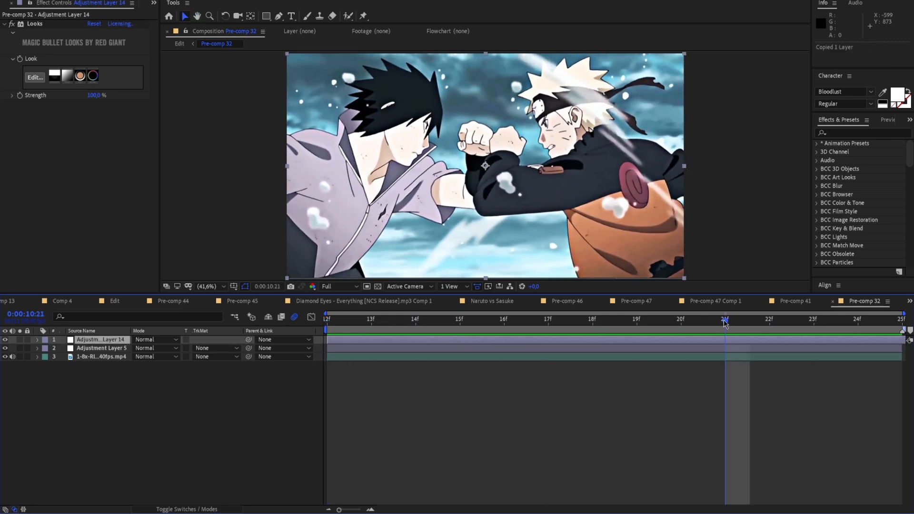
key(space)
click(178, 44)
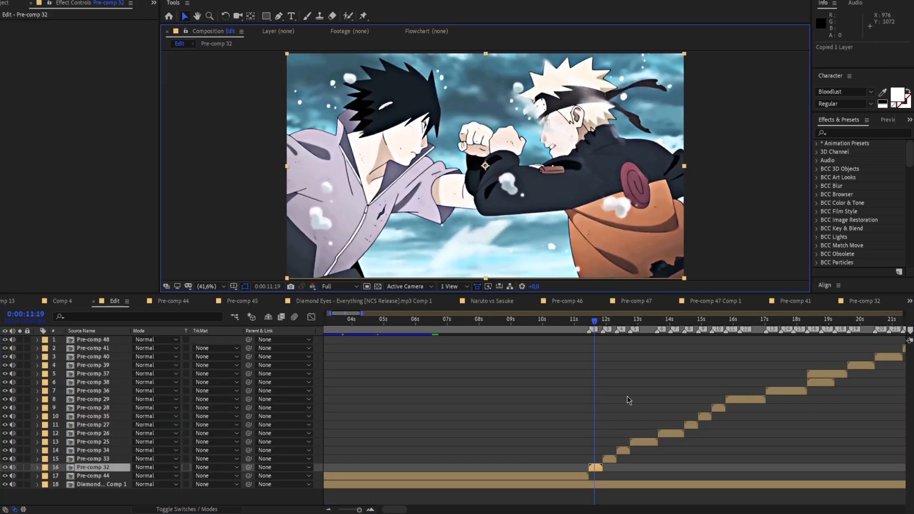
click(605, 322)
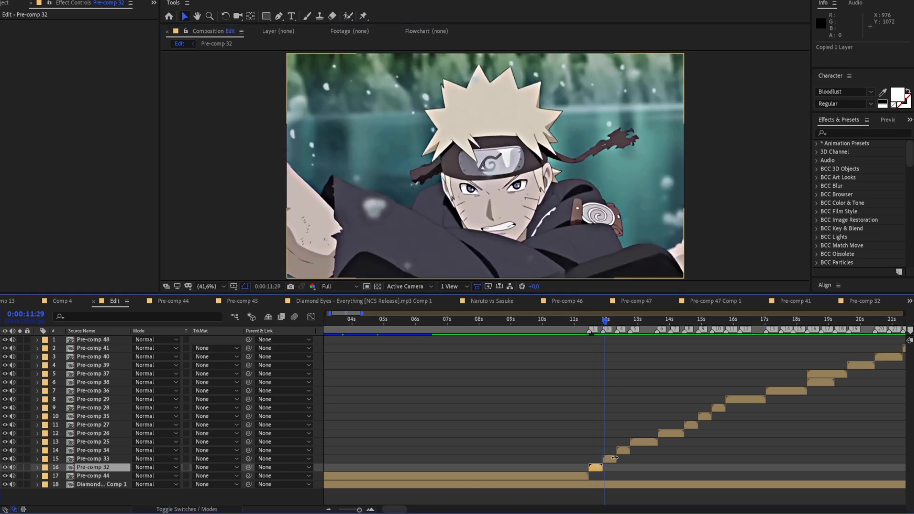
double_click(617, 459)
key(ctrl+v)
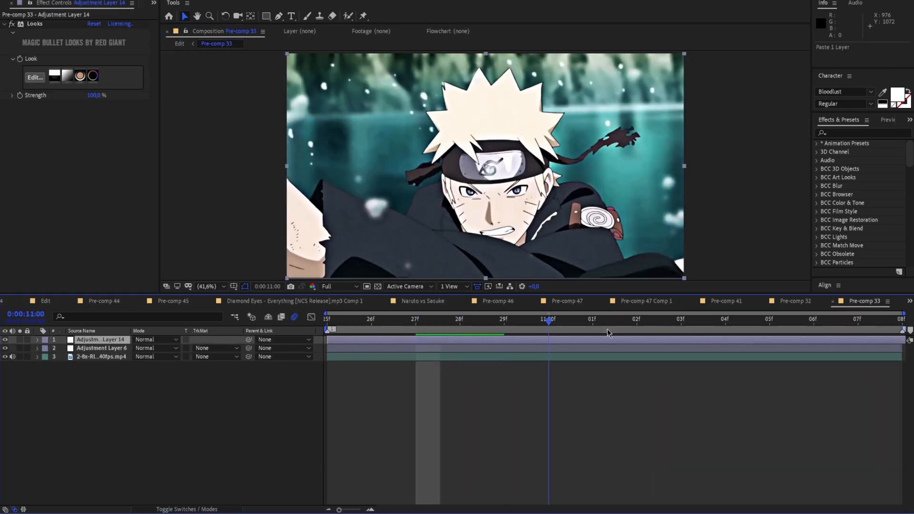
Return to the Edit composition and paste the copied Adjustment Layer 14 into Pre-comp 34
click(178, 44)
click(607, 318)
key(space)
double_click(622, 450)
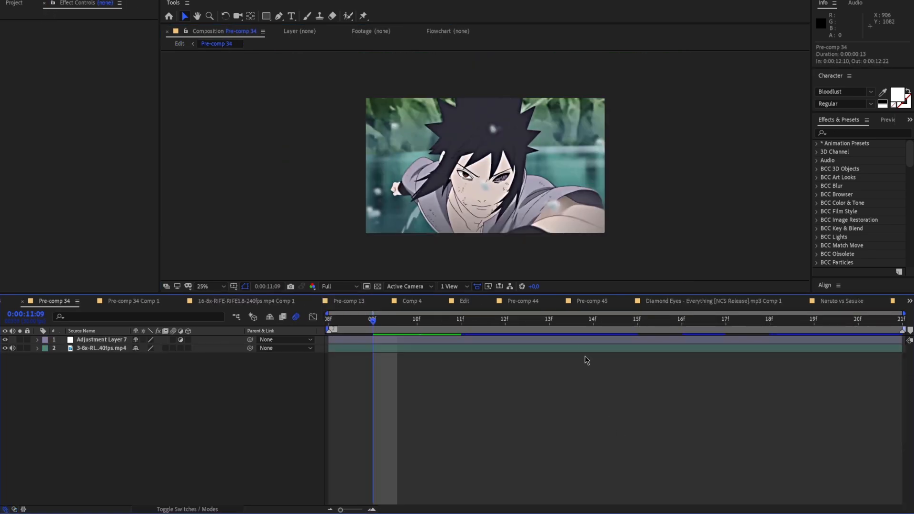
key(ctrl+v)
Paste the copied Adjustment Layer 14 into Pre-comp 25 and Pre-comp 26 of the Edit composition
click(180, 44)
double_click(646, 442)
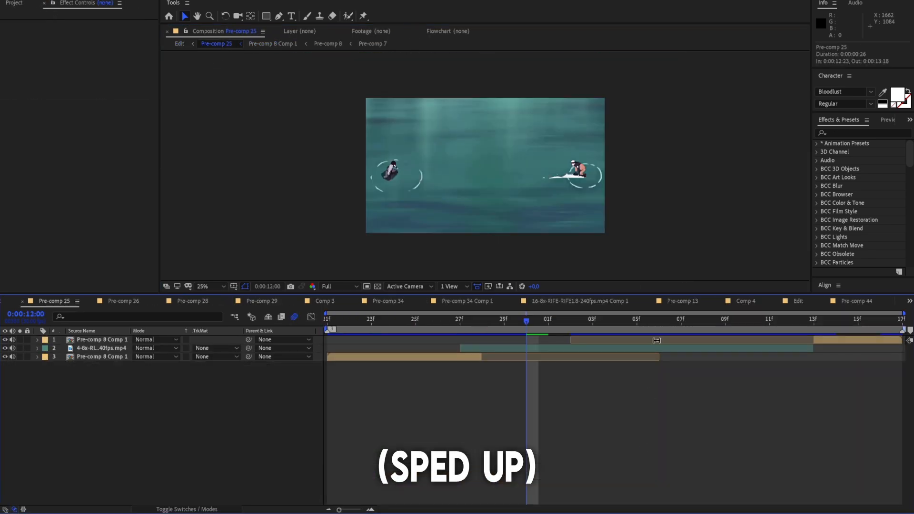
key(ctrl+v)
click(180, 45)
double_click(672, 433)
key(ctrl+v)
Paste the copied Adjustment Layer 14 into Pre-comp 27 and Pre-comp 35 of the Edit composition
click(179, 45)
click(689, 319)
double_click(690, 425)
key(ctrl+v)
click(180, 44)
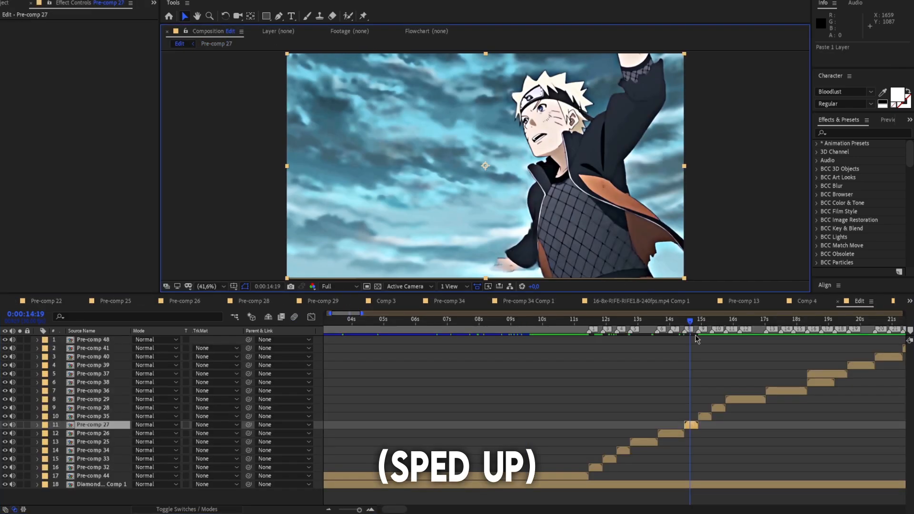
double_click(705, 416)
key(ctrl+v)
Paste the copied Adjustment Layer 14 into Pre-comp 28 and Pre-comp 29 of the Edit composition
click(179, 44)
double_click(718, 408)
key(ctrl+v)
click(179, 44)
double_click(751, 400)
key(ctrl+v)
Paste the copied Adjustment Layer 14 into Pre-comp 36 and Pre-comp 38 of the Edit composition
click(179, 43)
double_click(783, 392)
key(ctrl+v)
click(180, 44)
click(814, 319)
double_click(818, 382)
key(ctrl+v)
Paste the copied Adjustment Layer 14 into Pre-comp 37 and Pre-comp 39 of the Edit composition
click(180, 43)
double_click(827, 374)
key(ctrl+v)
click(179, 44)
click(853, 319)
double_click(857, 366)
key(ctrl+v)
Paste the copied Adjustment Layer 14 into Pre-comp 41 and Pre-comp 48 of the Edit composition
click(179, 44)
scroll(856, 357, right, 3)
double_click(819, 348)
key(ctrl+v)
click(180, 44)
double_click(888, 340)
key(ctrl+v)
Open Pre-comp 34 from the Edit composition and precompose all its layers as Pre-comp 49, moving all attributes
click(180, 44)
drag(667, 320, 662, 365)
drag(598, 376, 506, 333)
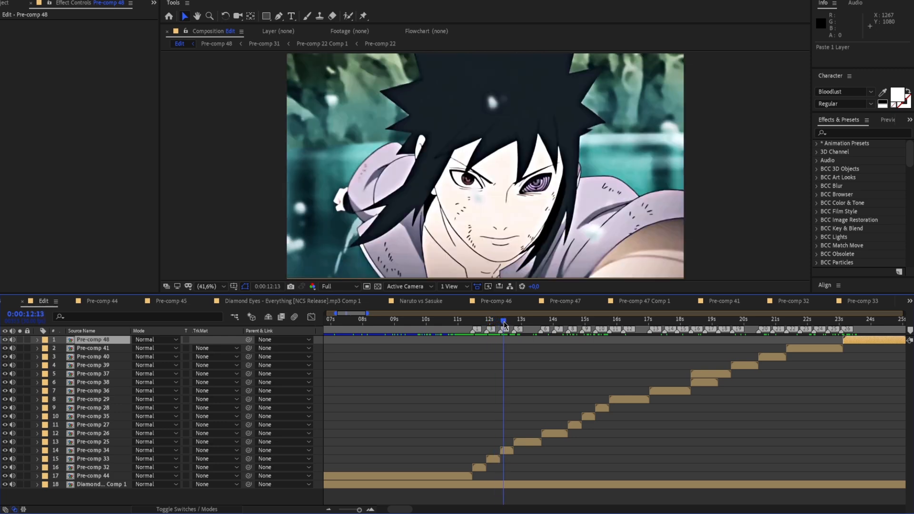
double_click(506, 448)
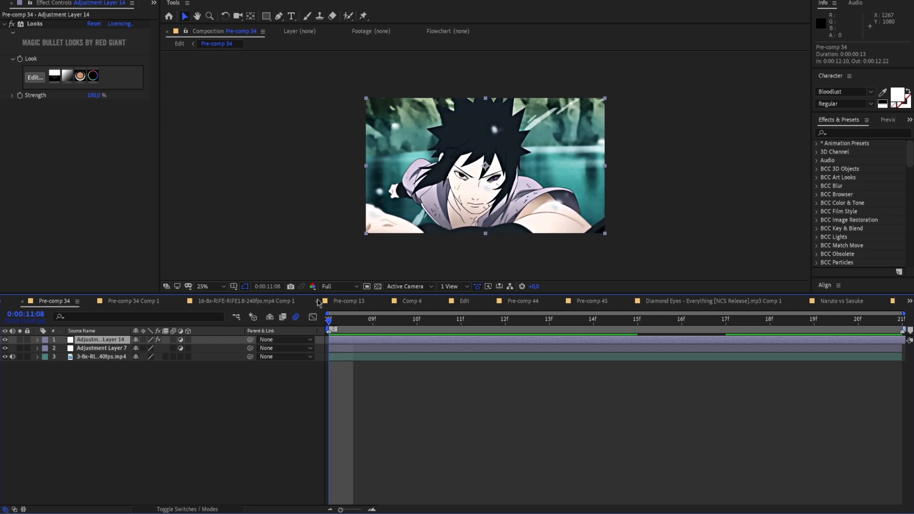
key(ctrl+a)
right_click(370, 358)
click(403, 315)
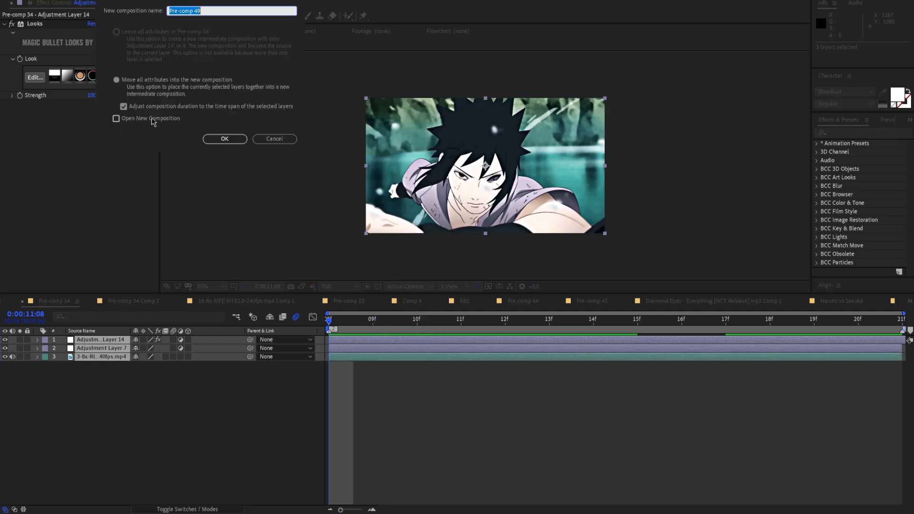
click(225, 139)
Duplicate the Pre-comp 49 layer inside Pre-comp 34
scroll(328, 259, up, 1)
drag(328, 259, 404, 229)
scroll(397, 223, down, 1)
click(218, 287)
click(224, 299)
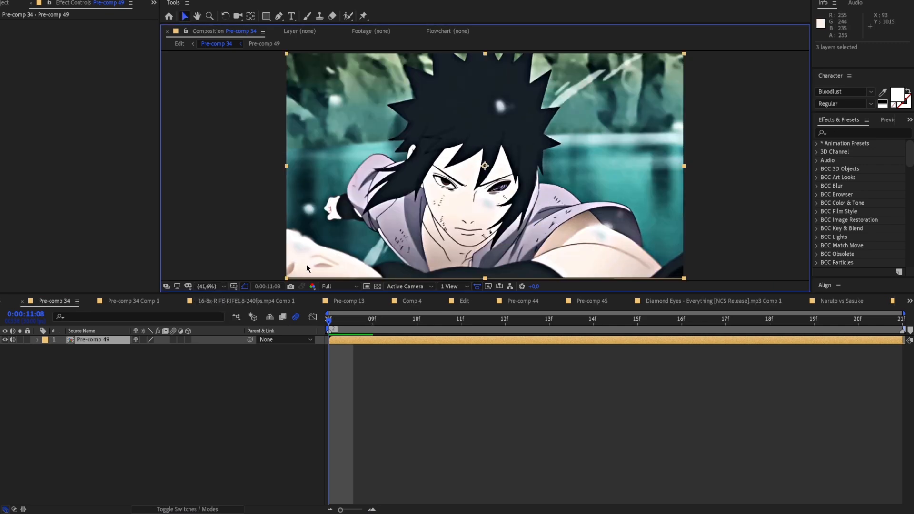
key(ctrl+d)
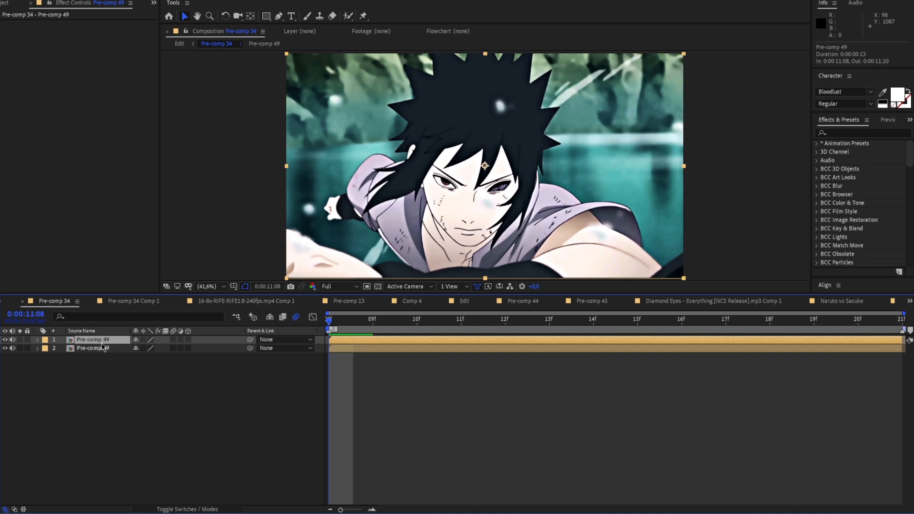
Keyframe the upper Pre-comp 49 copy at 0:00:11:08 with Scale at 105% and Opacity at 50%
click(38, 340)
click(46, 348)
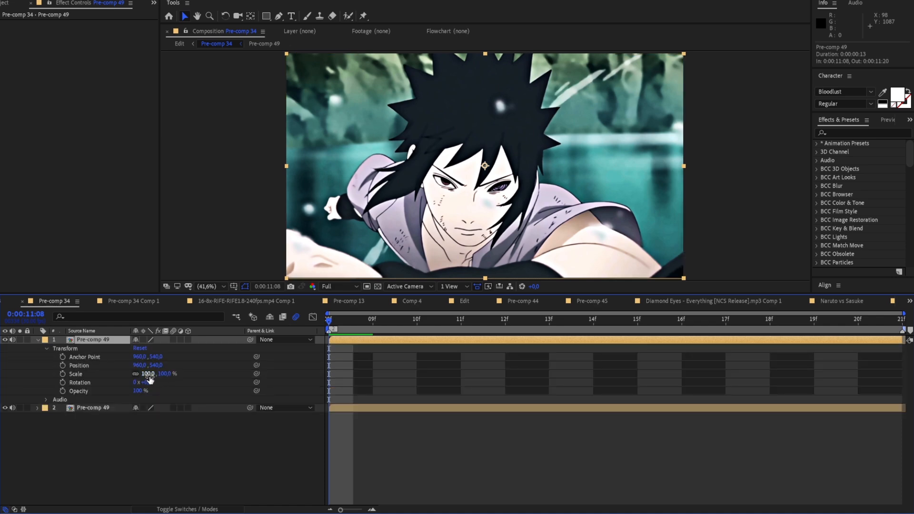
drag(150, 375, 153, 378)
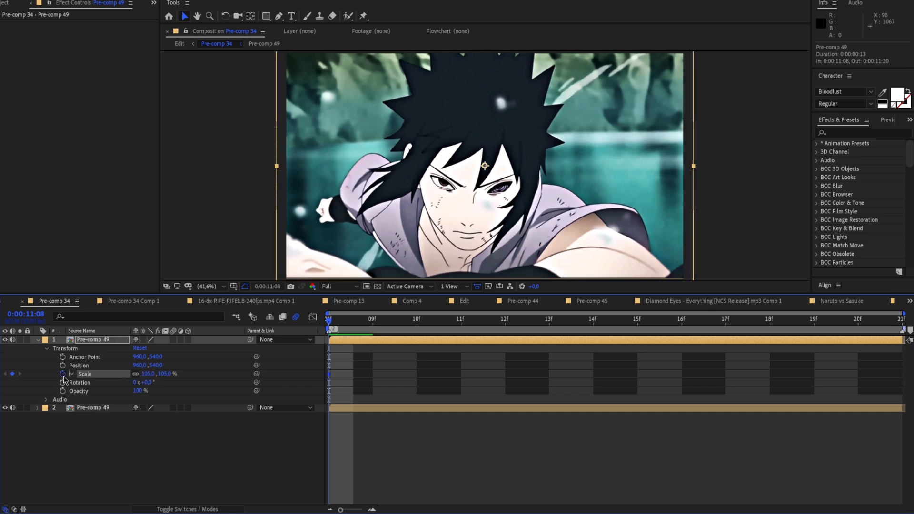
click(62, 391)
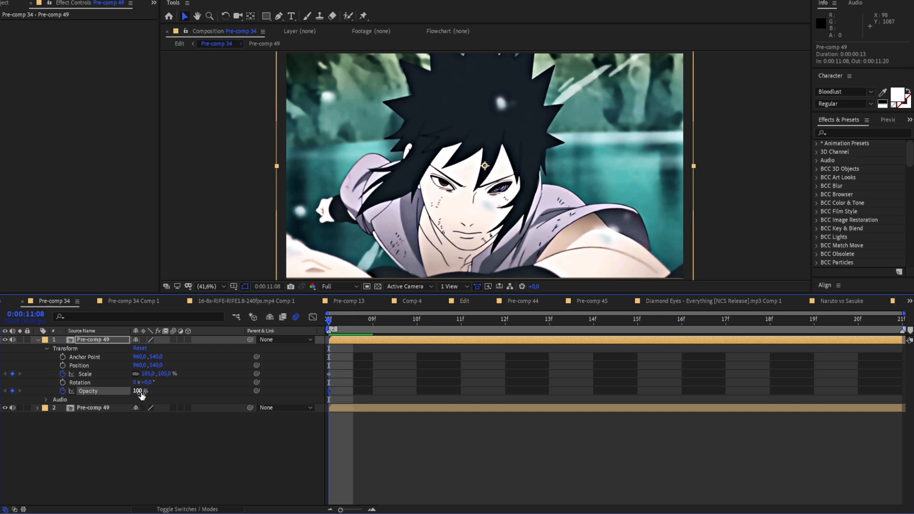
drag(140, 396, 116, 397)
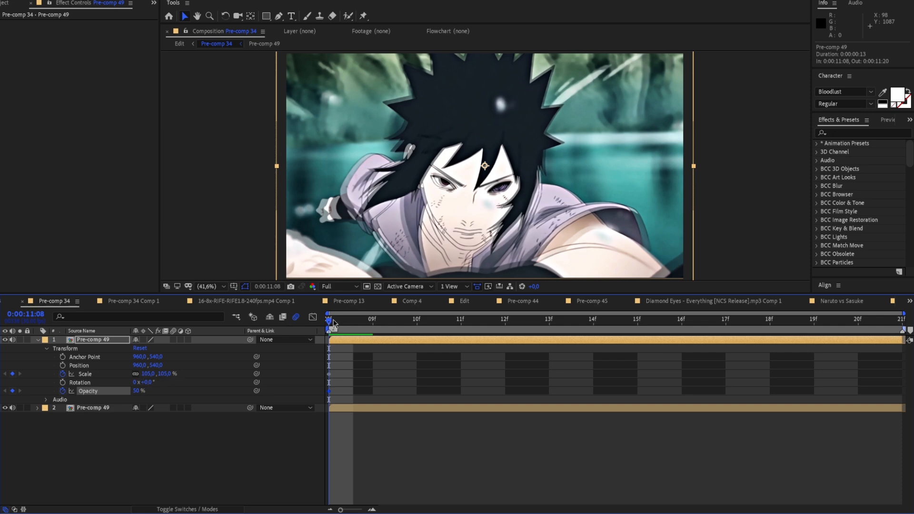
Add keyframes at 0:00:11:20 with Scale at 130% and Opacity at about 11%, and preview the animation
key(space)
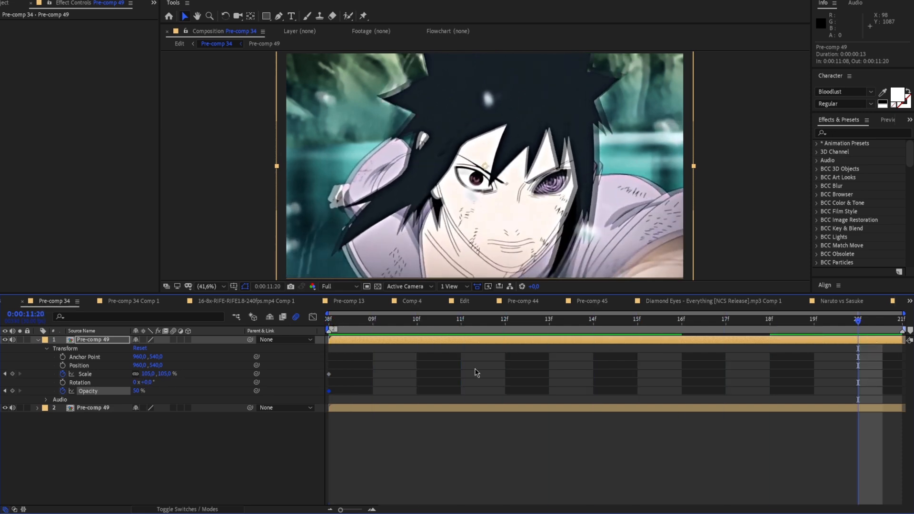
drag(148, 378, 122, 393)
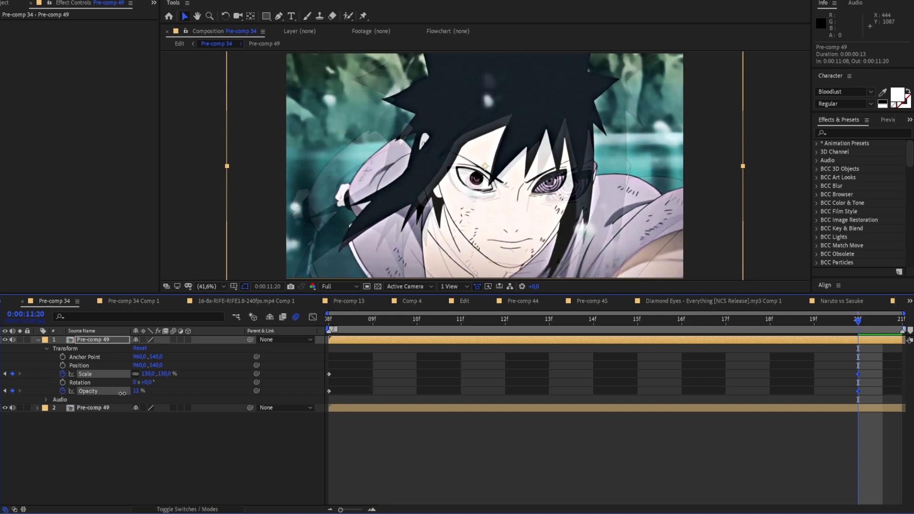
key(space)
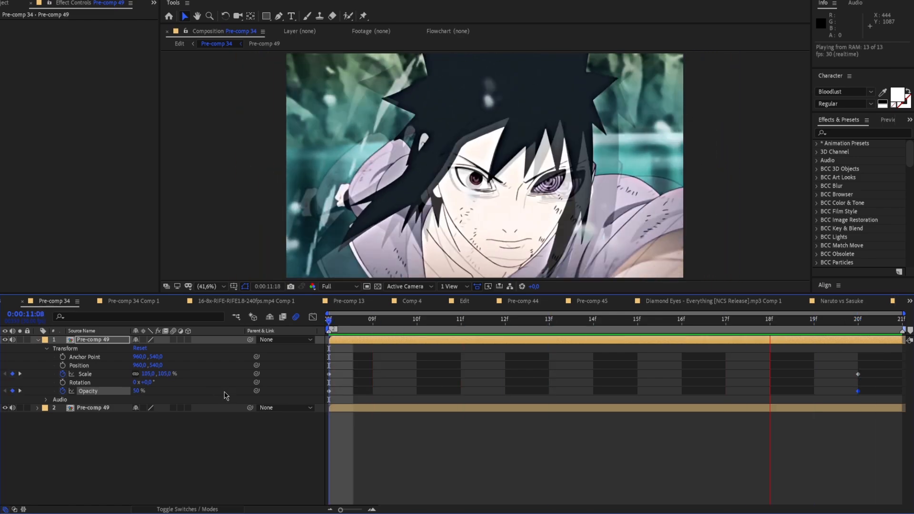
key(space)
key(space)
Apply the Channel category's Invert effect to the upper Pre-comp 49 layer and preview the result
drag(387, 348, 631, 338)
click(634, 339)
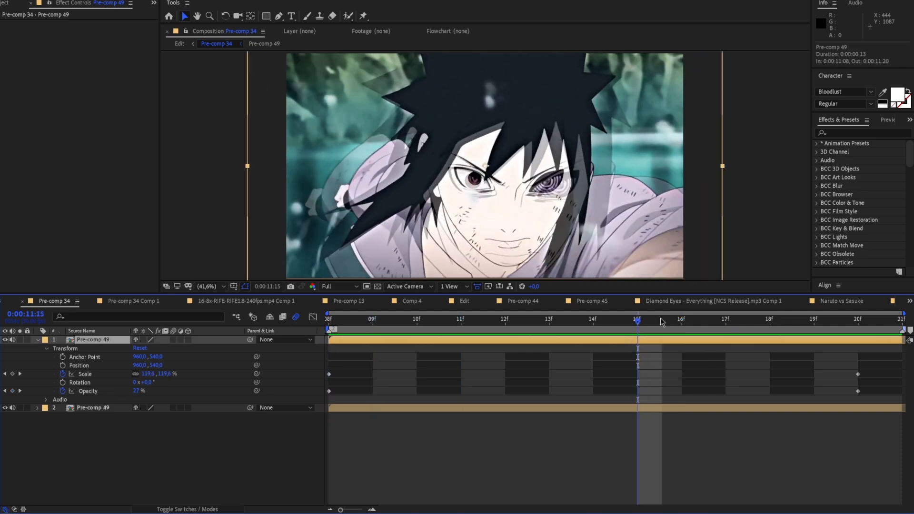
click(856, 129)
text(invert)
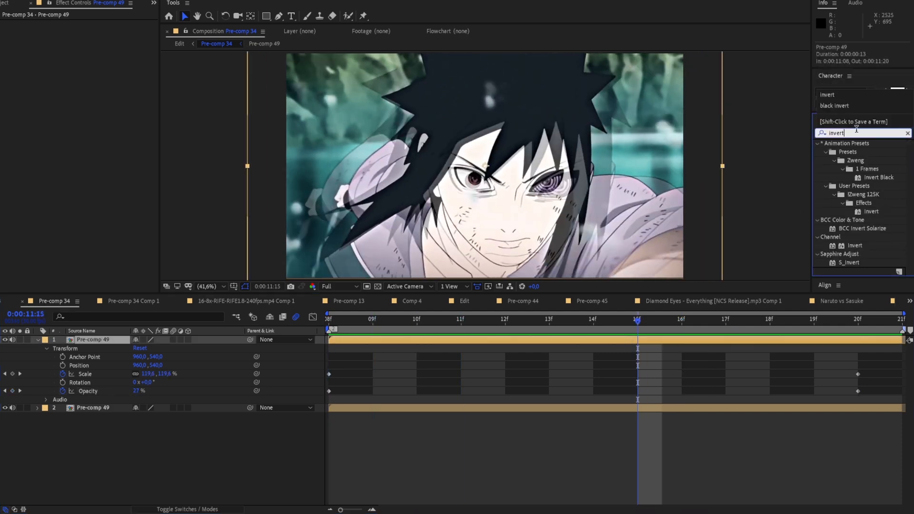
key(Return)
drag(854, 246, 786, 346)
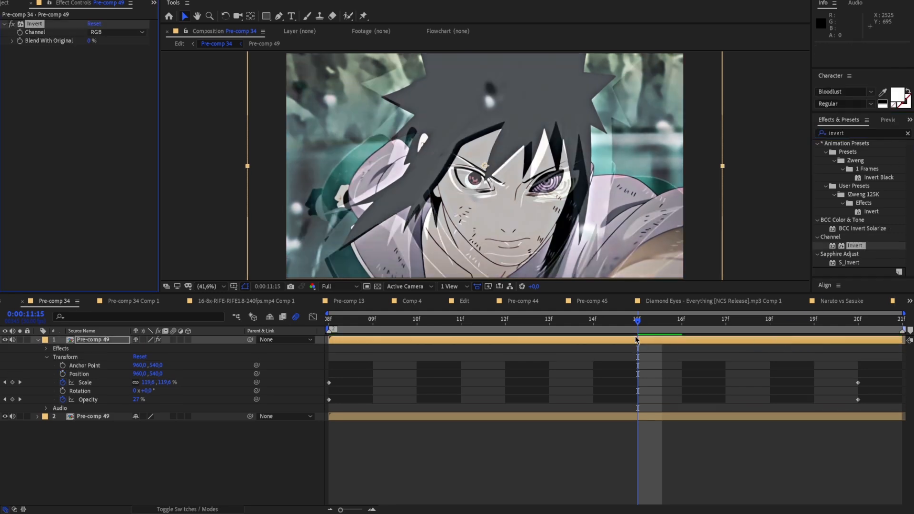
key(space)
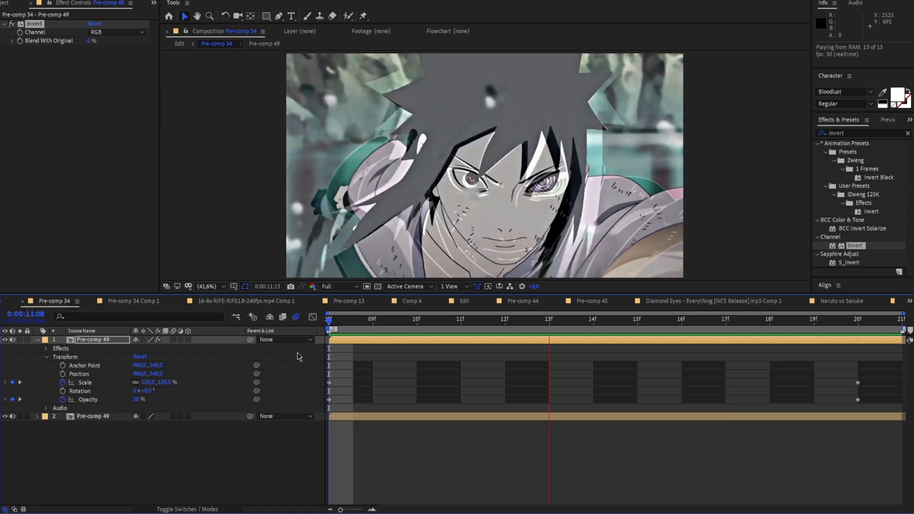
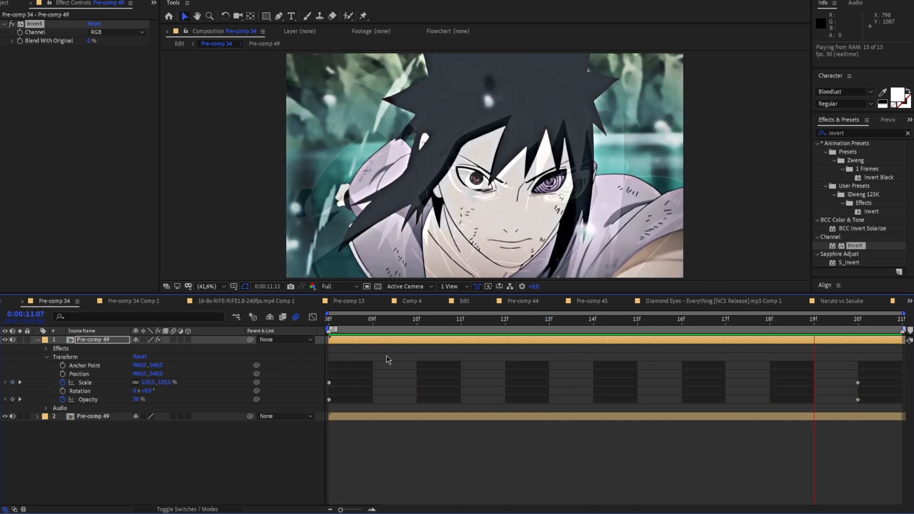
Delete the upper Pre-comp 49 copy in Pre-comp 34 and set the current time to 0:00:11:10
key(space)
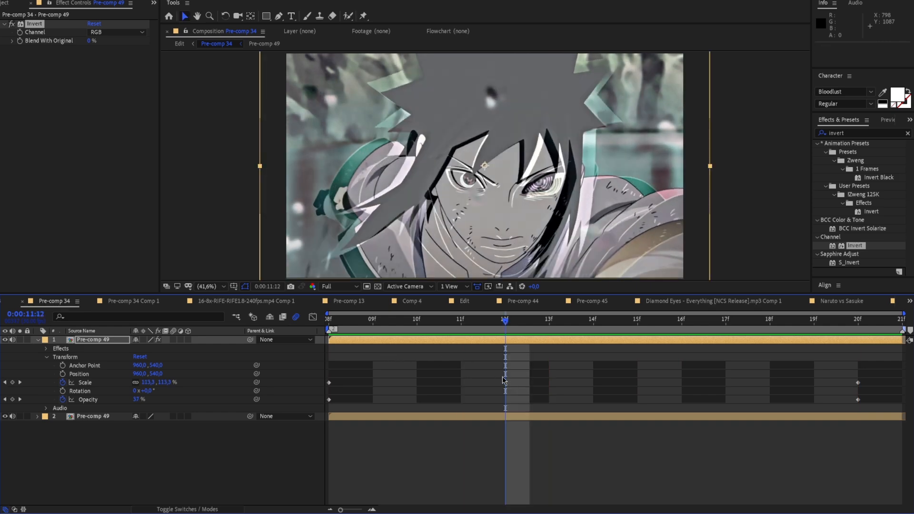
click(473, 342)
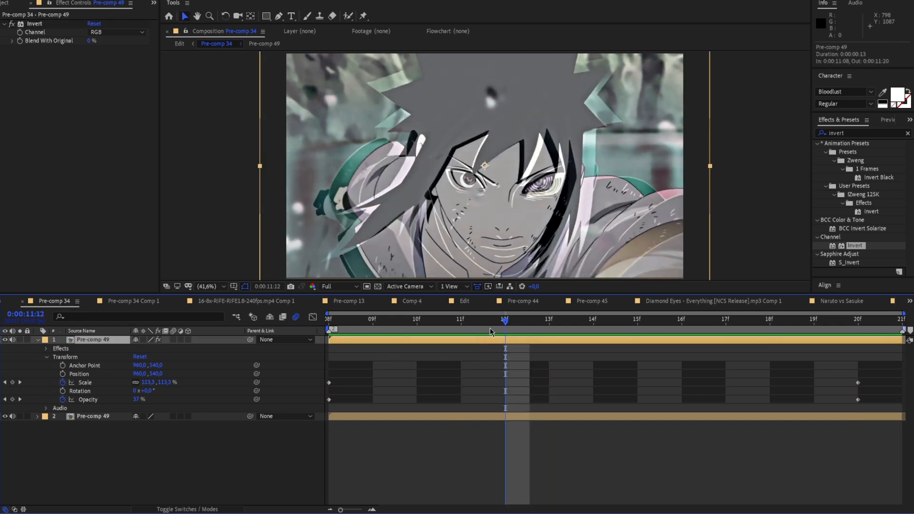
key(Delete)
click(419, 329)
click(402, 330)
drag(402, 329, 430, 320)
click(270, 265)
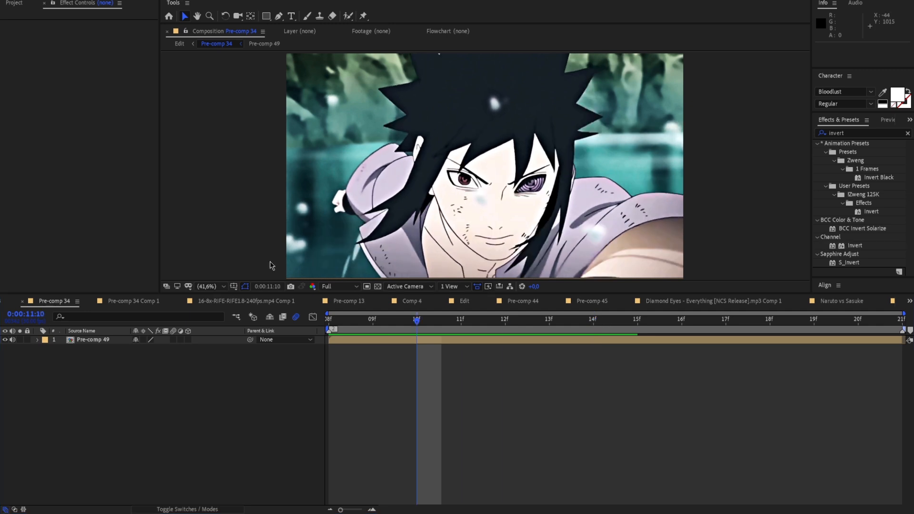
Create a new black 1920 x 1080 px solid above Pre-comp 49 in Pre-comp 34
right_click(247, 246)
mouse_move(254, 250)
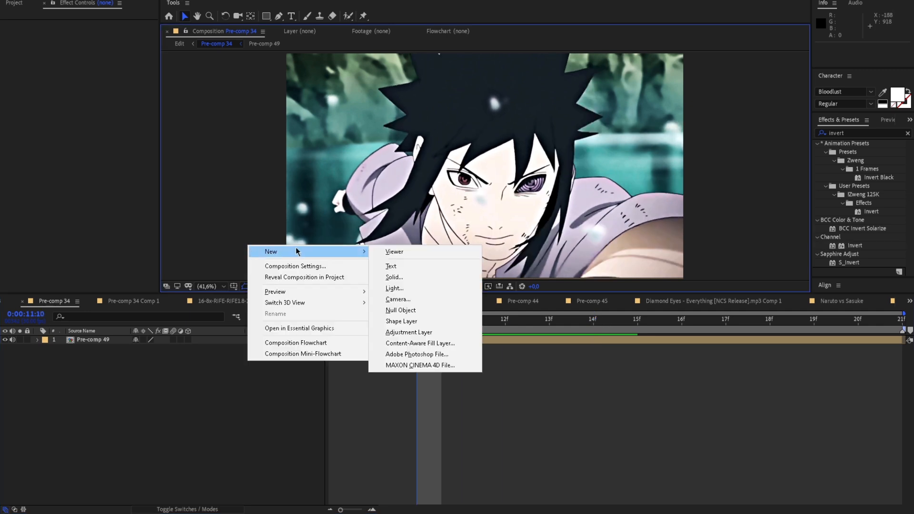
click(386, 278)
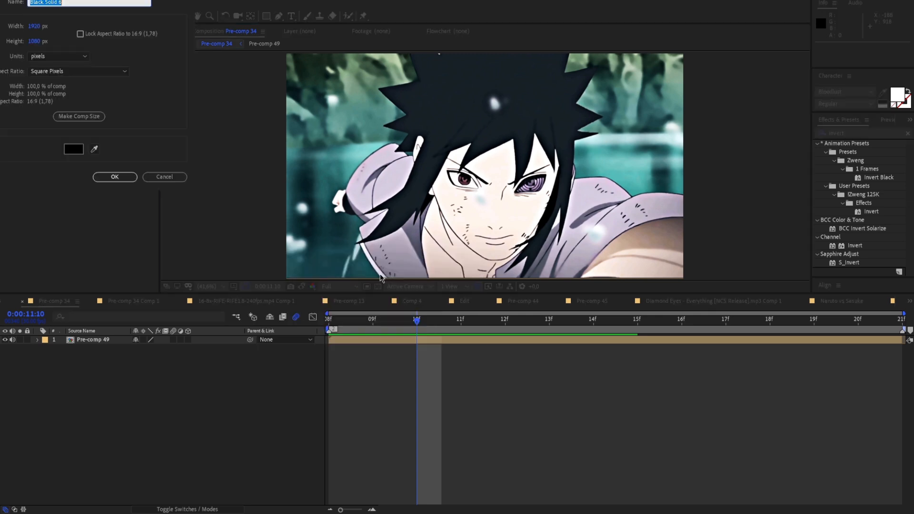
click(114, 178)
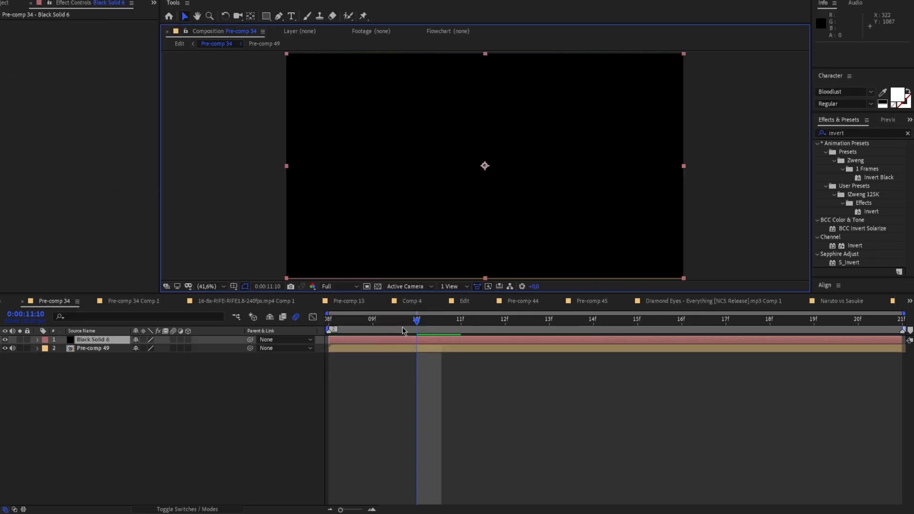
Search the effects for "optical" and apply Video Copilot's Optical Flares to the black solid
click(859, 133)
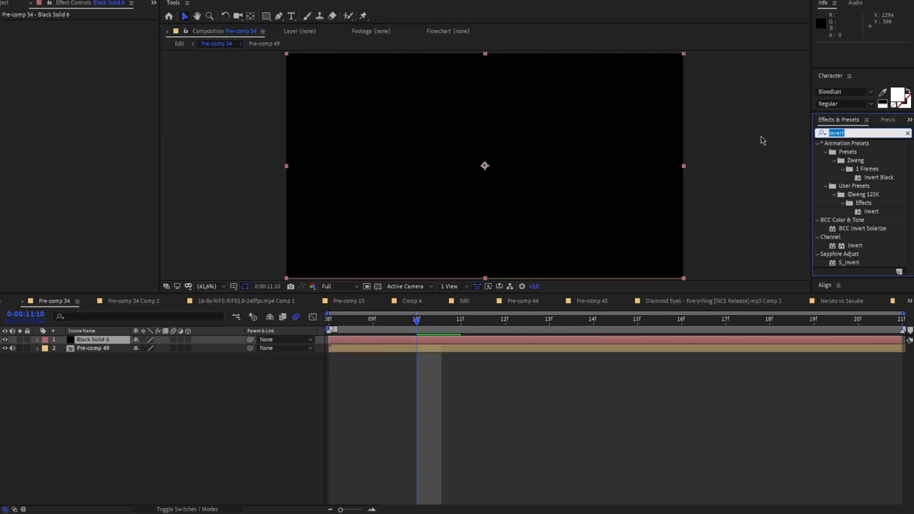
text(e)
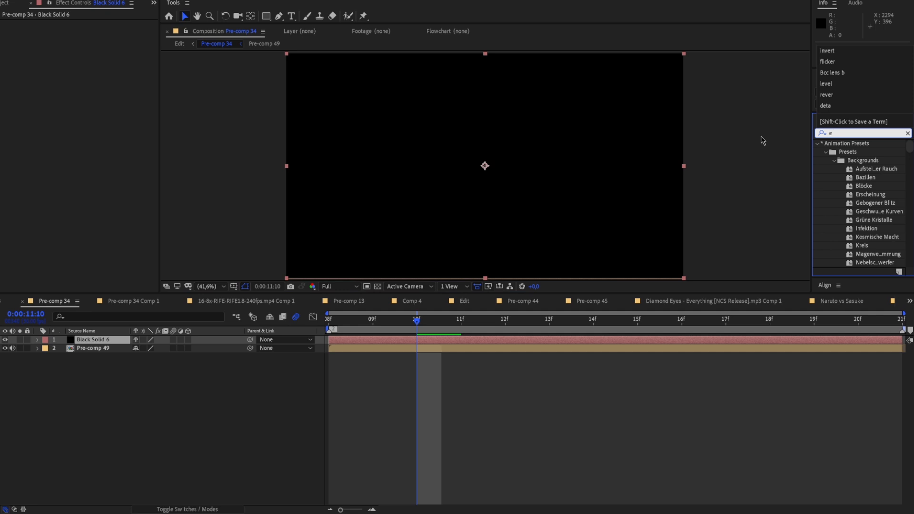
key(BackSpace)
text(optif)
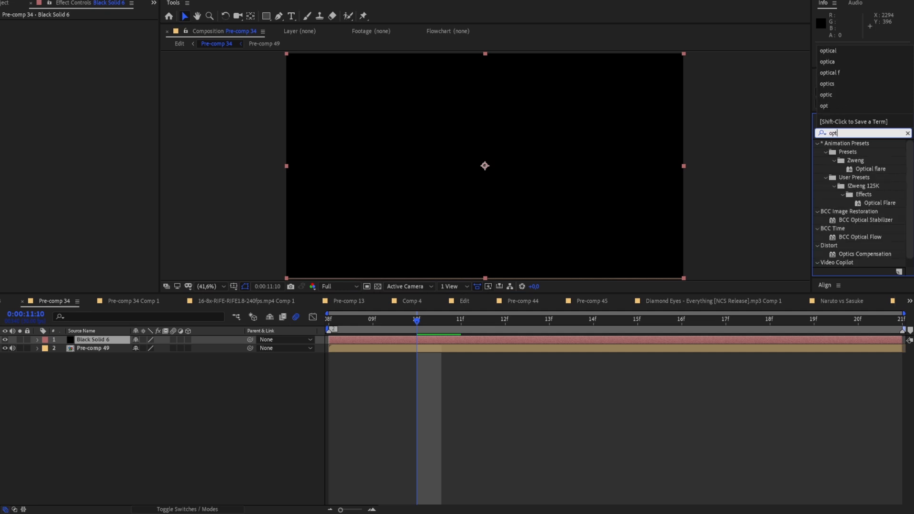
key(BackSpace)
key(BackSpace)
text(cal)
drag(855, 253, 757, 338)
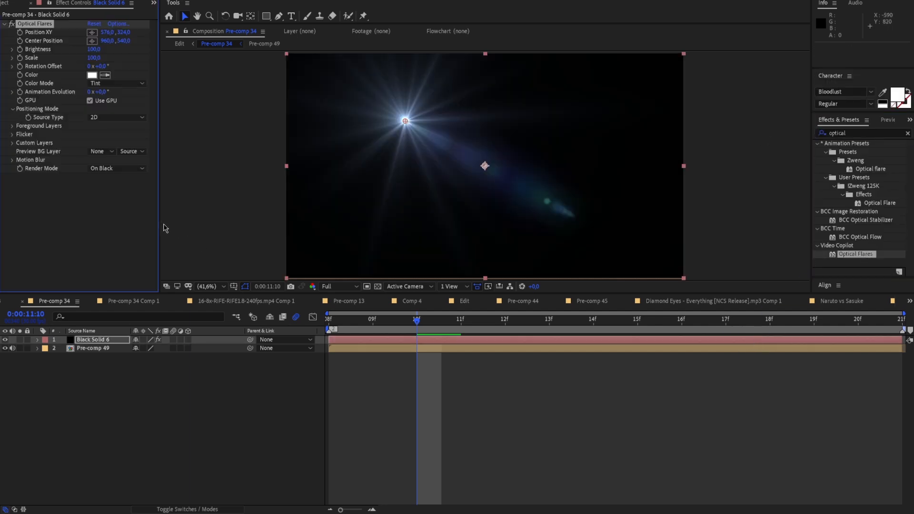
Open the Optical Flares options and remove every default element from the flare stack
click(118, 24)
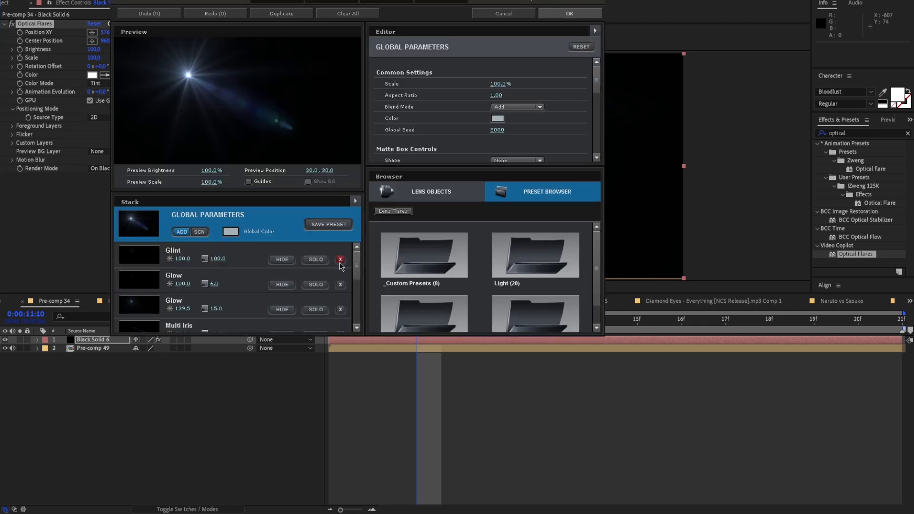
click(340, 260)
click(341, 260)
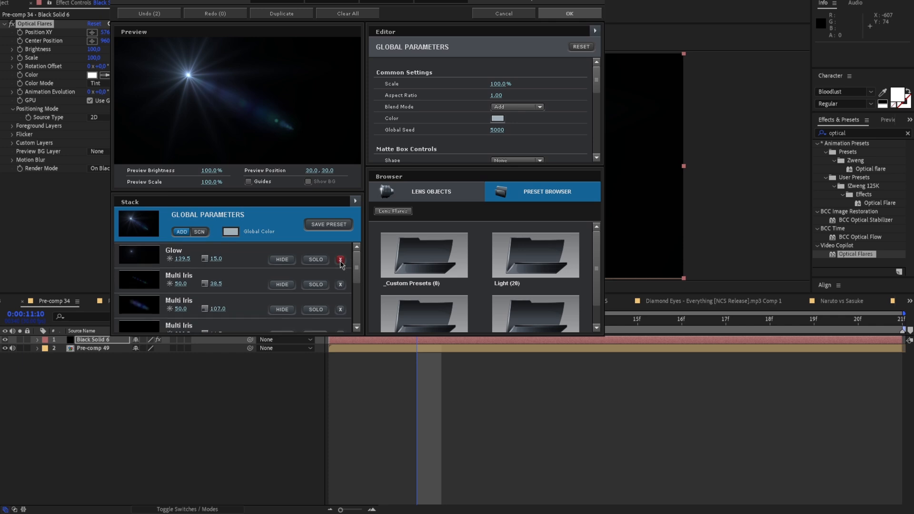
click(340, 261)
click(340, 261)
click(341, 268)
click(341, 268)
click(340, 268)
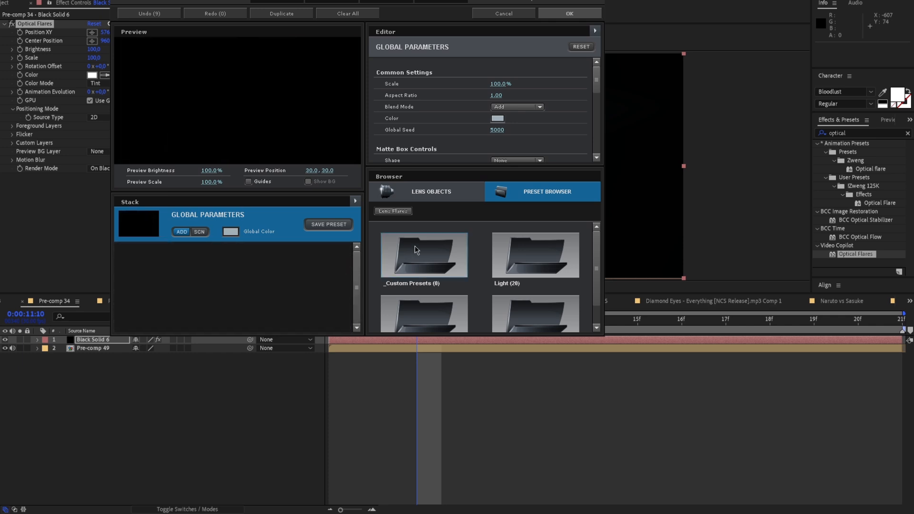
Add the basic Glow and Streak lens objects to the empty flare stack
click(428, 199)
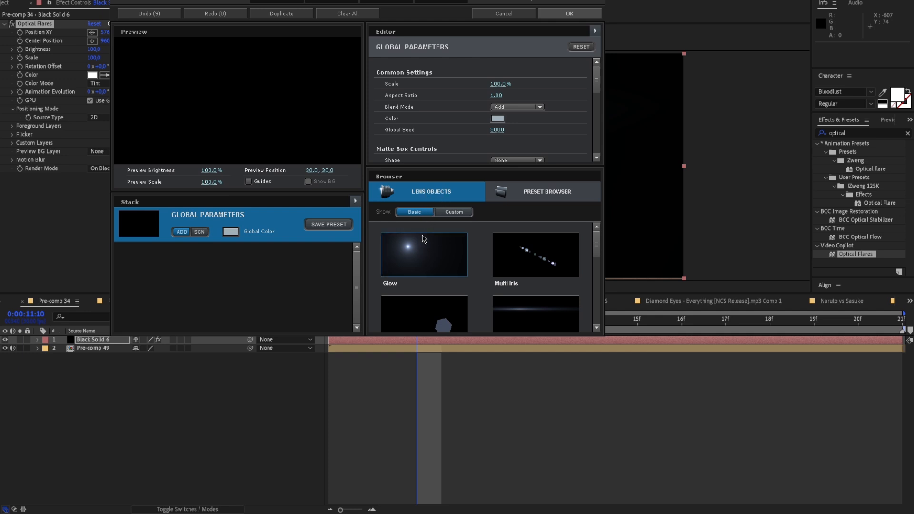
click(412, 252)
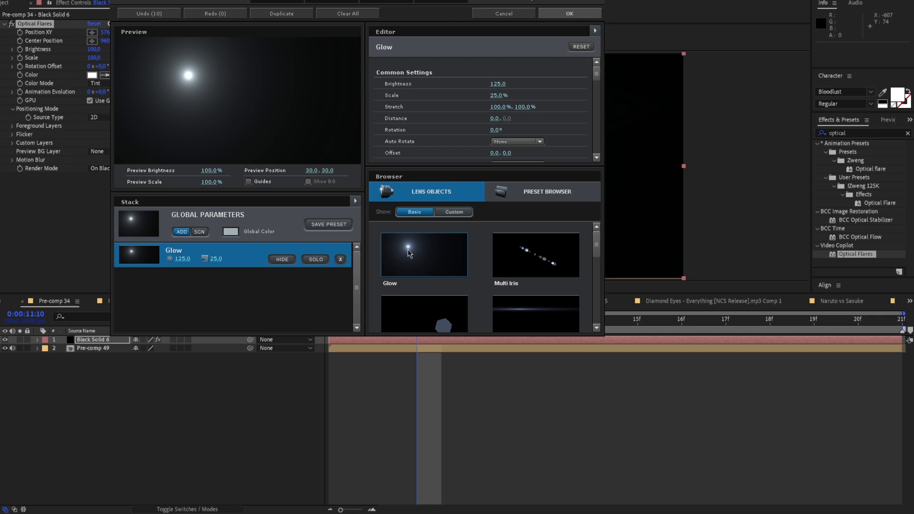
scroll(498, 288, down, 1)
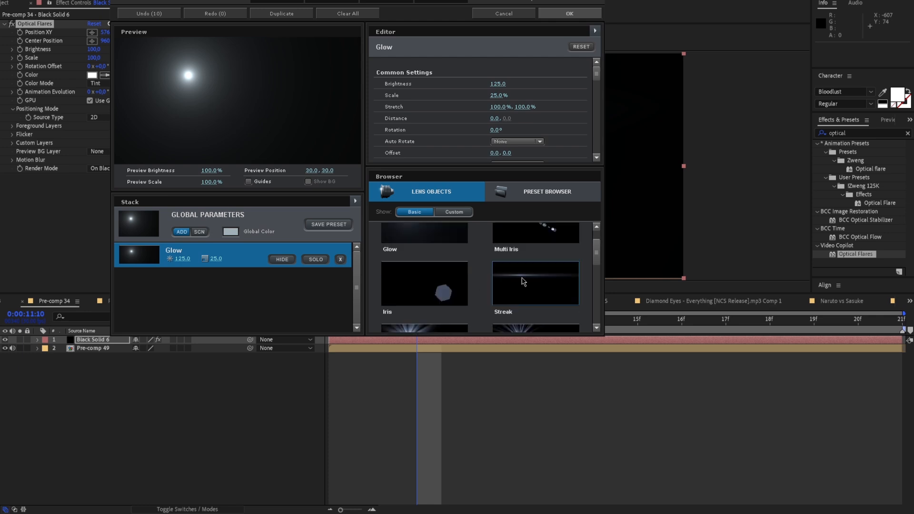
click(523, 282)
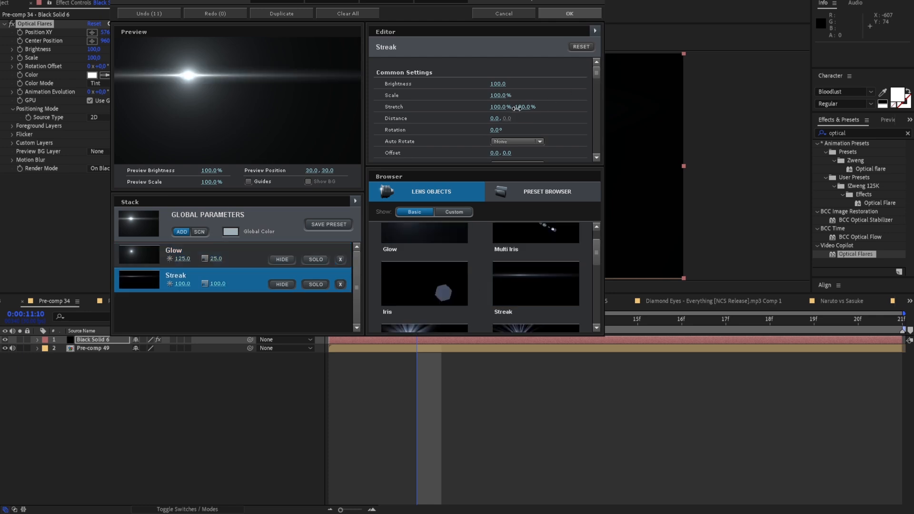
Set the Streak object's Stretch to 71.0% and 194.5%
drag(514, 112, 450, 114)
drag(522, 107, 564, 107)
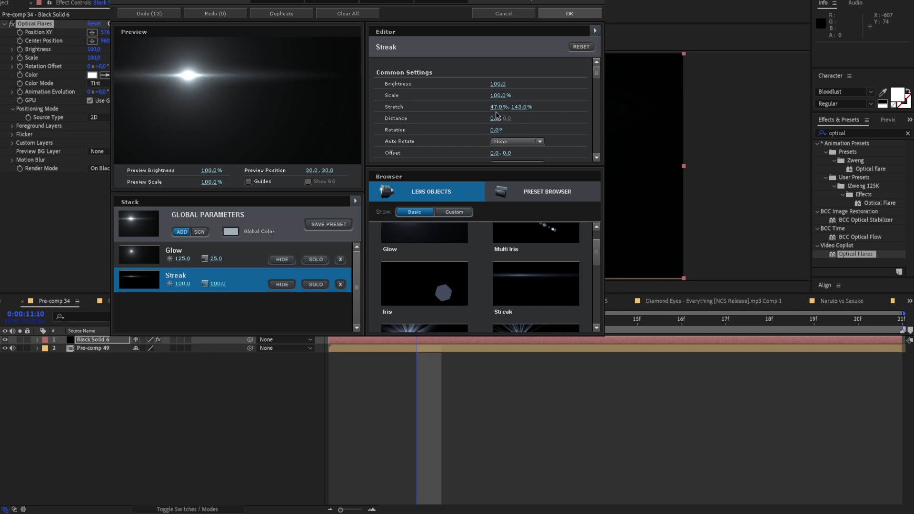
drag(491, 108, 555, 116)
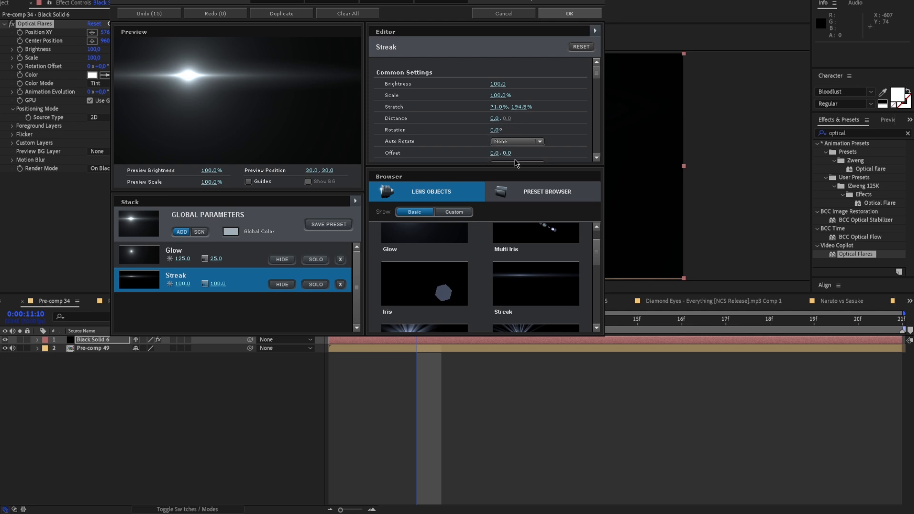
Examine the flare presets in the Motion Graphics and Natural Flares folders, and return to the lens objects
click(536, 189)
scroll(452, 248, down, 1)
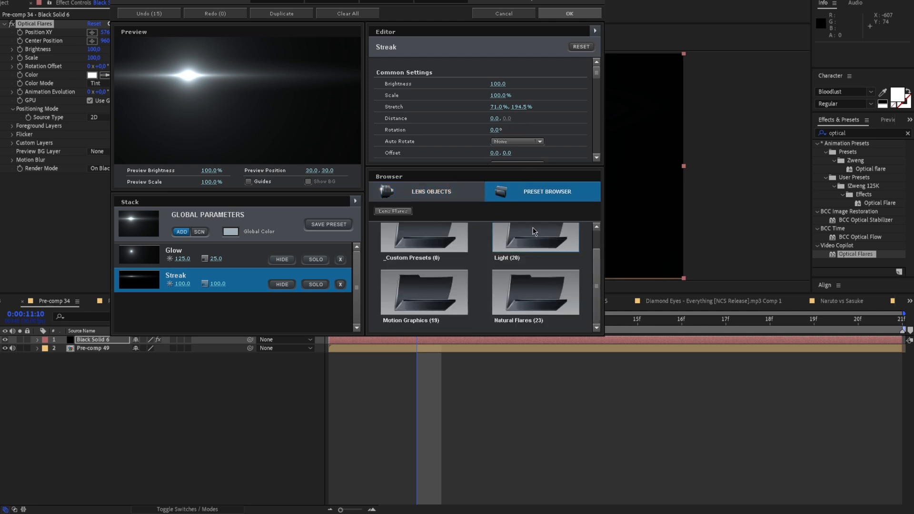
double_click(425, 286)
scroll(464, 278, down, 2)
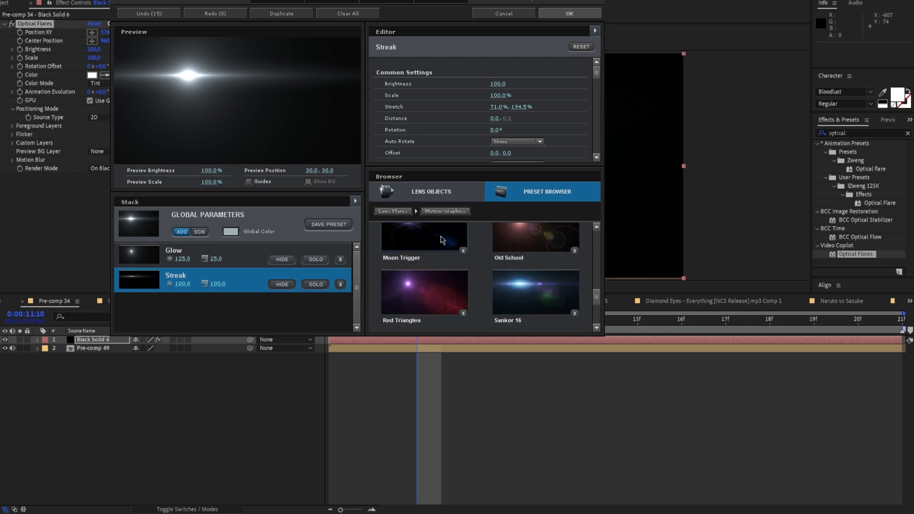
scroll(438, 247, up, 2)
double_click(438, 247)
scroll(526, 290, down, 1)
double_click(527, 290)
scroll(476, 246, down, 2)
scroll(471, 253, up, 3)
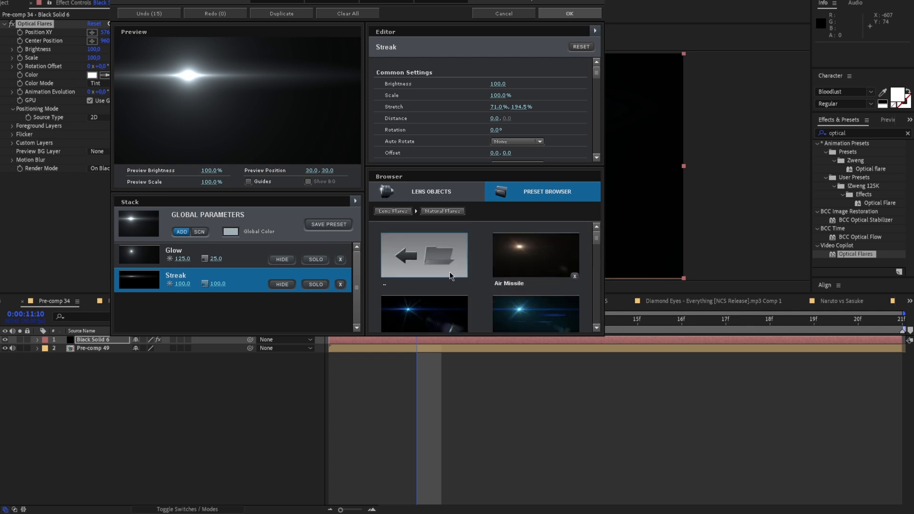
double_click(450, 274)
click(383, 192)
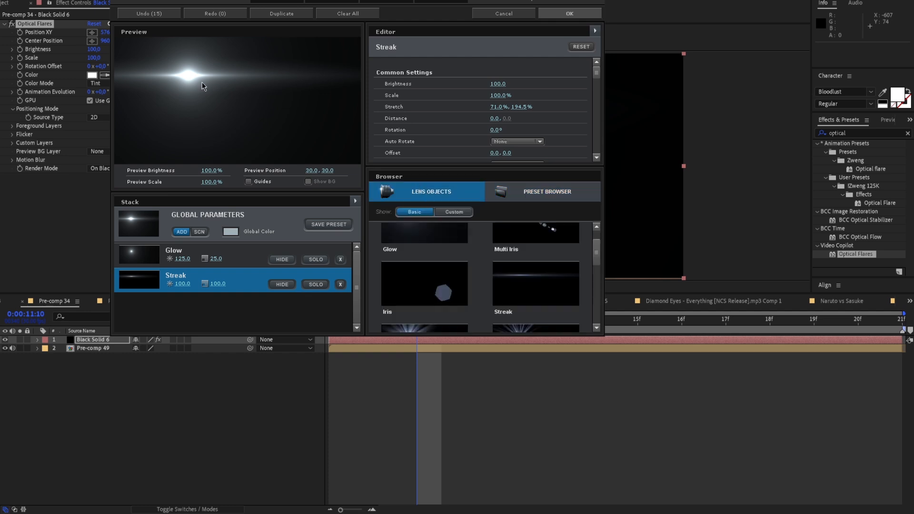
Accept the custom flare design and set the black solid's blending mode to Screen
click(569, 13)
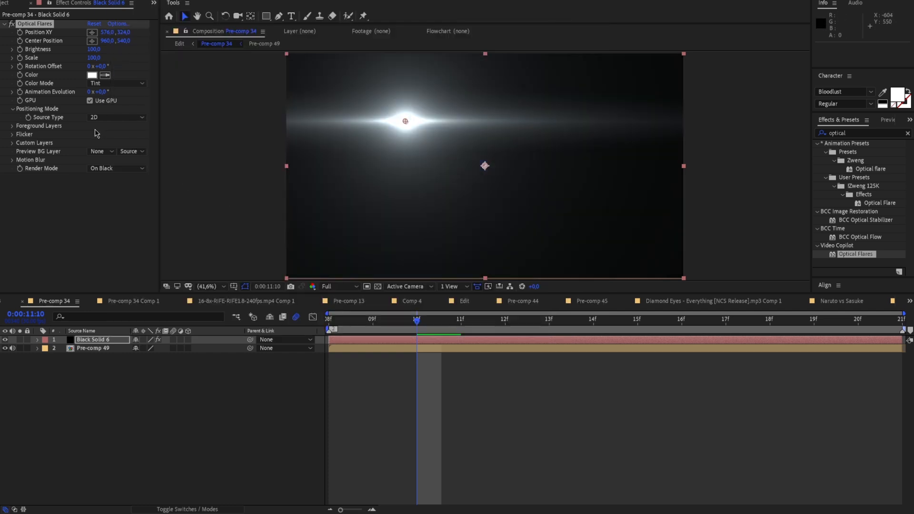
click(202, 509)
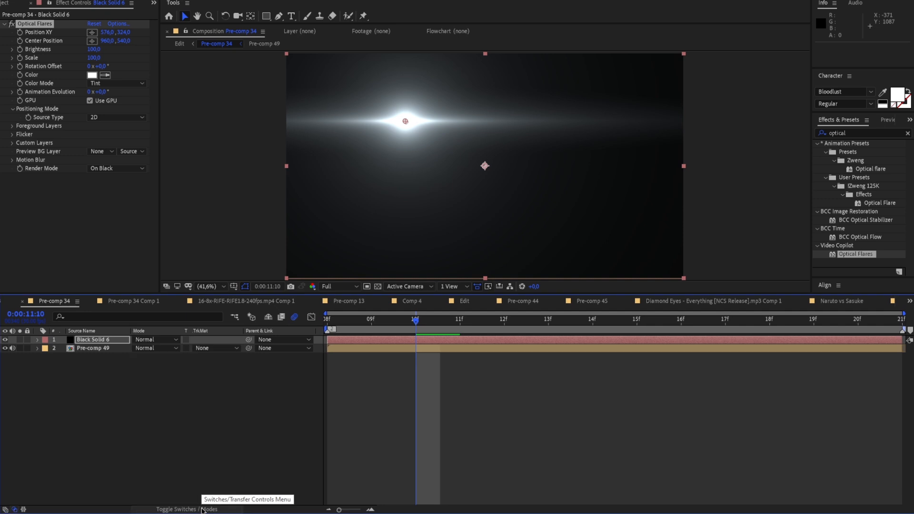
click(145, 339)
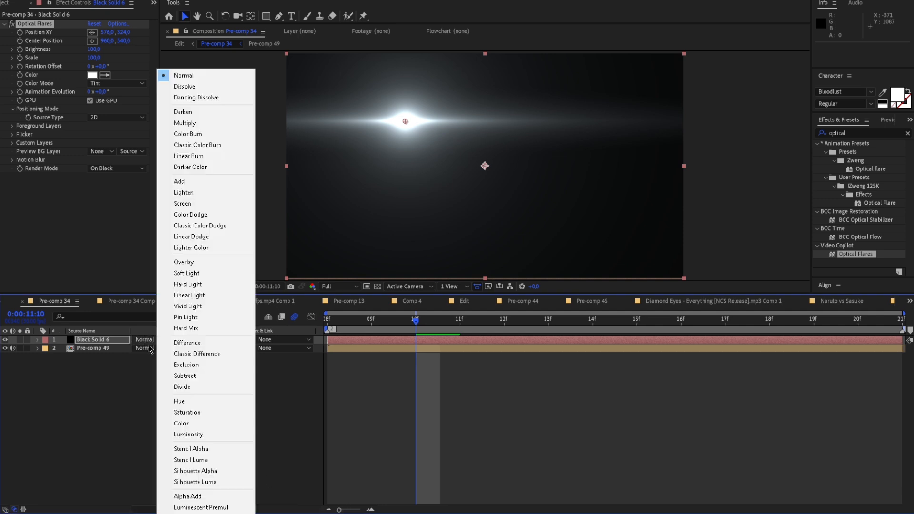
click(101, 340)
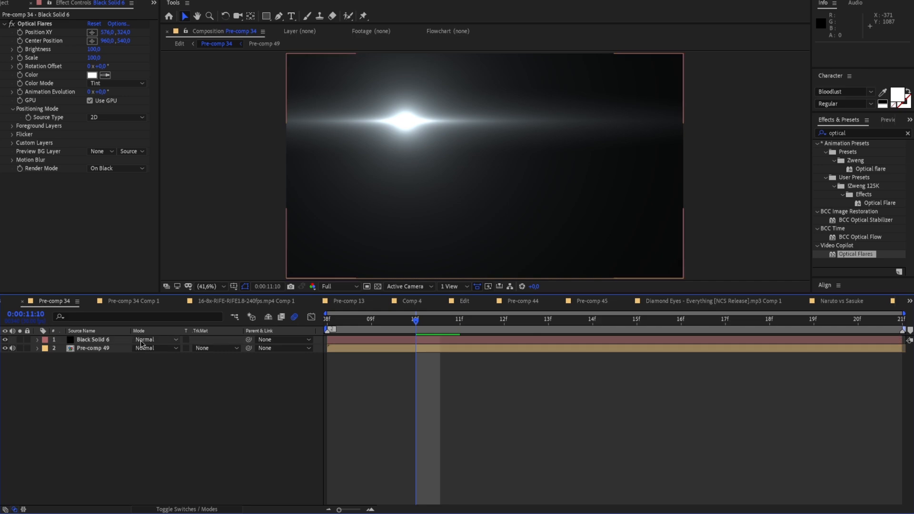
click(143, 340)
click(183, 203)
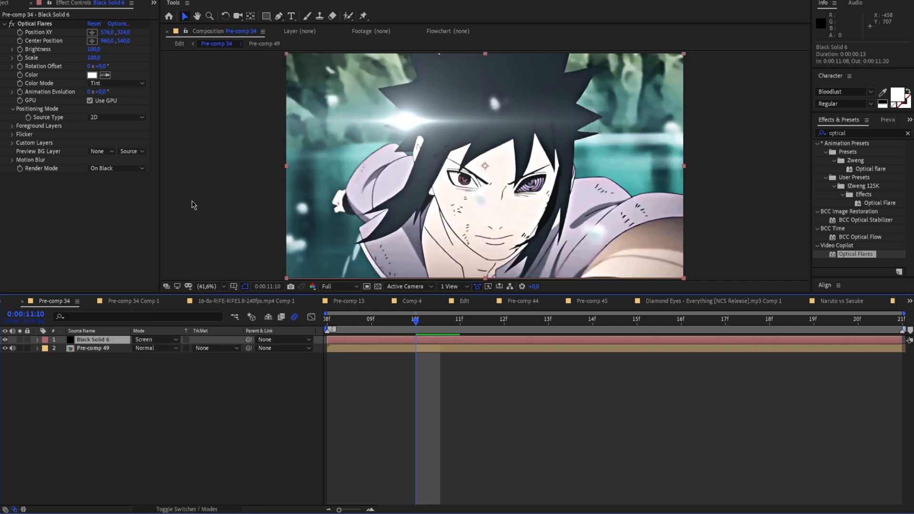
Go to 0:00:11:08, compare the shot with and without the flare around Sasuke's eyes, and leave Optical Flares switched off
drag(422, 339, 293, 348)
scroll(405, 198, up, 3)
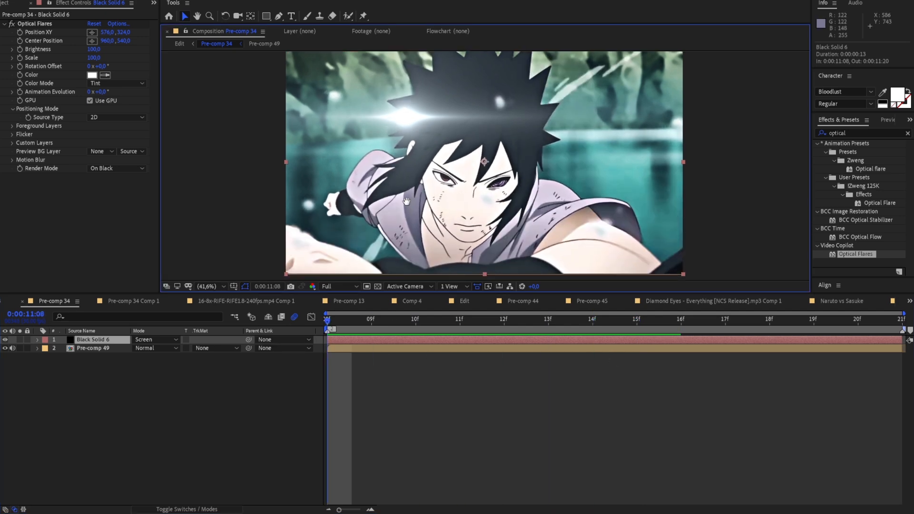
scroll(458, 213, up, 1)
scroll(419, 201, down, 1)
drag(418, 202, 462, 200)
scroll(473, 208, up, 1)
scroll(473, 209, down, 1)
scroll(473, 210, up, 1)
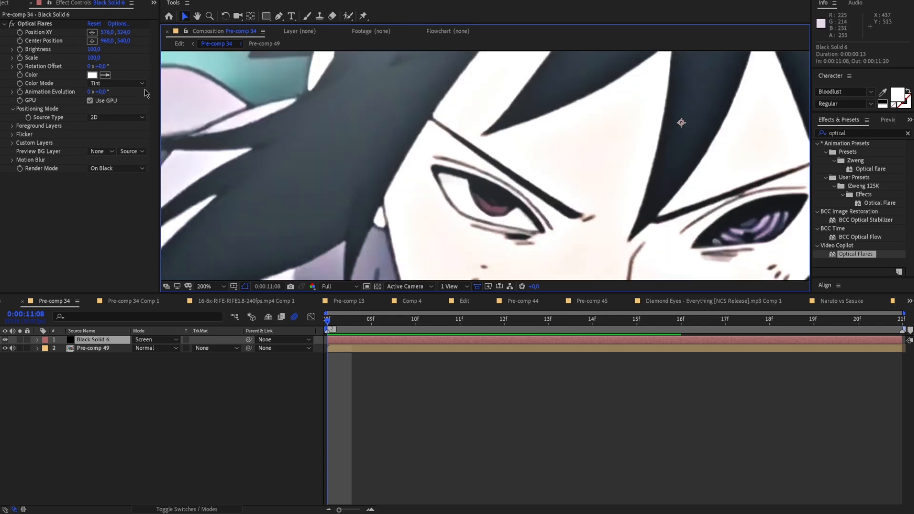
click(11, 24)
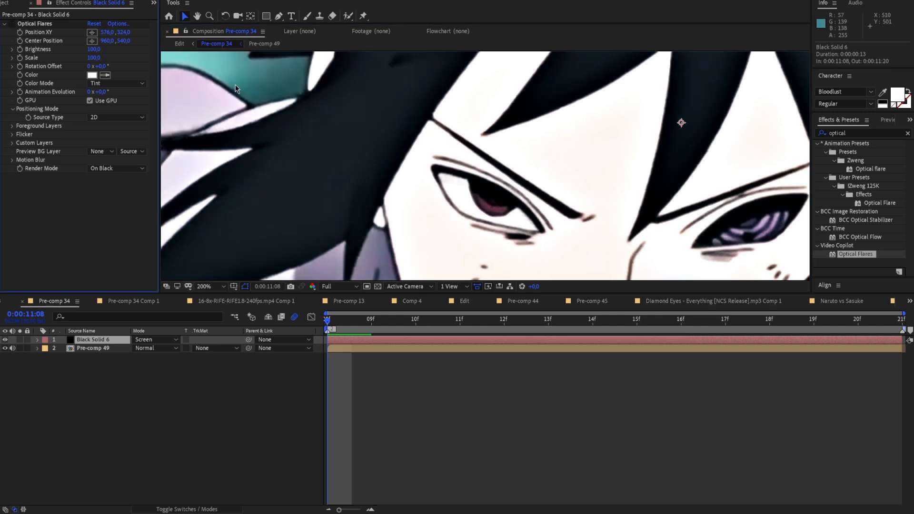
scroll(232, 84, down, 4)
click(11, 25)
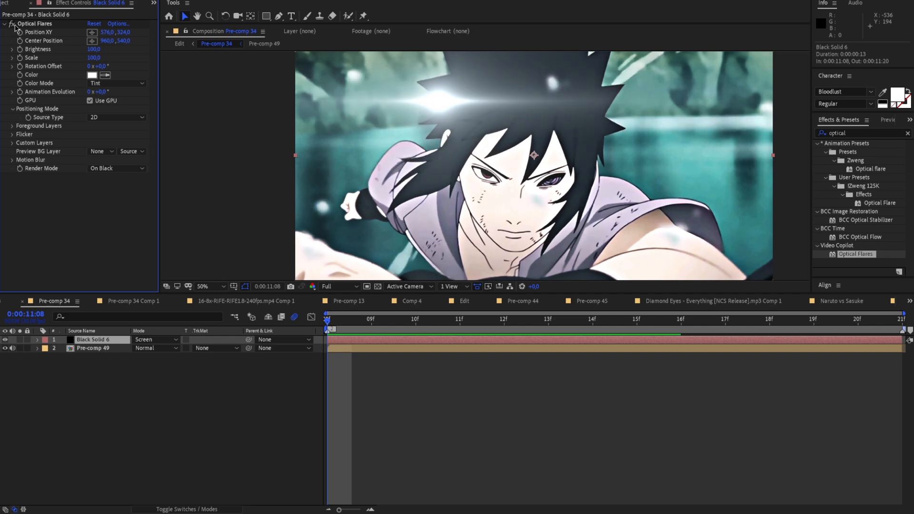
click(12, 25)
click(11, 24)
click(11, 24)
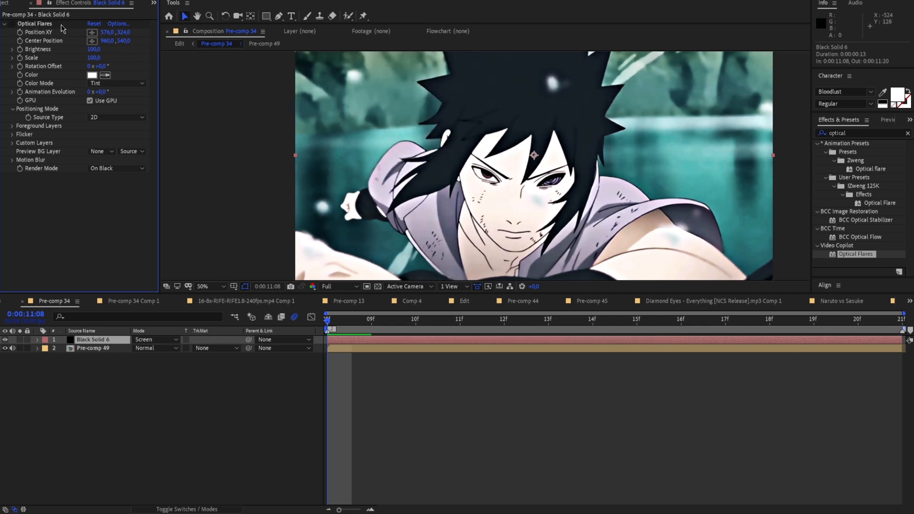
Enable keyframing for the Position XY of Optical Flares at 0:00:11:08
scroll(432, 117, up, 2)
scroll(433, 124, up, 2)
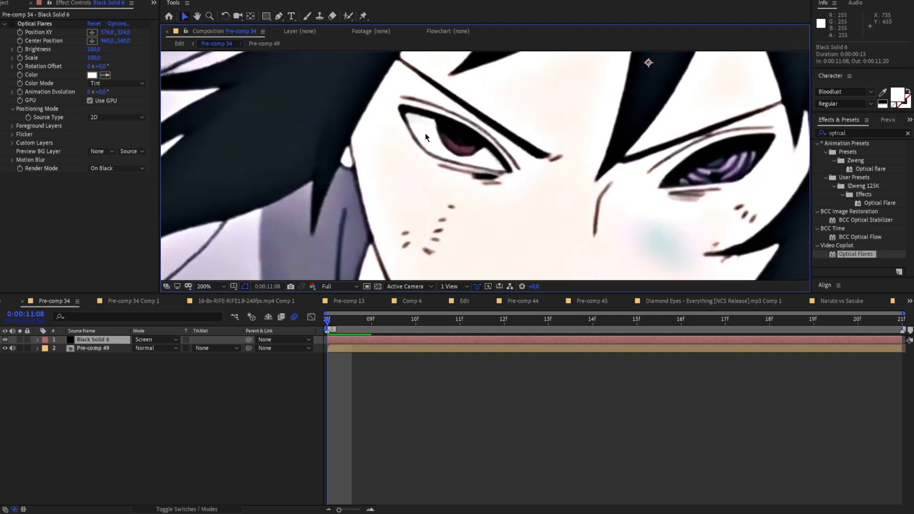
click(21, 37)
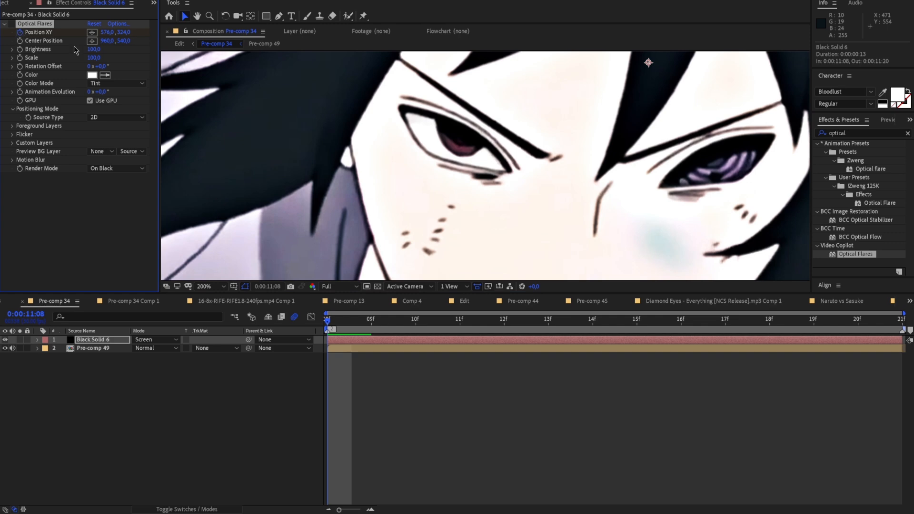
Keyframe the Optical Flares Position XY on Sasuke's red pupil frame by frame from 0:00:11:08 to 0:00:11:11
click(92, 32)
click(462, 135)
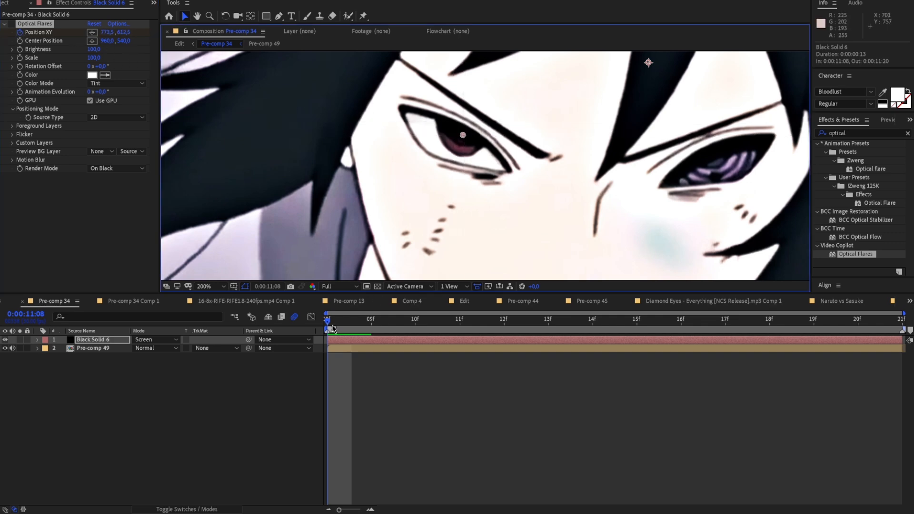
key(Page_Down)
click(96, 34)
click(495, 130)
drag(372, 322, 421, 333)
drag(494, 129, 451, 168)
drag(418, 318, 460, 321)
drag(420, 145, 448, 144)
Continue tracking the red pupil with Position XY keyframes at 0:00:11:12, 0:00:11:13, 0:00:11:14 and 0:00:11:16
click(504, 319)
click(548, 319)
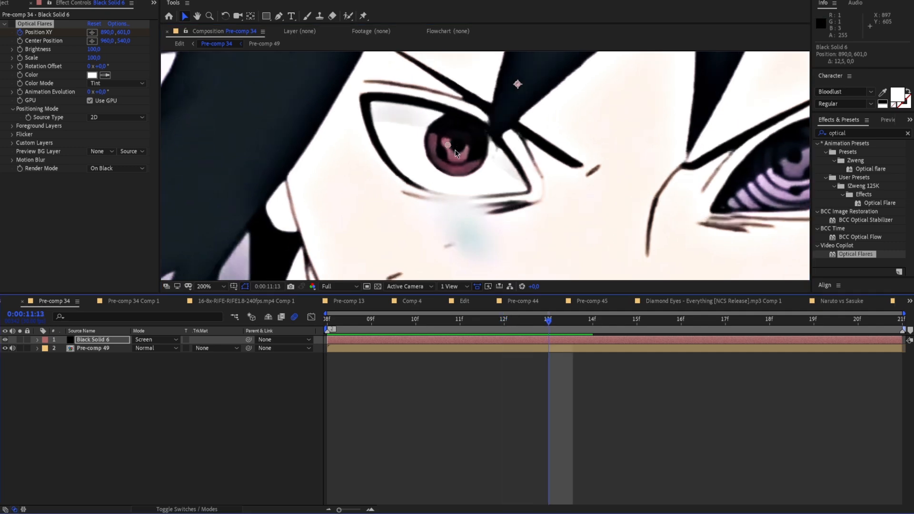
click(592, 319)
drag(448, 144, 469, 144)
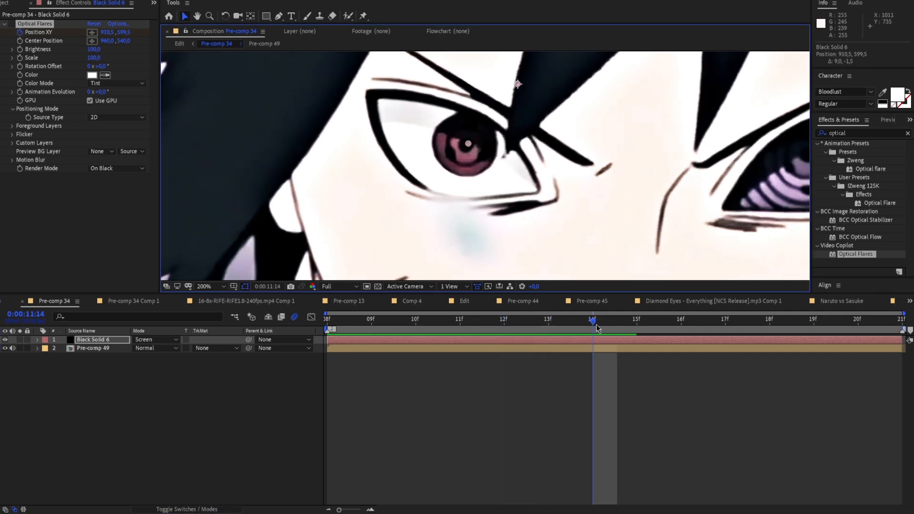
click(629, 325)
click(675, 325)
drag(469, 145, 474, 144)
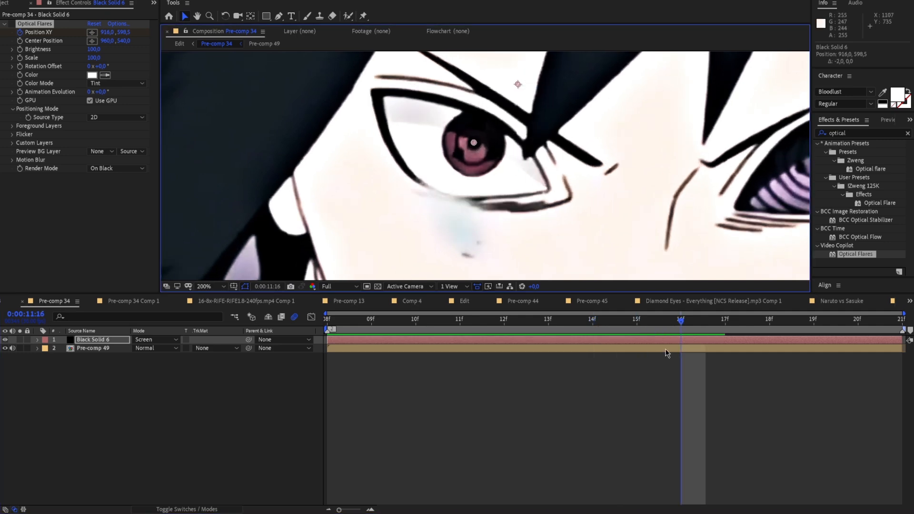
Reveal the Position XY keyframes of the black solid and realign the flare point with the pupil at 0:00:11:19 and 0:00:11:20
click(37, 339)
click(47, 349)
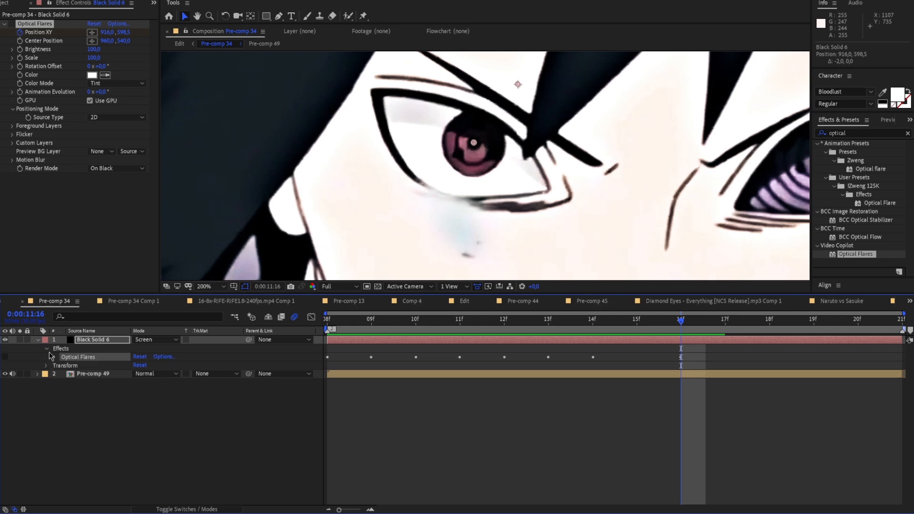
click(53, 357)
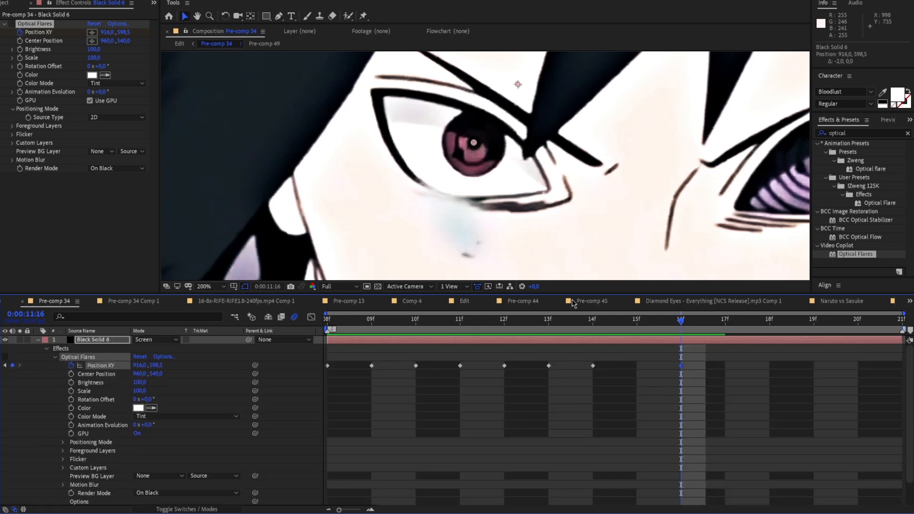
drag(685, 324, 641, 329)
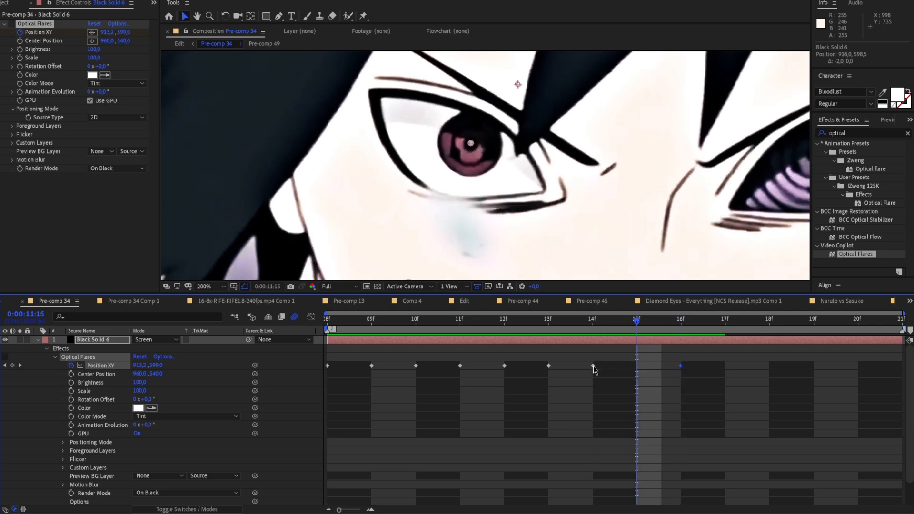
click(673, 332)
drag(705, 333, 804, 339)
drag(474, 142, 477, 143)
drag(814, 327, 857, 331)
drag(477, 144, 479, 144)
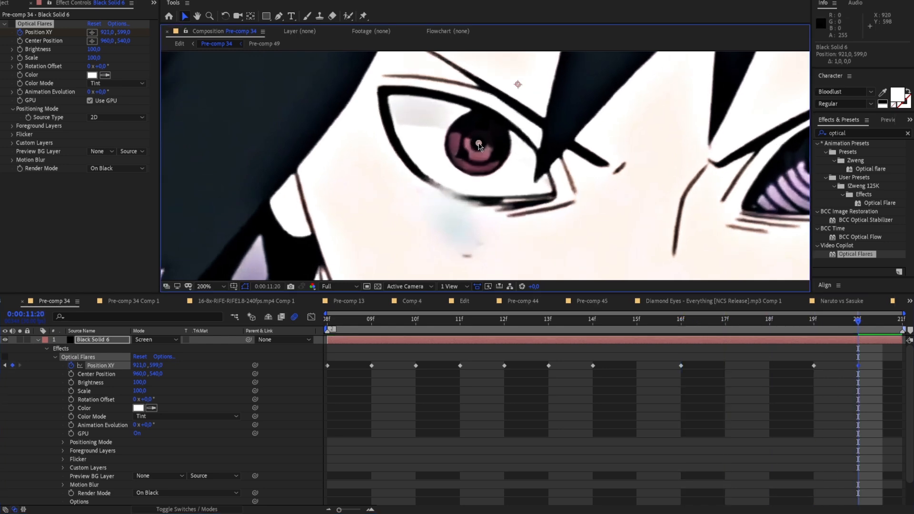
Play back Pre-comp 34 to check the tracked flare position, and collapse the black solid's properties
key(space)
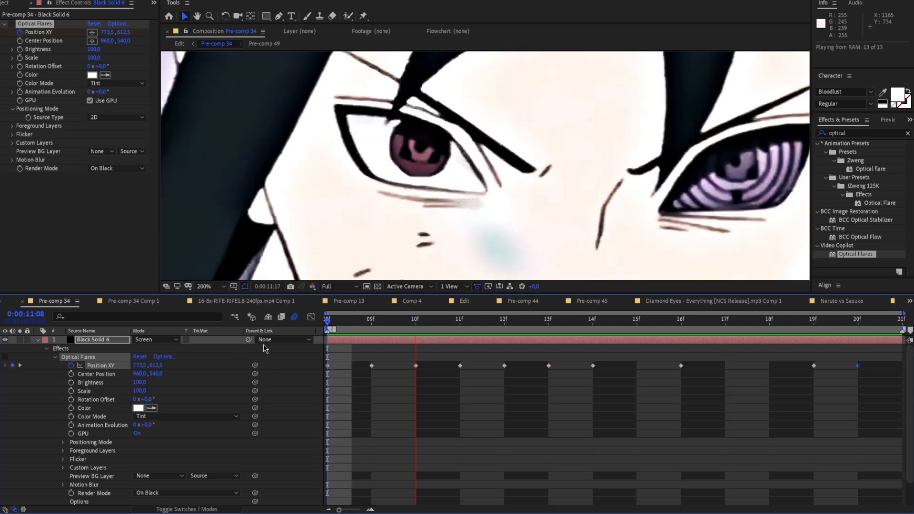
scroll(455, 204, down, 1)
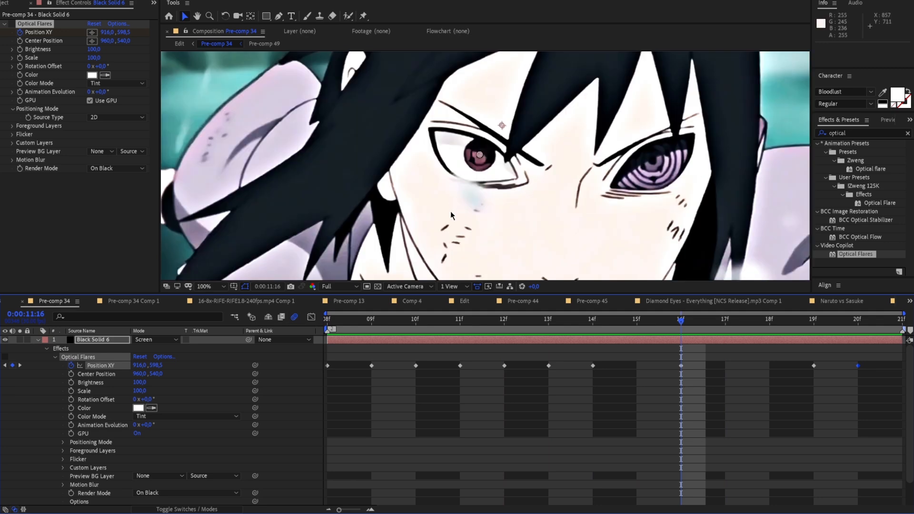
click(37, 340)
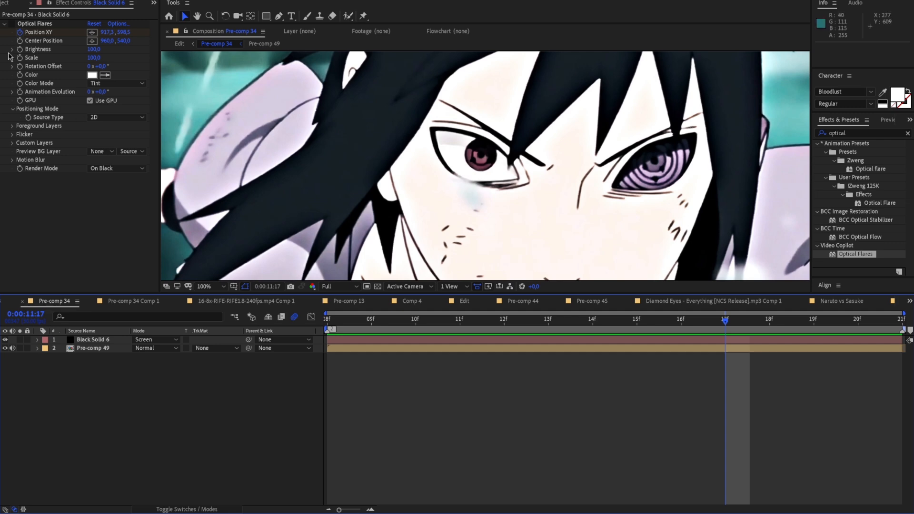
Switch Optical Flares back on and inspect the glow over the eye across the shot, ending at 0:00:11:08
click(11, 24)
click(549, 320)
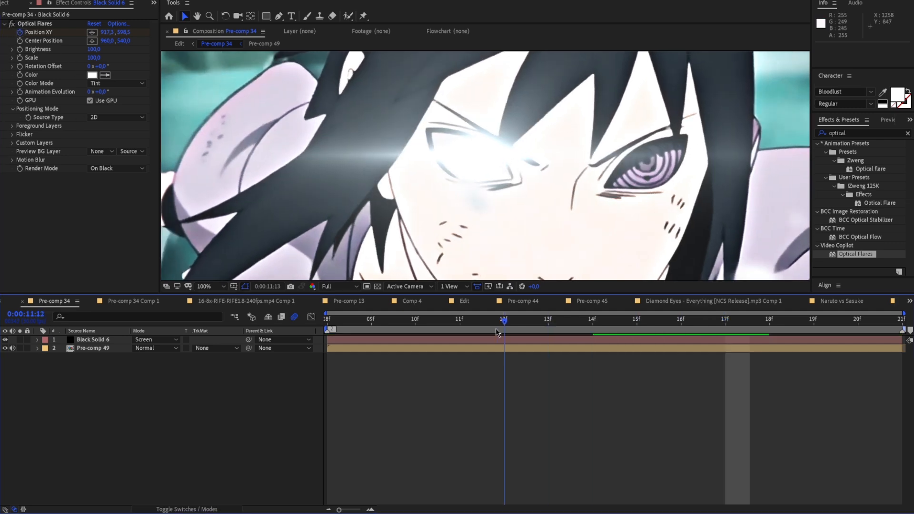
drag(519, 328, 289, 313)
scroll(435, 201, down, 1)
drag(435, 202, 469, 193)
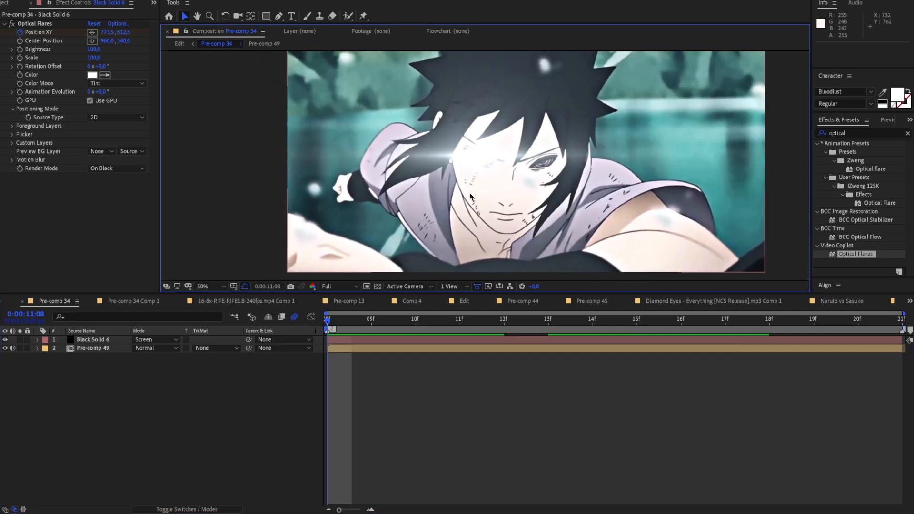
scroll(470, 194, up, 1)
scroll(381, 188, down, 1)
Set the Optical Flares color to red FF0000 and preview the shot
click(92, 74)
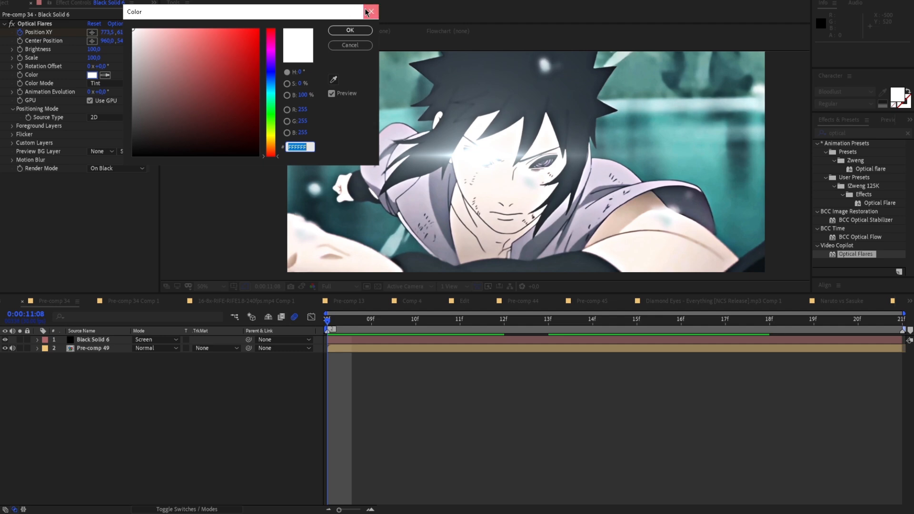
click(369, 11)
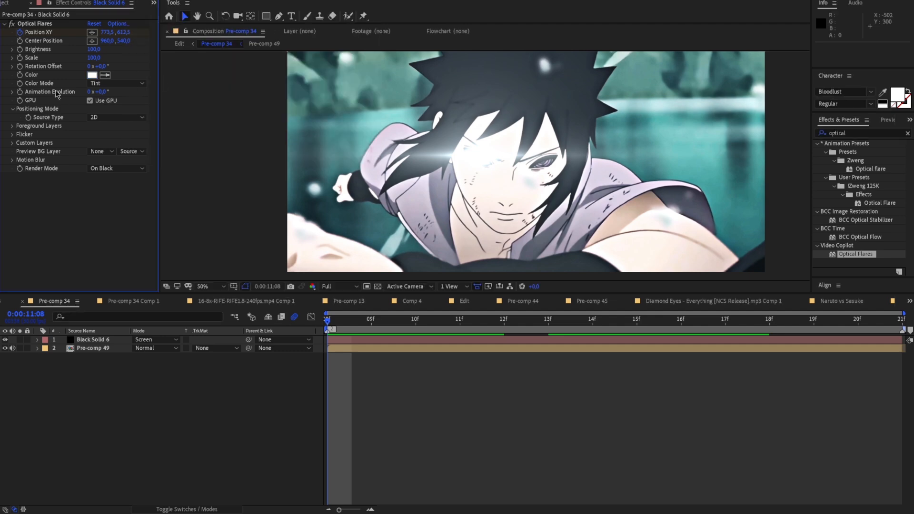
click(91, 75)
mouse_move(137, 37)
mouse_down()
mouse_move(257, 28)
mouse_move(274, 48)
mouse_move(270, 173)
mouse_up()
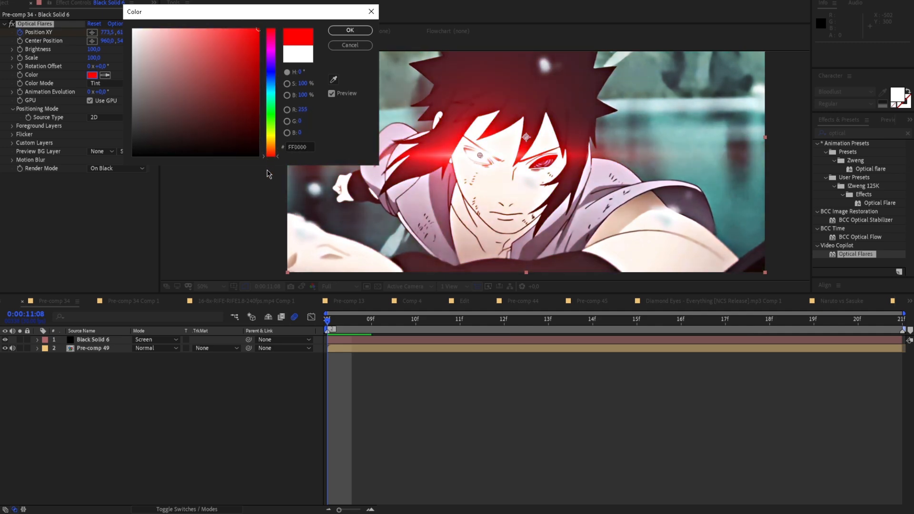
click(351, 30)
click(381, 327)
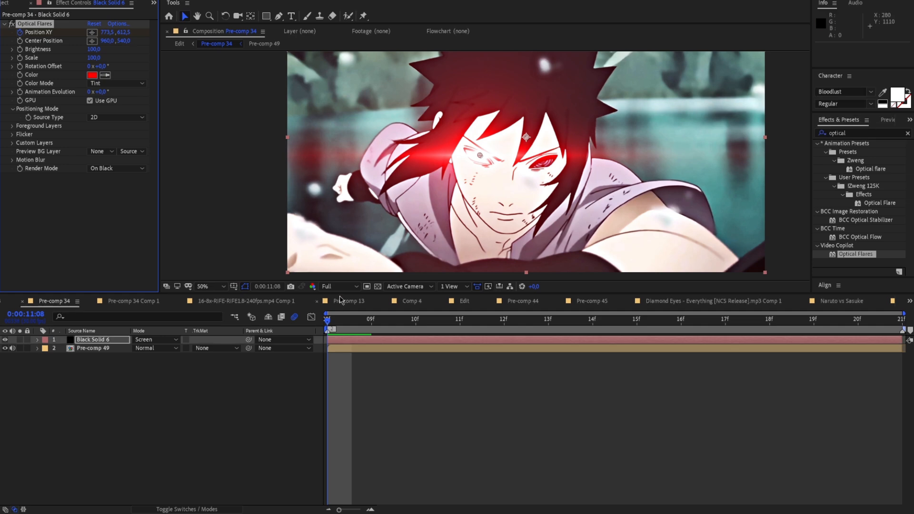
key(space)
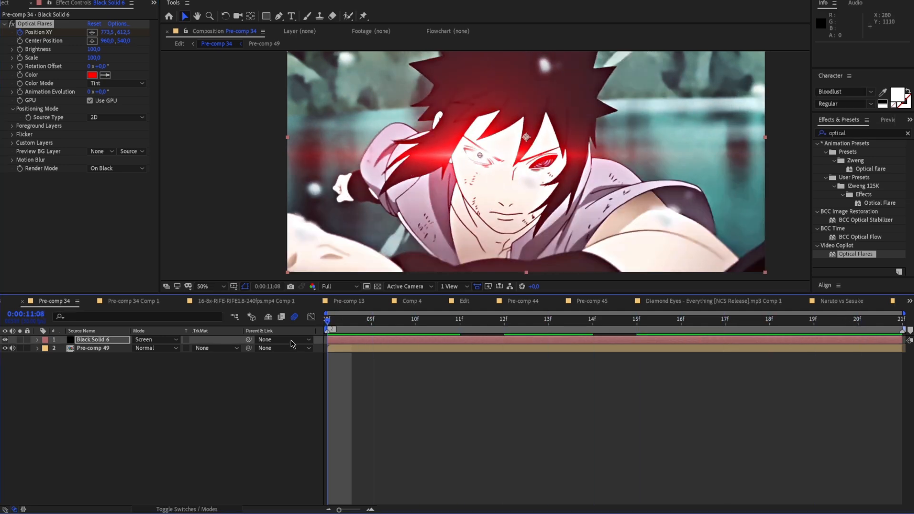
Animate the flare's Brightness with keyframes of 50 at 0:00:11:08 and 80 at 0:00:11:14
click(203, 161)
scroll(203, 162, up, 1)
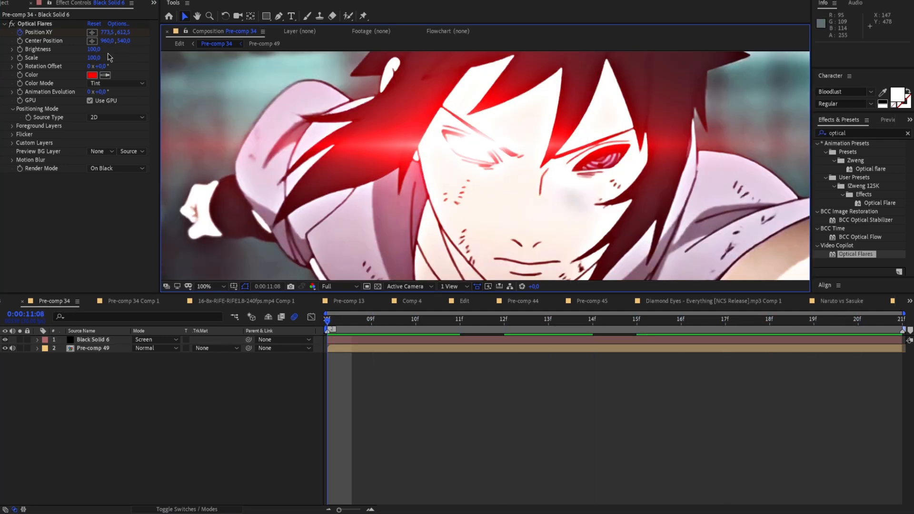
drag(95, 51, 97, 52)
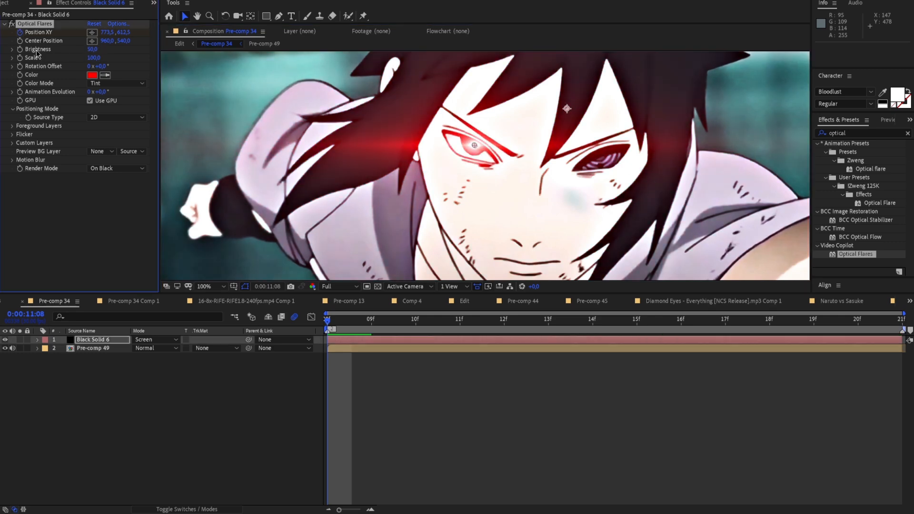
drag(327, 319, 588, 336)
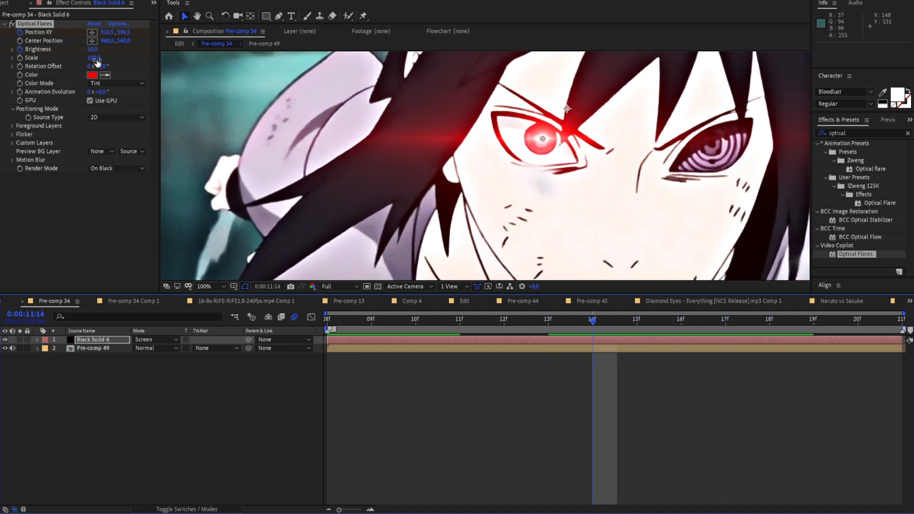
drag(93, 52, 93, 52)
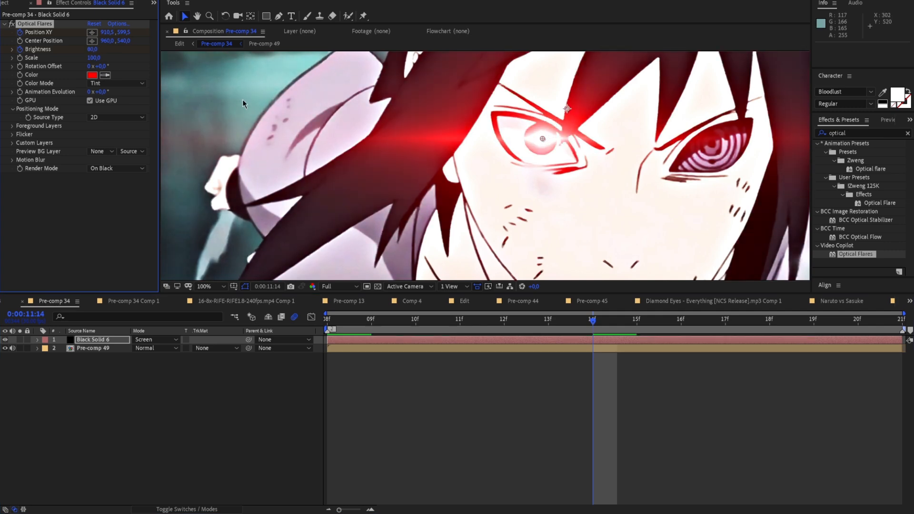
Play back Pre-comp 34 several times to check the red eye glow and its brightness animation
scroll(267, 114, down, 1)
key(space)
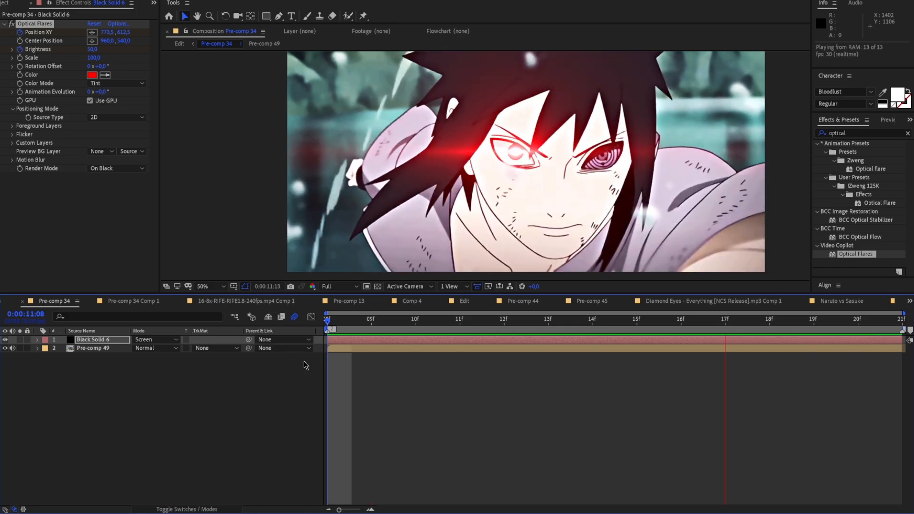
key(space)
click(390, 257)
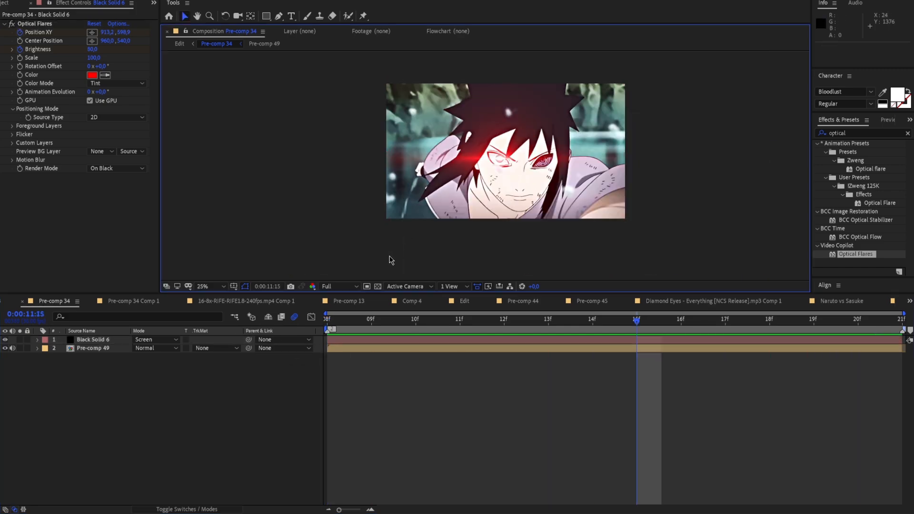
scroll(390, 257, up, 2)
key(space)
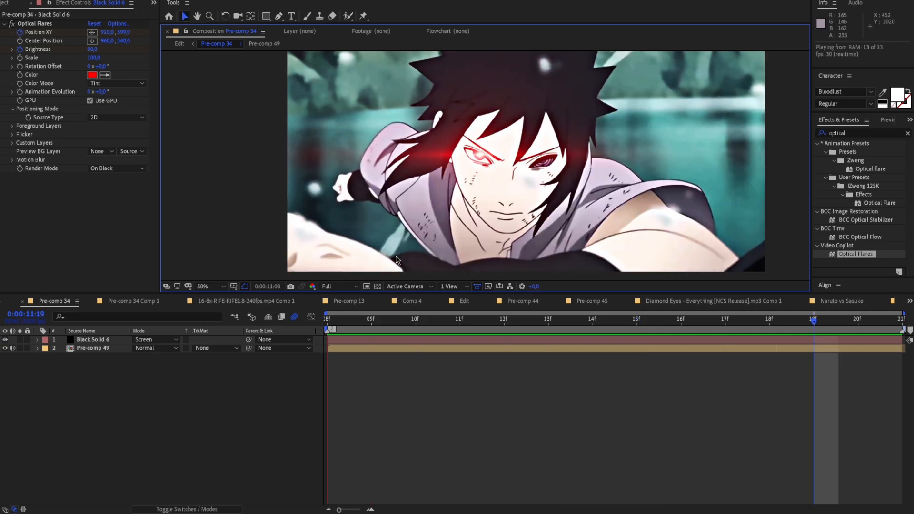
key(space)
key(space)
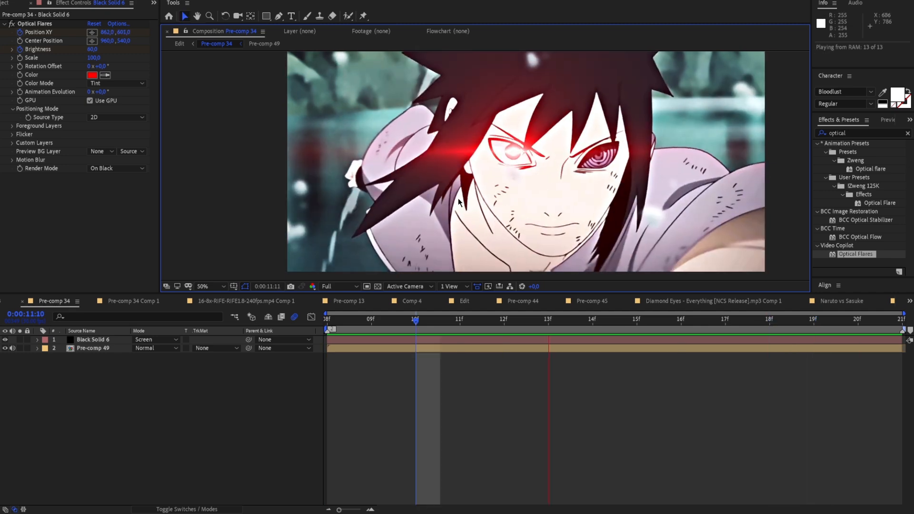
Return to the Edit composition to review the flare shot in context, and open Pre-comp 28 from around 0:00:15:17
key(space)
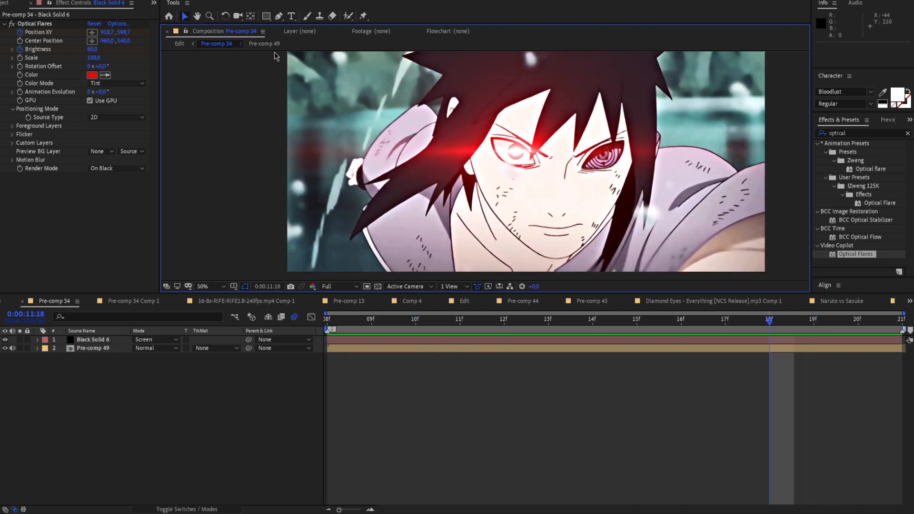
click(179, 44)
drag(511, 323, 496, 326)
key(space)
key(space)
drag(515, 325, 603, 336)
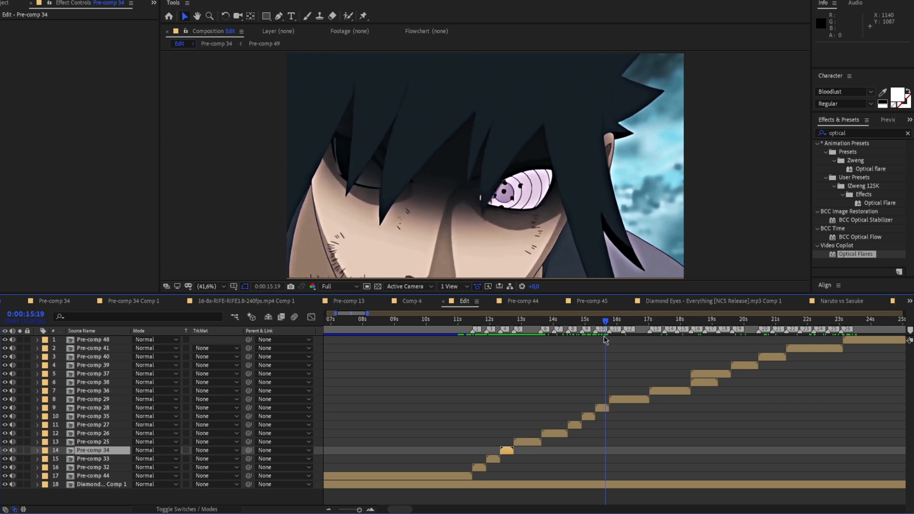
double_click(601, 406)
Precompose all three layers of Pre-comp 28 into Pre-comp 50, moving all attributes and adjusting the duration to the selected layers
click(415, 334)
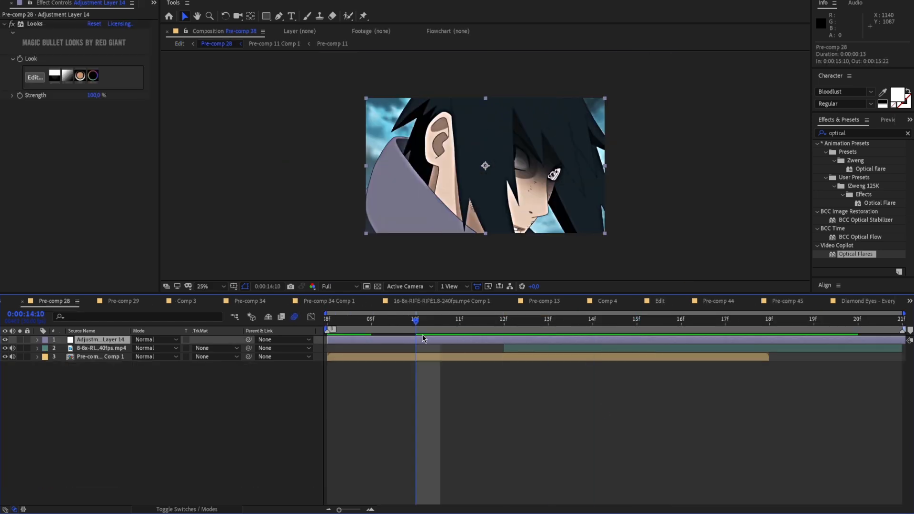
key(ctrl+a)
right_click(443, 357)
click(488, 309)
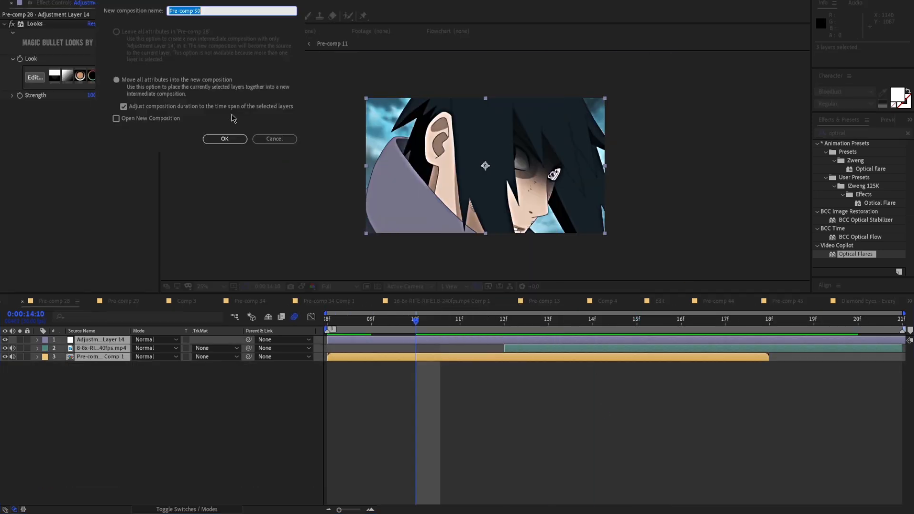
click(225, 138)
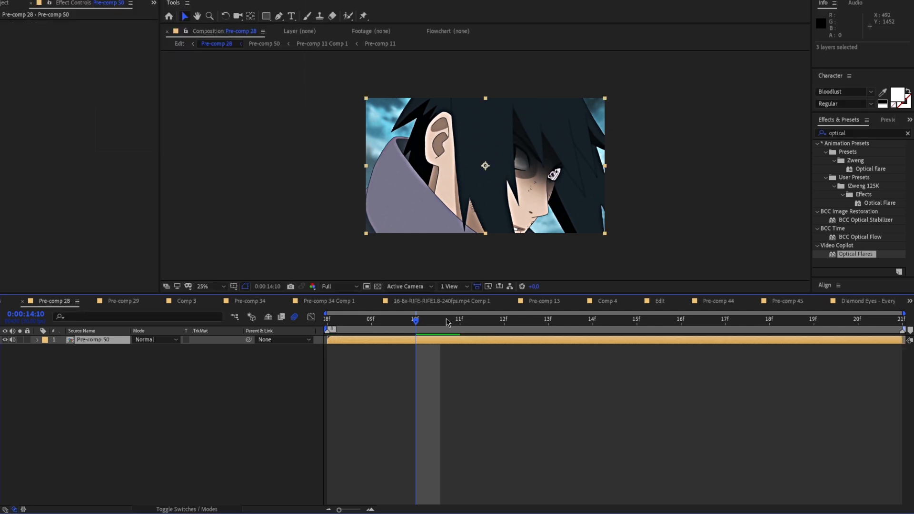
Select the Roto Brush tool and go to 0:00:14:09 in Pre-comp 28, where the pale eye first appears
drag(359, 327, 329, 324)
click(319, 17)
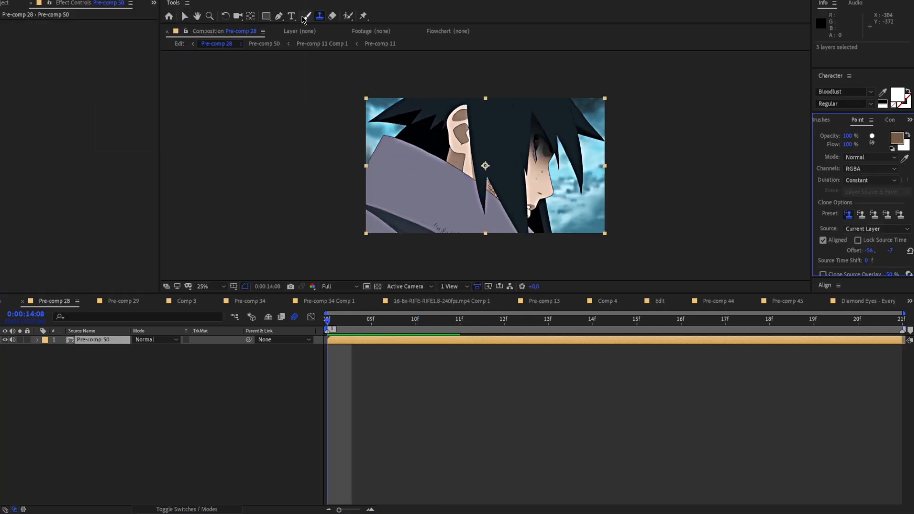
click(348, 17)
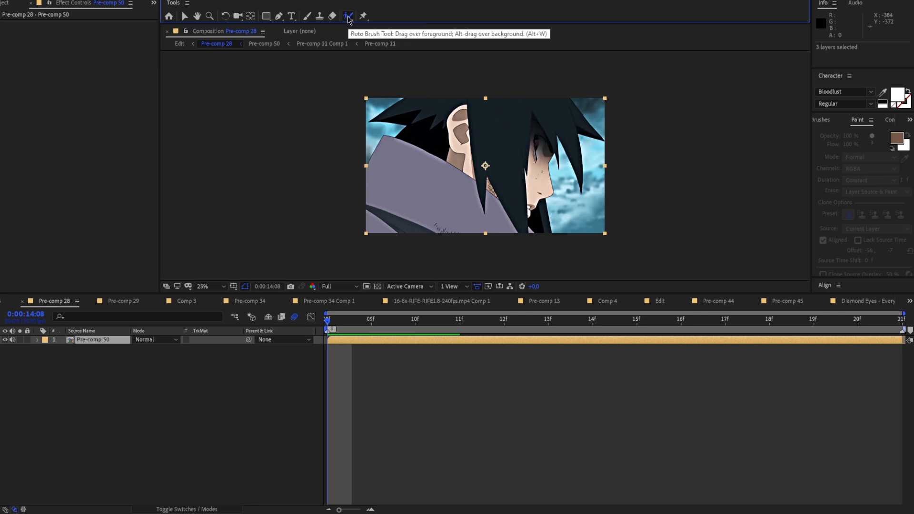
key(period)
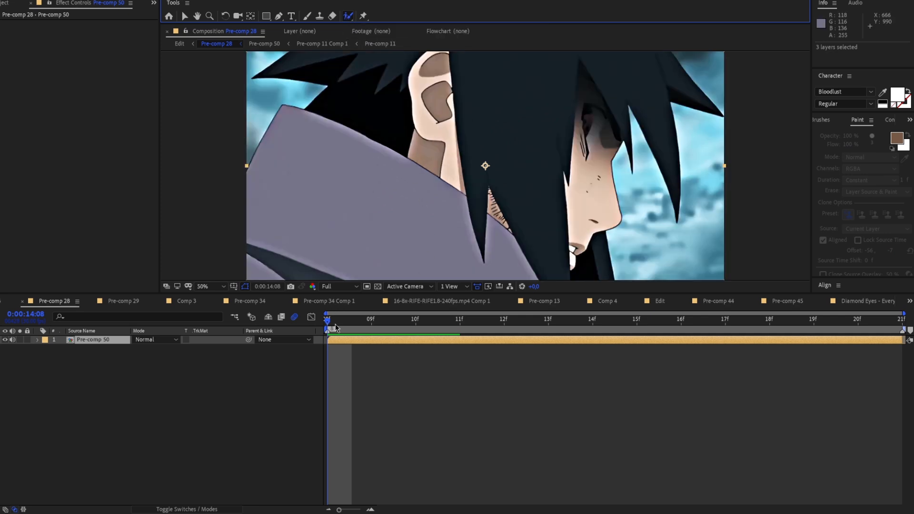
key(Page_Down)
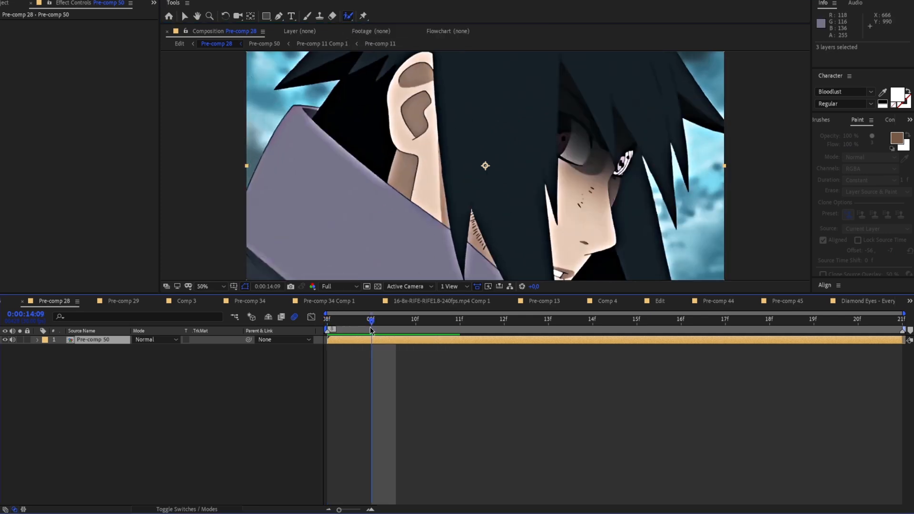
scroll(485, 238, down, 2)
drag(485, 239, 516, 239)
scroll(501, 230, up, 2)
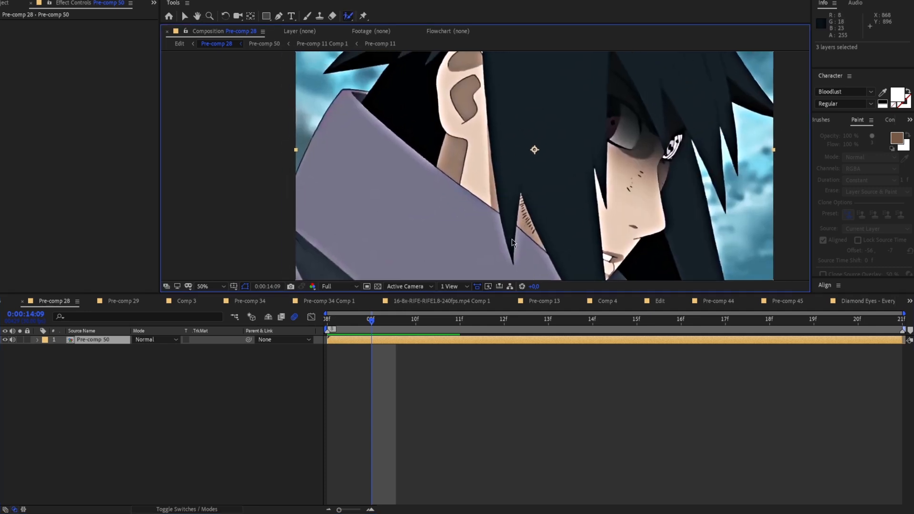
scroll(464, 269, down, 2)
click(205, 287)
click(214, 308)
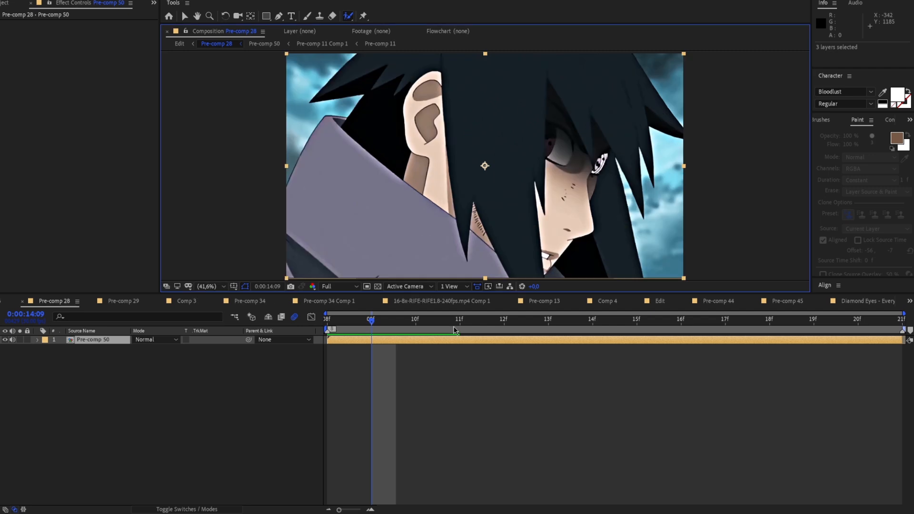
Split the Pre-comp 50 layer at 0:00:14:09 and duplicate its second part
key(ctrl+shift+d)
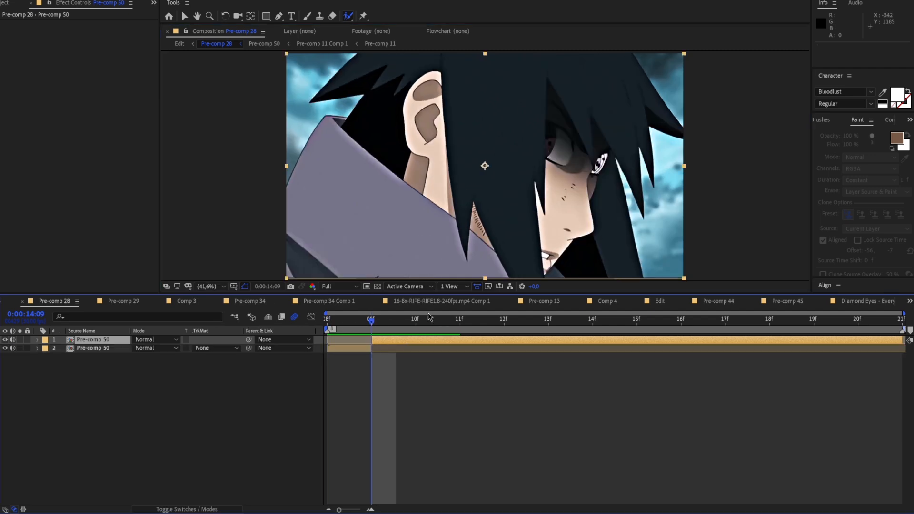
mouse_move(372, 329)
mouse_down()
mouse_move(853, 327)
mouse_move(345, 341)
mouse_move(378, 344)
mouse_up()
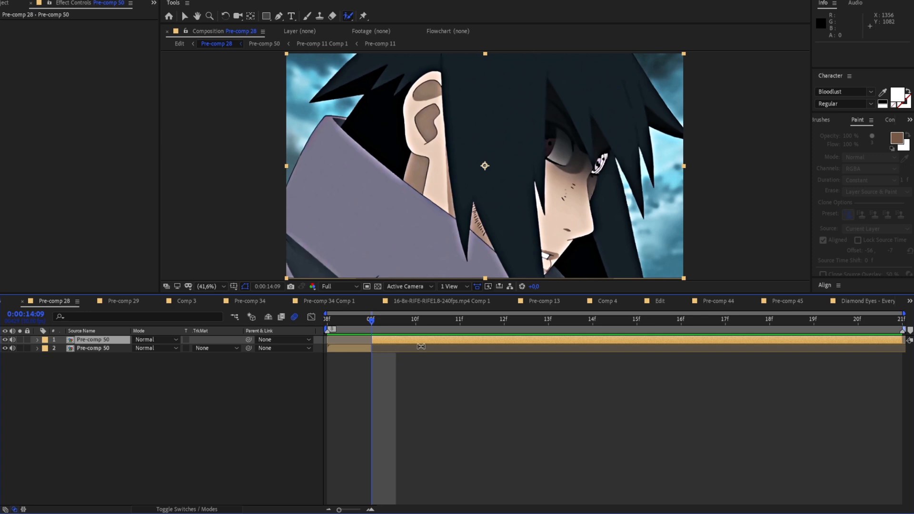
key(ctrl+shift+d)
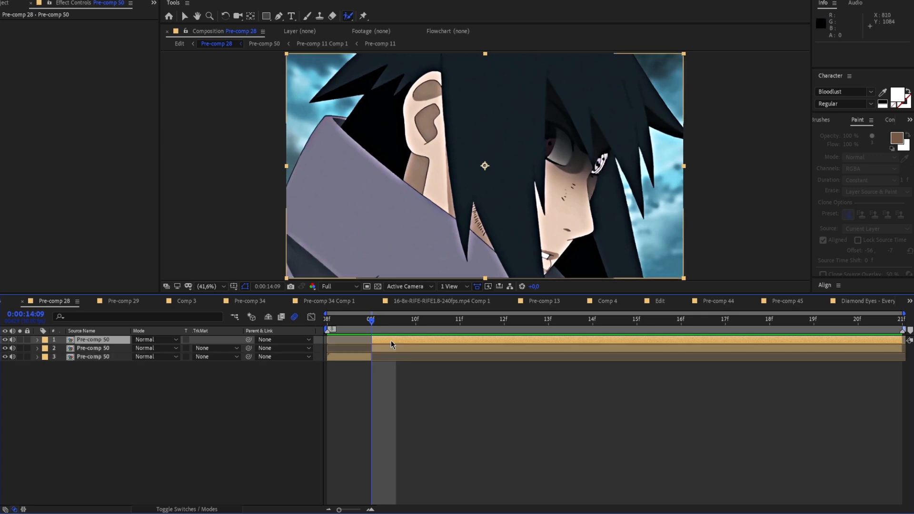
Open the top Pre-comp 50 copy in the layer view and roto brush the pale eye at 0:00:14:09
double_click(605, 160)
scroll(603, 161, up, 2)
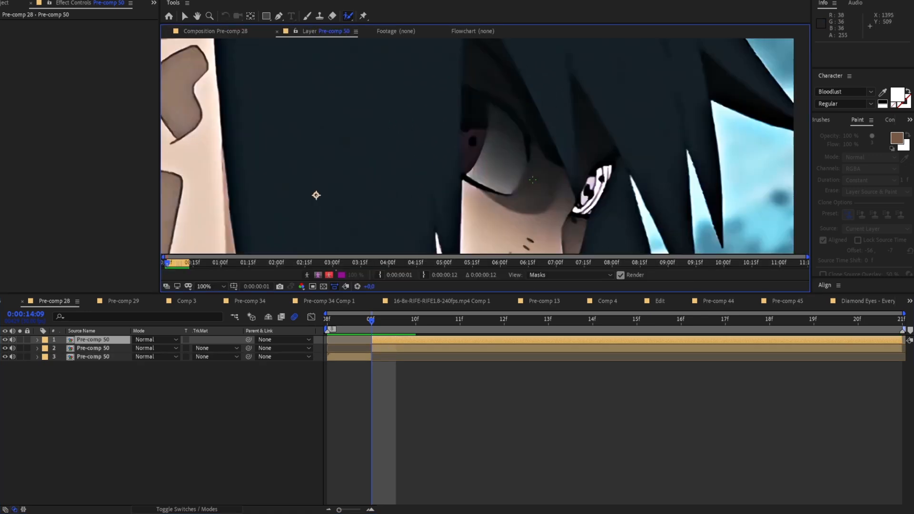
drag(594, 190, 556, 158)
scroll(573, 154, up, 1)
mouse_move(612, 163)
mouse_down()
mouse_move(524, 158)
mouse_move(543, 154)
mouse_move(518, 185)
mouse_up()
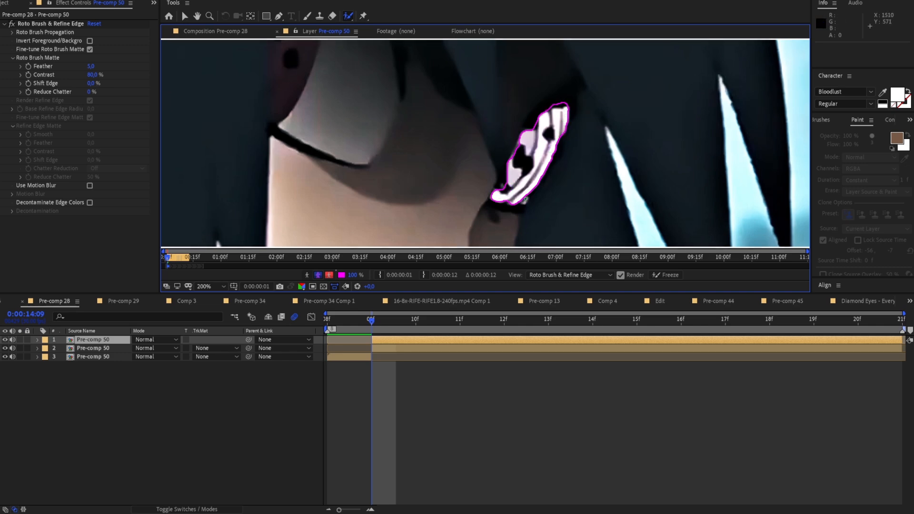
Correct the roto brush selection of the eye on the frame at 0:00:14:10
drag(377, 331, 415, 330)
scroll(514, 153, down, 1)
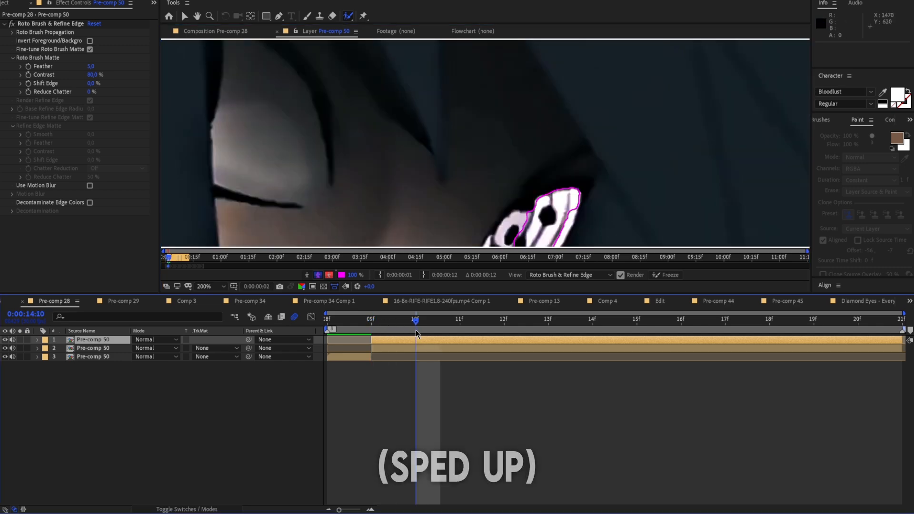
scroll(476, 157, up, 1)
click(530, 128)
Refine the eye's roto brush boundary on the following frame, 0:00:14:11
key(Page_Down)
scroll(529, 114, down, 1)
click(527, 108)
drag(440, 116, 440, 133)
click(497, 149)
scroll(416, 139, up, 1)
scroll(345, 136, down, 1)
Extend the roto brush selection across the whole widened eye at 0:00:14:12
drag(463, 319, 504, 320)
scroll(409, 141, up, 1)
drag(402, 138, 430, 112)
drag(423, 213, 582, 187)
scroll(528, 205, down, 1)
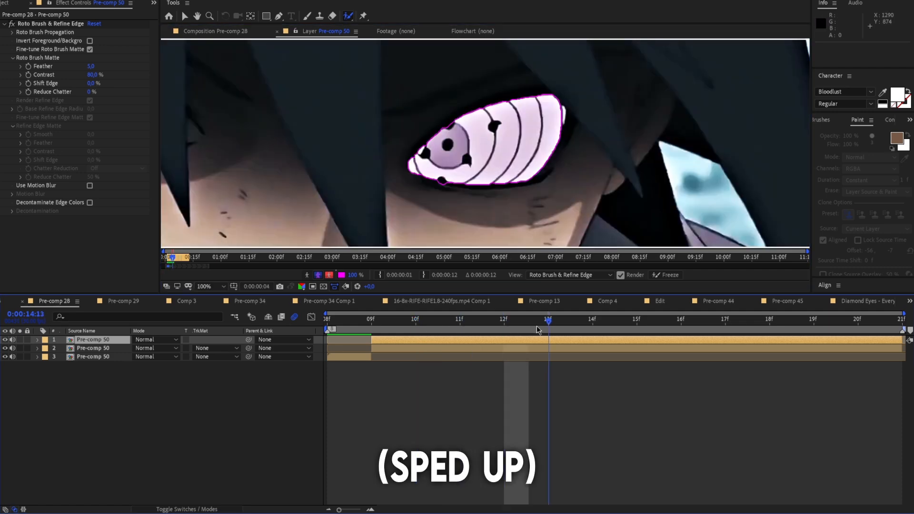
Add the missing edge areas of the eye to the roto brush selection at 0:00:14:13
drag(506, 320, 548, 320)
scroll(514, 163, up, 1)
drag(514, 163, 485, 216)
drag(565, 105, 566, 149)
scroll(566, 143, down, 1)
Refine both parts of the eye divided by the hair strand in the roto selection at 0:00:14:14
drag(549, 320, 592, 320)
scroll(614, 129, up, 1)
drag(605, 112, 609, 157)
scroll(623, 138, down, 1)
drag(505, 167, 521, 115)
scroll(519, 115, up, 1)
Correct the roto brush selection at 0:00:14:16, including the small part of the eye beside the hair strand
drag(592, 320, 680, 320)
scroll(481, 104, down, 1)
scroll(446, 191, up, 1)
drag(570, 117, 530, 139)
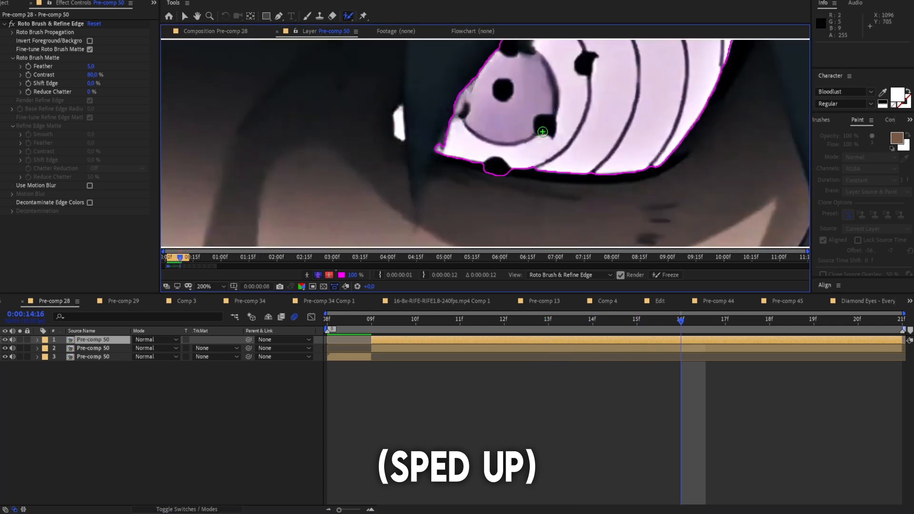
drag(416, 137, 412, 125)
Fix the eye selection at 0:00:14:17 and check the roto boundary on the remaining frames
drag(681, 320, 725, 320)
drag(459, 187, 512, 103)
drag(728, 328, 857, 331)
scroll(467, 153, down, 1)
click(412, 324)
scroll(414, 190, down, 1)
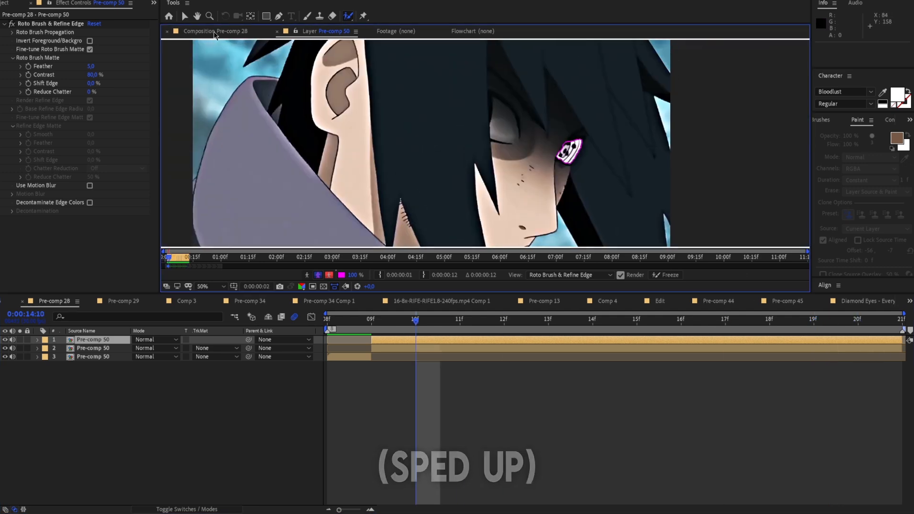
Return to the Pre-comp 28 composition, hide the unmasked copy below the eye layer, and scrub through the isolated eye
click(215, 31)
drag(405, 325, 379, 336)
click(5, 348)
click(83, 352)
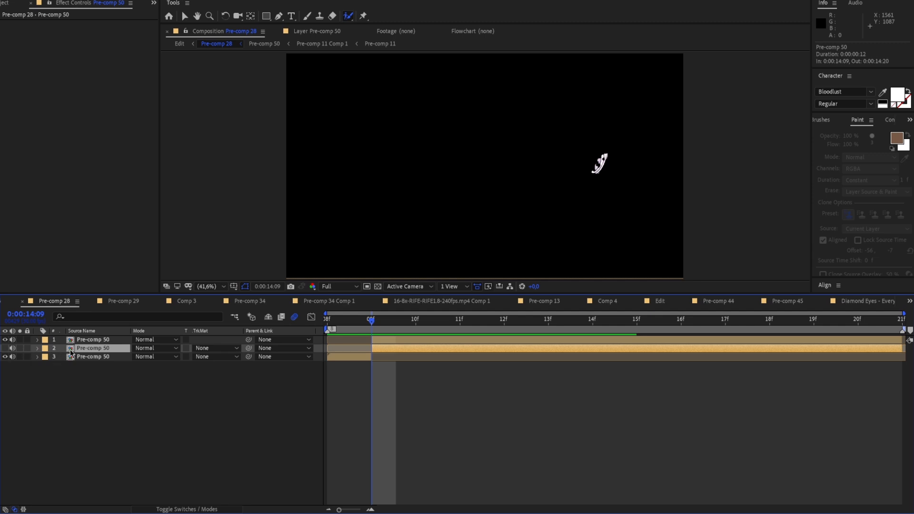
click(5, 349)
click(5, 349)
mouse_move(372, 321)
mouse_down()
mouse_move(778, 332)
mouse_move(456, 333)
mouse_move(610, 326)
mouse_up()
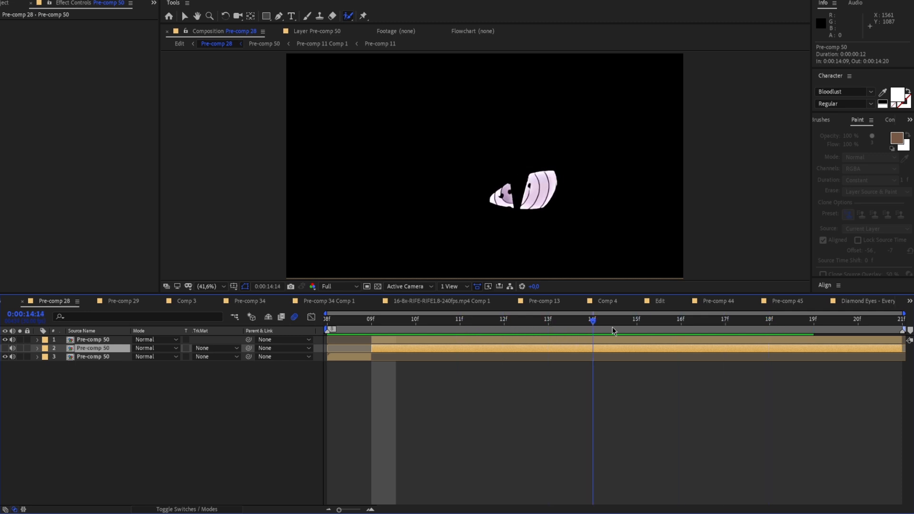
click(589, 342)
click(691, 328)
drag(692, 328, 410, 341)
Find the Deep Glow effect and apply it to the rotoscoped eye layer on top
click(909, 119)
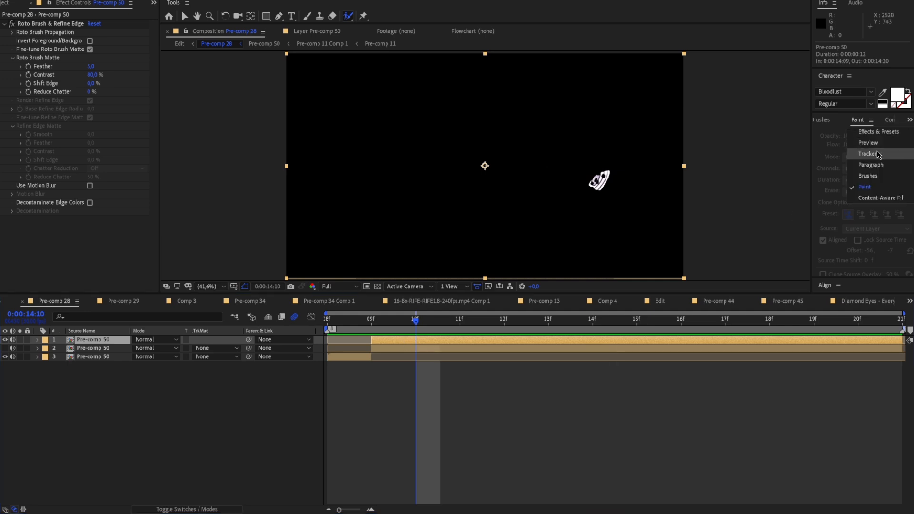
click(868, 127)
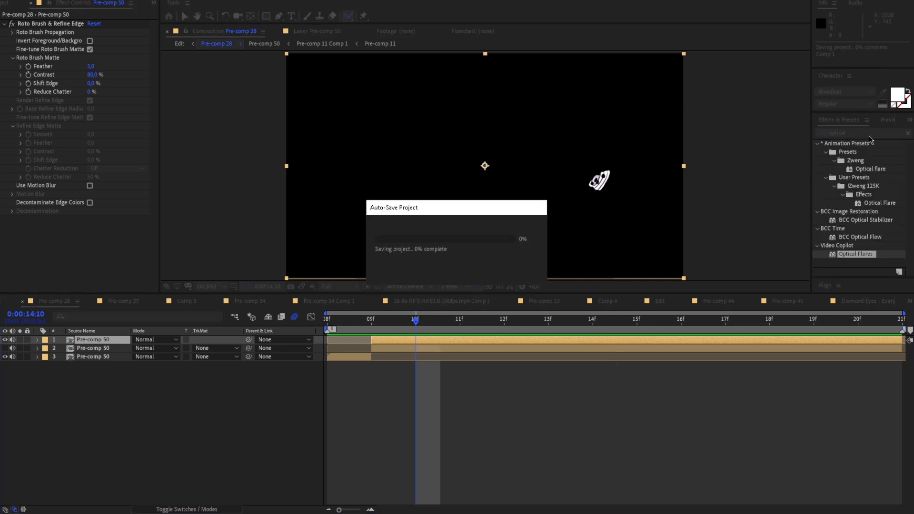
click(857, 133)
text(deep glow)
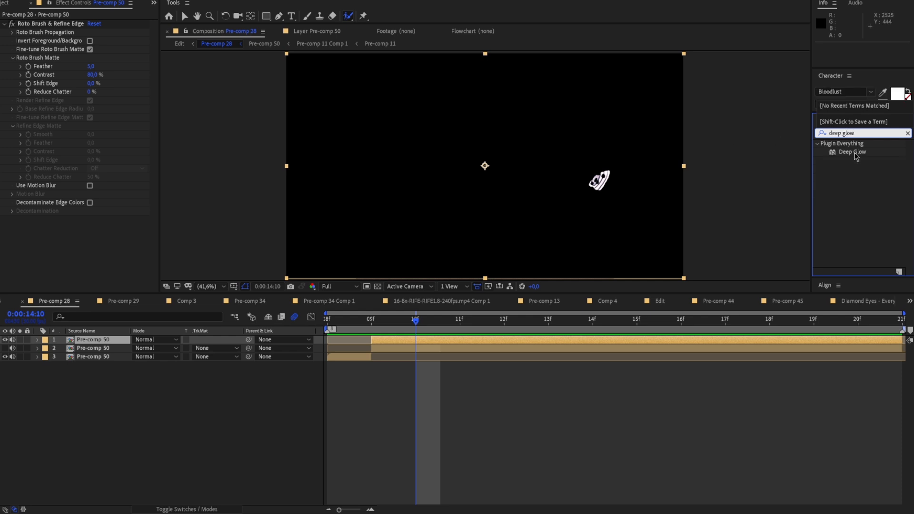
drag(856, 156, 658, 339)
Show the unmasked copy again and enable Unmult in the eye layer's Deep Glow effect
drag(427, 321, 724, 320)
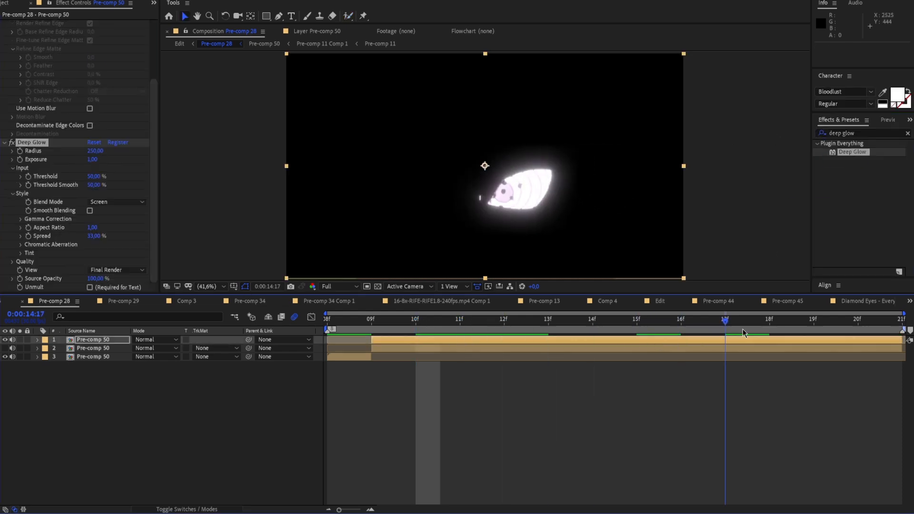
click(5, 349)
click(5, 349)
drag(692, 325, 572, 342)
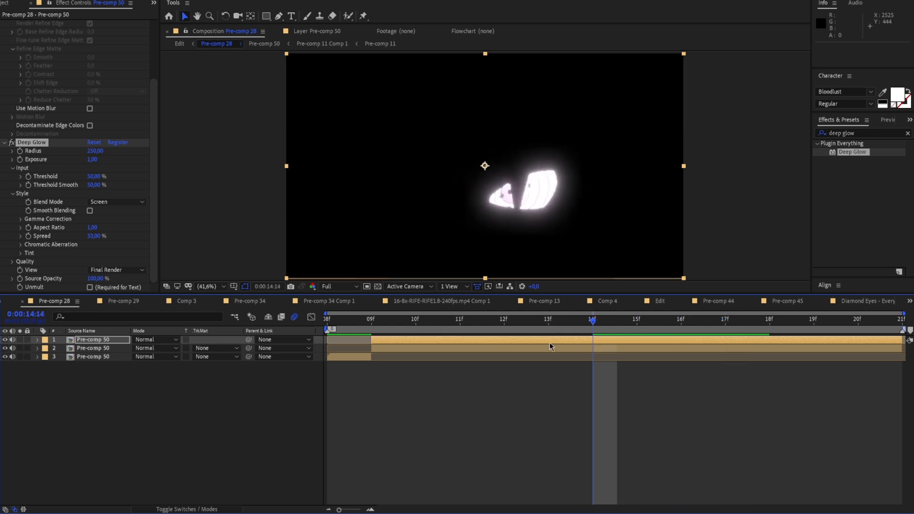
click(90, 287)
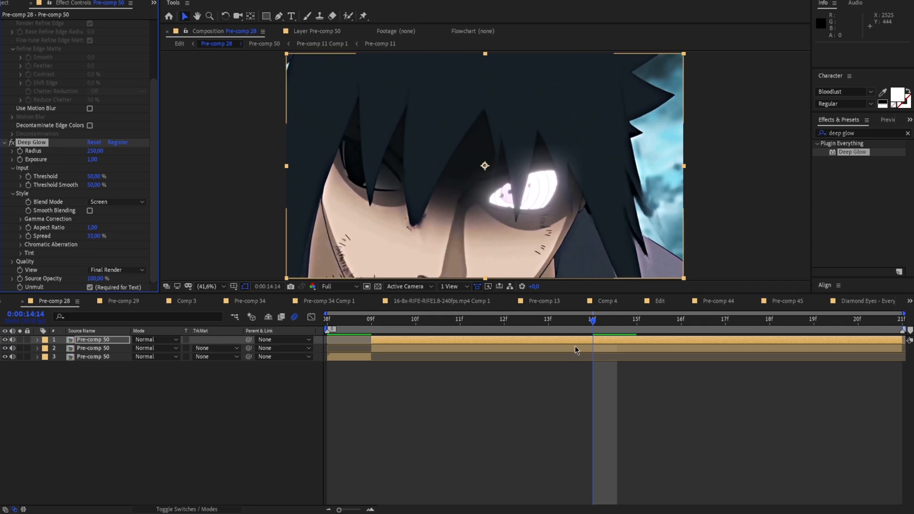
Play back and scrub Pre-comp 28 to check the glowing eye over the background footage
drag(593, 320, 490, 336)
key(space)
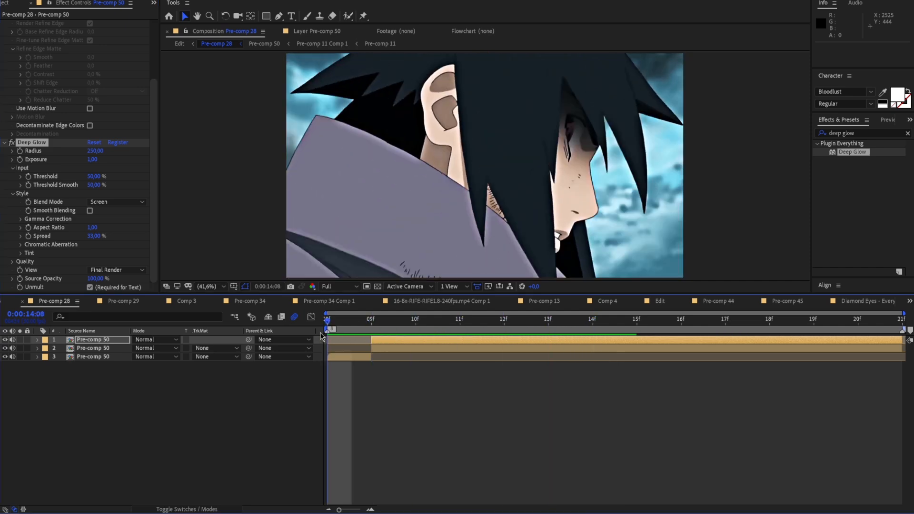
key(space)
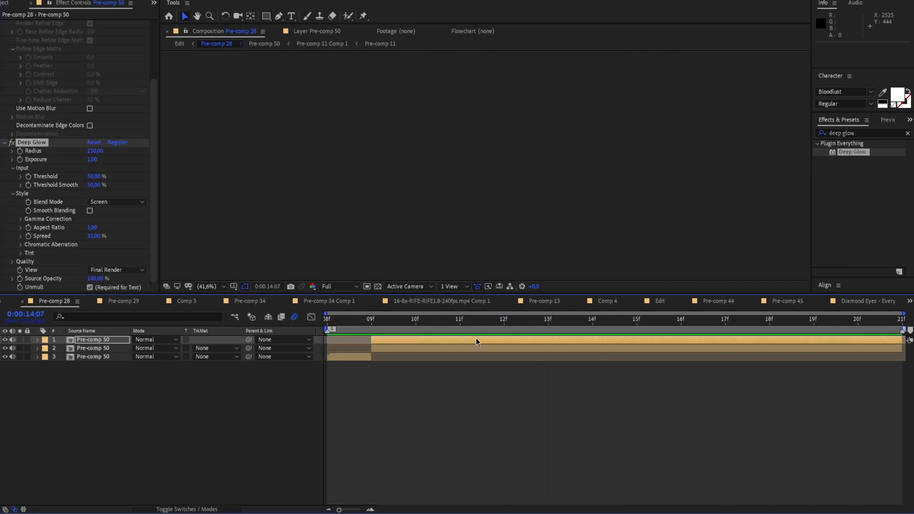
key(space)
key(space)
drag(580, 321, 505, 346)
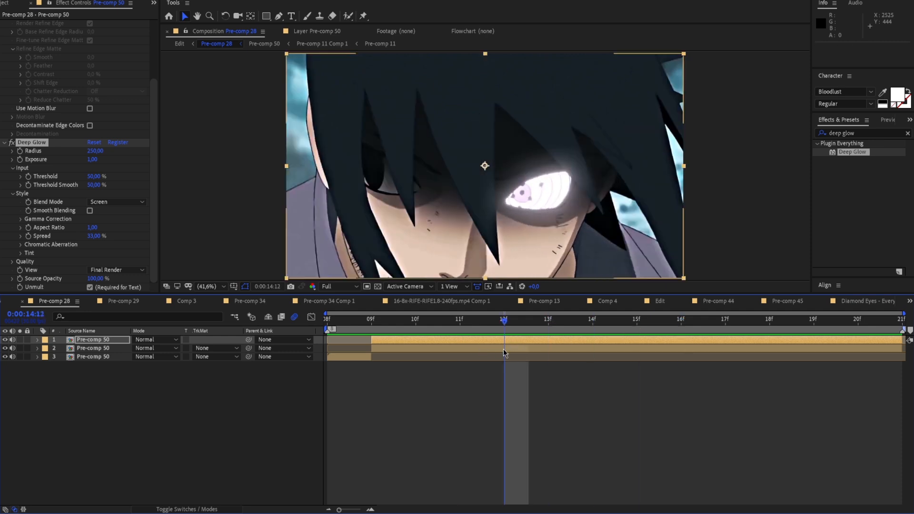
Set the Opacity of the unmasked copy below the eye to 50% and preview the darkened shot
click(507, 349)
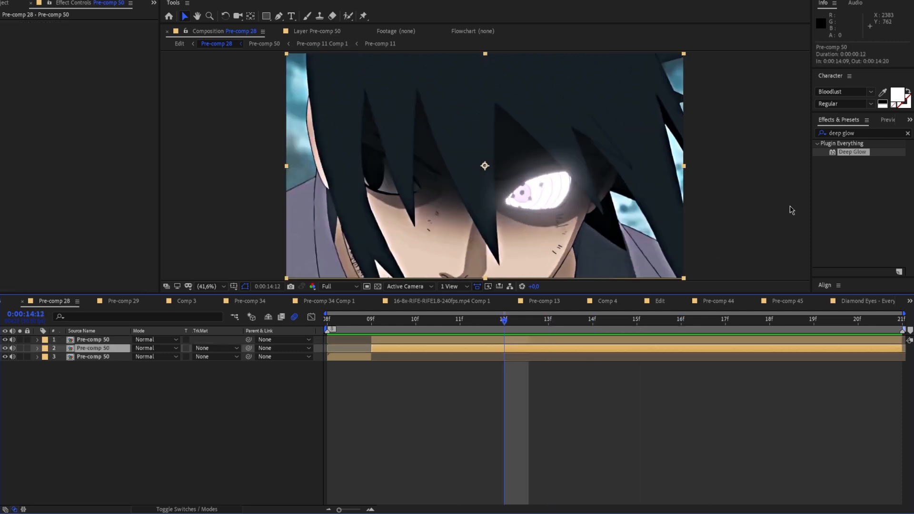
click(37, 348)
click(47, 356)
drag(137, 403, 110, 400)
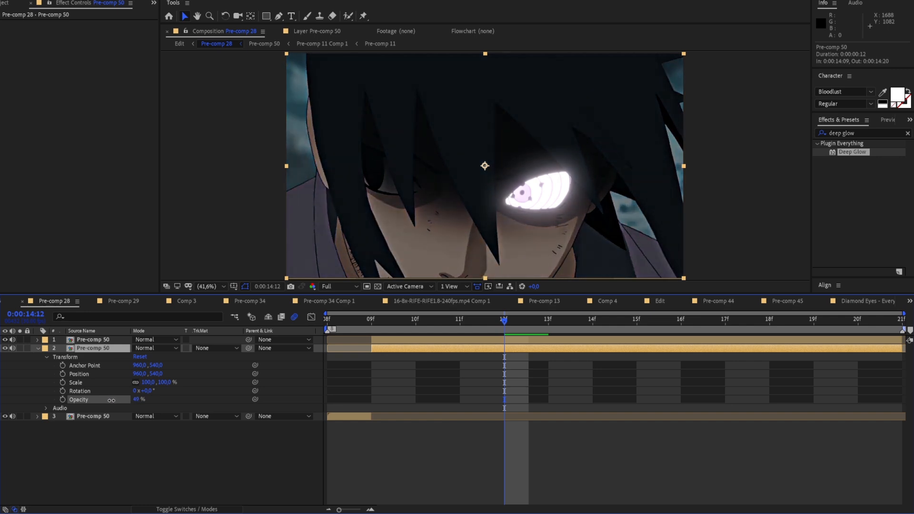
key(space)
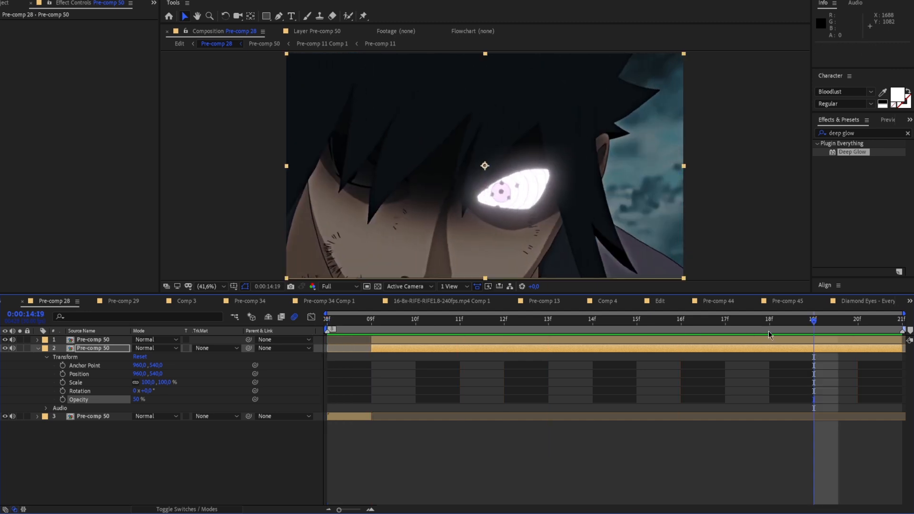
key(space)
Delete the short opening segment of Pre-comp 50, extend the darkened layer back to the composition's start, and preview it
click(353, 417)
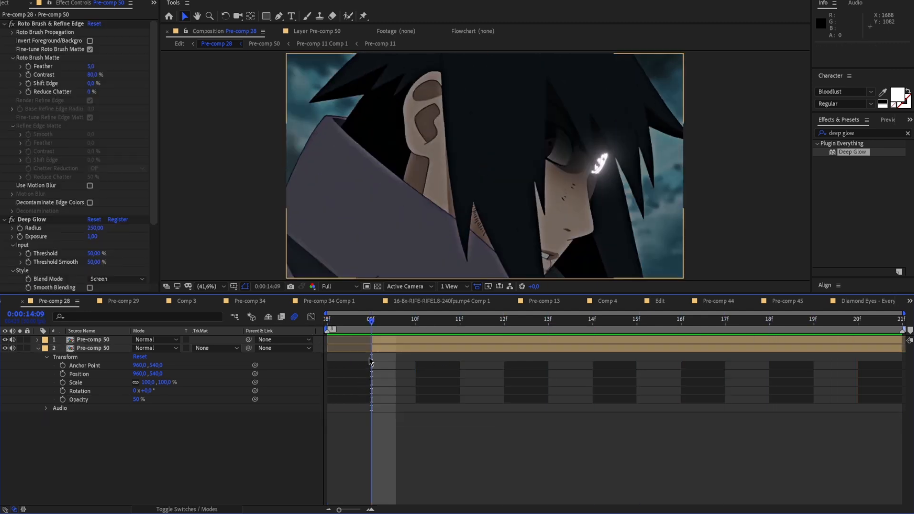
key(Delete)
key(space)
drag(623, 318, 856, 319)
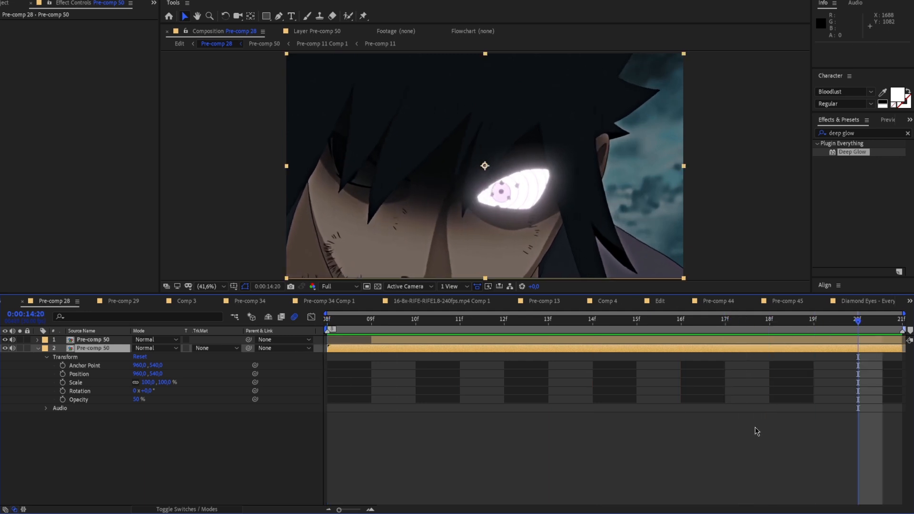
Apply Hue/Saturation to the rotoscoped eye layer, placing it between Roto Brush & Refine Edge and Deep Glow
click(676, 339)
click(5, 25)
click(5, 25)
click(4, 32)
click(877, 134)
text(hue)
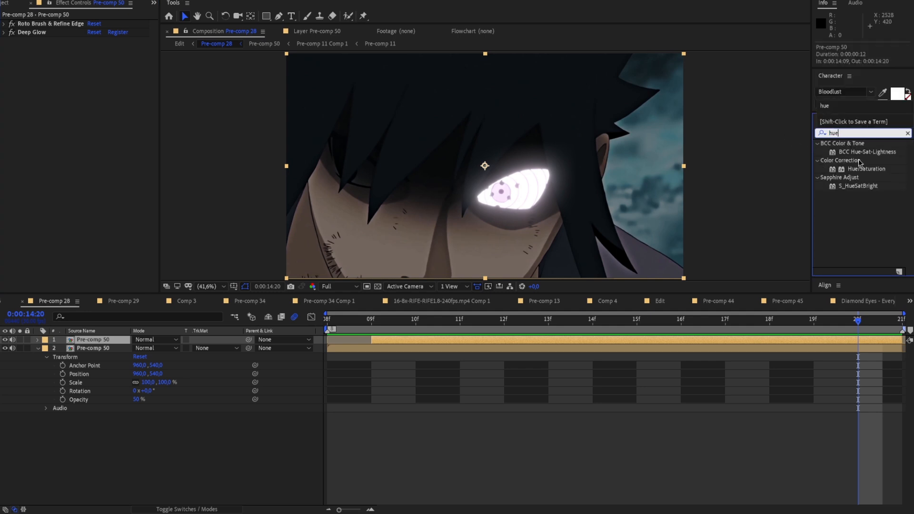
drag(867, 169, 81, 32)
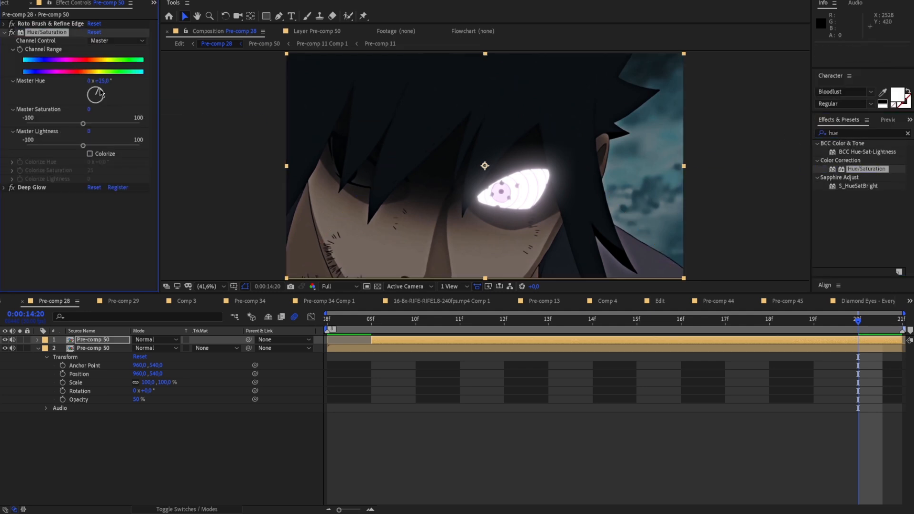
Try a Master Hue shift, then enable Colorize with a Colorize Hue of 251° and a Colorize Saturation of 100
drag(101, 101, 90, 89)
click(89, 155)
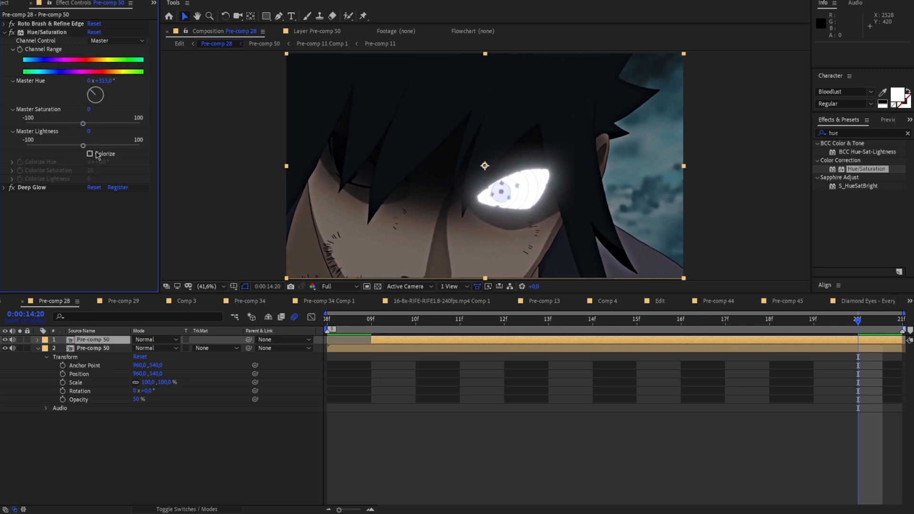
click(90, 155)
mouse_move(128, 172)
mouse_down()
mouse_move(147, 179)
mouse_move(140, 164)
mouse_up()
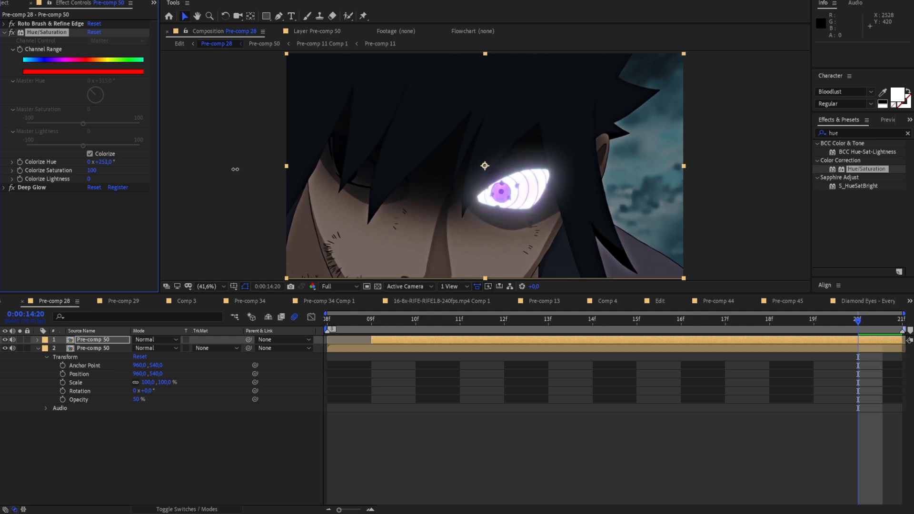
Set the eye layer's Colorize Hue to 252° and preview the recoloured glow from the start of Pre-comp 28
drag(235, 169, 334, 185)
drag(850, 329, 318, 333)
key(space)
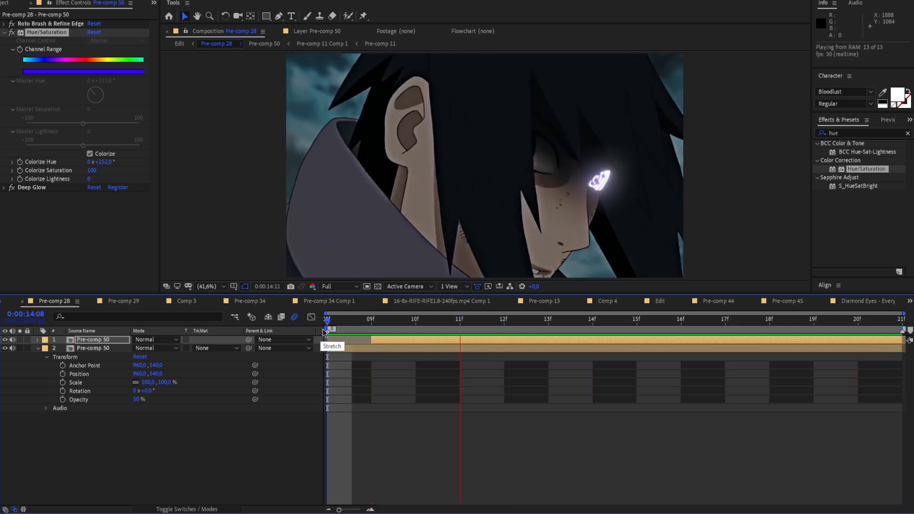
key(space)
key(space)
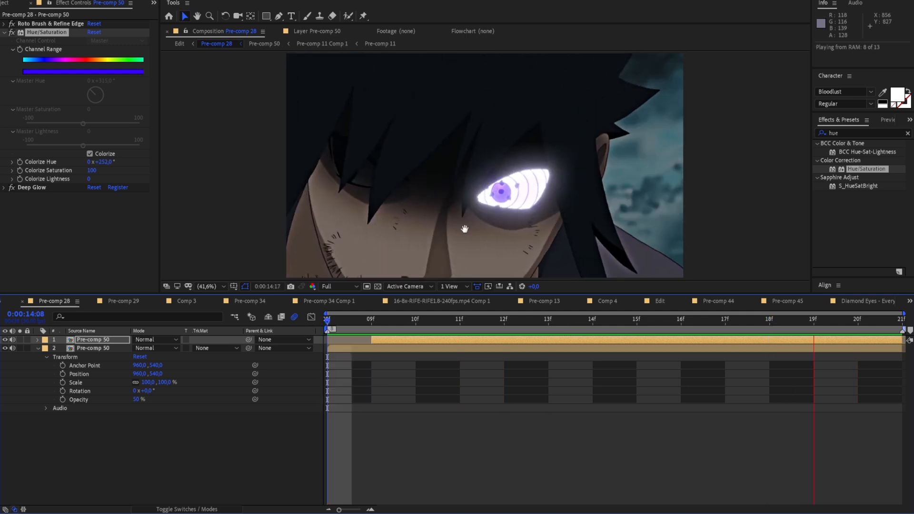
scroll(465, 231, down, 2)
key(space)
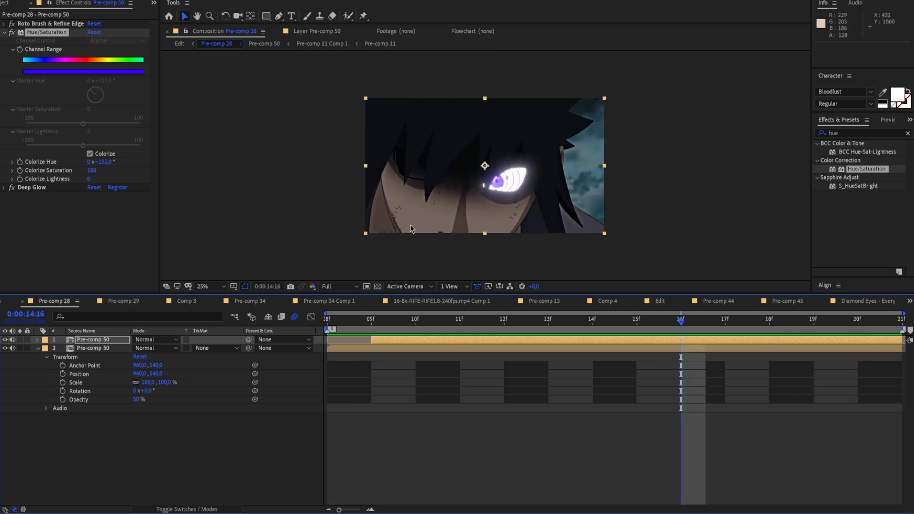
Return to the Edit composition and preview the glowing eye shot together with the clip that follows it
click(180, 44)
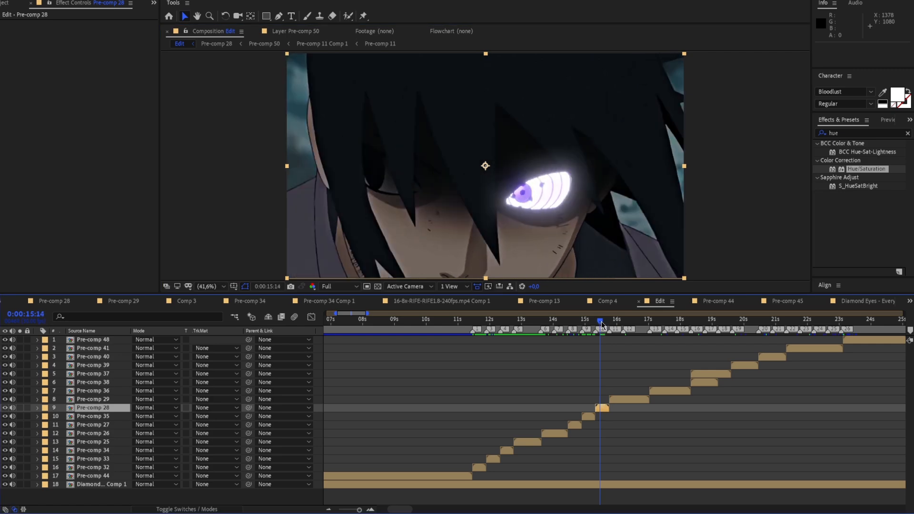
key(space)
click(618, 320)
key(space)
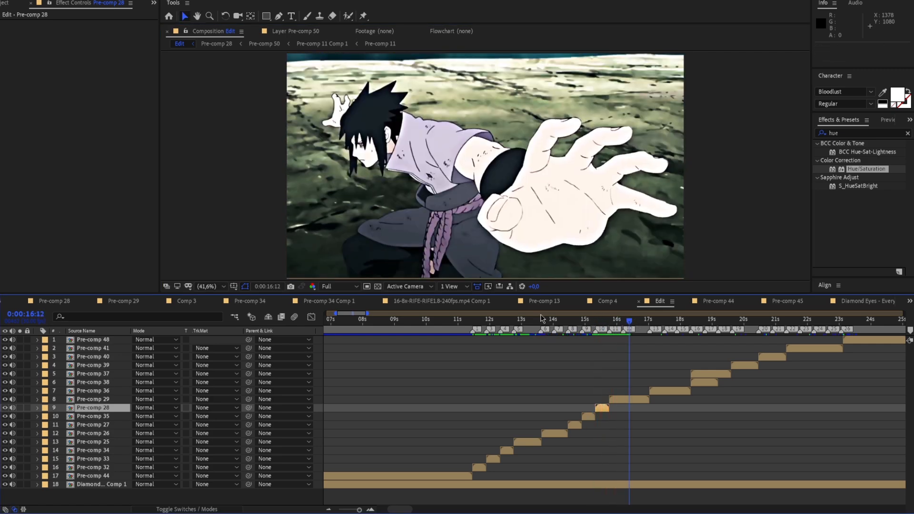
Set the composition's preview resolution to Quarter and play back the following clips
click(341, 287)
click(333, 348)
key(space)
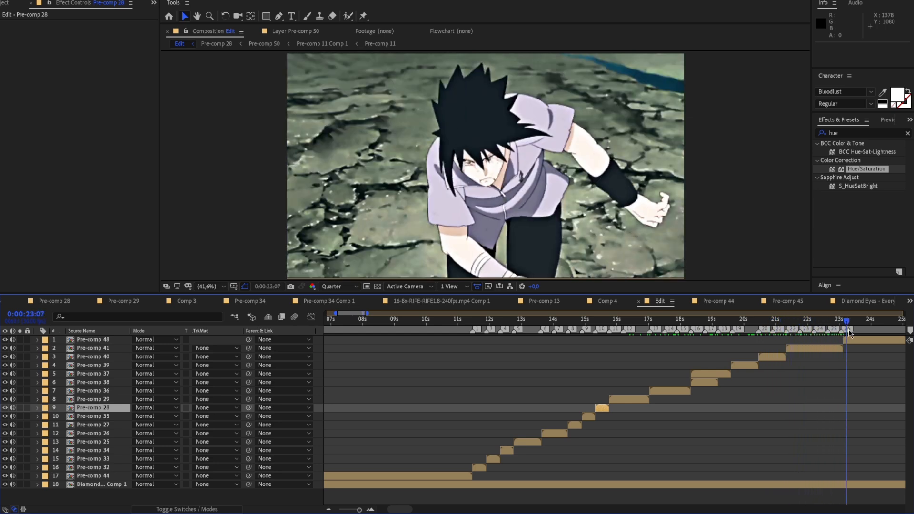
Add an adjustment layer directly above Pre-comp 32 and remove its portion before 0:00:11:14
drag(609, 370, 488, 378)
drag(489, 322, 472, 325)
drag(487, 327, 473, 407)
key(;)
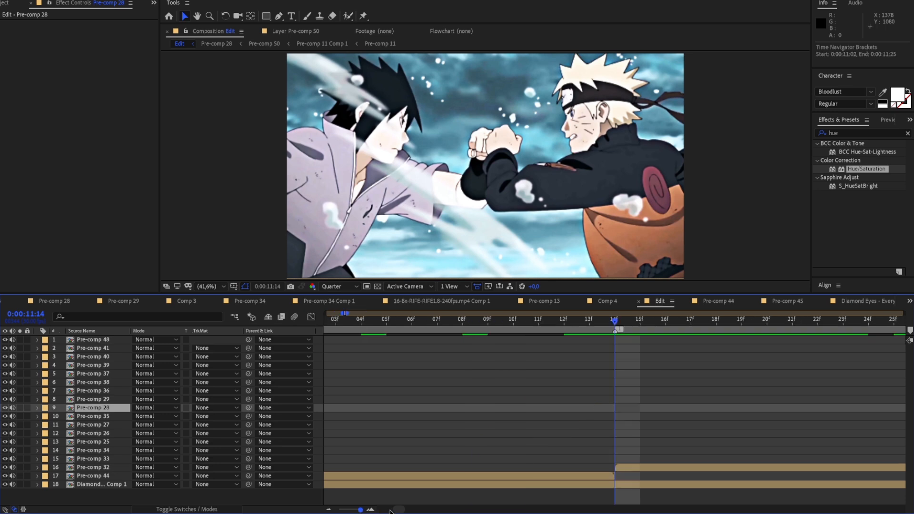
click(656, 470)
right_click(255, 206)
mouse_move(257, 207)
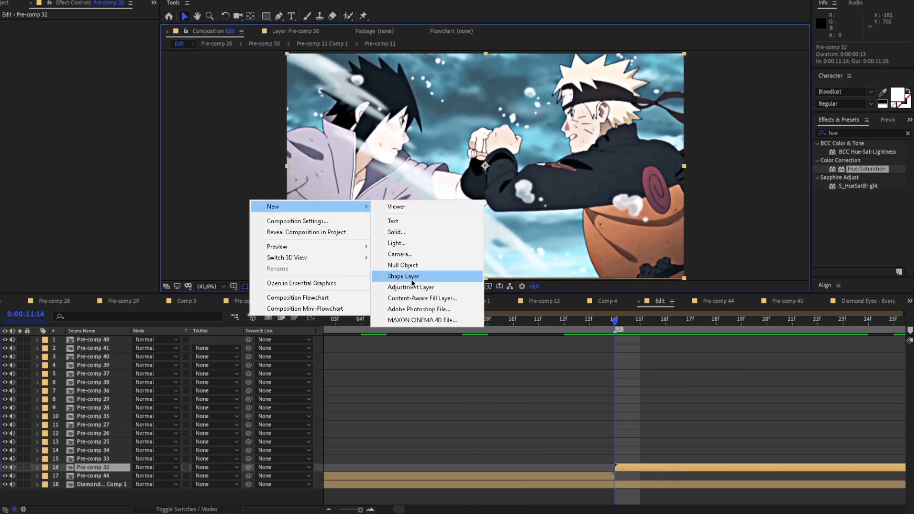
click(399, 277)
key(ctrl+shift+d)
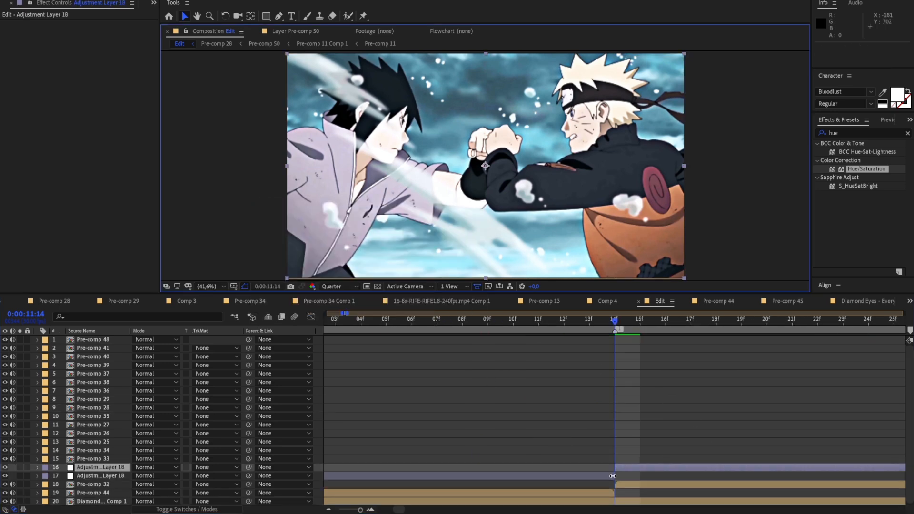
click(609, 475)
key(Delete)
Trim the adjustment layer's end to match the end of Pre-comp 32, deleting the leftover portion
drag(618, 321, 738, 464)
click(739, 466)
key(ctrl+shift+d)
key(Delete)
drag(734, 326, 410, 449)
click(413, 466)
Apply Video Copilot's Twitch effect to the adjustment layer, with an Amount keyframe of 50 at 0:00:11:14
click(850, 132)
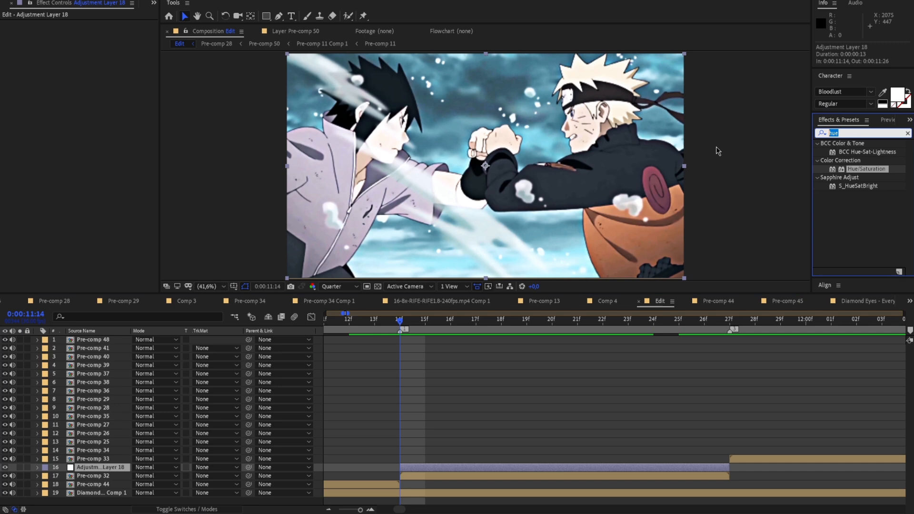
text(twitch)
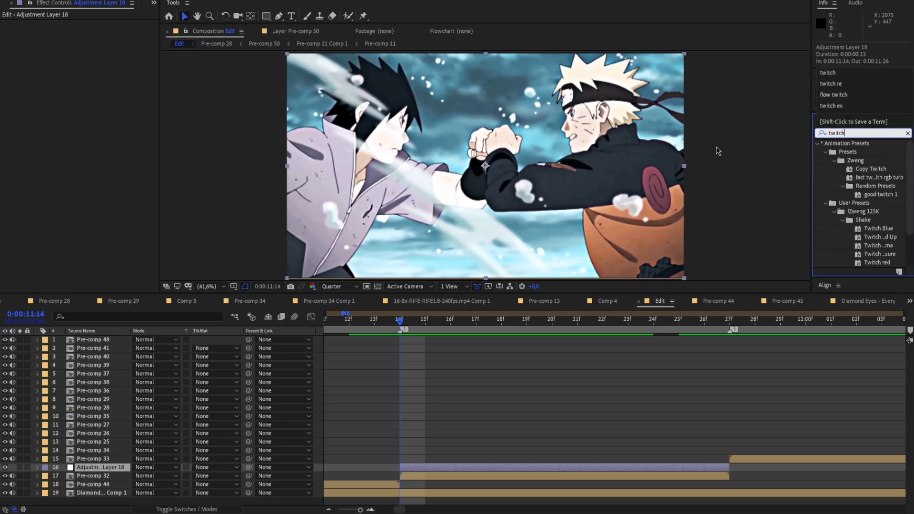
scroll(861, 165, down, 2)
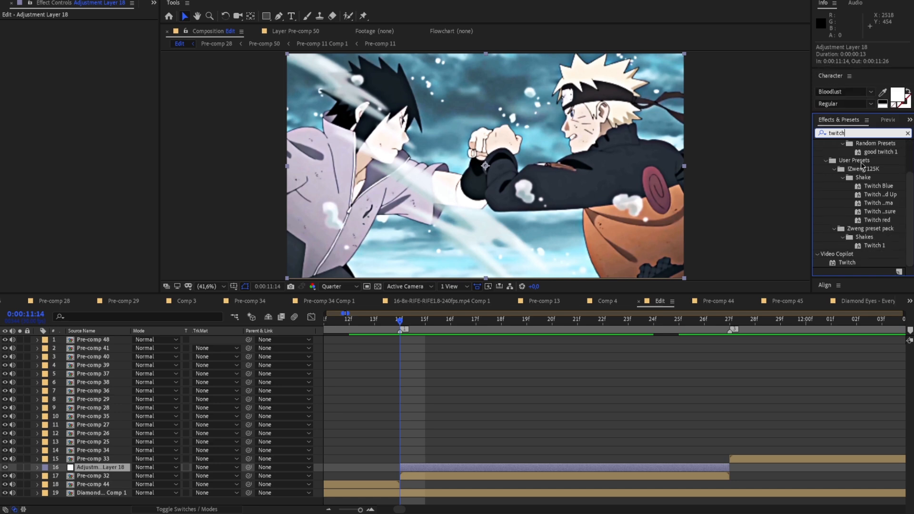
drag(846, 263, 414, 468)
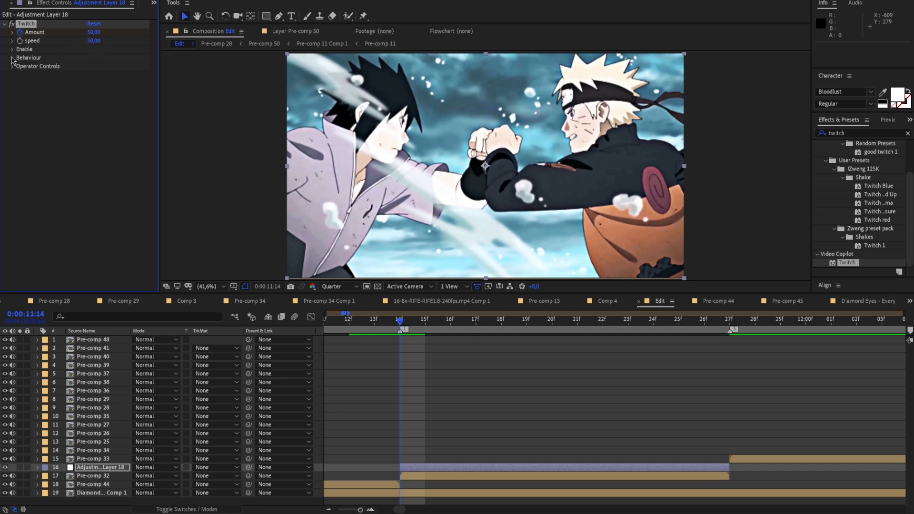
drag(410, 319, 409, 370)
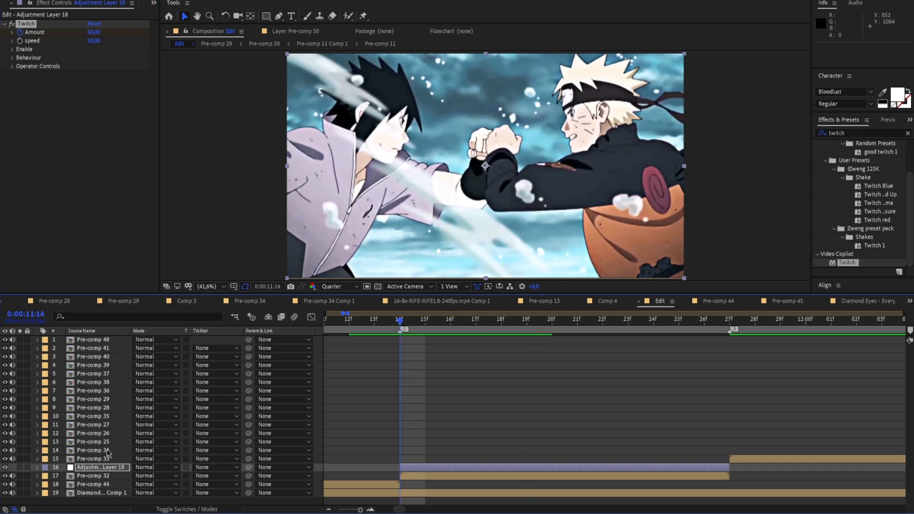
Reveal the Twitch keyframes and set Amount to 0 at 0:00:11:27, where the adjustment layer ends
click(37, 467)
click(46, 476)
click(60, 485)
scroll(449, 381, down, 3)
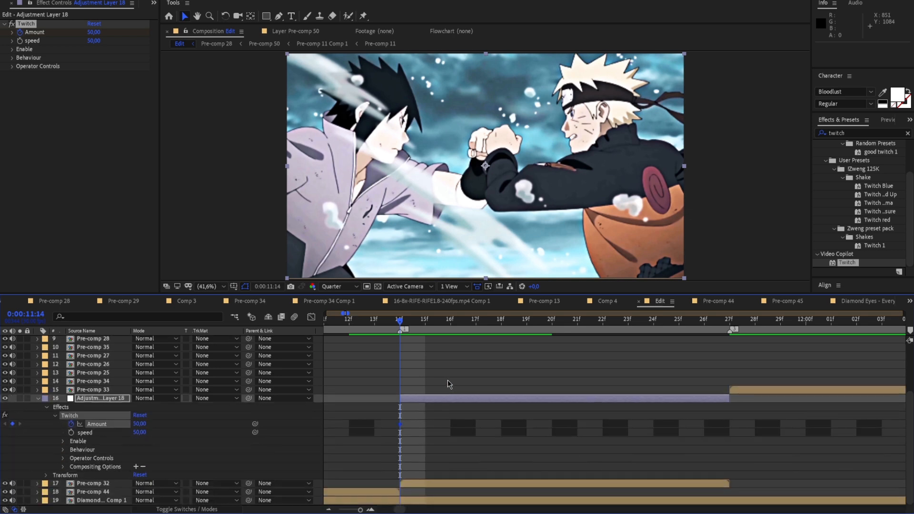
key(o)
click(95, 32)
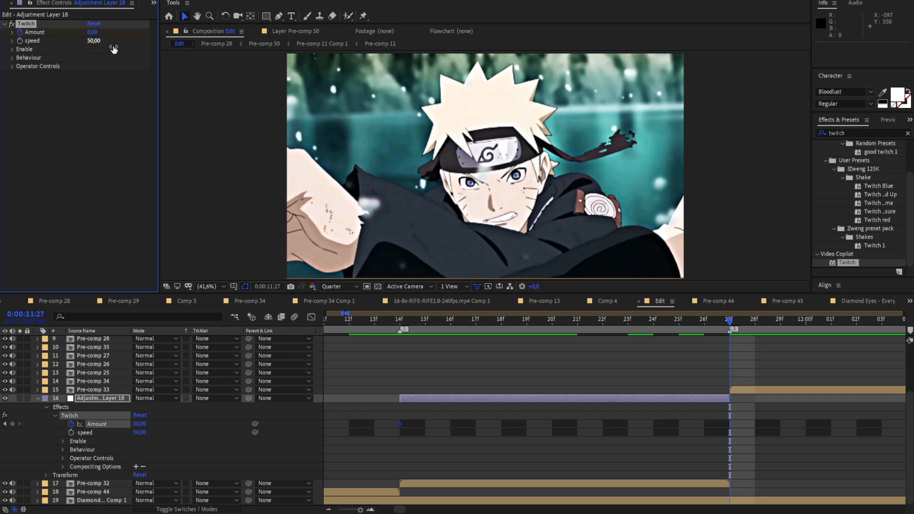
drag(725, 325, 404, 370)
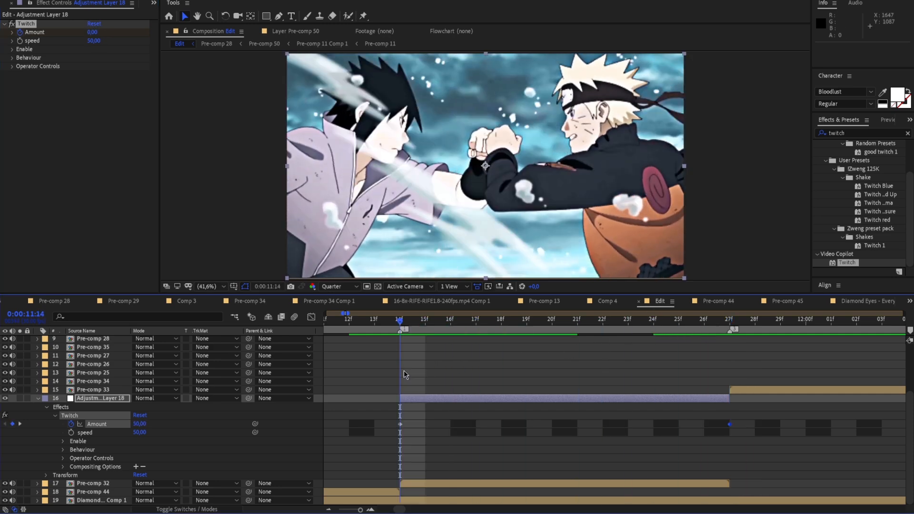
Enable the Slide and Light operators of Twitch and preview the shake over Pre-comp 32
click(12, 50)
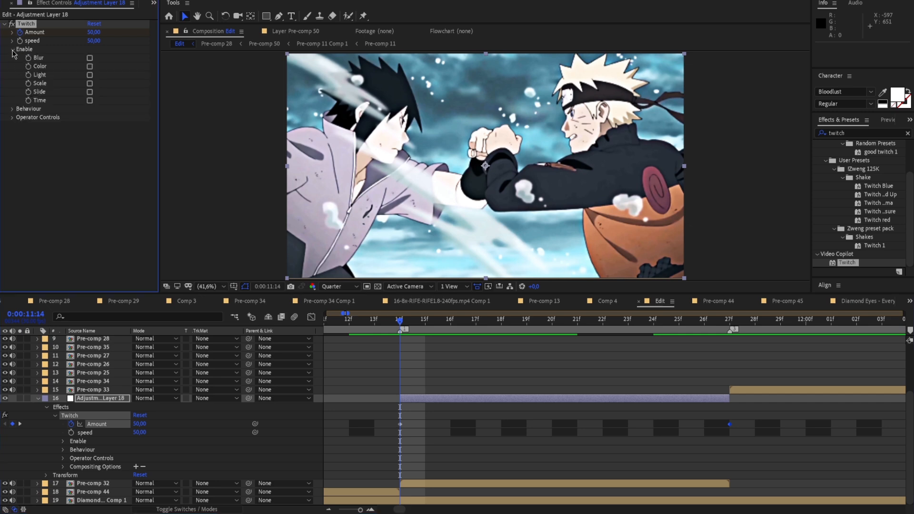
click(89, 92)
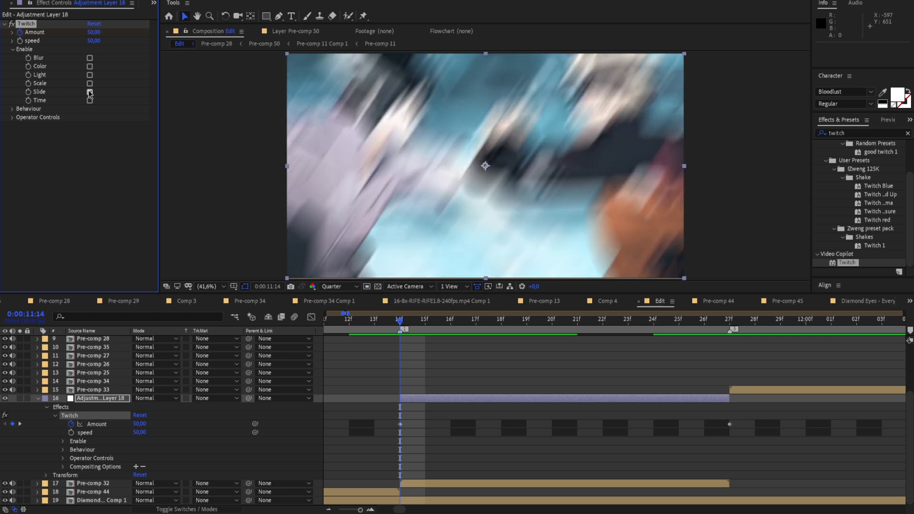
click(90, 75)
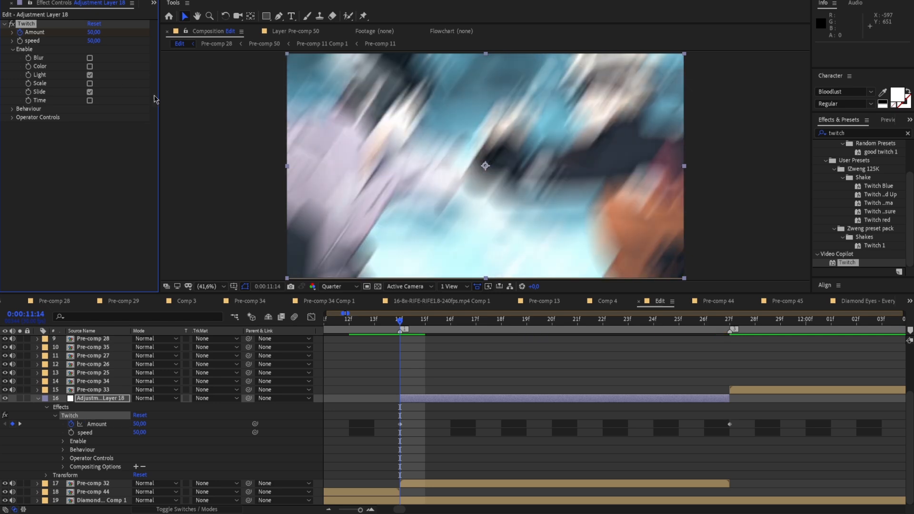
click(509, 336)
drag(510, 332, 327, 380)
key(space)
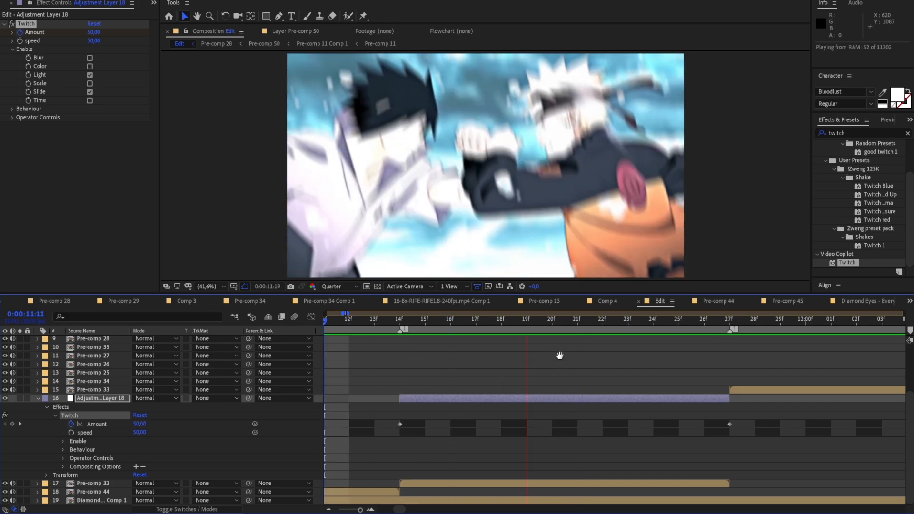
key(space)
drag(588, 325, 401, 364)
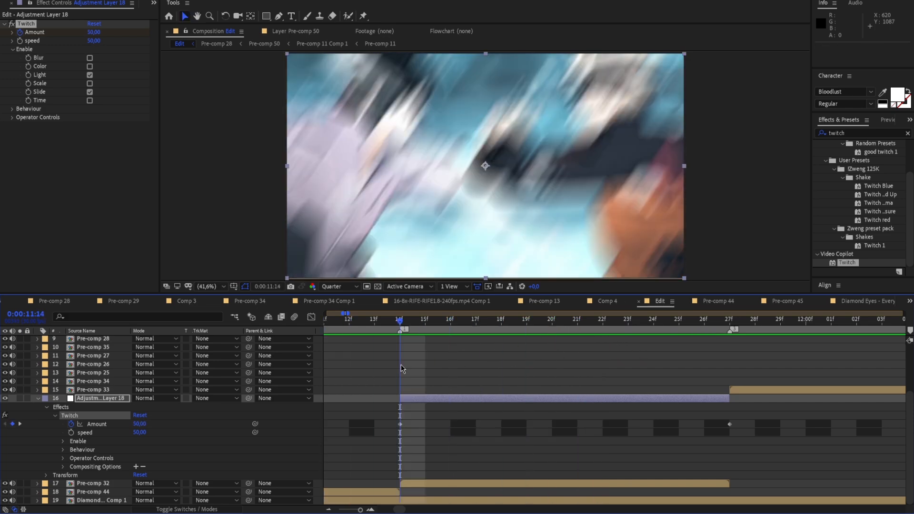
Ease both Twitch Amount keyframes and shape their graph to fall steeply at first and flatten out towards 0:00:11:27
drag(387, 422, 738, 430)
click(729, 424)
click(311, 316)
drag(510, 346, 407, 347)
drag(620, 479, 390, 480)
click(407, 356)
Preview the eased Twitch shake across Pre-comp 32 against its Amount curve, and return to the layer bar view
drag(404, 321, 473, 331)
key(space)
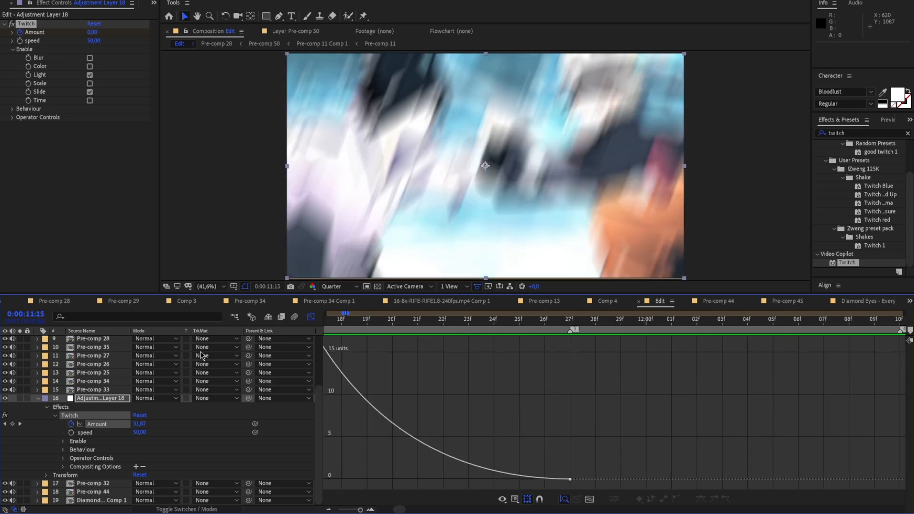
drag(743, 323, 475, 438)
click(515, 347)
click(580, 391)
drag(544, 325, 592, 331)
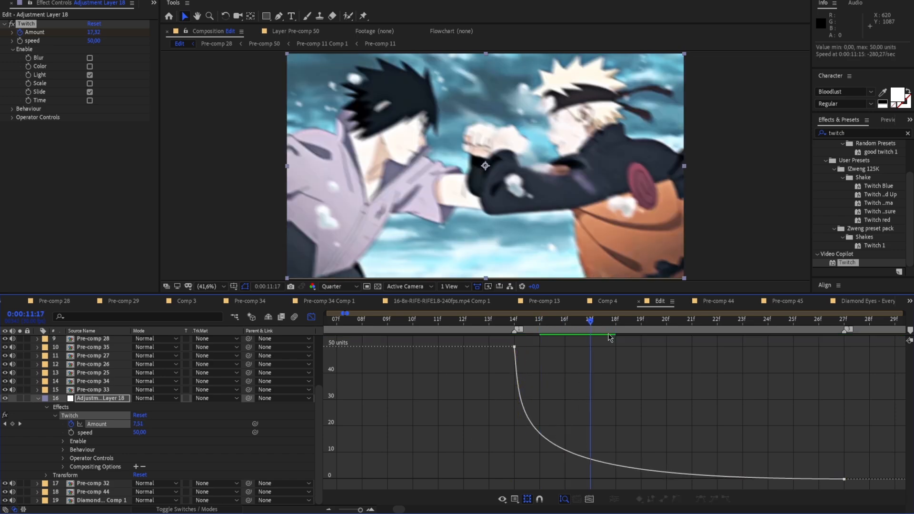
key(space)
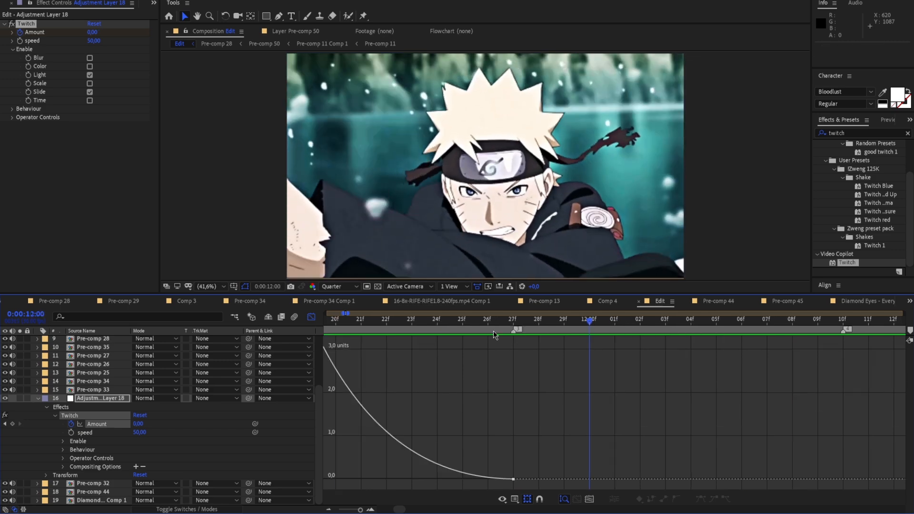
key(space)
drag(458, 357, 387, 360)
click(310, 316)
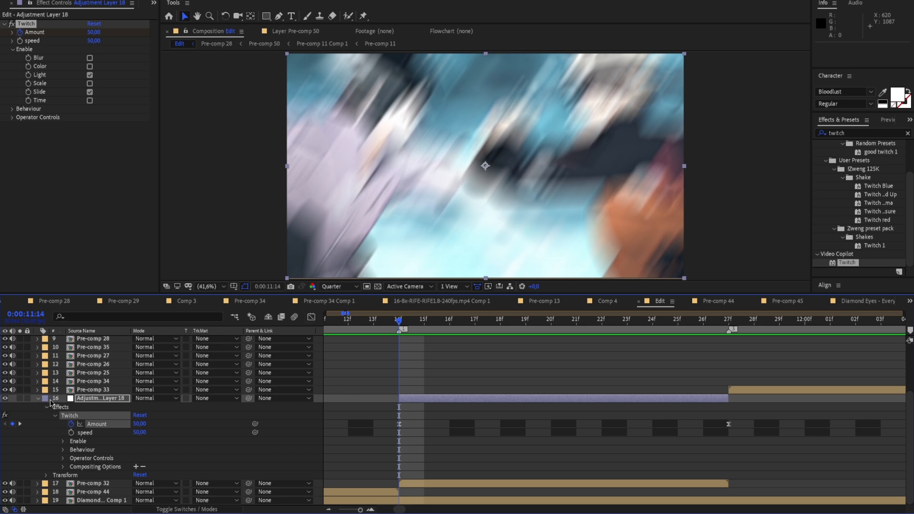
Set Twitch's Slide RGB Split to 30 in the Operator Controls and preview the colour separation
click(13, 49)
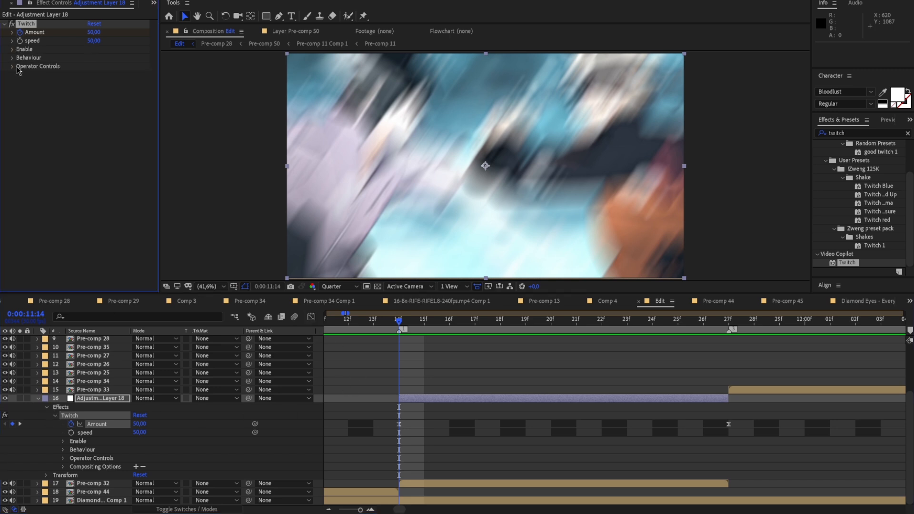
click(13, 57)
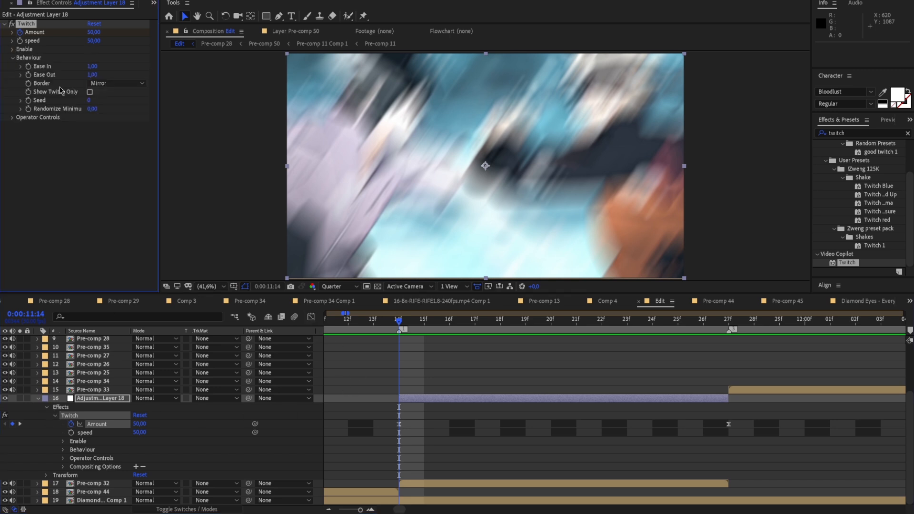
click(12, 118)
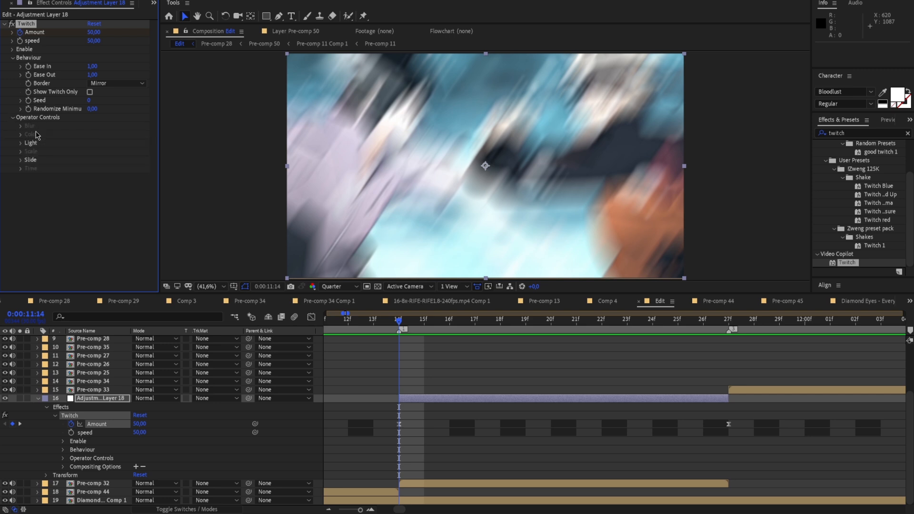
click(21, 160)
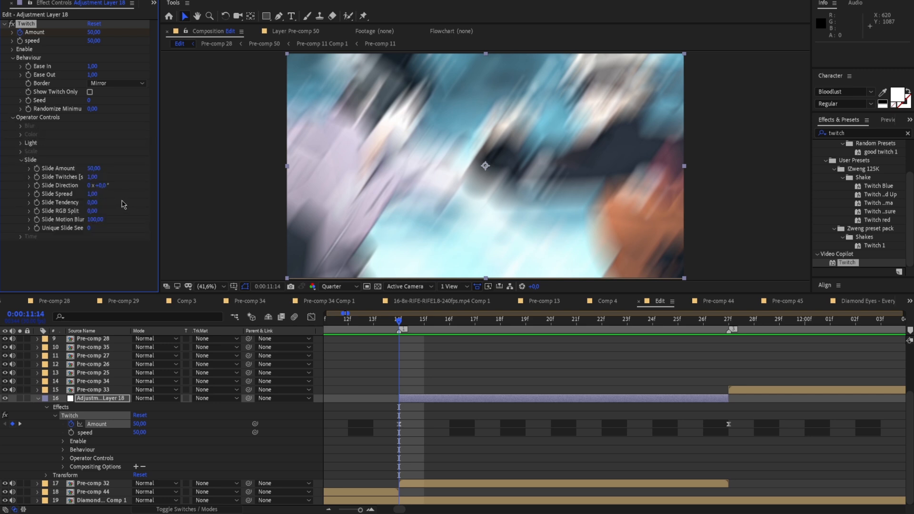
drag(95, 212, 90, 213)
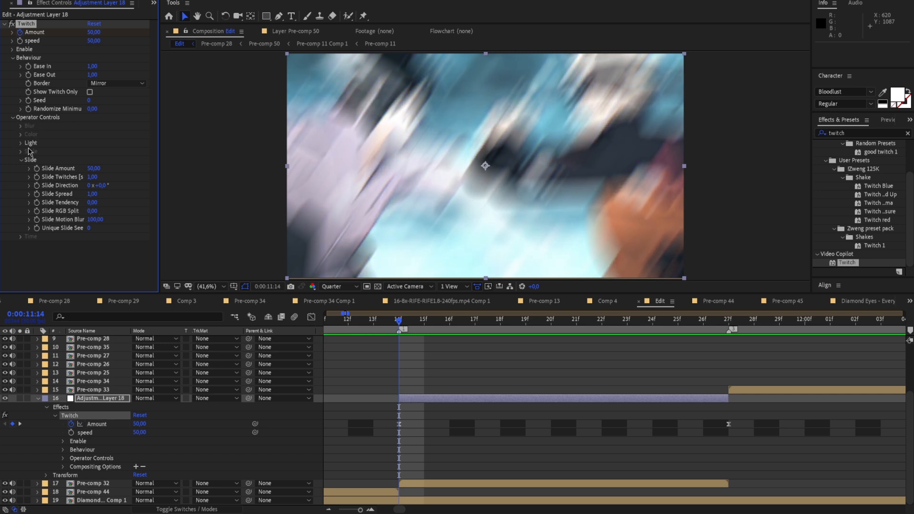
click(22, 160)
click(21, 160)
drag(94, 213, 109, 211)
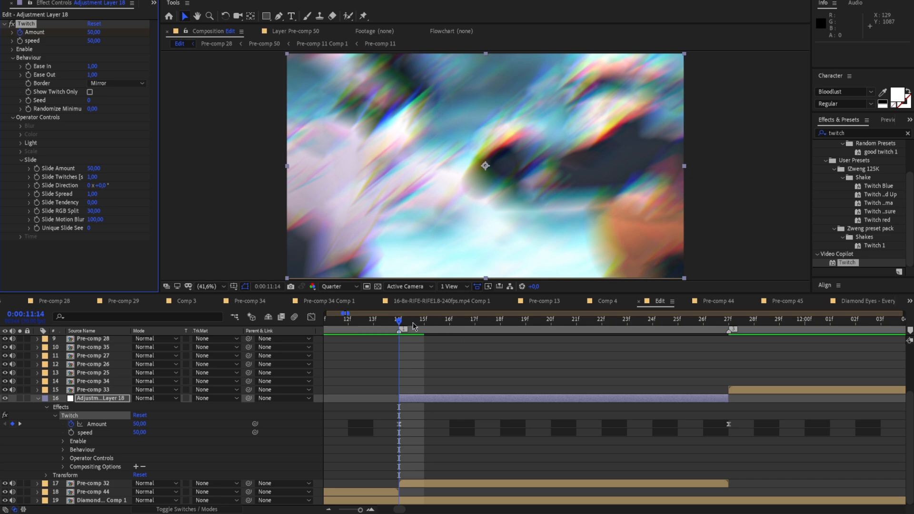
key(space)
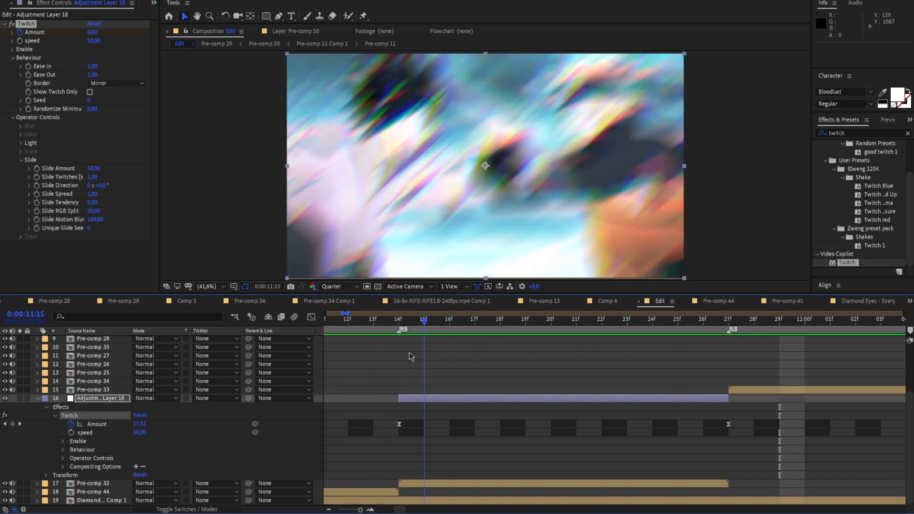
Set the preview resolution to Full and preview the Twitch transition from Pre-comp 44 through Pre-comp 32
click(338, 286)
click(333, 309)
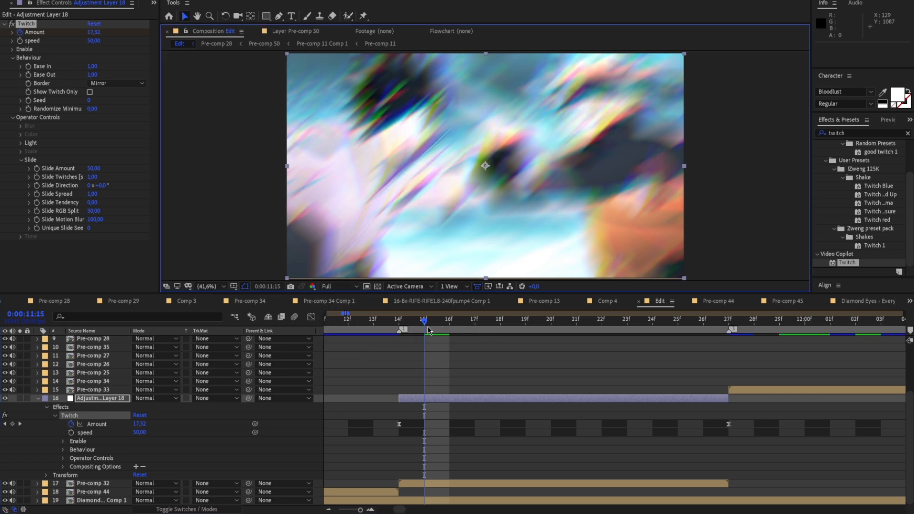
drag(430, 329, 404, 342)
key(space)
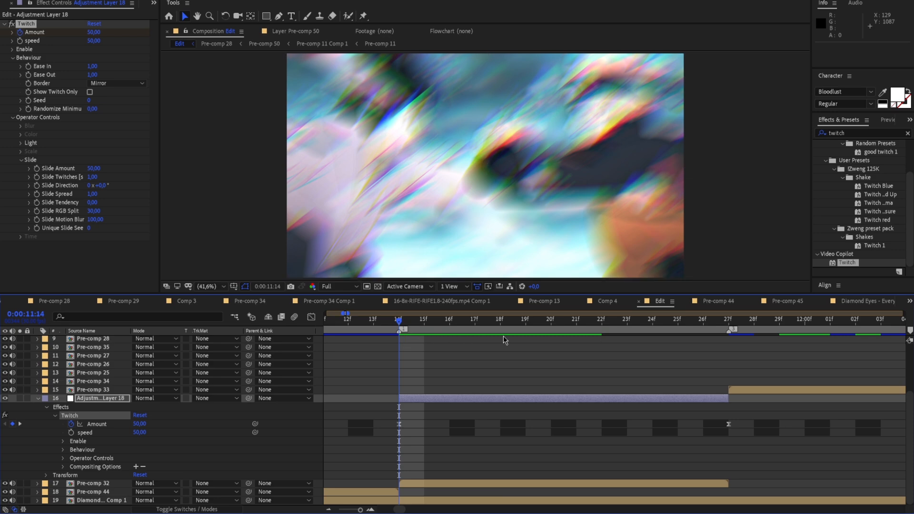
key(space)
drag(574, 333, 327, 342)
key(space)
Set the preview resolution to Quarter and replay the Twitch transition from Pre-comp 44 into Pre-comp 32
key(space)
drag(753, 322, 602, 340)
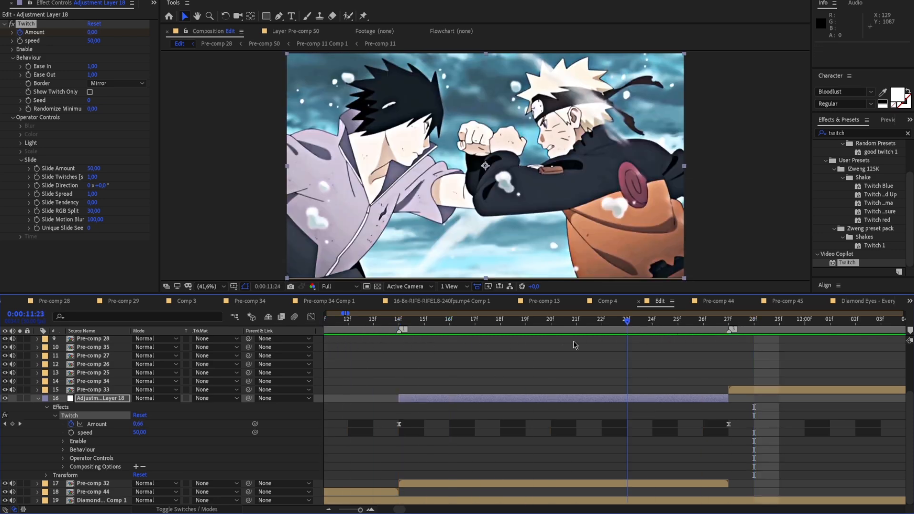
key(space)
drag(760, 325, 476, 336)
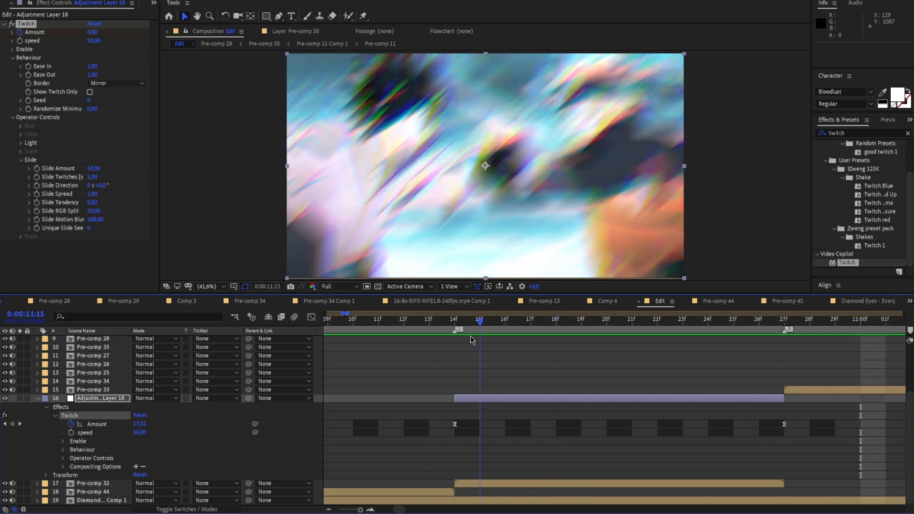
click(340, 287)
click(355, 343)
drag(505, 324, 337, 331)
key(space)
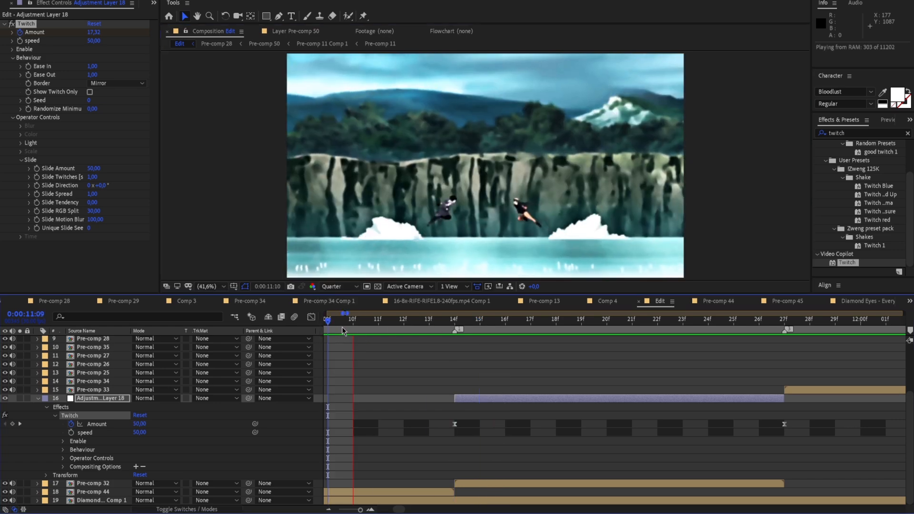
key(space)
Collapse the Twitch adjustment layer and place a copy of it directly above Pre-comp 33, starting at 0:00:11:27
click(43, 398)
click(38, 398)
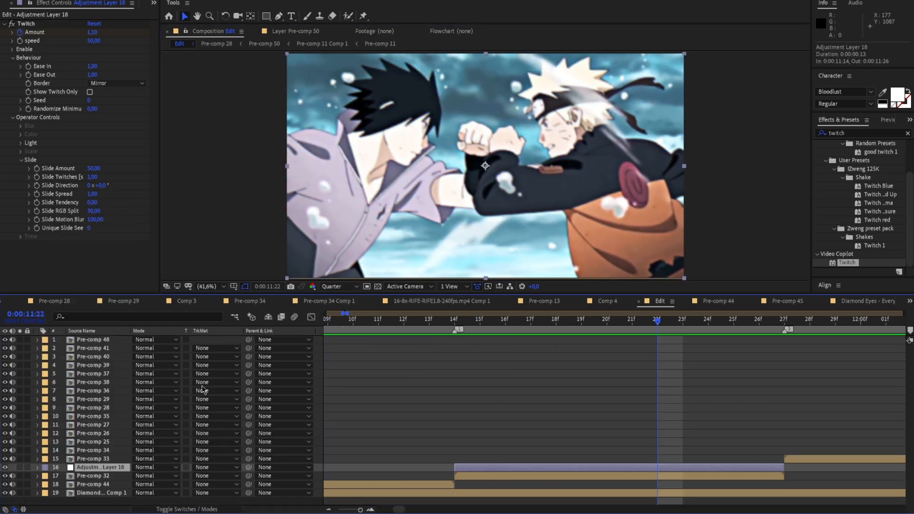
drag(657, 320, 736, 453)
key(Page_Up)
key(ctrl+v)
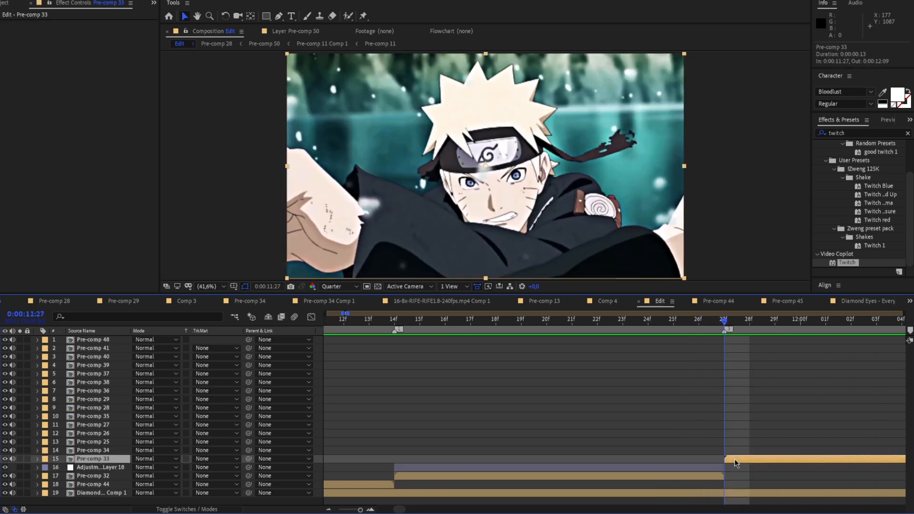
drag(524, 458, 854, 458)
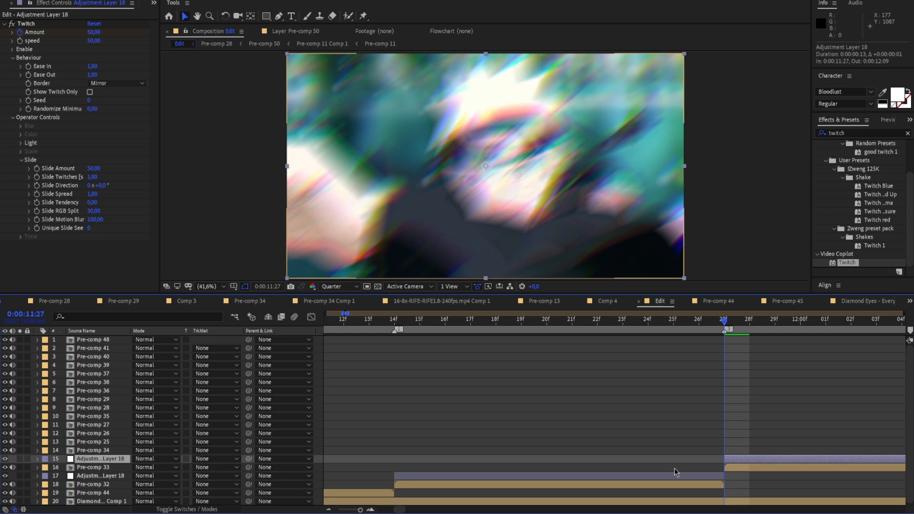
Preview the copied Twitch shake at the cut from Pre-comp 32 to Pre-comp 33
key(space)
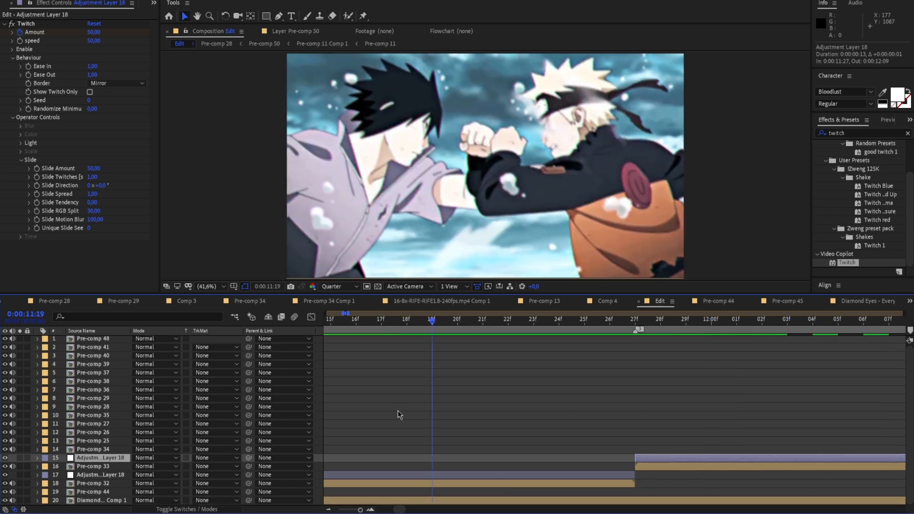
key(space)
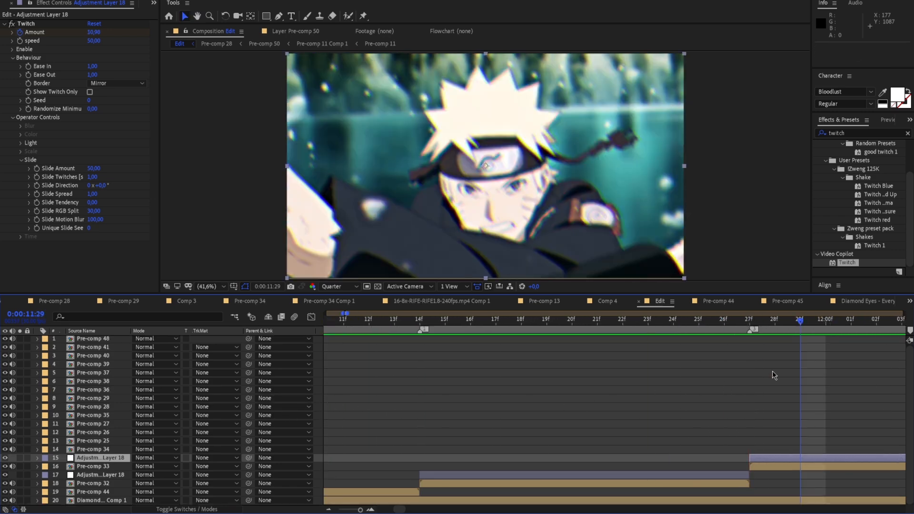
key(Page_Up)
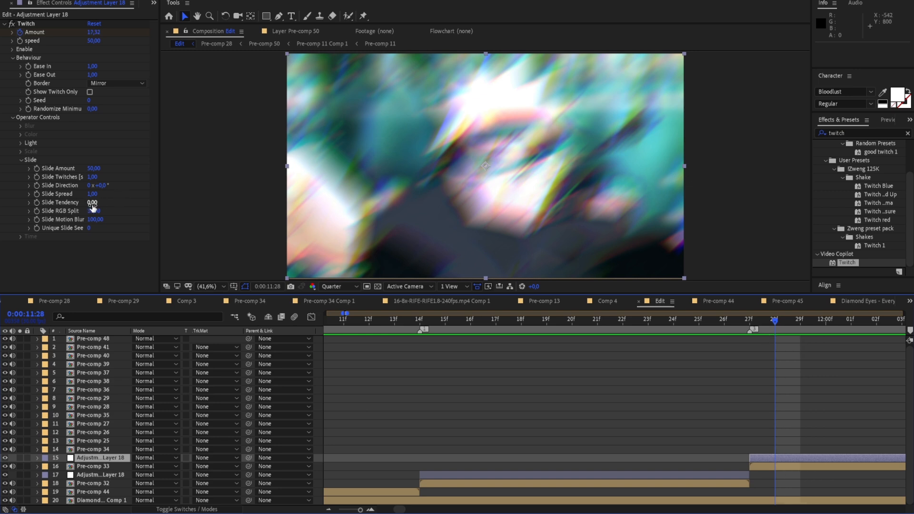
Set Twitch's Slide RGB Split to 0 on the adjustment layers above Pre-comp 33 and Pre-comp 32
drag(97, 212, 7, 215)
click(4, 24)
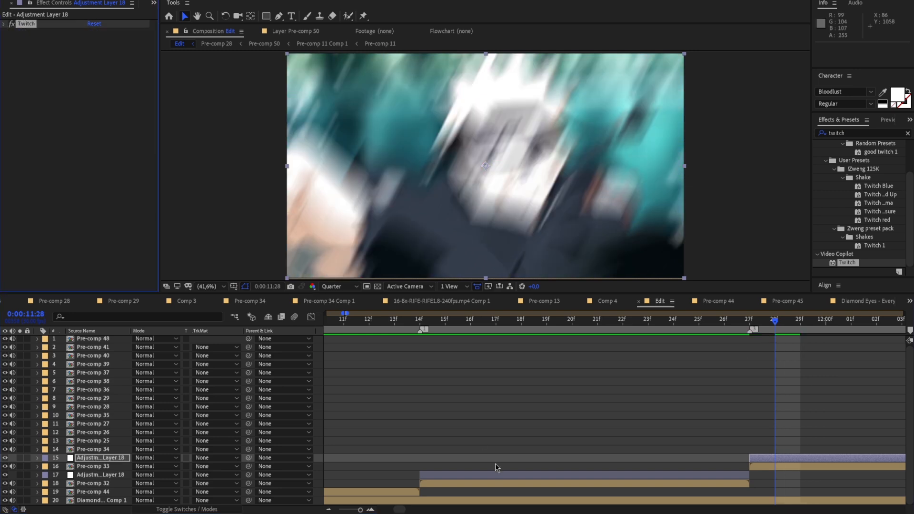
click(491, 475)
drag(95, 212, 57, 207)
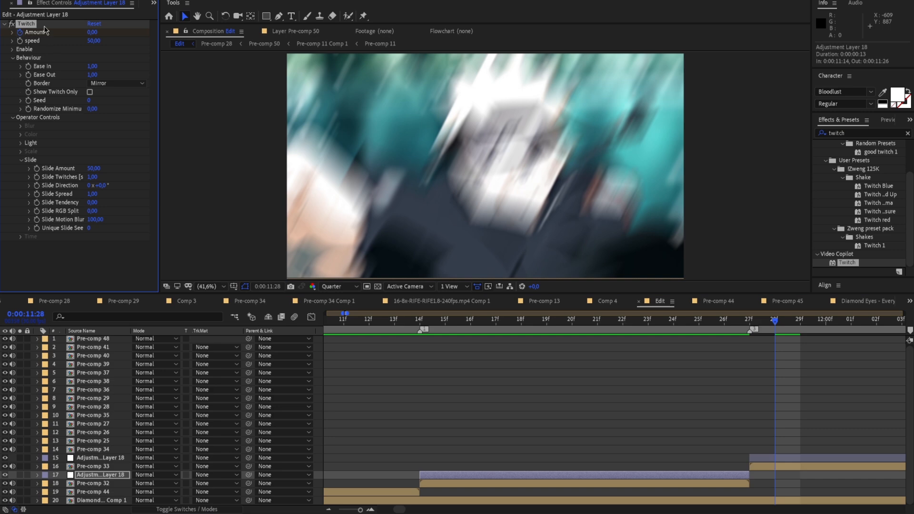
click(4, 24)
Preview the Twitch shakes across Pre-comp 32 and Pre-comp 33 without the colour separation
drag(775, 320, 343, 333)
key(space)
key(space)
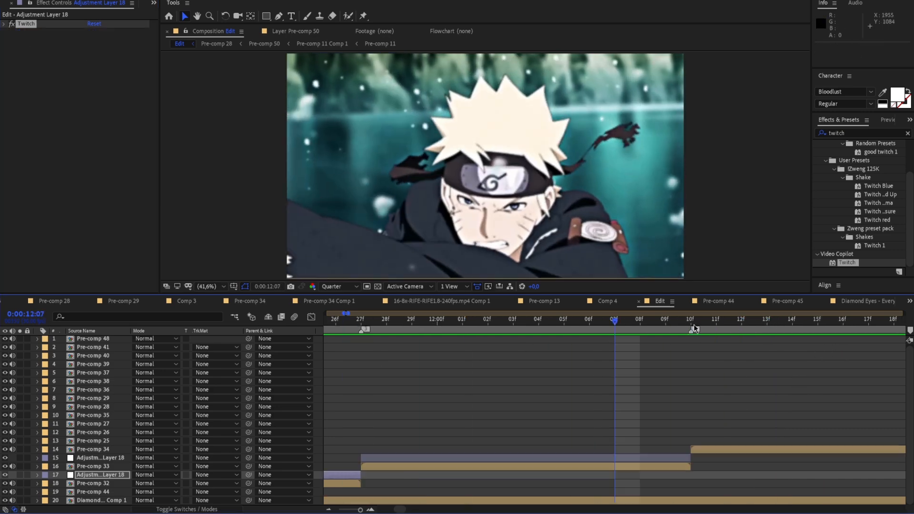
key(space)
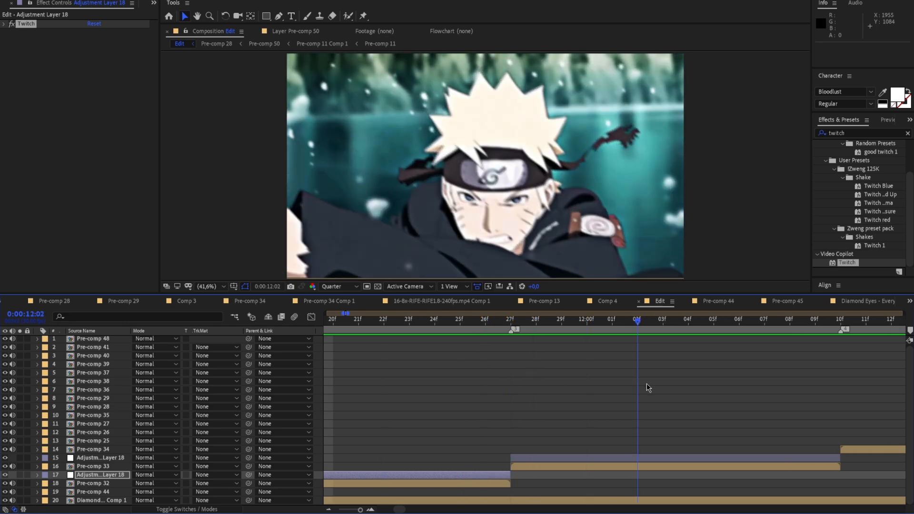
key(space)
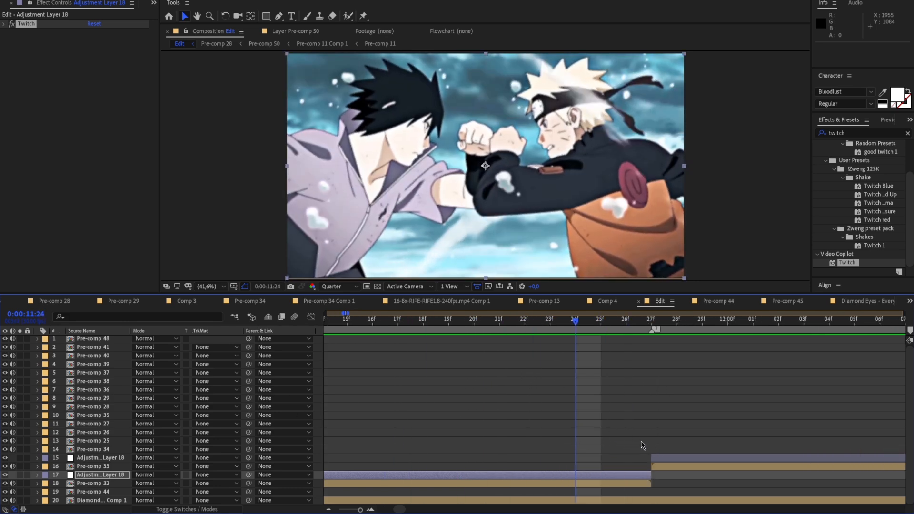
Extend the start of the adjustment layer above Pre-comp 33 back to 0:00:11:24 and keyframe its Twitch Amount at 0 there
drag(652, 453, 573, 454)
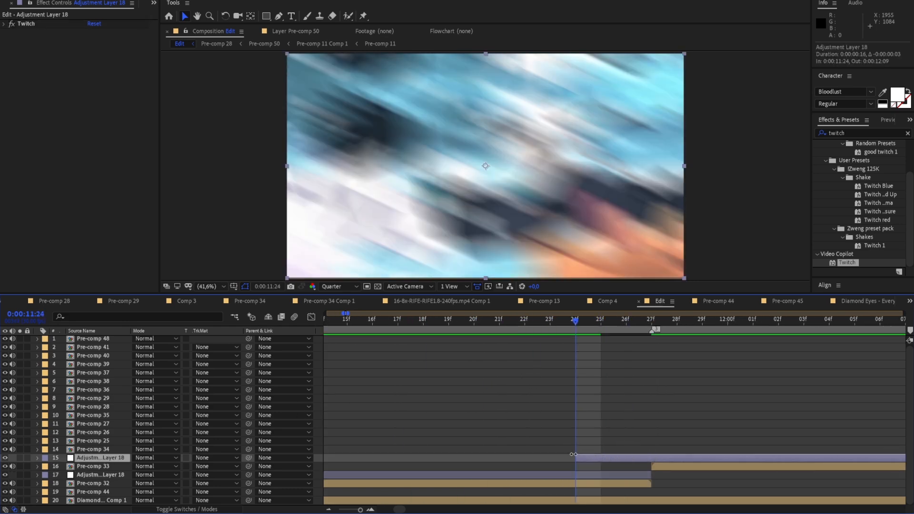
click(38, 458)
click(46, 466)
scroll(74, 472, down, 1)
drag(581, 325, 587, 353)
click(55, 450)
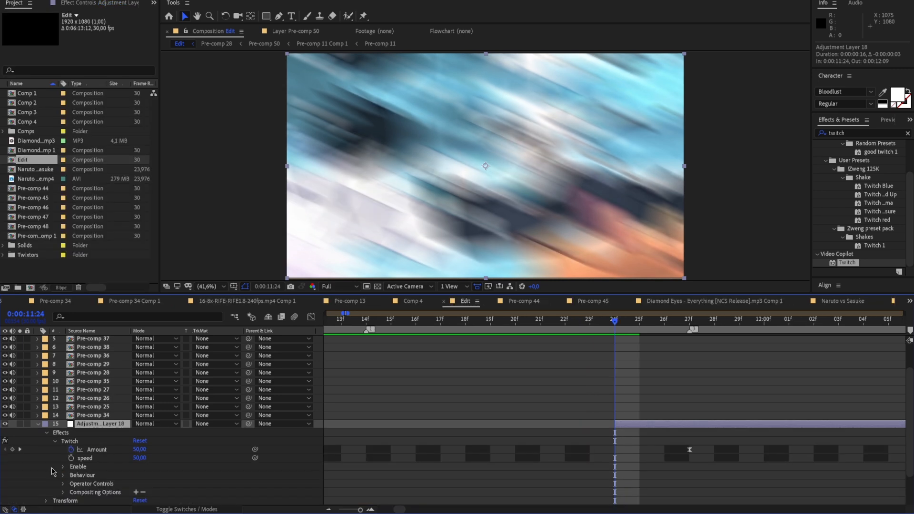
scroll(563, 384, down, 1)
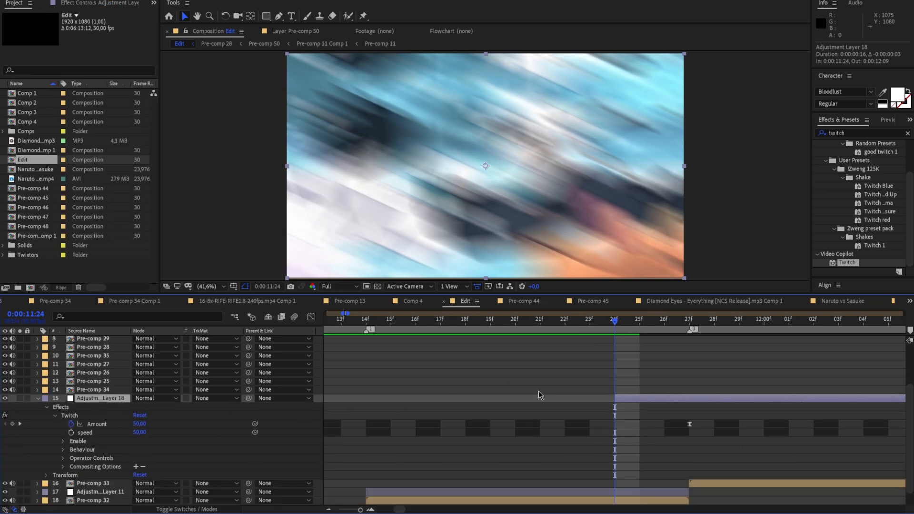
click(38, 398)
Preview the ramped-up Twitch transition from Pre-comp 32 through Pre-comp 33 to the start of Pre-comp 34
scroll(164, 396, up, 3)
drag(615, 319, 341, 378)
key(space)
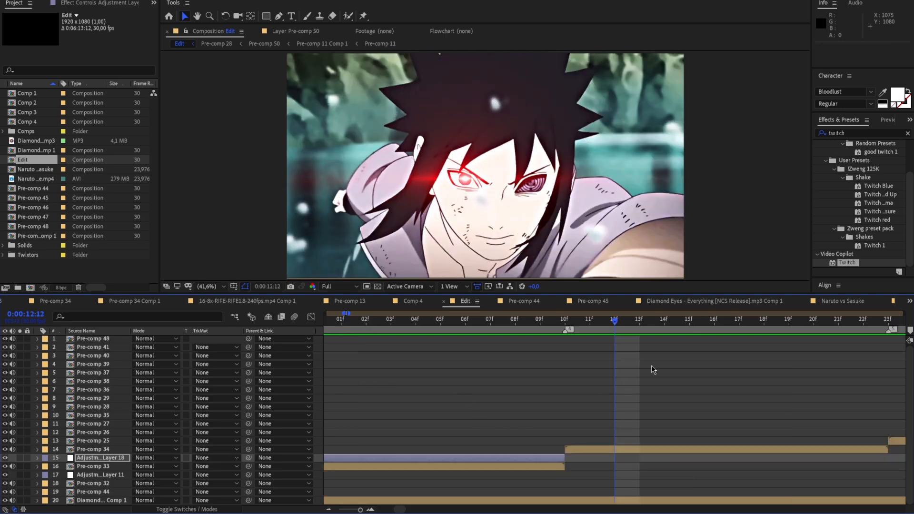
drag(604, 323, 617, 377)
key(space)
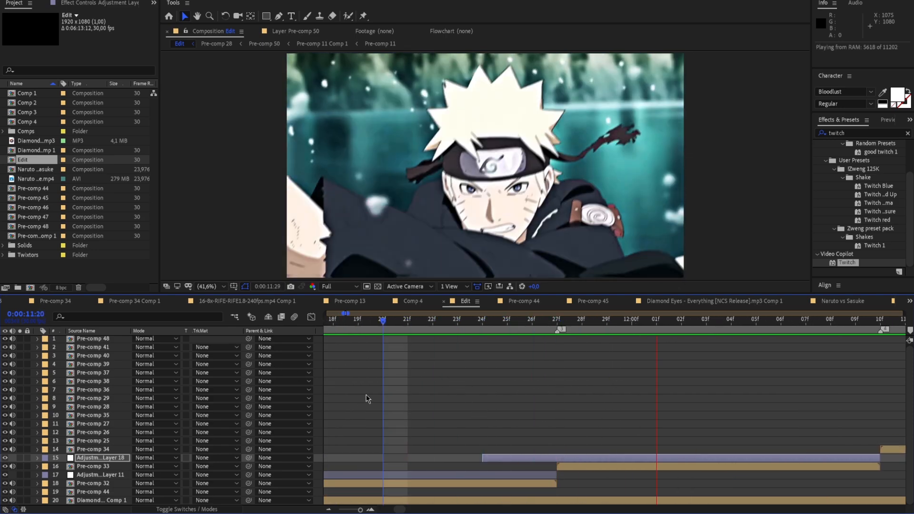
key(space)
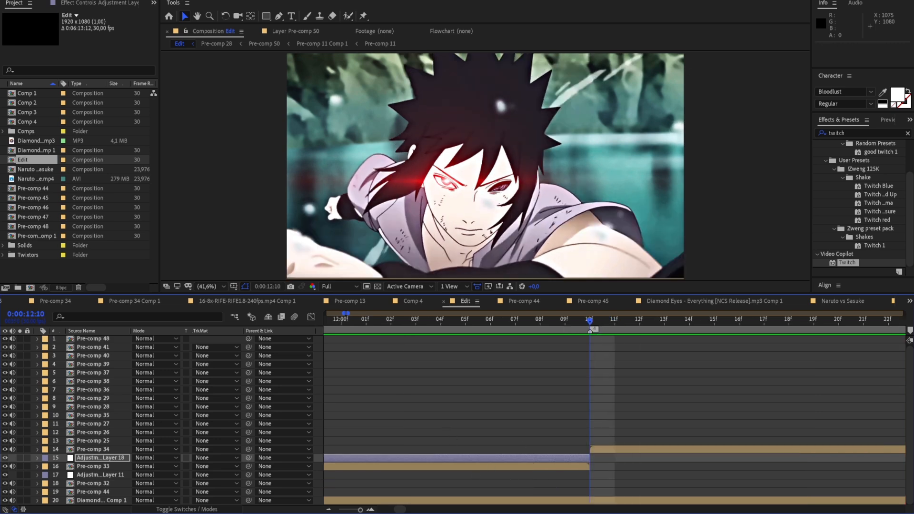
Copy the adjustment layer above Pre-comp 32 and place the copy above Pre-comp 34, starting at 0:00:12:10
drag(360, 509, 360, 510)
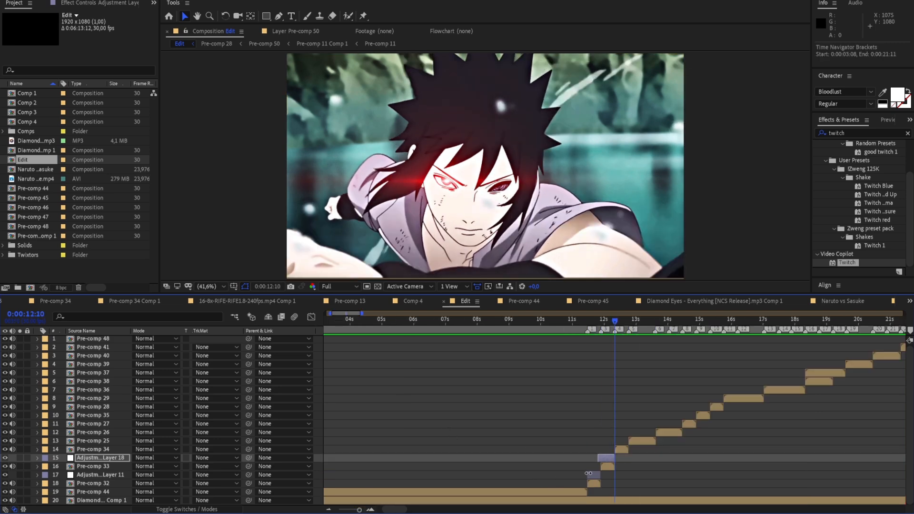
click(593, 474)
key(ctrl+c)
click(621, 449)
key(ctrl+v)
drag(594, 450, 621, 449)
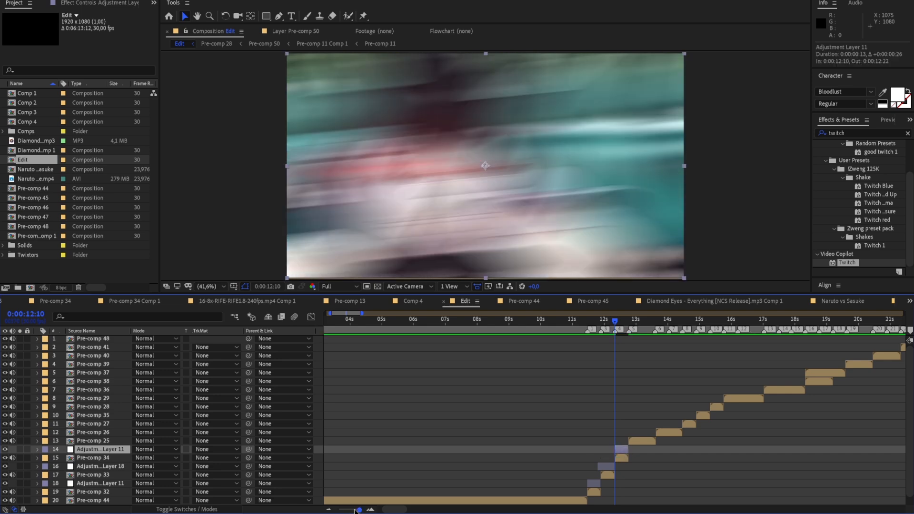
Extend the start of the adjustment layer above Pre-comp 34 back to 0:00:12:07 and keyframe its Twitch Amount at 0 there
drag(353, 510, 360, 510)
key(Page_Up)
key(Page_Up)
key(Page_Up)
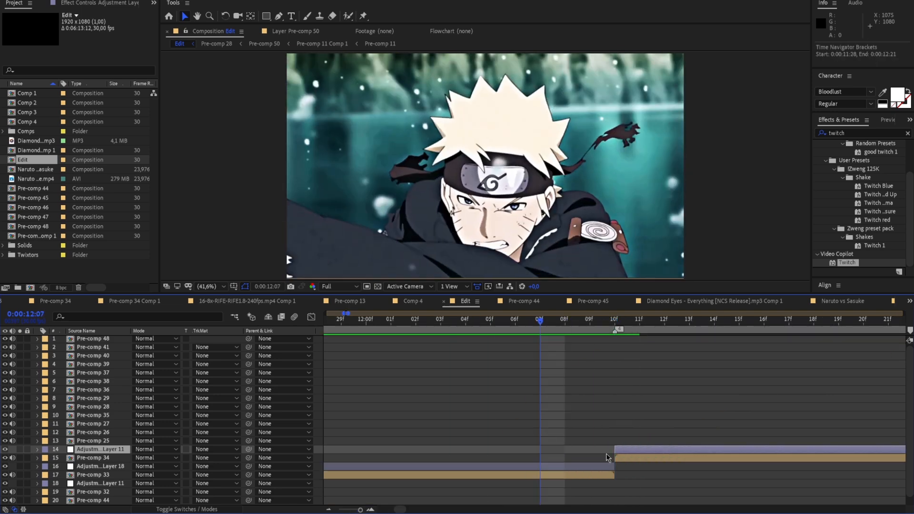
drag(613, 448, 534, 453)
click(38, 450)
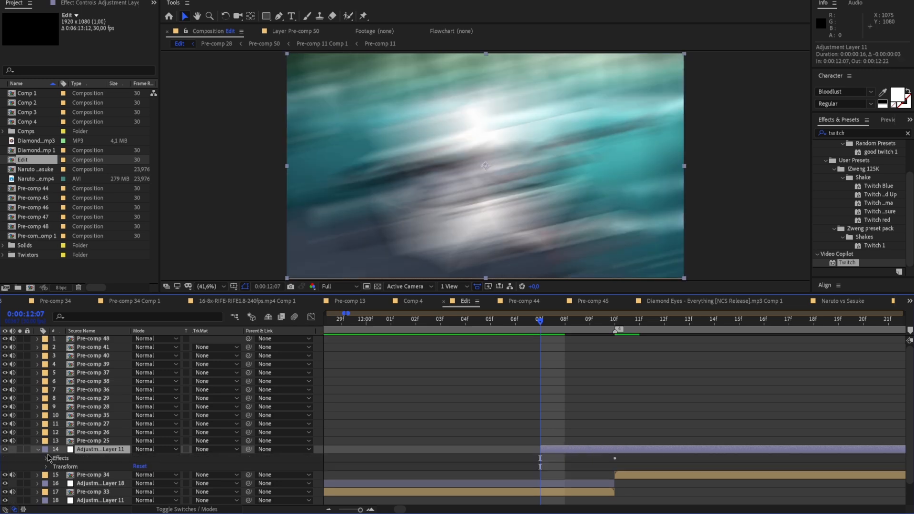
click(47, 458)
click(56, 466)
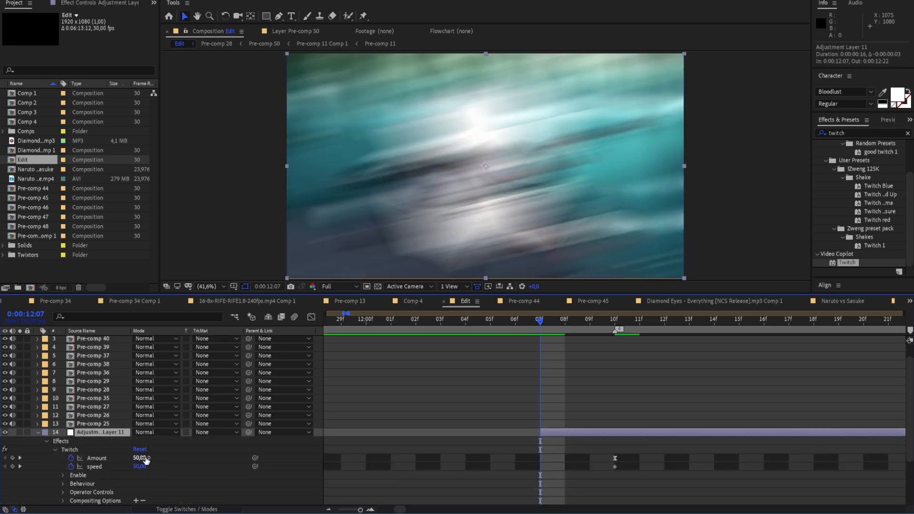
drag(148, 459, 113, 464)
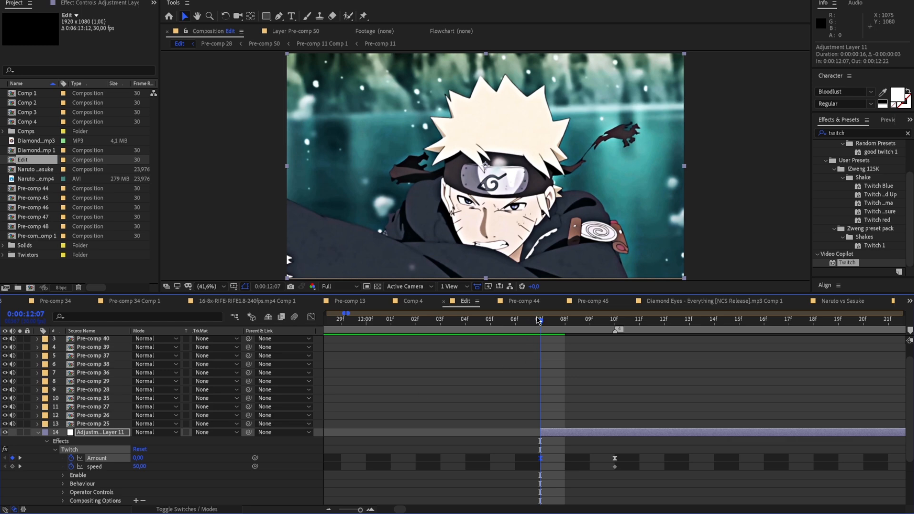
Preview the Twitch build-up at the cut from Pre-comp 33 to Pre-comp 34
key(space)
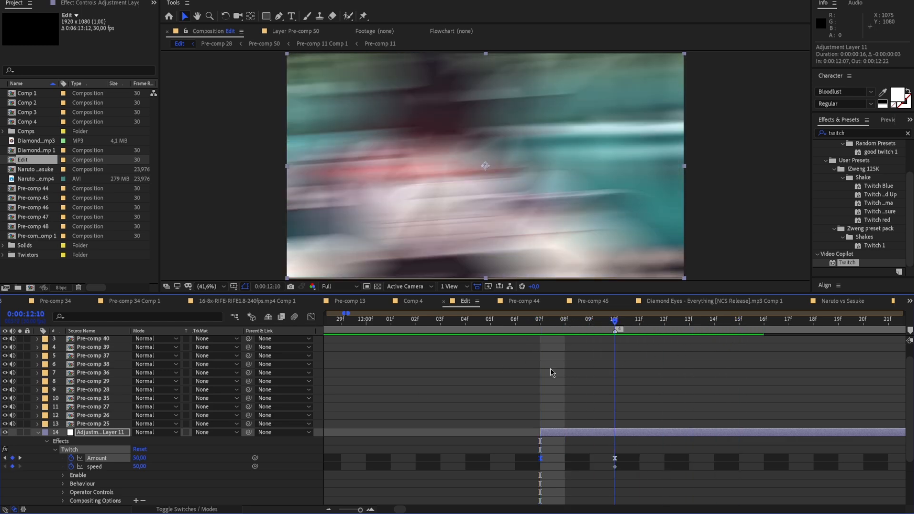
key(space)
key(space)
Lengthen the outgoing ease of the 0:00:12:07 Amount keyframe in the graph, preview the curve and return to the collapsed layer bars
drag(618, 323, 552, 440)
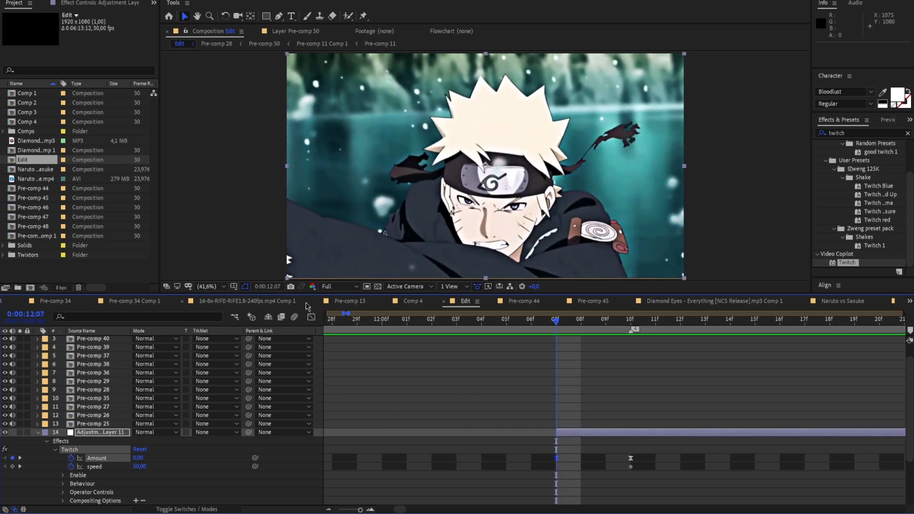
click(311, 318)
drag(571, 482, 608, 483)
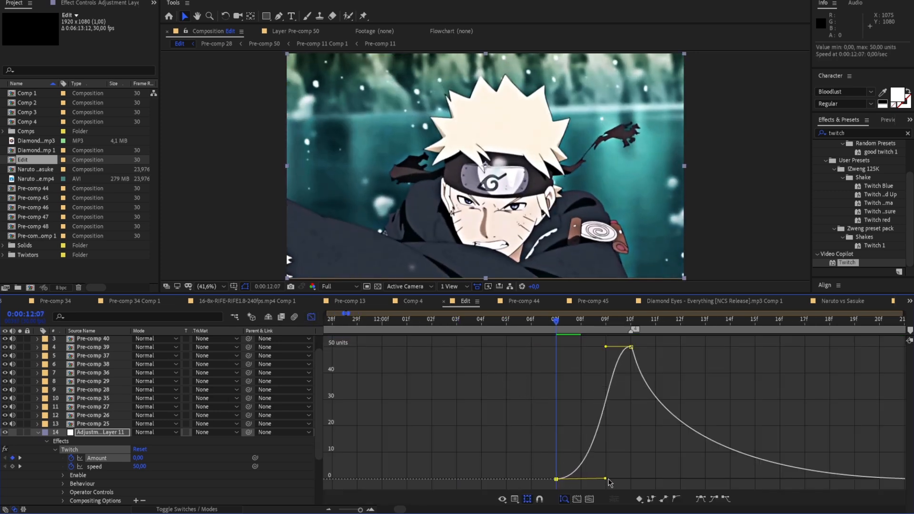
key(space)
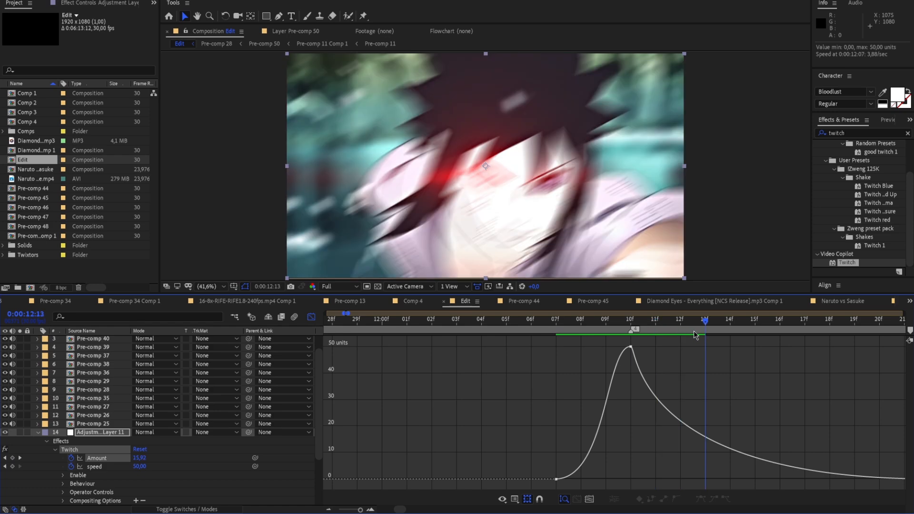
key(space)
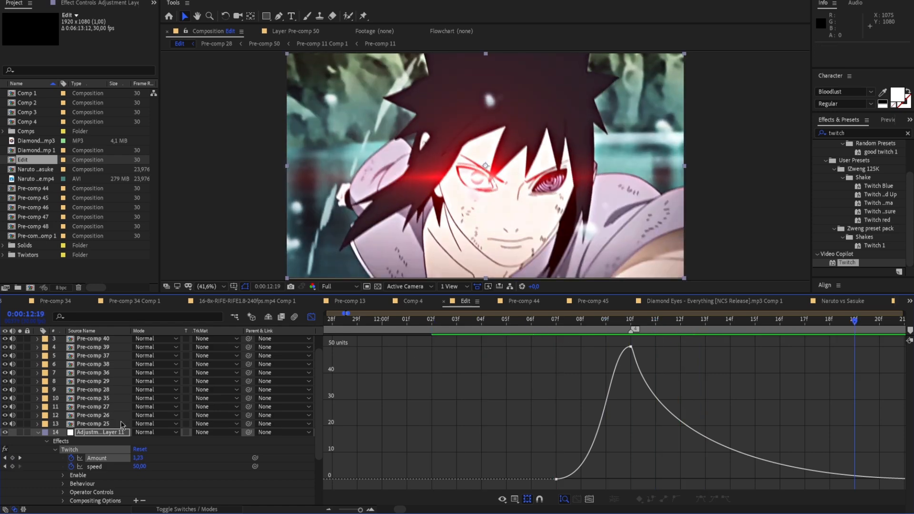
click(38, 432)
click(311, 316)
Replay the sequence from about 0:00:11:10 into Pre-comp 25 to check all three Twitch transitions
drag(852, 322, 329, 404)
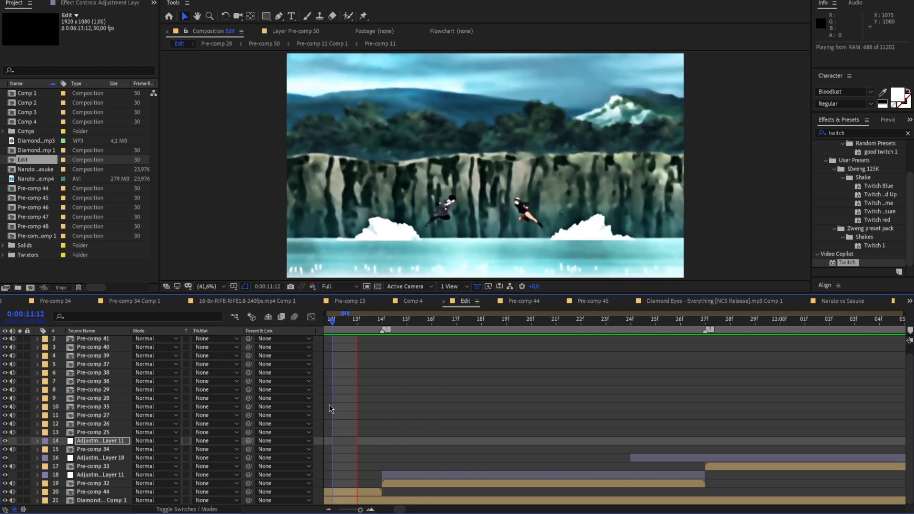
key(space)
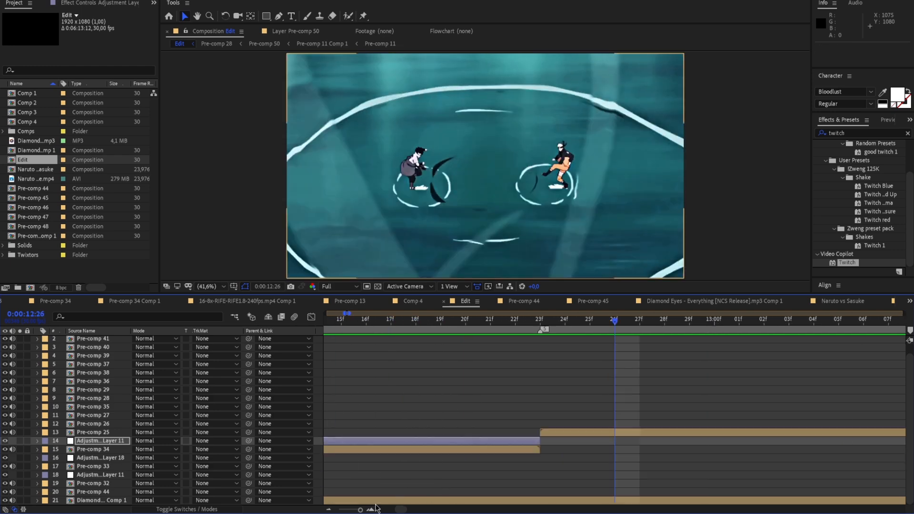
drag(360, 511, 359, 510)
click(566, 332)
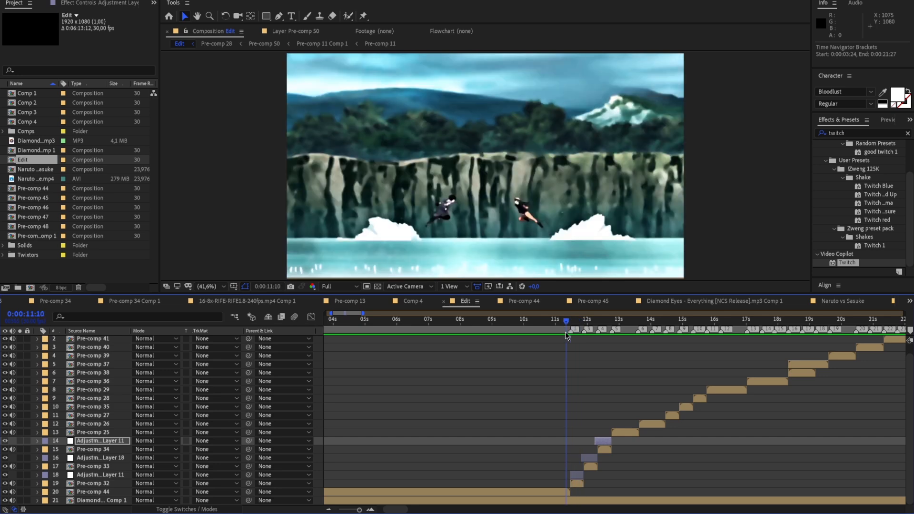
key(space)
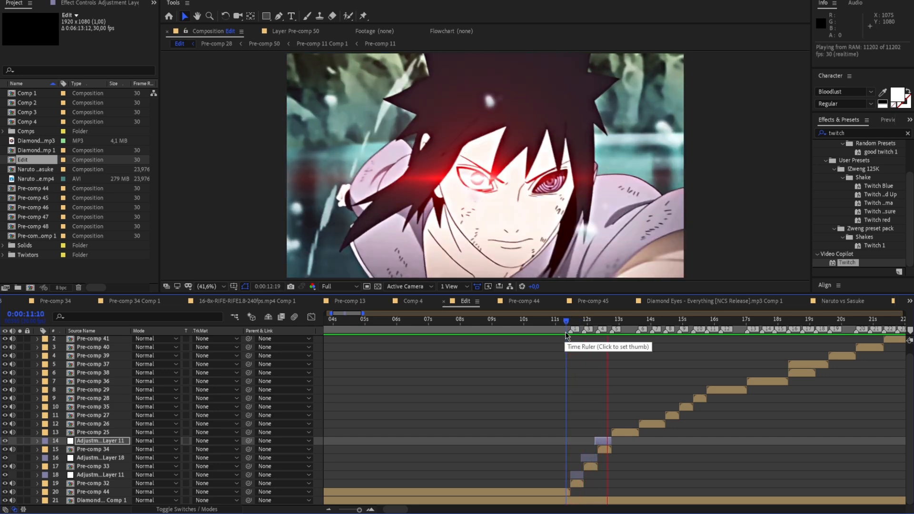
click(613, 336)
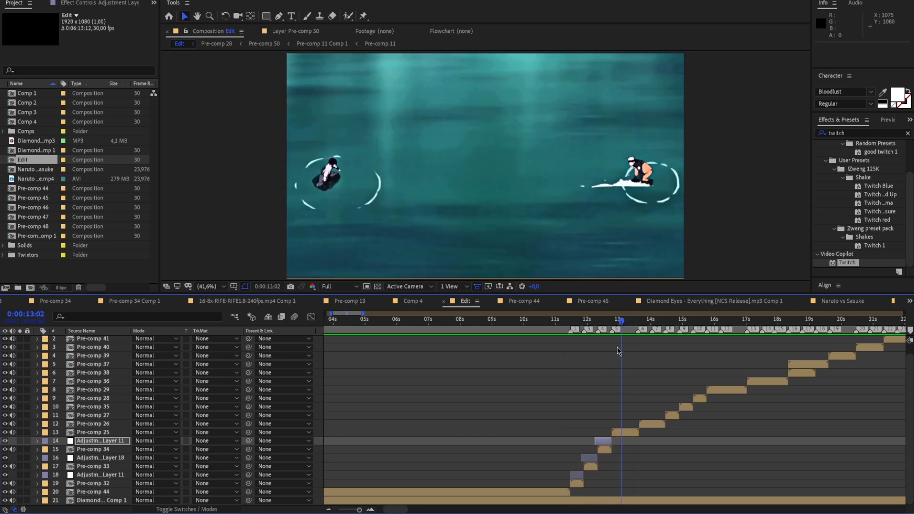
Copy the Twitch adjustment layer above Pre-comp 32 and paste it directly above Pre-comp 36
key(space)
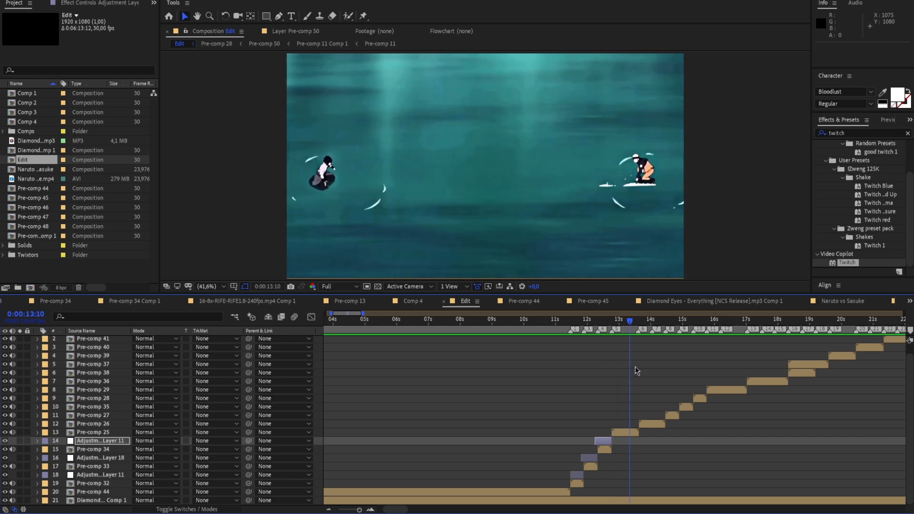
scroll(649, 360, up, 1)
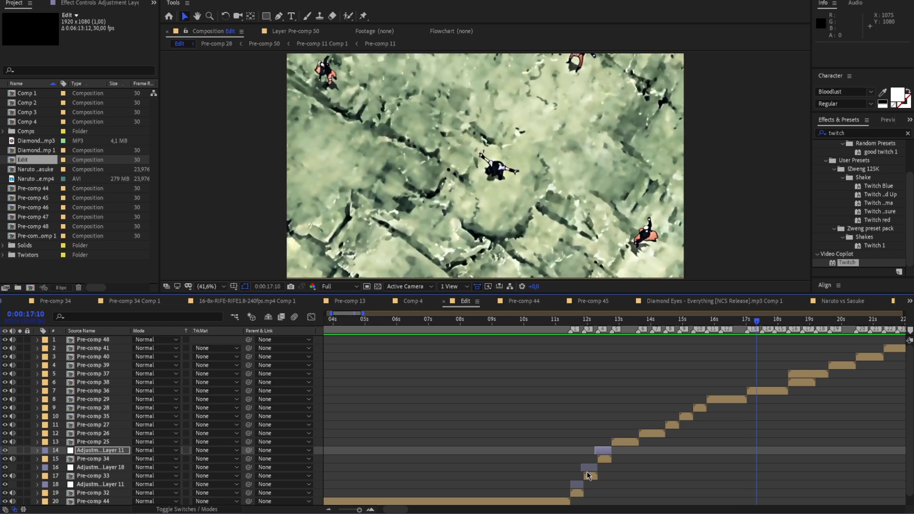
click(585, 470)
key(ctrl+c)
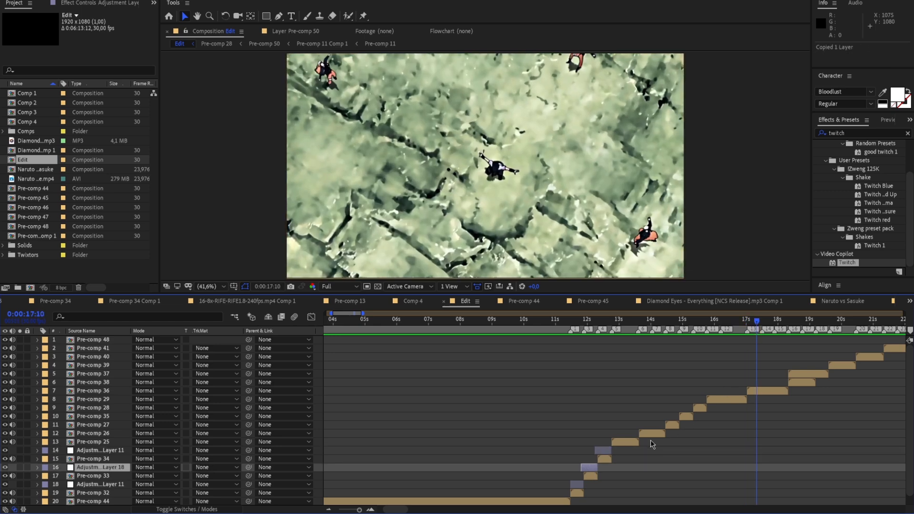
click(577, 484)
key(ctrl+c)
click(669, 390)
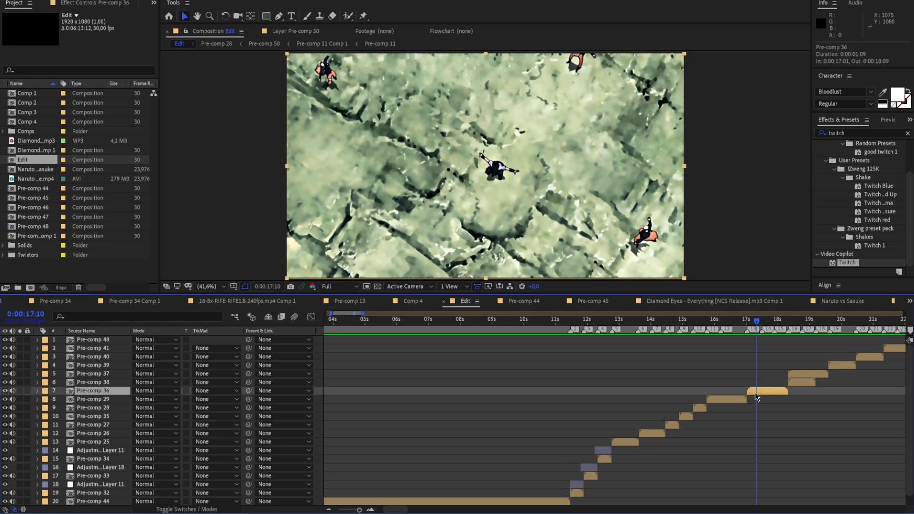
key(ctrl+v)
Move the pasted adjustment layer over Pre-comp 36 so that it starts at the 0:00:17:15 marker
drag(579, 390, 762, 391)
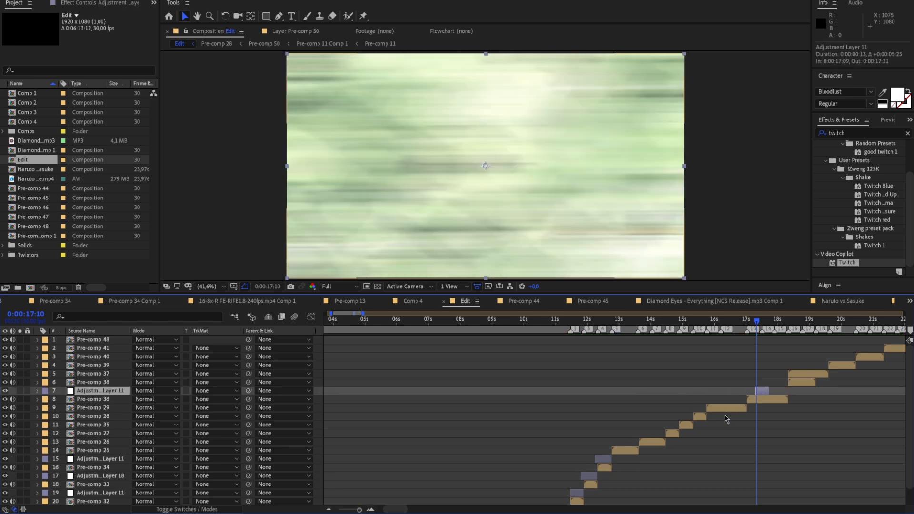
click(371, 509)
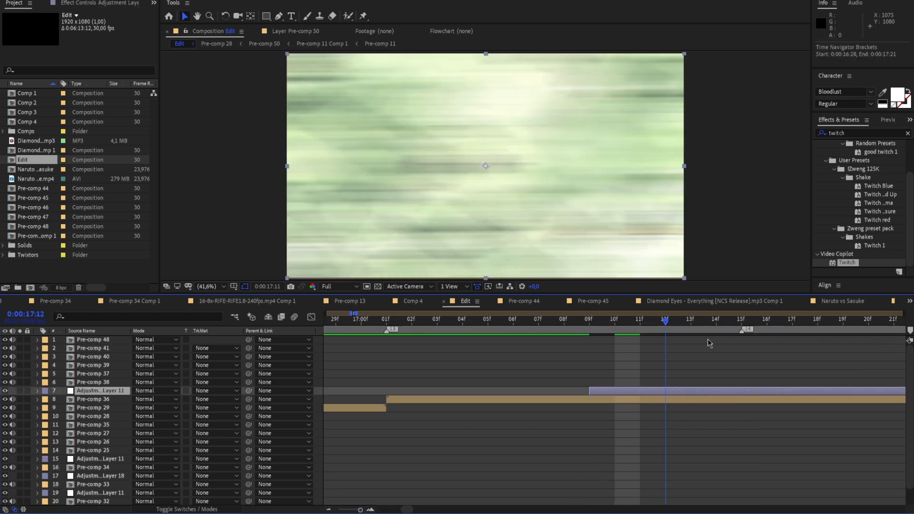
key(k)
drag(639, 389, 789, 391)
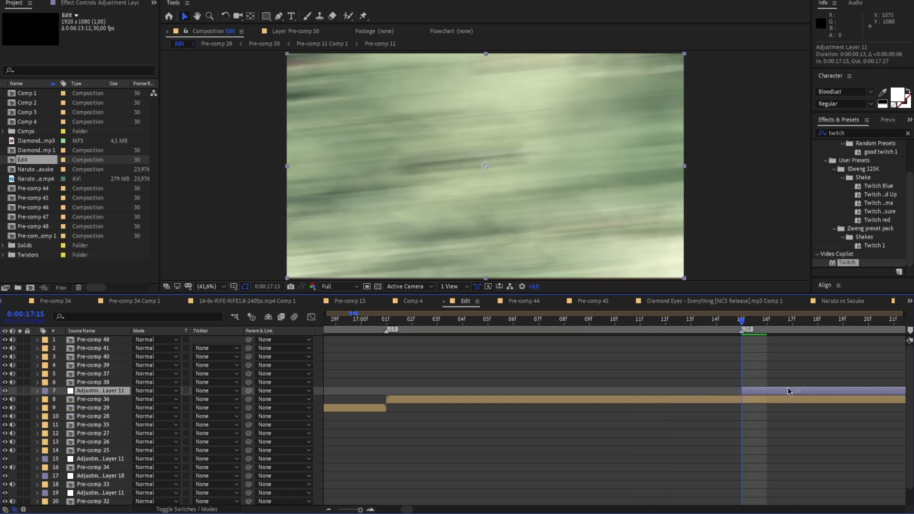
Preview Pre-comp 36 around 0:00:17:15 with the adjustment layer temporarily hidden to check the clip without the shake
click(5, 390)
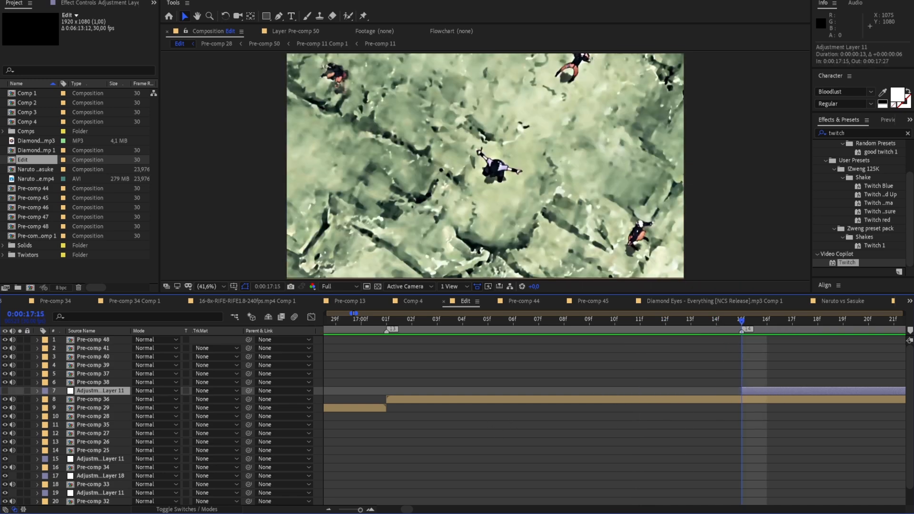
click(359, 510)
drag(358, 510, 360, 510)
key(space)
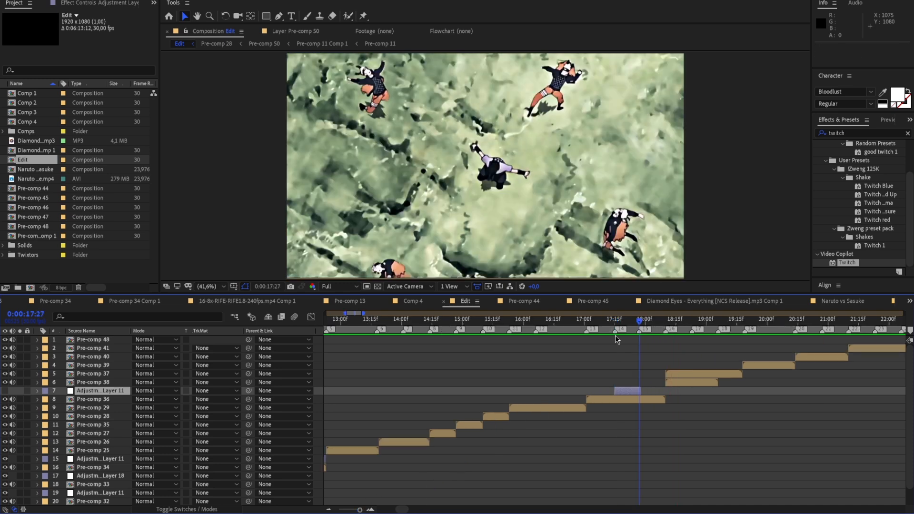
key(space)
click(5, 391)
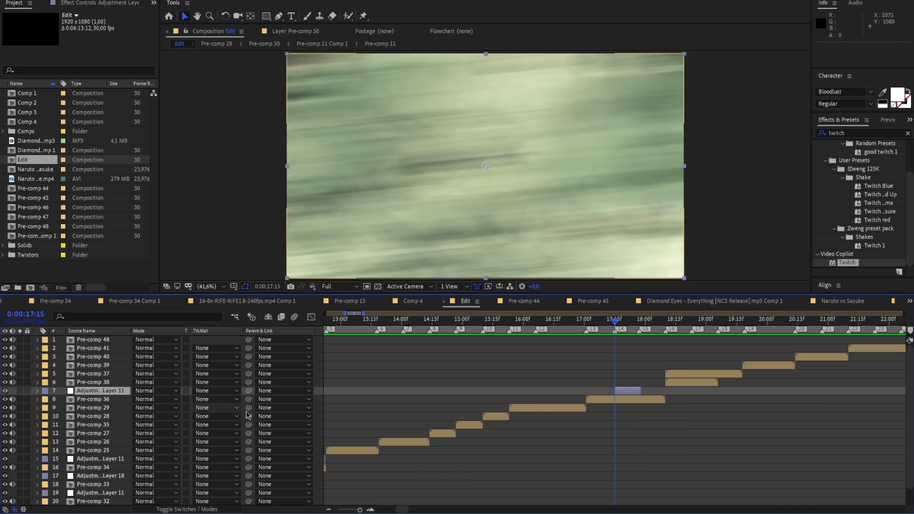
Set the Twitch Amount of the adjustment layer above Pre-comp 36 to 10 at 0:00:17:15
key(;)
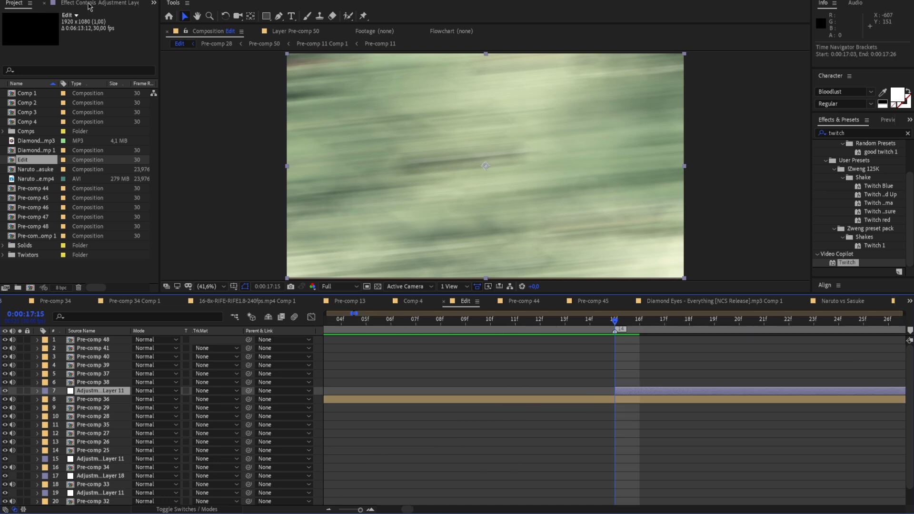
click(89, 6)
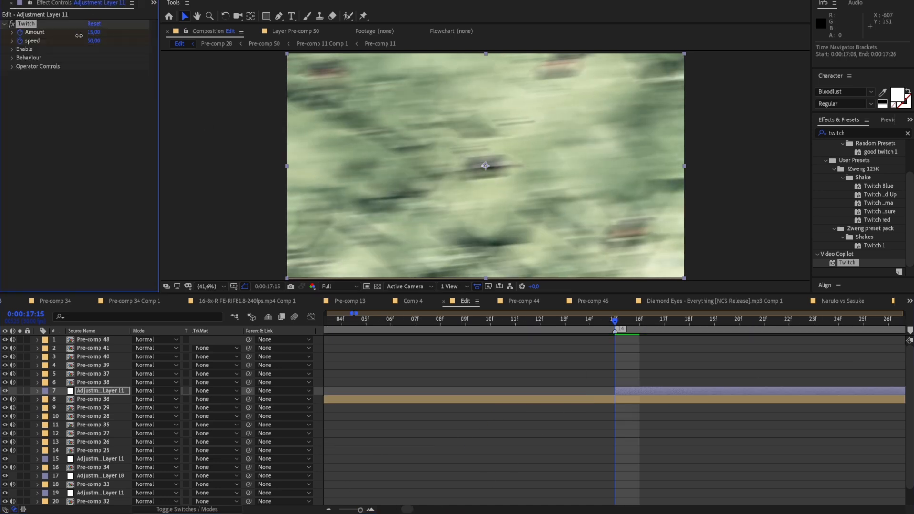
drag(78, 36, 79, 40)
Extend the start of the adjustment layer above Pre-comp 36 back to 0:00:17:11 and keyframe its Twitch Amount at 0 there
click(37, 391)
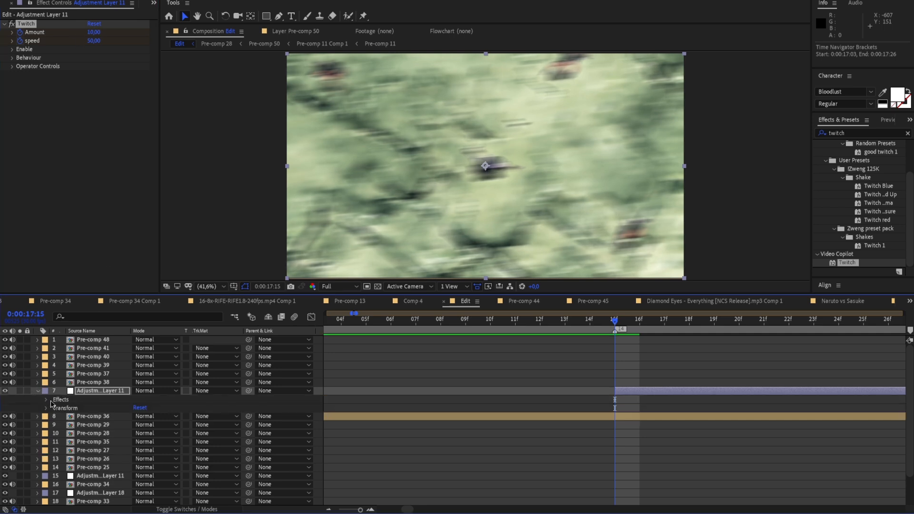
click(47, 400)
click(55, 408)
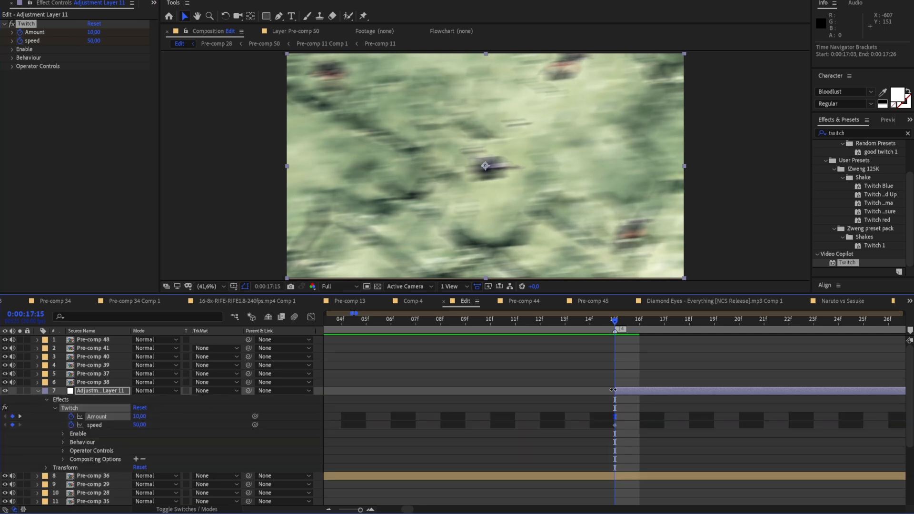
drag(613, 390, 490, 390)
drag(615, 321, 513, 393)
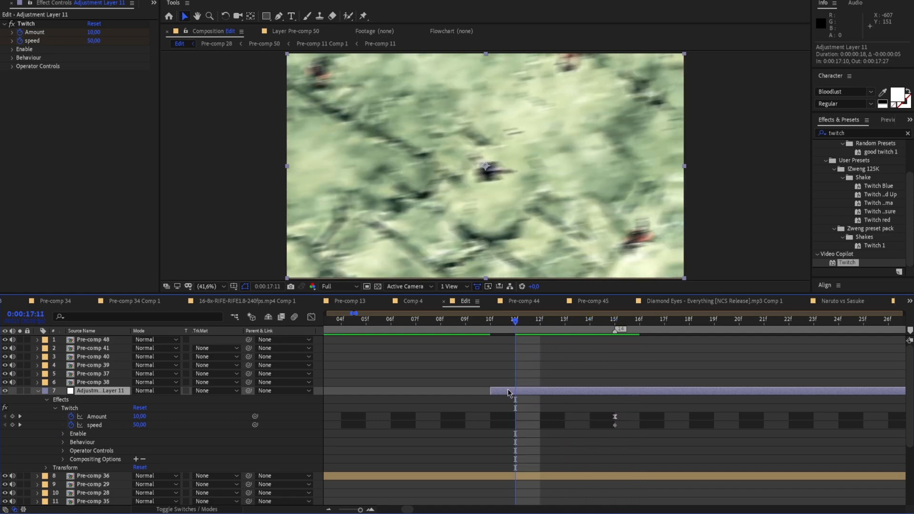
click(140, 416)
text(0)
key(Return)
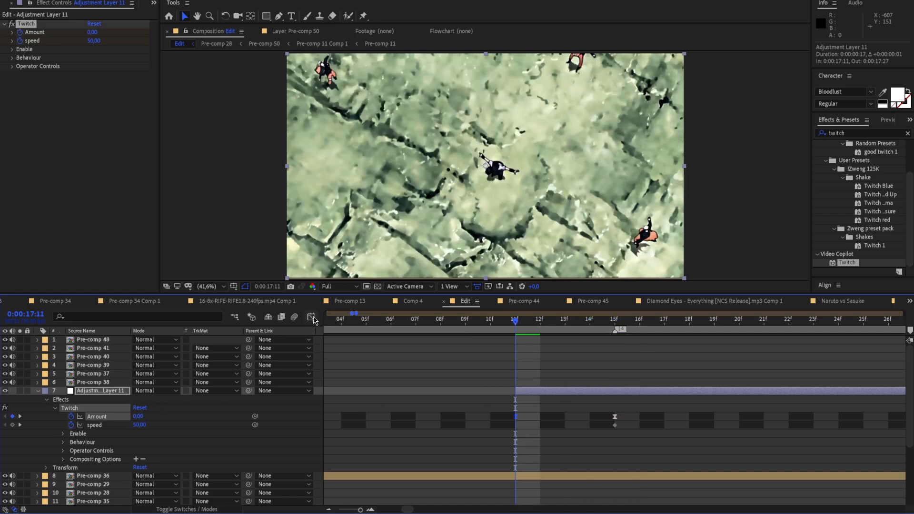
Lengthen the outgoing ease of the 0:00:17:11 Amount keyframe in the graph and preview the resulting curve
click(312, 317)
drag(531, 479, 584, 478)
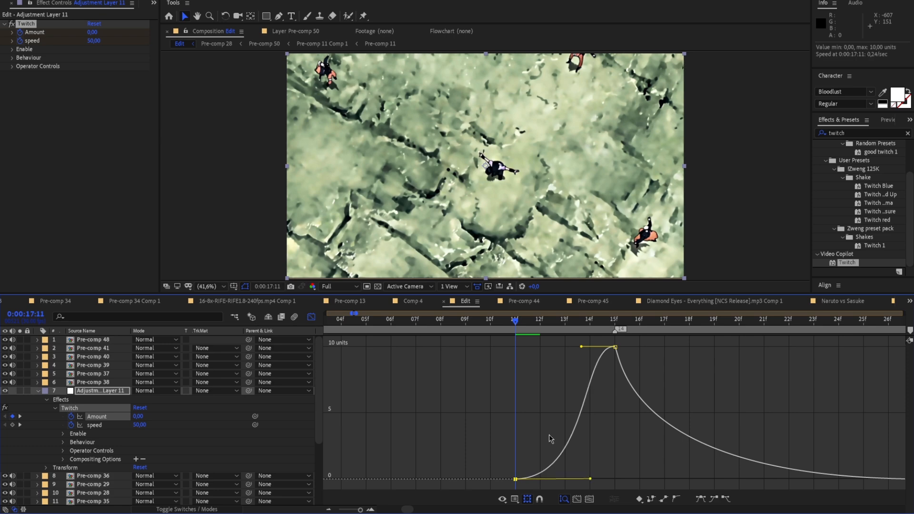
key(space)
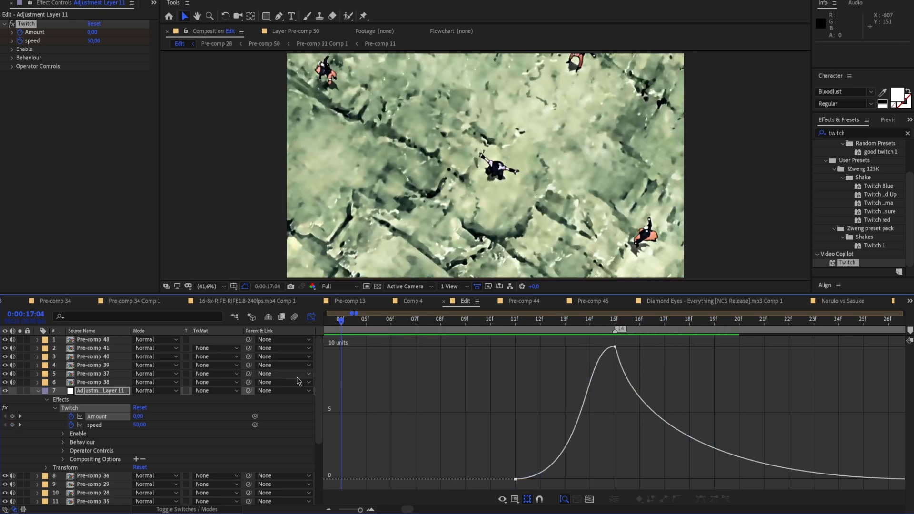
key(space)
Replay the Twitch shake over Pre-comp 36 and return from the graph to the collapsed layer bars
drag(362, 510, 361, 510)
key(space)
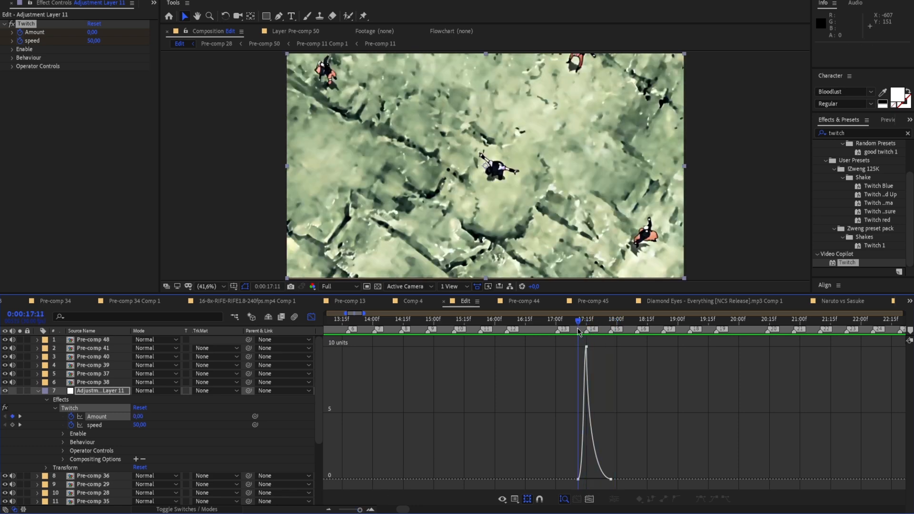
key(space)
key(space)
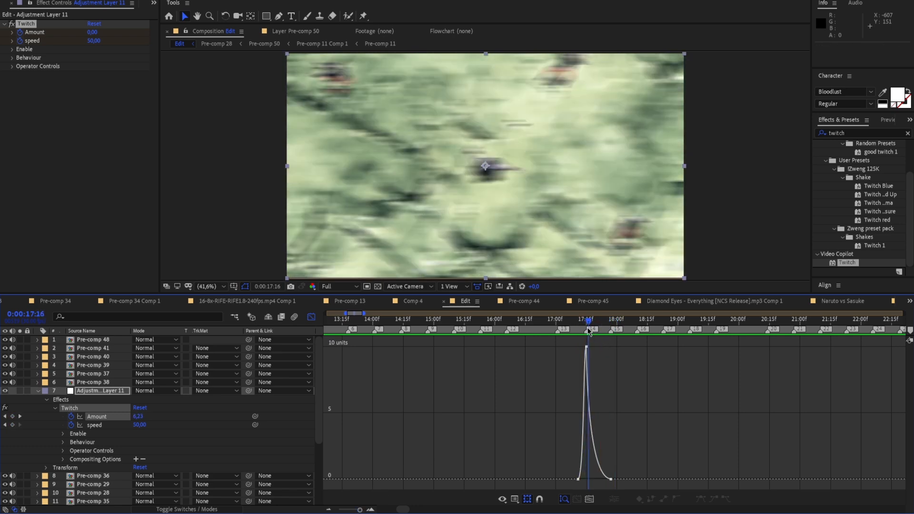
key(space)
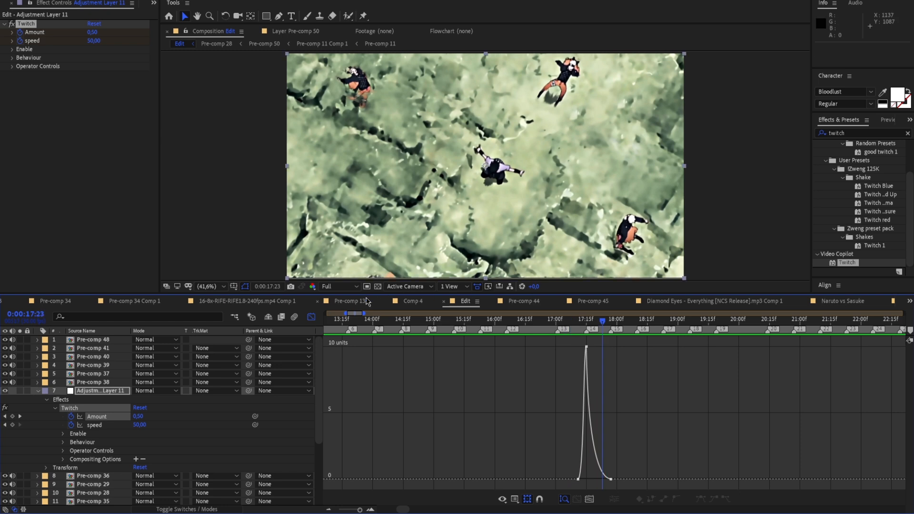
click(211, 287)
click(215, 297)
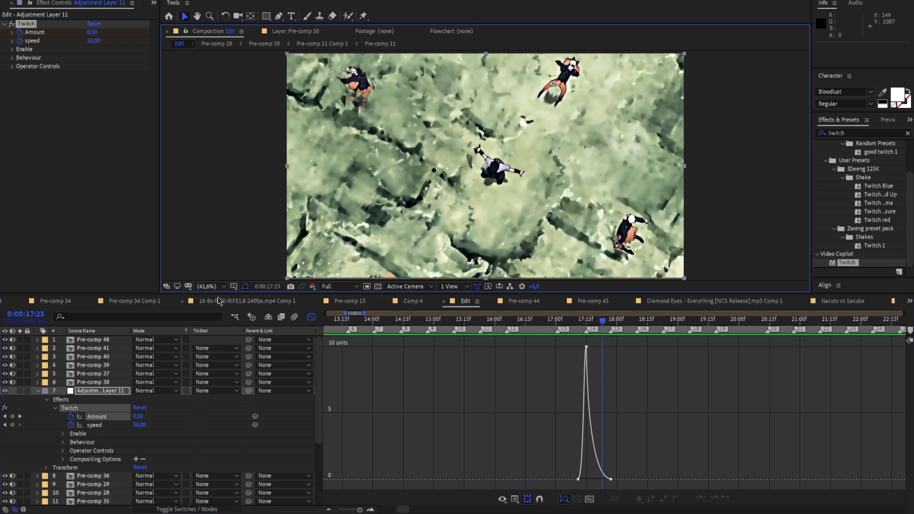
click(312, 317)
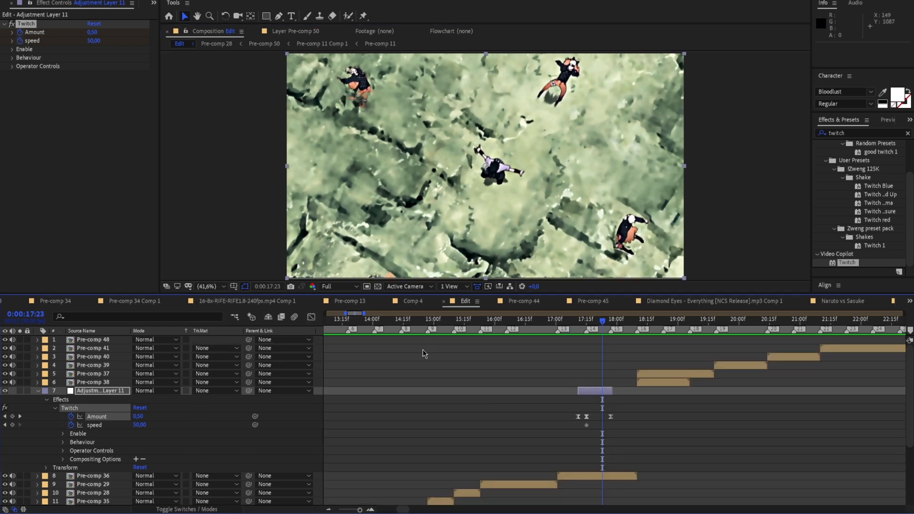
click(37, 392)
Duplicate the adjustment layer above Pre-comp 36 and start the copy at 0:00:17:23, with its middle keyframe at 0:00:17:27
drag(603, 321, 610, 323)
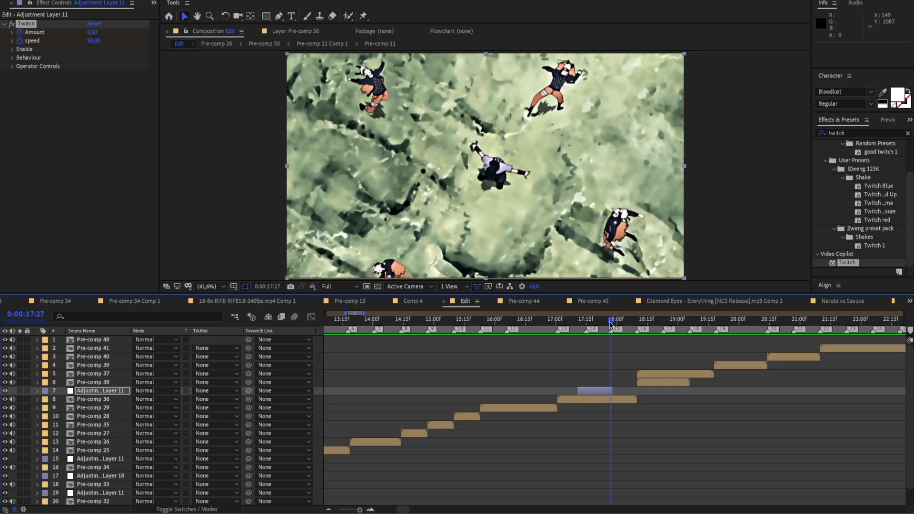
click(604, 399)
click(601, 391)
key(ctrl+d)
mouse_move(602, 391)
mouse_down()
mouse_move(627, 391)
mouse_move(617, 394)
mouse_up()
click(38, 392)
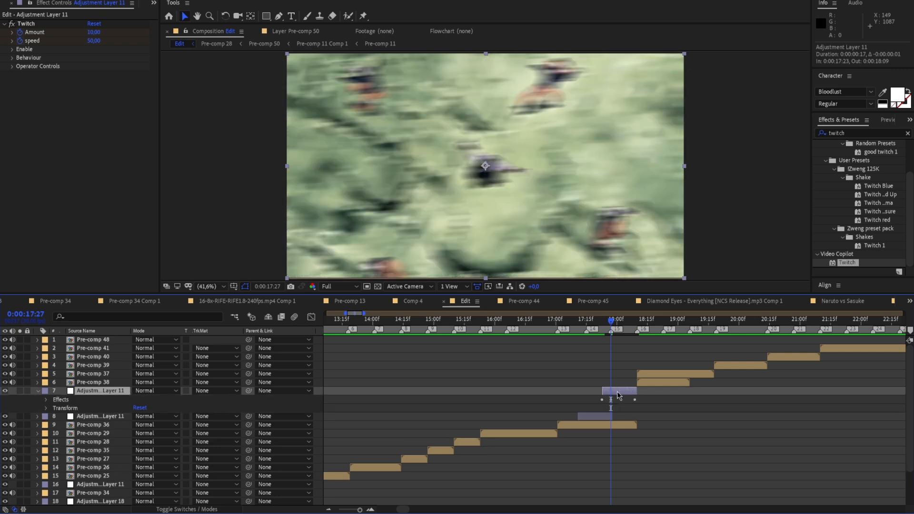
Preview both Twitch shakes over Pre-comp 36 from about 0:00:17:00 through the cut to Pre-comp 37
drag(606, 327, 559, 332)
key(space)
key(space)
key(Page_Up)
key(space)
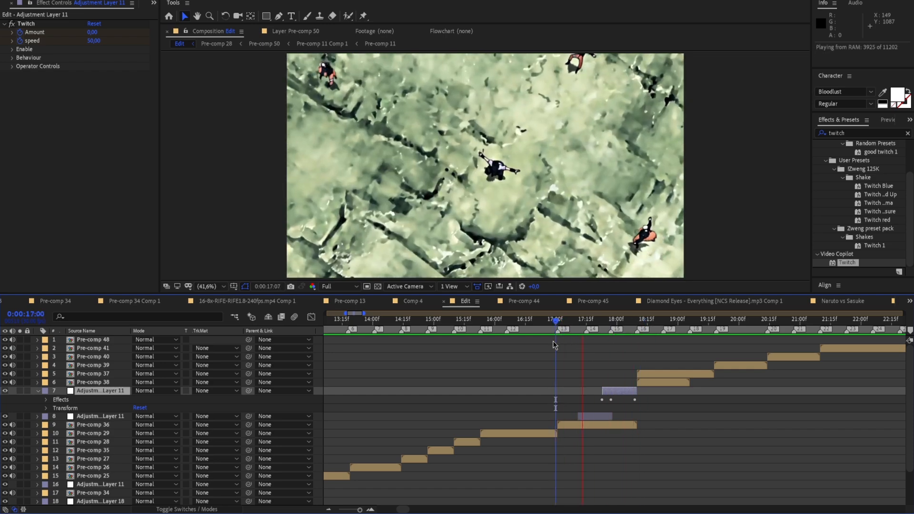
click(643, 319)
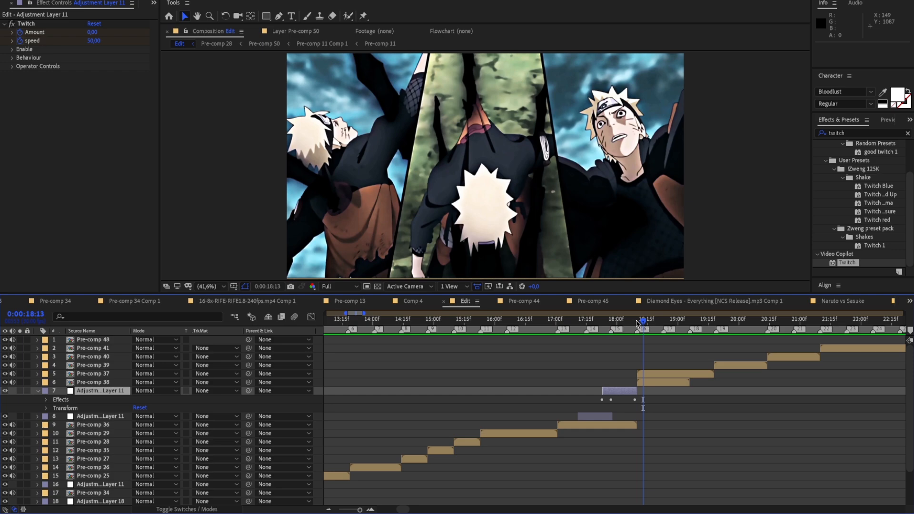
key(space)
Set the Twitch Behaviour Seed of the duplicated adjustment layer to 35 so its shake pattern differs
drag(650, 321, 610, 353)
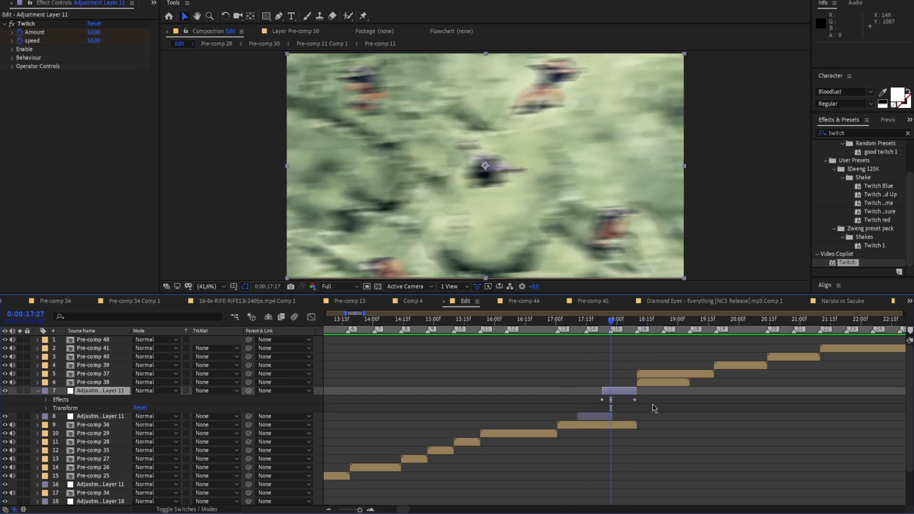
click(13, 58)
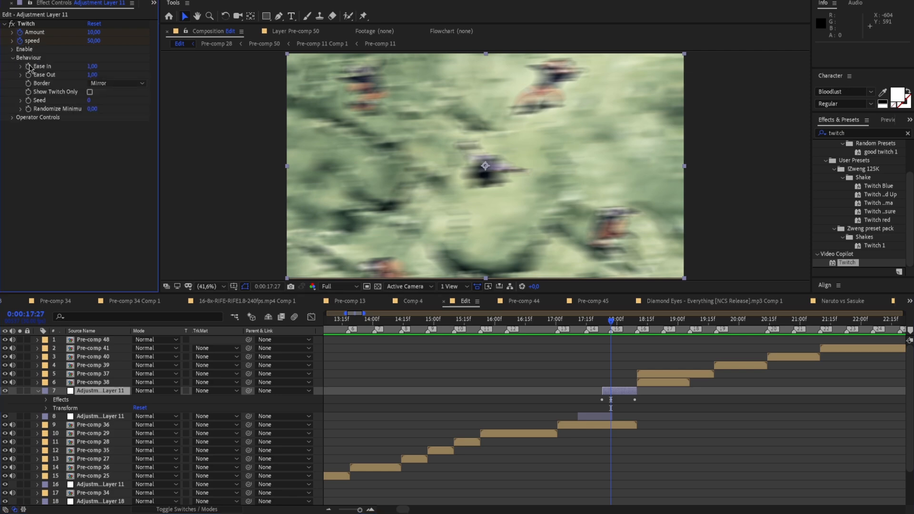
drag(93, 101, 110, 106)
Replay Pre-comp 36 from 0:00:17:01 to compare the reseeded shake with the first, and collapse the duplicated layer's properties
click(594, 322)
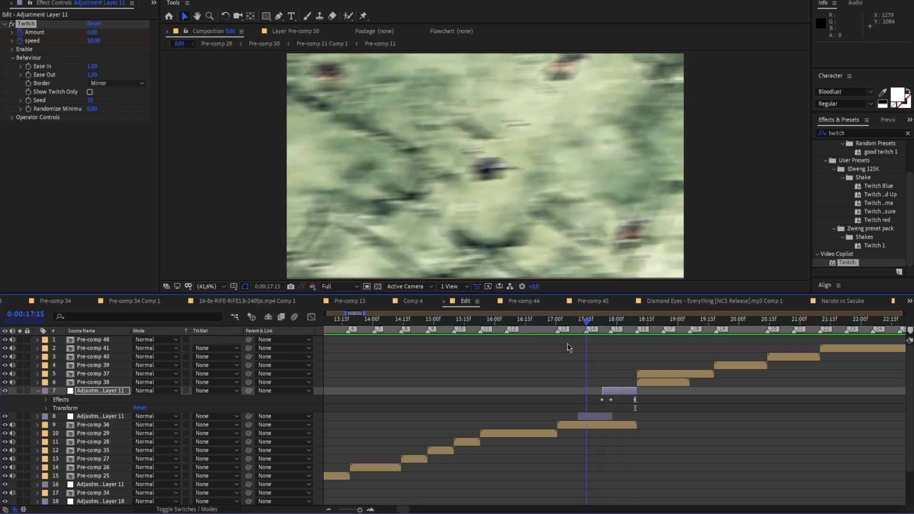
key(space)
drag(613, 322, 551, 347)
key(space)
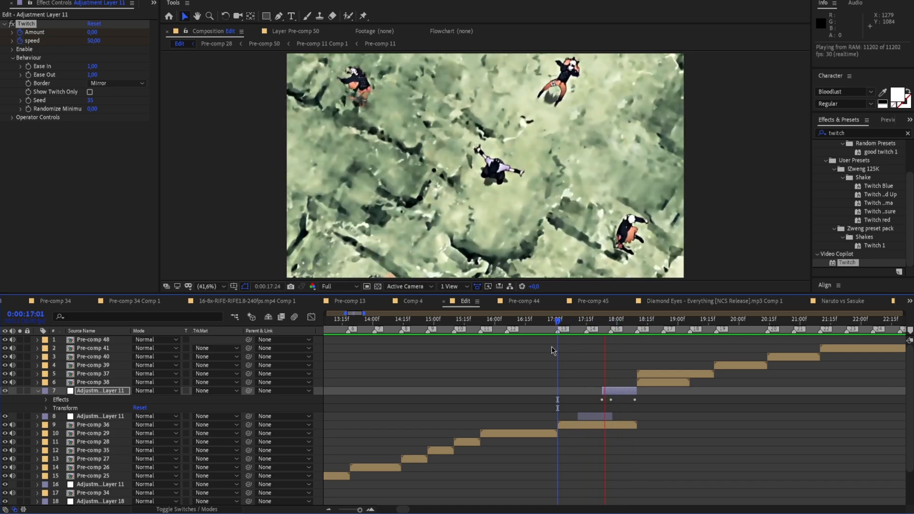
click(39, 391)
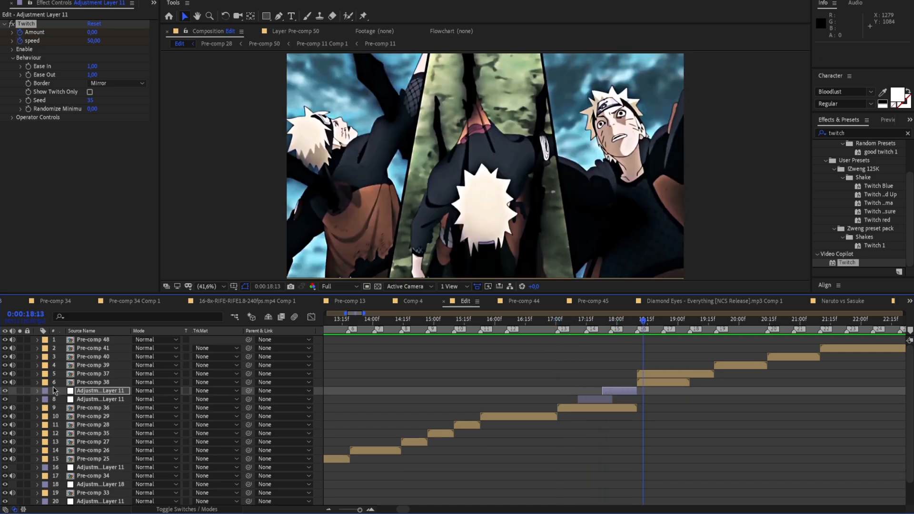
Pre-compose Pre-comp 37 and Pre-comp 38 together in the Edit composition and open the combined composition
drag(646, 322, 642, 326)
drag(358, 509, 362, 510)
click(637, 375)
drag(613, 323, 802, 366)
drag(361, 510, 359, 510)
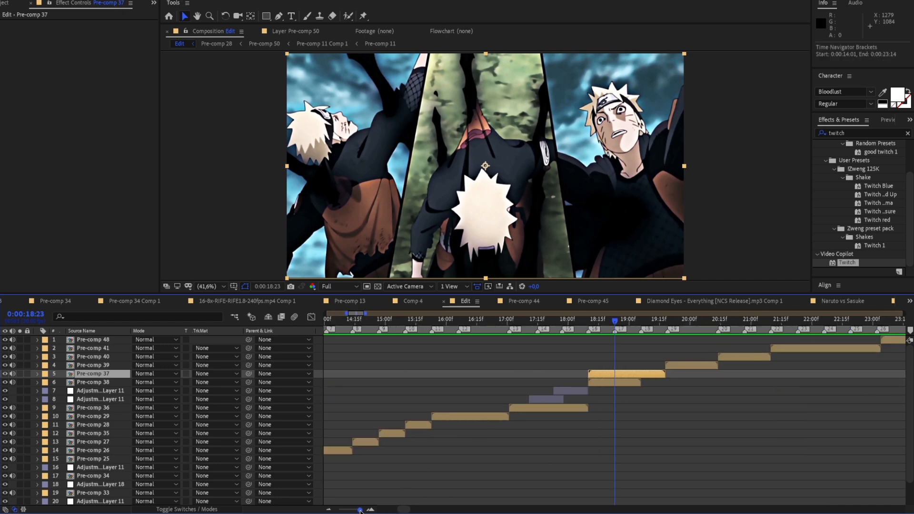
ctrl+click(629, 380)
right_click(631, 383)
click(633, 341)
click(227, 140)
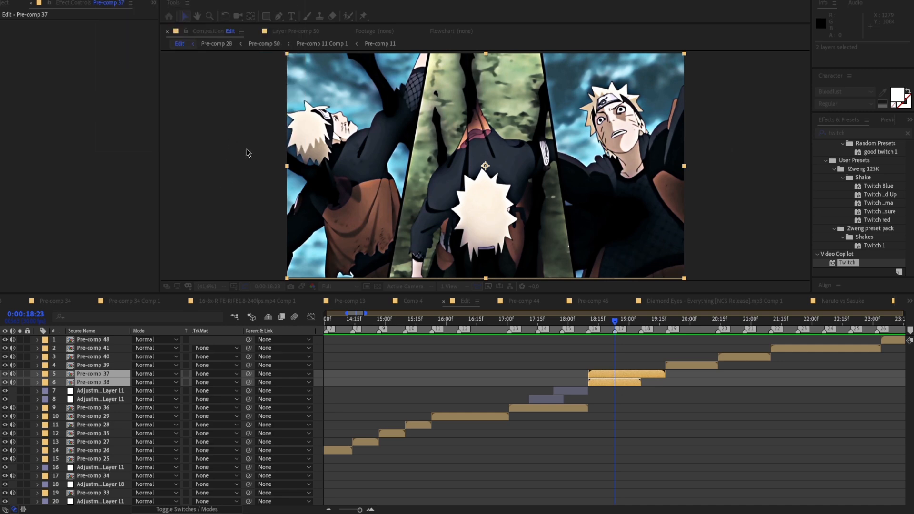
drag(615, 322, 604, 373)
double_click(603, 373)
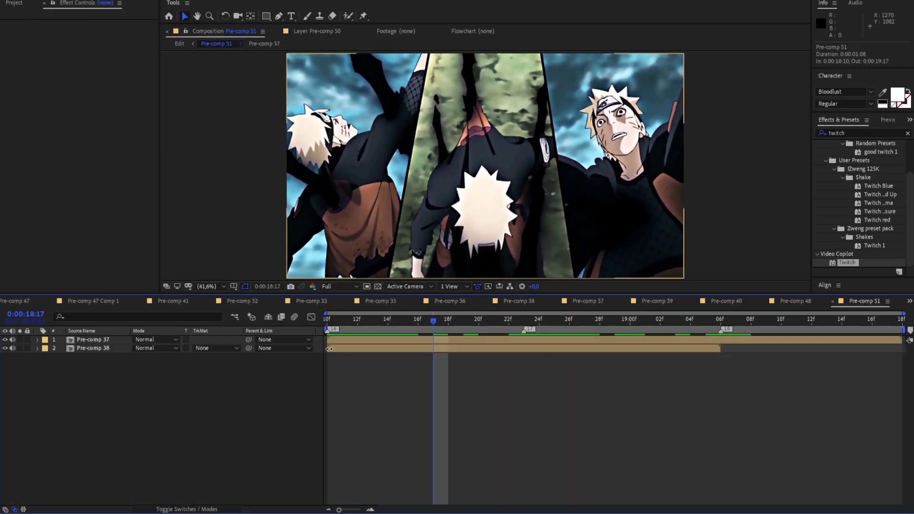
Examine the three-panel shot of Pre-comp 37 in Pre-comp 51, up to marker 17 at 0:00:18:23
drag(434, 323, 508, 338)
click(531, 349)
click(444, 341)
click(8, 339)
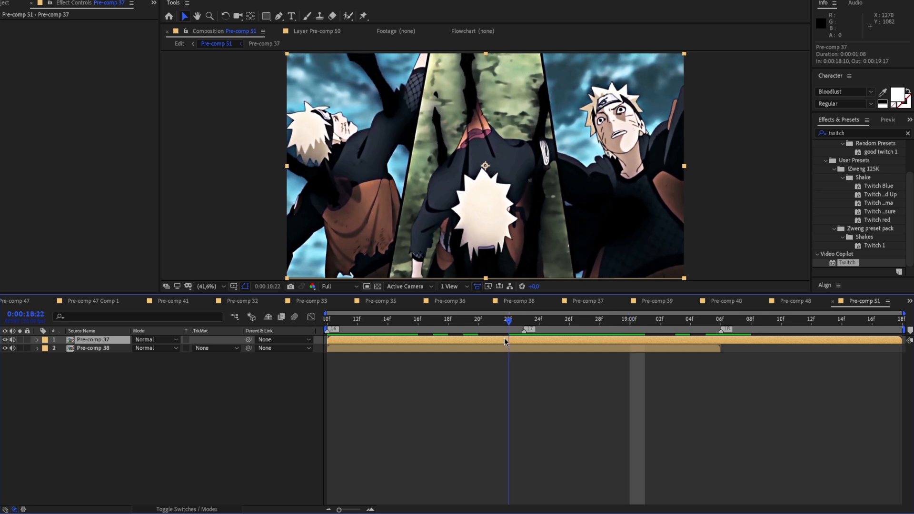
click(354, 111)
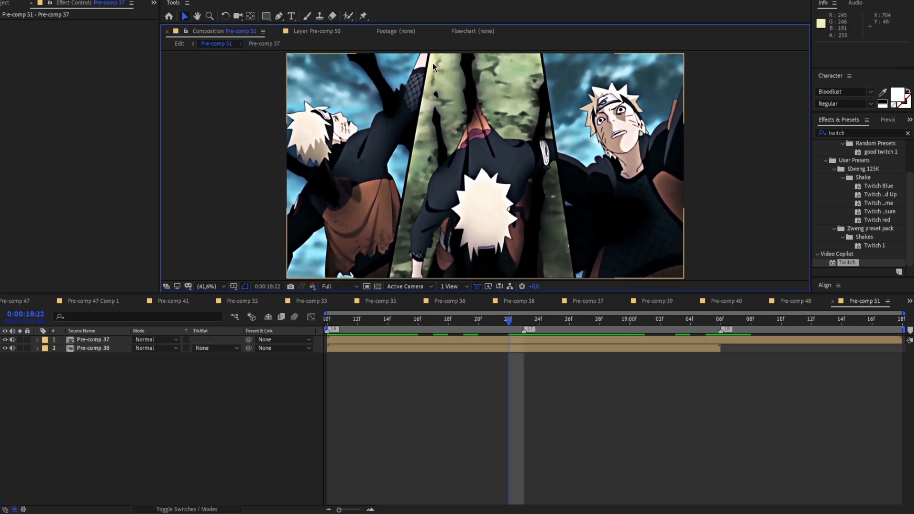
drag(423, 238, 444, 214)
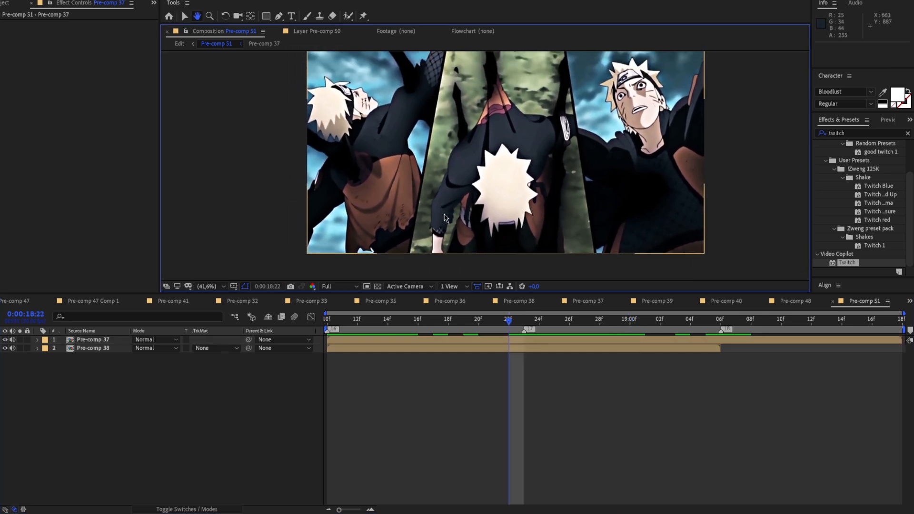
drag(566, 89, 574, 150)
drag(547, 238, 553, 210)
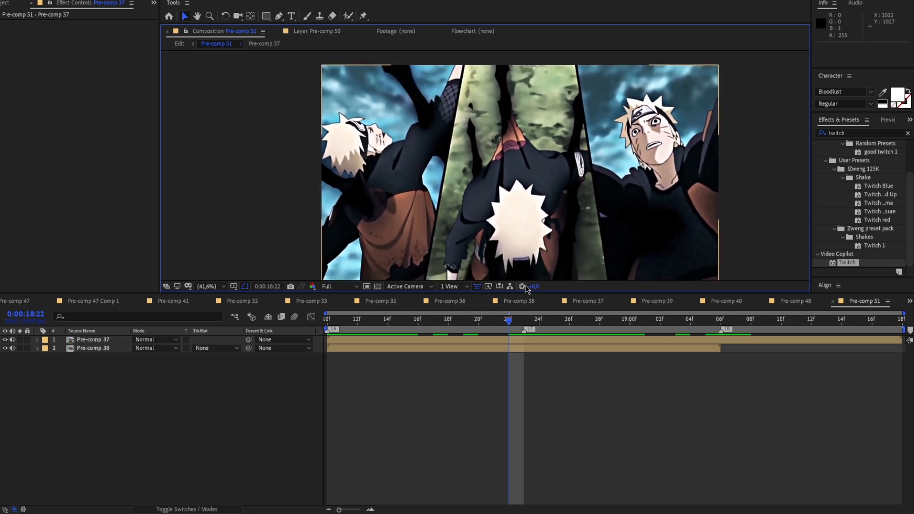
drag(525, 272, 530, 261)
mouse_move(512, 322)
mouse_down()
mouse_move(368, 338)
mouse_move(519, 338)
mouse_move(524, 323)
mouse_up()
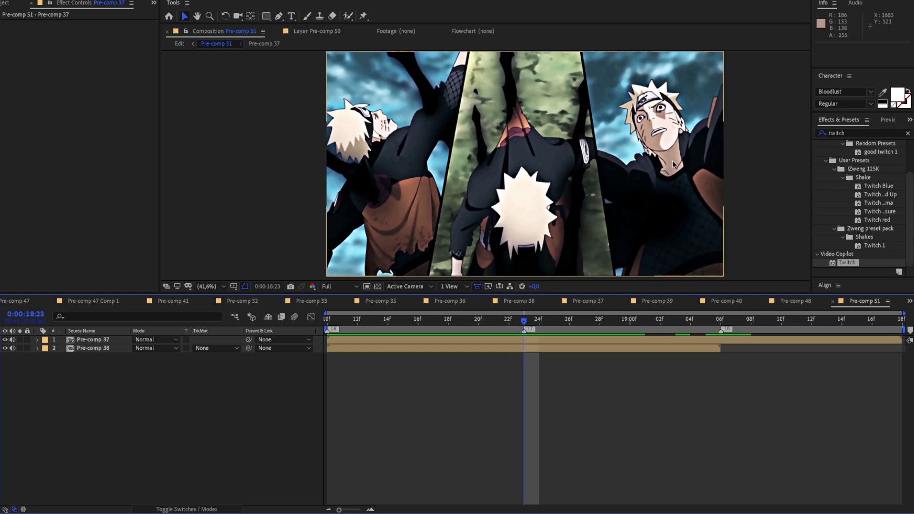
click(375, 341)
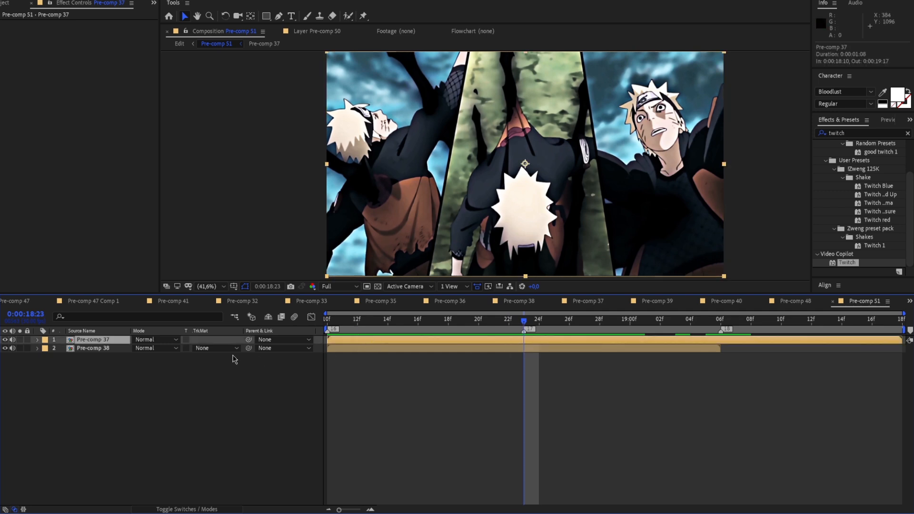
Return to 0:00:18:10 and ready the Pen tool at the upper end of the divider between the first and middle panels
drag(514, 322, 325, 339)
drag(417, 142, 410, 202)
click(416, 110)
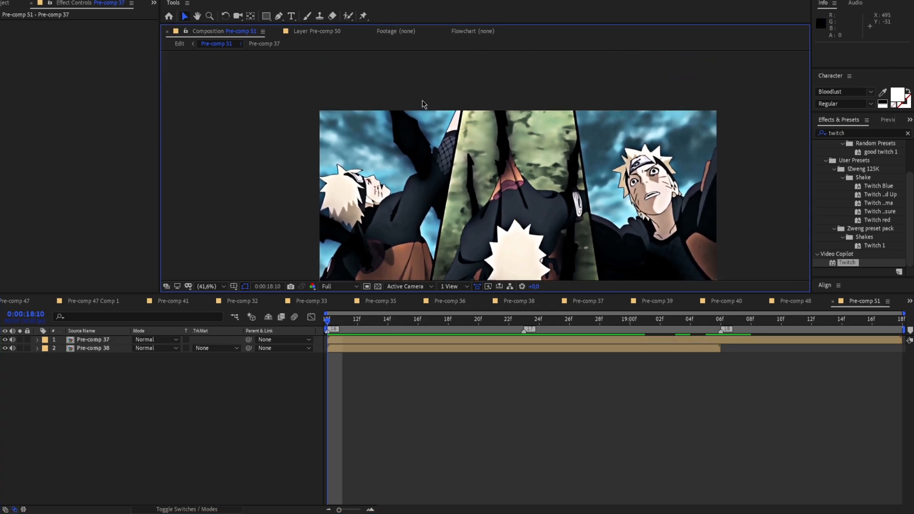
scroll(423, 102, up, 1)
click(276, 17)
scroll(405, 80, up, 1)
drag(417, 84, 434, 146)
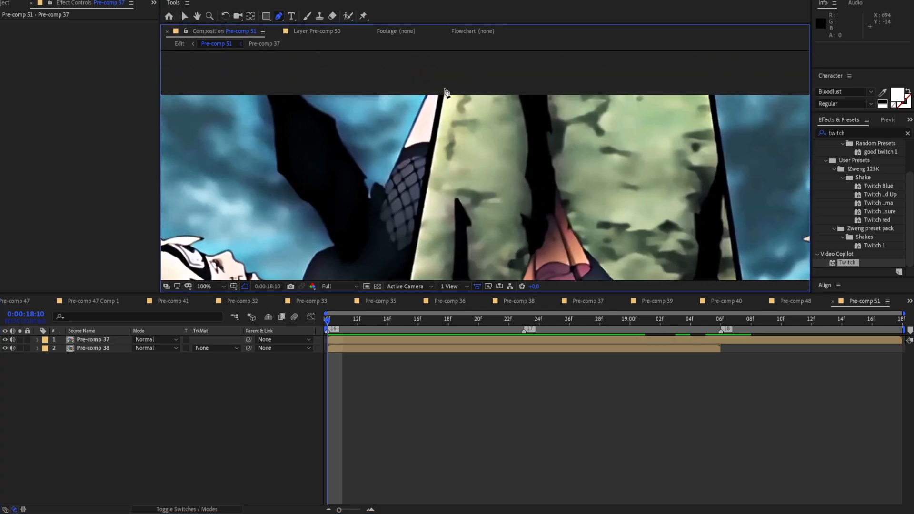
click(444, 89)
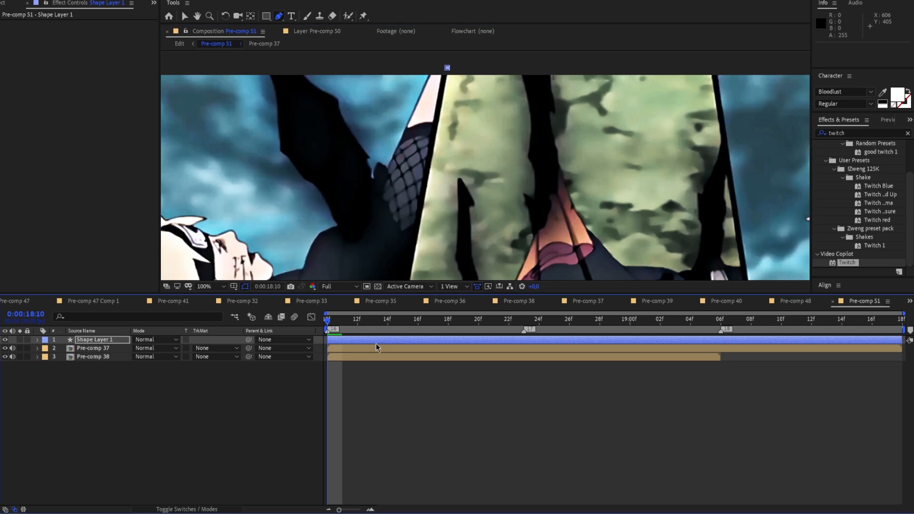
key(ctrl+z)
click(448, 66)
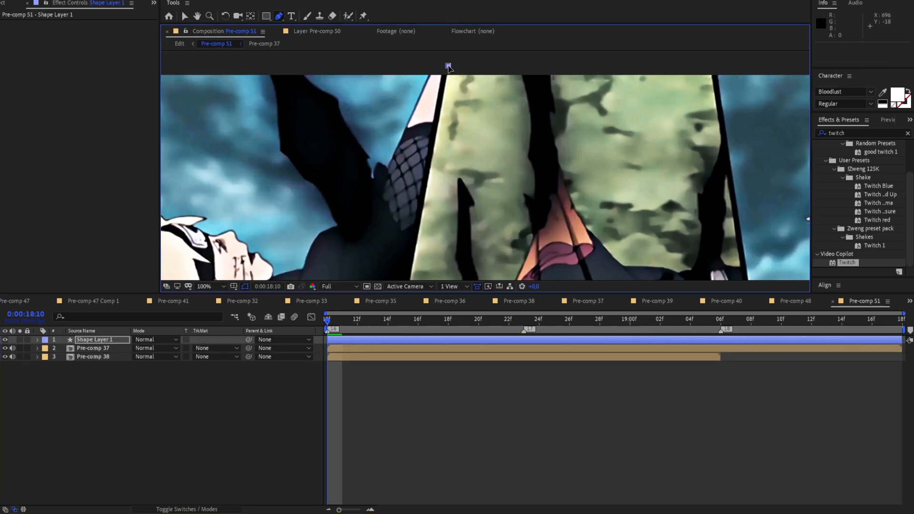
key(ctrl+z)
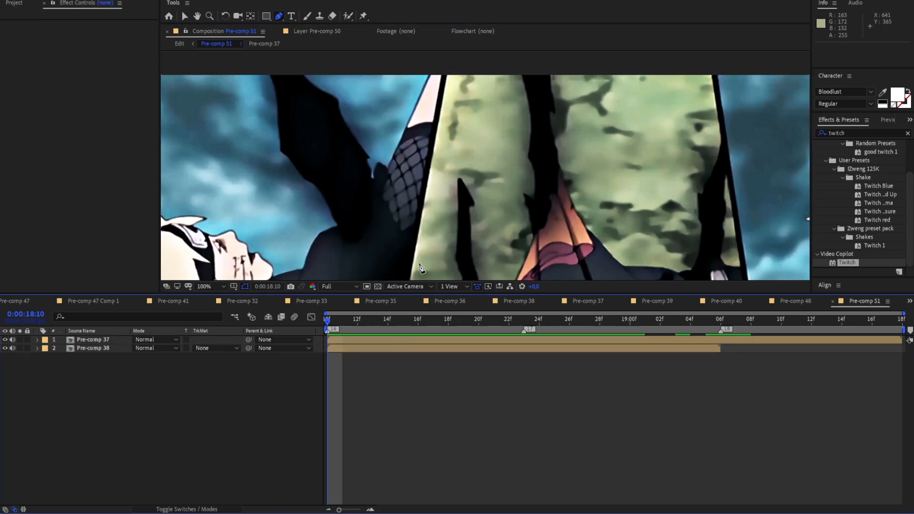
Draw a closed four-point mask on Pre-comp 37 along the slanted dividers, enclosing the middle tree panel
click(447, 64)
key(space)
drag(443, 272, 455, 74)
drag(426, 272, 435, 167)
key(space)
drag(557, 172, 168, 205)
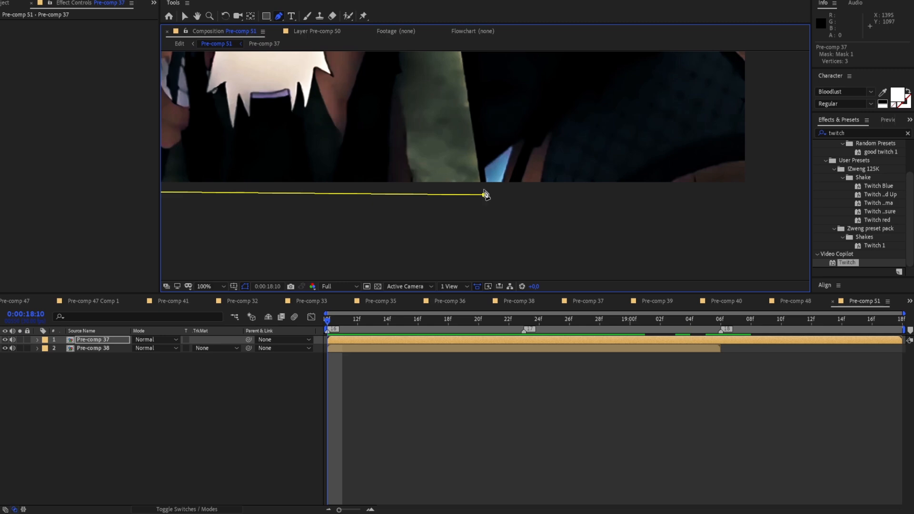
key(space)
drag(438, 90, 449, 308)
key(space)
drag(419, 69, 456, 328)
drag(442, 128, 447, 129)
click(181, 141)
Set Mask 1 of Pre-comp 37 to Subtract so only the two outer panels remain
scroll(259, 131, down, 2)
key(space)
drag(285, 182, 343, 117)
click(371, 347)
click(372, 340)
key(space)
drag(397, 245, 401, 224)
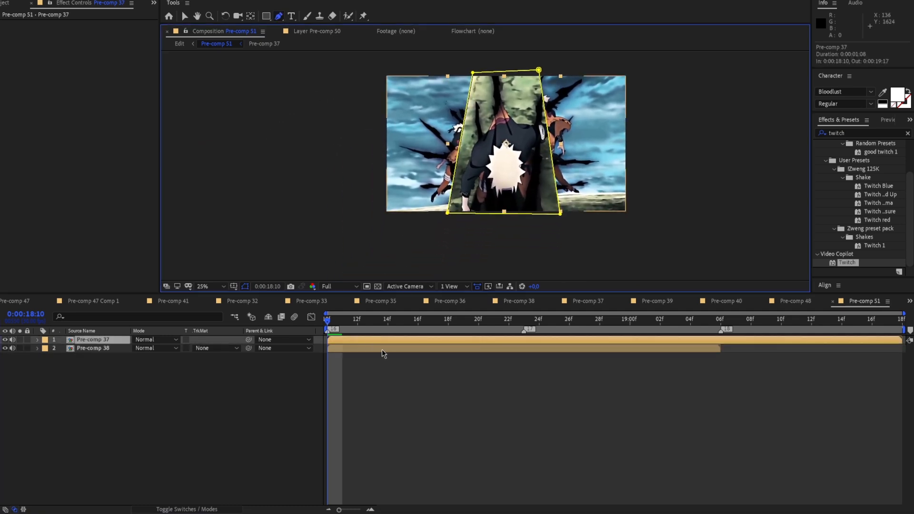
click(37, 340)
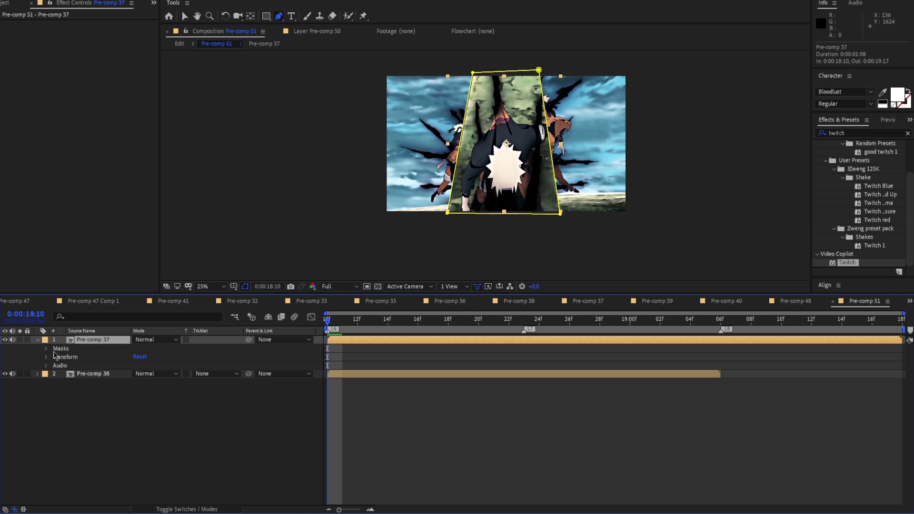
click(46, 348)
click(147, 357)
click(164, 388)
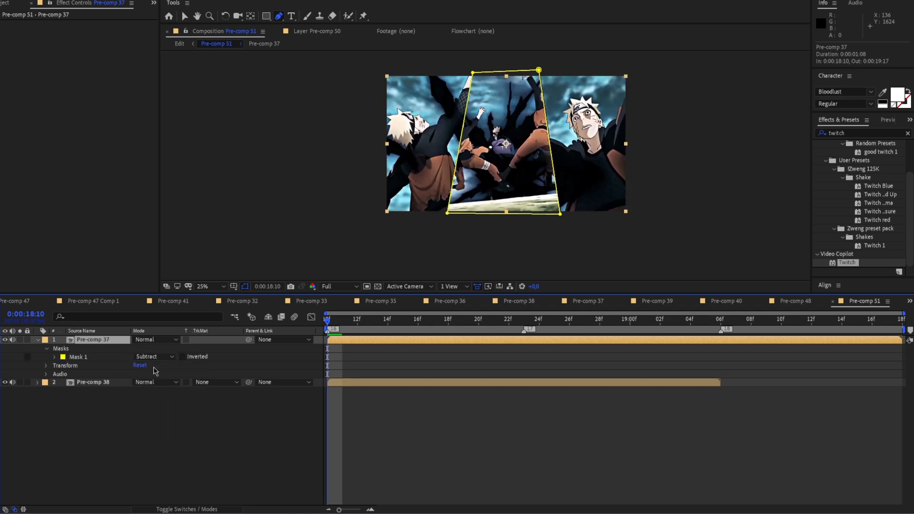
Duplicate the masked Pre-comp 37 layer, set the lower copy's Mask 1 to Add, and preview the panels
click(360, 353)
click(339, 340)
click(373, 339)
key(ctrl+d)
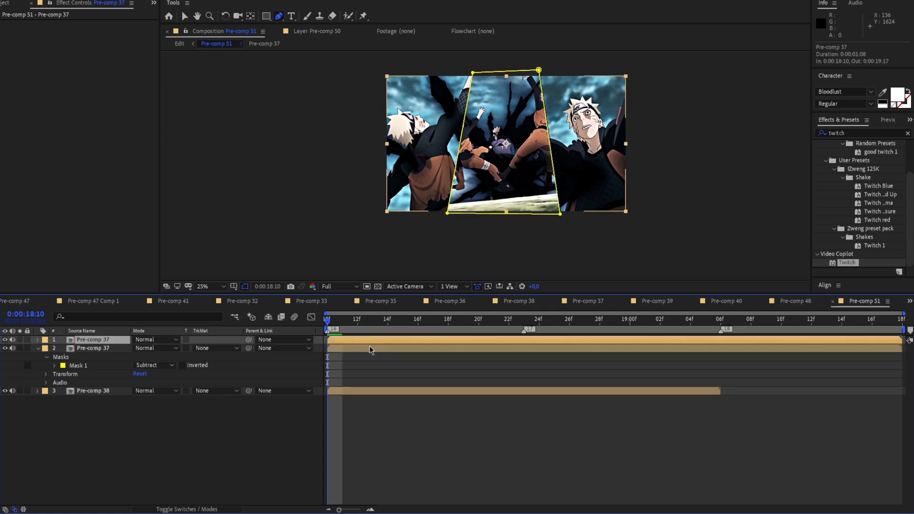
click(141, 365)
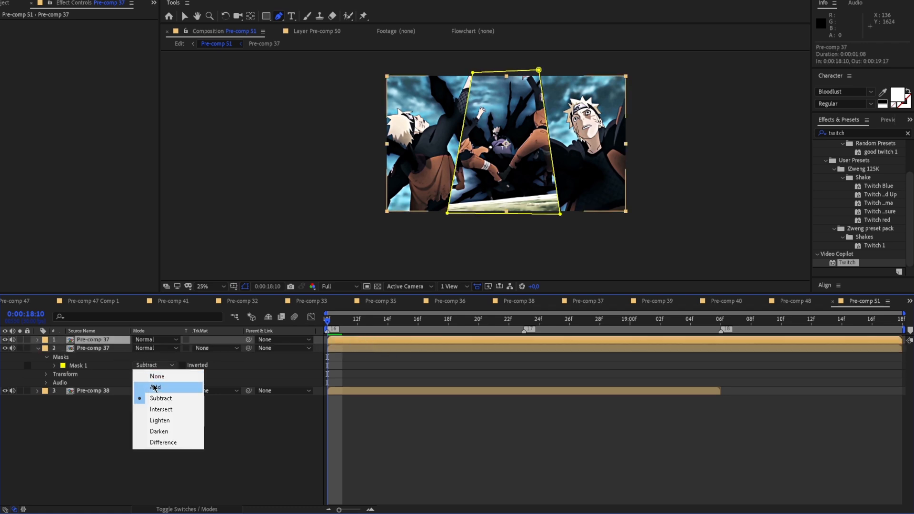
click(154, 385)
click(392, 349)
click(563, 339)
key(space)
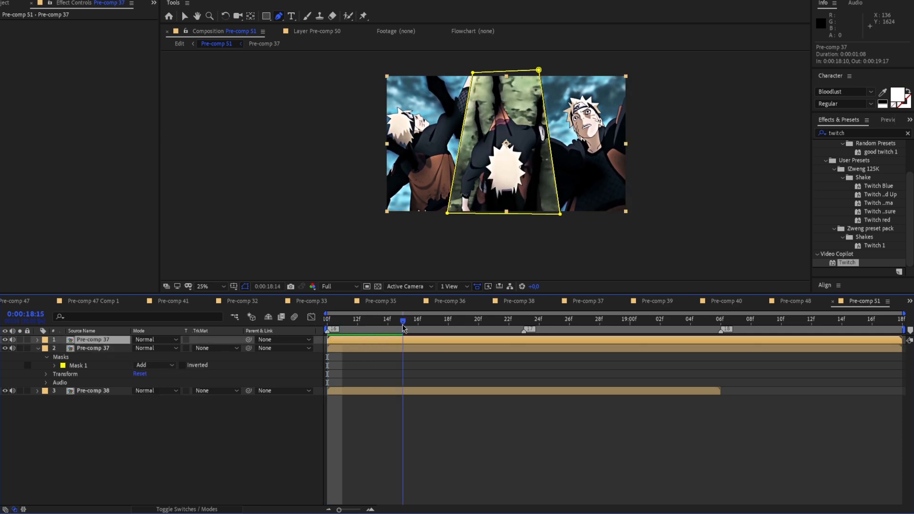
Split the middle-panel copy of Pre-comp 37 at 0:00:18:23, delete its earlier part, and preview the panel's entrance
drag(568, 338, 718, 340)
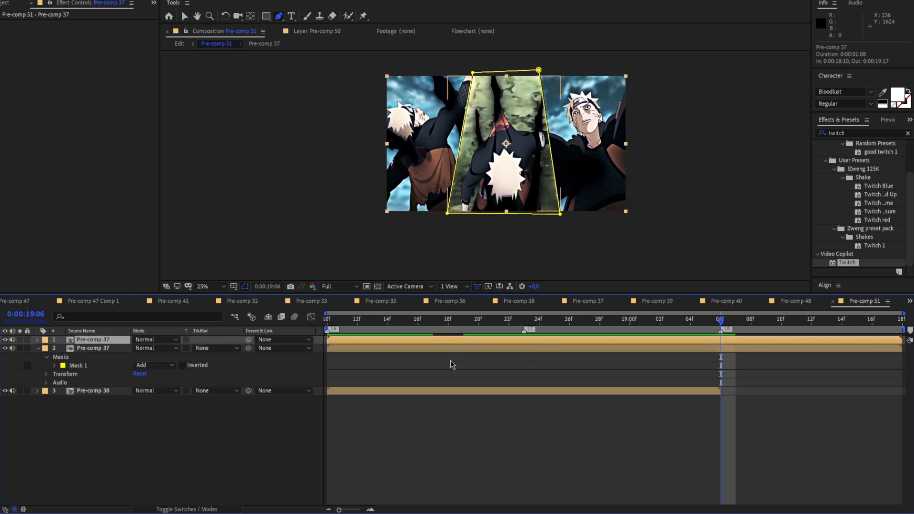
click(693, 346)
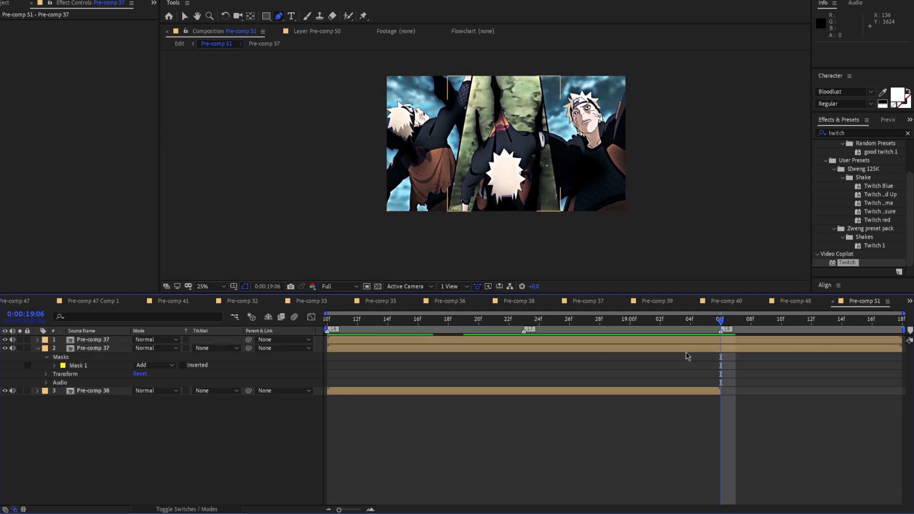
drag(698, 324, 523, 352)
key(ctrl+shift+d)
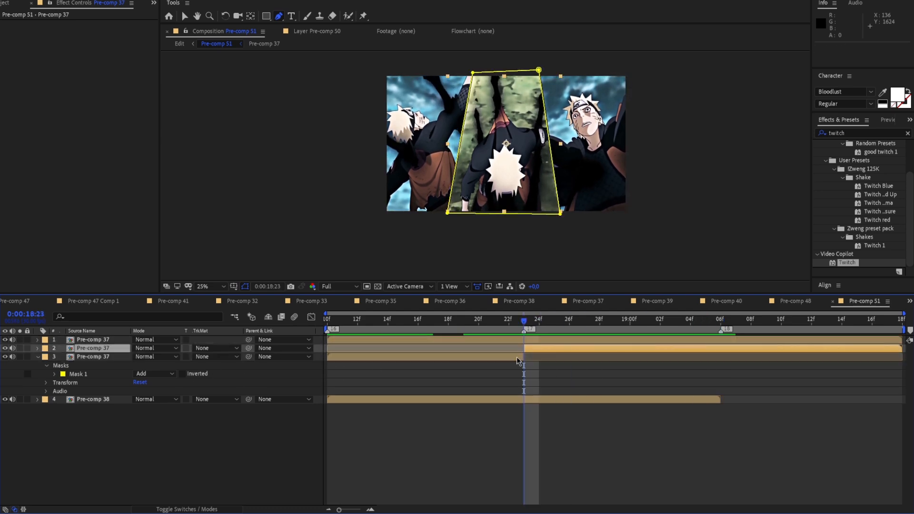
click(518, 356)
key(Delete)
click(520, 339)
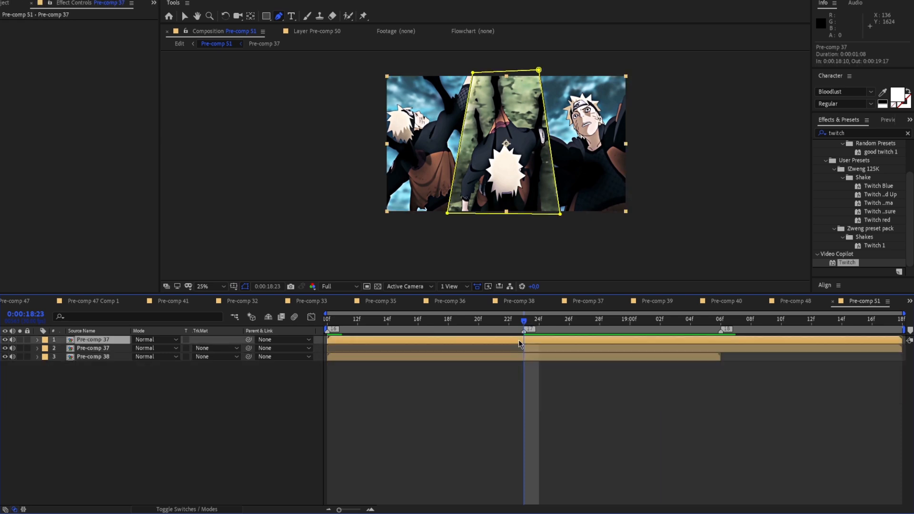
drag(523, 321, 492, 328)
key(space)
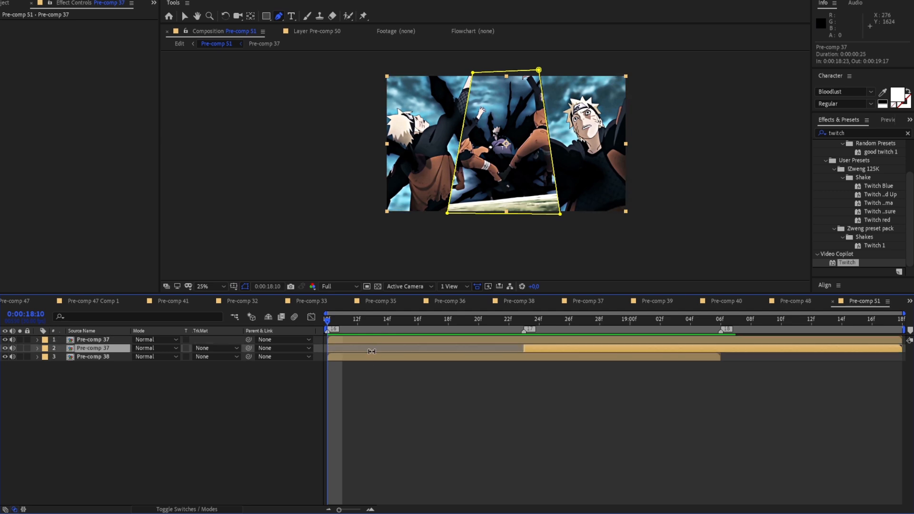
Separate the Position dimensions of the uppermost Pre-comp 37 layer, which holds the outer panels
drag(389, 257, 366, 254)
scroll(374, 245, up, 1)
scroll(373, 243, down, 1)
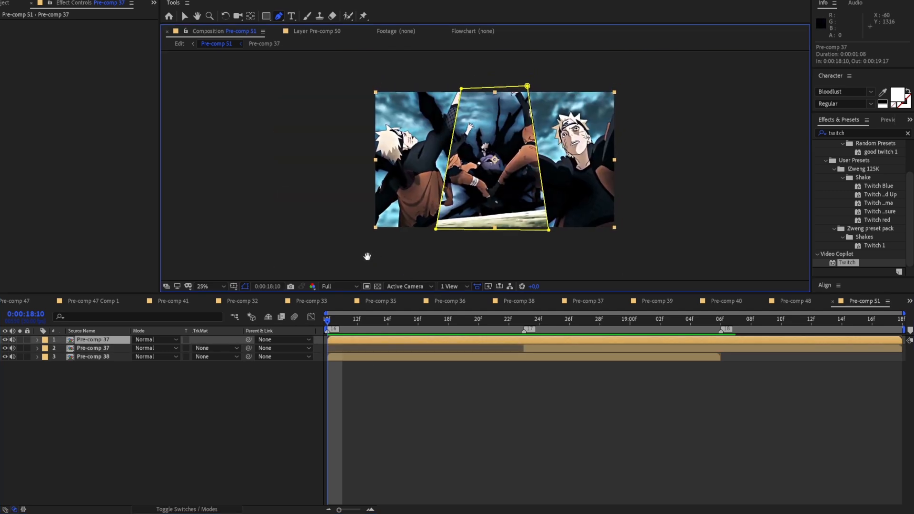
click(38, 339)
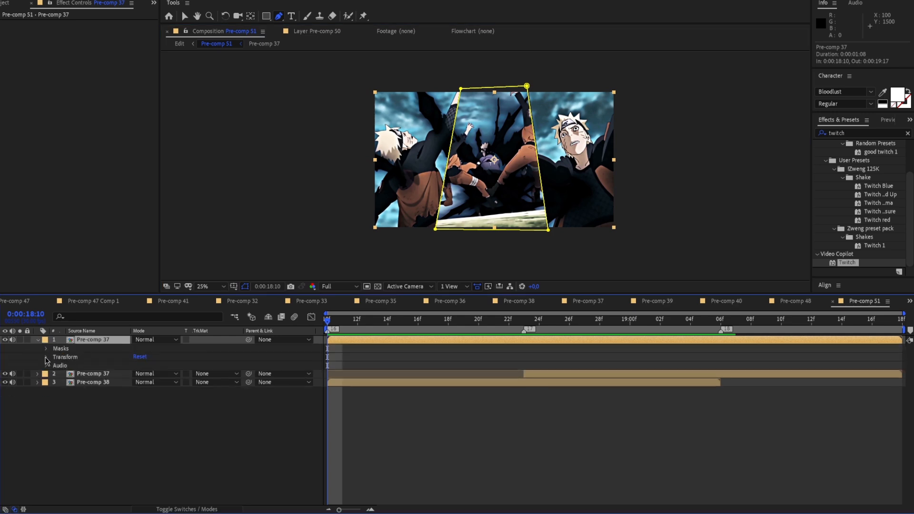
click(46, 357)
right_click(103, 373)
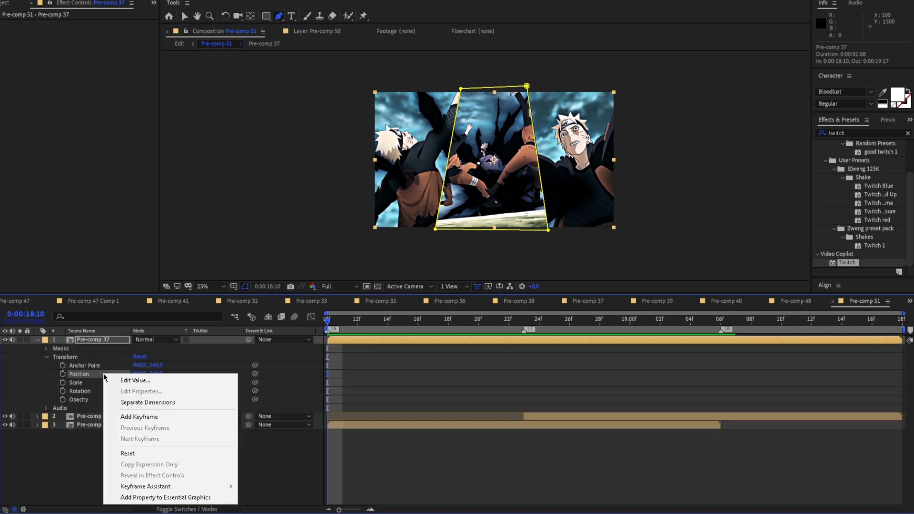
click(141, 402)
click(63, 374)
drag(135, 376, 25, 377)
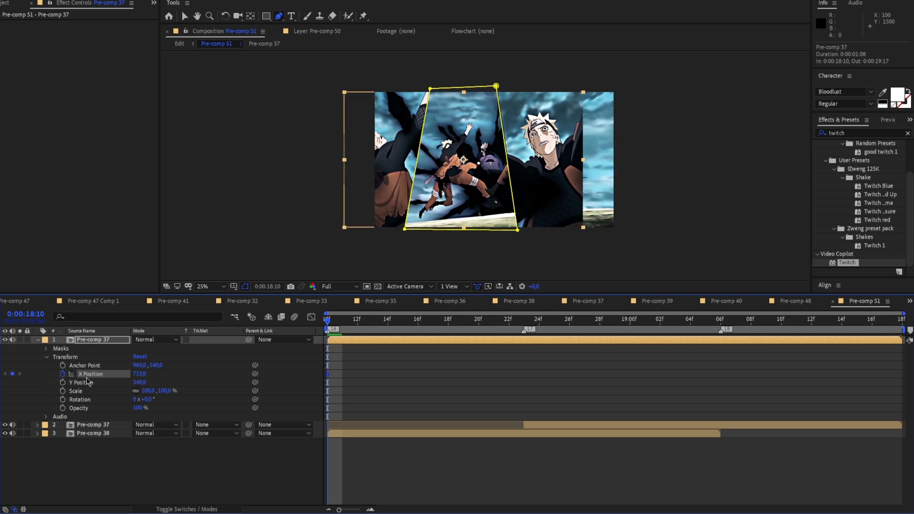
right_click(106, 379)
click(137, 456)
click(62, 375)
Keyframe the outer-panel layer's Y Position at 0:00:18:10 with a value of -540 so it starts above the frame
click(62, 383)
drag(142, 384, 126, 392)
click(141, 383)
text(0)
key(Return)
click(137, 382)
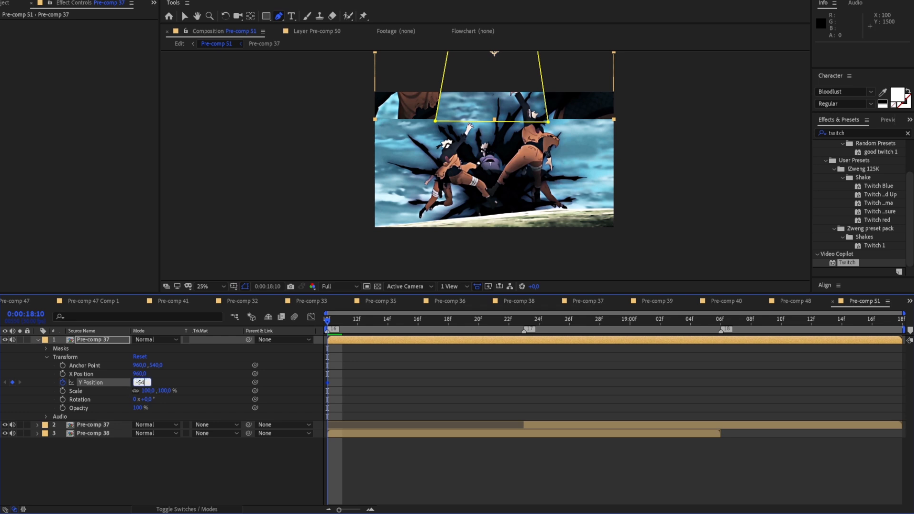
text(-540)
key(Return)
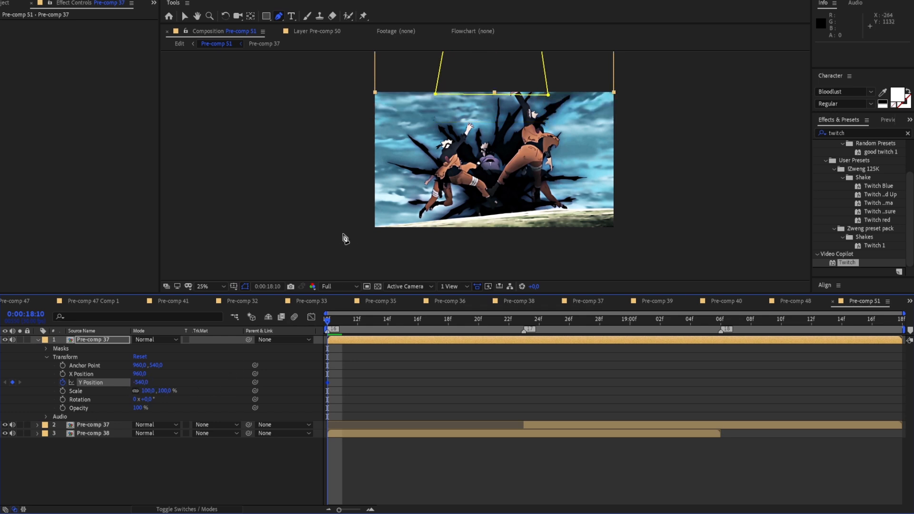
Keyframe the outer-panel layer's Y Position to 540 at 0:00:18:23 and preview the slide-in
click(402, 319)
drag(403, 338, 522, 347)
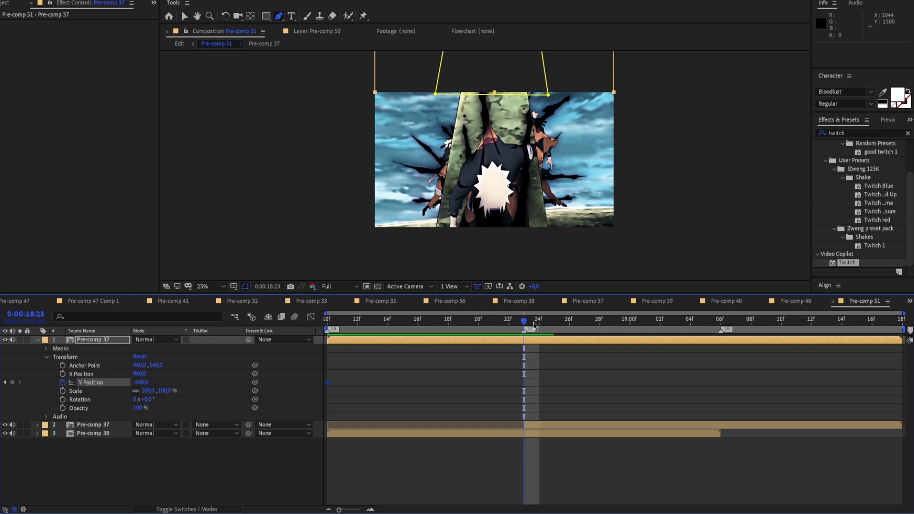
key(Page_Down)
key(Page_Up)
click(143, 382)
text(540)
key(Return)
drag(524, 324, 243, 365)
key(space)
drag(605, 321, 496, 357)
Ease the two Y Position keyframes, shape the value graph to start slowly and accelerate steeply into 0:00:18:23, and preview the move
drag(548, 394, 352, 383)
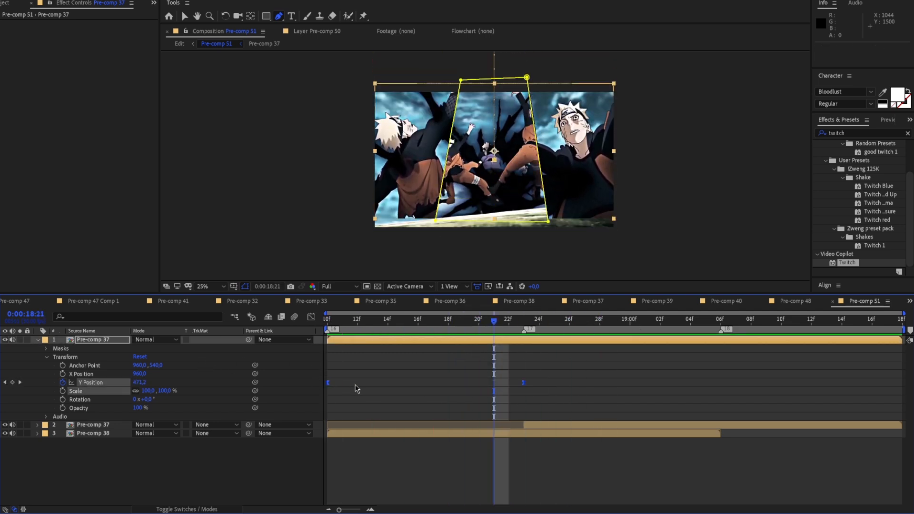
click(311, 316)
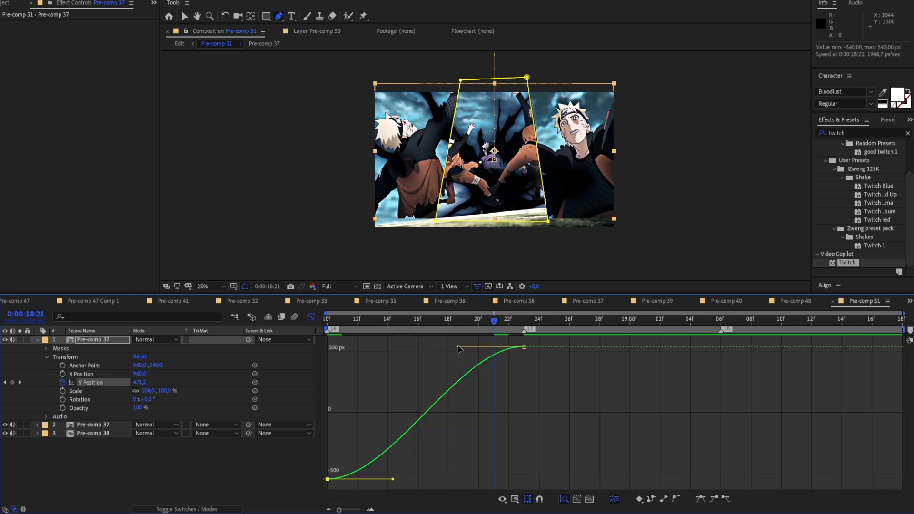
click(184, 16)
drag(464, 348, 518, 401)
drag(393, 479, 512, 484)
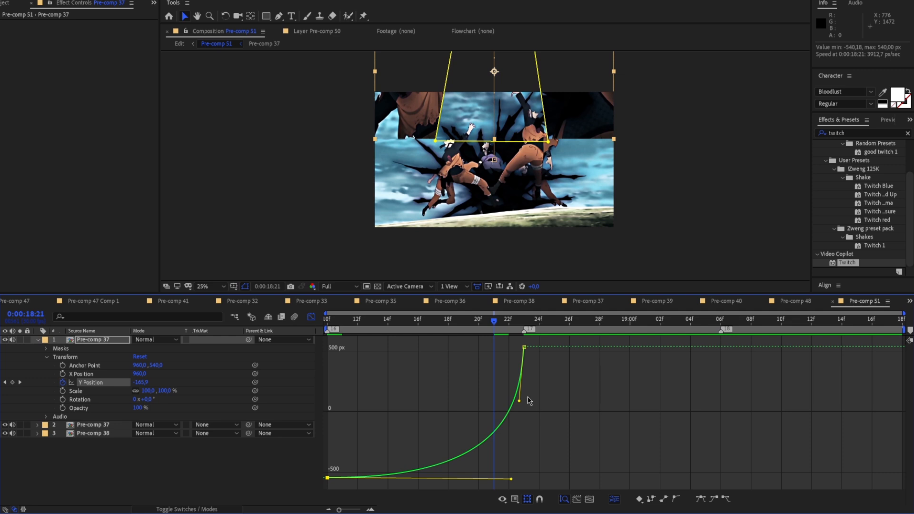
drag(520, 400, 530, 474)
key(space)
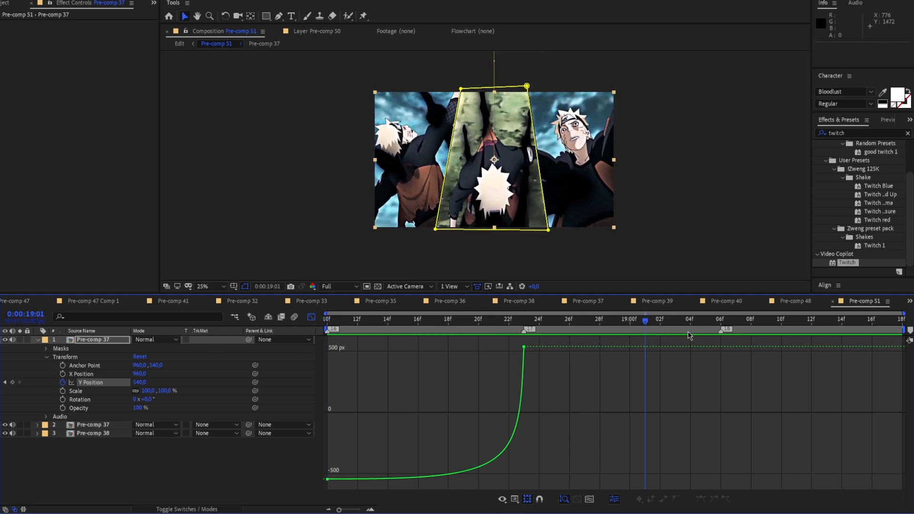
key(space)
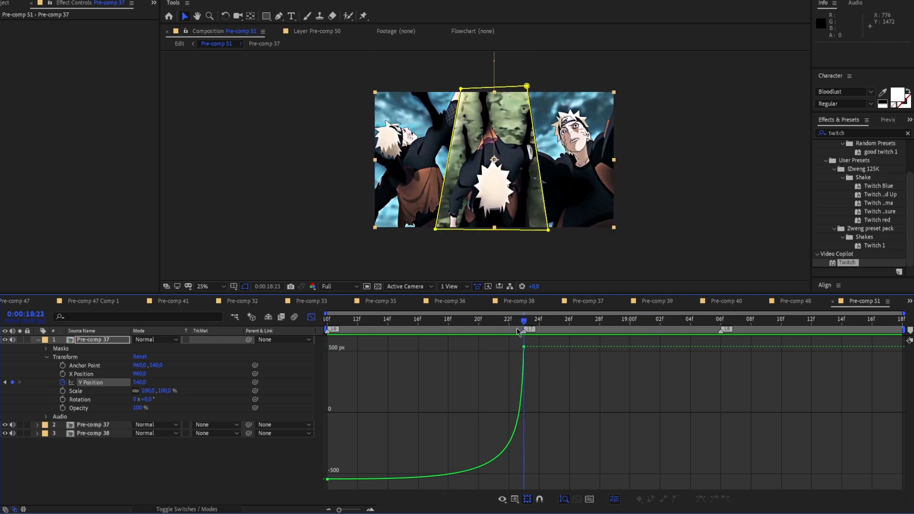
Move the outer-panel layer's ending Y Position keyframe to 0:00:18:24 and reshape the value graph into a smoother rise with a rounded finish
click(311, 317)
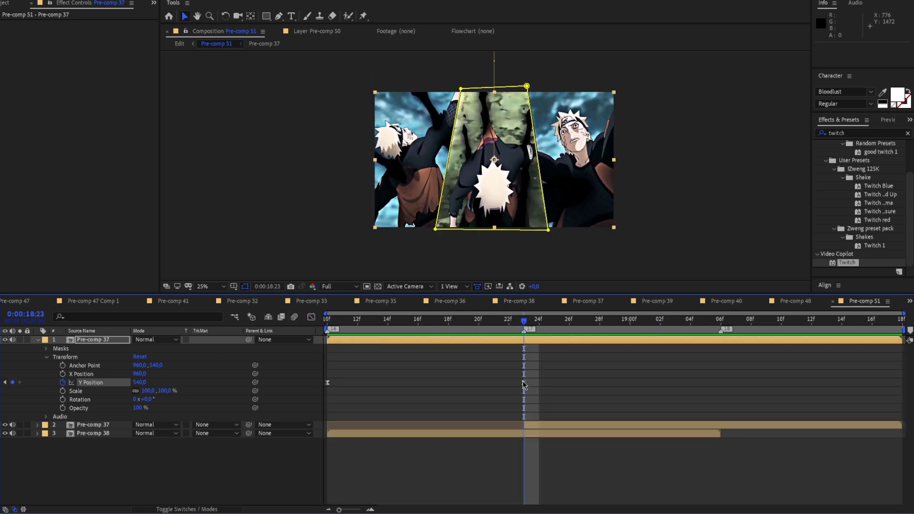
drag(525, 383, 539, 382)
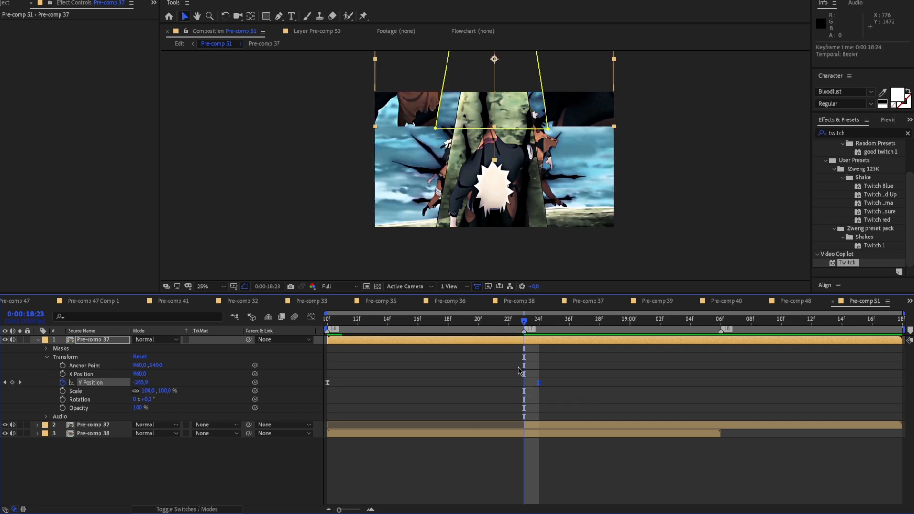
click(310, 316)
drag(534, 477, 519, 348)
drag(531, 479, 541, 479)
click(519, 423)
Preview the outer panels' slide-in with the reshaped curve, replaying the frames around marker 17
drag(523, 320, 358, 327)
key(space)
key(space)
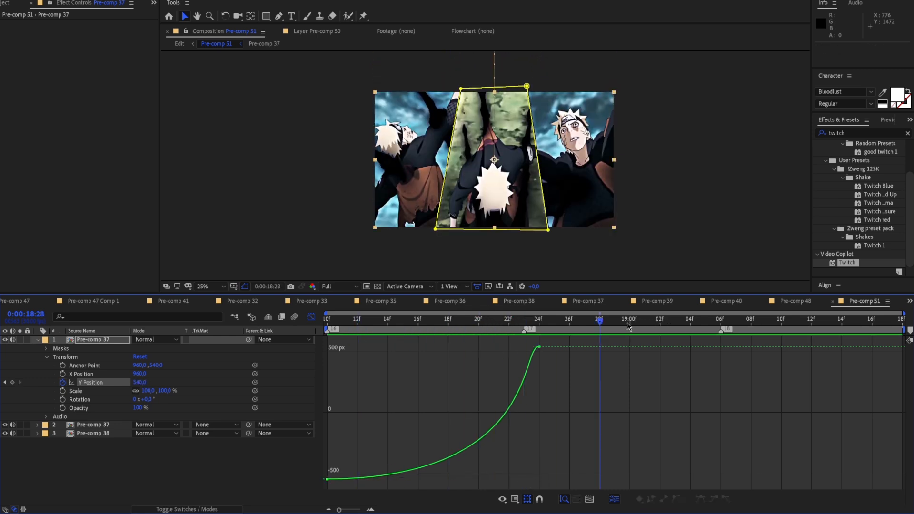
key(space)
key(space)
drag(633, 325, 524, 352)
key(space)
drag(619, 324, 462, 366)
Leave the graph view, hide the center-panel Pre-comp 37 layer, and preview the outer panels' slide-in by itself
click(310, 318)
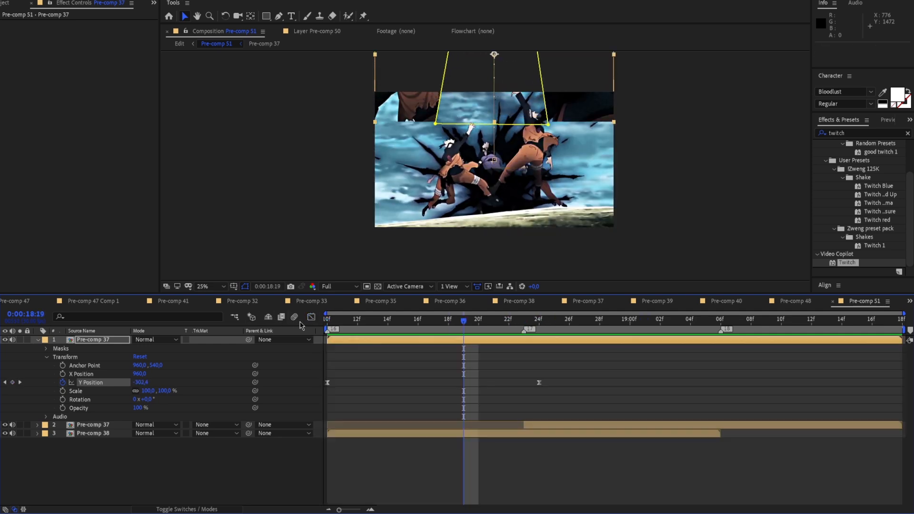
click(5, 425)
key(space)
key(space)
drag(676, 321, 389, 356)
key(space)
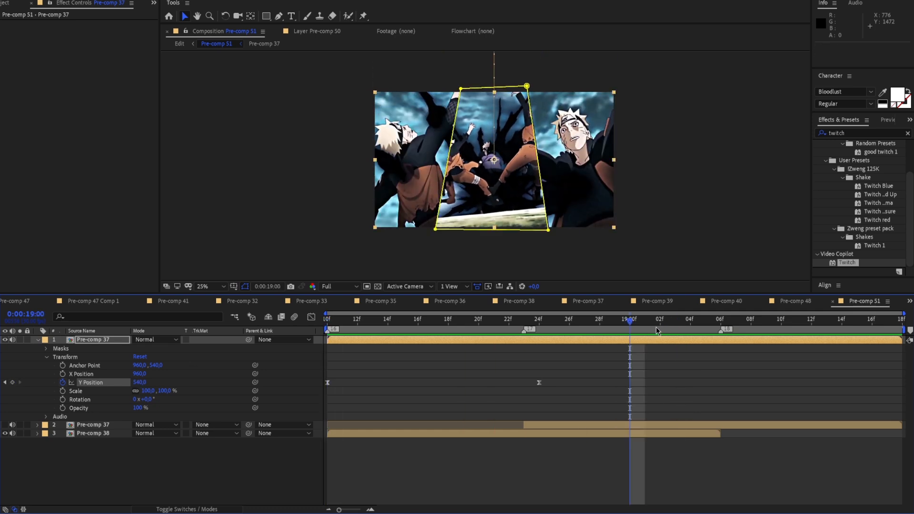
key(space)
Collapse the outer-panel layer's properties, find S_DropShadow in the effects list, and apply it to that layer
click(38, 340)
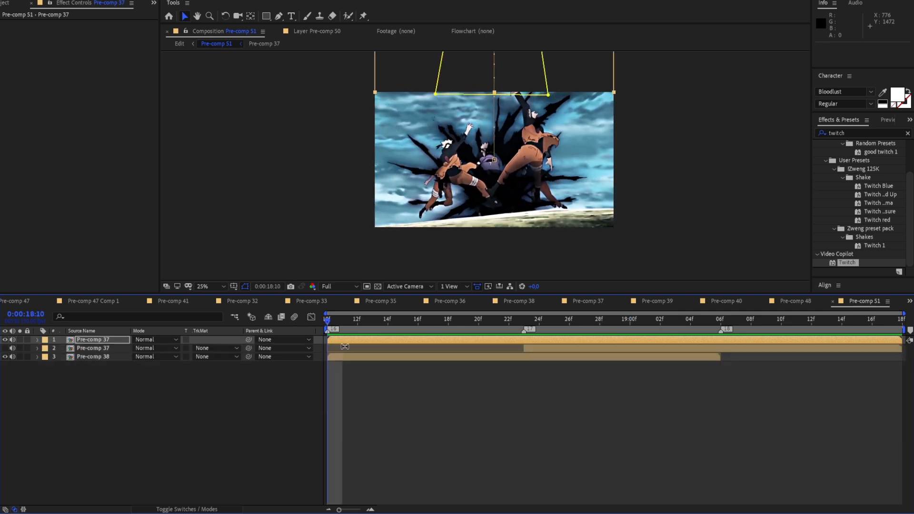
key(ctrl+5)
text(s)
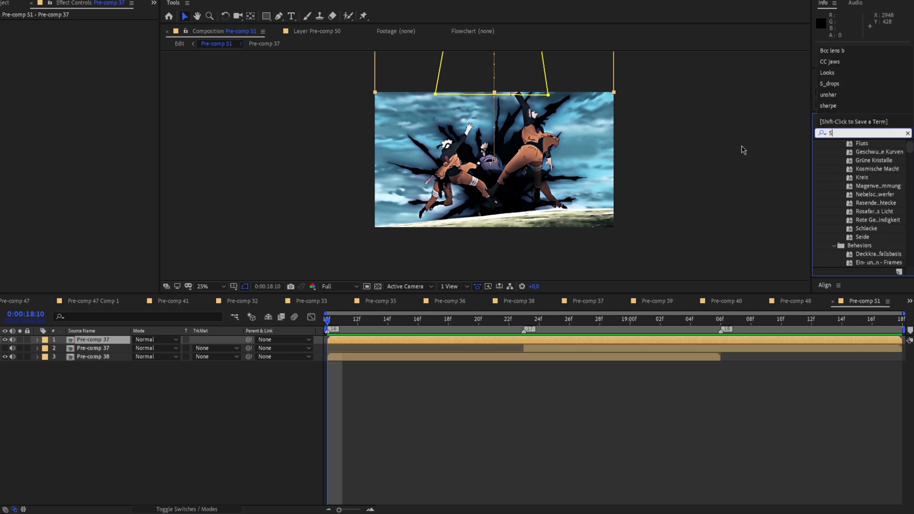
text(_drops)
drag(857, 152, 484, 339)
Set the drop shadow's Shift X and Shift Y to 0 and its Shadow Blur to 40
click(95, 118)
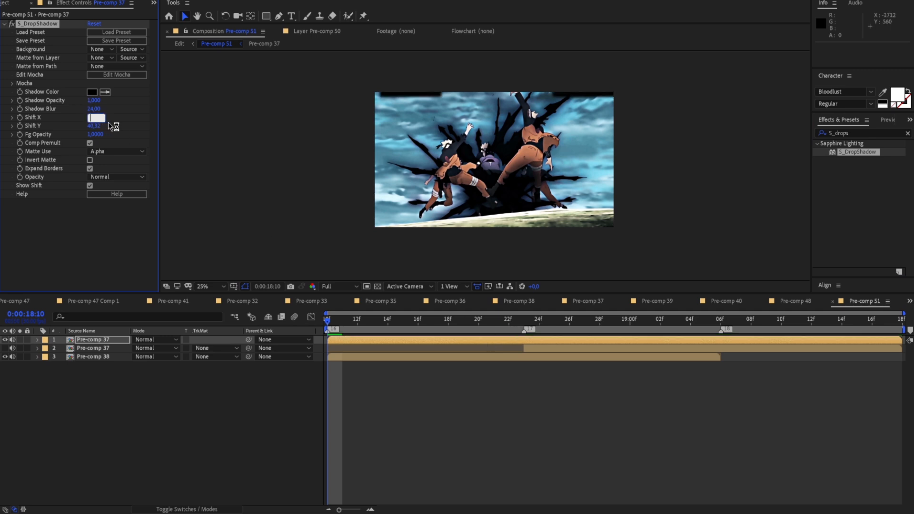
click(97, 125)
key(BackSpace)
text(0)
click(99, 109)
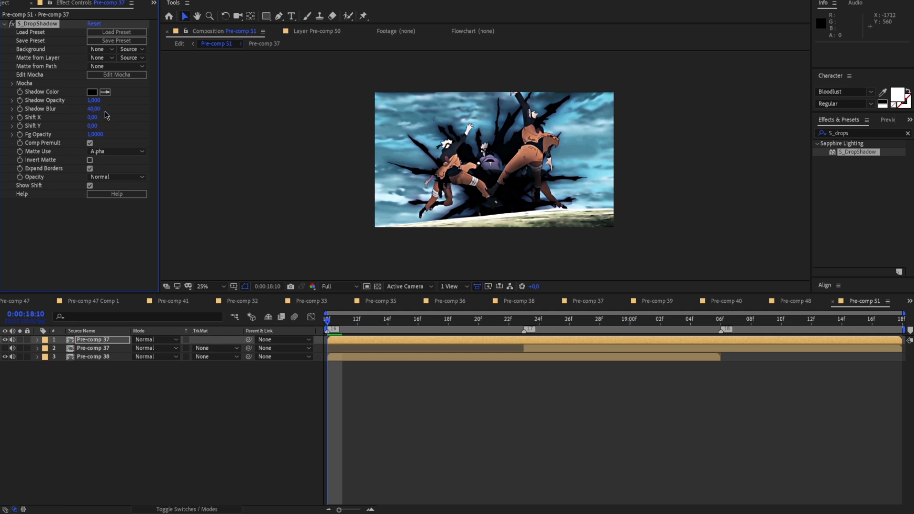
Set the drop shadow's Shadow Opacity to 3 and preview the shadowed outer panels sliding in
drag(343, 324, 508, 323)
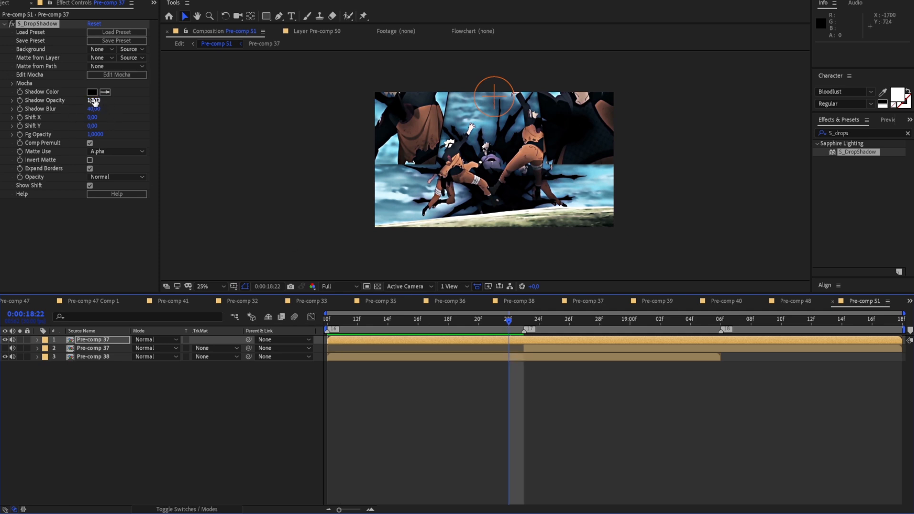
drag(95, 103, 158, 104)
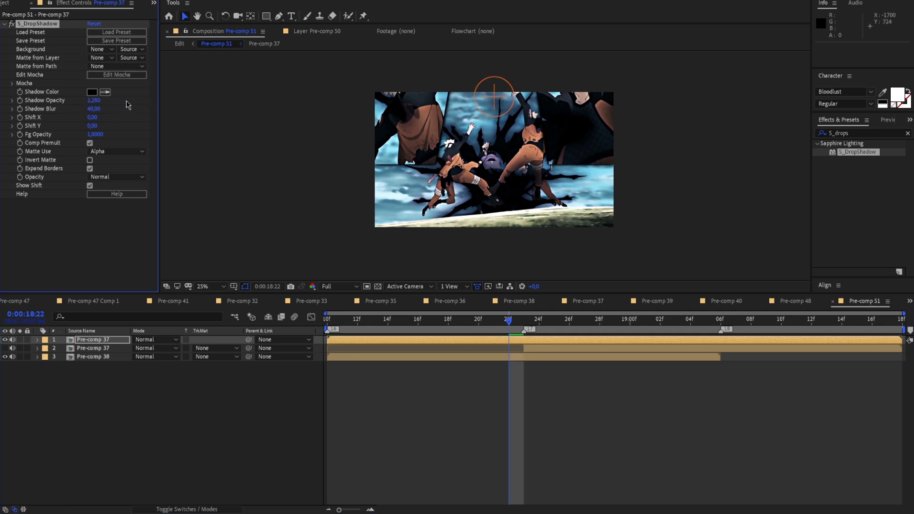
click(100, 102)
key(Return)
drag(513, 325, 556, 327)
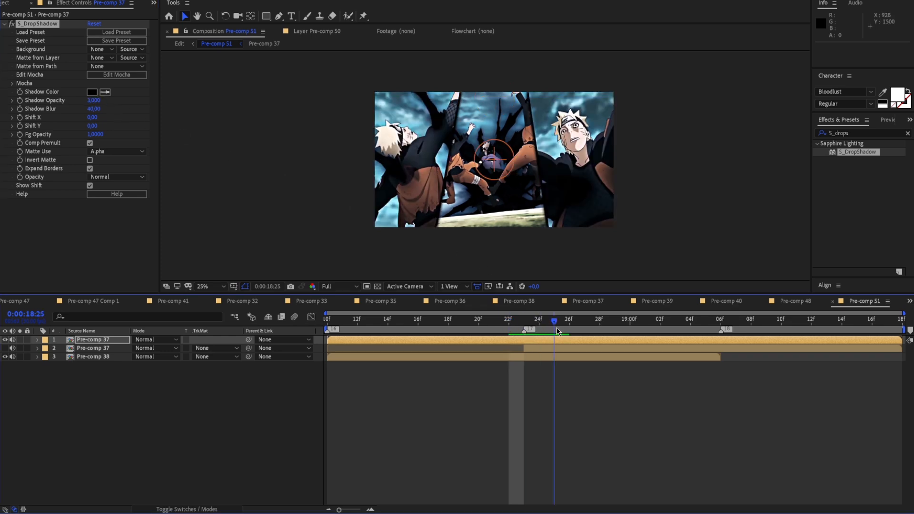
key(period)
key(comma)
key(space)
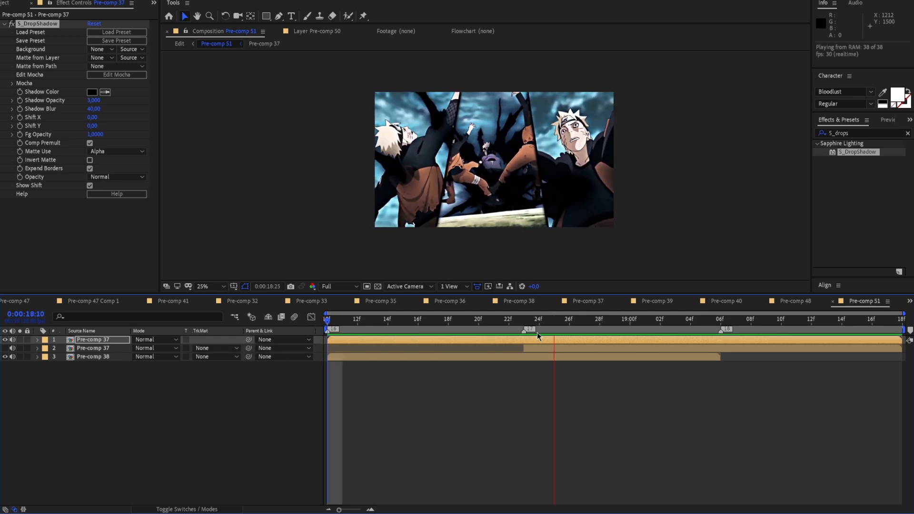
Make the center-panel Pre-comp 37 layer visible again and check the frames from its start at 0:00:18:23
drag(716, 328, 525, 328)
click(571, 350)
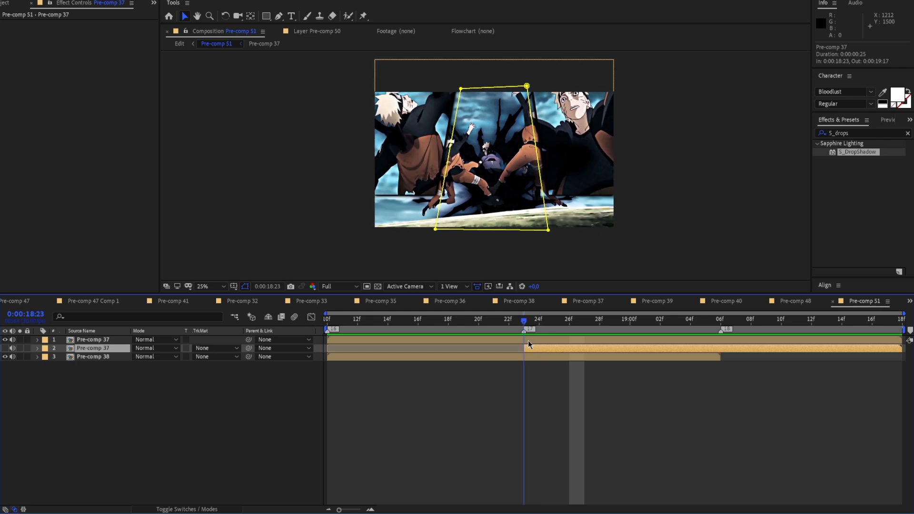
click(4, 348)
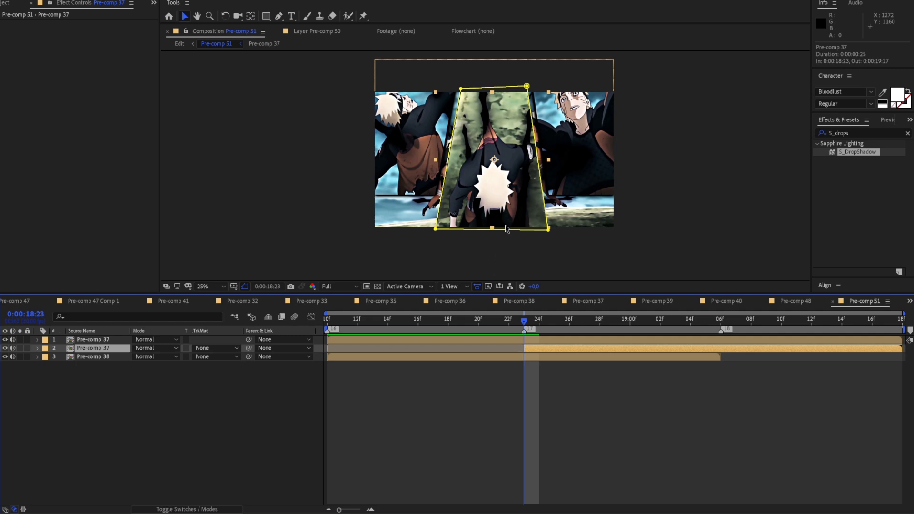
key(Page_Down)
drag(570, 325, 524, 353)
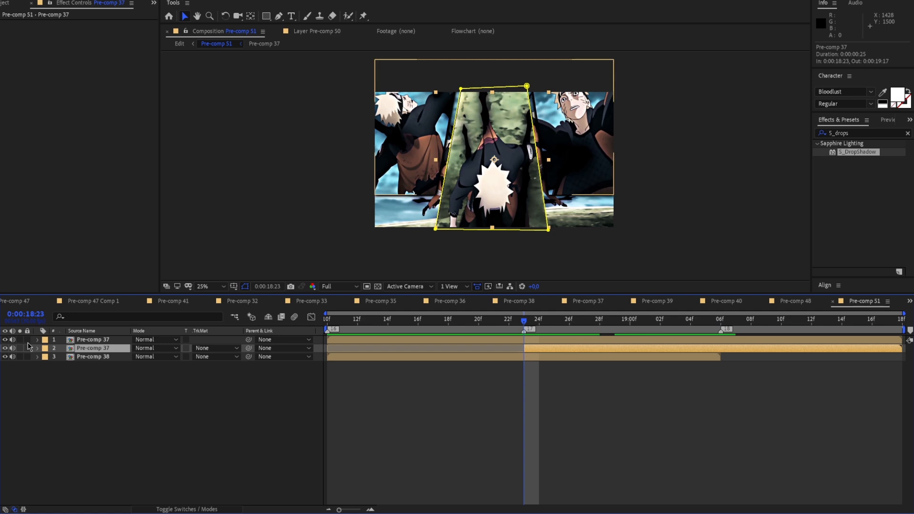
Reveal the center-panel layer's transform properties and separate its Position dimensions
click(38, 350)
click(47, 366)
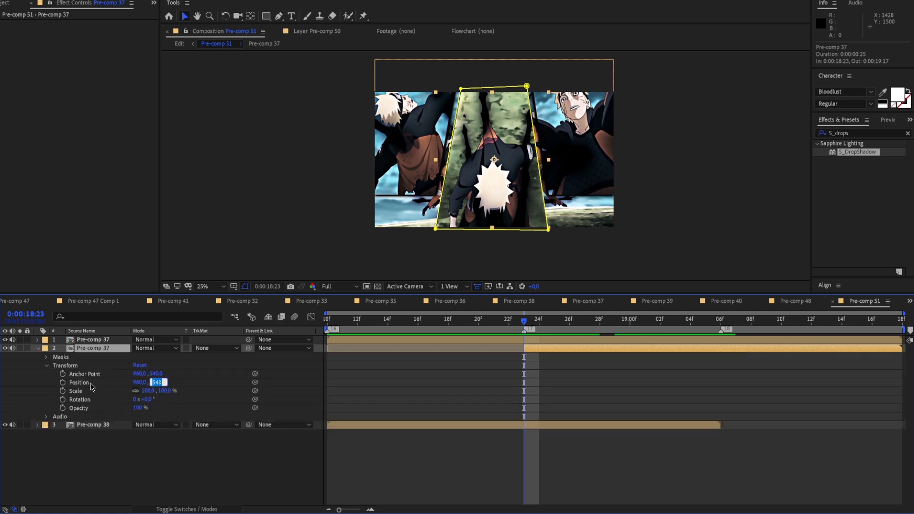
right_click(89, 384)
click(127, 415)
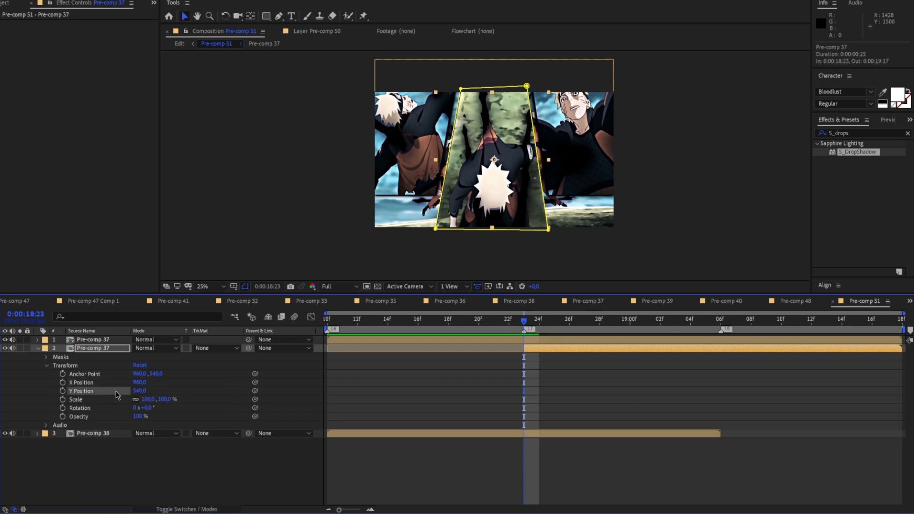
Try a Y Position of 0 for the center-panel layer at 0:00:18:23, and change it to 1080 to shift the panel downward
click(138, 391)
text(0)
key(Return)
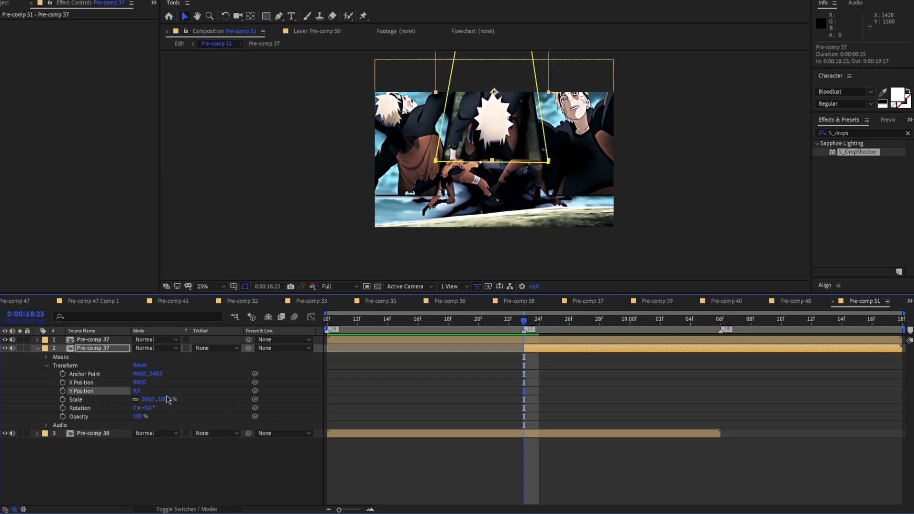
click(138, 392)
key(Return)
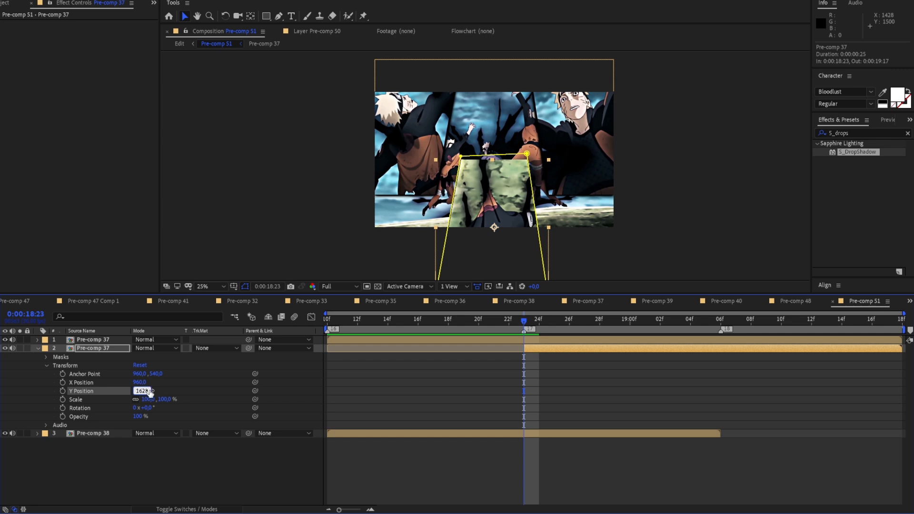
Keyframe the center panel's Y Position at 1620 at 0:00:18:23 and reset it to 540 at 0:00:19:06
key(Return)
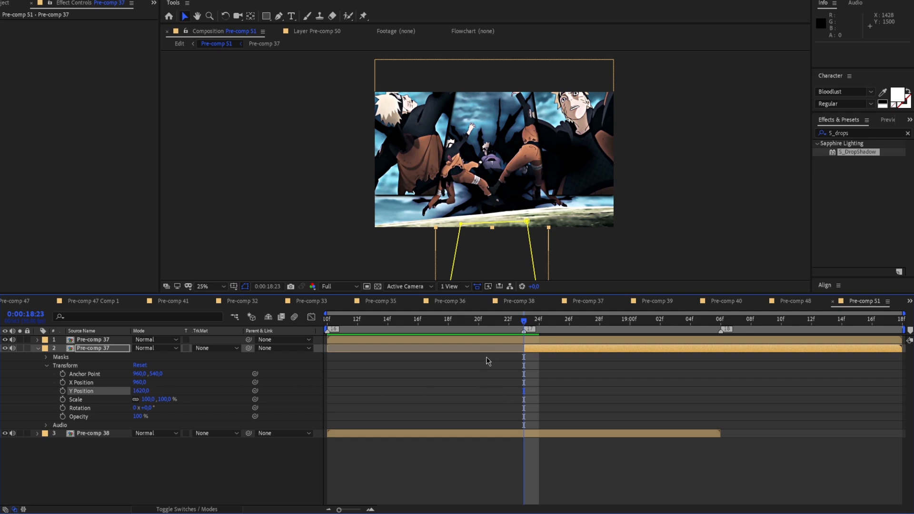
click(63, 391)
drag(527, 324, 714, 358)
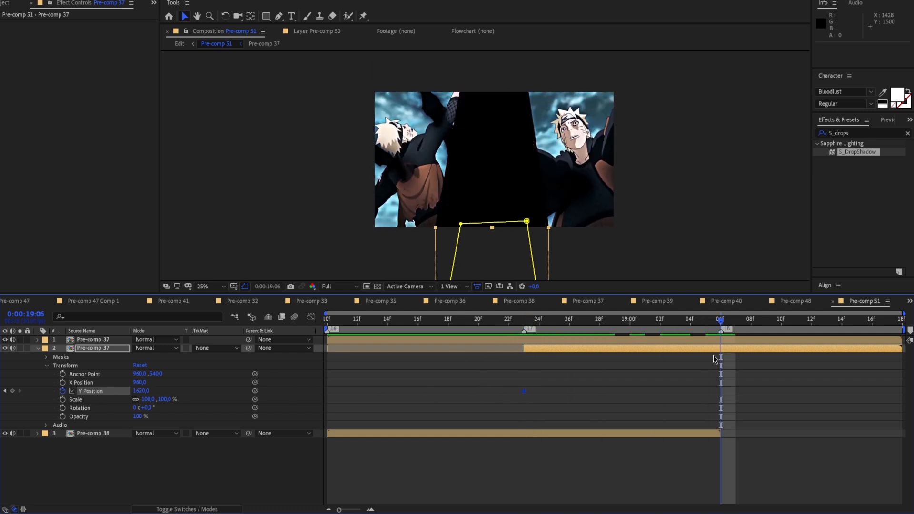
right_click(119, 393)
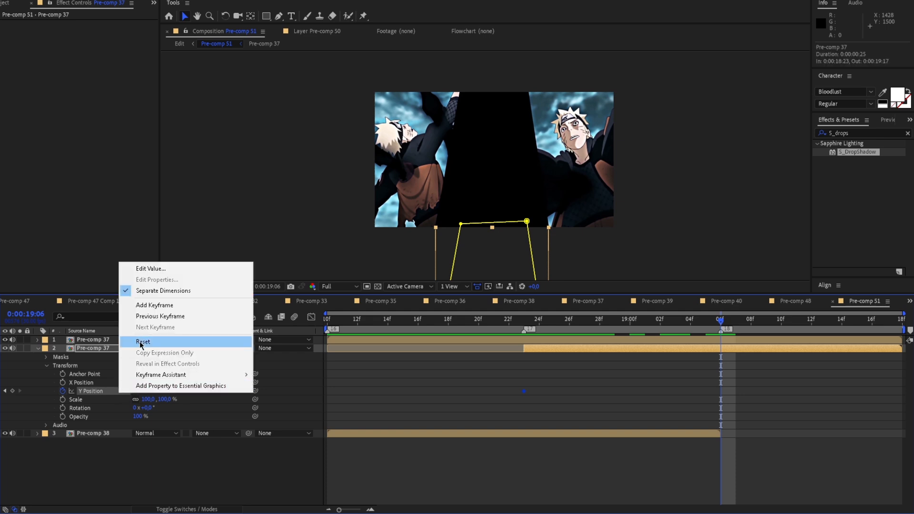
click(141, 342)
drag(720, 324, 537, 358)
right_click(91, 393)
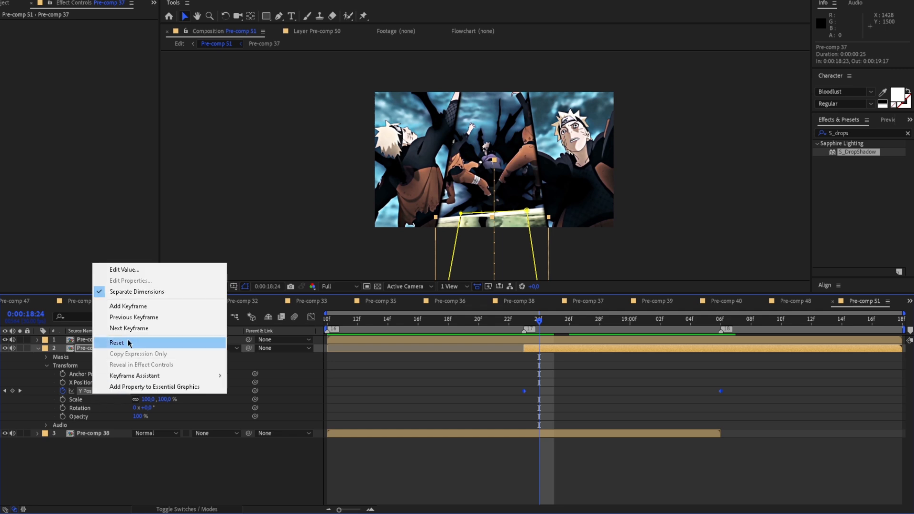
click(463, 378)
Preview the center panel's slide, ease both Y Position keyframes and align the second one with 0:00:19:06
key(space)
drag(750, 322, 719, 335)
drag(721, 391, 531, 392)
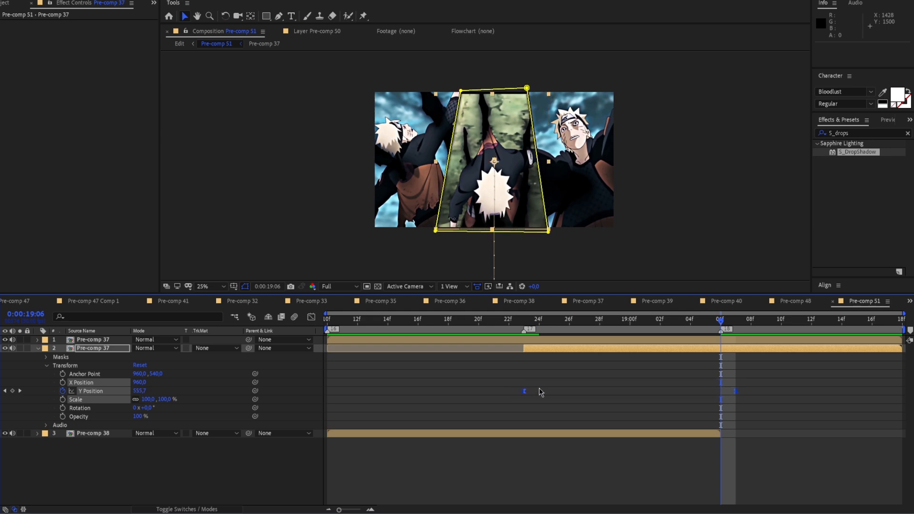
click(540, 391)
drag(735, 391, 721, 391)
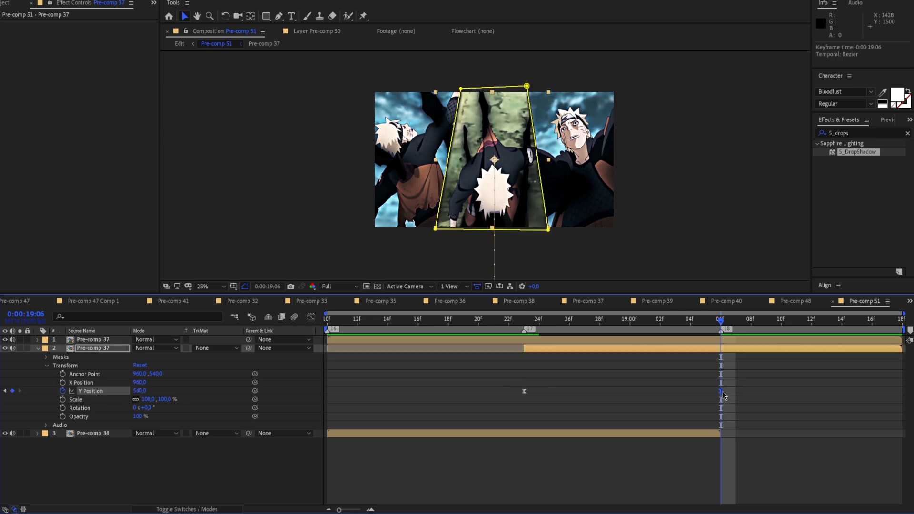
Shape the Y Position value curve to start slowly and drop steeply just before 0:00:19:06, and preview the slide
click(312, 317)
drag(656, 479, 718, 356)
click(606, 350)
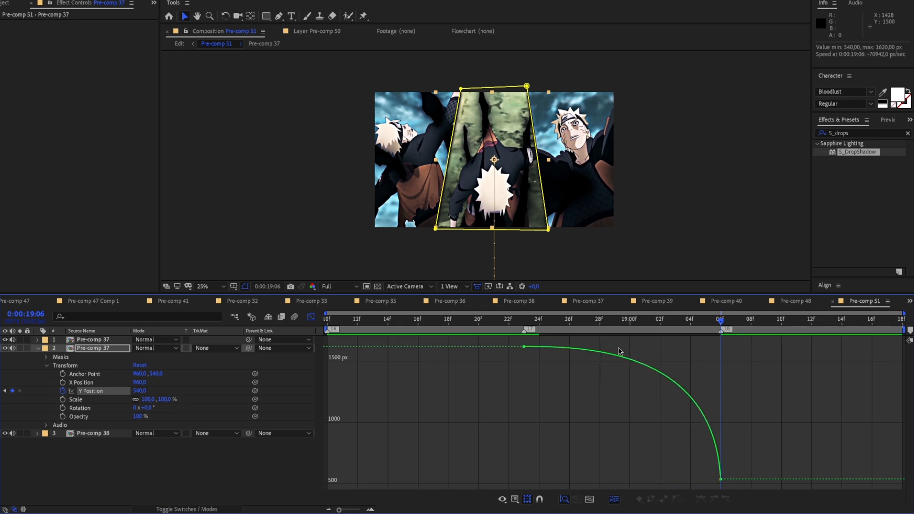
click(524, 346)
drag(591, 346, 678, 348)
click(709, 338)
key(space)
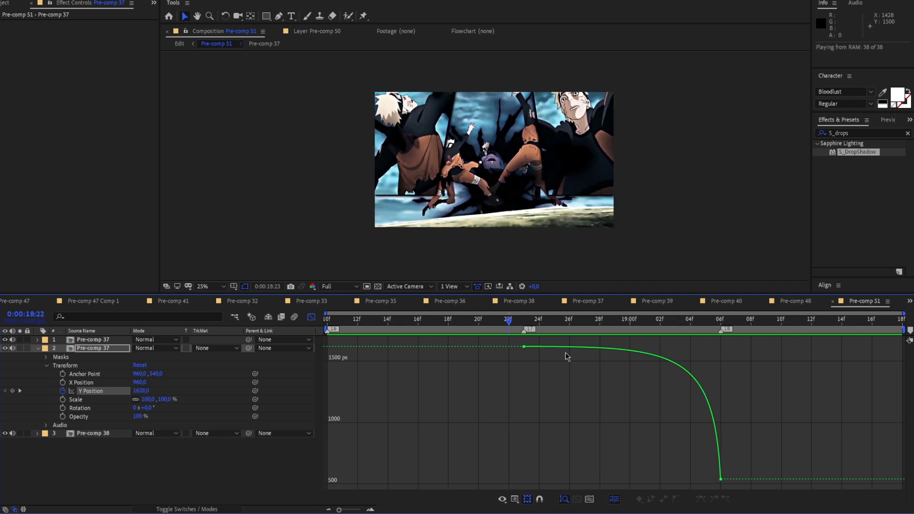
key(space)
Soften the Y Position curve with a shorter starting ease and a smooth landing at 0:00:19:06, and preview it
key(space)
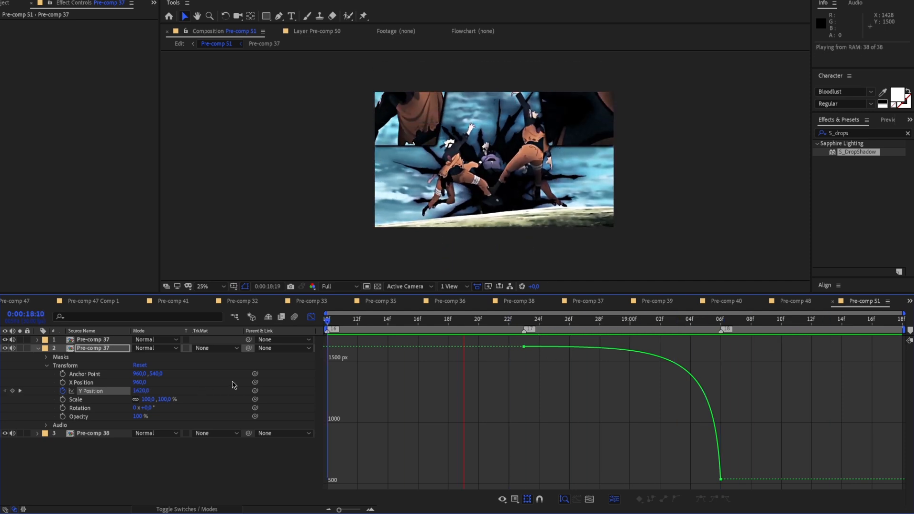
drag(812, 319, 704, 479)
click(702, 372)
click(724, 417)
key(space)
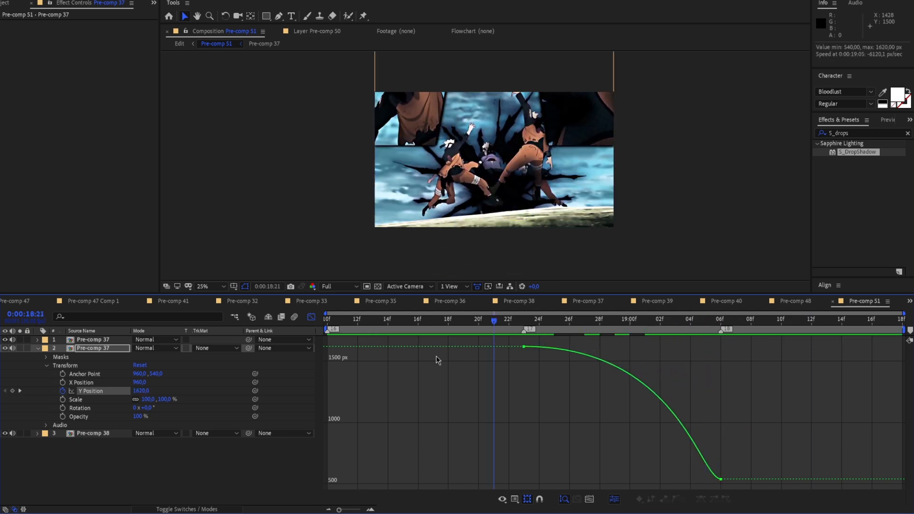
key(space)
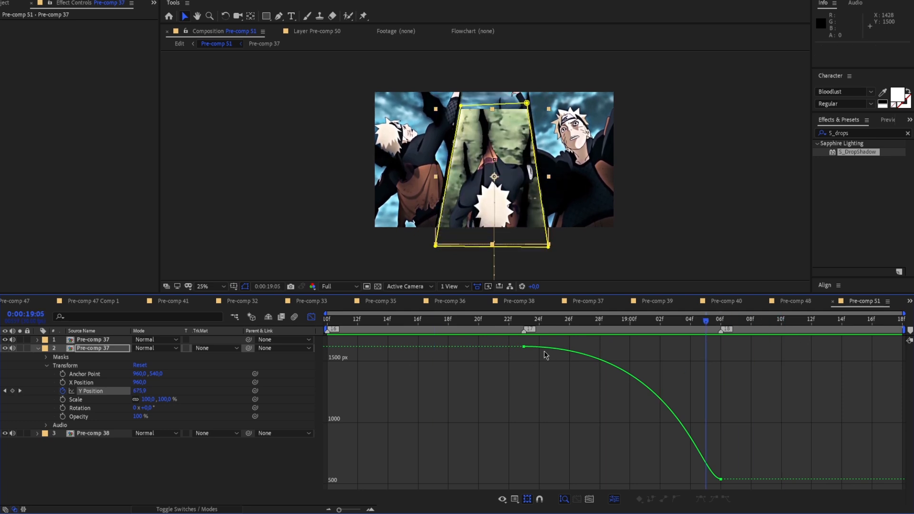
Lengthen the starting ease of the Y Position curve and shorten its ending ease, and preview the panel's motion
click(524, 346)
drag(678, 347, 720, 347)
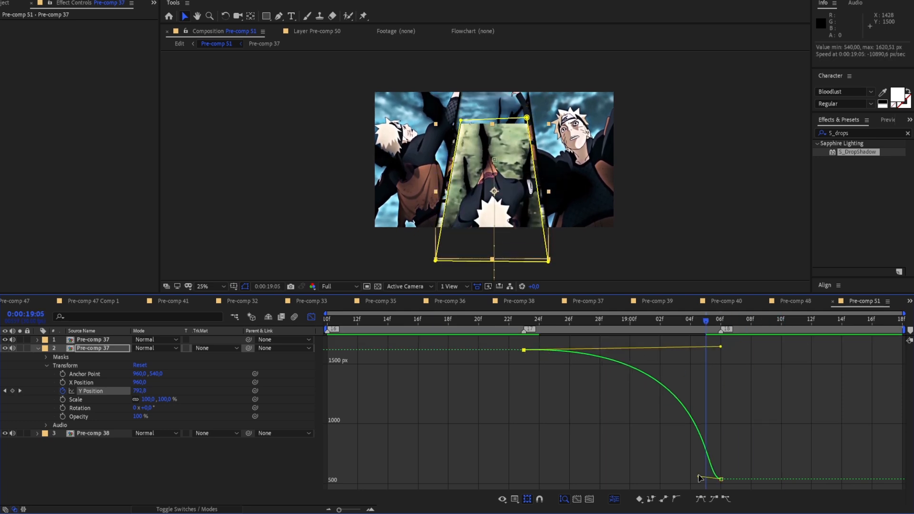
drag(699, 476, 712, 475)
key(space)
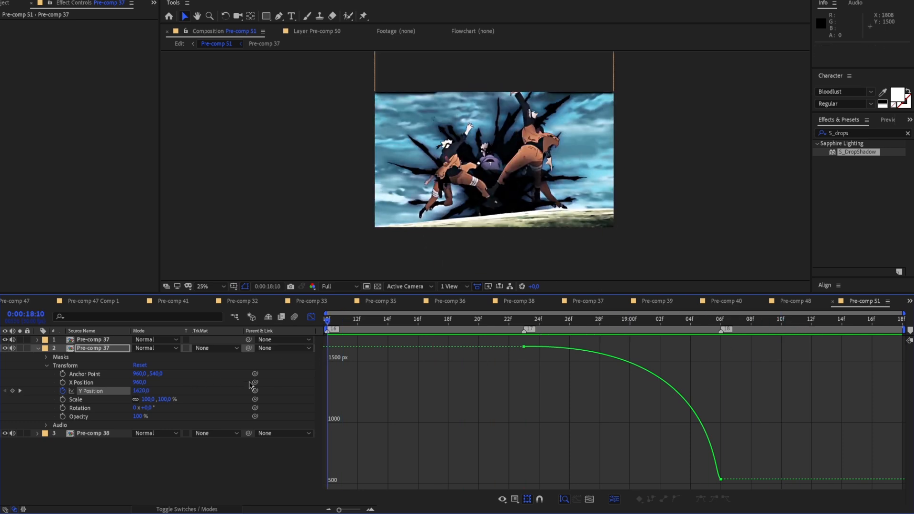
key(space)
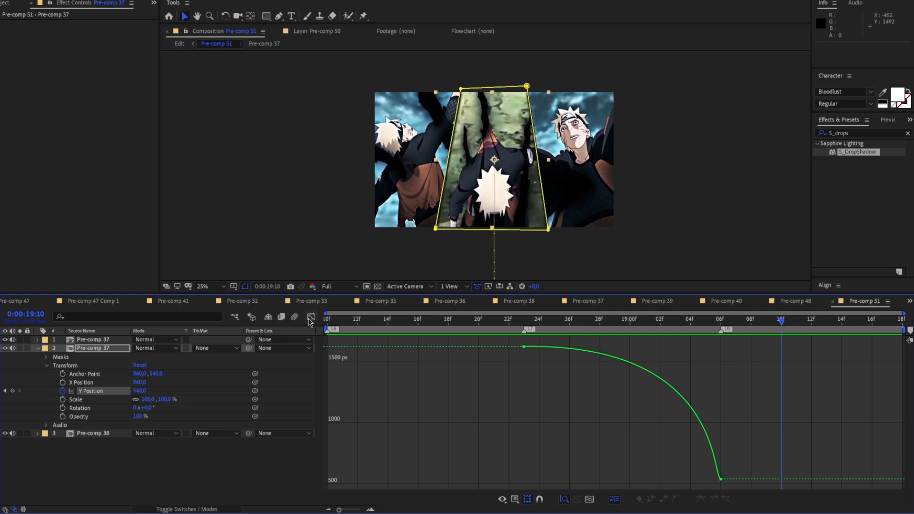
Copy S_DropShadow from the outer-panel Pre-comp 37 layer onto the center-panel layer and preview the result
click(311, 318)
drag(764, 321, 652, 347)
click(587, 340)
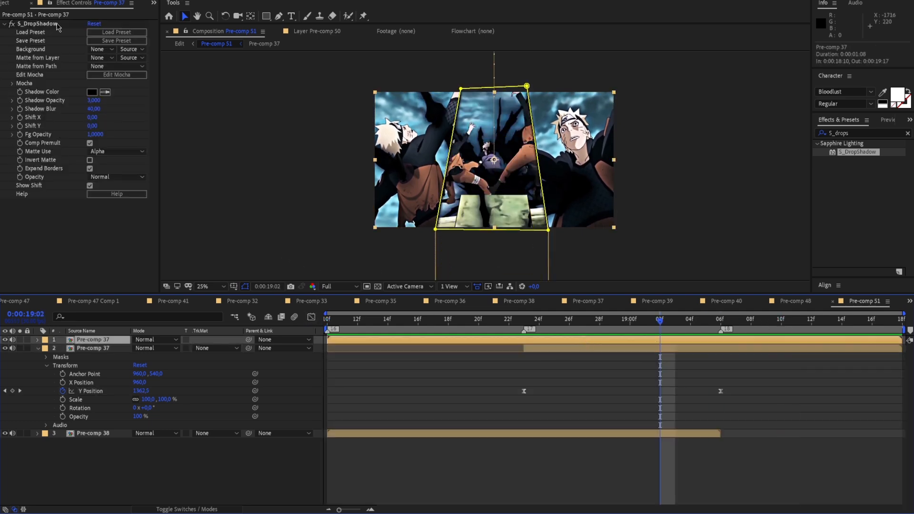
click(589, 352)
key(ctrl+v)
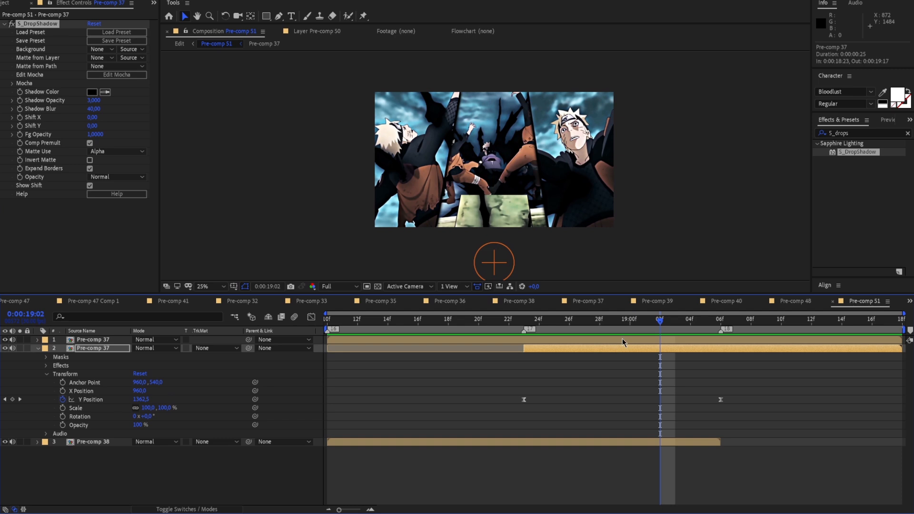
key(space)
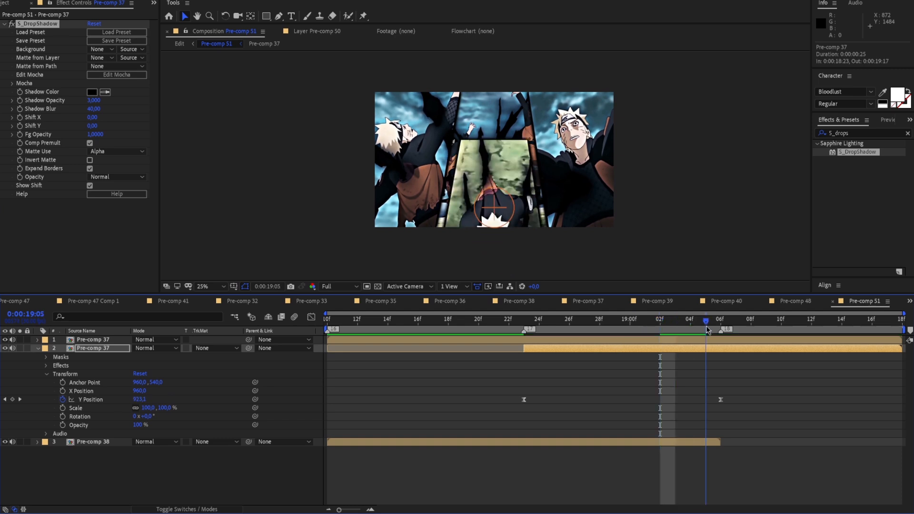
key(space)
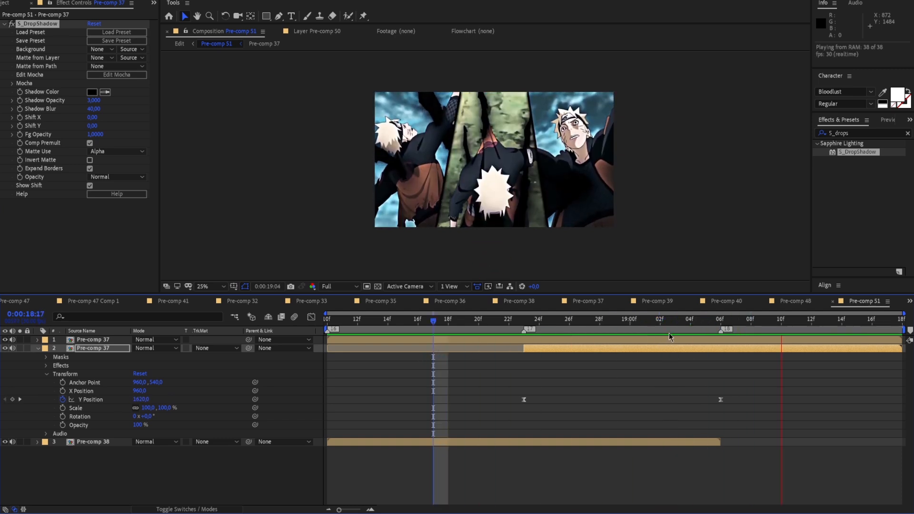
key(space)
Split both Pre-comp 37 layers at 0:00:19:06 and delete their sections after that point
drag(756, 322, 724, 338)
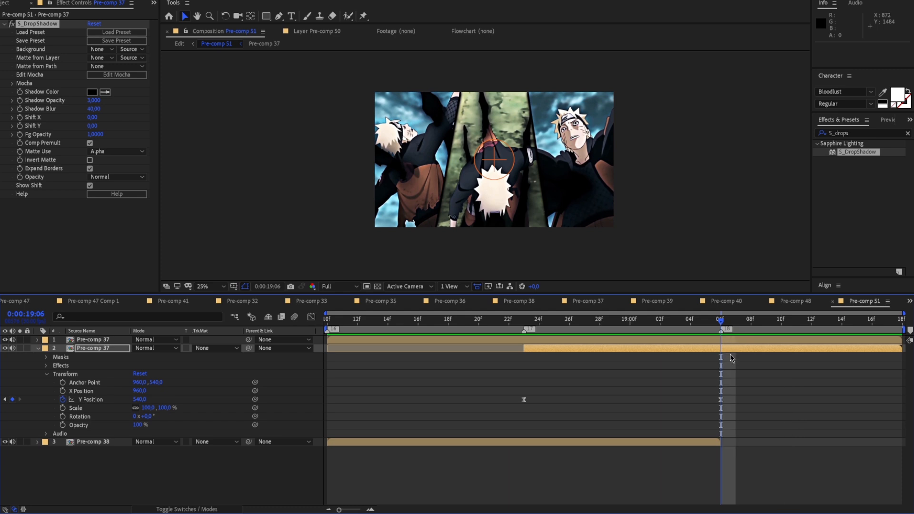
click(37, 349)
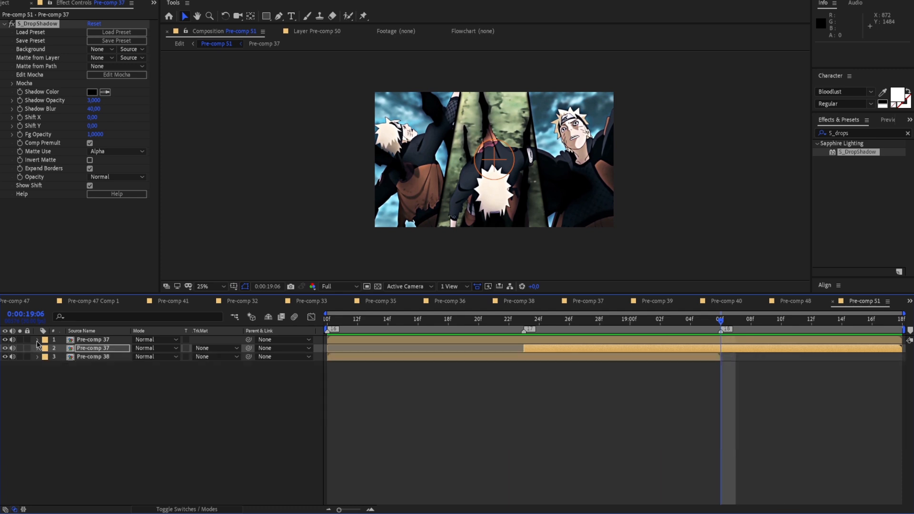
key(ctrl+shift+d)
click(732, 341)
key(ctrl+shift+d)
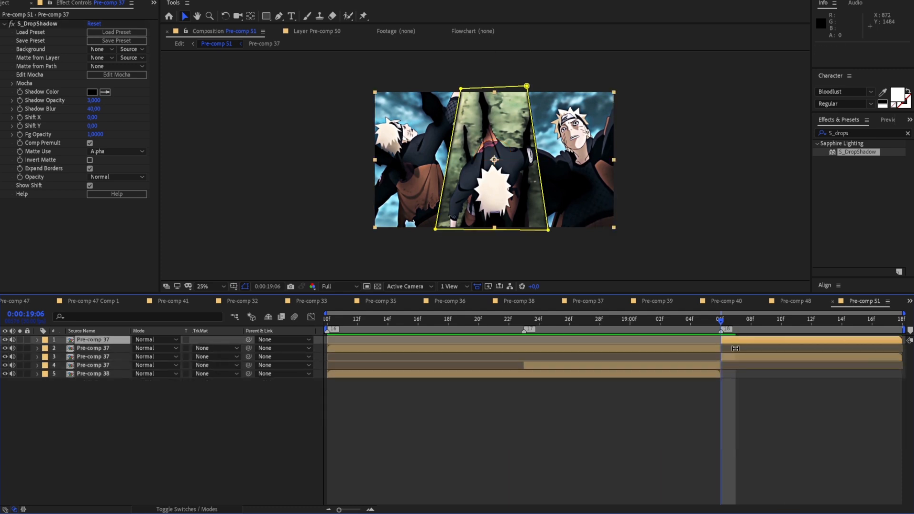
click(734, 355)
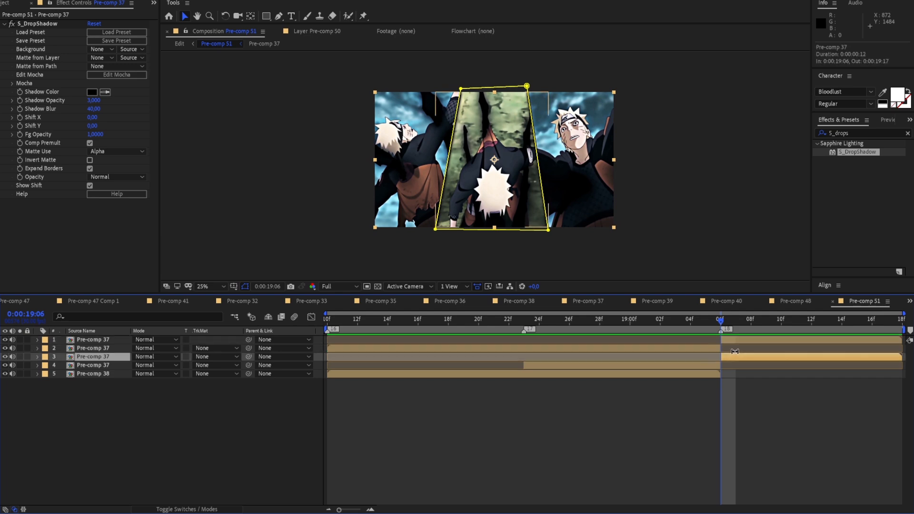
key(Delete)
click(735, 339)
key(Delete)
Duplicate the outer-panel Pre-comp 37 layer and make the copy run from 0:00:19:06 to the composition's end
click(714, 342)
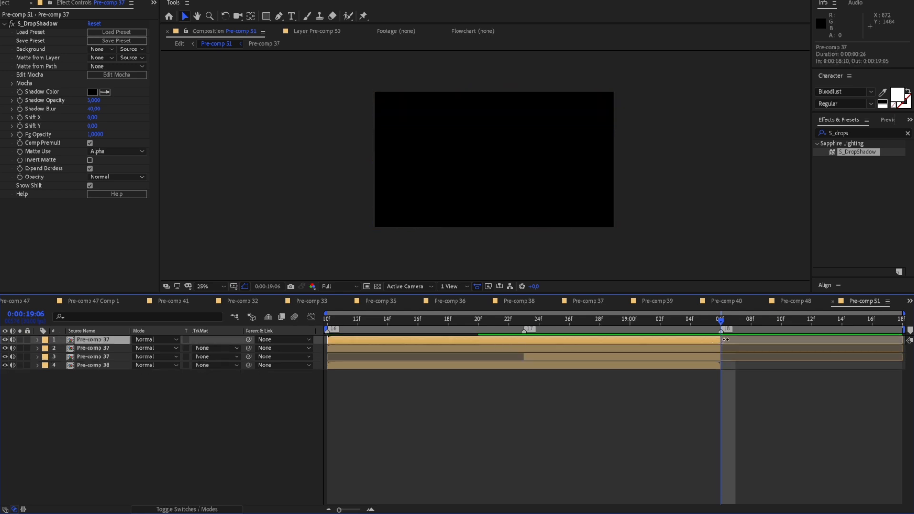
drag(718, 344, 902, 341)
key(ctrl+shift+d)
click(742, 340)
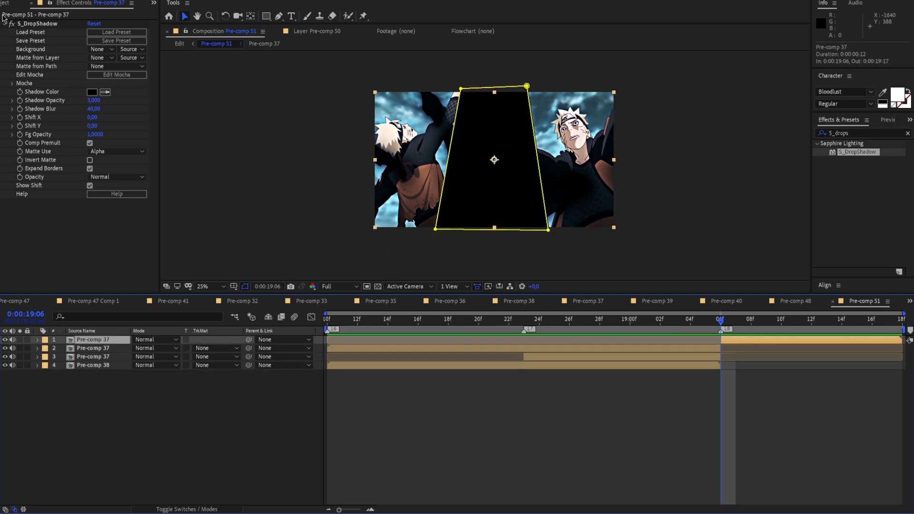
Remove the S_DropShadow effect and the masks from the Pre-comp 37 layer starting at 0:00:19:06
click(29, 24)
key(Delete)
click(39, 341)
click(71, 348)
key(Delete)
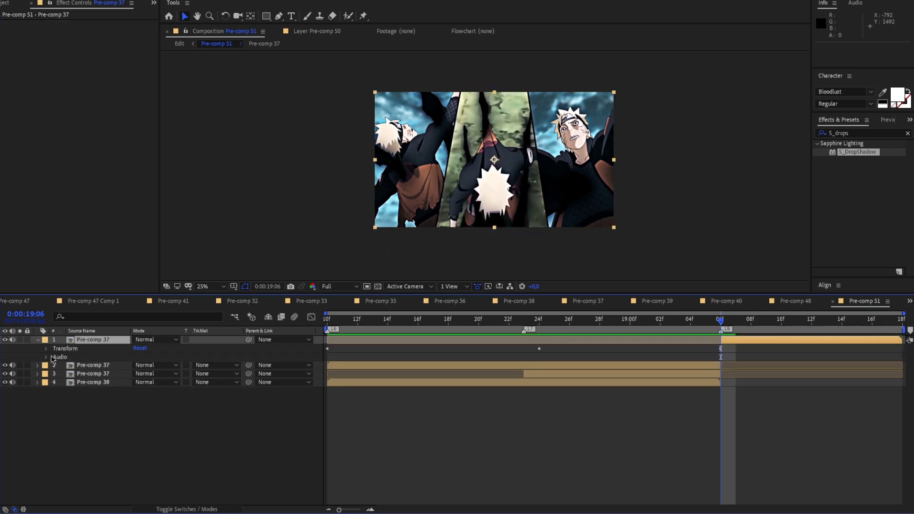
click(38, 340)
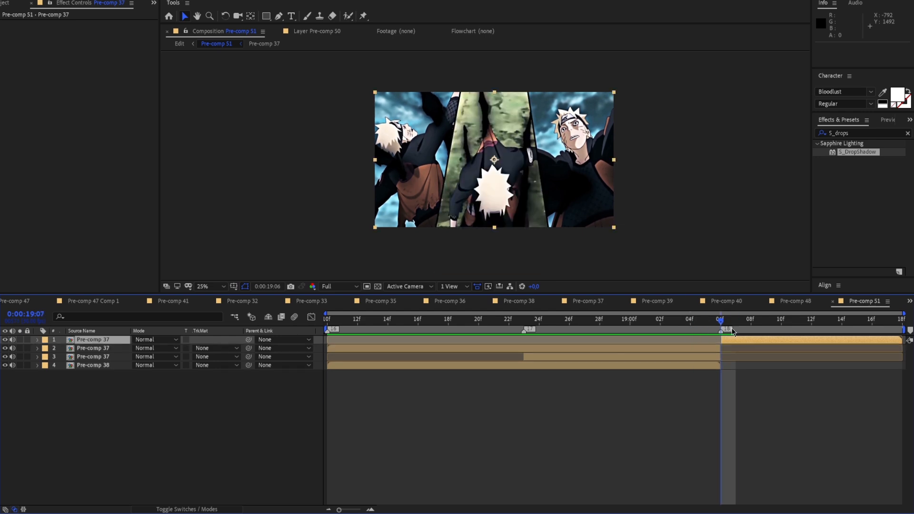
Preview the panel sequence in Pre-comp 51, return to the Edit composition and check it against the preceding clips
key(space)
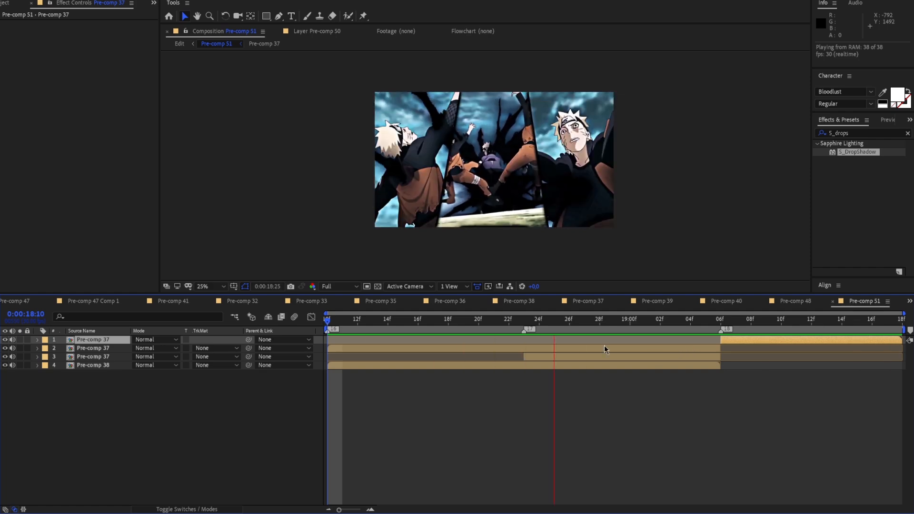
key(space)
click(181, 44)
drag(625, 321, 575, 326)
key(space)
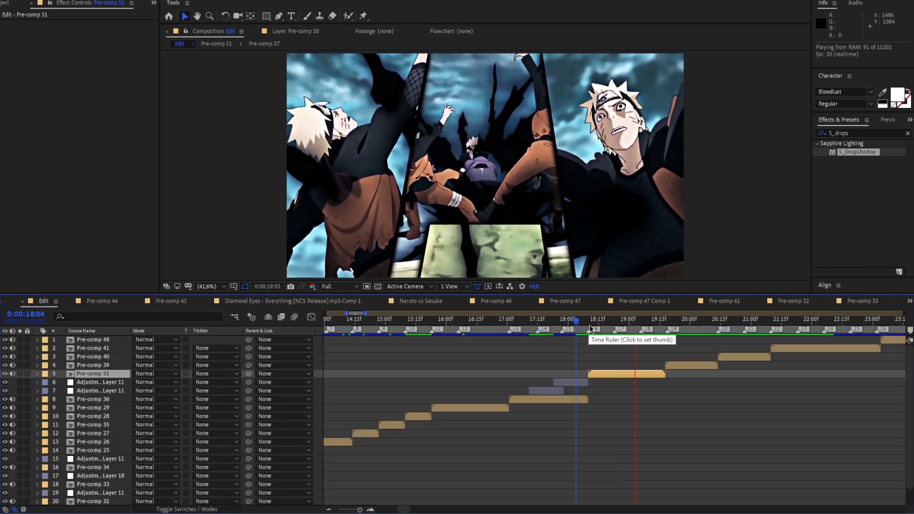
key(space)
scroll(599, 264, down, 2)
drag(653, 325, 556, 330)
key(space)
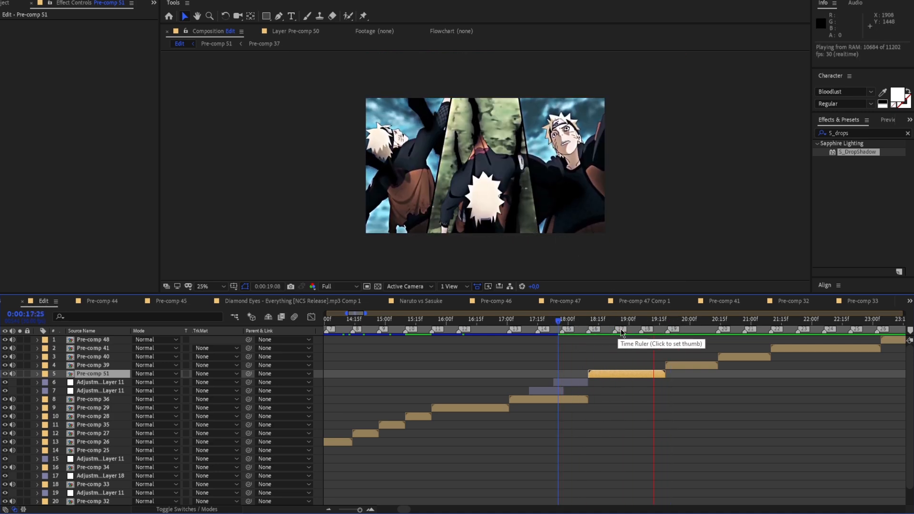
drag(651, 330, 551, 341)
key(space)
key(space)
Duplicate a Twitch adjustment layer and place the copy above Pre-comp 51 across the marker at 0:00:18:23
drag(645, 324, 613, 331)
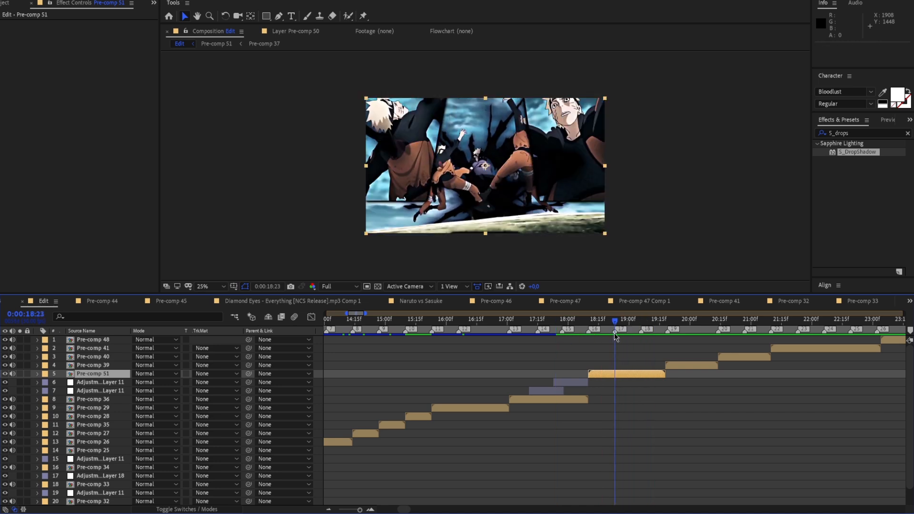
click(554, 392)
key(ctrl+d)
drag(554, 395, 622, 375)
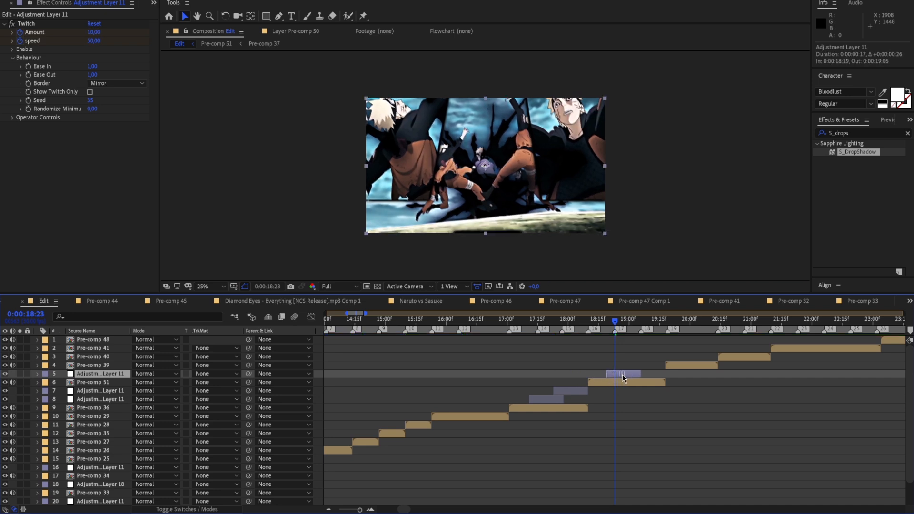
Shift the Twitch adjustment-layer copy to start at 0:00:18:21 and preview the shake as the center panel enters
drag(359, 510, 362, 510)
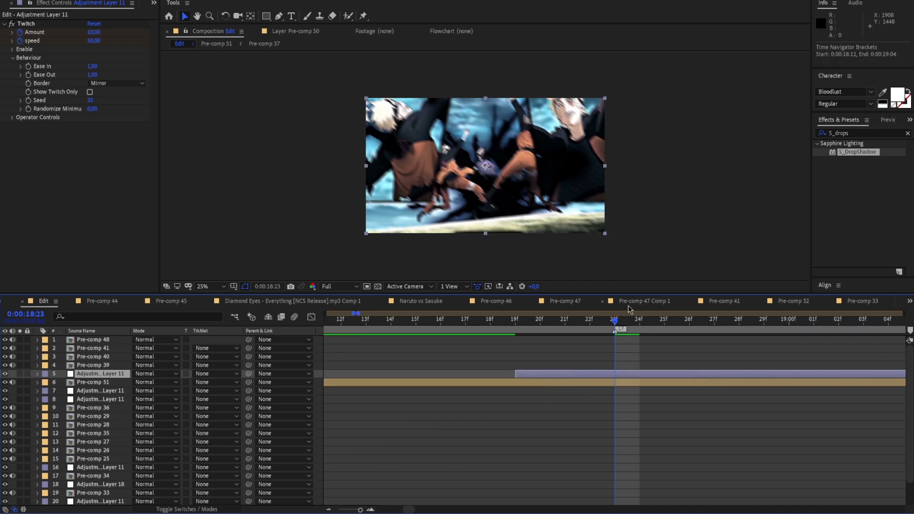
click(638, 322)
drag(629, 373, 675, 376)
drag(649, 328, 456, 338)
key(space)
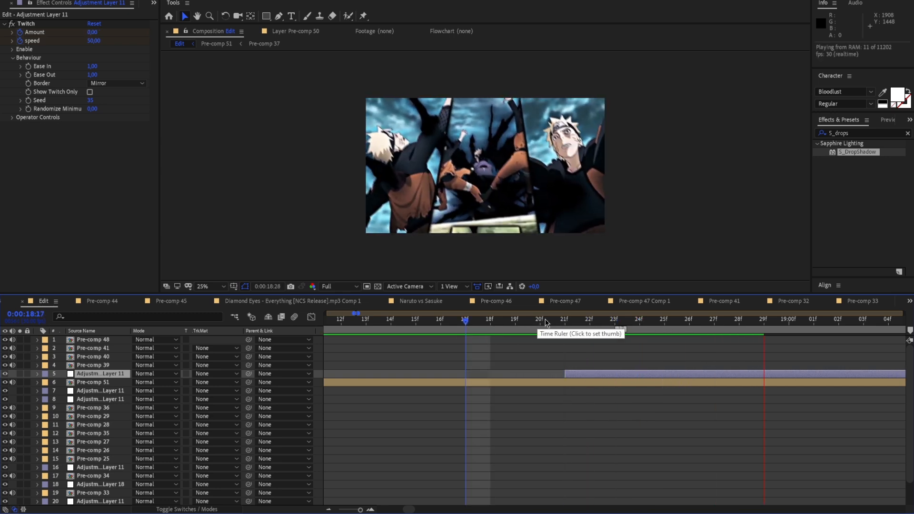
key(space)
Try another copy of the Twitch adjustment layer across the marker at 0:00:19:06 over Pre-comp 51, and preview it
key(minus)
key(minus)
key(minus)
key(minus)
key(minus)
key(equal)
key(equal)
key(equal)
key(equal)
key(equal)
key(minus)
key(minus)
key(minus)
key(minus)
drag(617, 323, 619, 324)
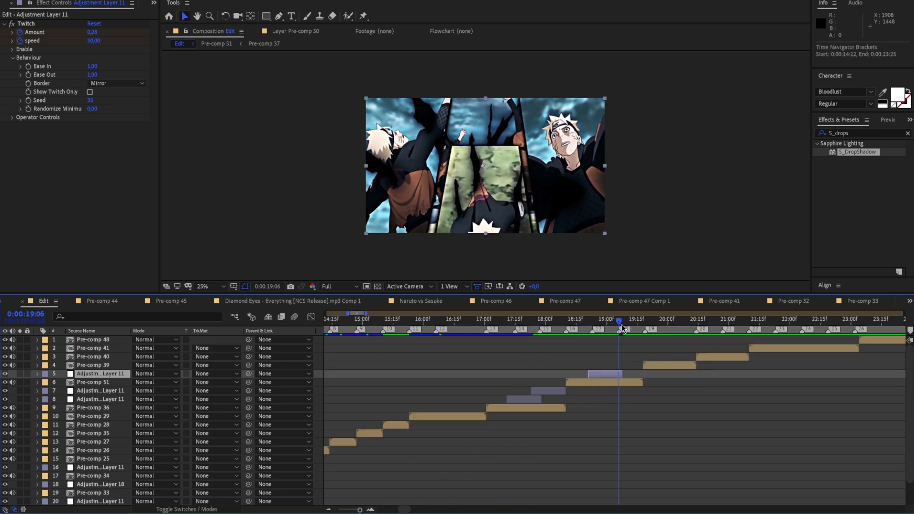
key(ctrl+v)
drag(607, 376, 631, 376)
drag(614, 321, 565, 321)
key(space)
Delete the two Twitch adjustment-layer copies above Pre-comp 51
drag(610, 349, 611, 354)
key(Delete)
click(613, 373)
key(Delete)
Copy the Twitch adjustment layer from Pre-comp 36 and paste it above Pre-comp 51, starting at 0:00:18:20 across the 0:00:18:23 marker
click(532, 390)
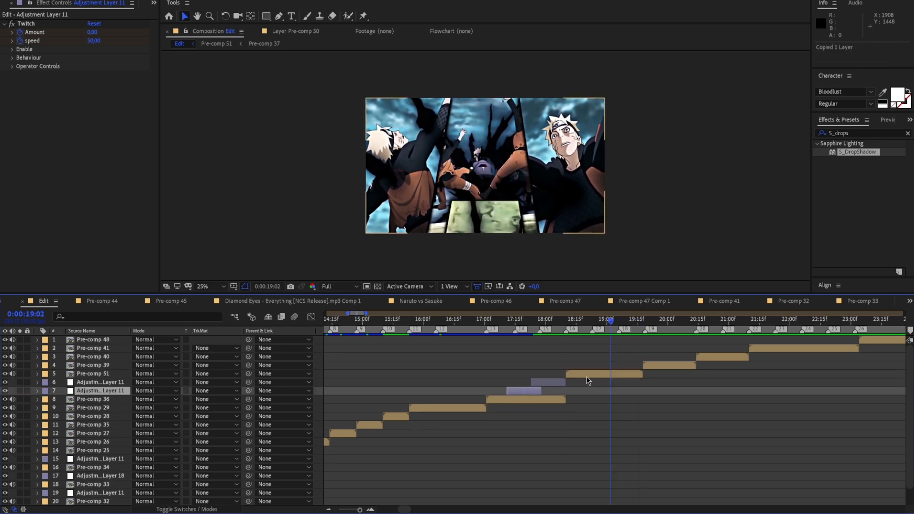
click(585, 376)
key(ctrl+v)
drag(521, 374, 591, 376)
drag(607, 322, 592, 339)
drag(595, 374, 605, 374)
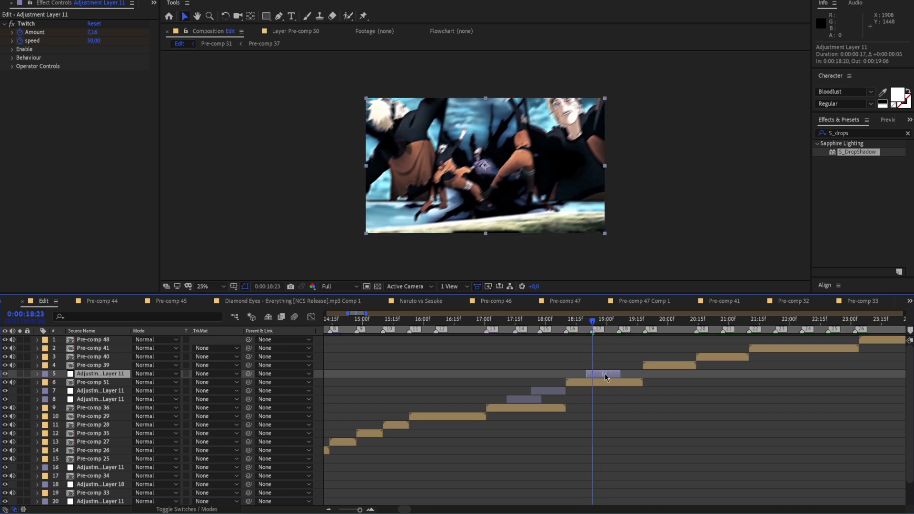
Shift the pasted Twitch layer to start at 0:00:18:19, set its Amount to 20 at 0:00:18:23, and preview the shake
click(37, 374)
click(47, 383)
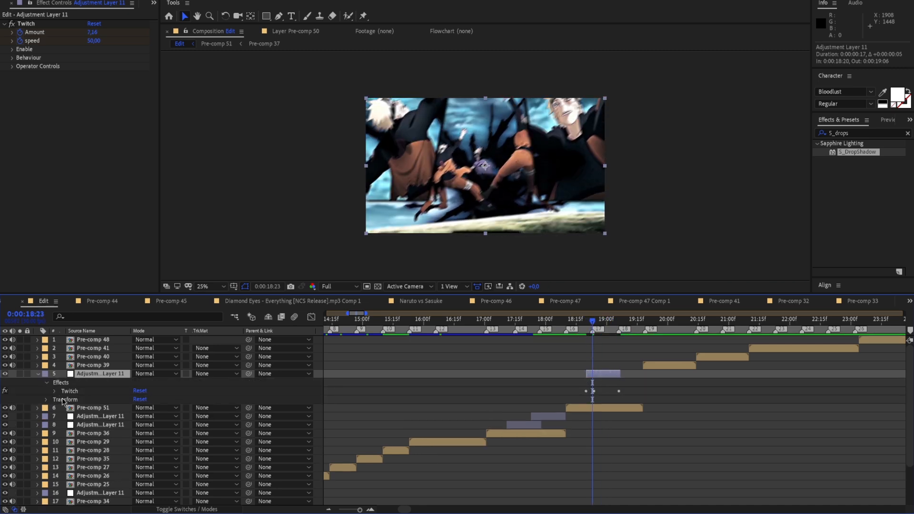
click(56, 391)
scroll(665, 353, up, 5)
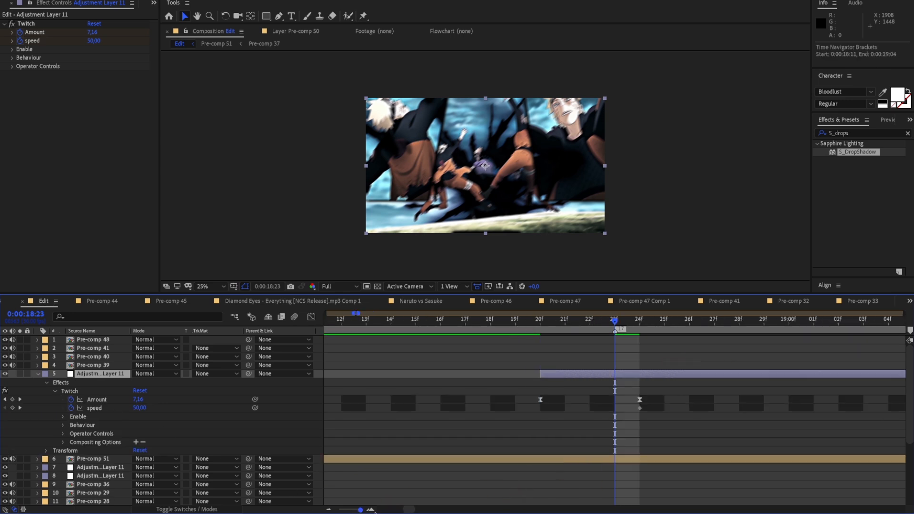
drag(654, 378, 629, 378)
drag(94, 37, 101, 36)
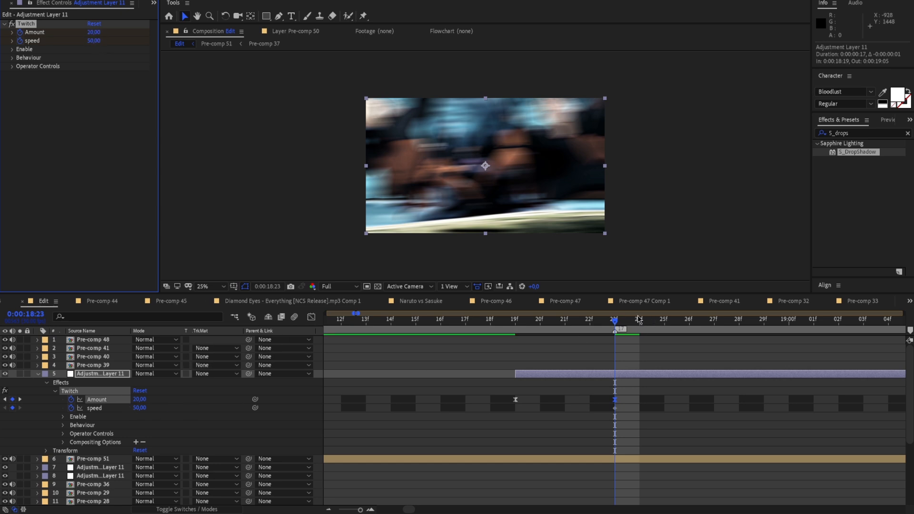
key(space)
click(465, 319)
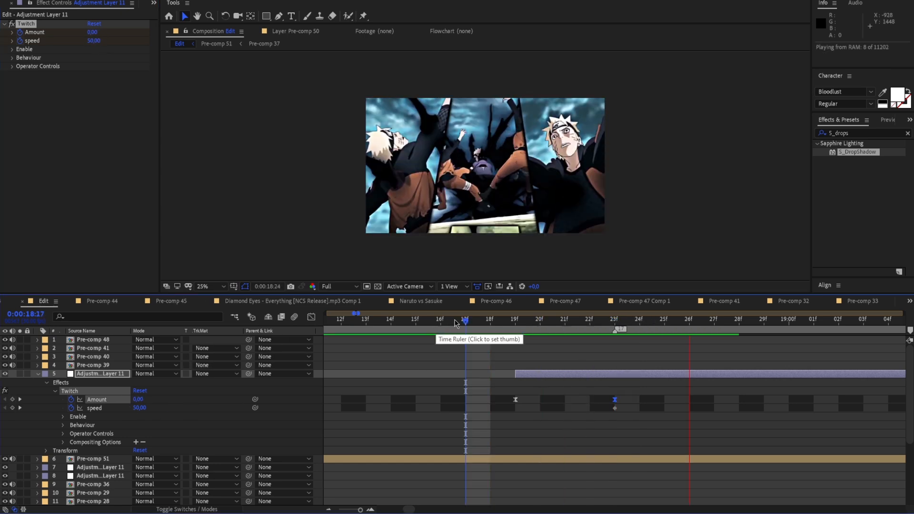
key(space)
Duplicate the adjusted Twitch layer, start the copy at 0:00:19:02 across the 0:00:19:06 marker, and preview it
drag(615, 322, 470, 345)
click(449, 397)
click(439, 374)
key(ctrl+d)
drag(433, 374, 739, 375)
drag(433, 321, 478, 378)
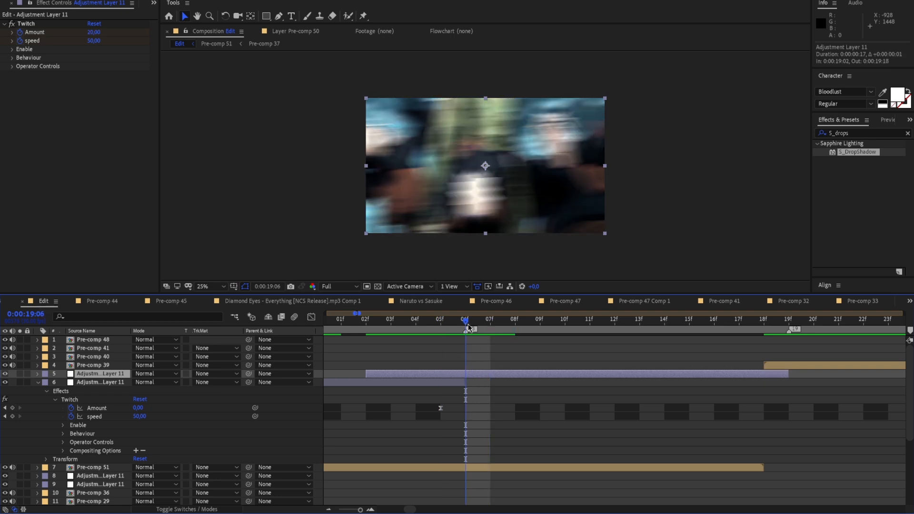
key(space)
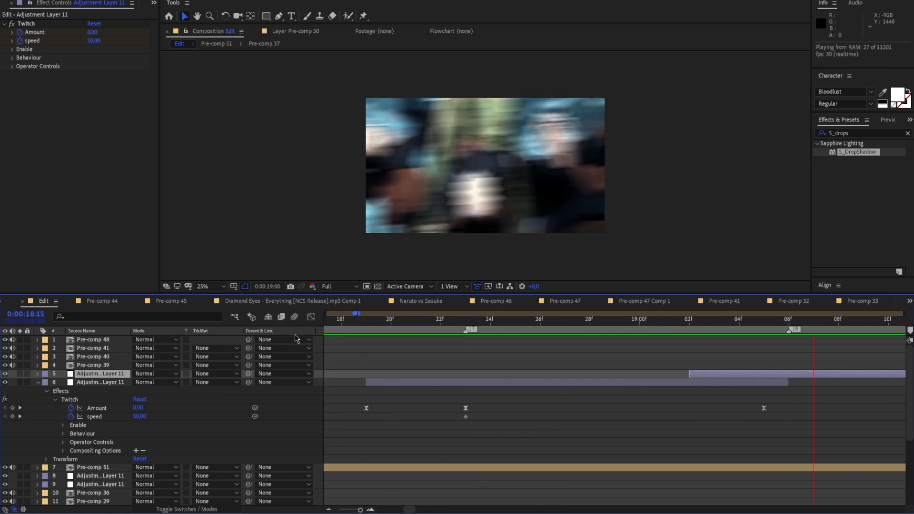
Play back the Twitch shakes over Pre-comp 36 and Pre-comp 51 from several start points to check their timing against the beat
key(space)
key(equal)
key(minus)
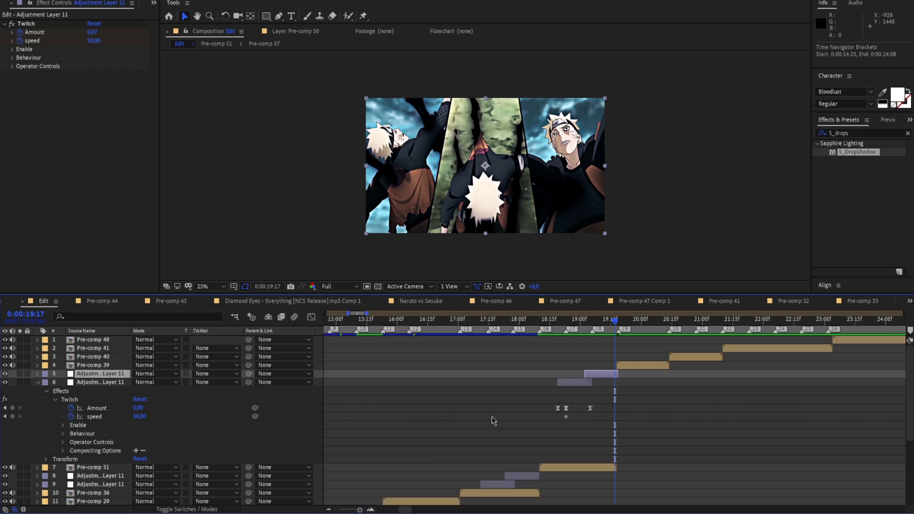
click(513, 320)
key(space)
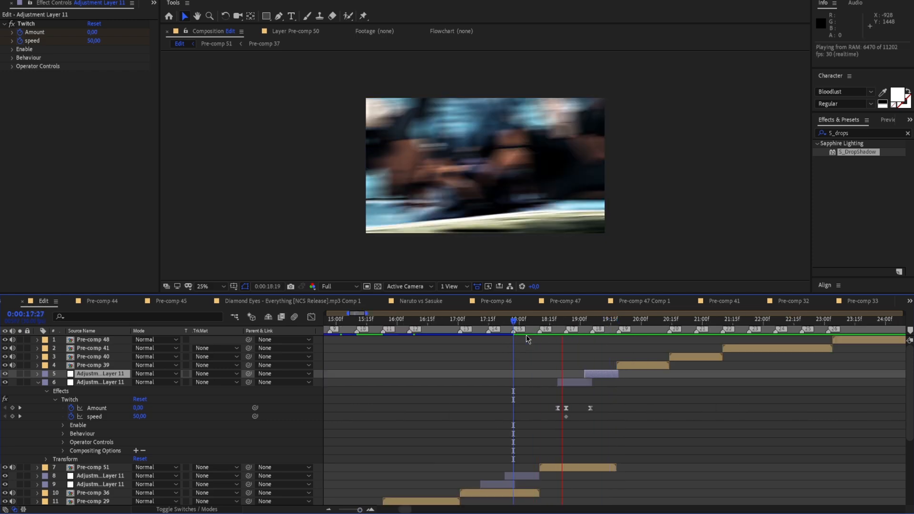
click(488, 320)
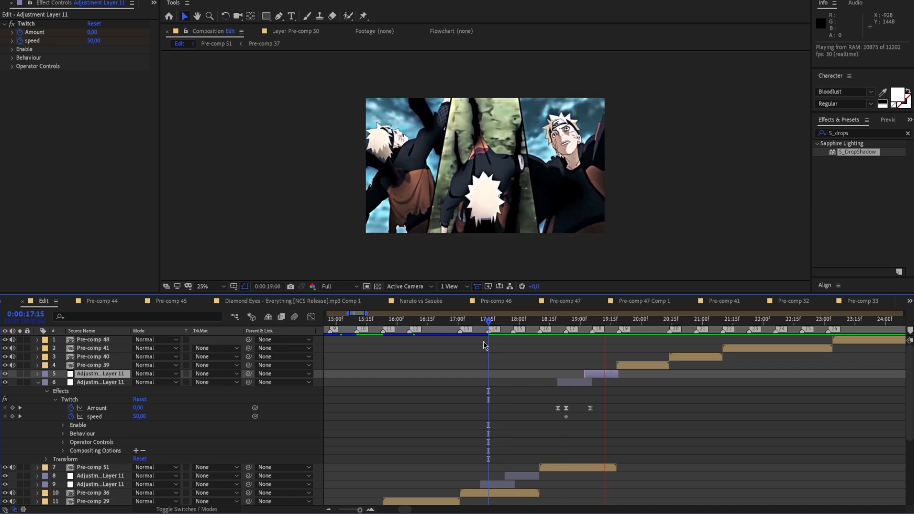
click(542, 320)
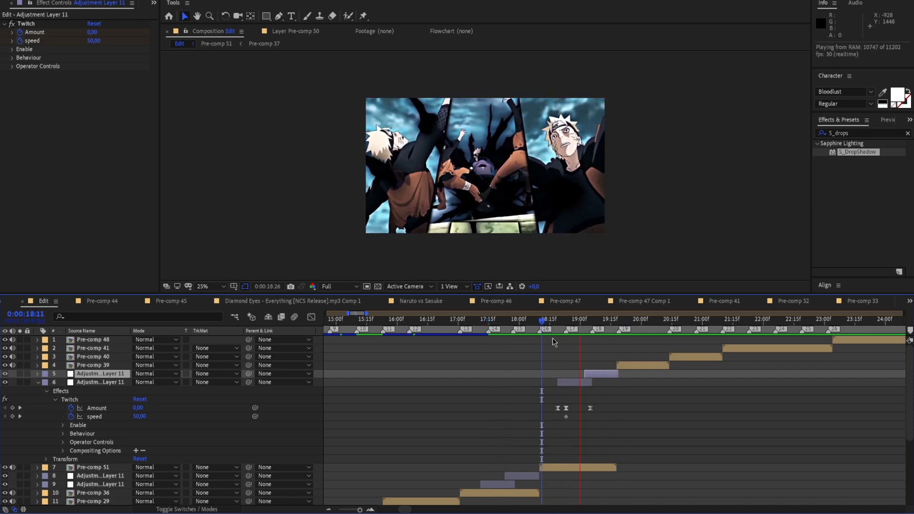
click(625, 343)
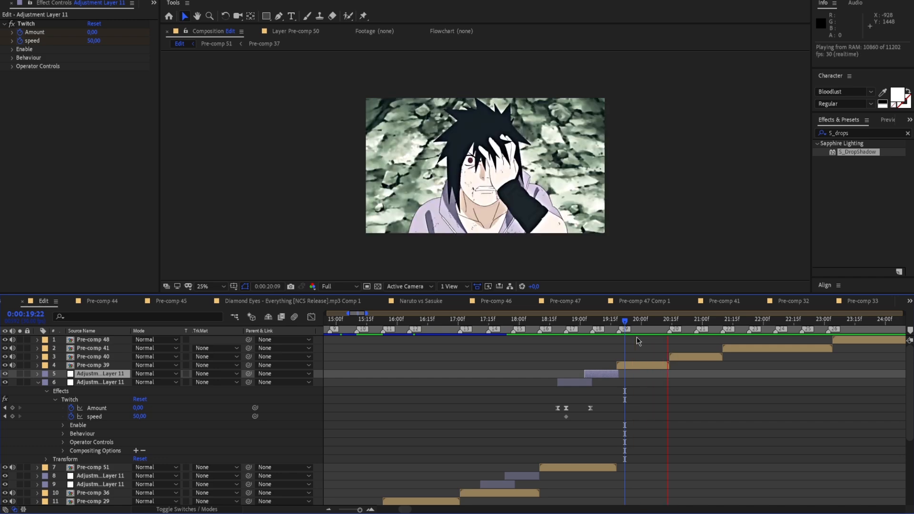
Trim the later Twitch copy to Pre-comp 51's end and pre-compose both Twitch copies together with Pre-comp 51
drag(679, 324, 617, 375)
click(39, 383)
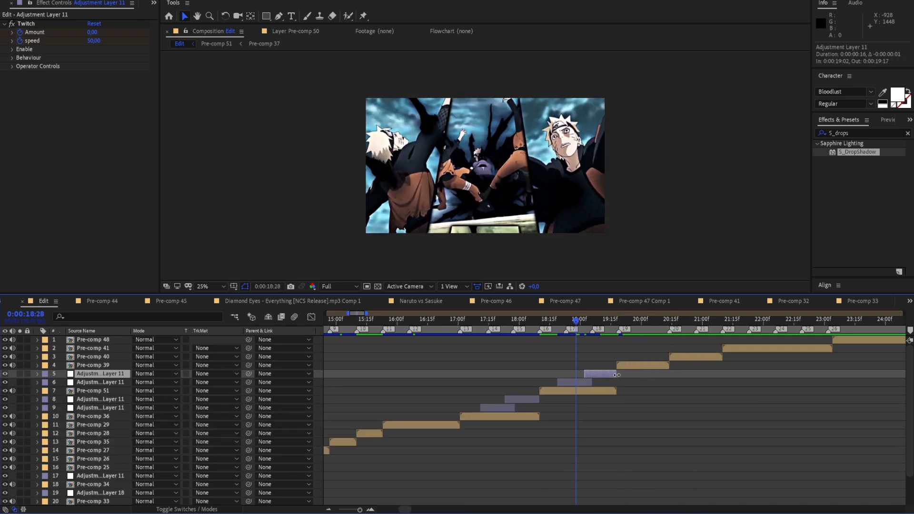
shift+click(600, 391)
right_click(601, 391)
click(636, 351)
click(206, 140)
Preview the new split-screen pre-comp on its own, then again in the Edit composition from 0:00:17:11
double_click(599, 376)
key(space)
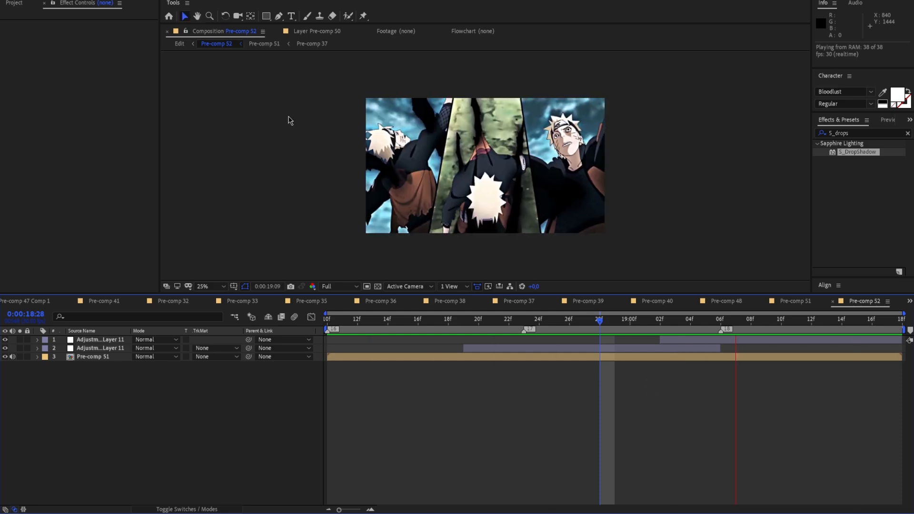
click(179, 44)
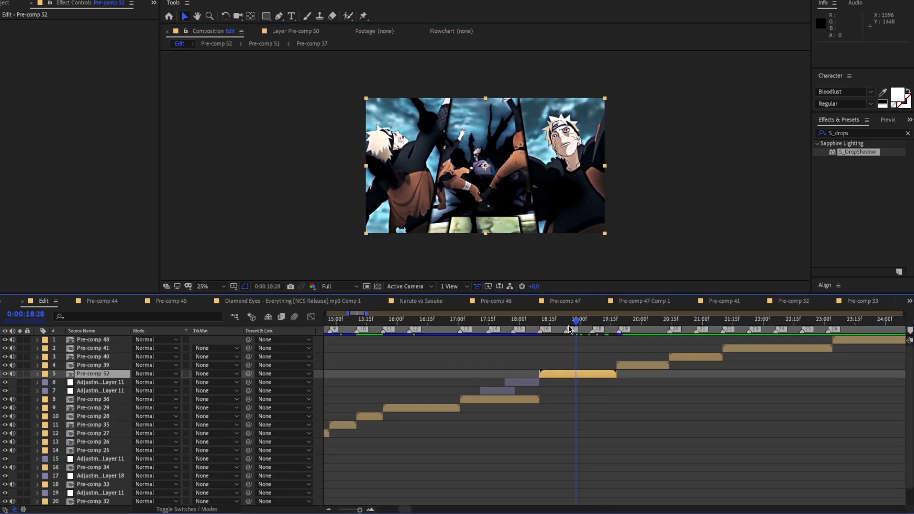
drag(573, 329, 482, 334)
key(space)
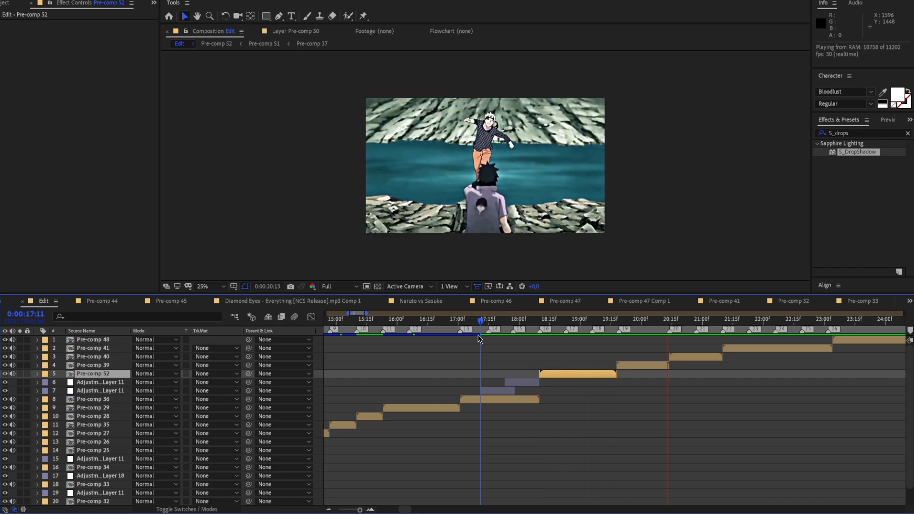
key(space)
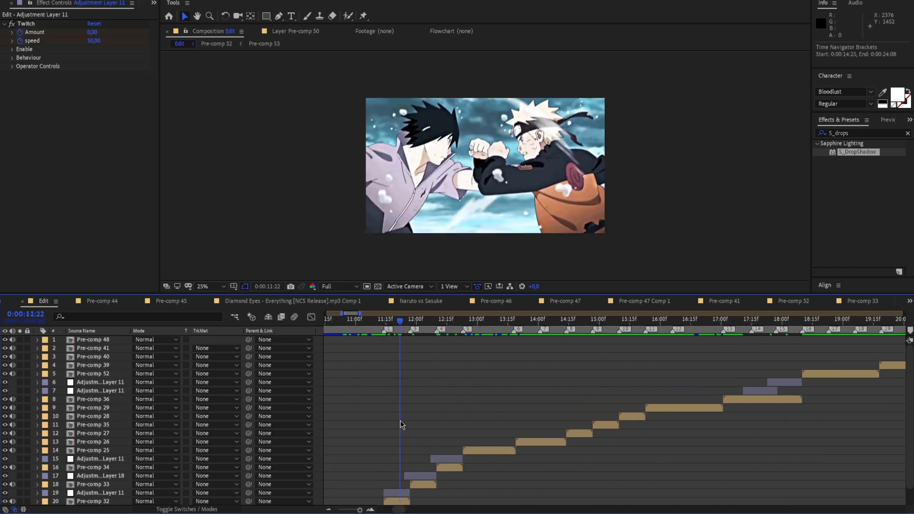
Apply the Motion Tile effect to Pre-comp 32 at the 0:00:11:14 marker
scroll(407, 352, down, 1)
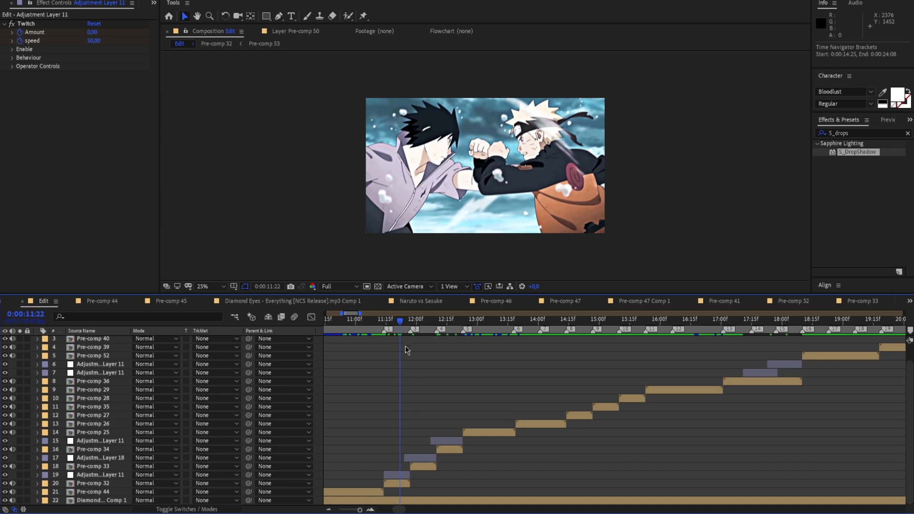
drag(401, 329, 385, 331)
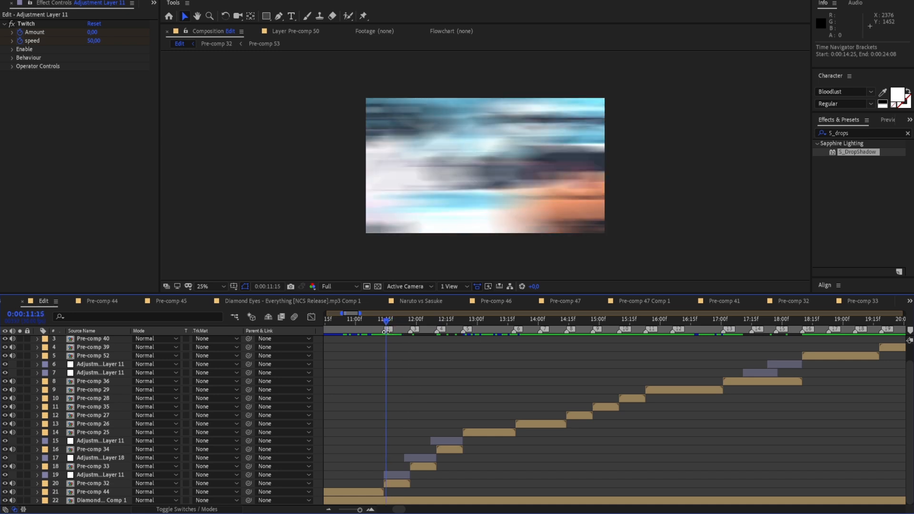
key(;)
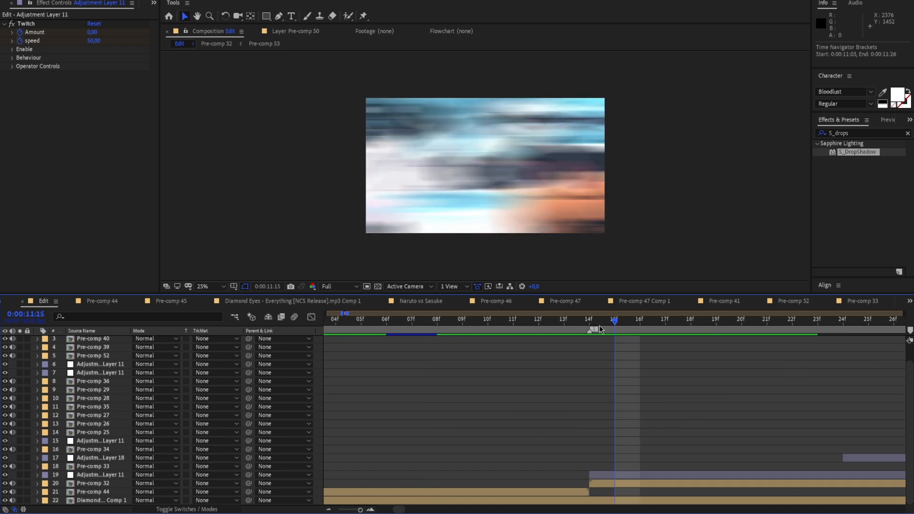
click(605, 328)
click(636, 483)
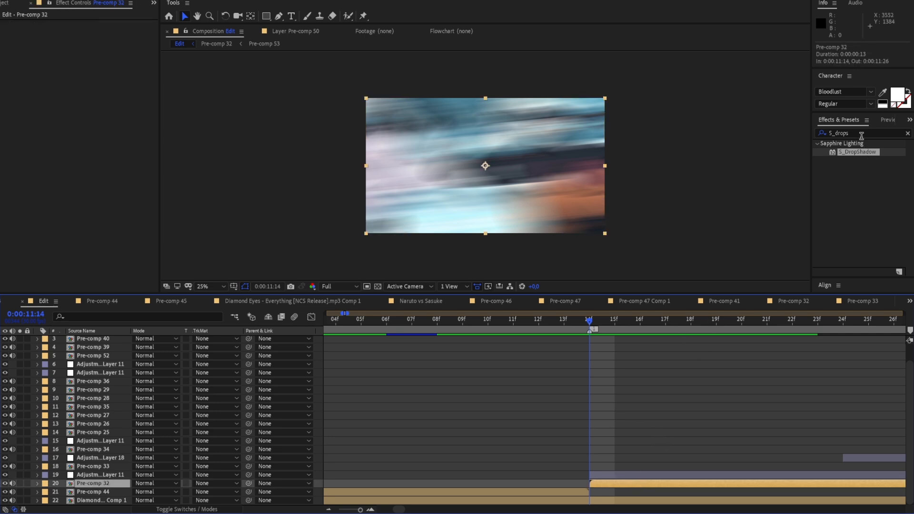
drag(861, 131, 755, 145)
text(mo)
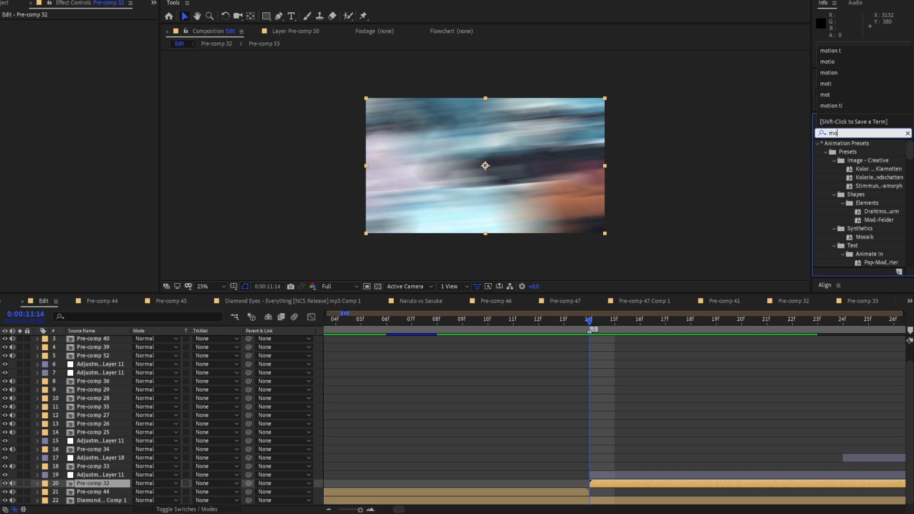
text(tio)
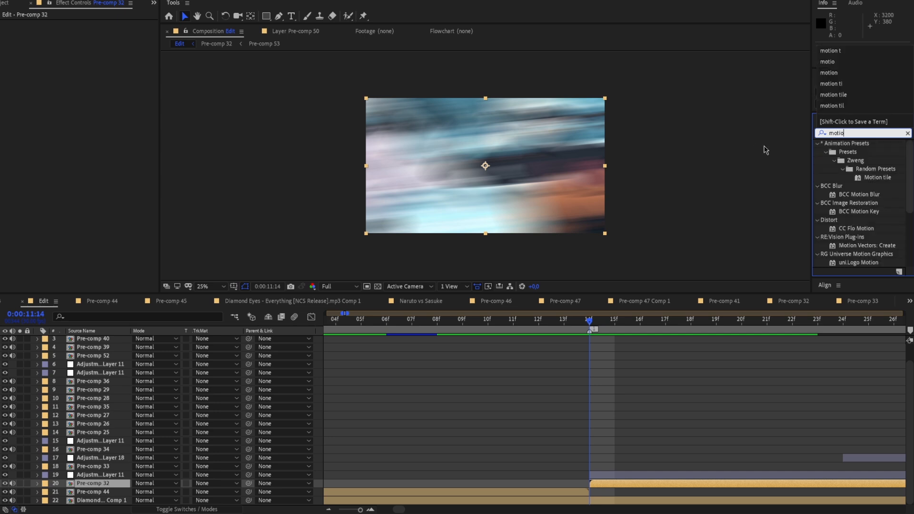
scroll(872, 209, down, 4)
drag(852, 240, 662, 483)
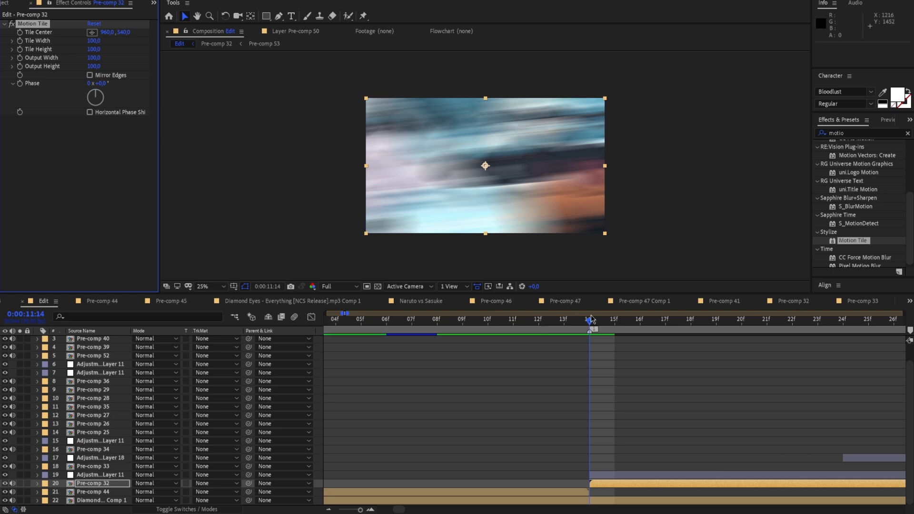
Enable Mirror Edges on Pre-comp 32's Motion Tile and set Output Width and Output Height to 300
drag(591, 325, 717, 321)
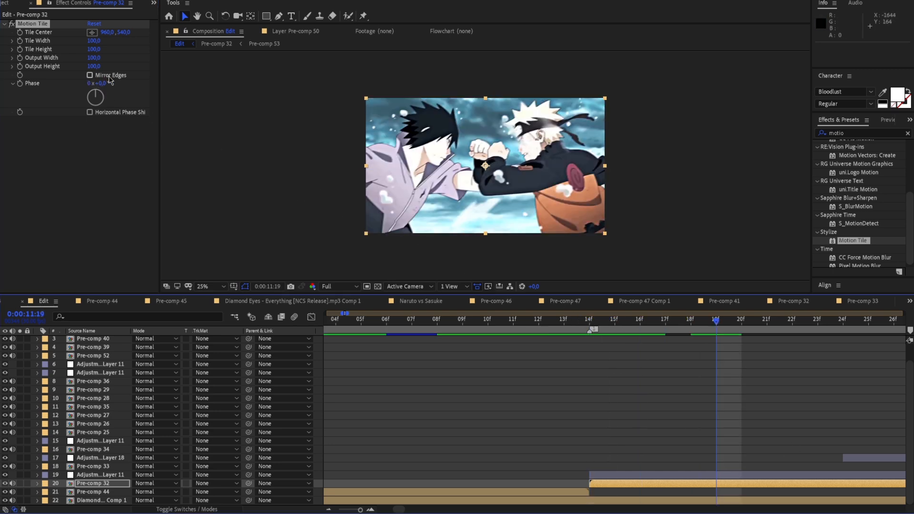
click(90, 75)
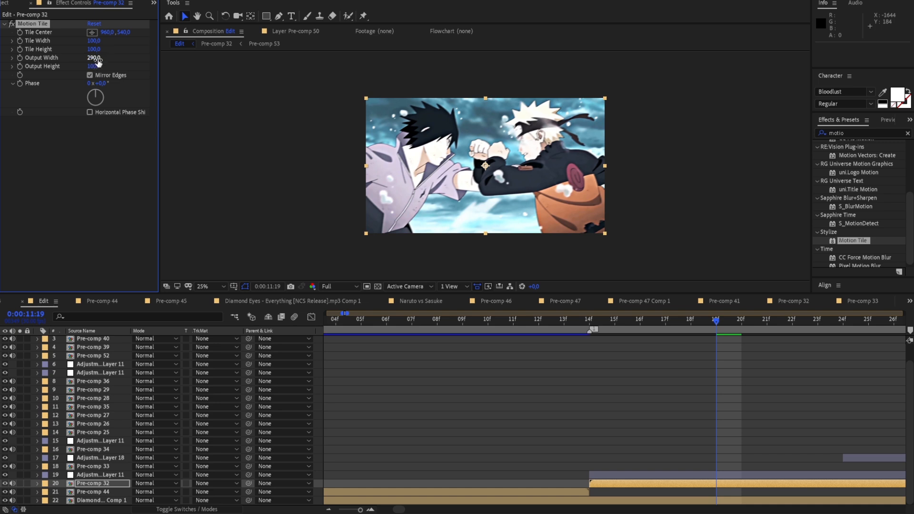
text(0)
key(Return)
Create a null object above Pre-comp 32 and trim it to the clip's span from 0:00:11:14 to 0:00:11:27
drag(646, 336, 587, 350)
right_click(319, 220)
mouse_move(329, 223)
click(469, 290)
key(ctrl+shift+d)
click(581, 491)
key(Delete)
drag(691, 349, 745, 354)
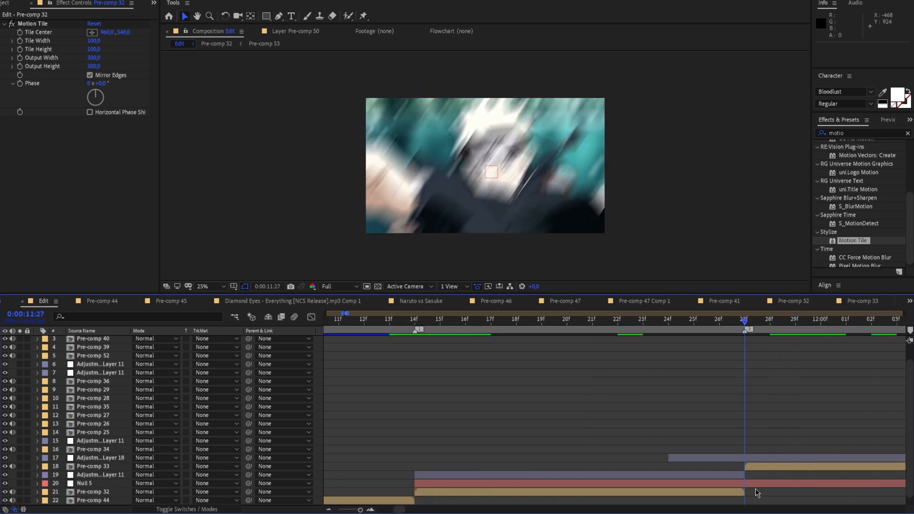
click(755, 484)
key(ctrl+shift+d)
key(Delete)
Duplicate the null, parent Pre-comp 32 to the lower null, and parent the lower null to the upper one
drag(746, 323, 422, 480)
click(428, 482)
key(ctrl+d)
scroll(461, 472, down, 1)
click(460, 483)
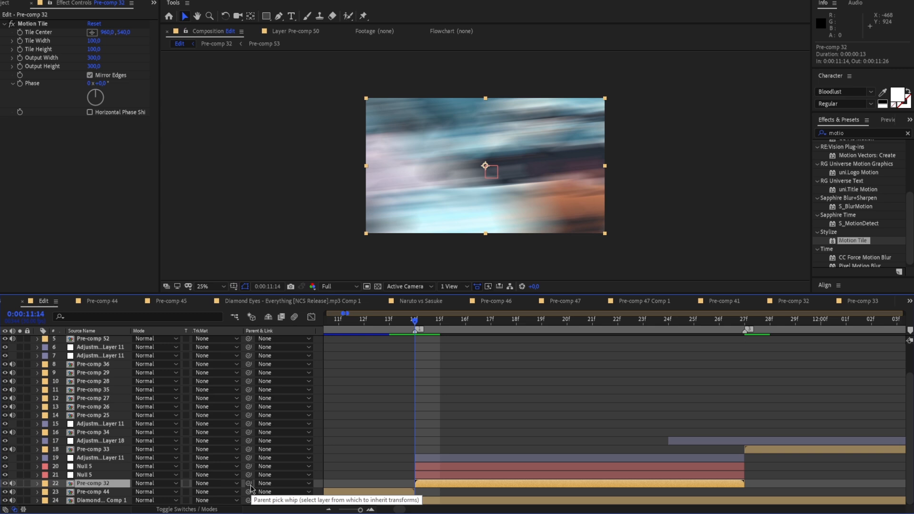
drag(249, 487, 182, 479)
drag(116, 477, 120, 467)
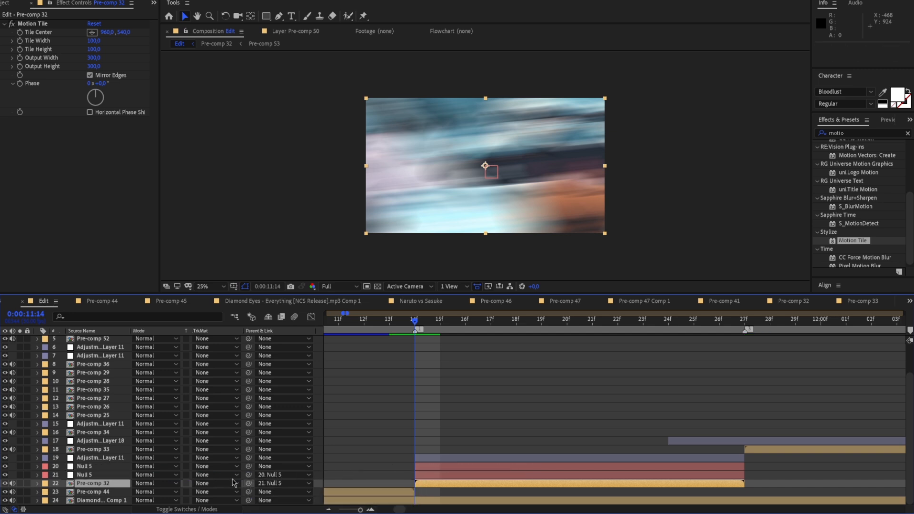
Add a Scale keyframe of 80 % to the lower null at 0:00:11:14
click(37, 474)
click(47, 483)
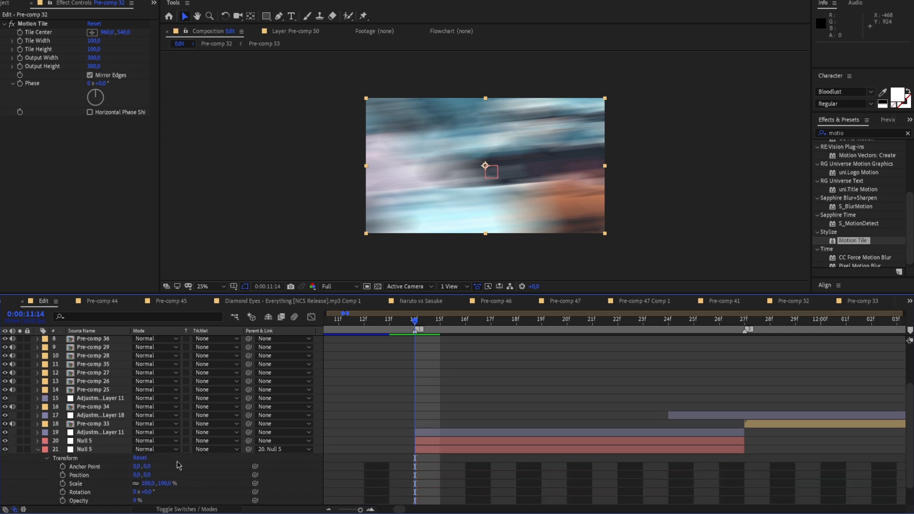
scroll(351, 445, down, 2)
key(space)
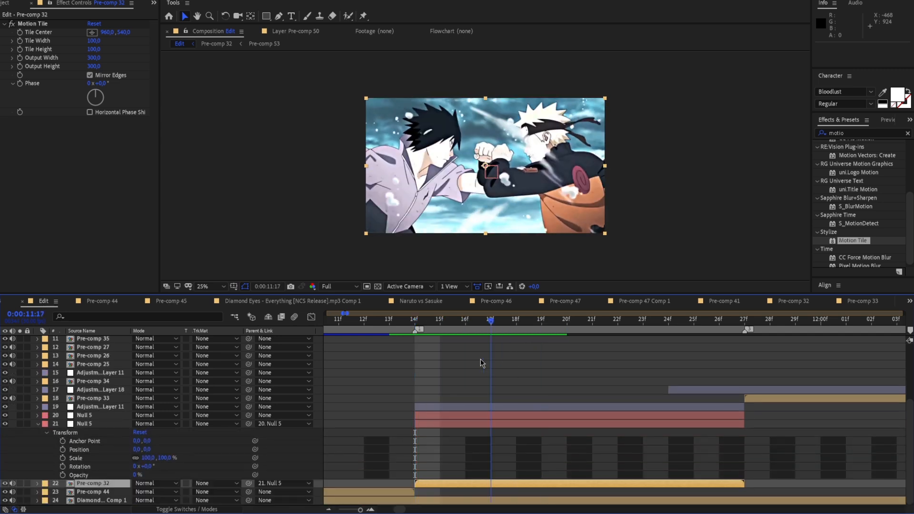
key(space)
mouse_move(147, 460)
mouse_down()
mouse_move(184, 459)
mouse_move(135, 467)
mouse_up()
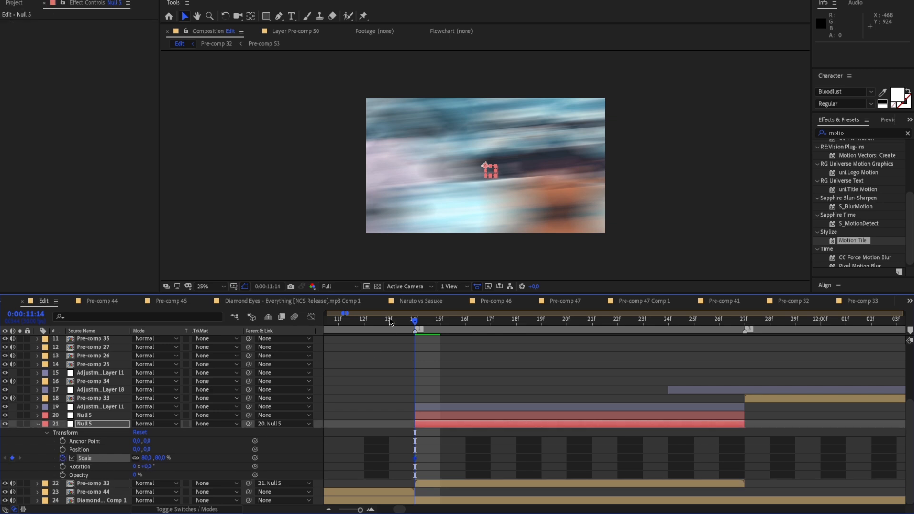
Lower the null's Scale keyframe at 0:00:11:14 to 60 % and scrub through the clip to 0:00:11:26
drag(400, 327, 515, 375)
drag(146, 458, 143, 462)
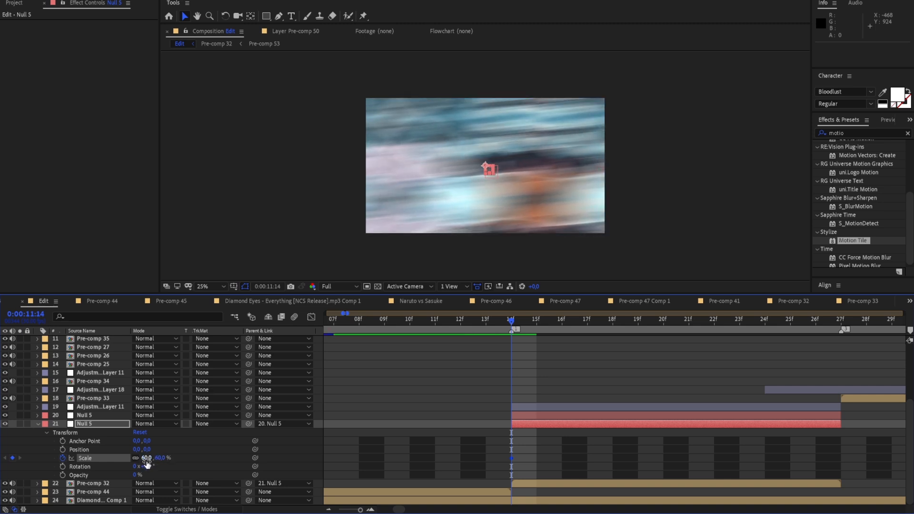
drag(549, 313, 814, 386)
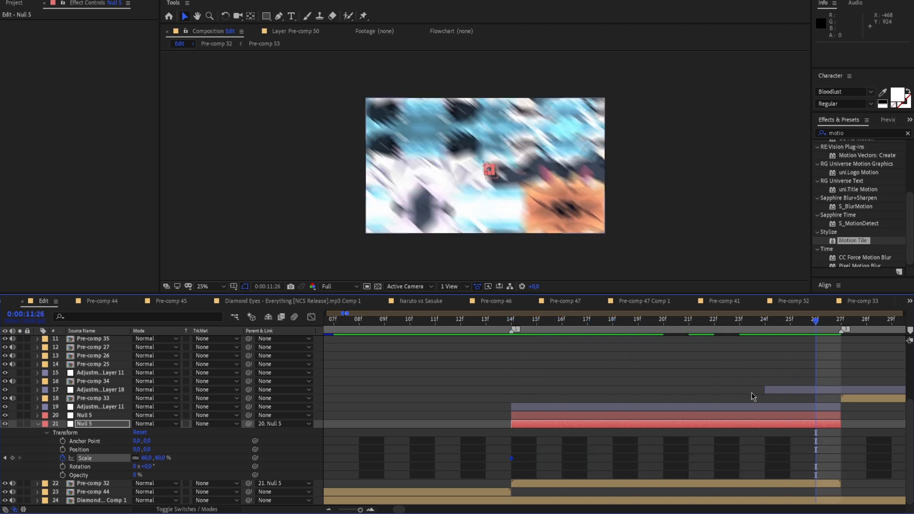
Add a Scale keyframe of 105 % to the lower null at 0:00:11:26 and apply Easy Ease to both Scale keyframes
right_click(117, 458)
click(133, 407)
drag(149, 459, 152, 462)
drag(502, 455, 832, 462)
key(F9)
click(823, 461)
click(816, 459)
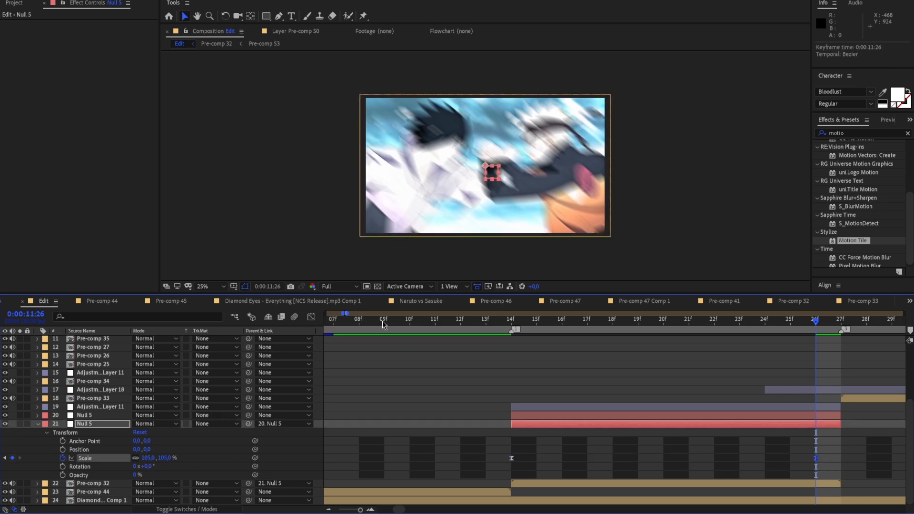
Reshape the lower null's Scale curve so it rises steeply after 0:00:11:14 and eases out slowly towards 0:00:11:26, and preview the zoom
click(310, 318)
drag(612, 480, 481, 355)
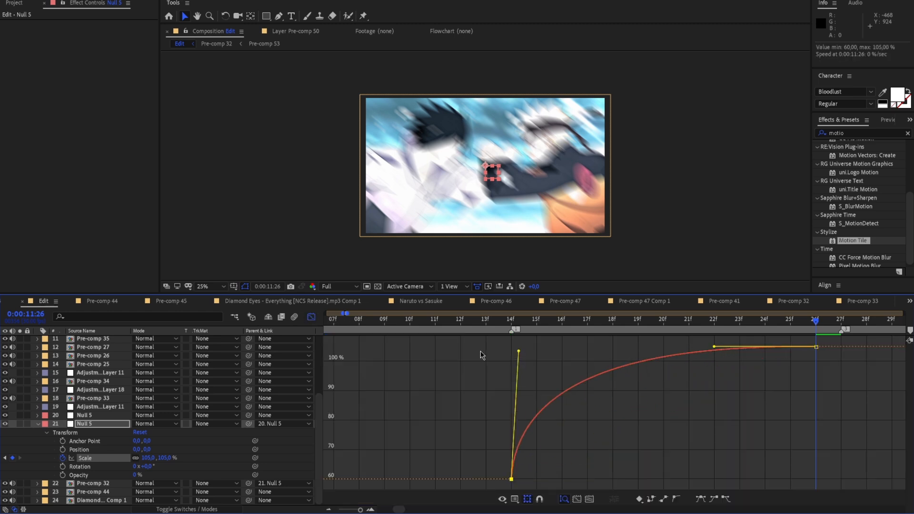
drag(714, 347, 538, 353)
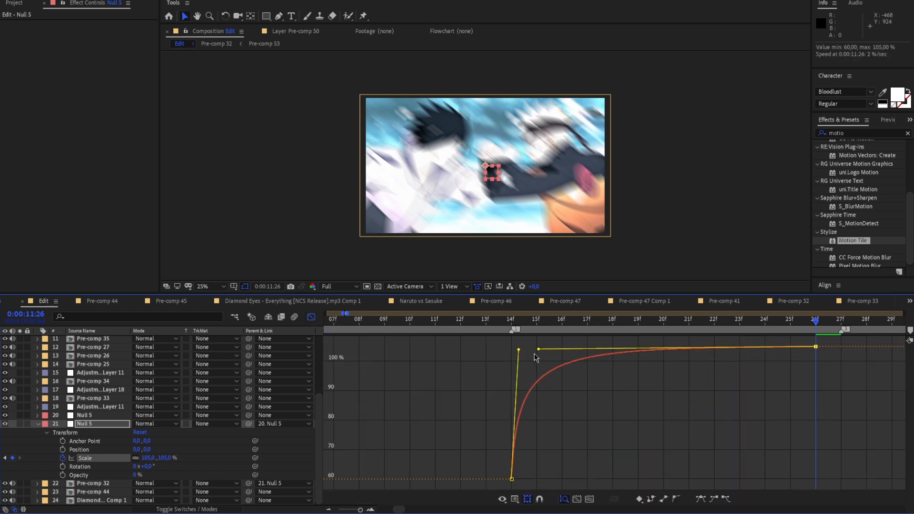
click(613, 373)
drag(802, 324, 399, 376)
key(space)
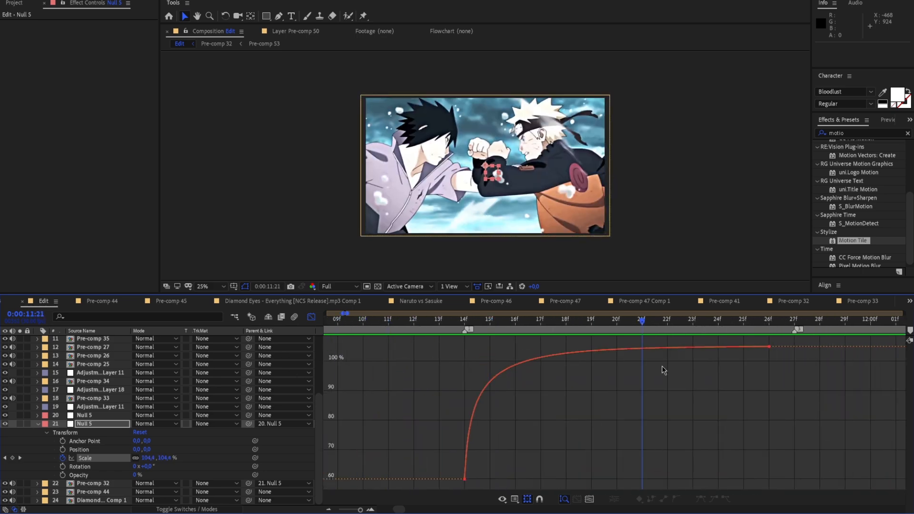
Set the lower null's Scale keyframe at 0:00:11:14 to 50 % and play back the edit around the clip
click(465, 479)
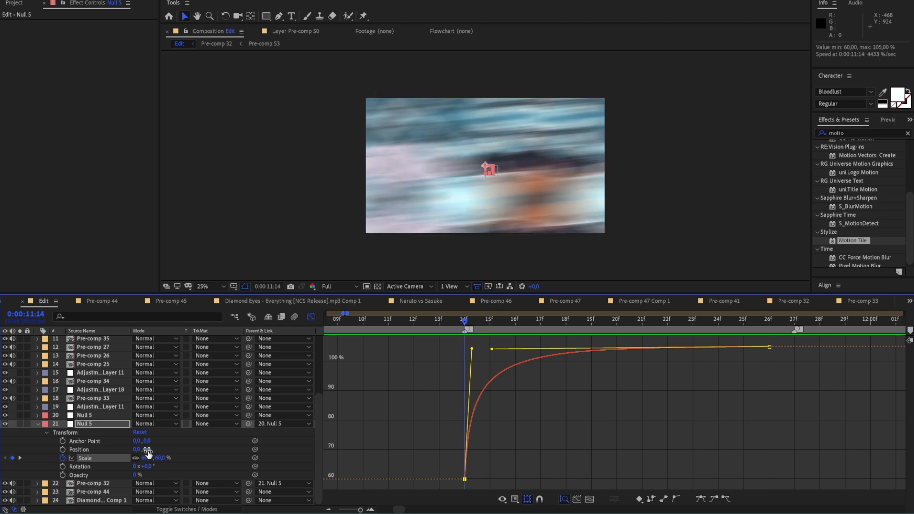
drag(145, 459, 143, 461)
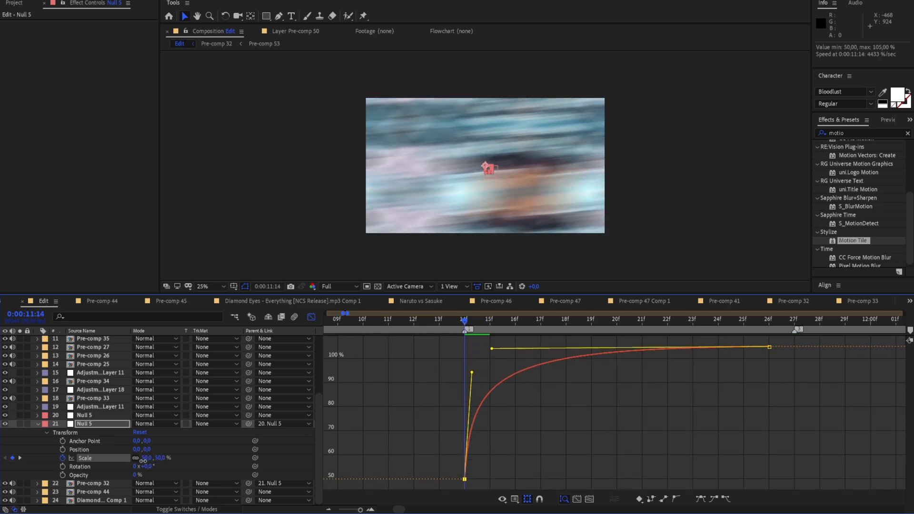
drag(534, 328, 308, 371)
key(space)
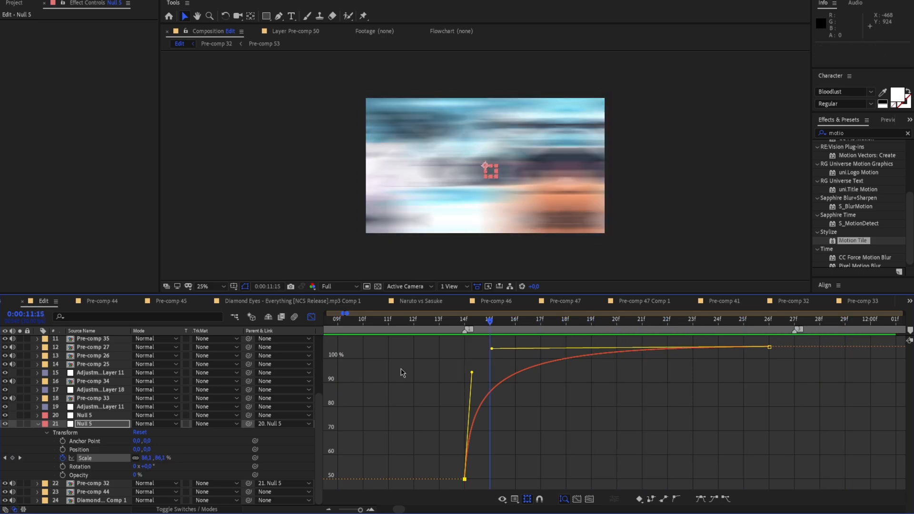
key(space)
key(space)
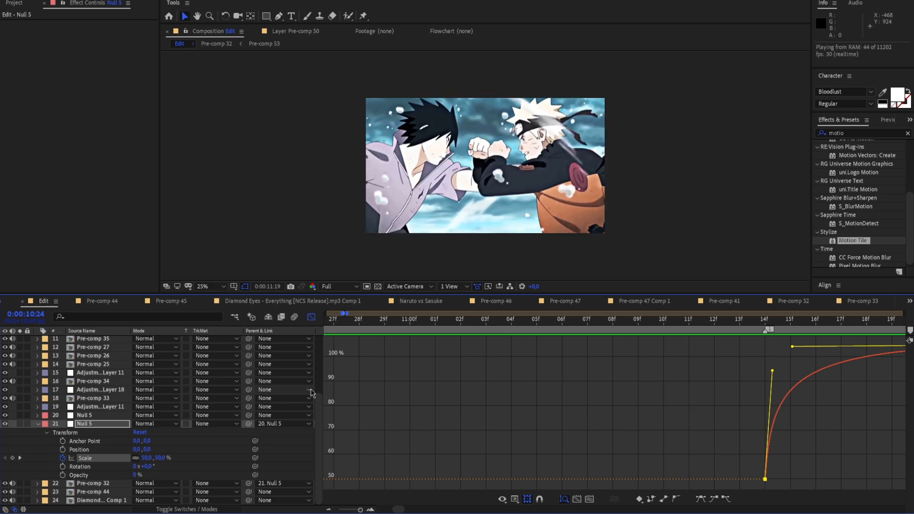
key(space)
key(space)
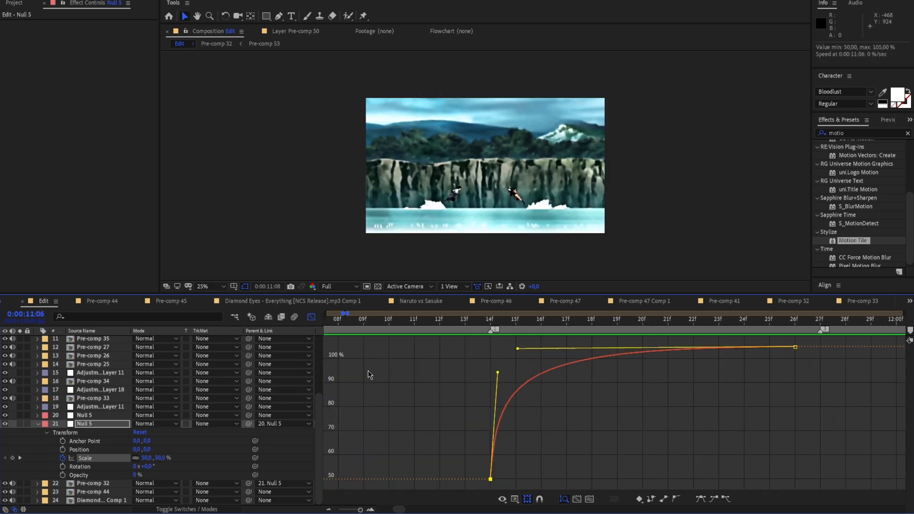
key(space)
drag(759, 368, 826, 362)
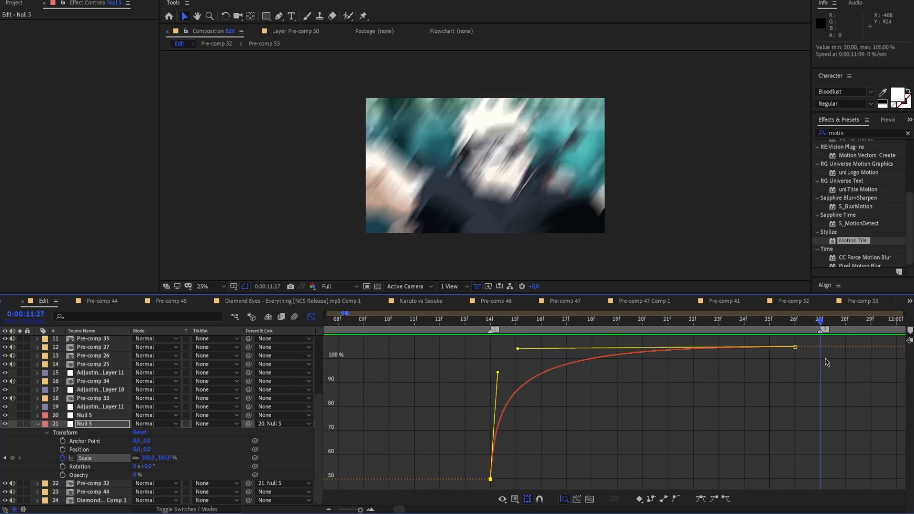
Collapse the lower null's properties, leave the graph view, and review the end of the Pre-comp 32 clip
click(38, 423)
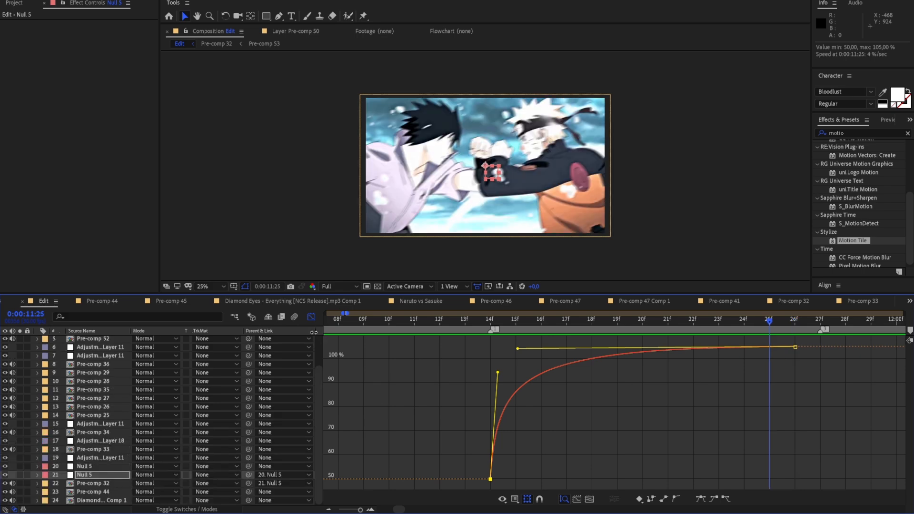
click(311, 317)
key(space)
drag(739, 403, 562, 405)
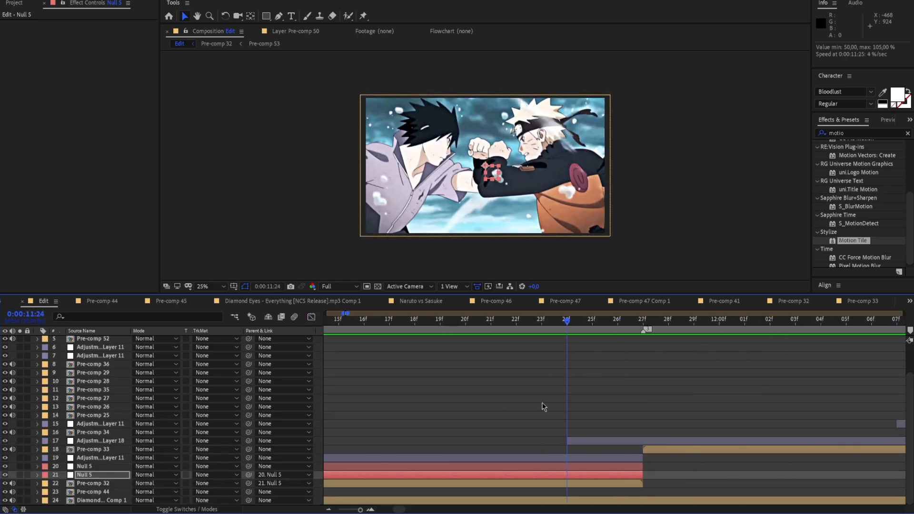
key(space)
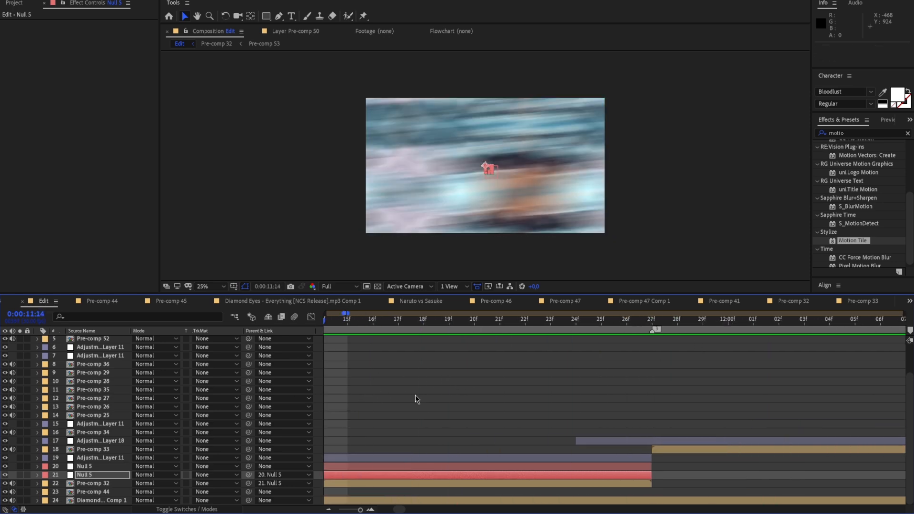
Add a Position keyframe to the upper null at 0:00:11:14 and separate its X and Y dimensions
click(367, 466)
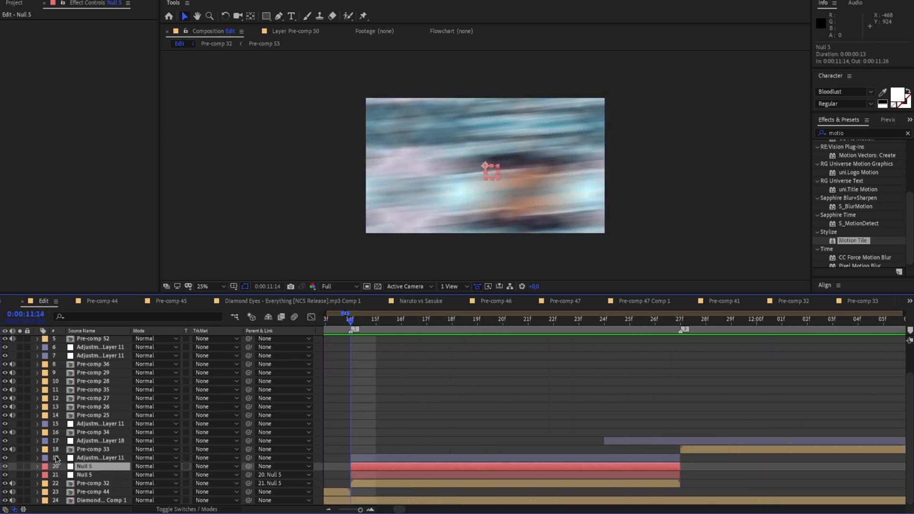
click(37, 465)
click(47, 474)
scroll(82, 457, down, 3)
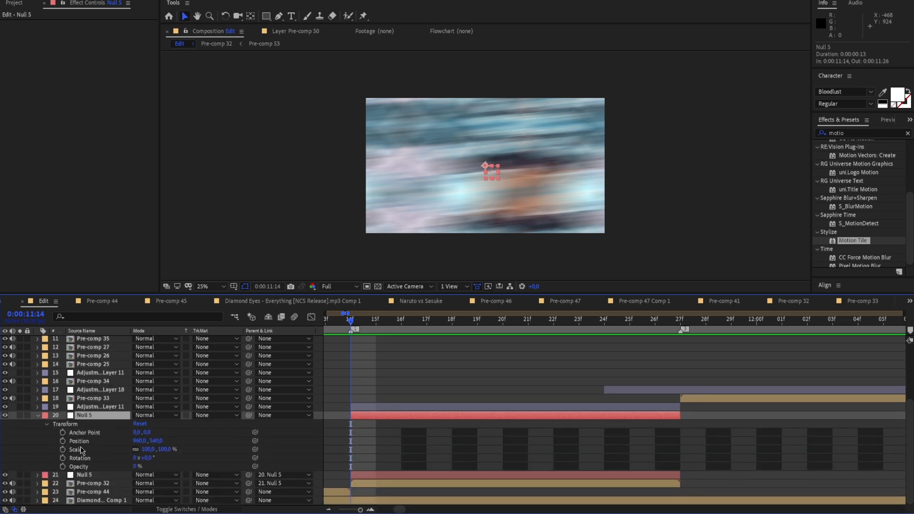
click(80, 442)
right_click(90, 443)
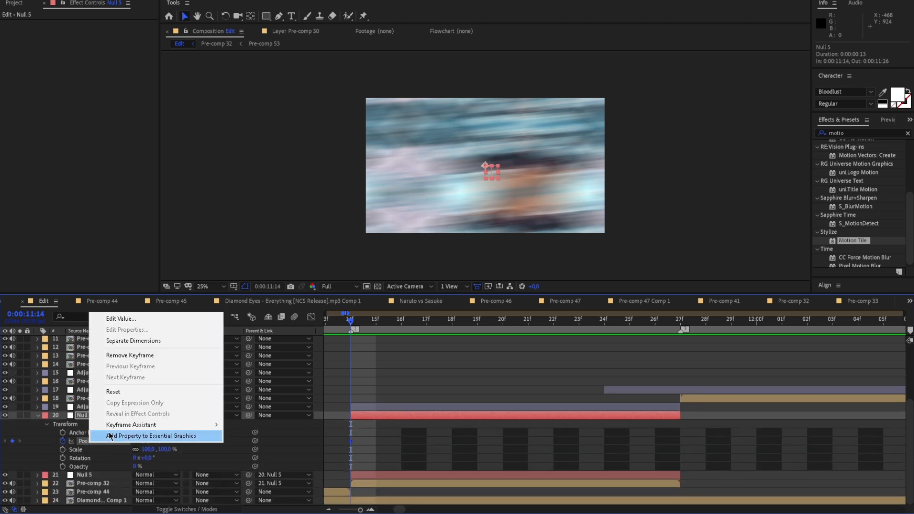
click(127, 340)
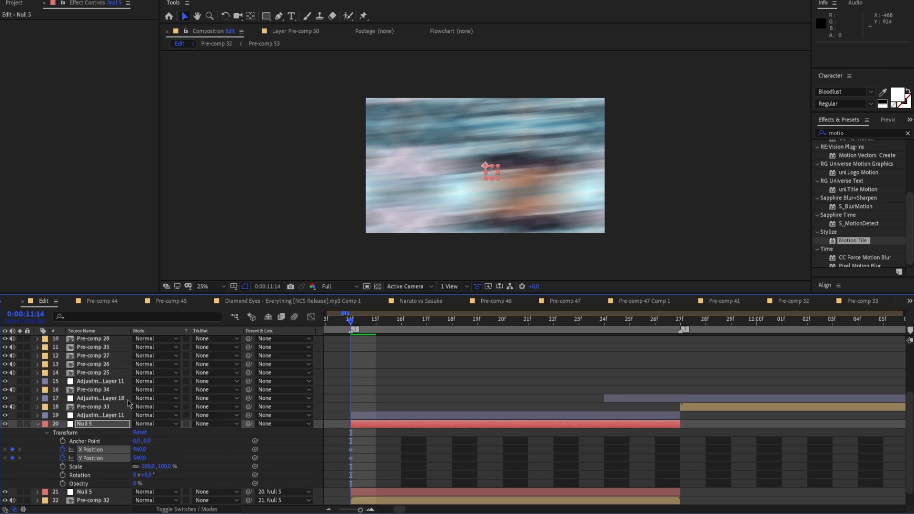
Remove the Y Position keyframing from the upper null, keeping only X Position animated
click(100, 457)
scroll(95, 453, down, 1)
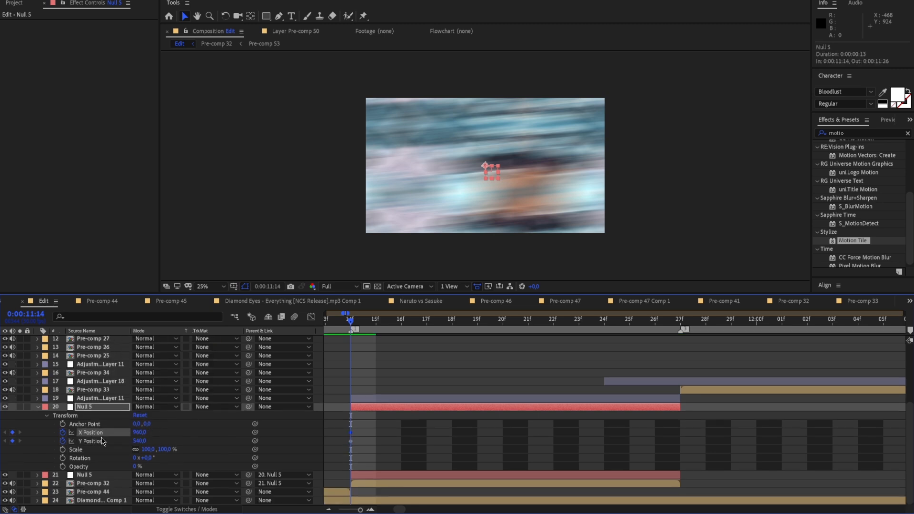
click(63, 442)
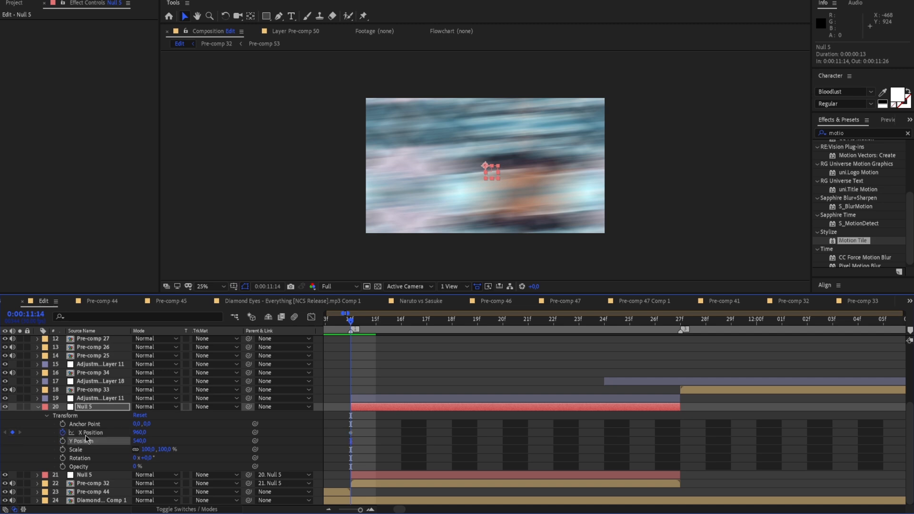
Add an X Position keyframe of 310 to the upper null at 0:00:11:26 and apply Easy Ease to both X Position keyframes
drag(358, 323, 648, 391)
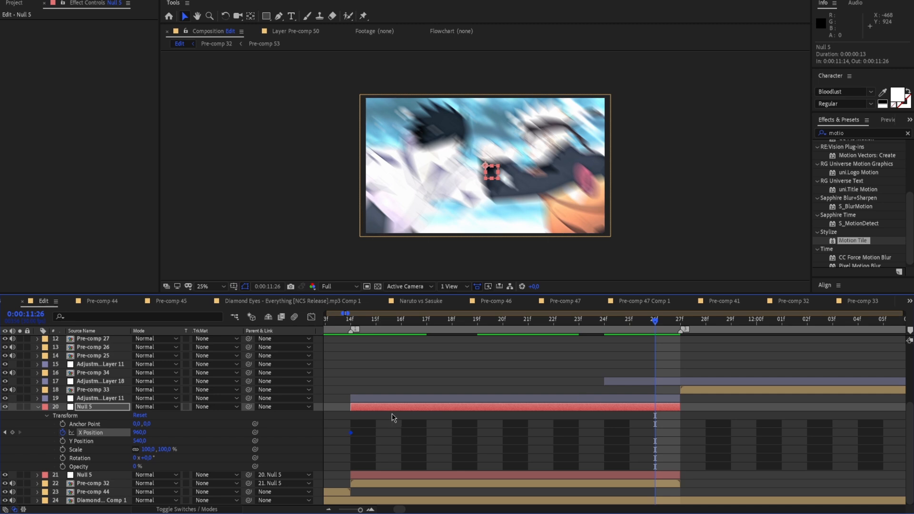
drag(141, 435, 65, 440)
drag(121, 437, 121, 437)
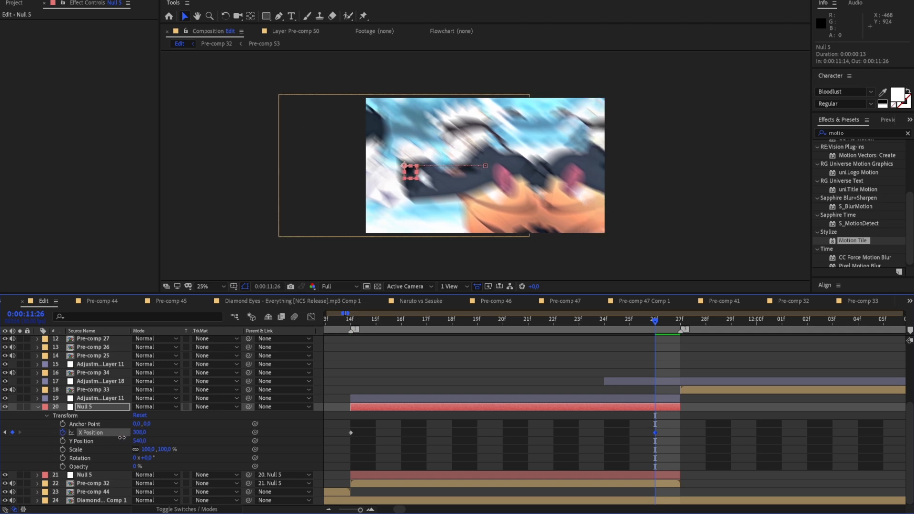
drag(646, 321, 661, 370)
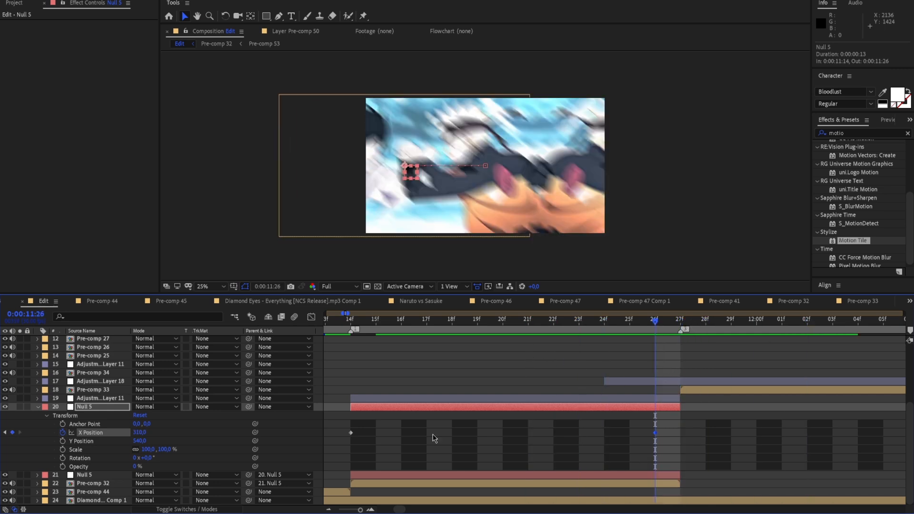
drag(358, 434, 660, 443)
click(654, 433)
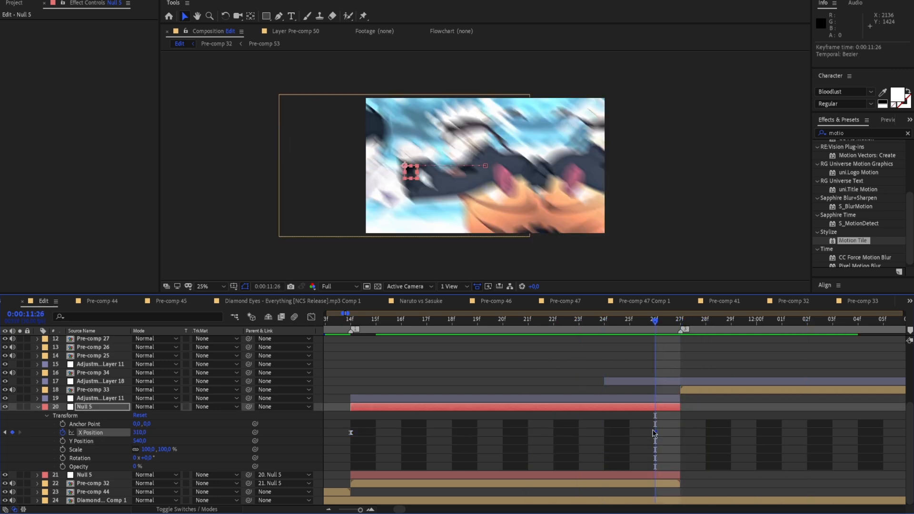
Shape the upper null's X Position curve to start slowly and drop sharply at the end, and move its last keyframe to 0:00:11:27
click(311, 317)
drag(554, 481, 647, 350)
drag(451, 349, 631, 350)
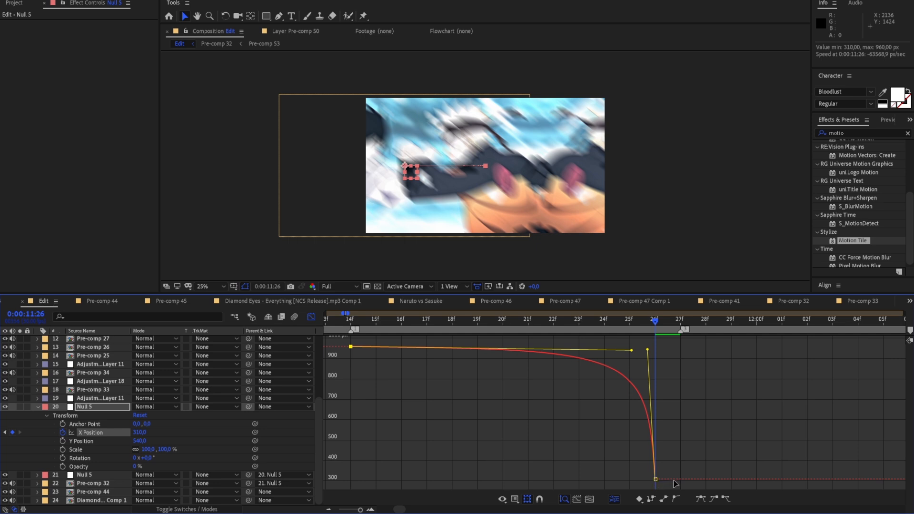
drag(661, 480, 669, 475)
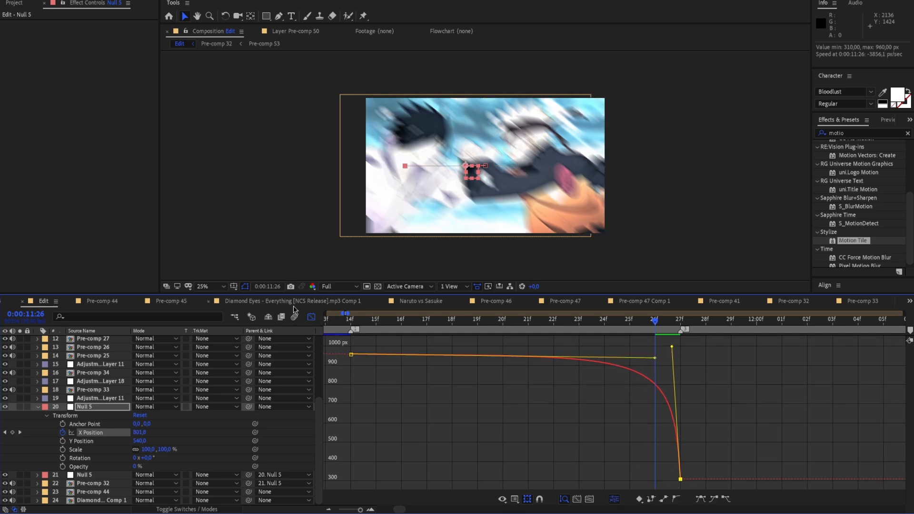
Enable motion blur for Pre-comp 32 and check the slide around 0:00:11:23
click(311, 317)
click(210, 509)
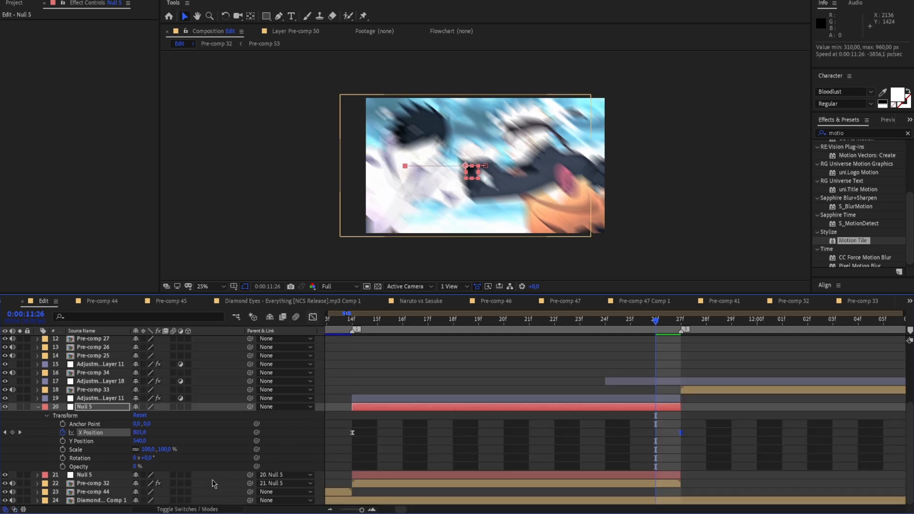
click(174, 484)
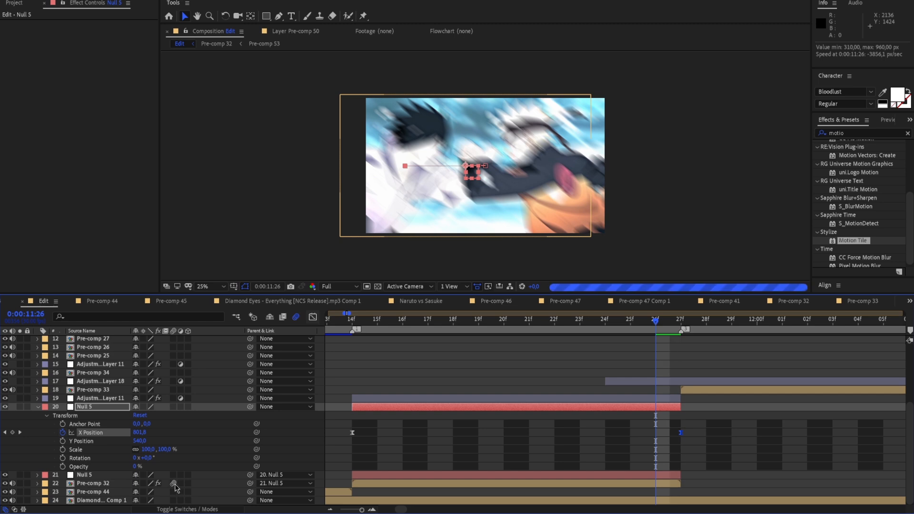
drag(656, 323, 580, 322)
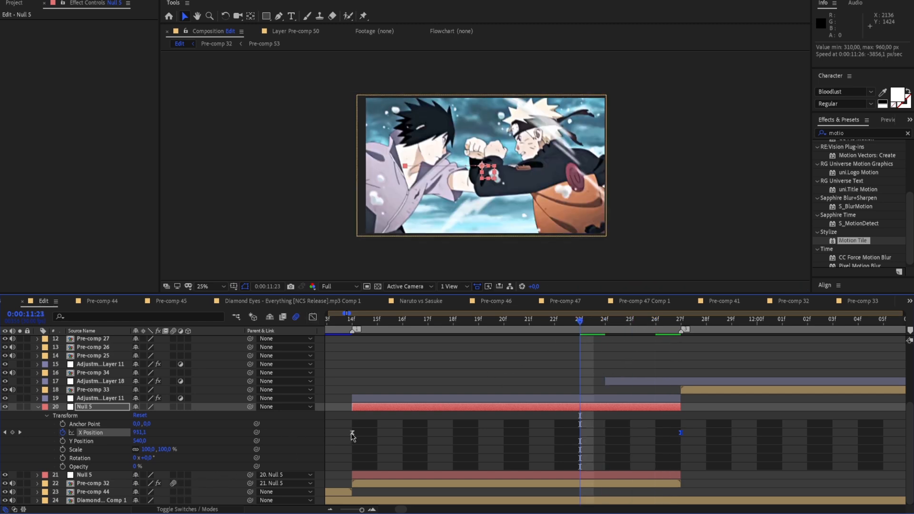
Lower the upper null's final X Position keyframe at 0:00:11:27 to about -241 px in the graph, keeping the steep ending curve
click(313, 316)
key(Page_Down)
key(Page_Down)
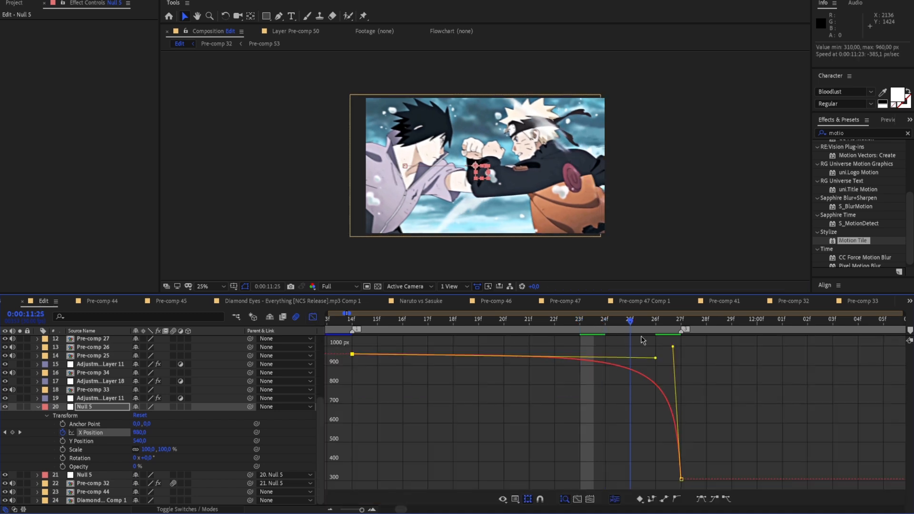
key(Page_Down)
drag(672, 350, 680, 513)
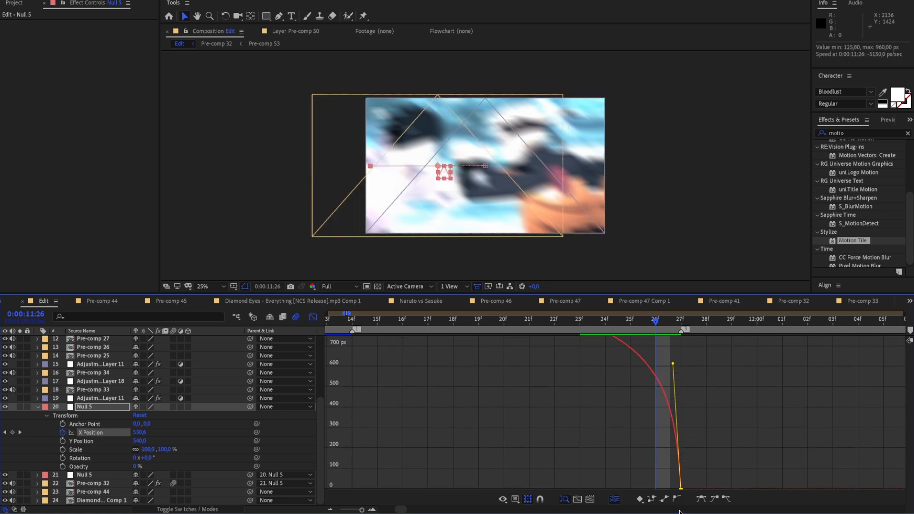
drag(672, 396, 674, 367)
click(681, 372)
Set the preview resolution to Quarter and play back the edit from before 0:00:11:14 through the slide-out
drag(654, 325, 352, 331)
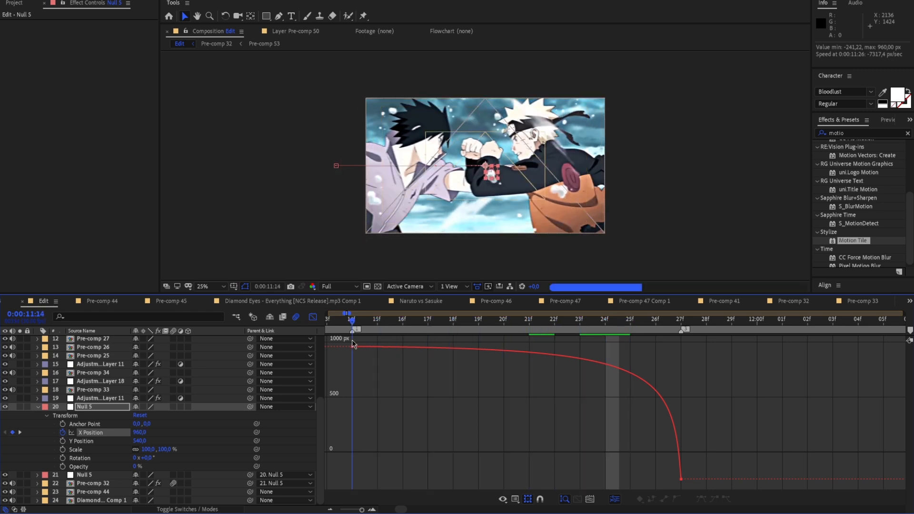
click(336, 287)
click(342, 343)
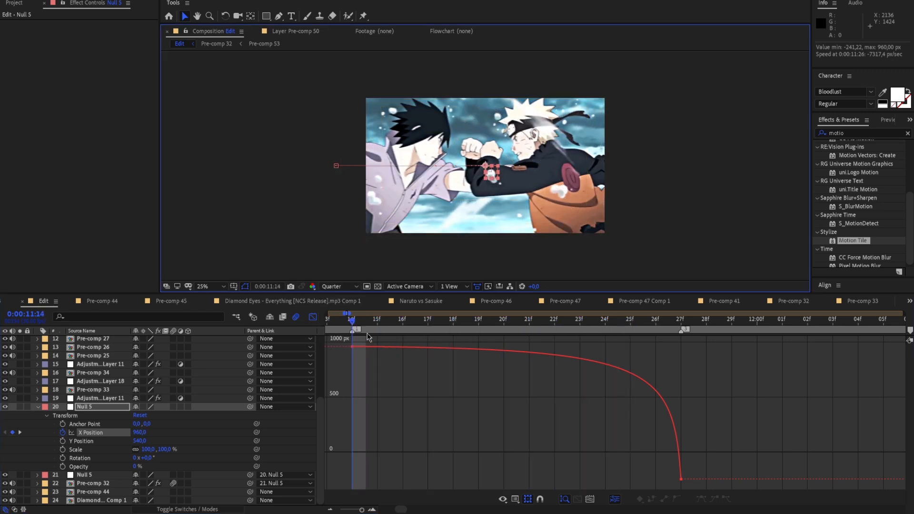
key(space)
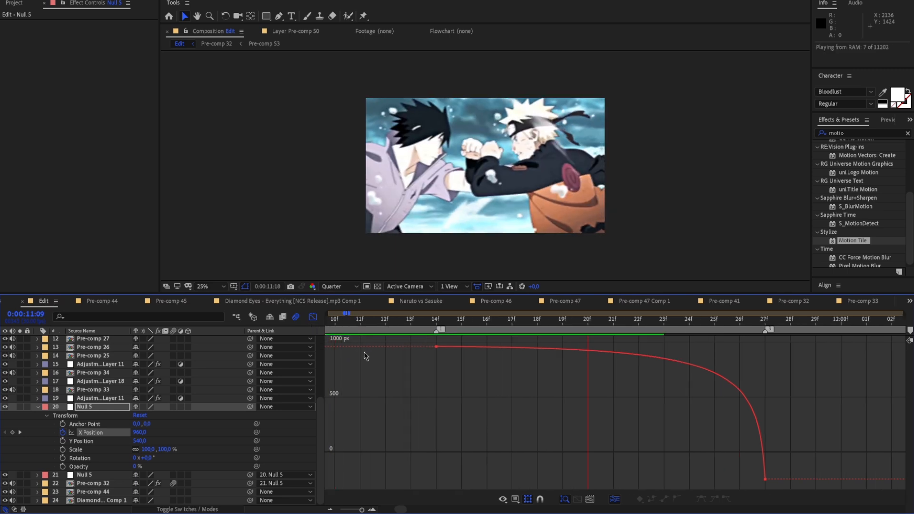
key(space)
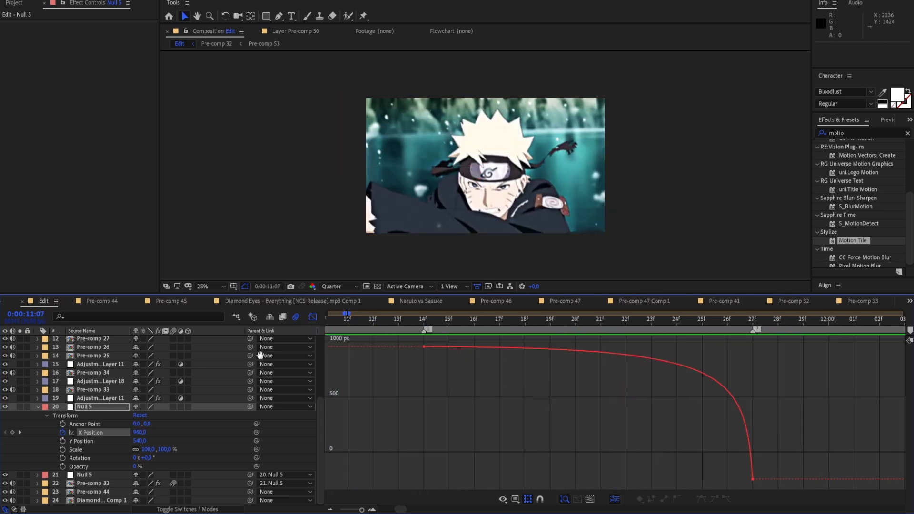
key(space)
key(space)
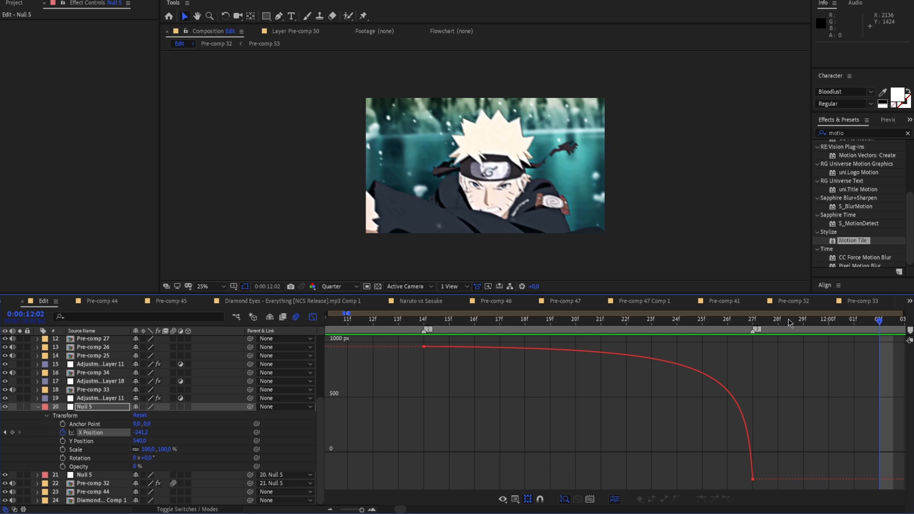
Raise the upper null's final X Position keyframe at 0:00:11:27 to about -11 px, keeping the steep ending curve
drag(829, 321, 633, 347)
key(Page_Down)
key(Page_Down)
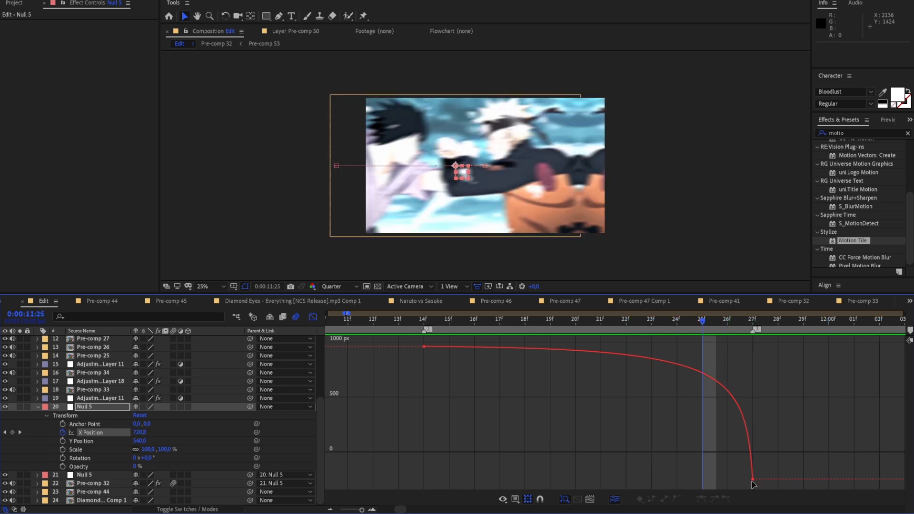
click(752, 479)
mouse_move(753, 482)
mouse_down()
mouse_move(758, 449)
mouse_move(753, 471)
mouse_up()
drag(746, 349, 748, 367)
click(733, 339)
Play back the edit from about 0:00:11:09 through the adjusted slide-out at 0:00:11:27
key(space)
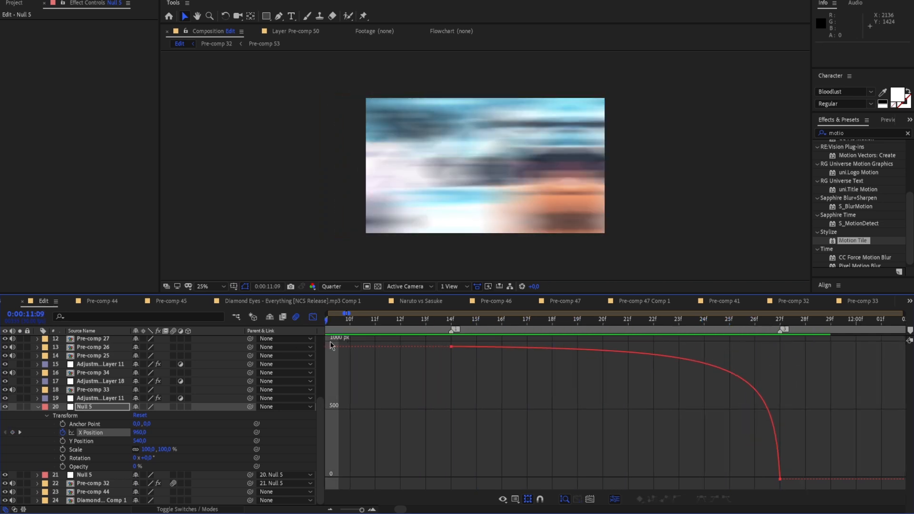
key(space)
drag(667, 322, 305, 350)
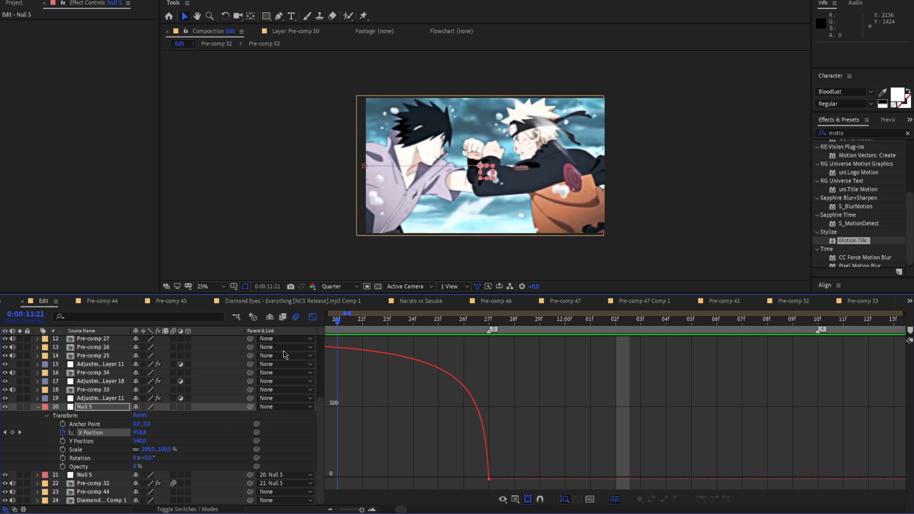
key(space)
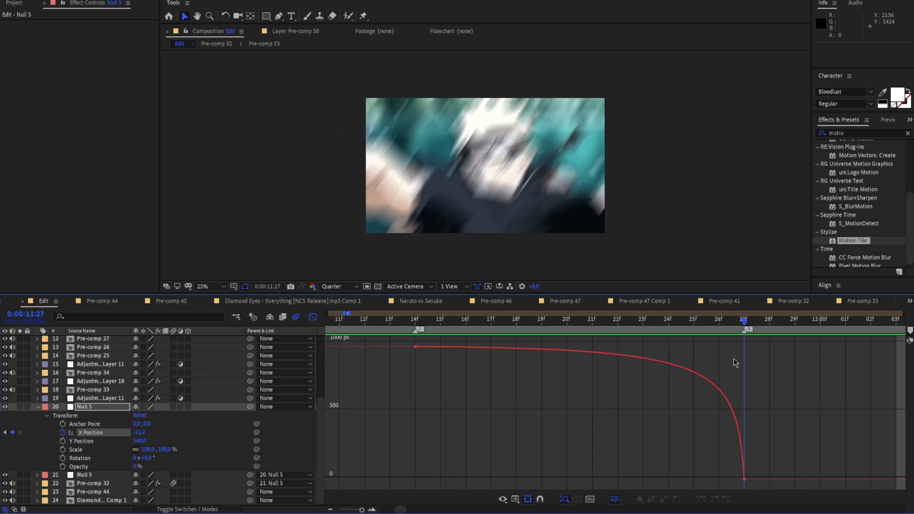
key(space)
Return to the layer bars and copy the Motion Tile effect from Pre-comp 32 to Pre-comp 33
click(39, 406)
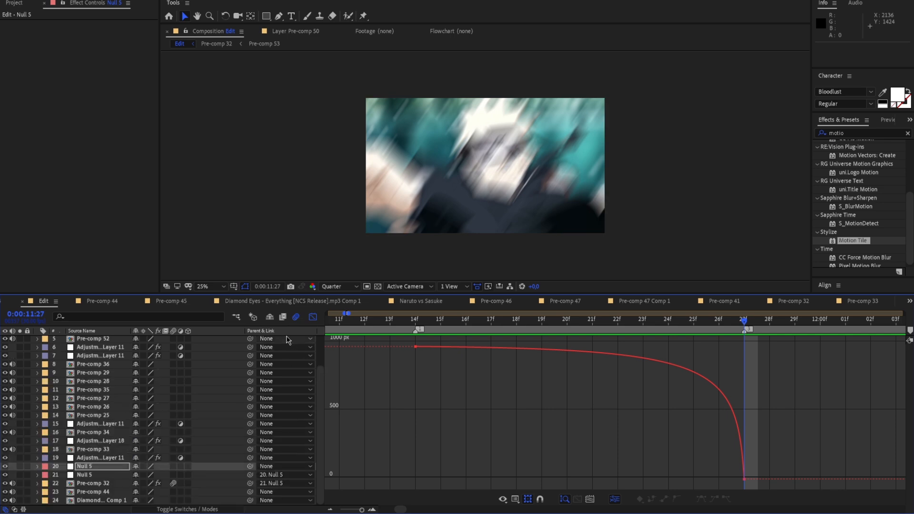
click(312, 316)
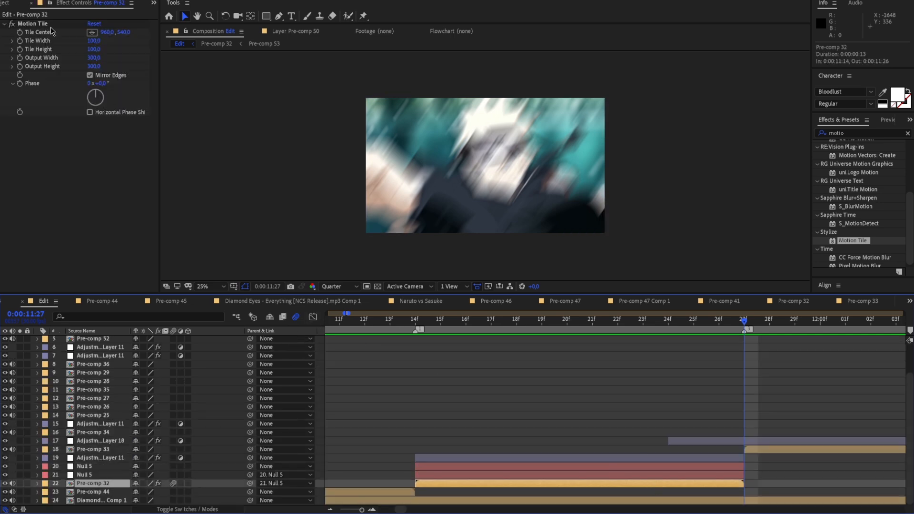
click(774, 449)
drag(737, 321, 580, 452)
key(ctrl+v)
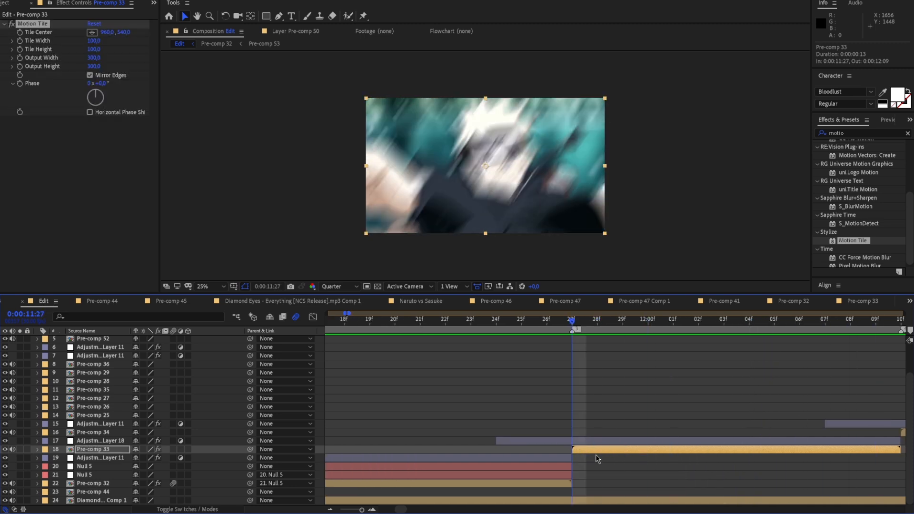
Add a null object above Pre-comp 33 starting at 0:00:11:27 and trim it to end with that clip
right_click(258, 218)
mouse_move(305, 222)
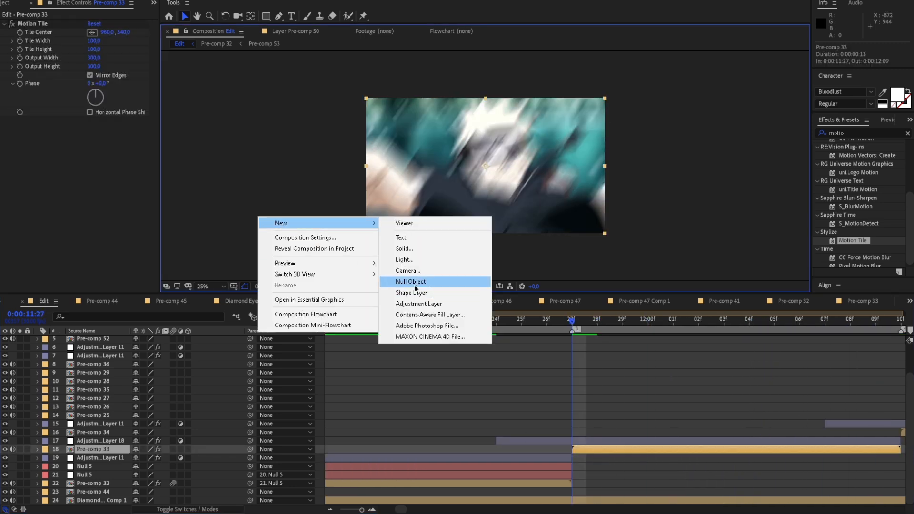
click(410, 281)
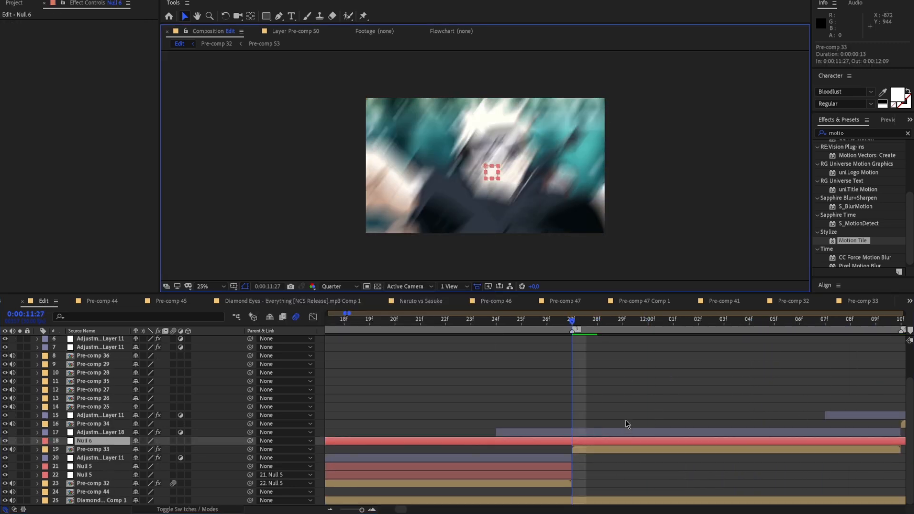
click(592, 441)
key(space)
key(ctrl+shift+d)
key(Delete)
Duplicate the new null, parent Pre-comp 33 to the lower copy, and parent the lower copy to the upper one
drag(849, 327, 536, 328)
click(549, 441)
key(ctrl+d)
click(556, 458)
drag(250, 458, 108, 442)
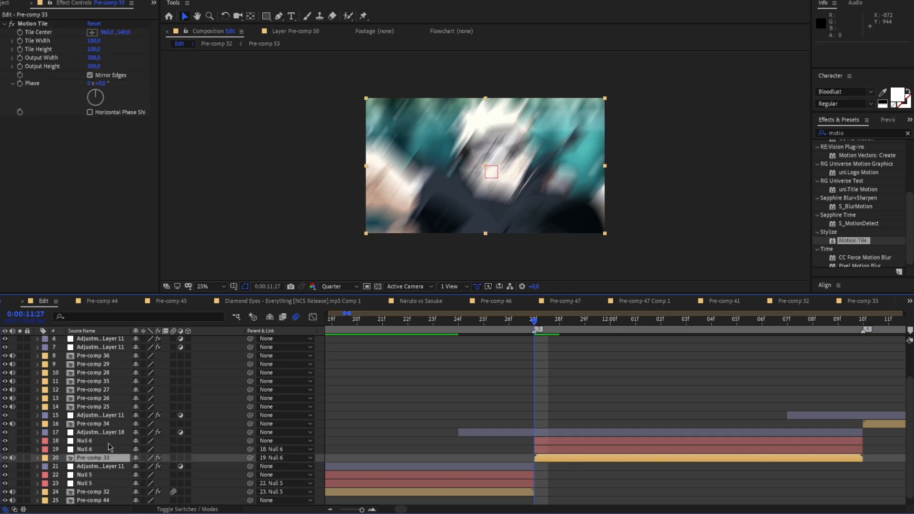
Separate the Position dimensions of the lower null above Pre-comp 33
click(37, 449)
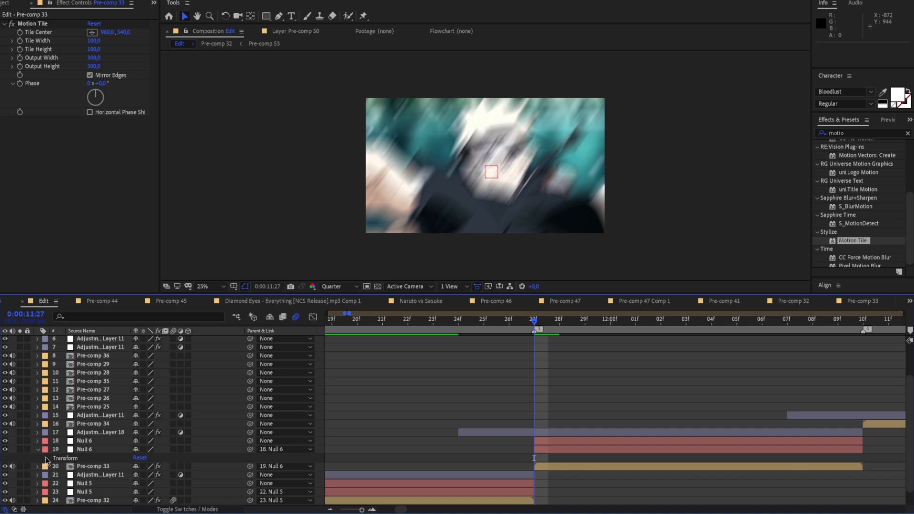
click(47, 458)
scroll(101, 431, down, 3)
right_click(87, 428)
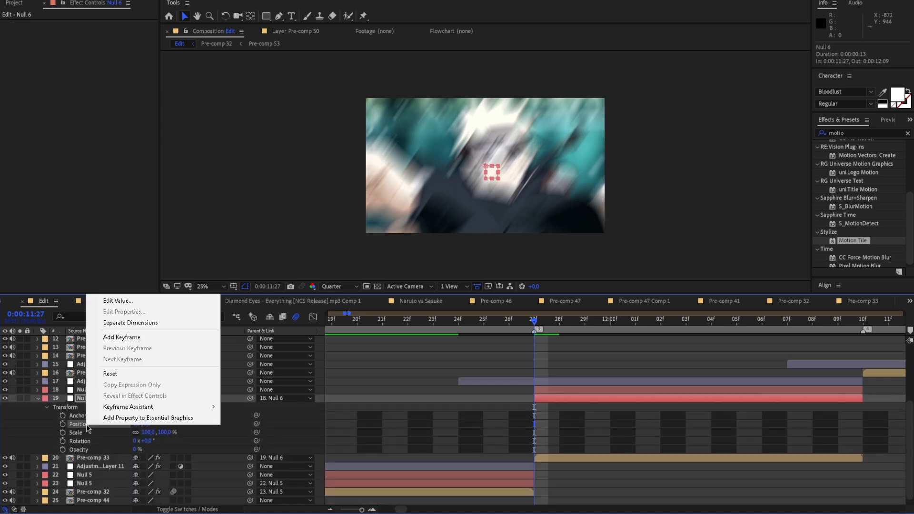
click(130, 326)
click(105, 440)
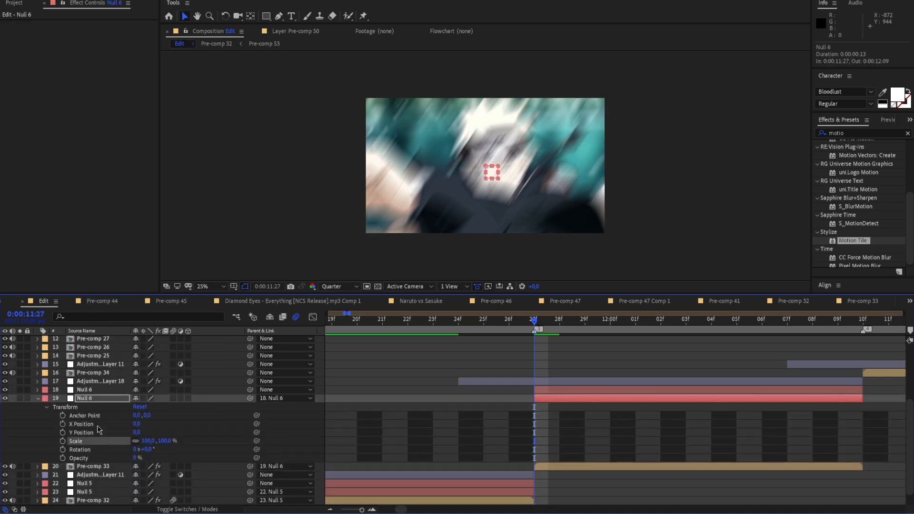
Keyframe the lower null's X Position at 500 at 0:00:11:27 and preview the offset clip
click(63, 424)
drag(142, 422, 302, 429)
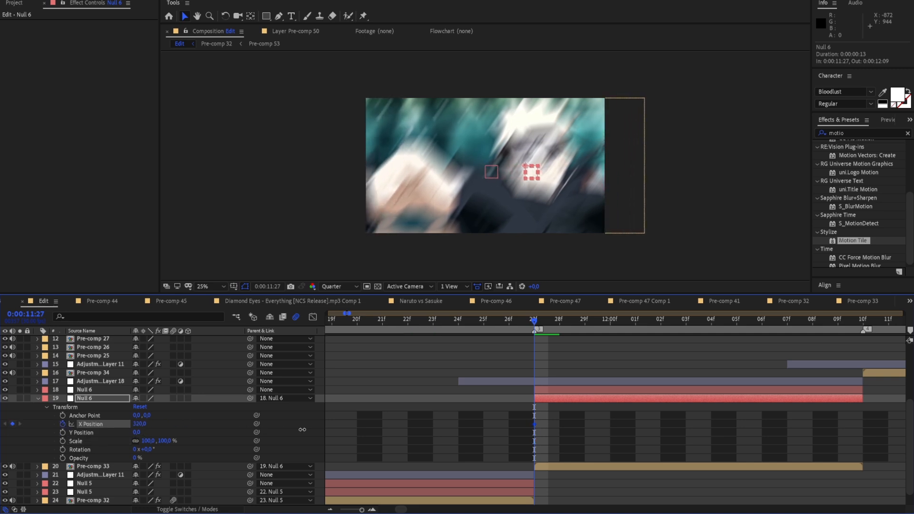
drag(138, 428, 153, 426)
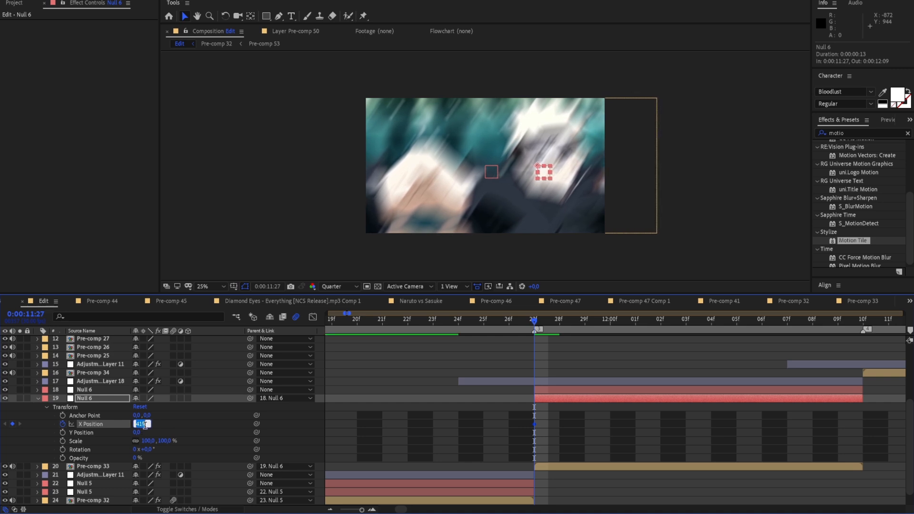
text(500)
key(Return)
key(space)
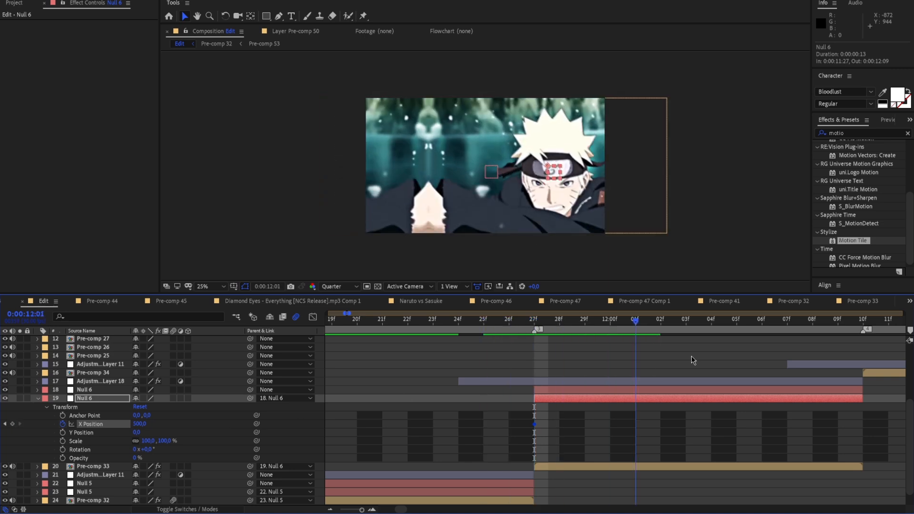
Keyframe the lower null's X Position at 0 at the clip's end, apply Easy Ease, and shift that keyframe to 0:00:12:10
right_click(120, 426)
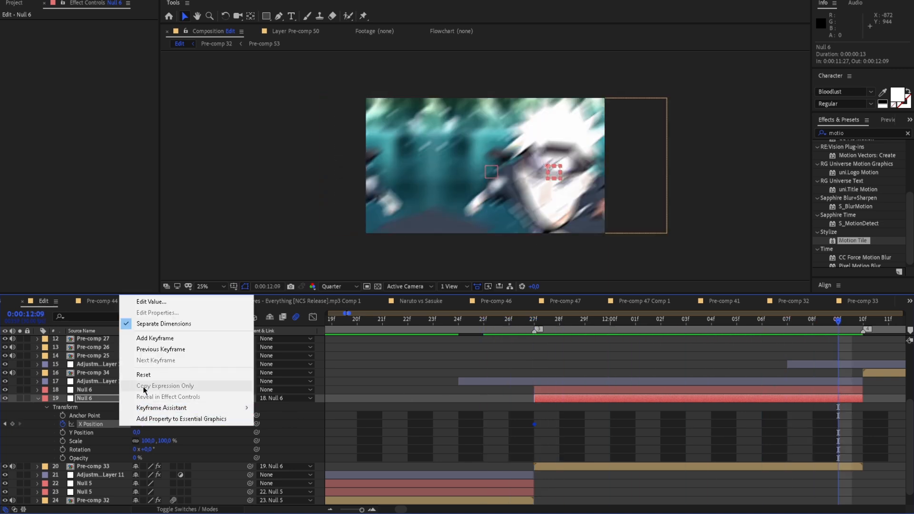
click(120, 442)
text(0)
key(Return)
drag(147, 445, 153, 445)
drag(514, 421, 861, 427)
key(F9)
click(838, 424)
key(alt+Right)
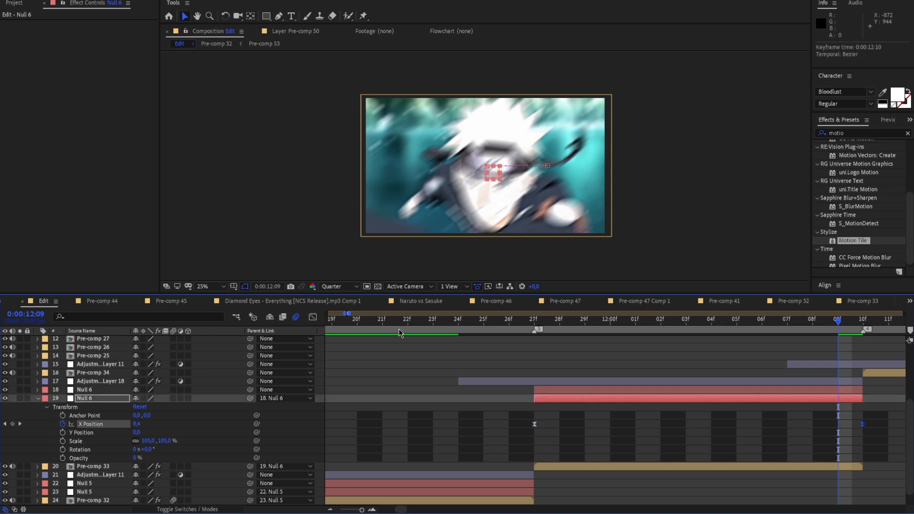
Shape the lower null's X Position curve to drop sharply at 0:00:11:27 and ease out gradually towards 0:00:12:10
click(313, 317)
drag(645, 348, 541, 475)
drag(755, 479, 561, 479)
click(767, 369)
click(811, 323)
Play back the slide from Pre-comp 32 into Pre-comp 33 several times
drag(811, 325, 334, 328)
key(space)
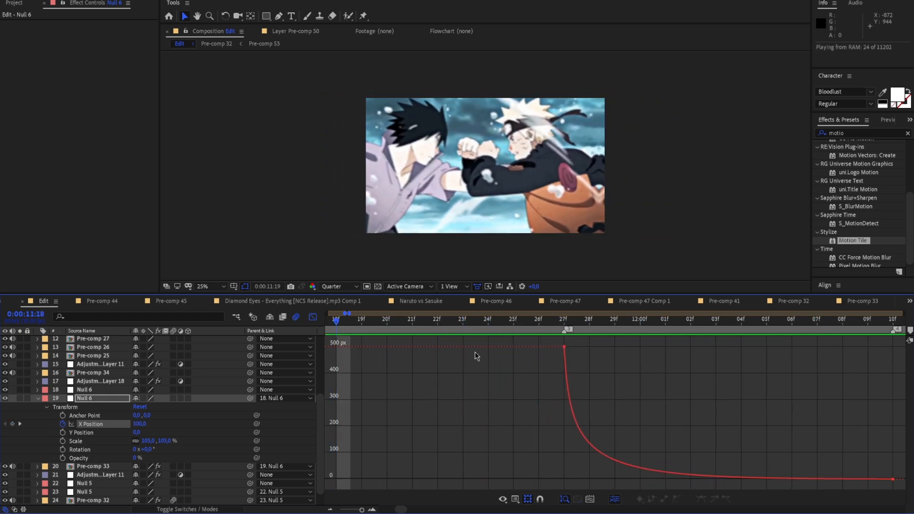
key(space)
drag(765, 326, 601, 378)
key(space)
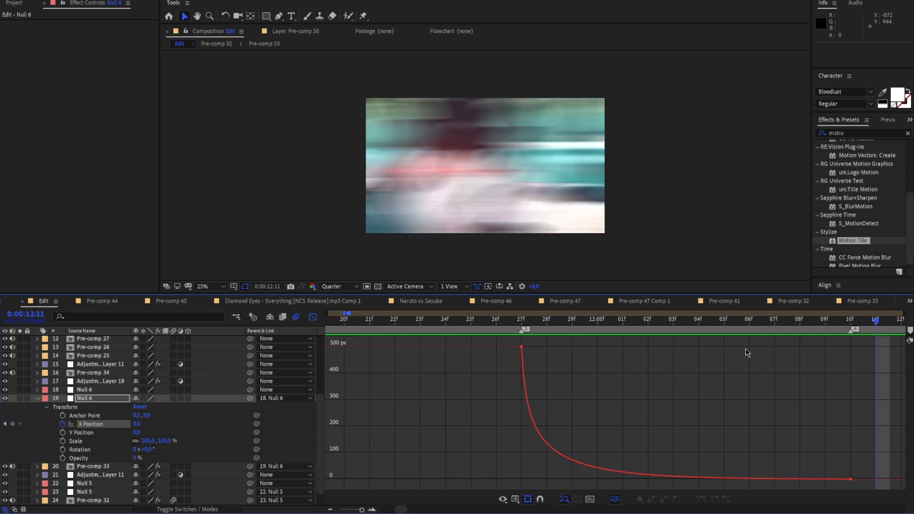
key(space)
drag(631, 321, 233, 339)
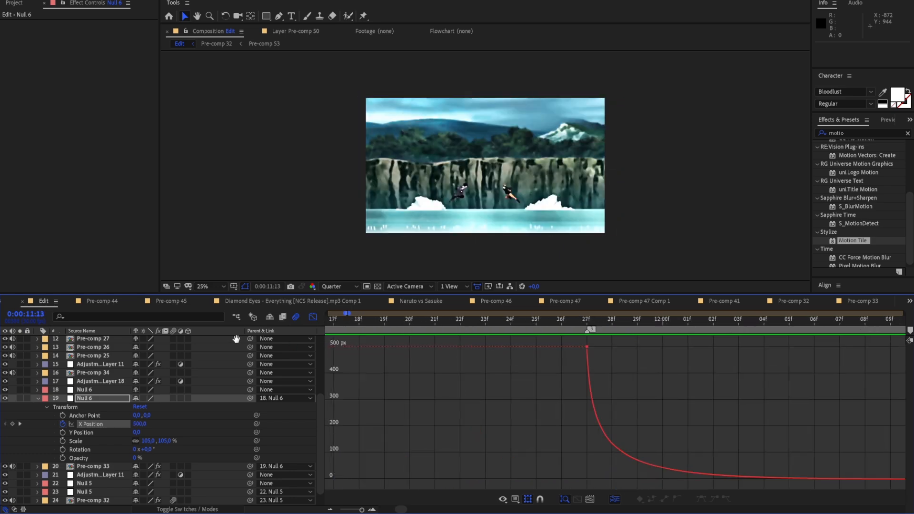
key(space)
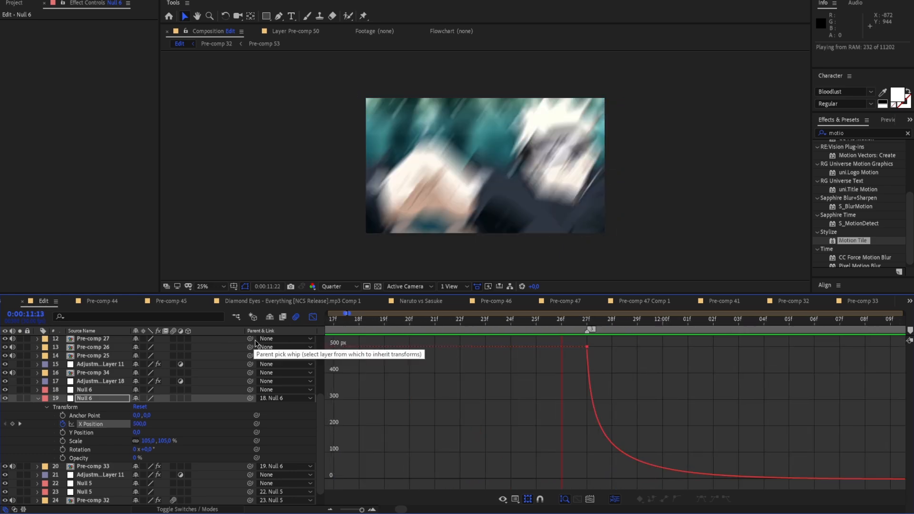
Collapse the lower null's properties, return to the layer bars, and replay the slide transition around 0:00:11:27
click(38, 399)
drag(767, 322, 682, 357)
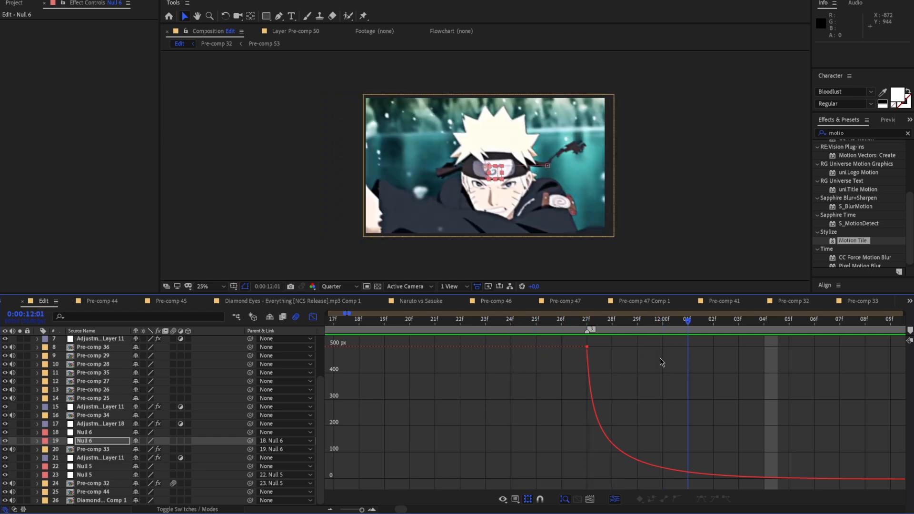
key(space)
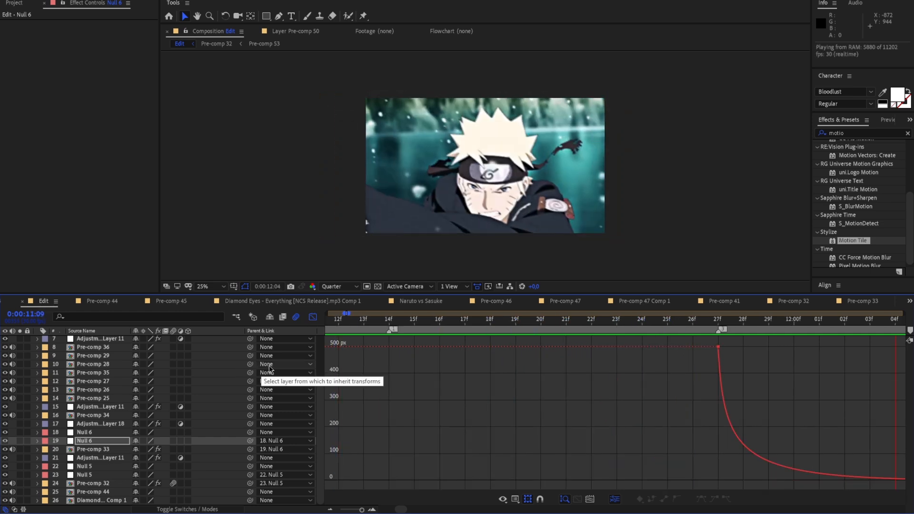
key(space)
click(313, 316)
drag(614, 325, 261, 400)
key(space)
key(space)
Keyframe the scale of the upper null above Pre-comp 33 at 100% at 0:00:11:27 and 150% at 0:00:12:09
drag(784, 323, 413, 433)
click(62, 429)
click(38, 432)
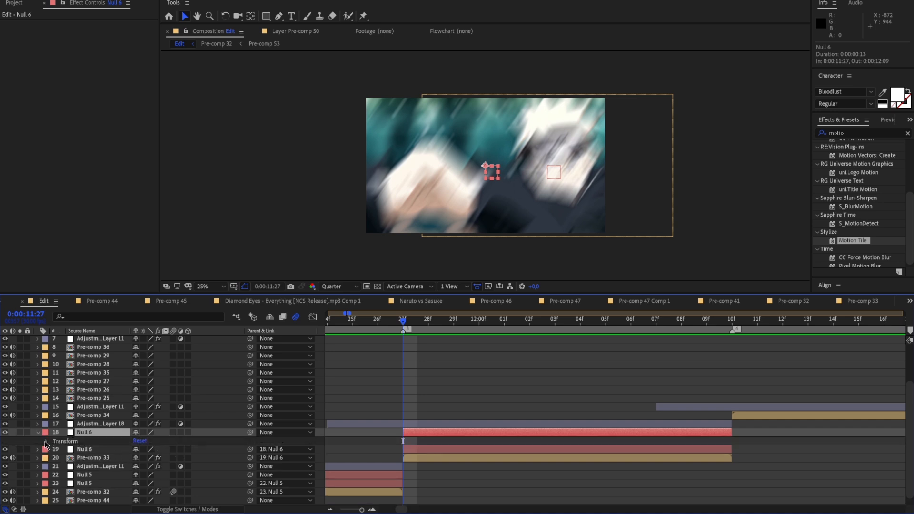
click(46, 441)
scroll(99, 447, down, 1)
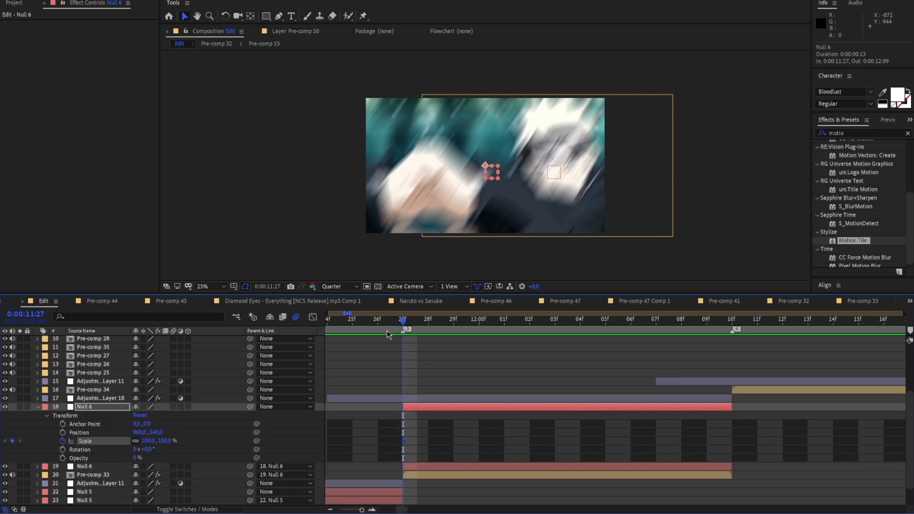
drag(434, 328, 707, 399)
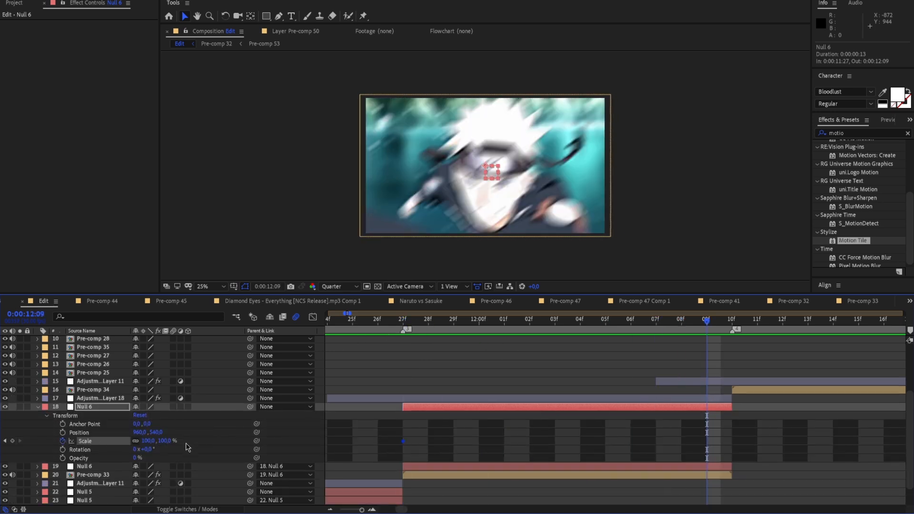
drag(150, 441, 162, 442)
Easy Ease the Scale keyframes, place the last at 0:00:12:10, and shape the curve to start slowly and rise sharply
drag(707, 441, 387, 434)
key(F9)
click(399, 438)
click(402, 440)
key(shift+F3)
drag(621, 347, 724, 477)
drag(517, 480, 709, 482)
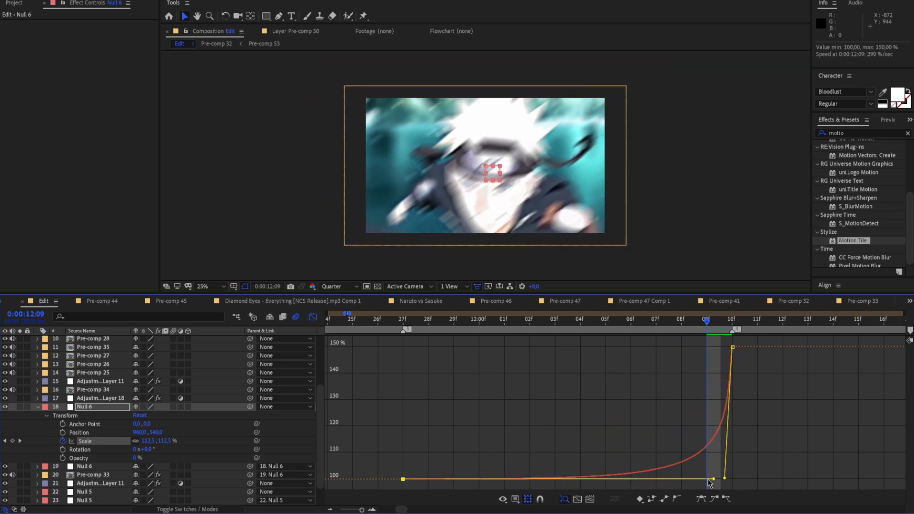
click(310, 319)
Enable motion blur for Pre-comp 33, collapse the upper null, and play back the edit through the zoom
scroll(176, 474, down, 1)
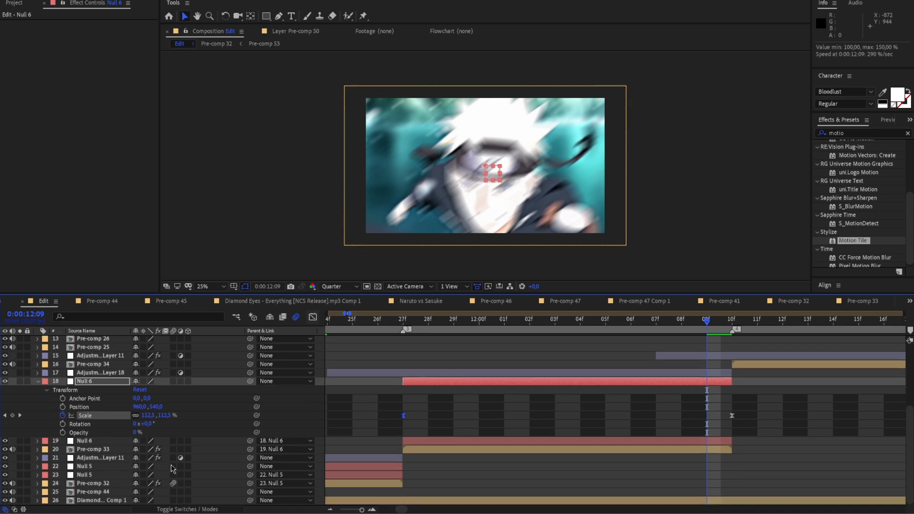
click(173, 449)
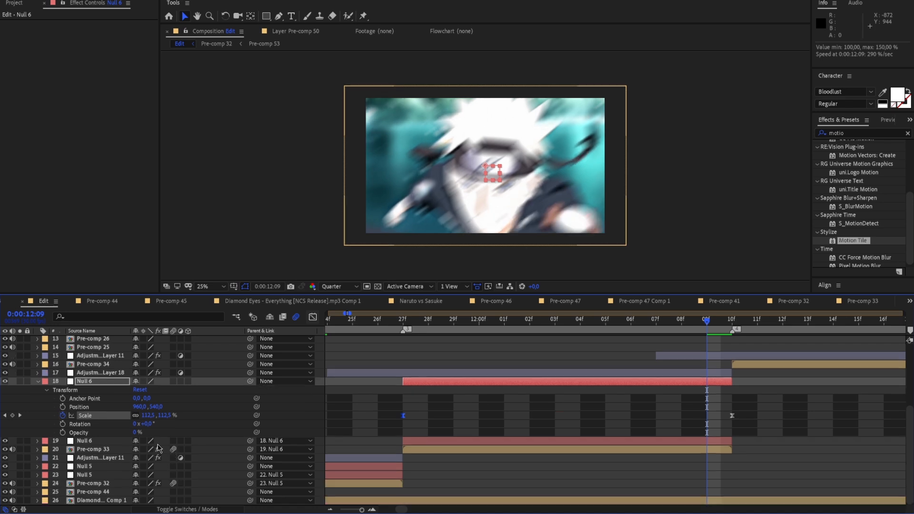
click(39, 382)
key(space)
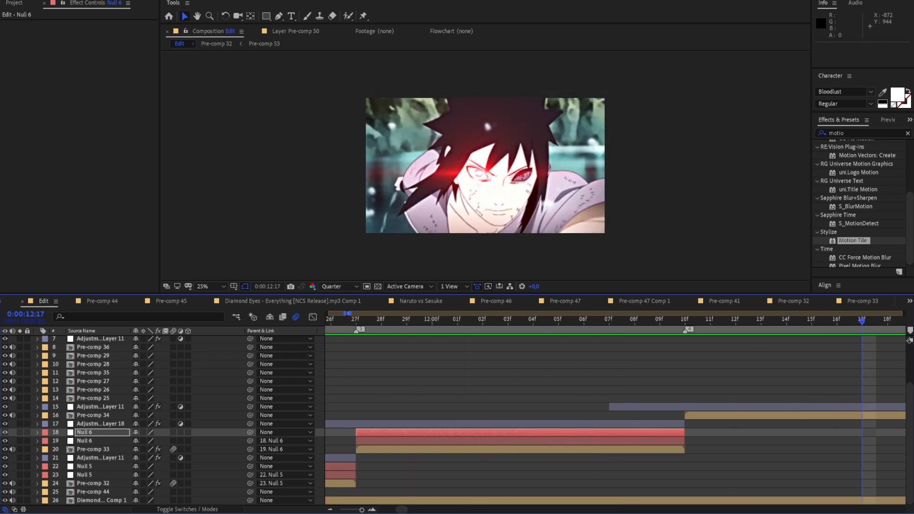
key(space)
Add a null object above Pre-comp 34 starting at 0:00:12:10 and trim it to end with that clip
right_click(288, 215)
mouse_move(306, 220)
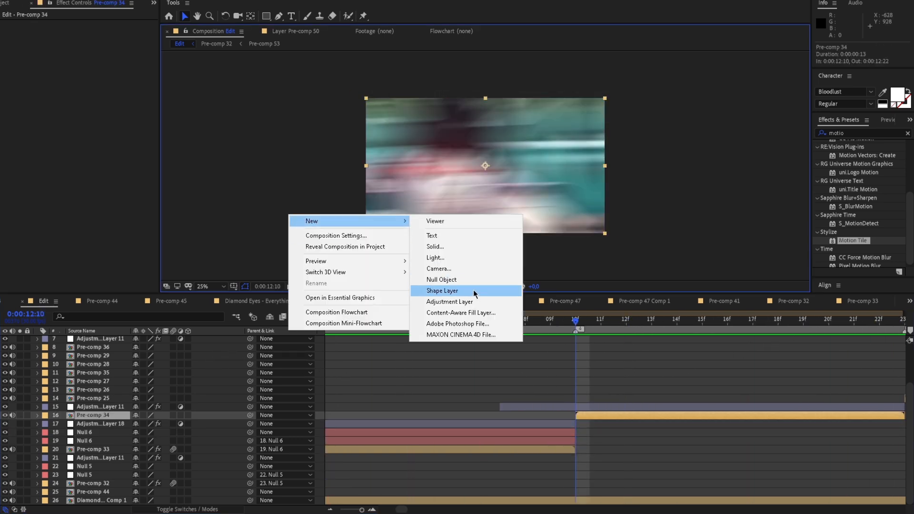
click(460, 282)
key(ctrl+shift+d)
click(569, 422)
key(Delete)
drag(577, 322, 804, 418)
click(809, 416)
key(ctrl+shift+d)
key(Delete)
Duplicate the null above Pre-comp 34, parent the clip to the lower copy, and parent that copy to the upper one
drag(805, 321, 483, 416)
click(484, 416)
key(ctrl+d)
click(490, 431)
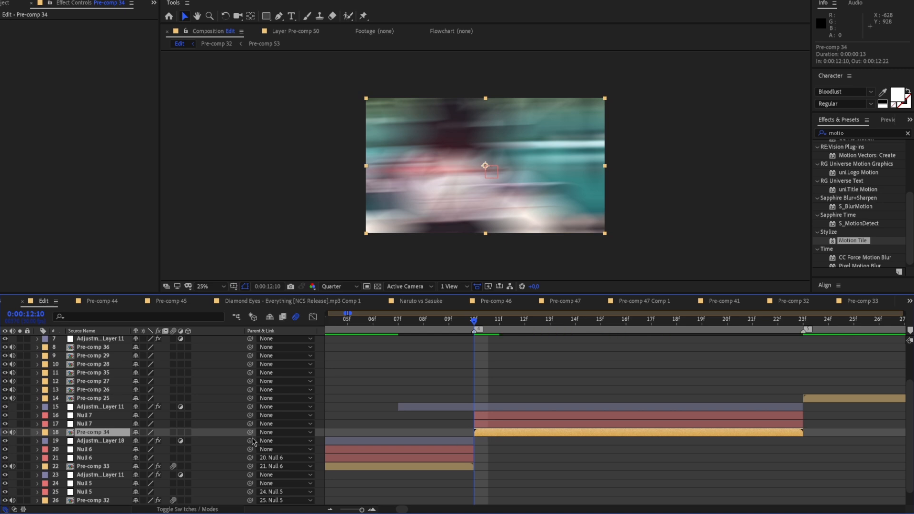
drag(167, 435, 168, 423)
drag(250, 424, 81, 415)
Reveal the Transform properties of the lower null above Pre-comp 34, and copy the Motion Tile effect from Pre-comp 33 to Pre-comp 34
click(37, 424)
click(47, 433)
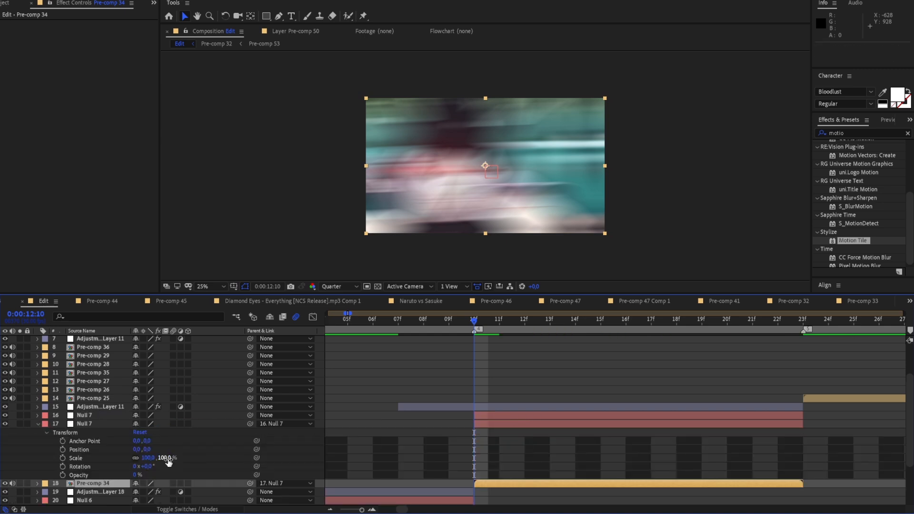
drag(150, 459, 148, 459)
right_click(117, 457)
click(154, 409)
scroll(403, 452, down, 2)
click(405, 465)
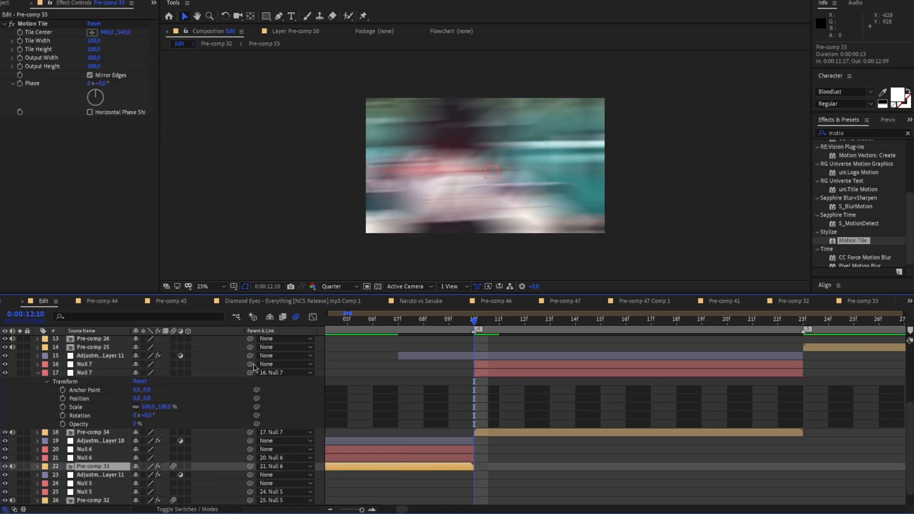
click(33, 24)
click(521, 431)
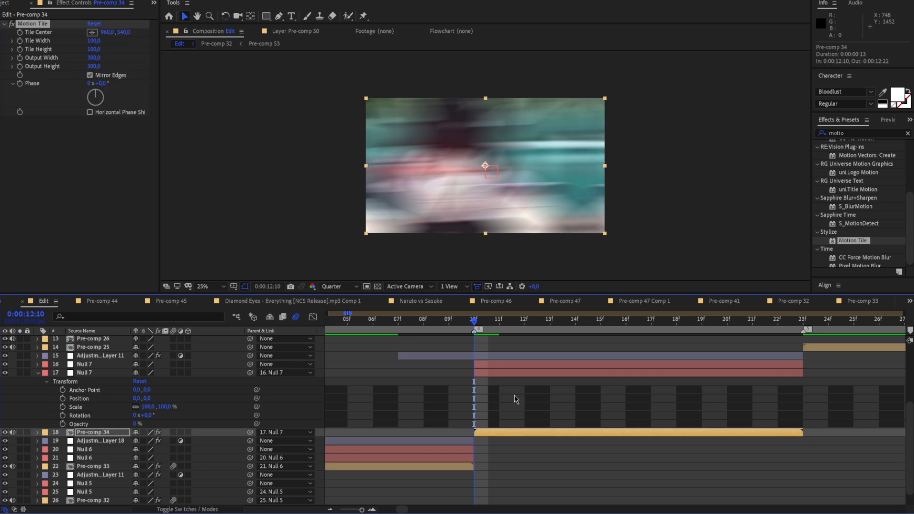
Keyframe the lower null's Scale at 70% at 0:00:12:10 and 105% at 0:00:12:22
click(511, 375)
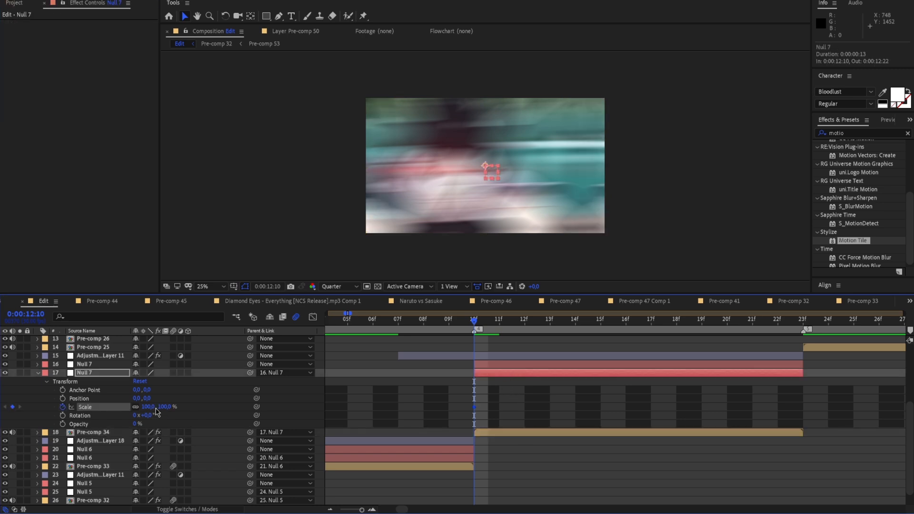
mouse_move(146, 409)
mouse_down()
mouse_move(155, 412)
mouse_move(139, 416)
mouse_up()
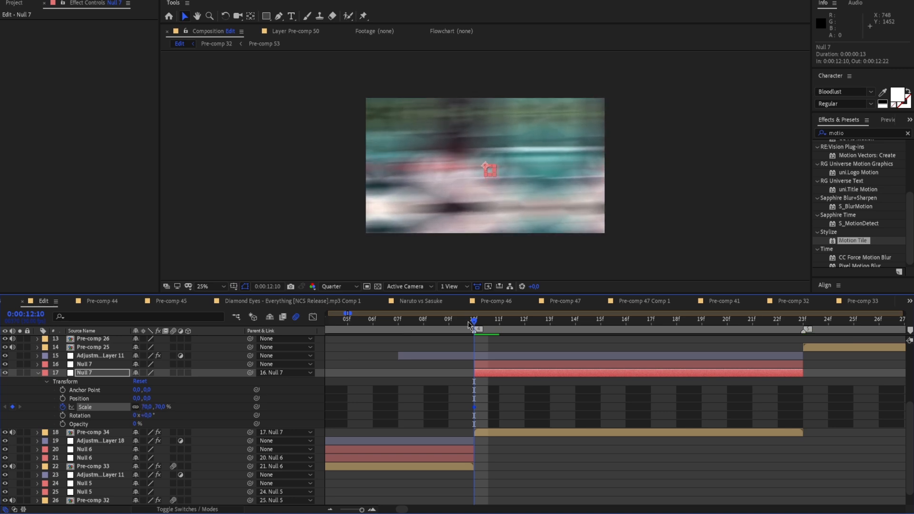
key(space)
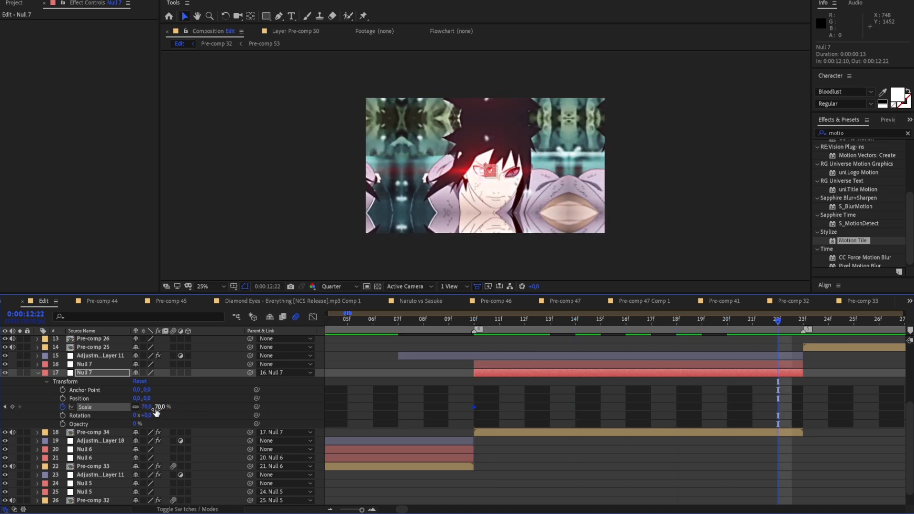
drag(158, 412, 164, 409)
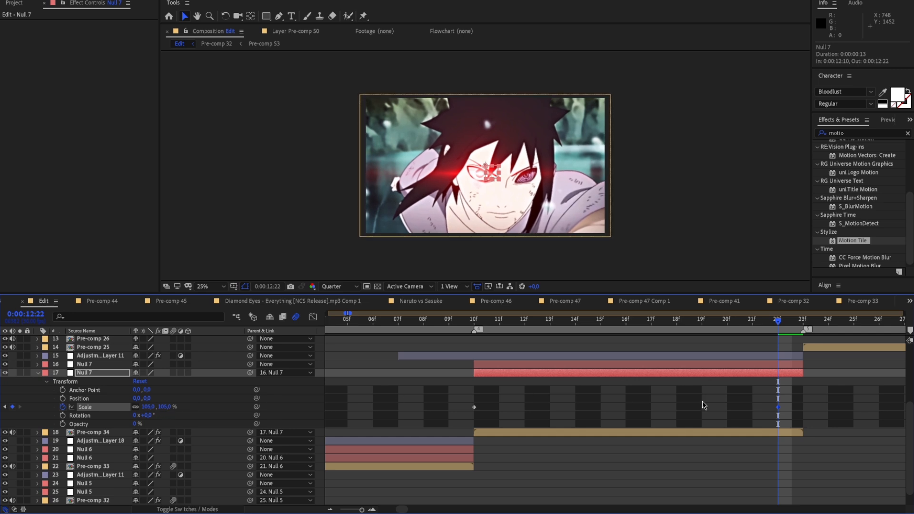
Easy Ease the Scale keyframes, move the last to the end of Pre-comp 34, and shape the curve to rise sharply and level off slowly
drag(460, 402, 805, 413)
drag(793, 413, 470, 403)
key(F9)
click(605, 402)
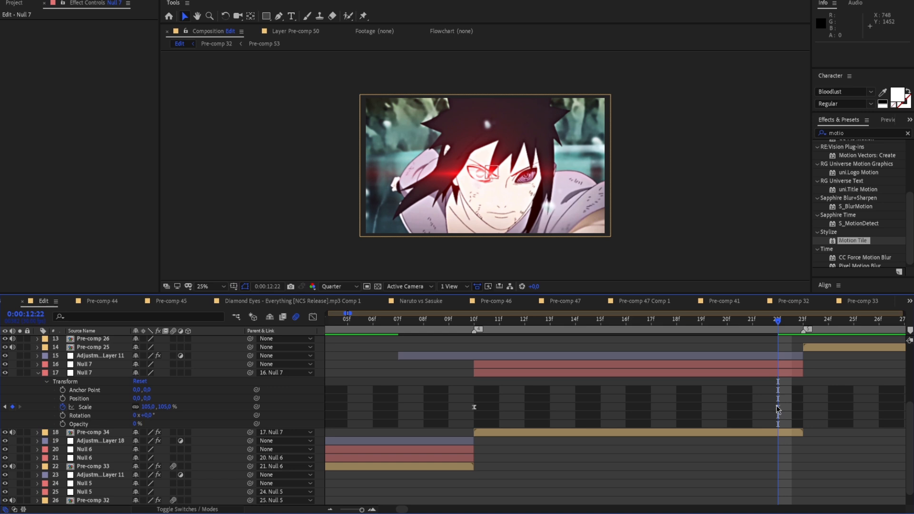
drag(779, 409, 803, 409)
key(shift+F3)
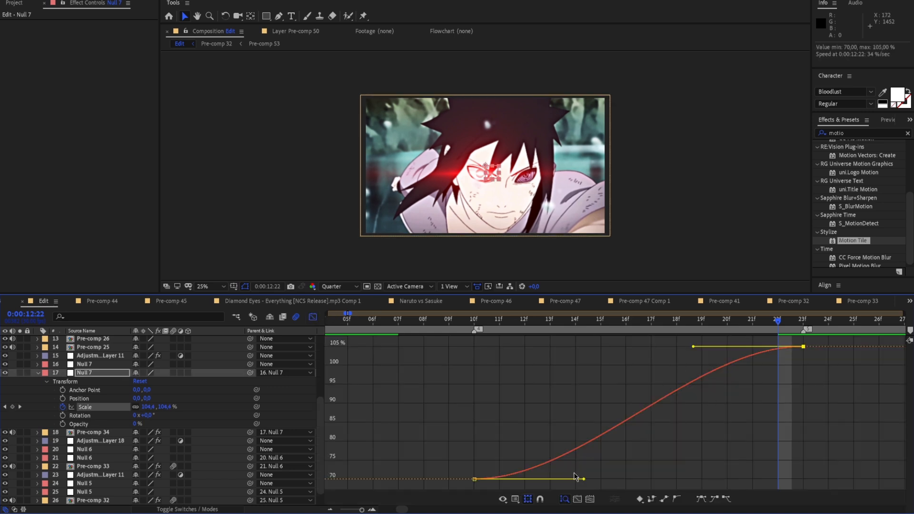
drag(583, 478, 481, 347)
drag(694, 351, 513, 352)
Play back the edit through the zoom into Pre-comp 34 to check the new Scale curve
click(776, 332)
drag(776, 332, 283, 386)
key(space)
key(space)
drag(715, 326, 207, 400)
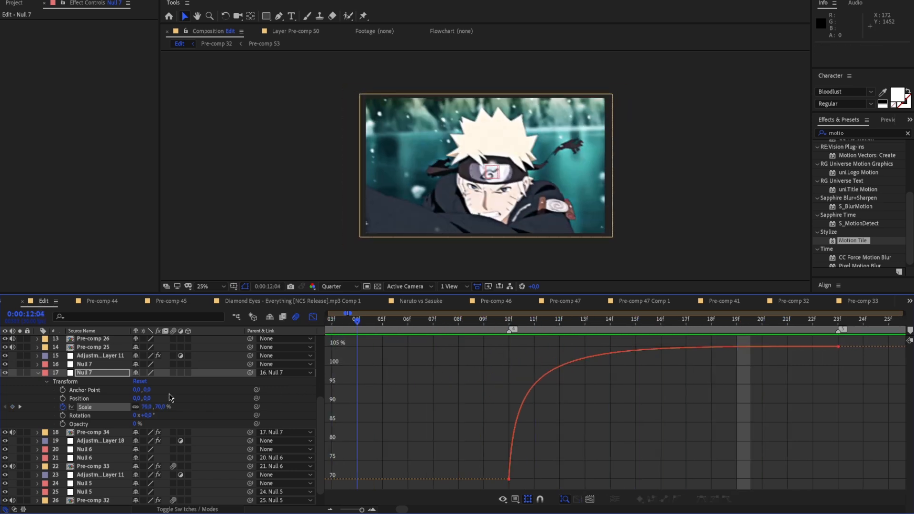
key(space)
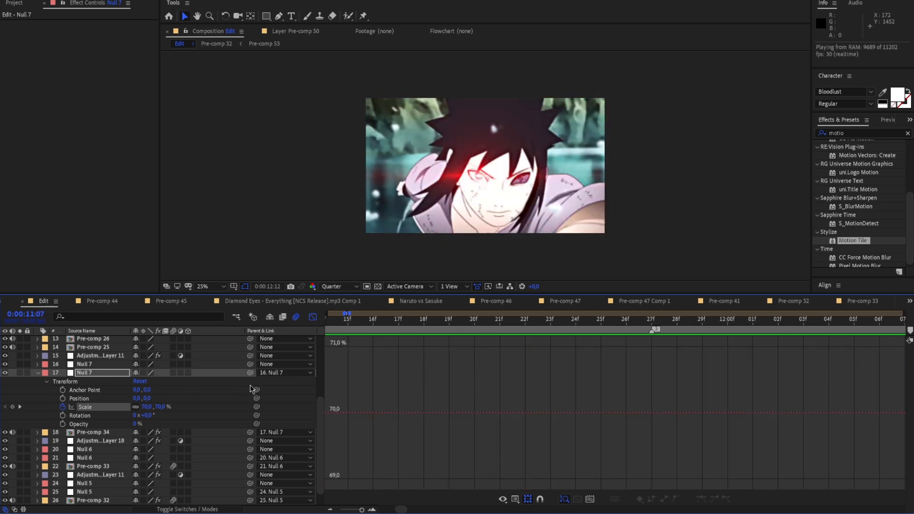
key(space)
key(space)
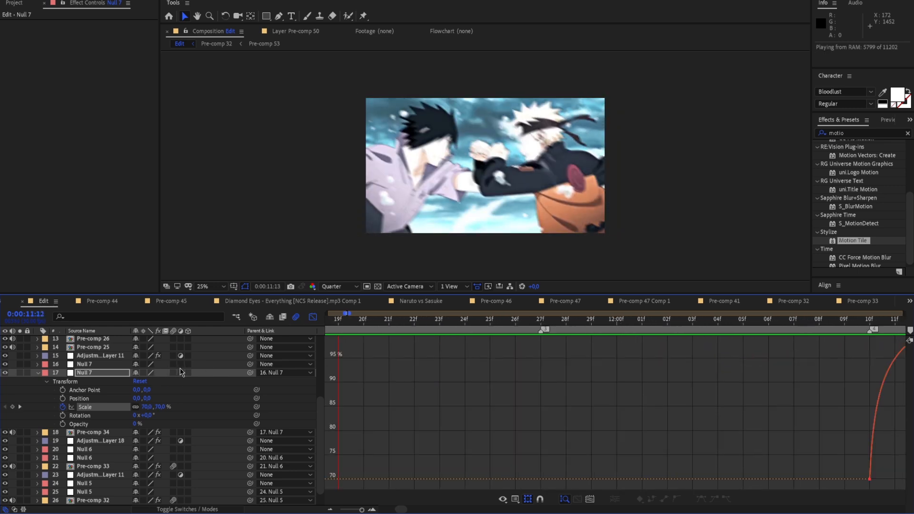
key(space)
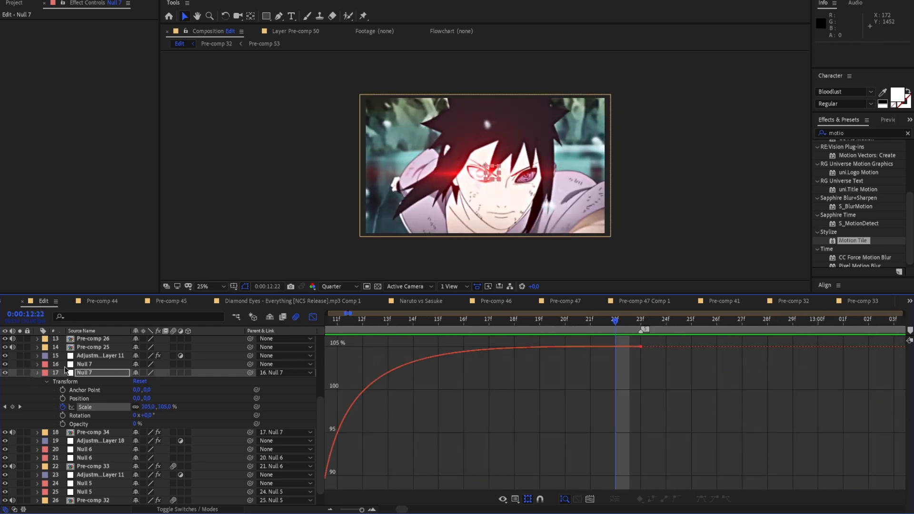
Collapse the lower null, leave the graph editor, and replay the edit across the first three transitions
click(38, 373)
click(312, 317)
drag(613, 321, 197, 363)
key(space)
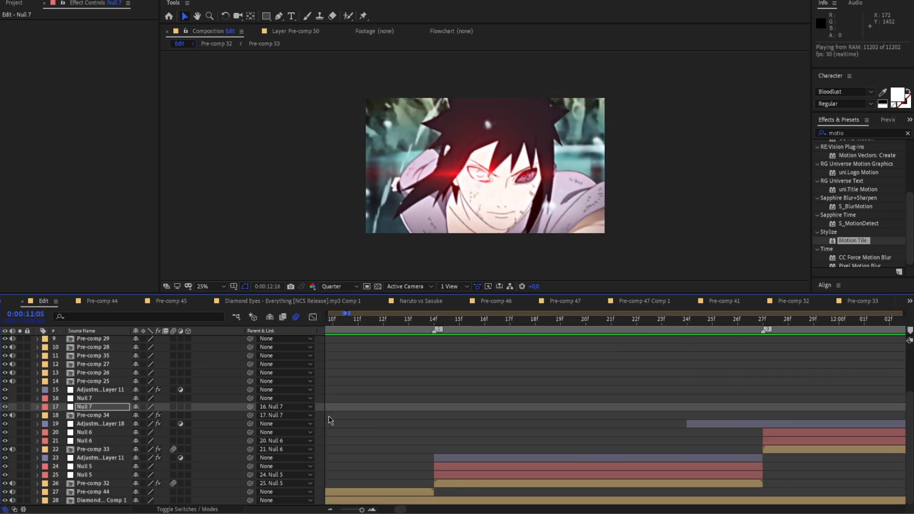
key(space)
drag(362, 511, 361, 510)
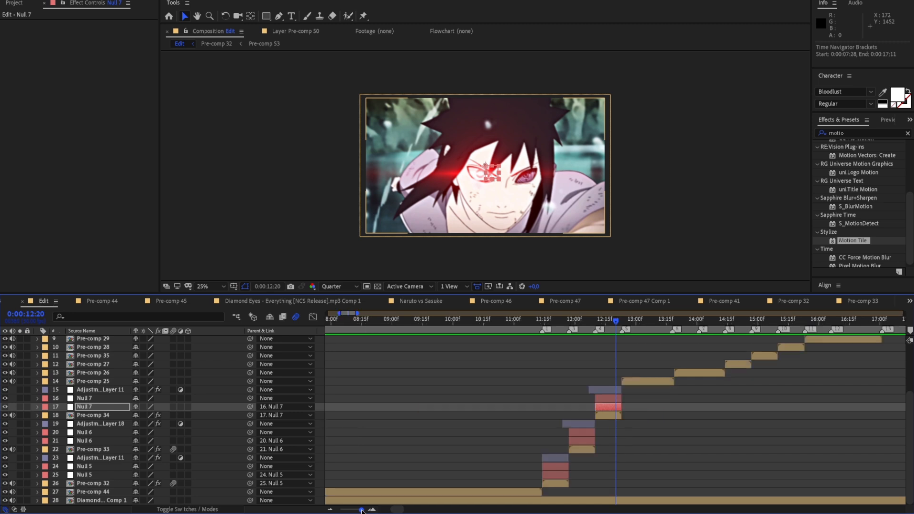
drag(595, 332, 531, 344)
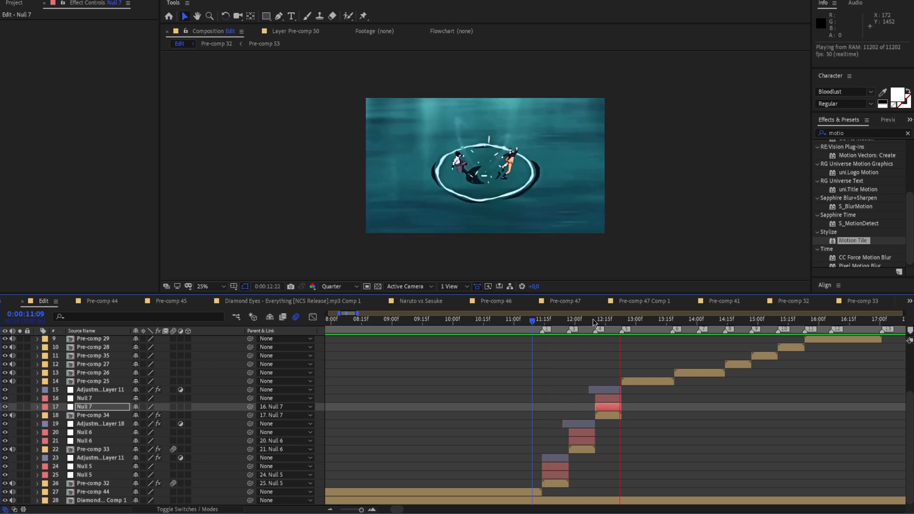
key(space)
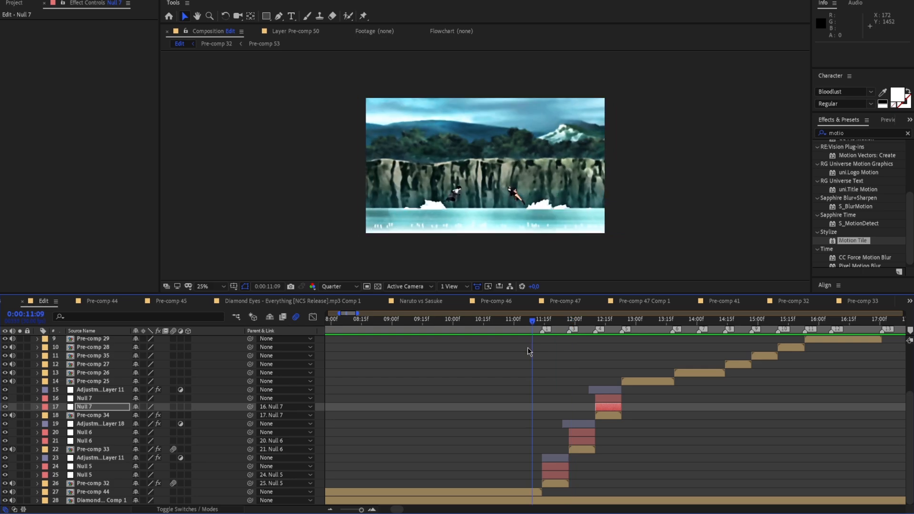
Replay the finished transitions and scrub through the clips after Pre-comp 34 to examine the cuts still without effects
drag(597, 328, 536, 358)
key(space)
drag(651, 325, 610, 338)
drag(596, 345, 711, 332)
click(624, 380)
key(space)
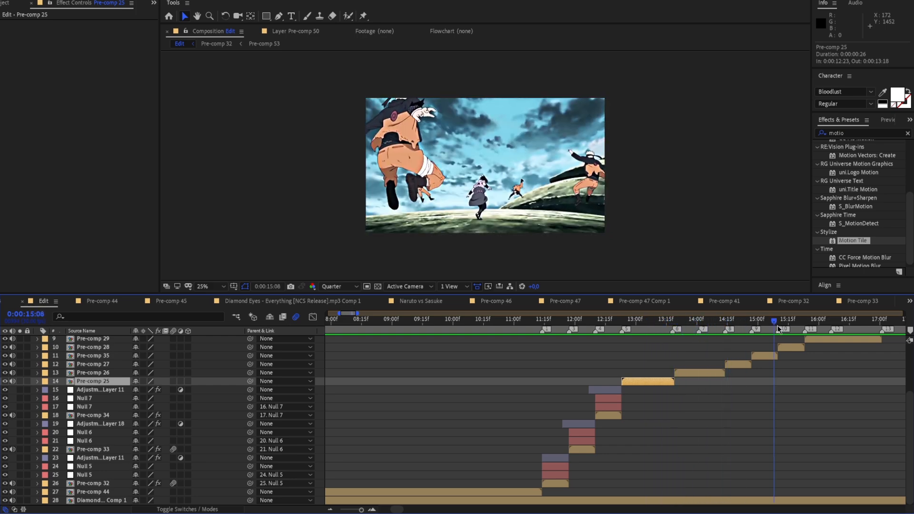
scroll(743, 350, up, 2)
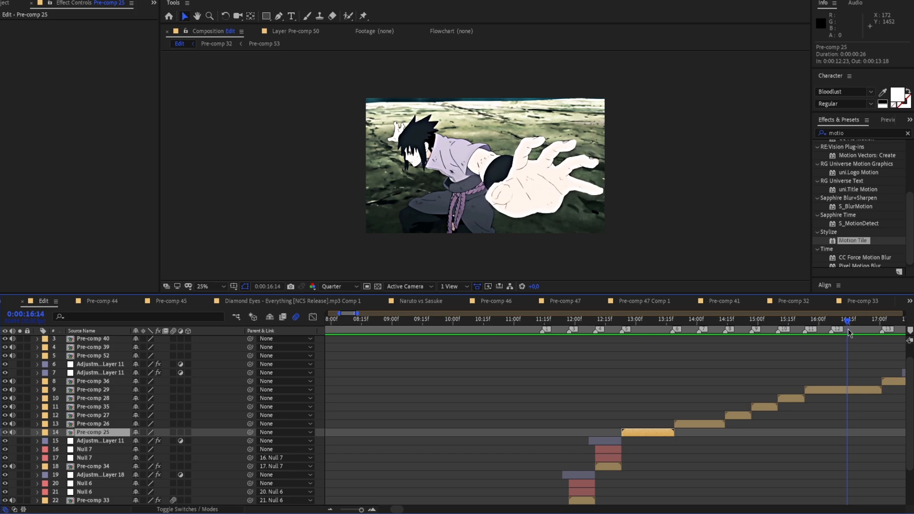
drag(826, 322, 590, 359)
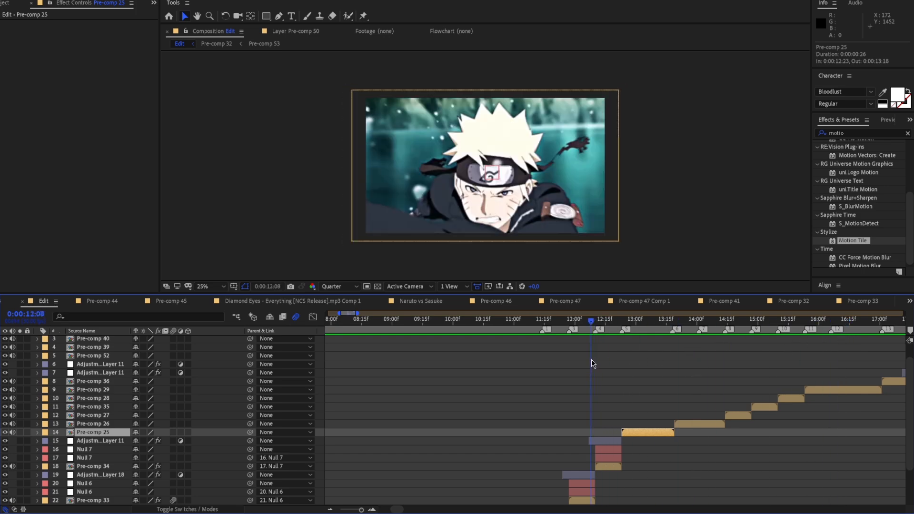
scroll(548, 395, down, 2)
drag(361, 510, 371, 509)
drag(617, 323, 338, 354)
key(space)
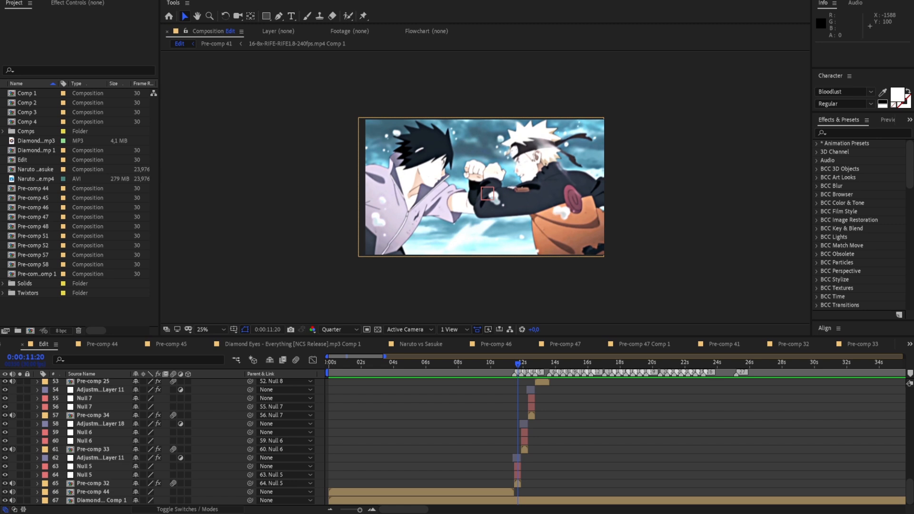
Play back the full edit from 0:00:11:09 to 0:00:25:20 and review its layer stack
click(511, 365)
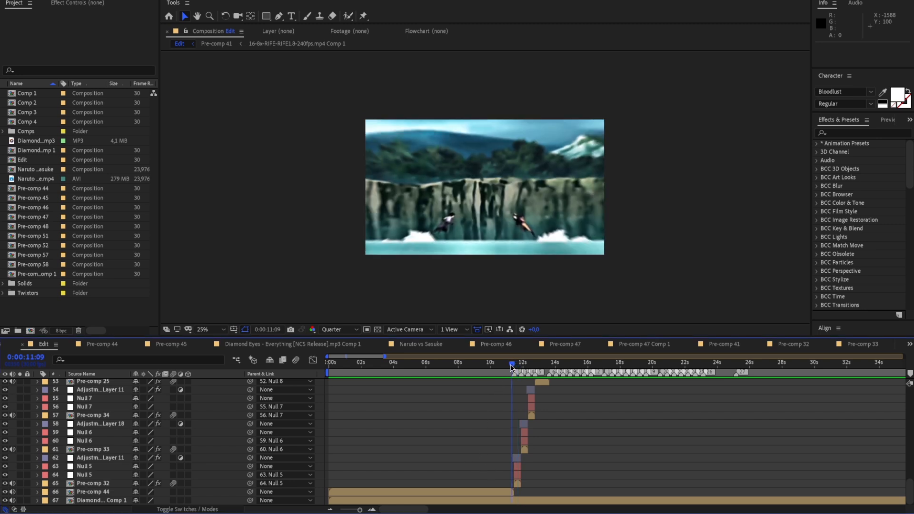
scroll(524, 419, up, 10)
scroll(547, 435, down, 10)
key(space)
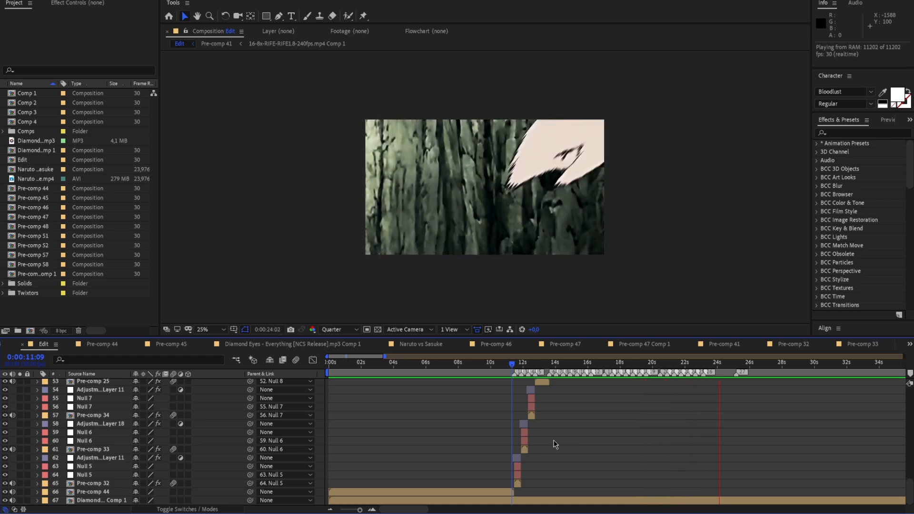
key(space)
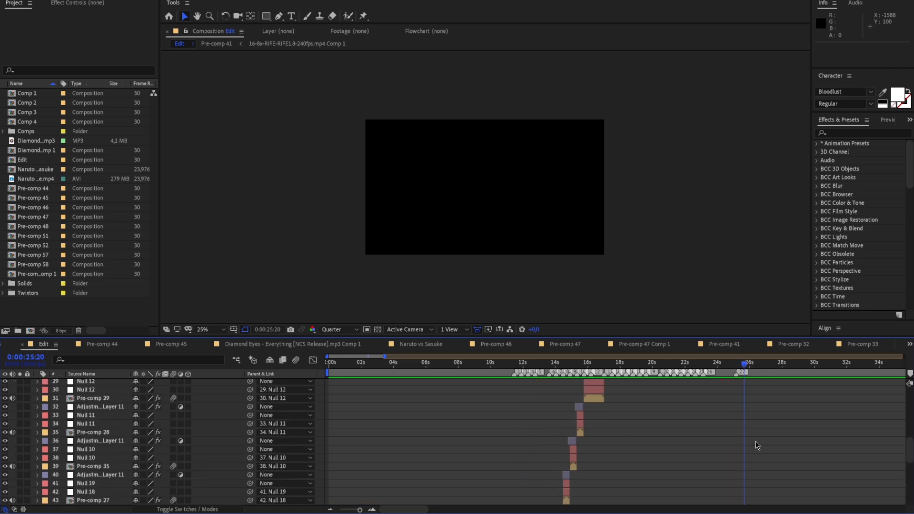
drag(739, 366, 501, 426)
scroll(712, 381, up, 2)
scroll(735, 374, down, 10)
scroll(519, 397, down, 5)
drag(505, 368, 520, 371)
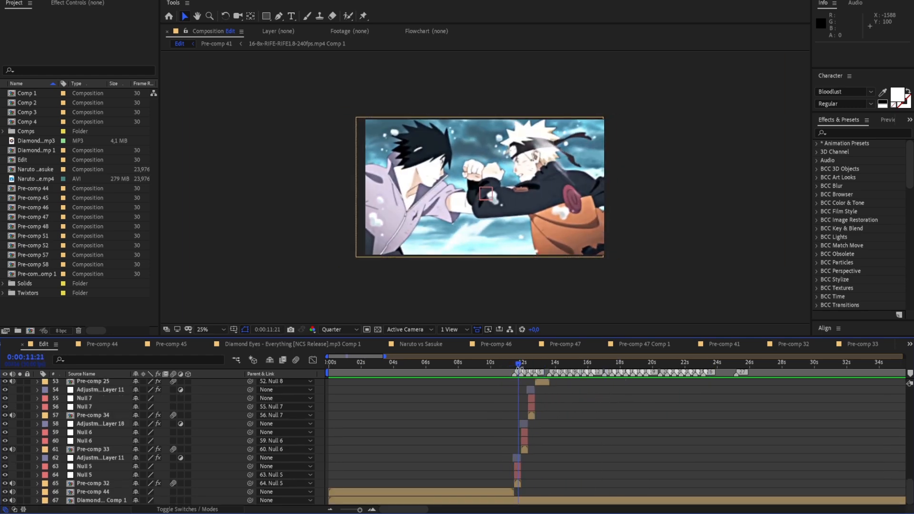
scroll(538, 438, up, 5)
scroll(547, 419, down, 4)
scroll(548, 417, down, 1)
Pre-compose all layers above Pre-comp 44 except the adjustment layer over the first transition
click(518, 483)
scroll(666, 454, up, 15)
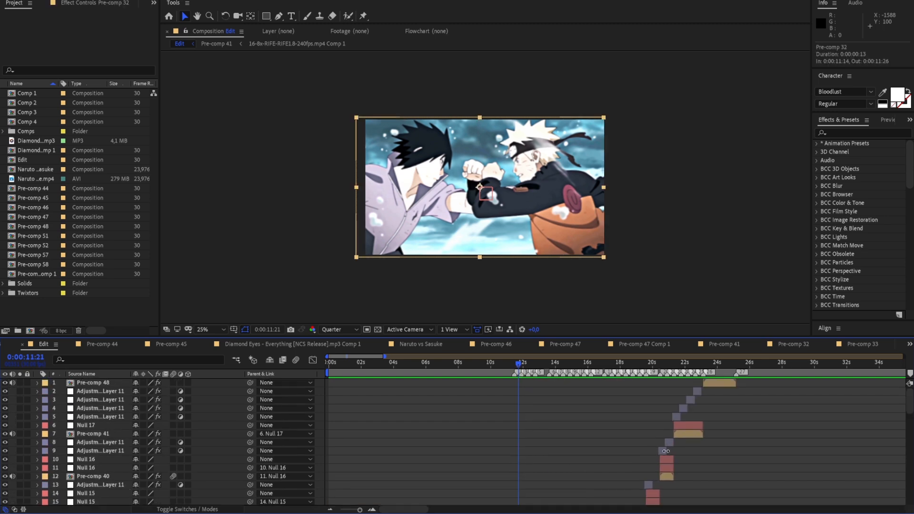
drag(532, 366, 519, 438)
key(ctrl+a)
scroll(724, 394, down, 17)
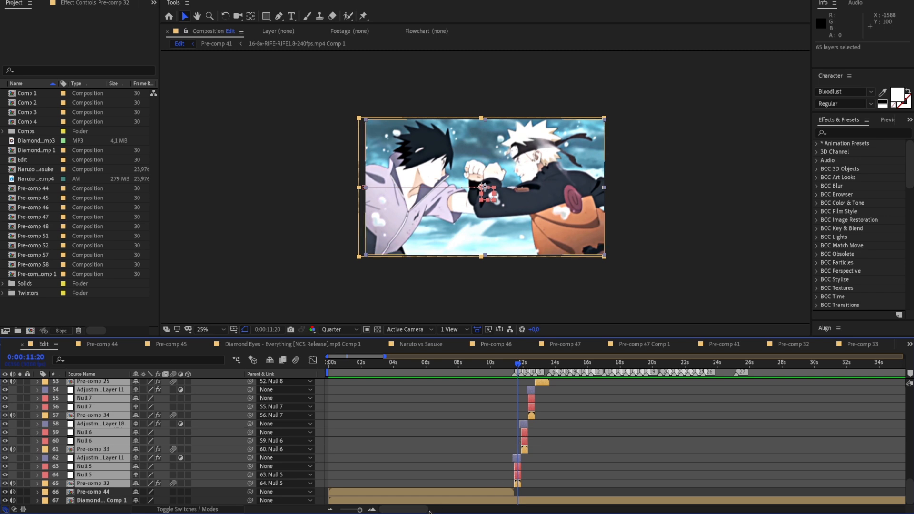
drag(357, 511, 361, 511)
ctrl+click(561, 460)
right_click(578, 475)
click(612, 442)
click(224, 139)
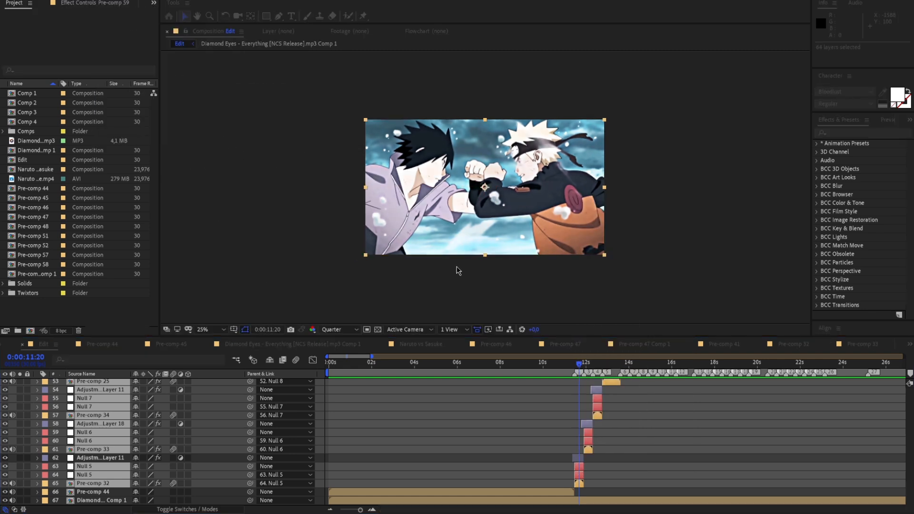
Place Pre-comp 59 below the adjustment layer and duplicate it, starting the copy at 0:00:25:05
drag(115, 386, 115, 394)
click(577, 365)
drag(578, 367, 869, 391)
click(844, 400)
click(770, 395)
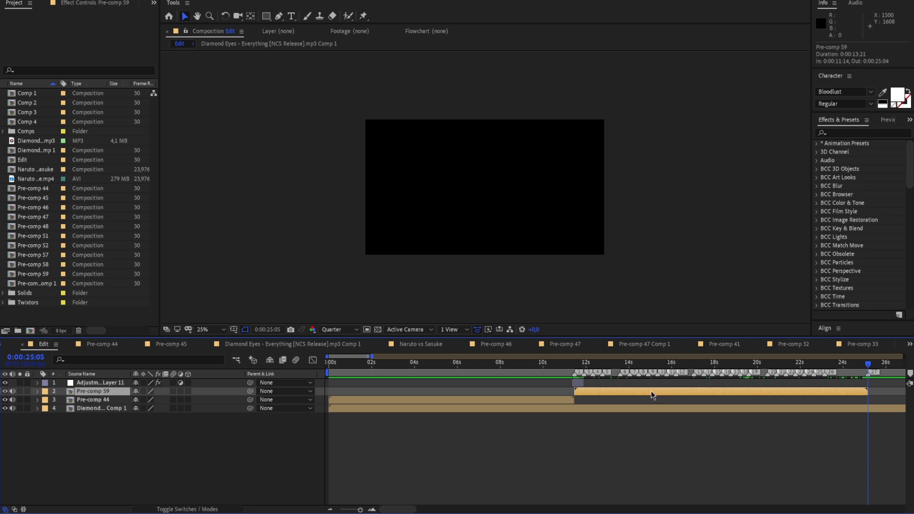
key(ctrl+d)
drag(655, 392, 879, 393)
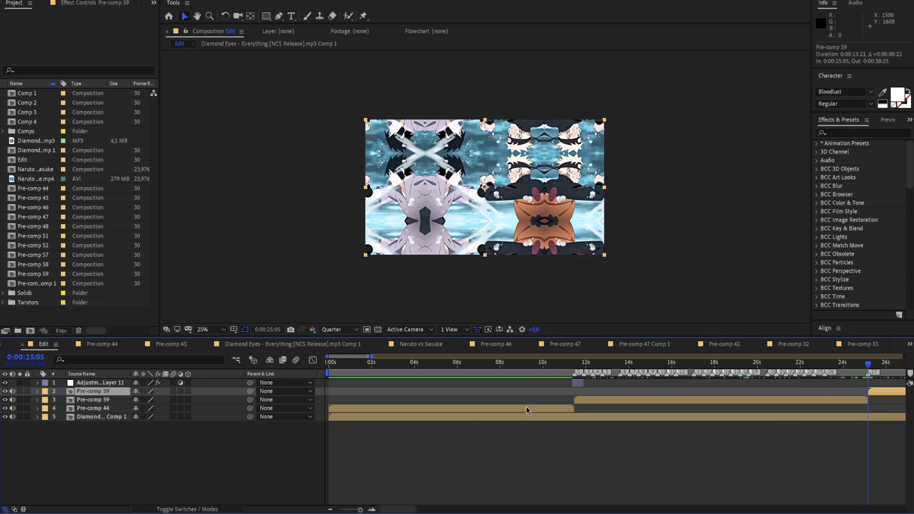
drag(578, 386, 584, 386)
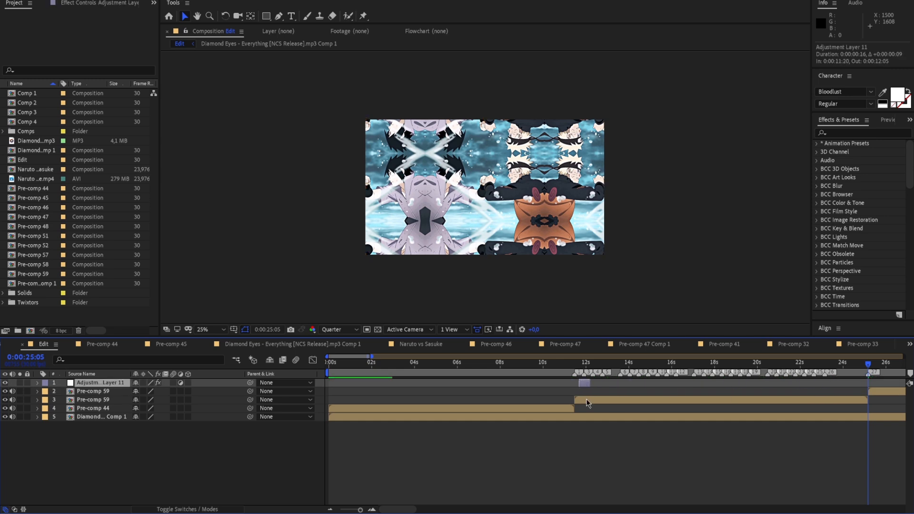
click(32, 3)
click(586, 389)
Duplicate the adjustment layer, align the copy's second keyframe with the cut at 0:00:25:05, and play back from 0:00:24:28
click(579, 385)
key(ctrl+d)
drag(578, 388, 871, 387)
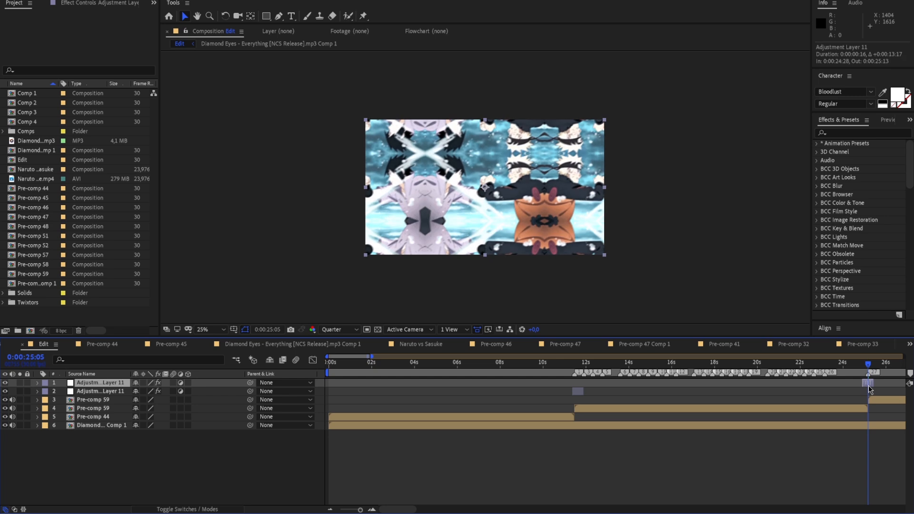
drag(361, 509, 368, 510)
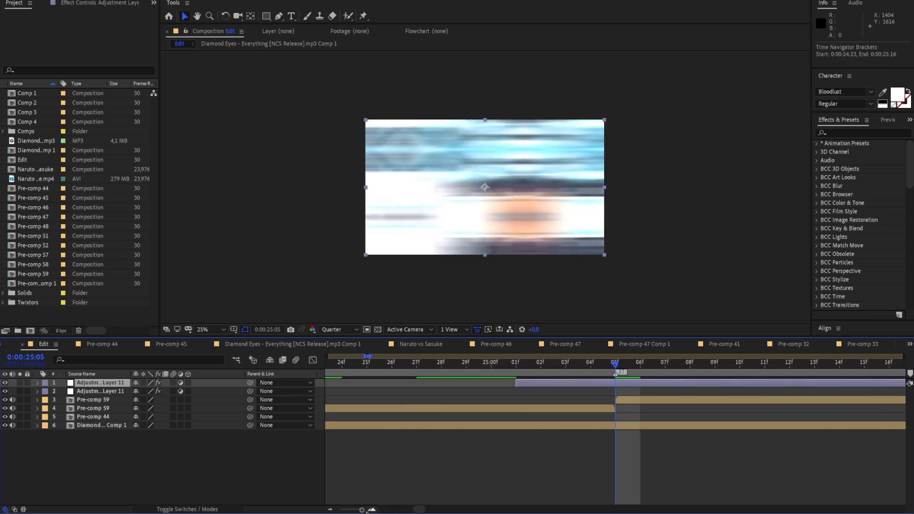
click(38, 384)
drag(562, 385, 439, 376)
key(space)
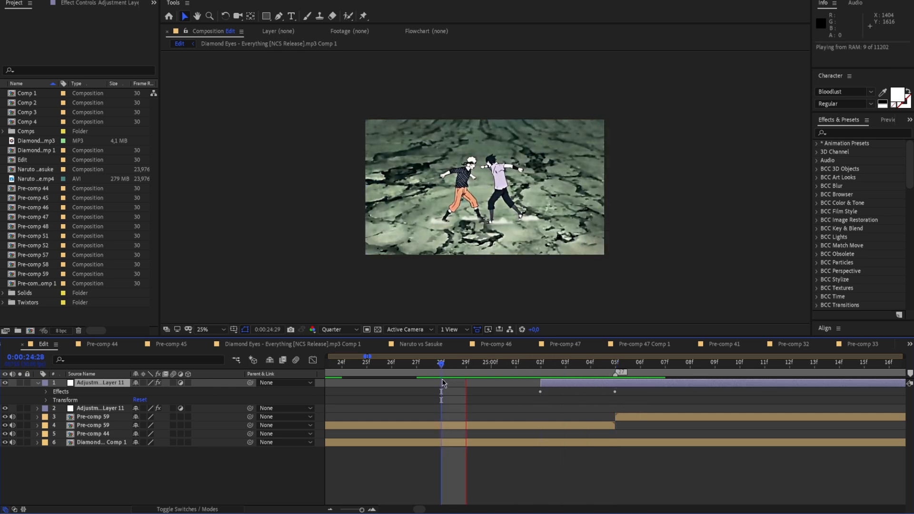
drag(363, 510, 360, 509)
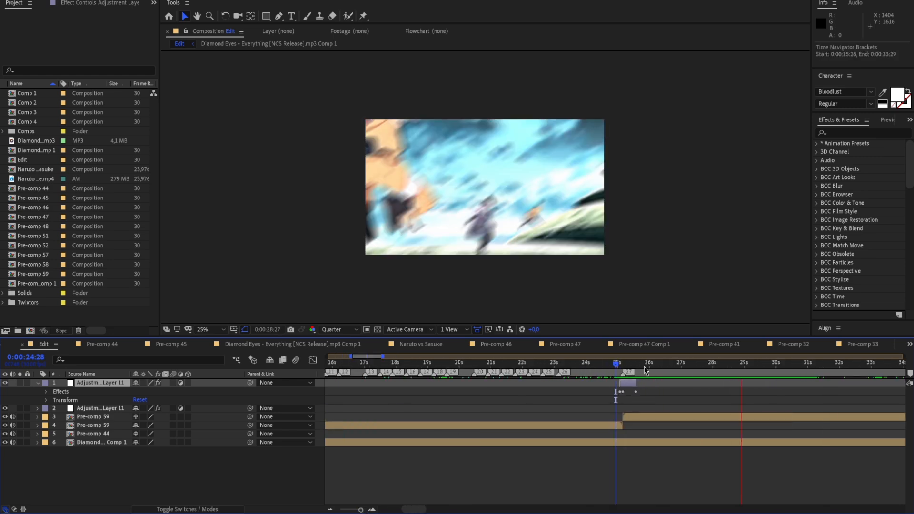
Play back the second transition from 0:00:23:09 and the wider edit from 0:00:11:01
drag(678, 370, 564, 390)
key(space)
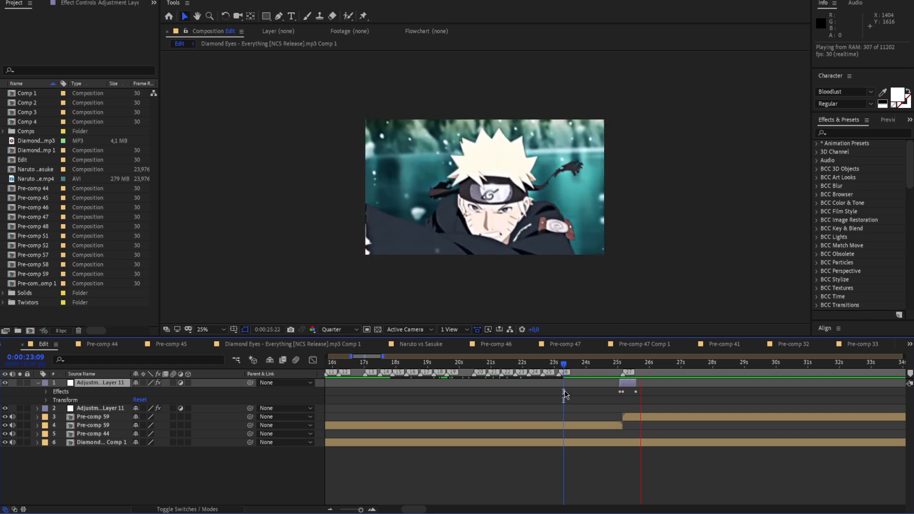
key(space)
drag(687, 365, 461, 404)
click(37, 382)
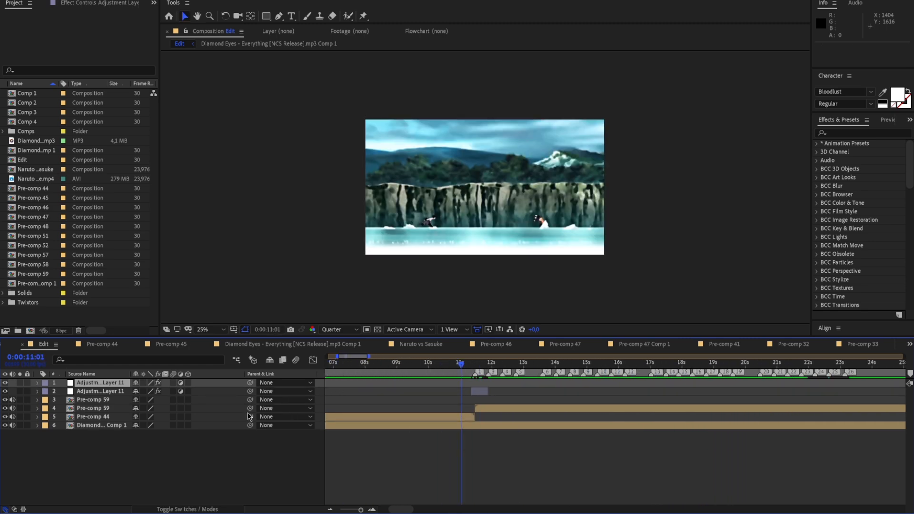
drag(360, 509, 359, 511)
key(space)
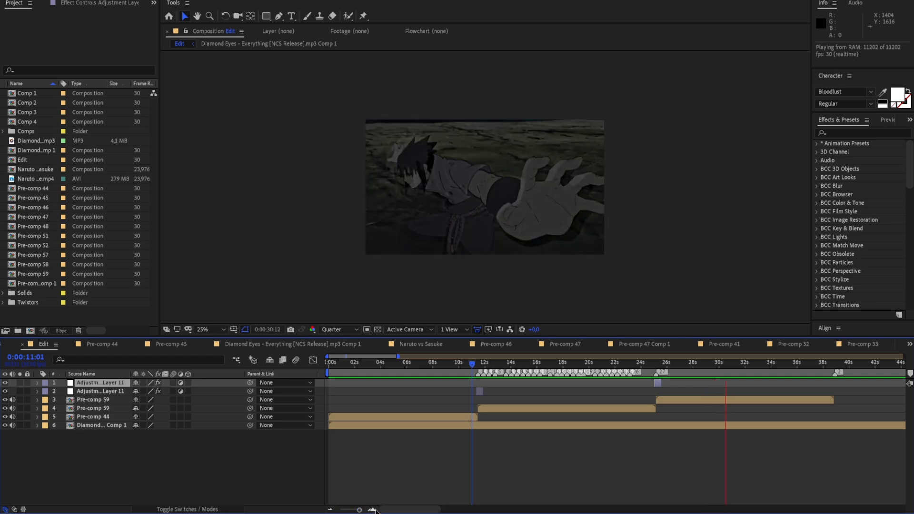
Keyframe the Scale of the earlier Pre-comp 59 from 100% at 0:00:24:20 to 150% at 0:00:25:05
drag(756, 365, 653, 391)
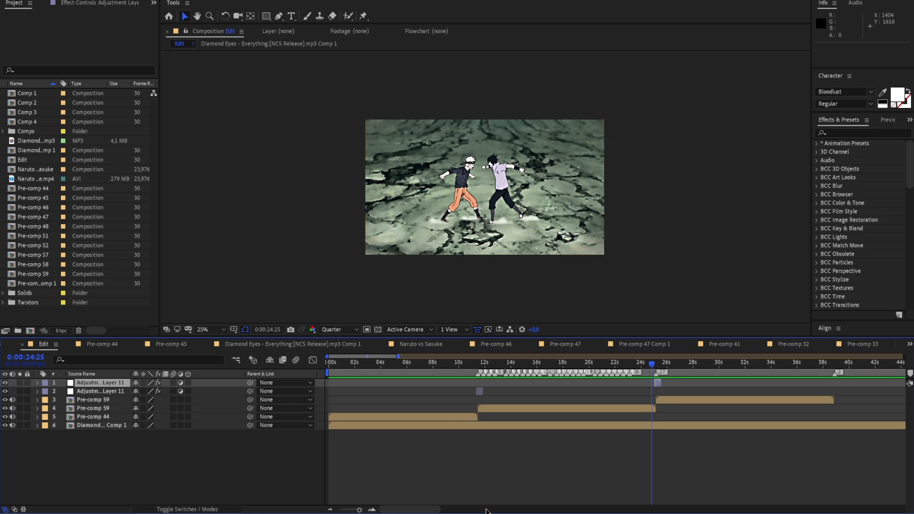
drag(360, 509, 377, 503)
drag(602, 367, 487, 381)
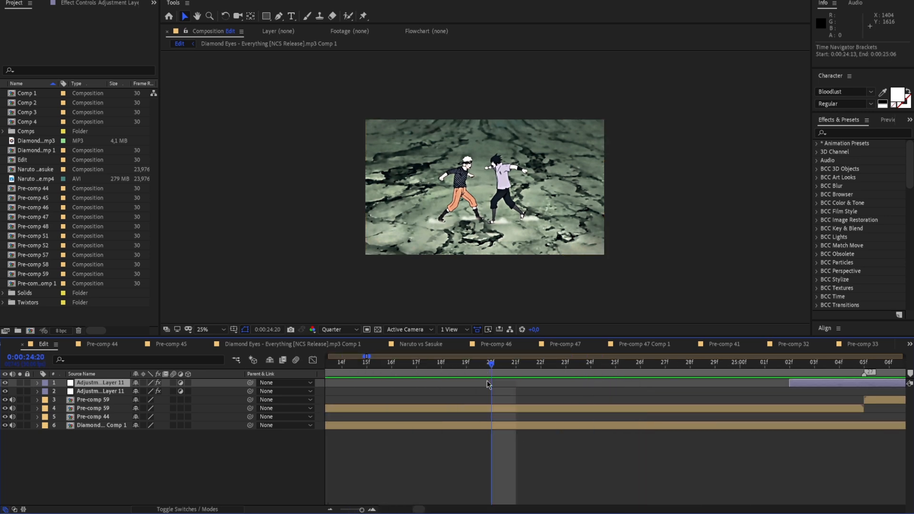
click(37, 409)
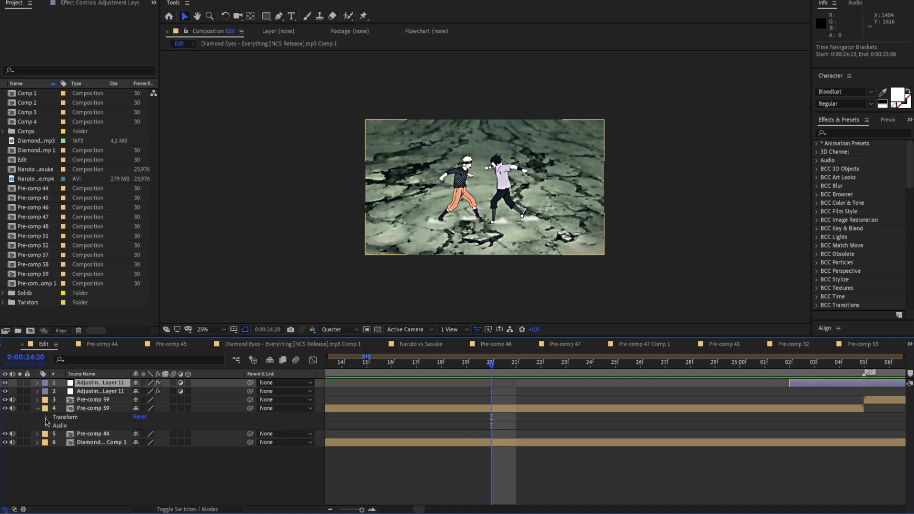
click(46, 417)
click(62, 442)
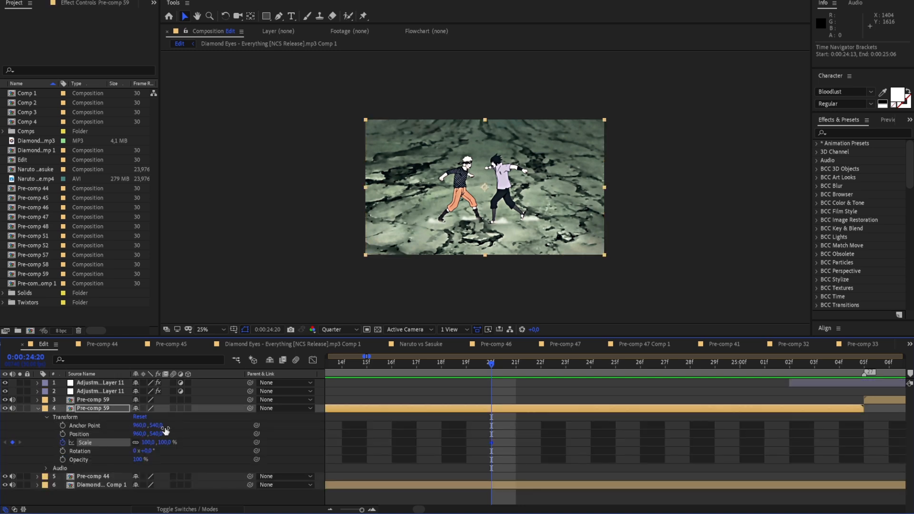
drag(479, 364, 838, 363)
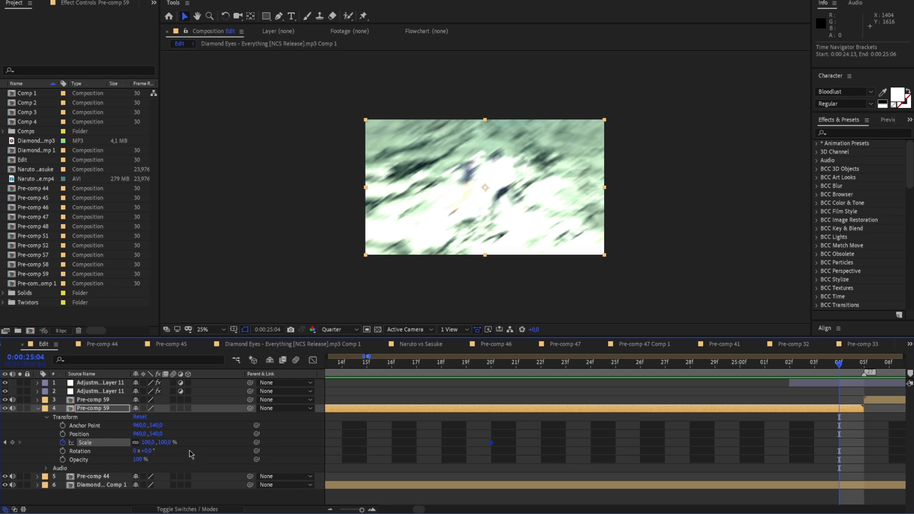
drag(148, 442, 171, 443)
drag(437, 441, 859, 444)
Easy-ease the Scale keyframes and shape their value curve to stay nearly flat, rising steeply just before 0:00:25:05
key(F9)
click(899, 450)
key(shift+F3)
drag(739, 387, 858, 480)
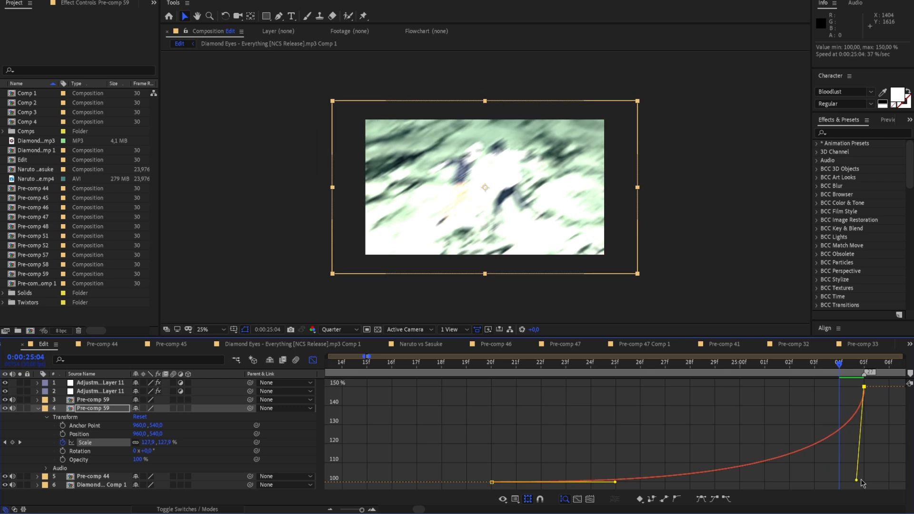
drag(614, 482, 840, 486)
click(845, 468)
Enable motion blur on Pre-comp 44 and play back the zoom from 0:00:24:17
click(173, 476)
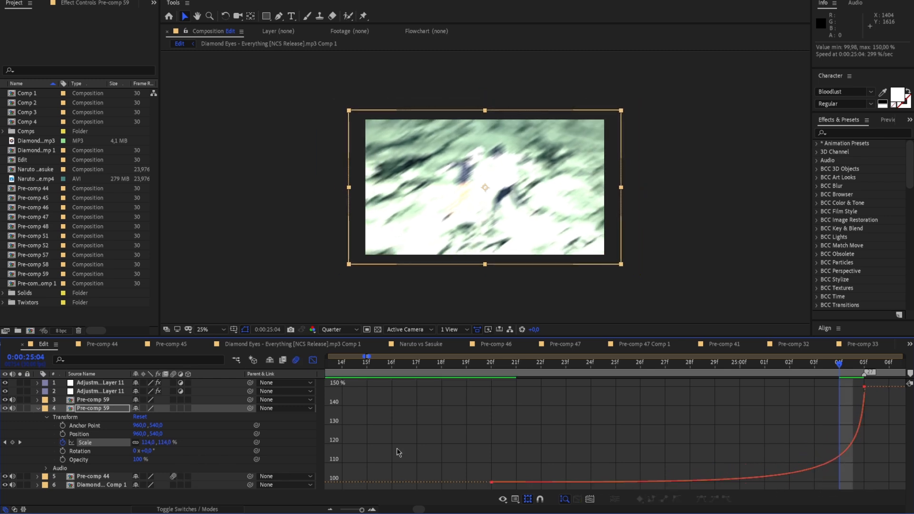
key(space)
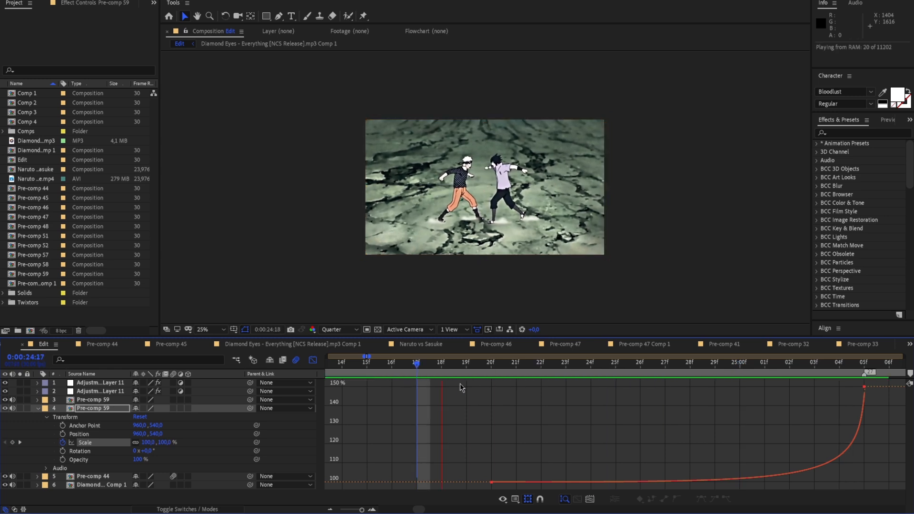
key(space)
Raise the Scale keyframe at 0:00:25:05 to 250% and pull its curve handle down for a steep final rise
drag(626, 365, 496, 396)
click(148, 442)
text(2)
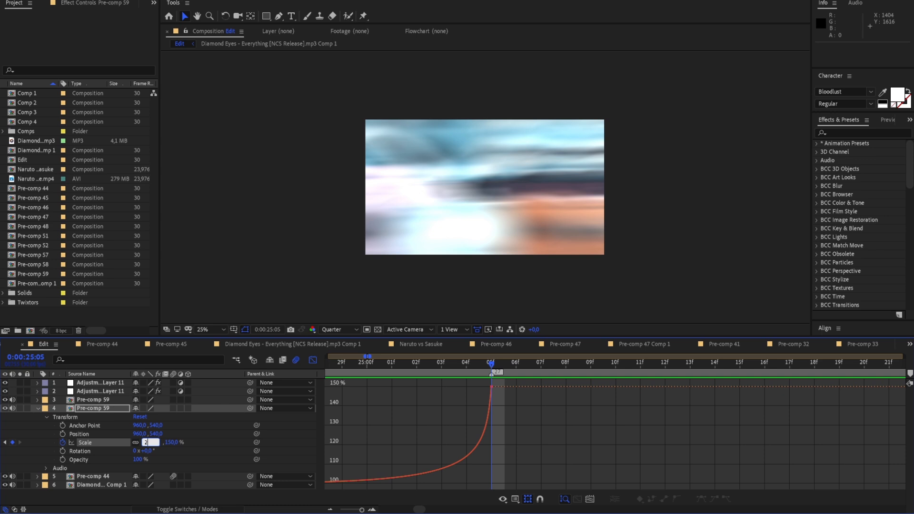
text(50)
key(Return)
key(Page_Up)
drag(483, 419, 486, 483)
click(522, 443)
Play back the stronger zoom into the second transition from 0:00:24:15
drag(474, 371, 398, 367)
key(space)
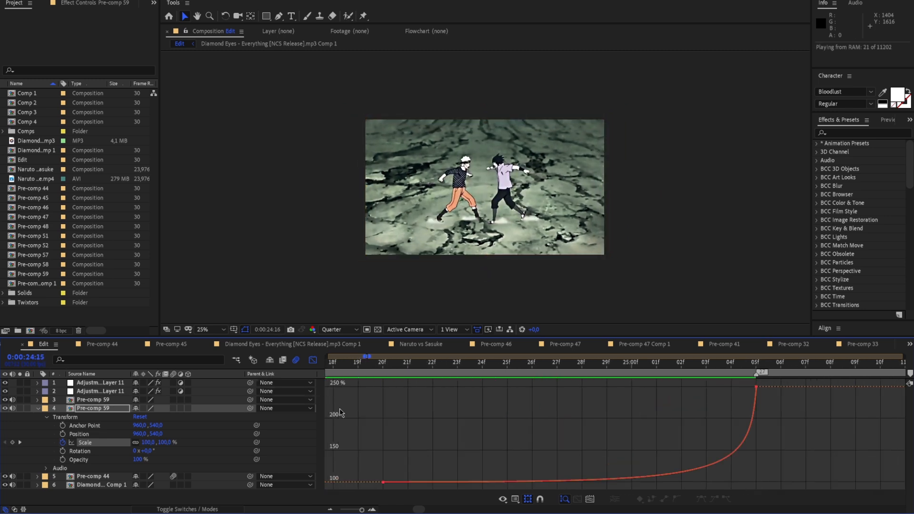
key(space)
drag(361, 510, 359, 510)
key(space)
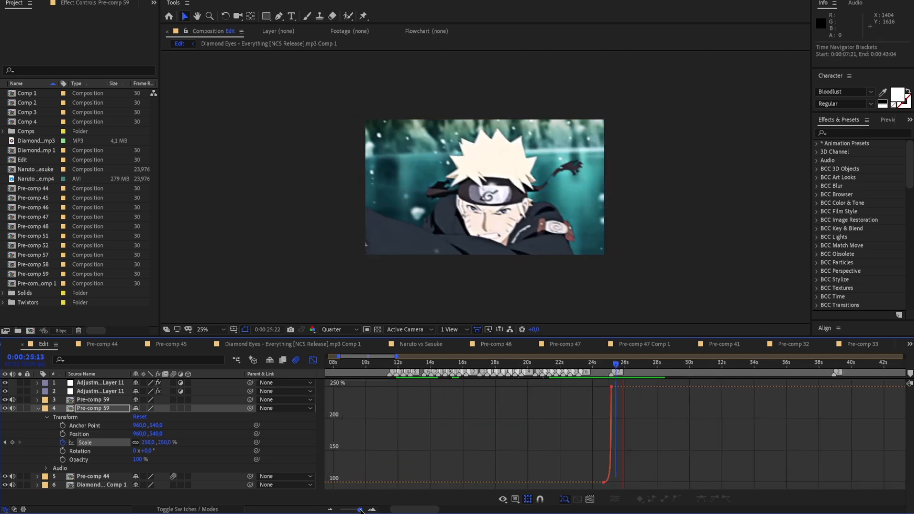
key(space)
Collapse the Pre-comp 59 properties, close the graph editor, and review the whole edit from 0:00:00:00
click(39, 409)
drag(626, 364, 367, 403)
click(312, 360)
key(Home)
key(space)
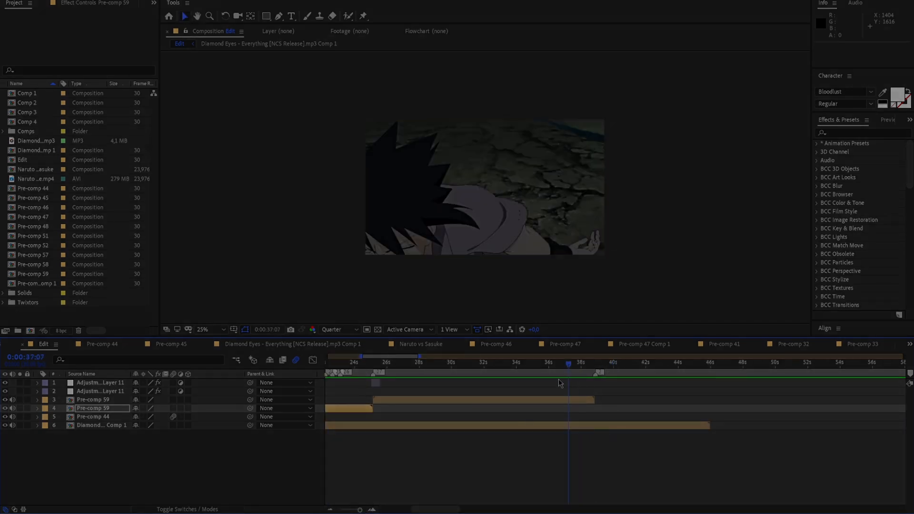
drag(560, 383, 602, 402)
drag(602, 366, 644, 371)
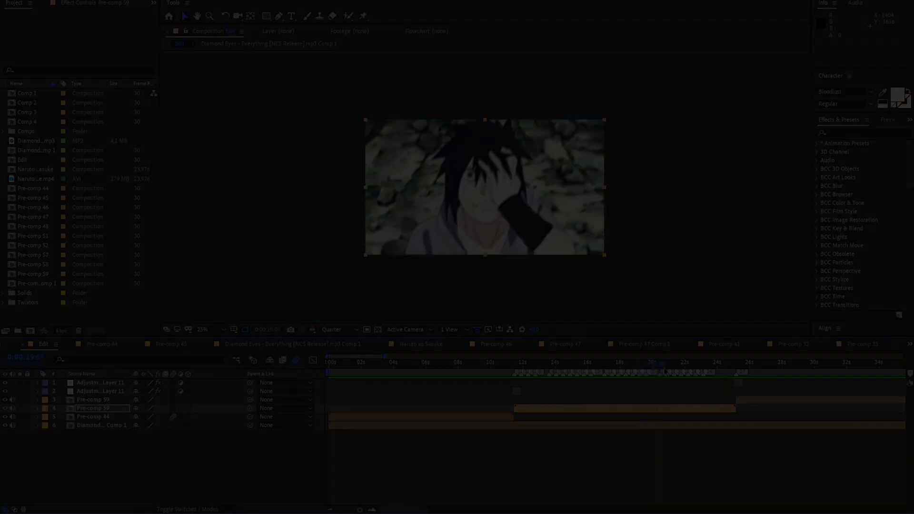